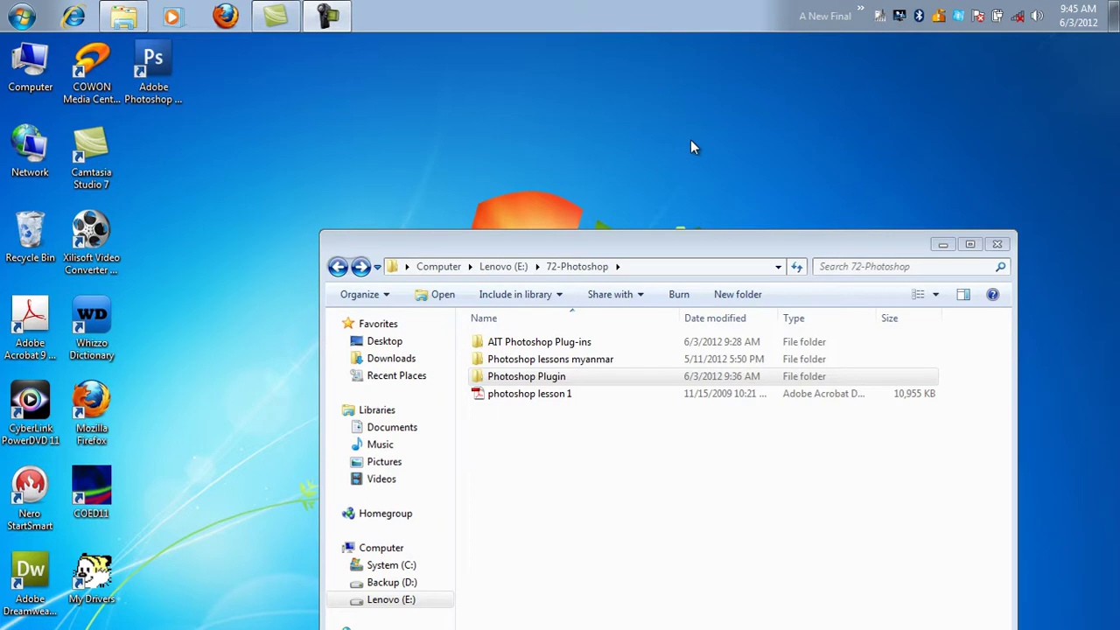
Step: Launch Photoshop CS3 Extended from its desktop shortcut to an empty workspace
{"action": "double_click", "coordinate": [153, 70]}
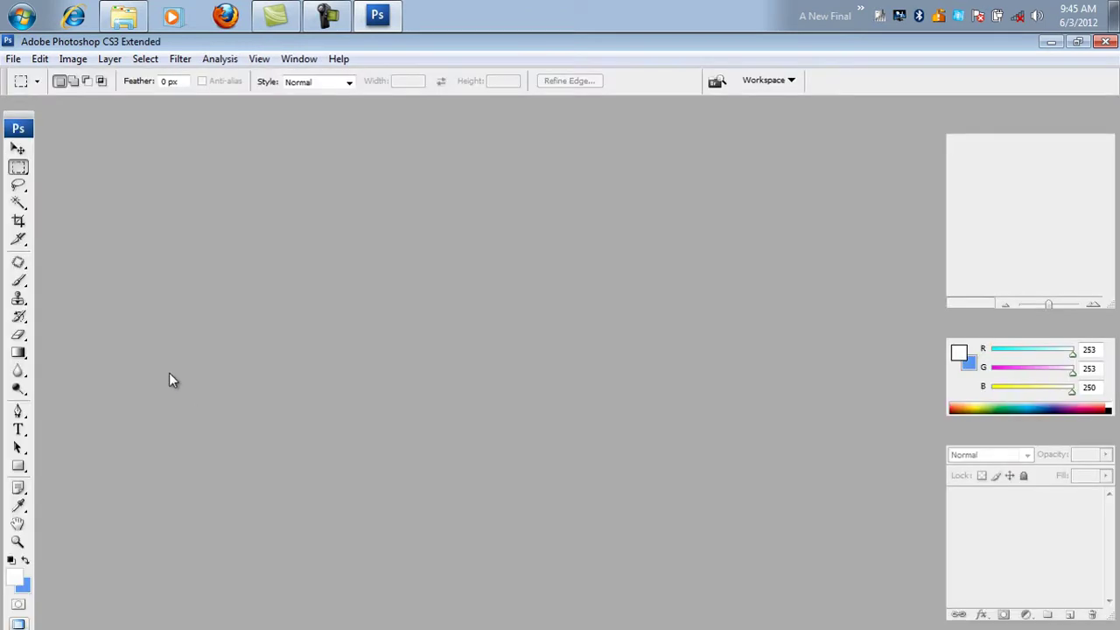
{"action": "left_click", "coordinate": [13, 59]}
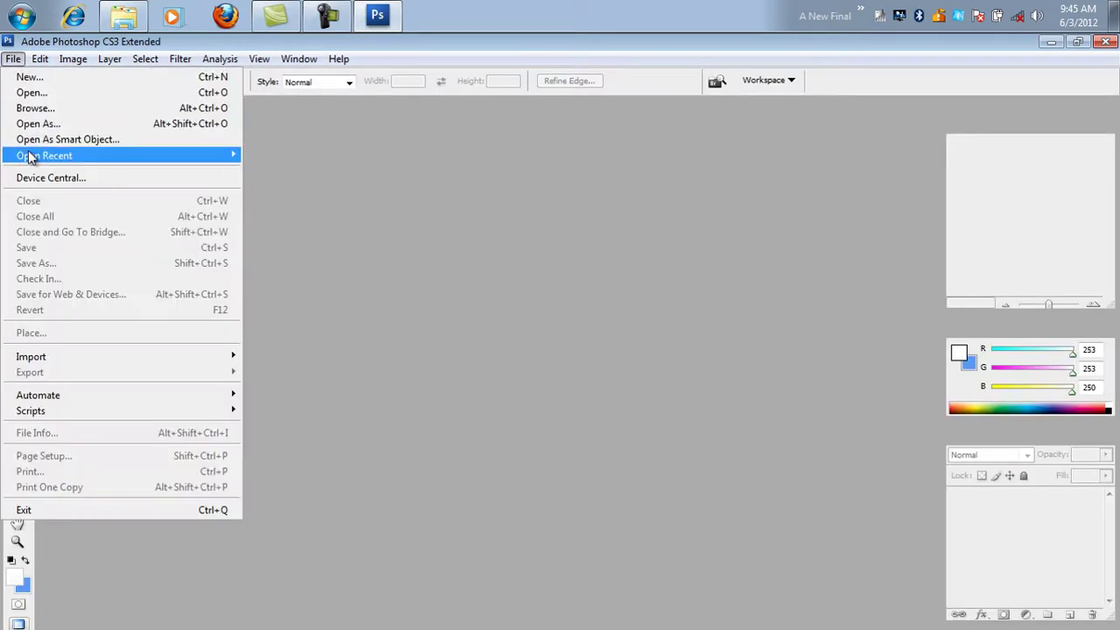
{"action": "mouse_move", "coordinate": [43, 156]}
{"action": "left_click", "coordinate": [293, 152]}
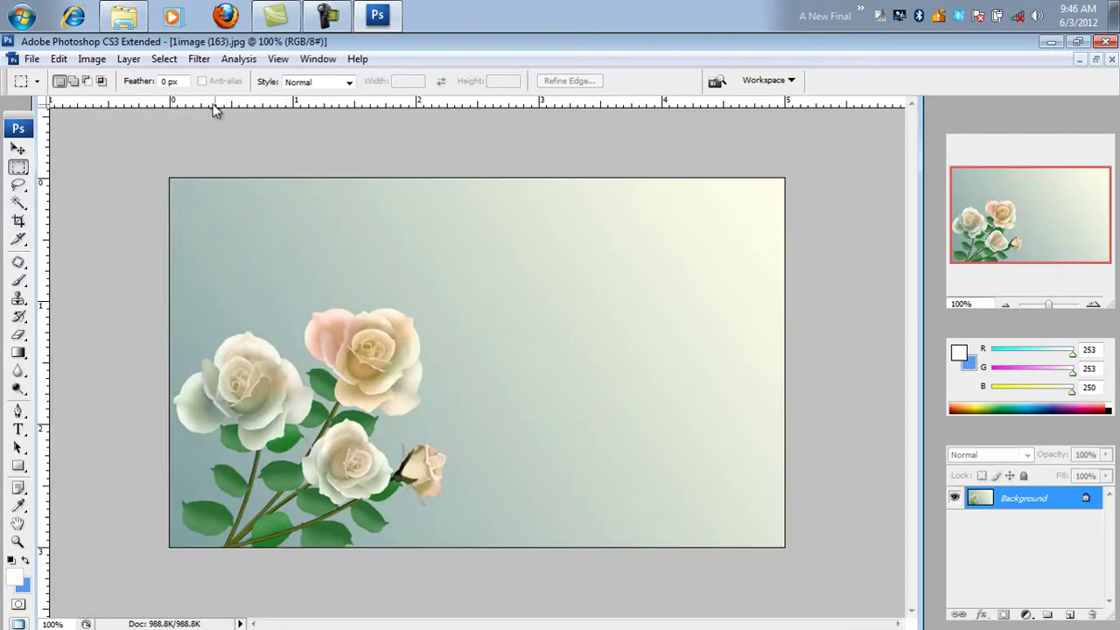
{"action": "left_click", "coordinate": [198, 61]}
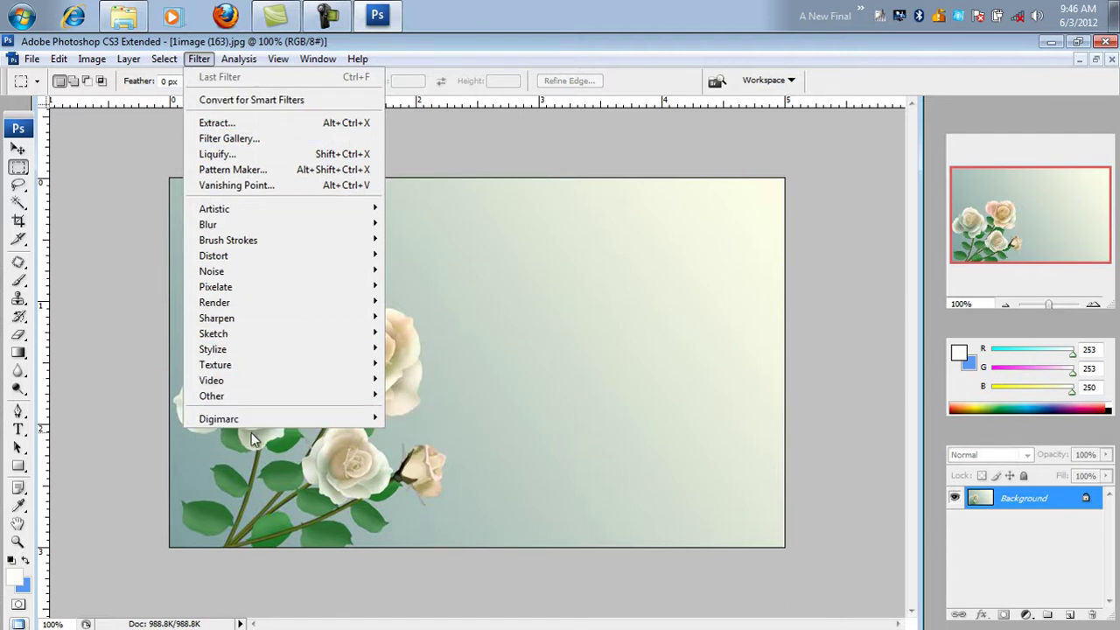
{"action": "mouse_move", "coordinate": [218, 419]}
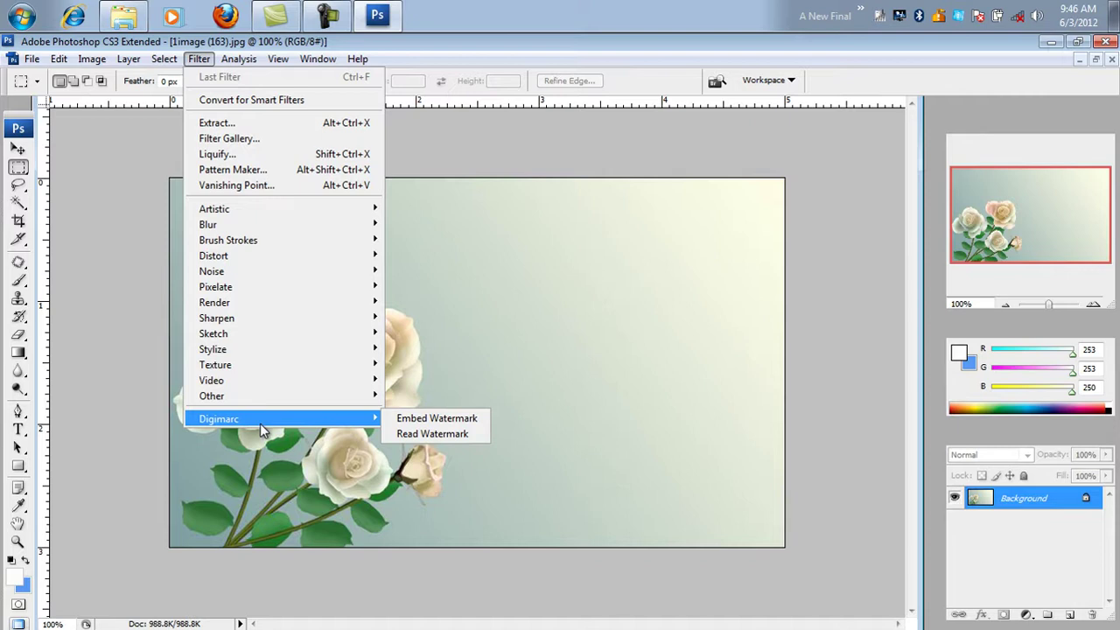
{"action": "left_click", "coordinate": [486, 259]}
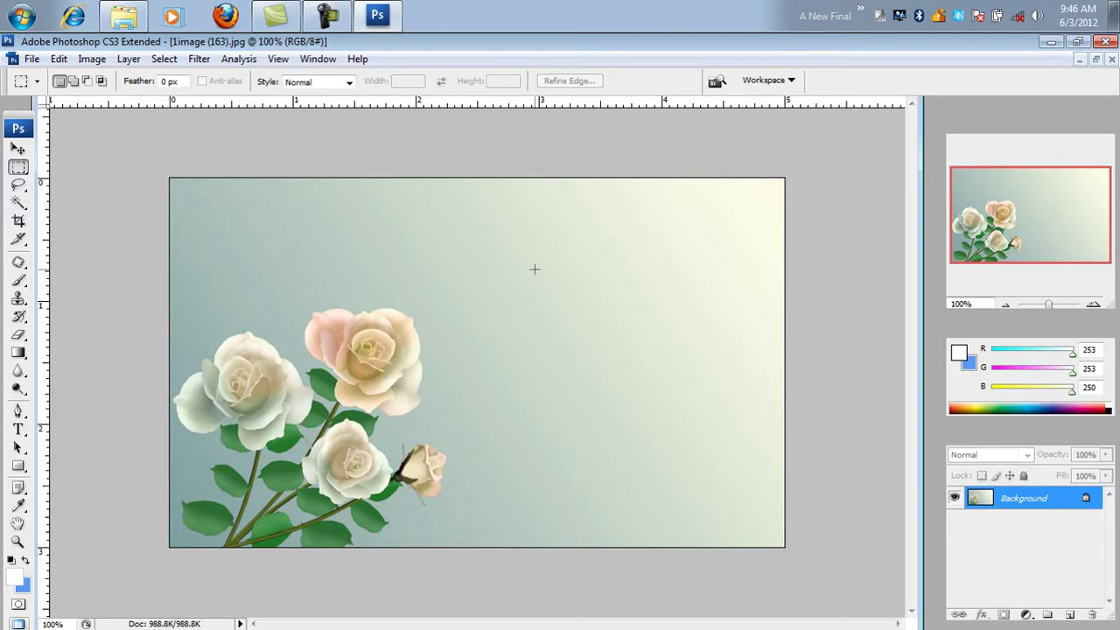
Step: Close Photoshop and run NoisewareStandardPlugin4205 from AIT Photoshop Plug-ins > NOISEWARE
{"action": "left_click", "coordinate": [1109, 58]}
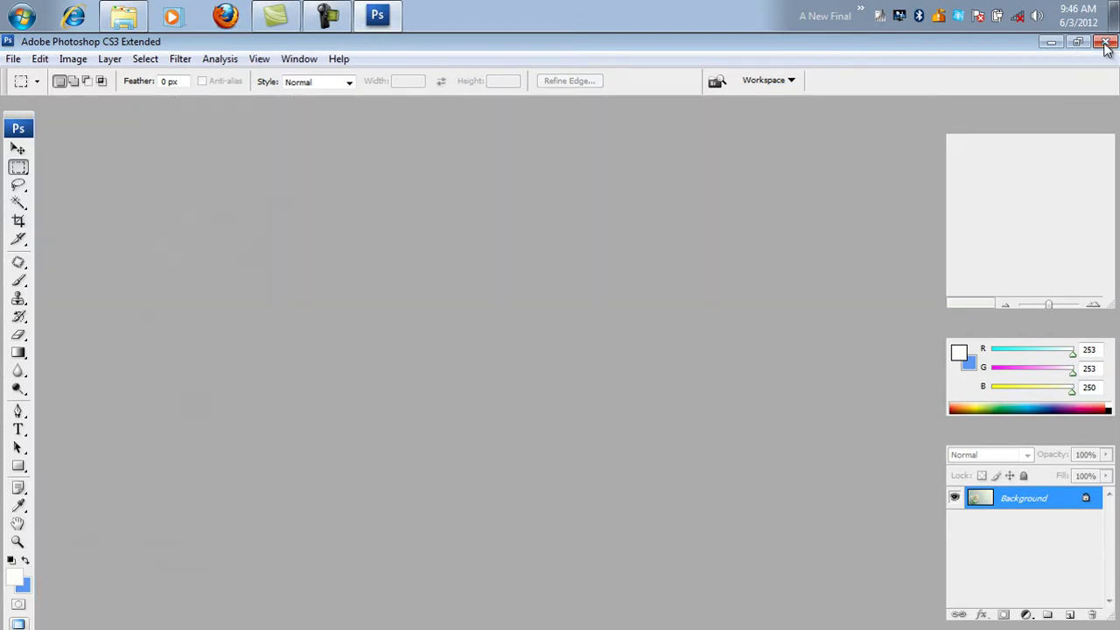
{"action": "mouse_move", "coordinate": [503, 248]}
{"action": "left_mouse_down"}
{"action": "mouse_move", "coordinate": [477, 231]}
{"action": "mouse_move", "coordinate": [446, 172]}
{"action": "left_mouse_up"}
{"action": "left_click", "coordinate": [493, 418]}
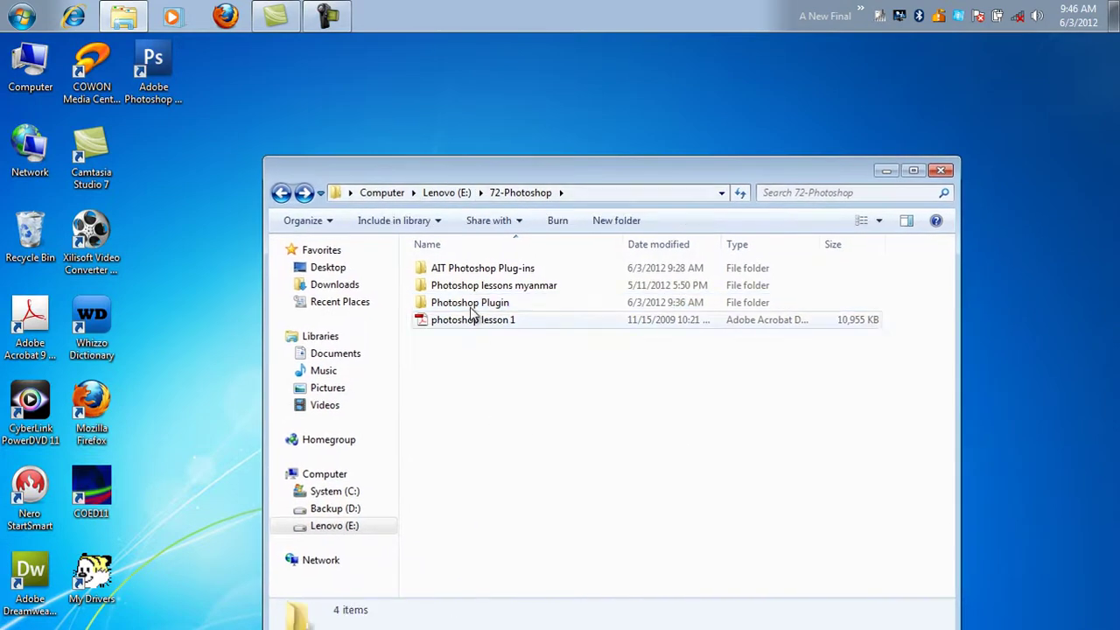
{"action": "double_click", "coordinate": [464, 269]}
{"action": "left_click", "coordinate": [465, 272]}
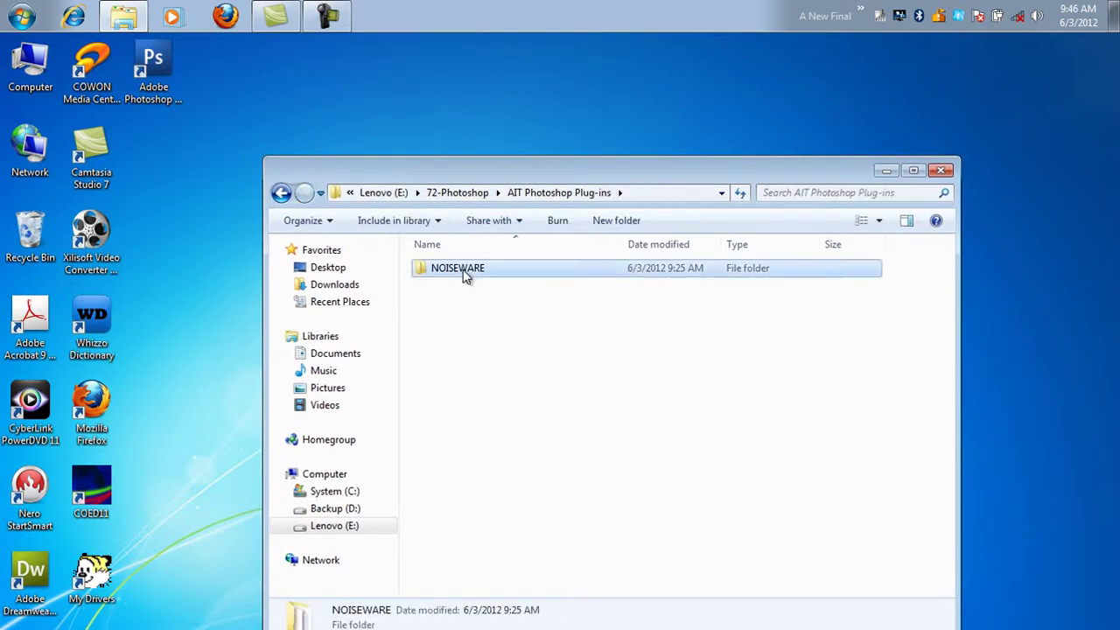
{"action": "double_click", "coordinate": [465, 271]}
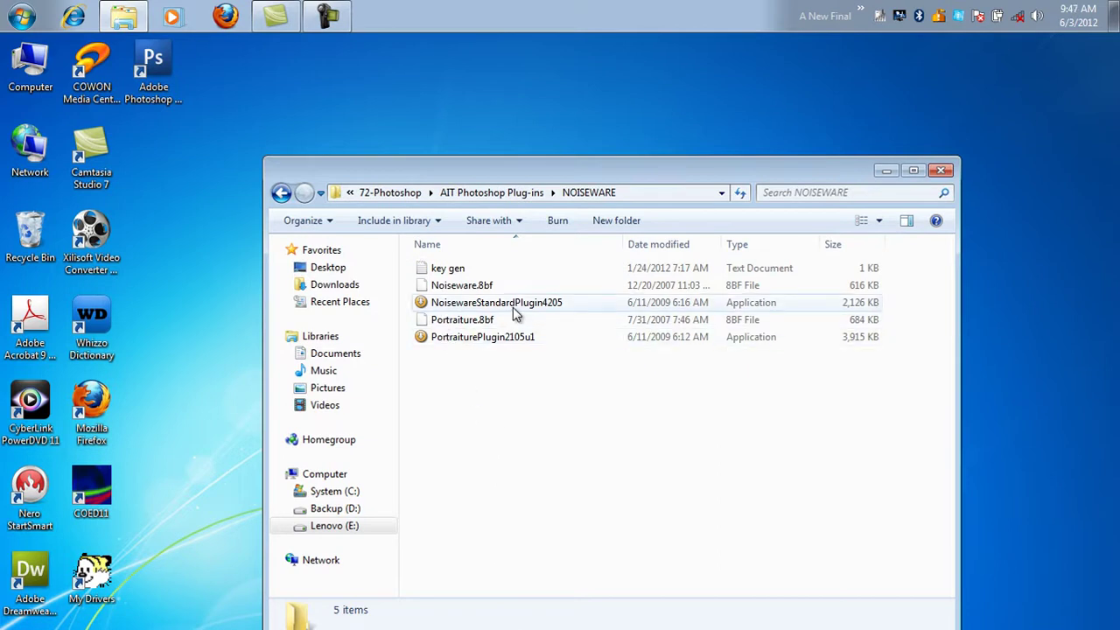
{"action": "double_click", "coordinate": [477, 308]}
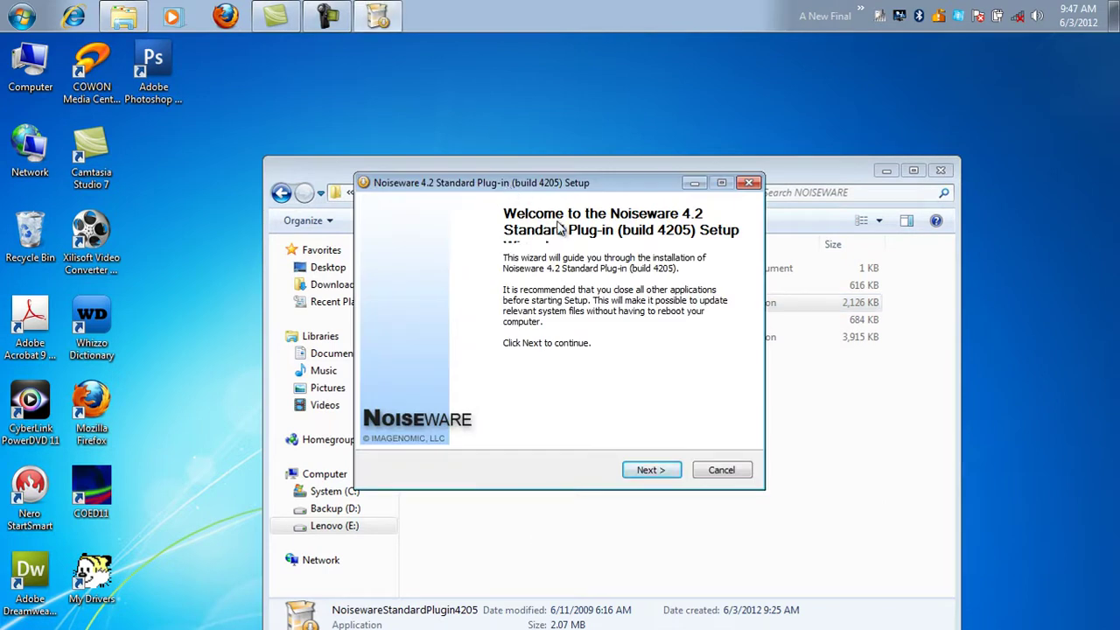
Step: Go past the Noiseware welcome page, accept the licence and keep the default install folder
{"action": "left_click", "coordinate": [647, 471]}
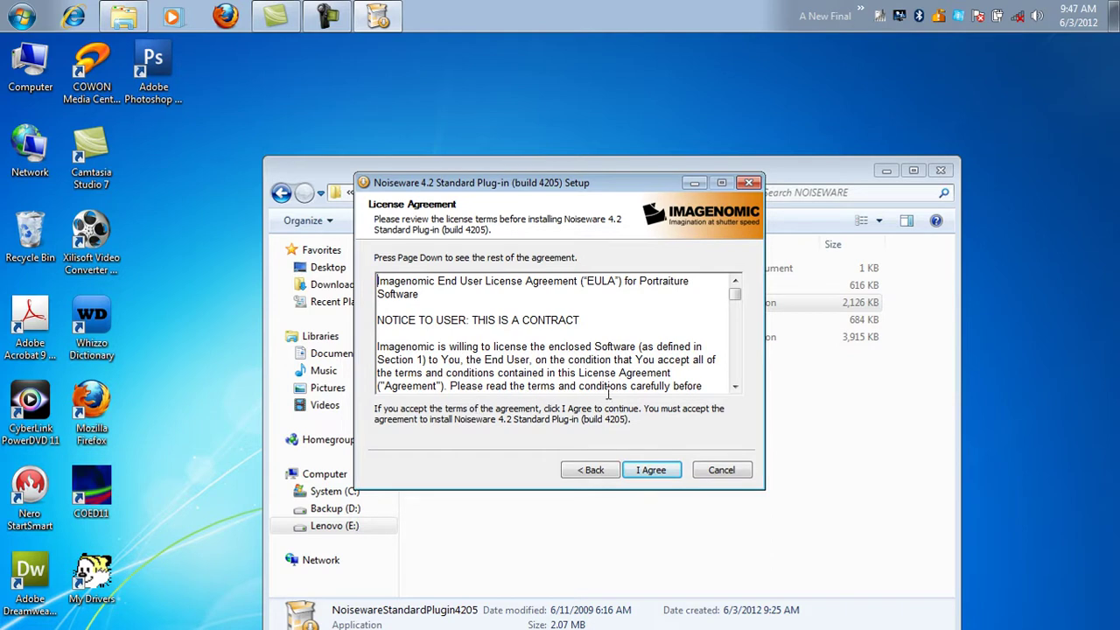
{"action": "left_click", "coordinate": [646, 475]}
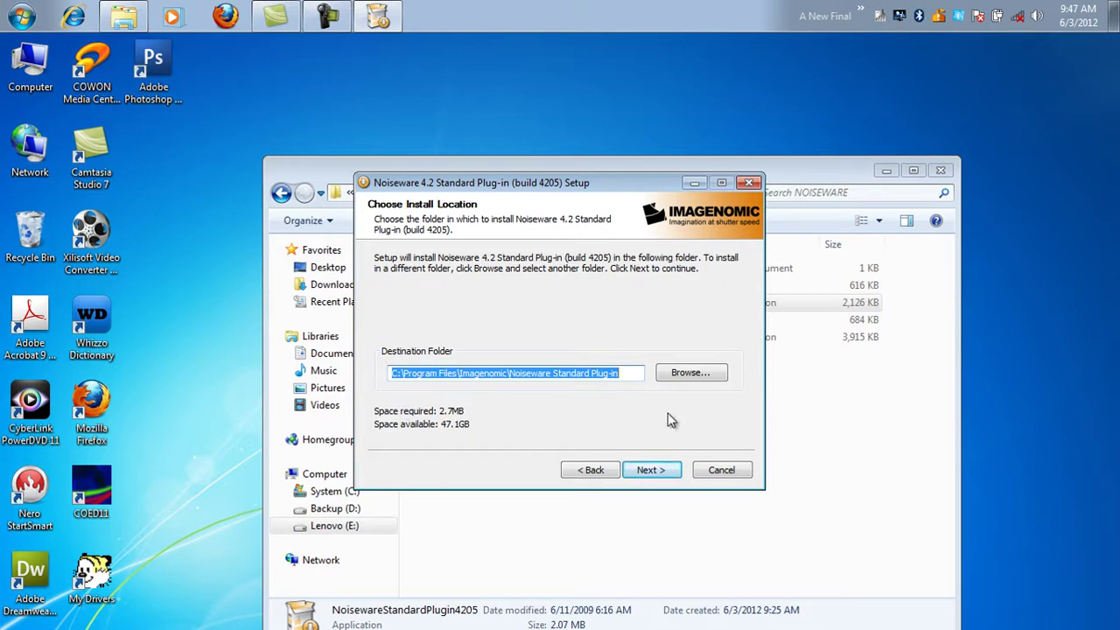
{"action": "left_click", "coordinate": [648, 473]}
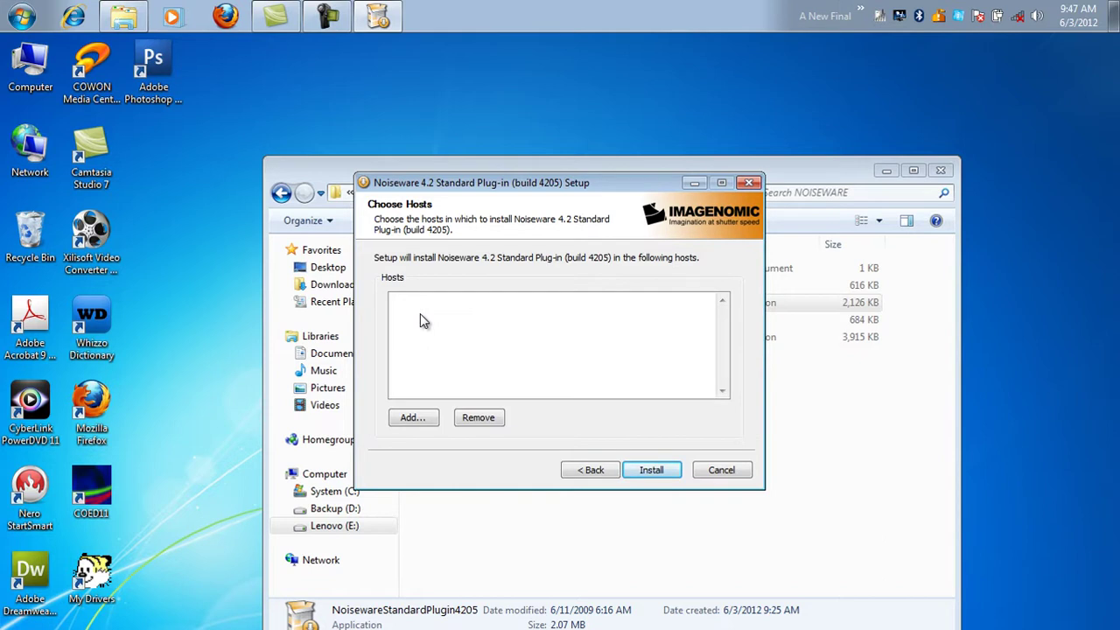
Step: Add C:\Program Files\Adobe\Adobe Photoshop CS3 Extended as Noiseware's host folder
{"action": "left_click", "coordinate": [415, 419]}
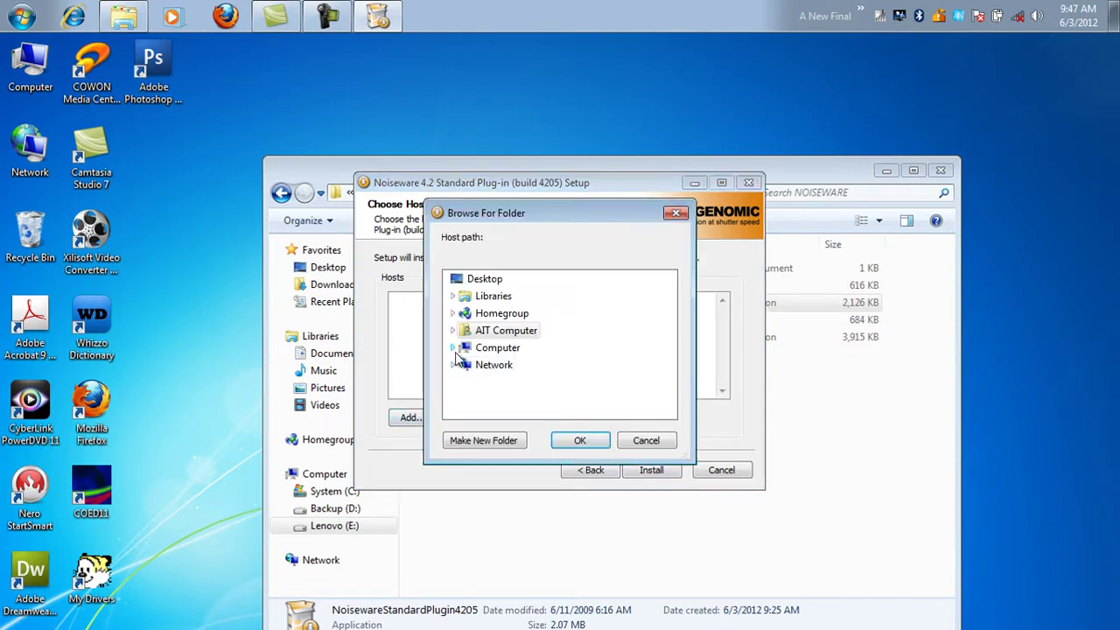
{"action": "left_click", "coordinate": [453, 348]}
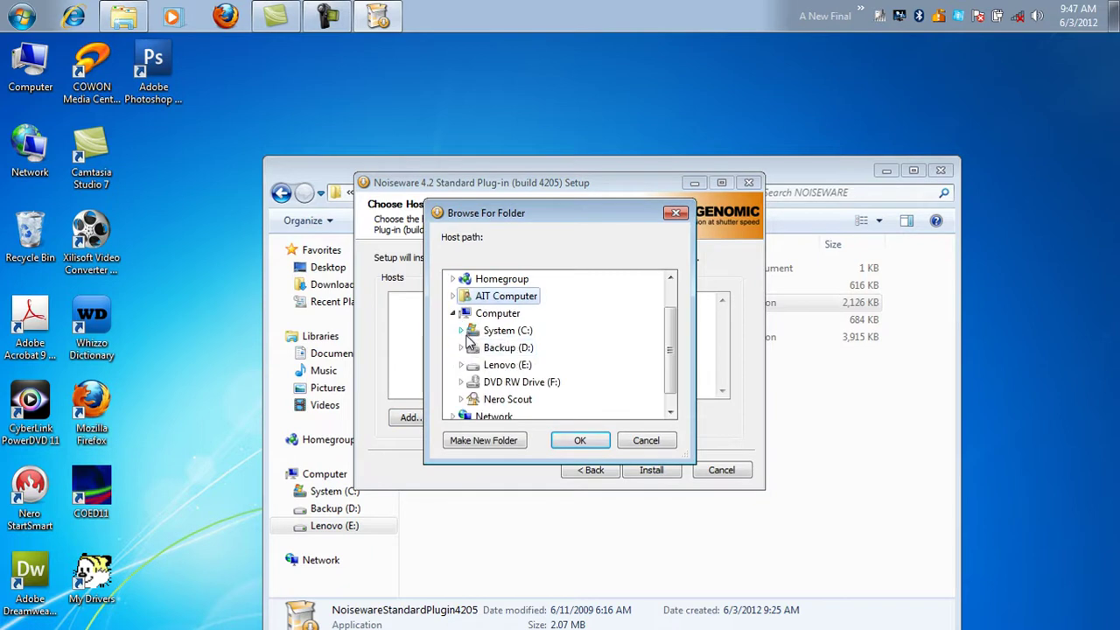
{"action": "left_click", "coordinate": [462, 331]}
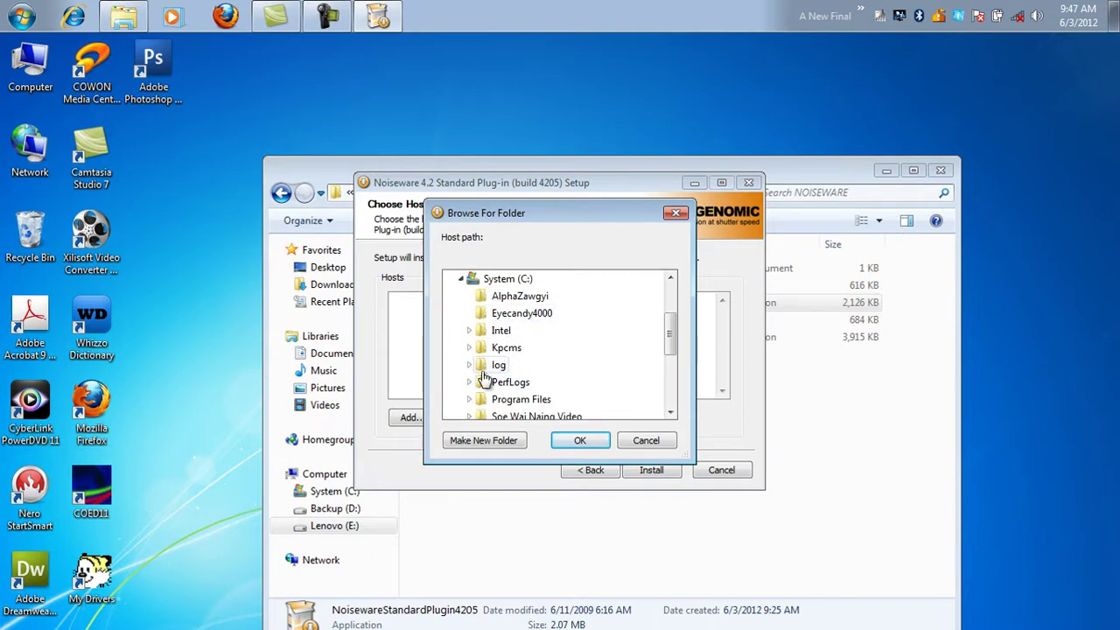
{"action": "left_click", "coordinate": [469, 399]}
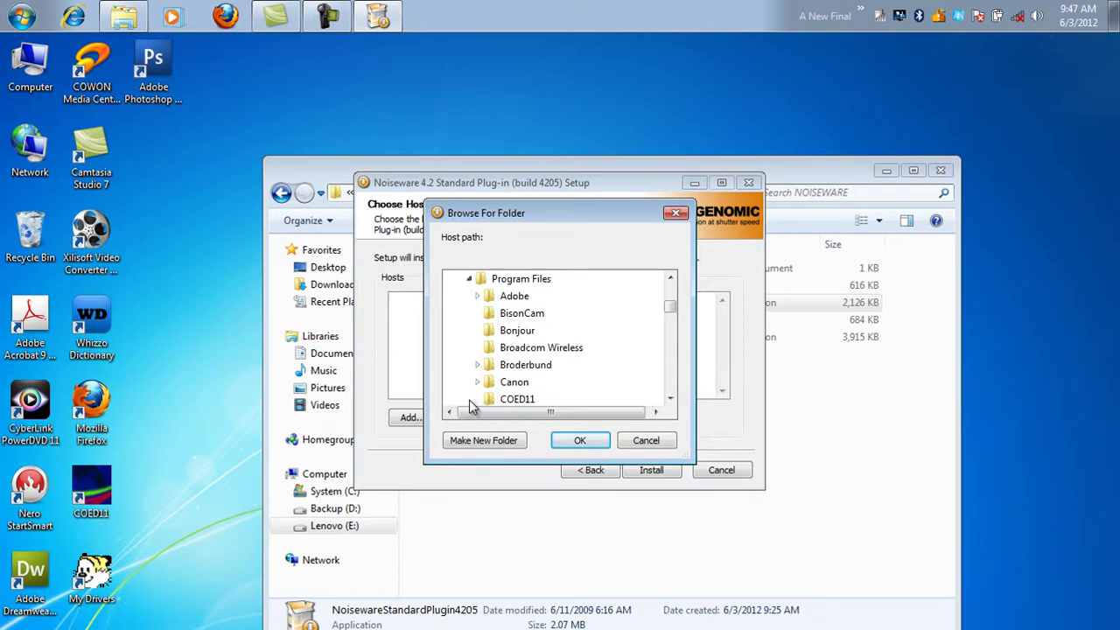
{"action": "left_click", "coordinate": [478, 298]}
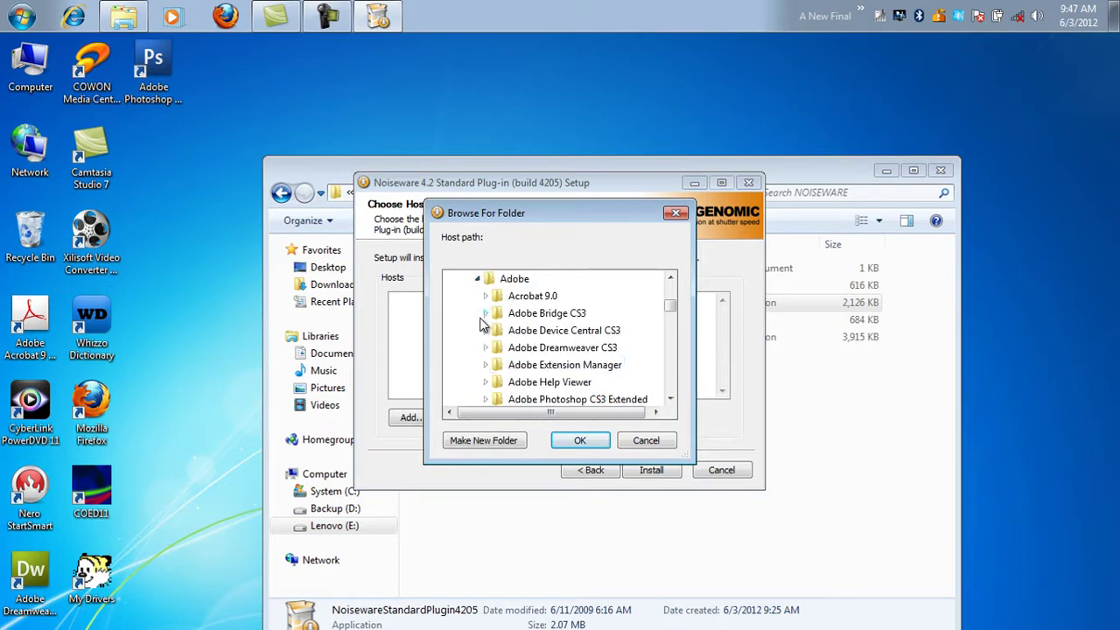
{"action": "left_click", "coordinate": [669, 399]}
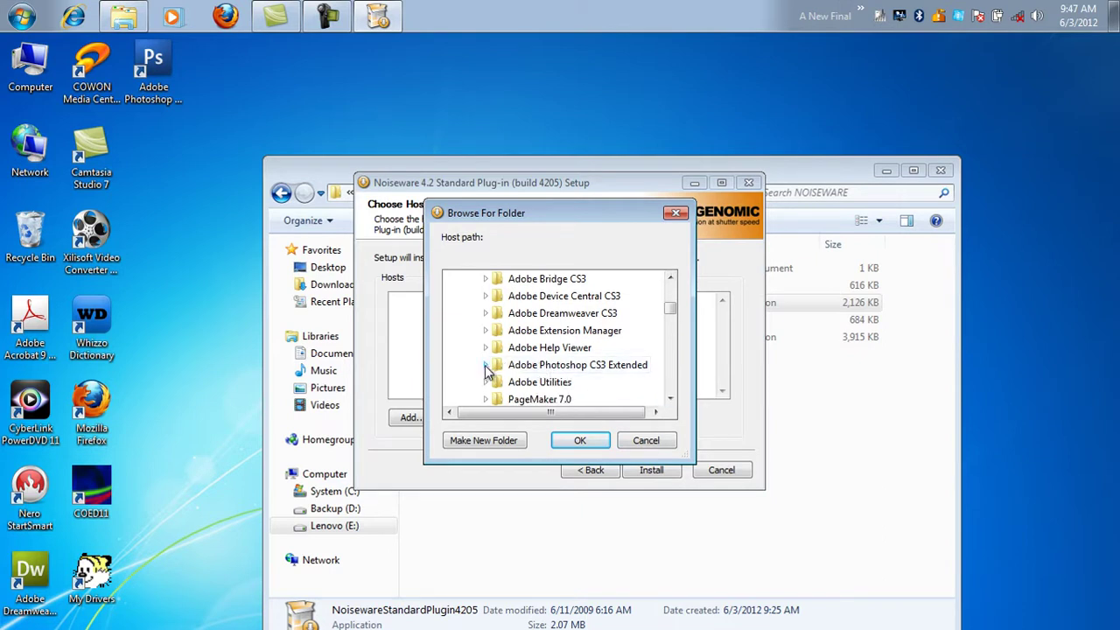
{"action": "left_click", "coordinate": [537, 365]}
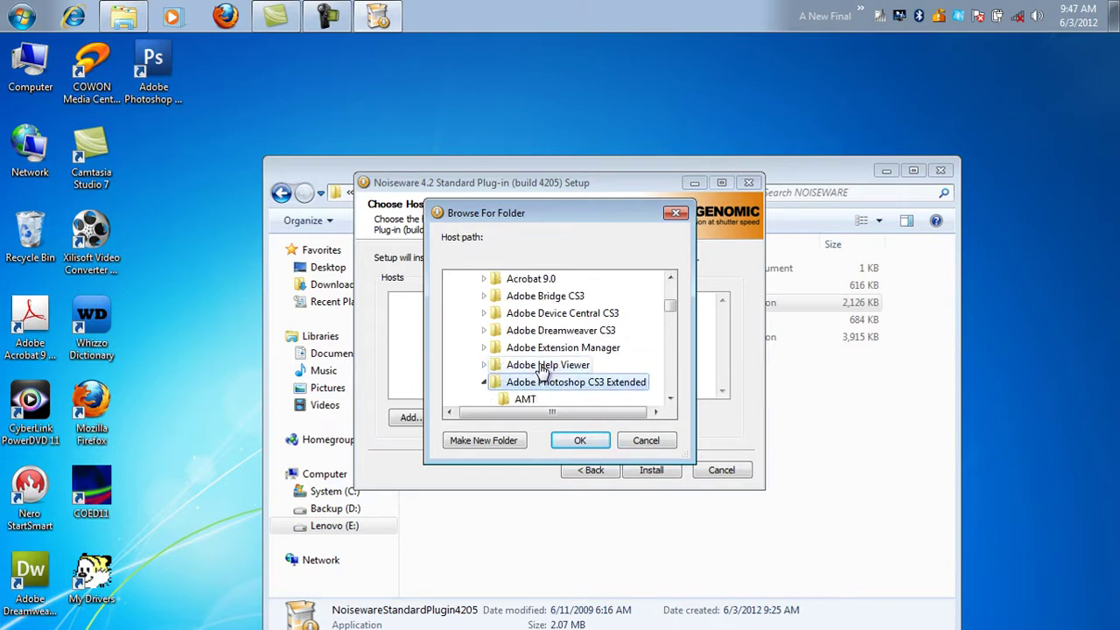
{"action": "left_click", "coordinate": [583, 439]}
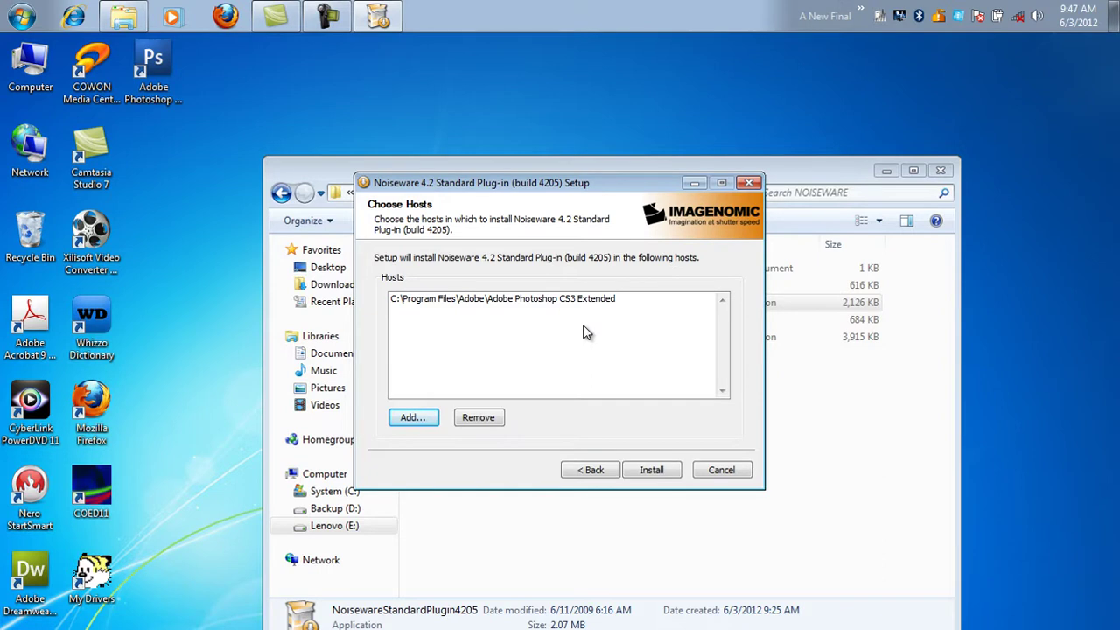
Step: Install Noiseware, close the finished wizard and relaunch Photoshop CS3
{"action": "left_click", "coordinate": [650, 471]}
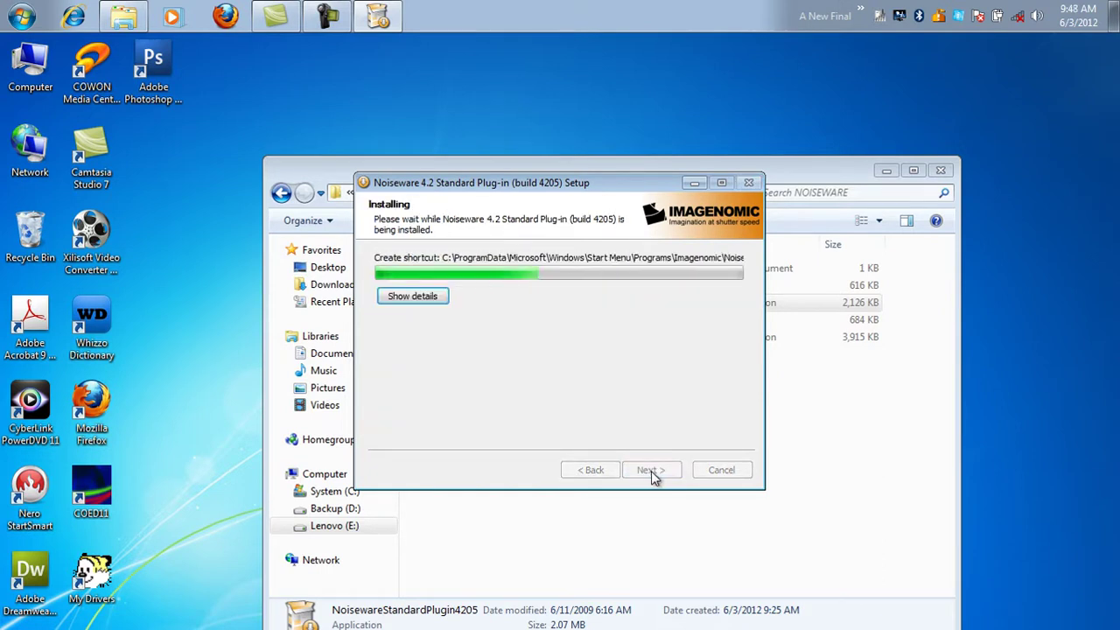
{"action": "left_click", "coordinate": [651, 470]}
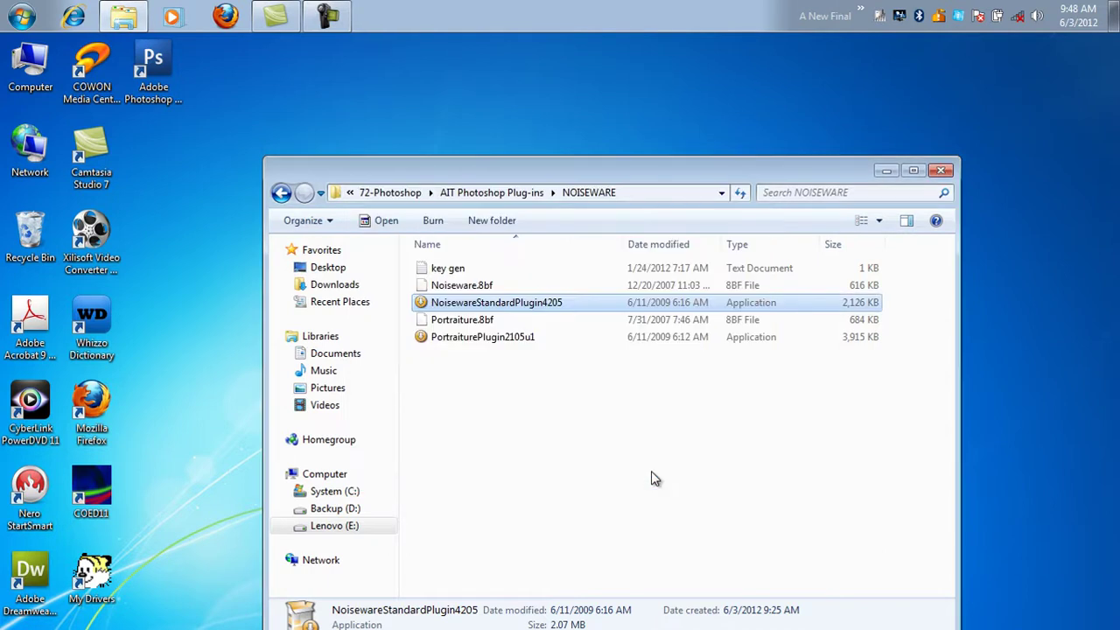
{"action": "left_click", "coordinate": [548, 457]}
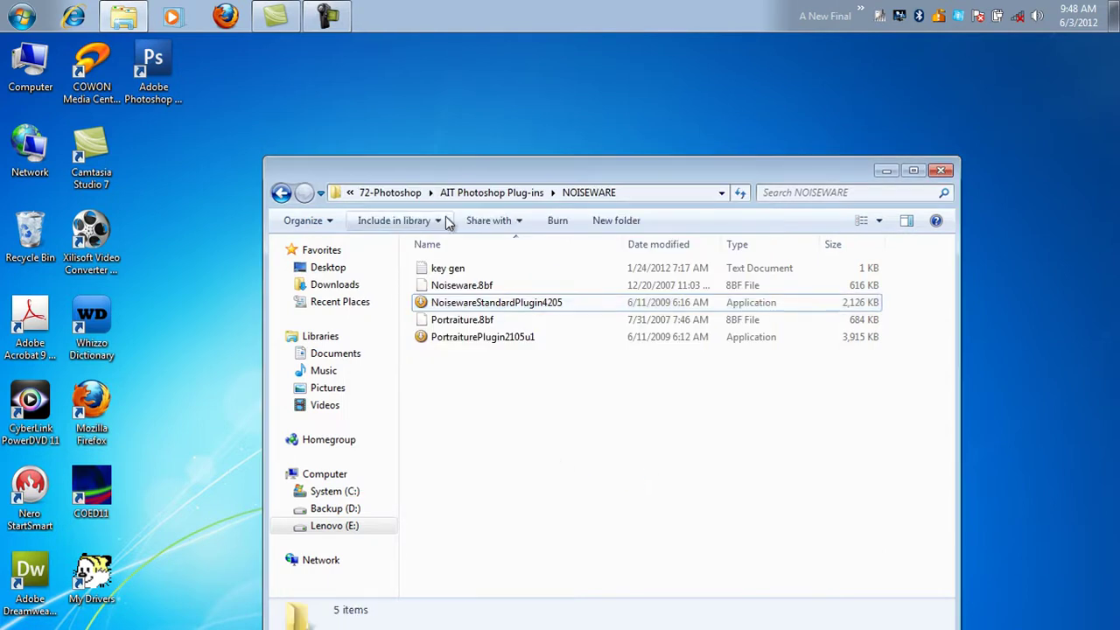
{"action": "left_click_drag", "start_coordinate": [441, 185], "coordinate": [524, 526]}
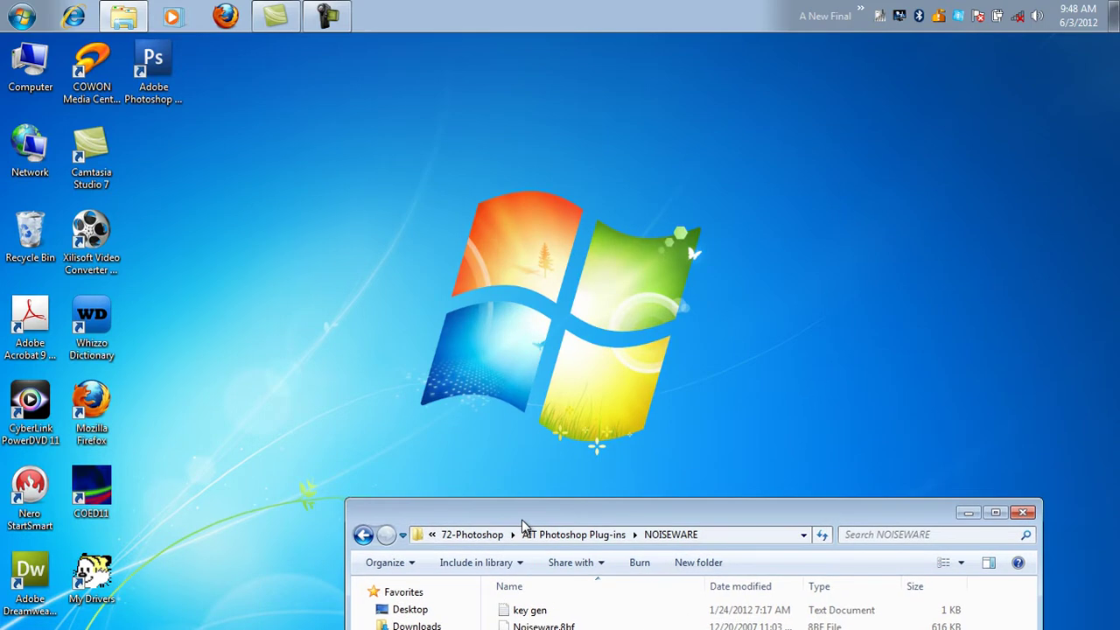
{"action": "double_click", "coordinate": [155, 74]}
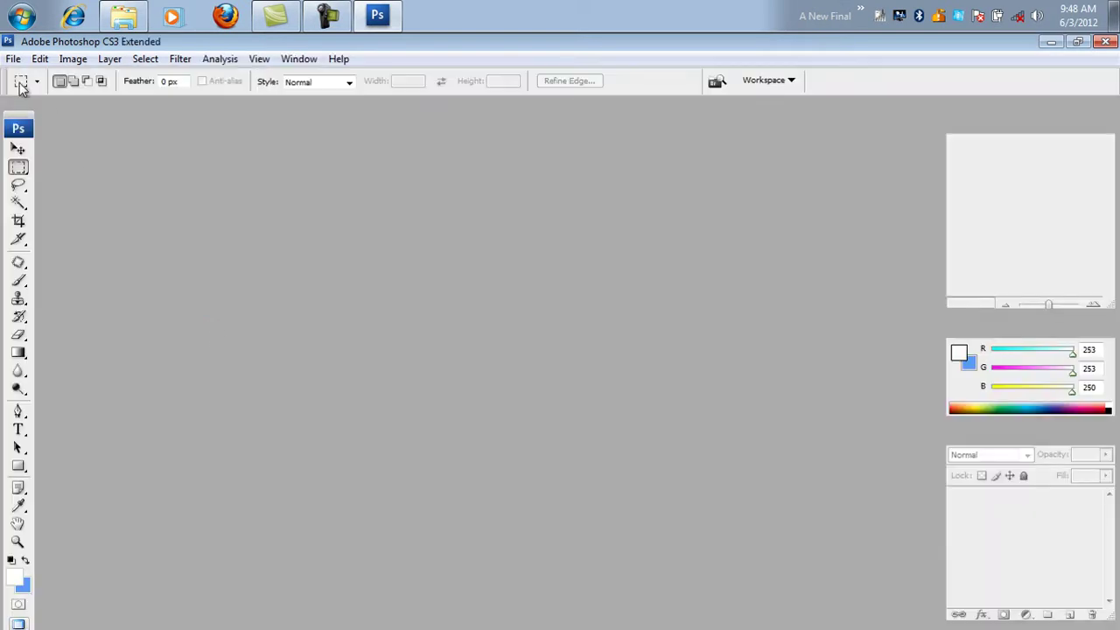
Step: Reopen the recent rose image, check the Filter menu for Noiseware, then quit Photoshop
{"action": "left_click", "coordinate": [13, 59]}
{"action": "mouse_move", "coordinate": [73, 166]}
{"action": "left_click", "coordinate": [268, 156]}
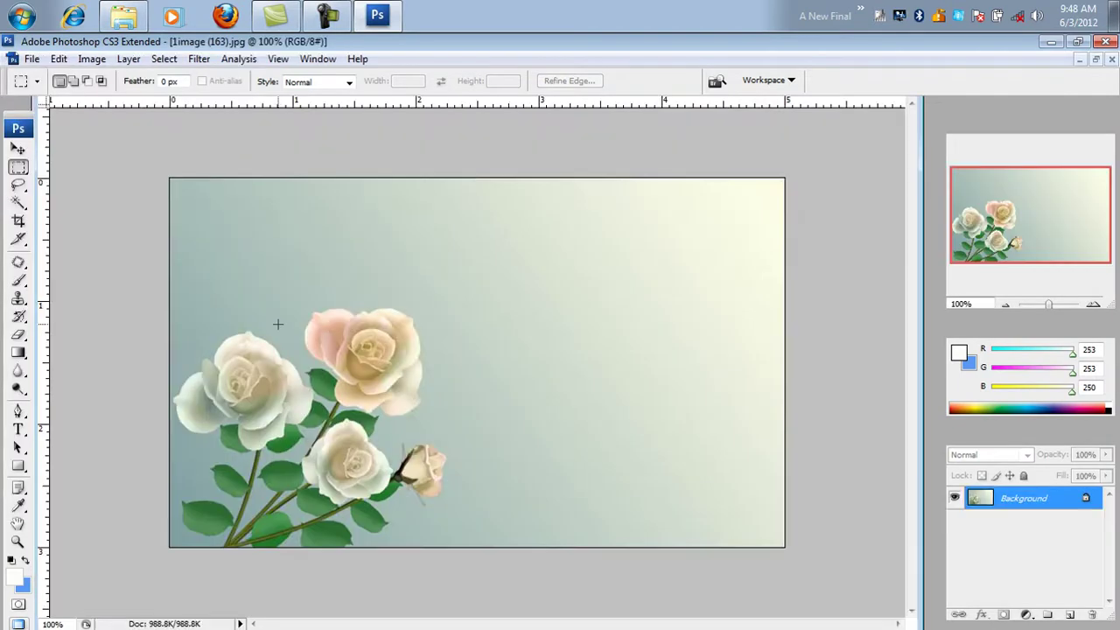
{"action": "left_click", "coordinate": [205, 62]}
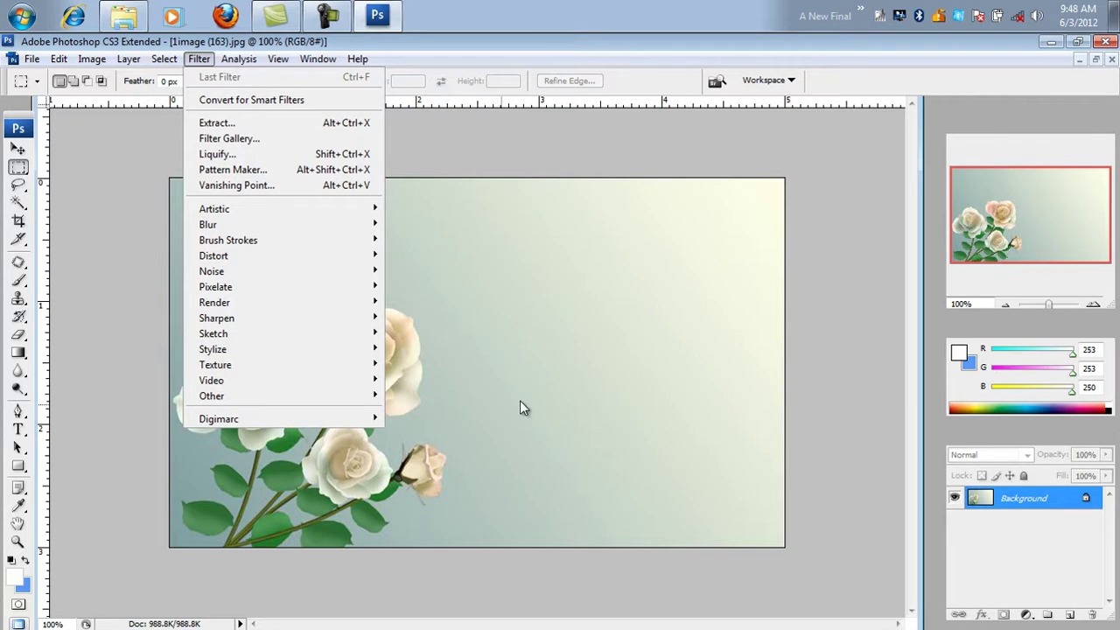
{"action": "left_click", "coordinate": [532, 302]}
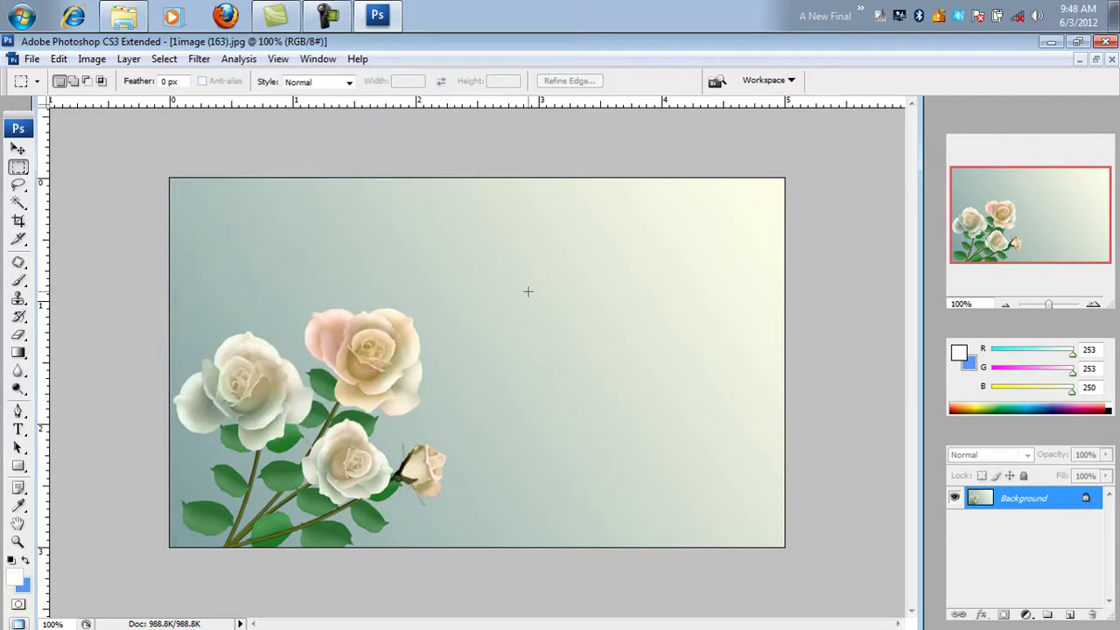
{"action": "left_click", "coordinate": [1105, 42]}
{"action": "mouse_move", "coordinate": [512, 505]}
{"action": "left_mouse_down"}
{"action": "mouse_move", "coordinate": [516, 343]}
{"action": "mouse_move", "coordinate": [459, 142]}
{"action": "left_mouse_up"}
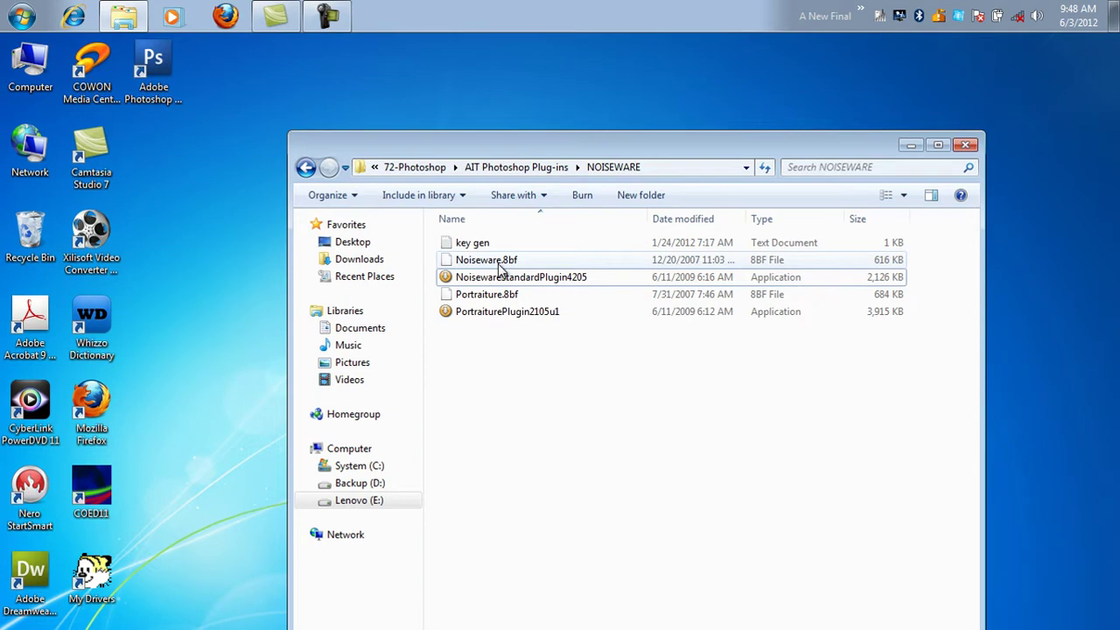
Step: Copy Noiseware.8bf and open Photoshop's install folder via the shortcut's properties
{"action": "left_click", "coordinate": [501, 271]}
{"action": "right_click", "coordinate": [501, 270]}
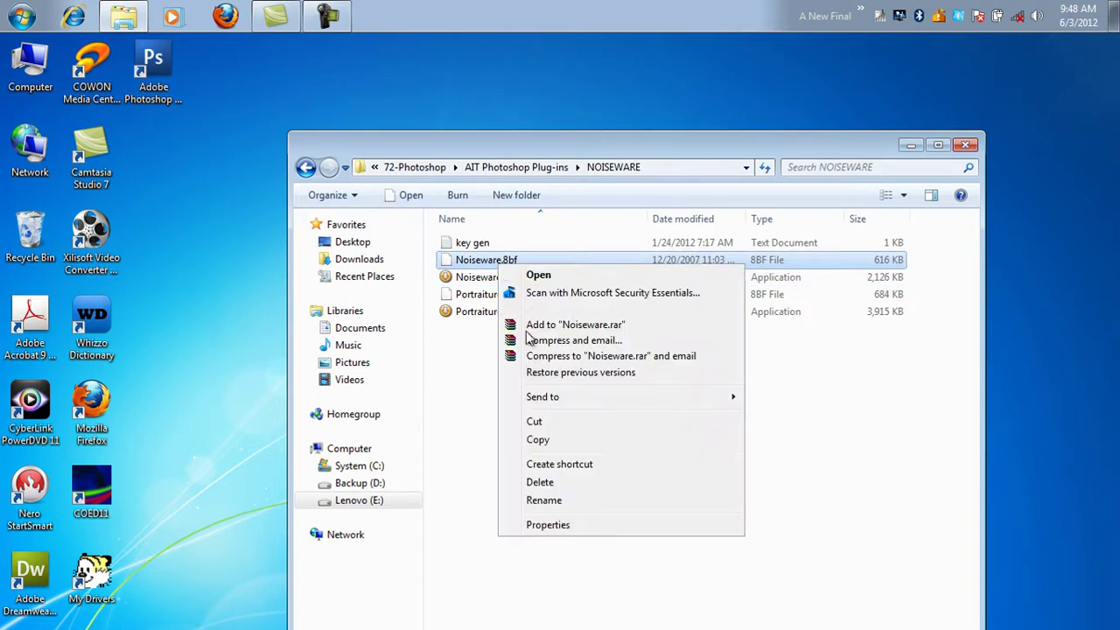
{"action": "left_click", "coordinate": [561, 439]}
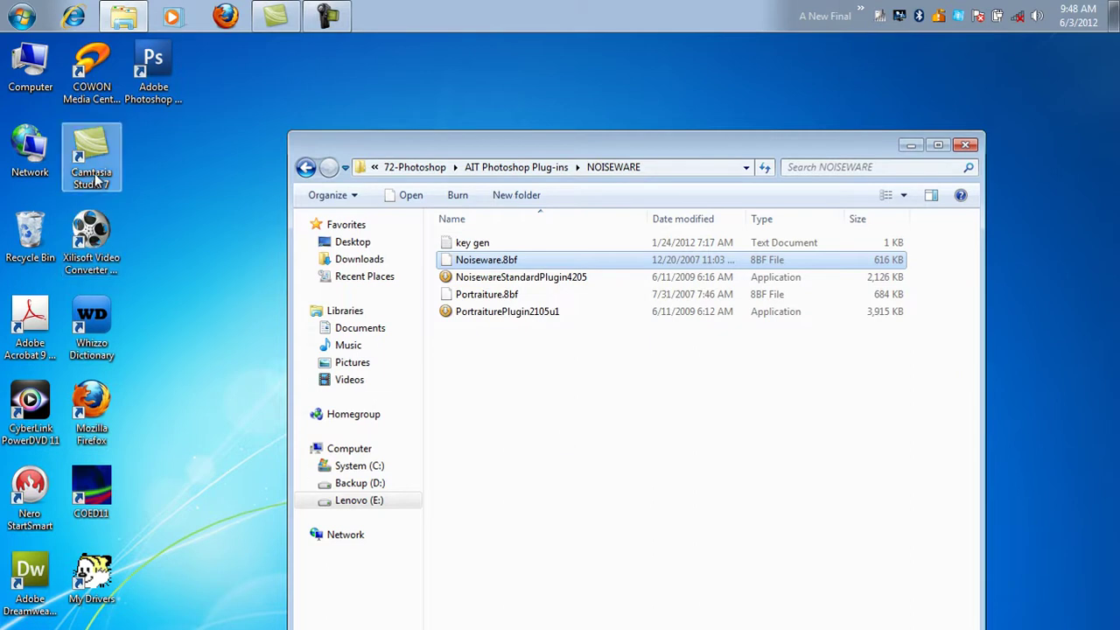
{"action": "left_click", "coordinate": [148, 79]}
{"action": "right_click", "coordinate": [148, 79]}
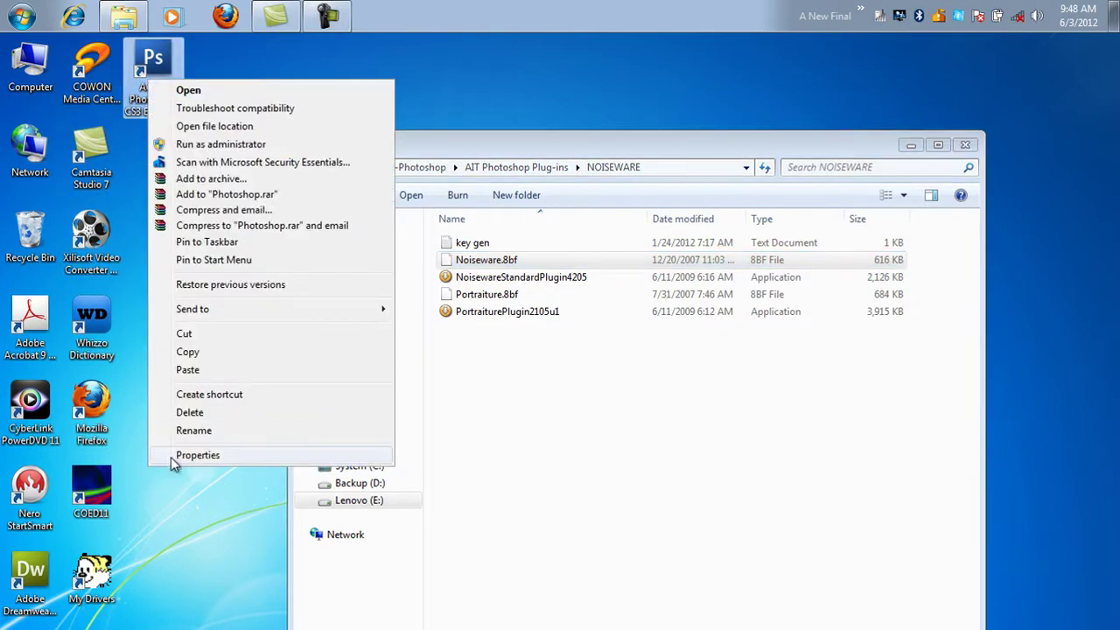
{"action": "left_click", "coordinate": [196, 455]}
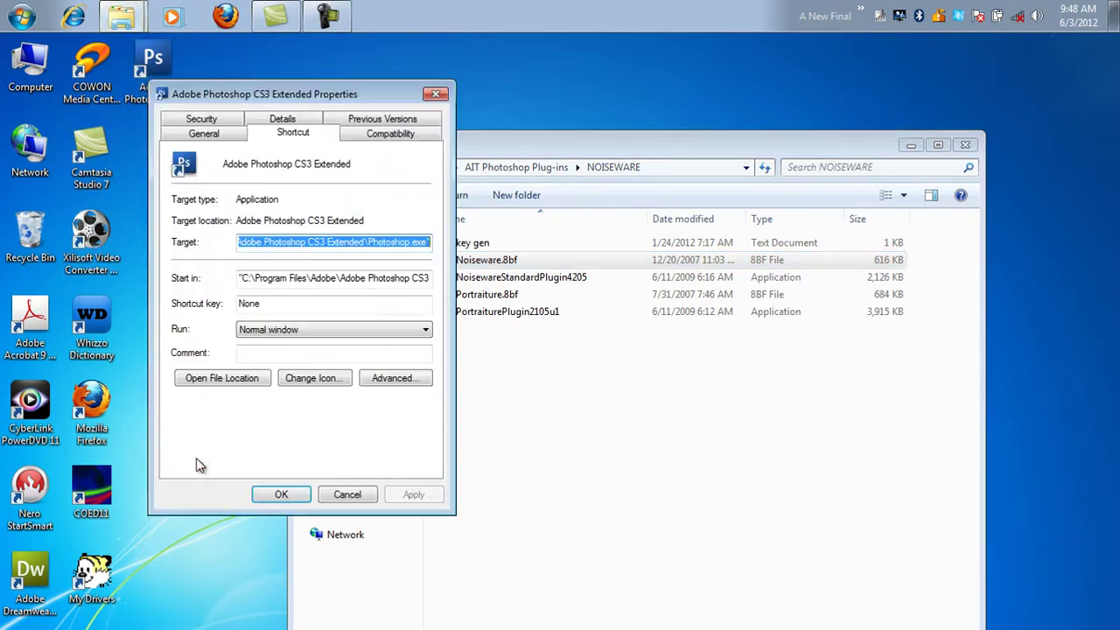
{"action": "left_click", "coordinate": [196, 380]}
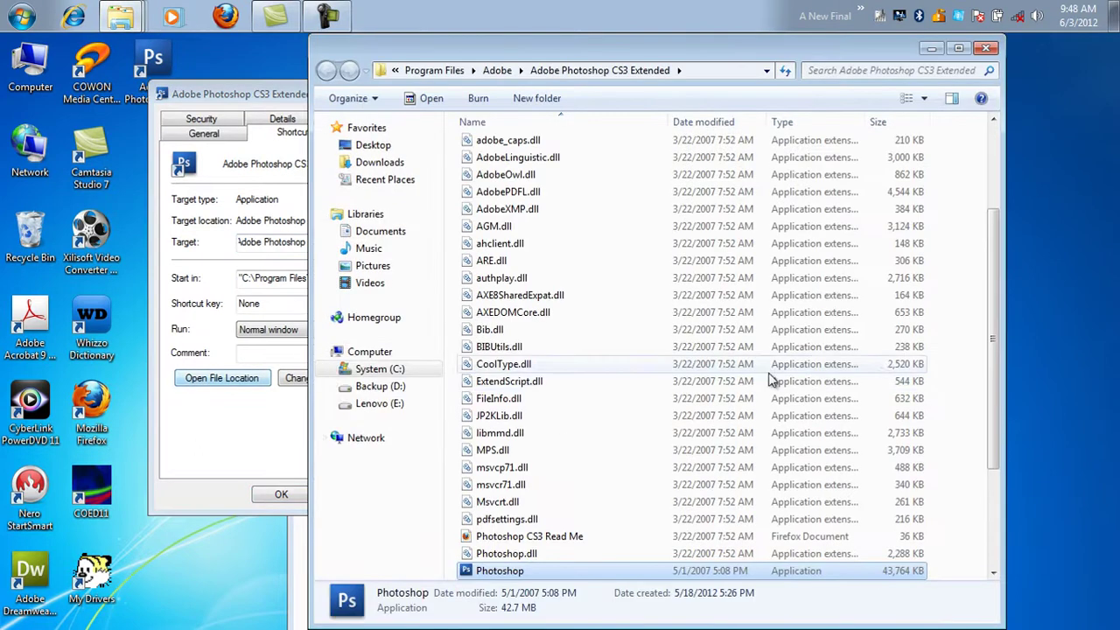
Step: Paste Noiseware.8bf into Photoshop's Plug-Ins folder and close the extra windows
{"action": "scroll", "coordinate": [991, 346], "scroll_direction": "up", "scroll_amount": 7}
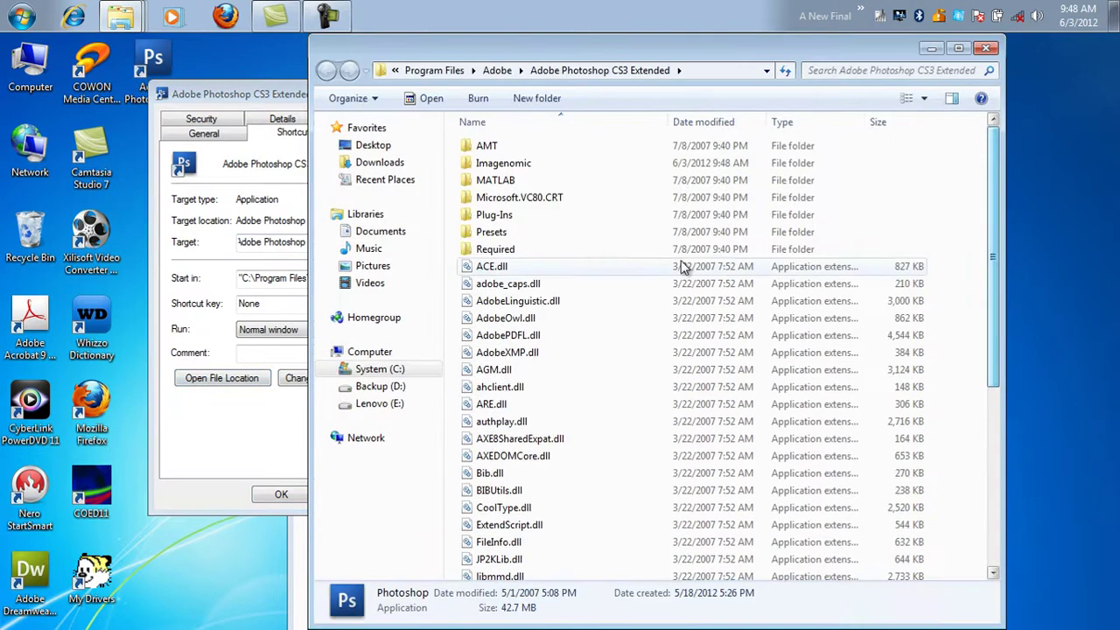
{"action": "double_click", "coordinate": [484, 216]}
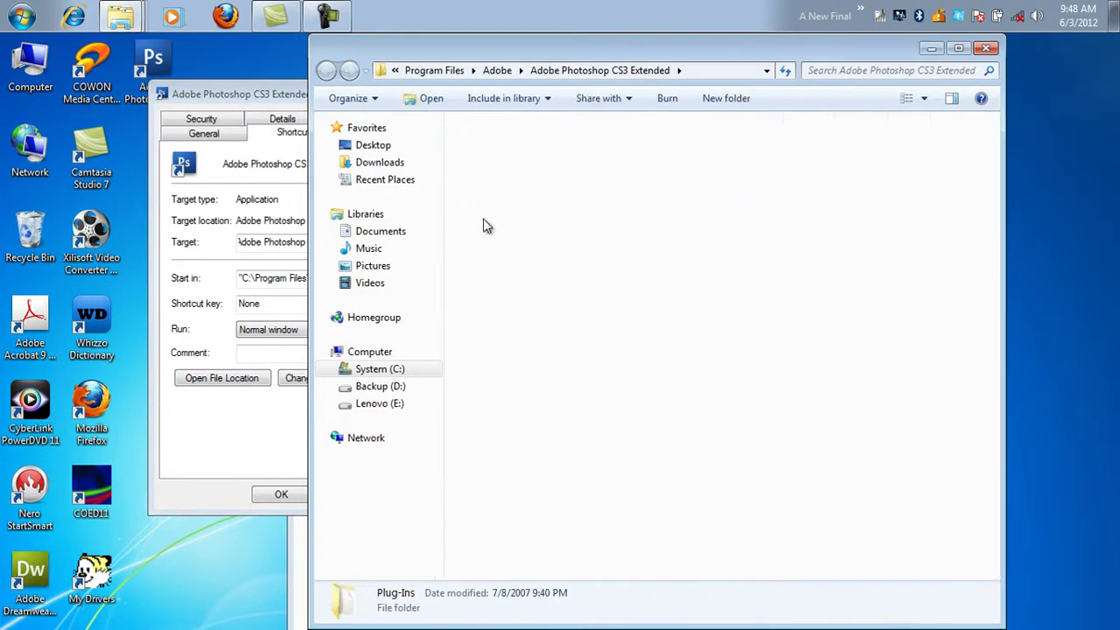
{"action": "right_click", "coordinate": [562, 494]}
{"action": "left_click", "coordinate": [618, 354]}
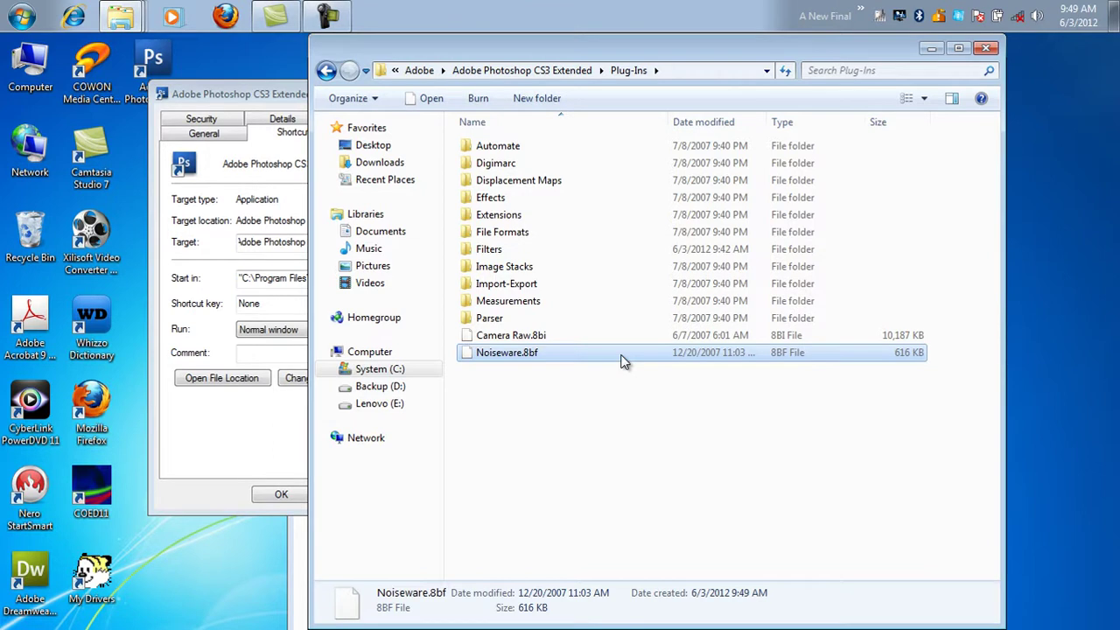
{"action": "left_click", "coordinate": [987, 49]}
{"action": "left_click", "coordinate": [435, 94]}
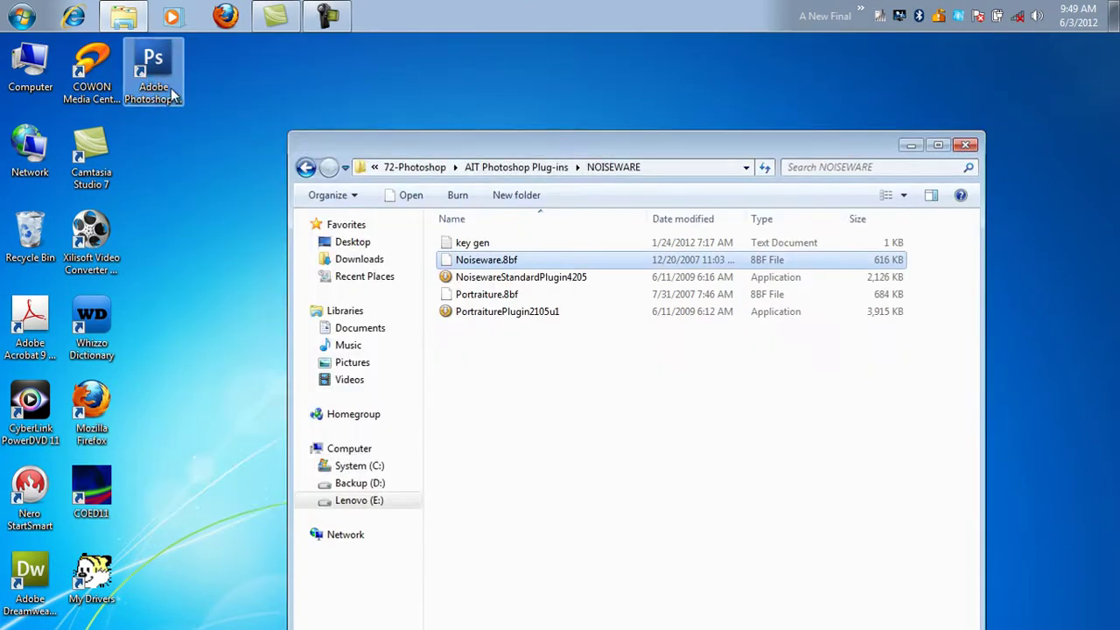
Step: Relaunch Photoshop CS3 and open the recent image 1image (163).jpg
{"action": "double_click", "coordinate": [148, 72]}
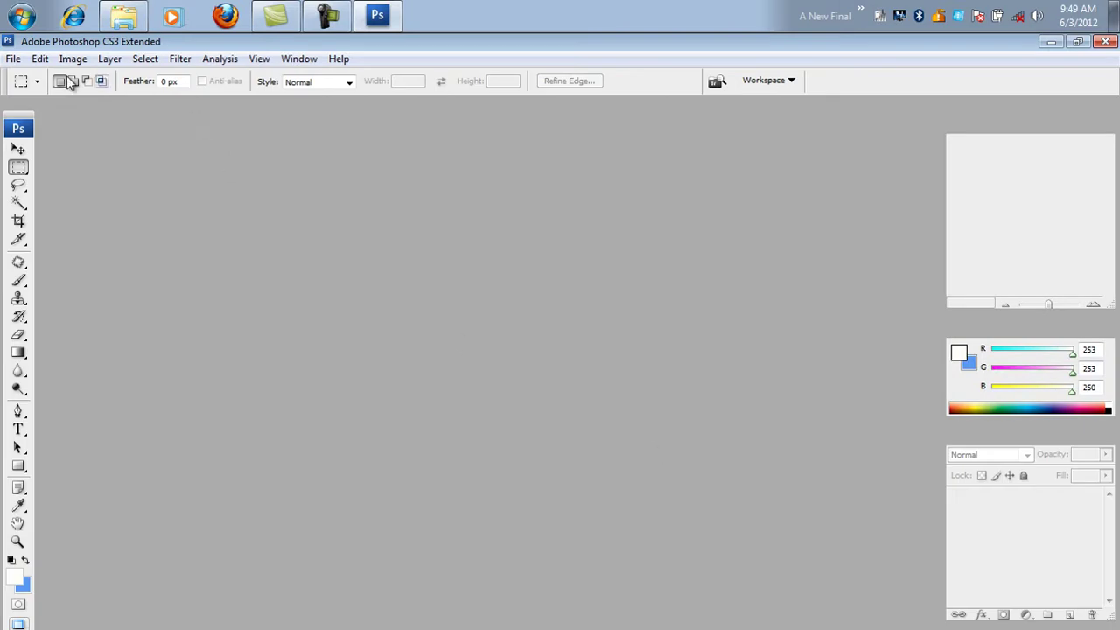
{"action": "left_click", "coordinate": [13, 59]}
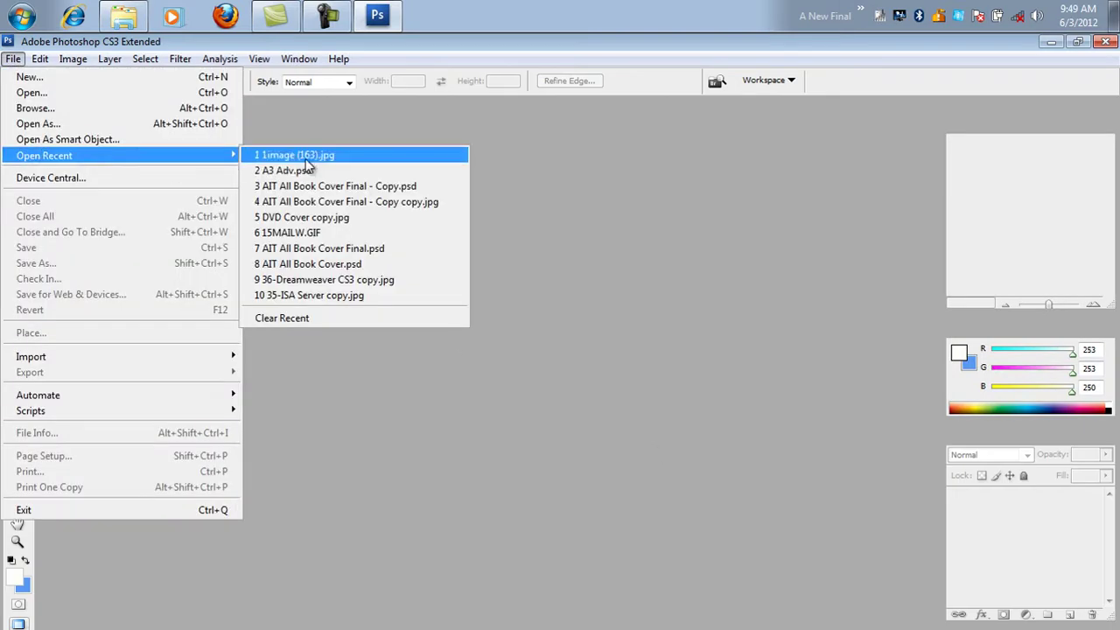
{"action": "mouse_move", "coordinate": [45, 155]}
{"action": "left_click", "coordinate": [307, 156]}
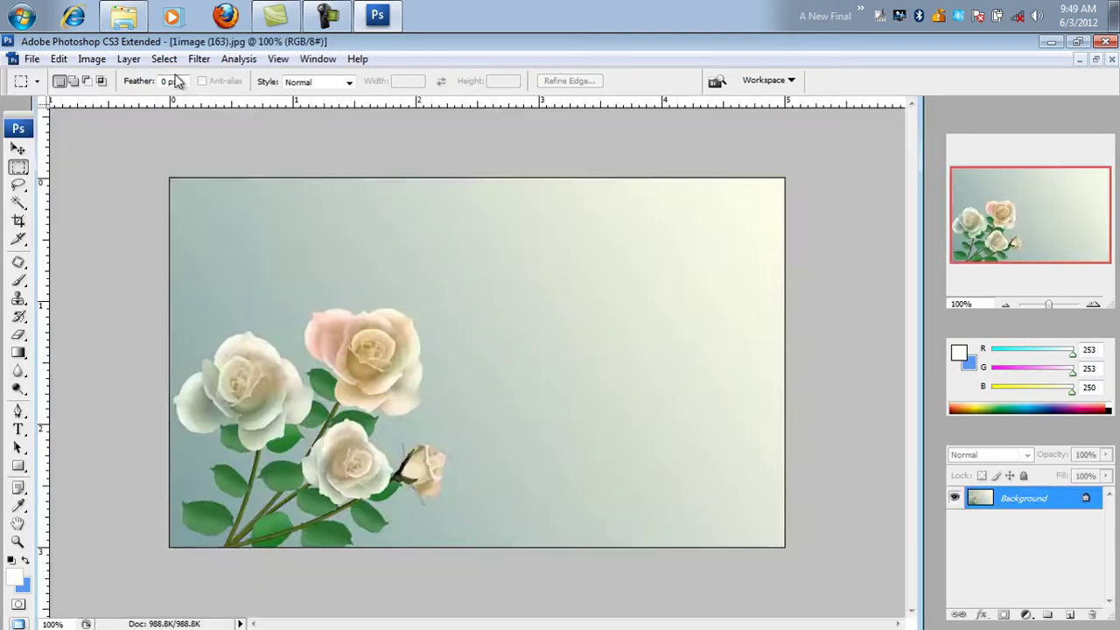
Step: Run Filter > Imagenomic > Noiseware Professional on the rose image and view its About details
{"action": "left_click", "coordinate": [199, 59]}
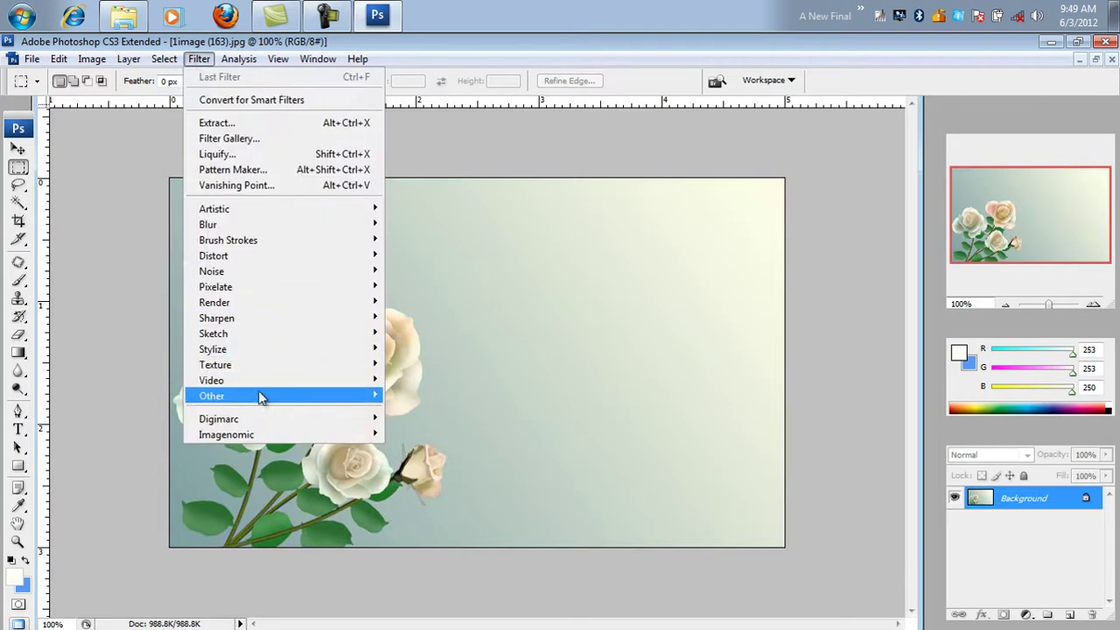
{"action": "mouse_move", "coordinate": [226, 434]}
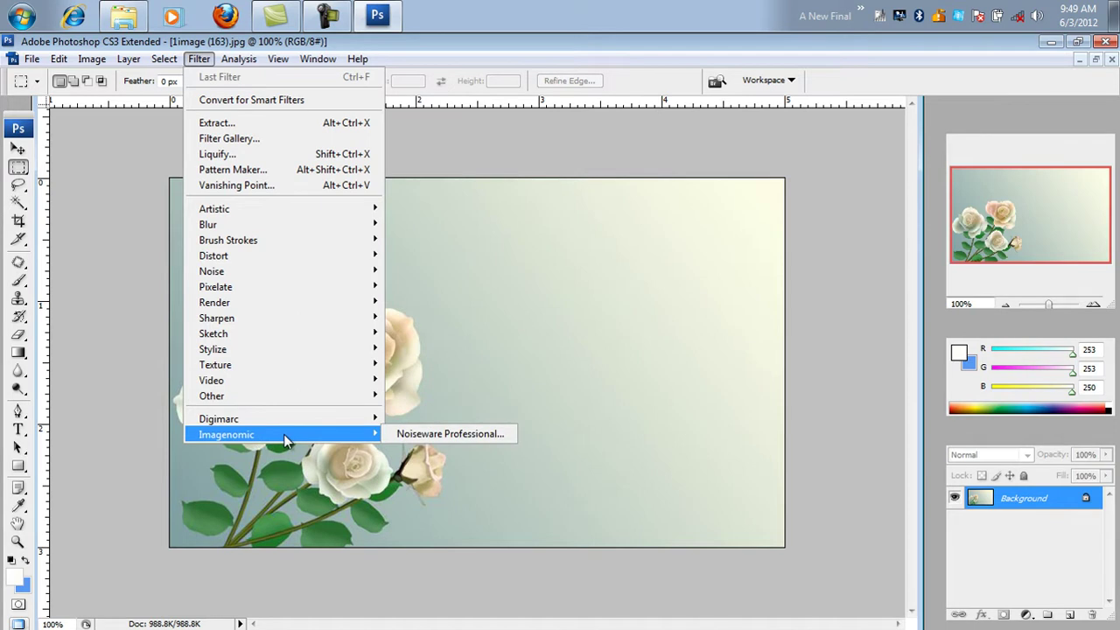
{"action": "left_click", "coordinate": [442, 434]}
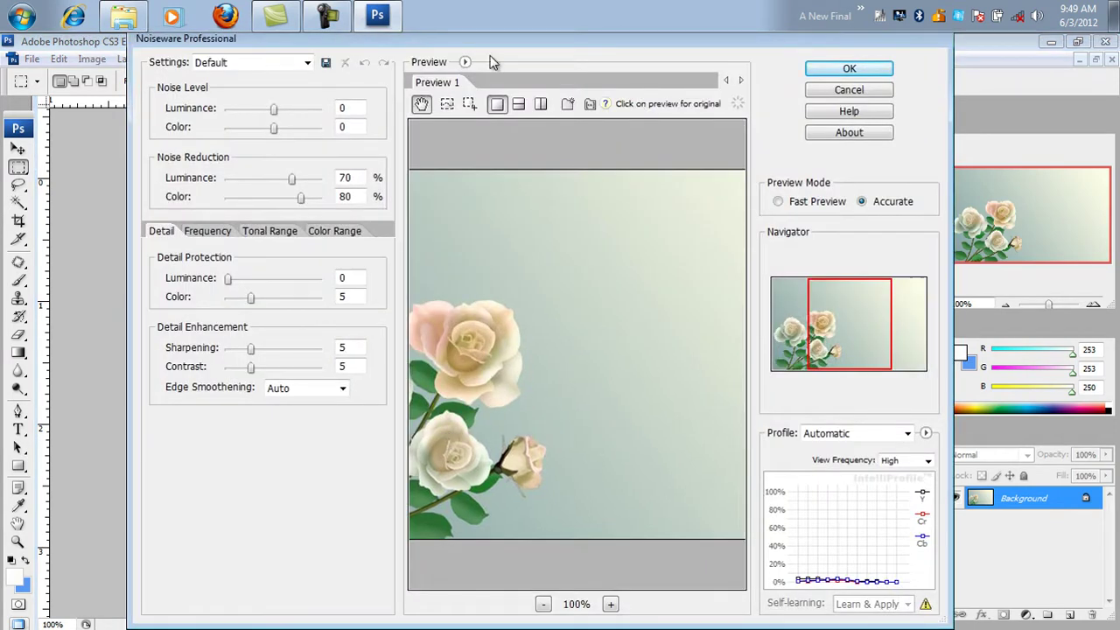
{"action": "mouse_move", "coordinate": [488, 42]}
{"action": "left_mouse_down"}
{"action": "mouse_move", "coordinate": [477, 95]}
{"action": "mouse_move", "coordinate": [470, 83]}
{"action": "left_mouse_up"}
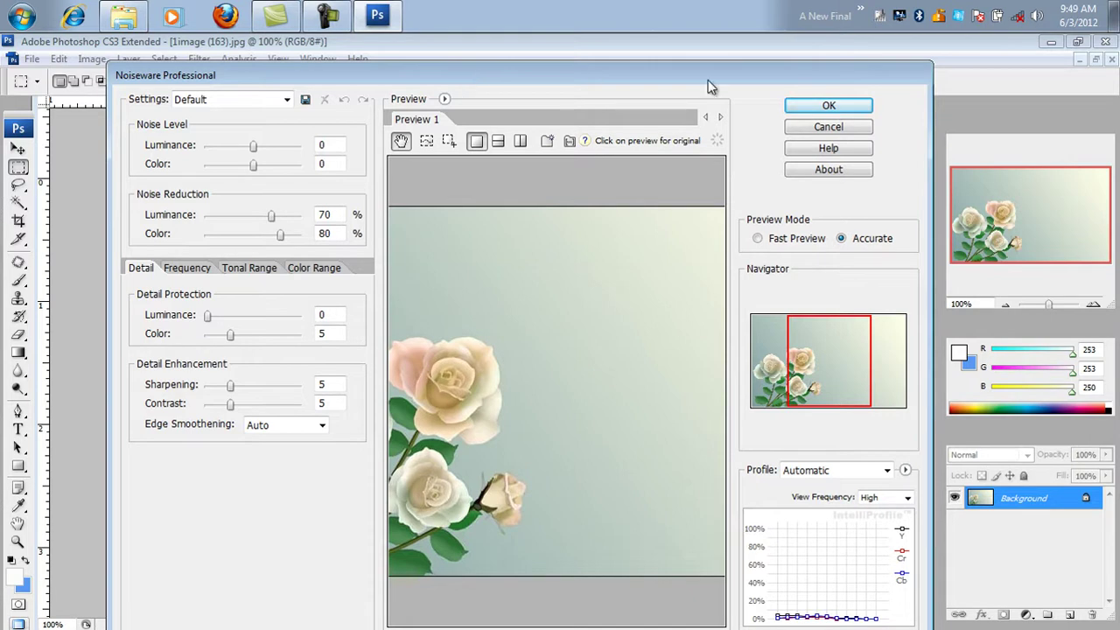
{"action": "left_click", "coordinate": [829, 169]}
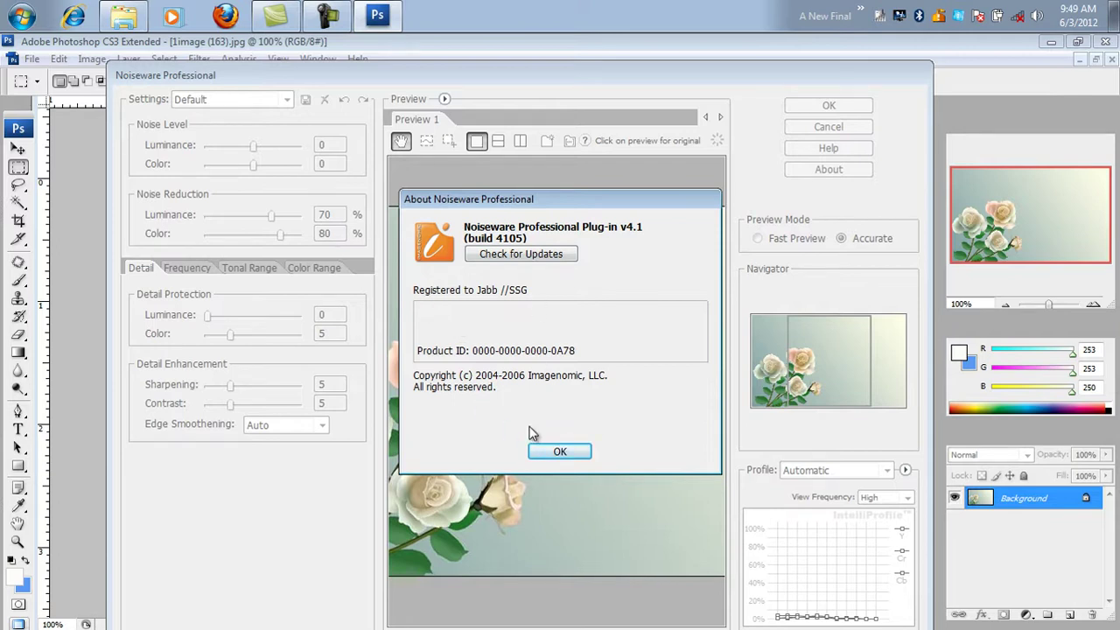
Step: Close Noiseware's About box, try Help and dismiss the missing help file warning
{"action": "left_click", "coordinate": [560, 452]}
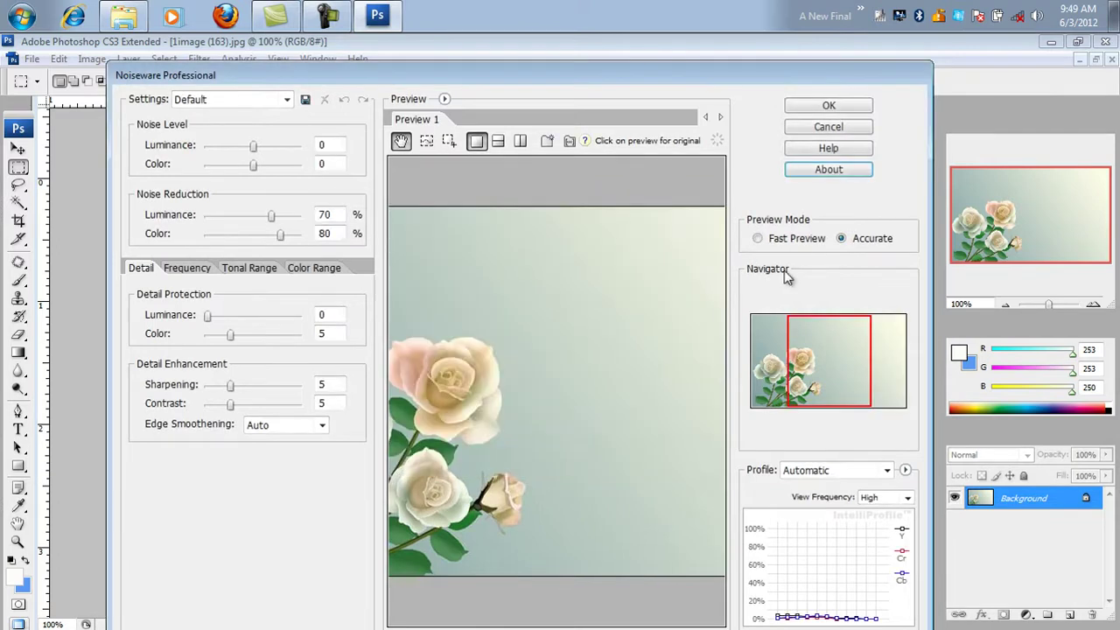
{"action": "left_click", "coordinate": [810, 150]}
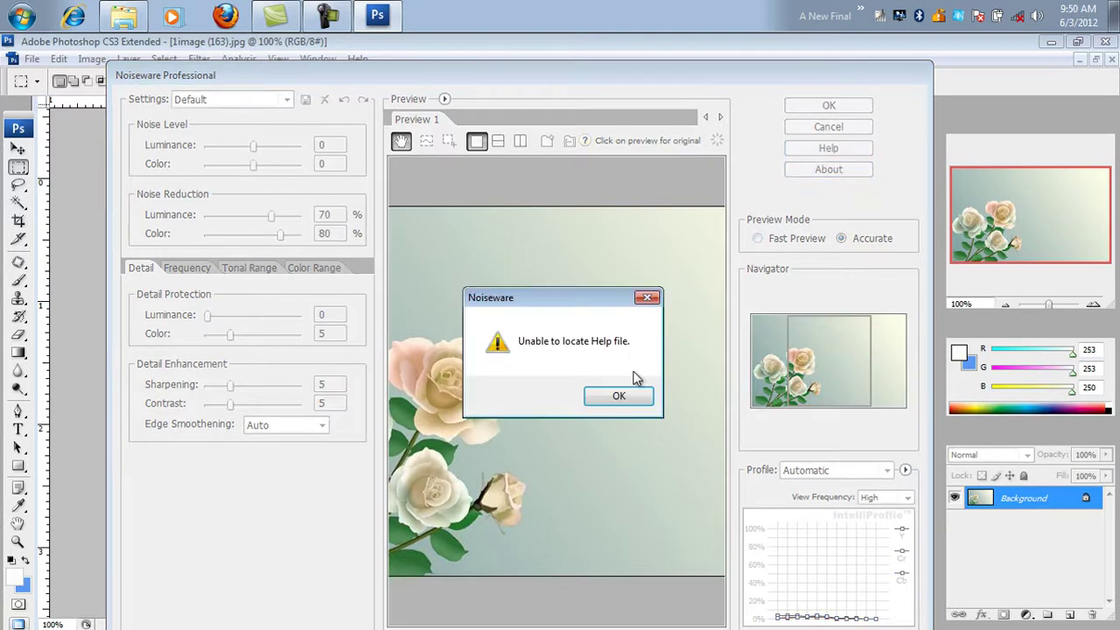
{"action": "left_click", "coordinate": [613, 402]}
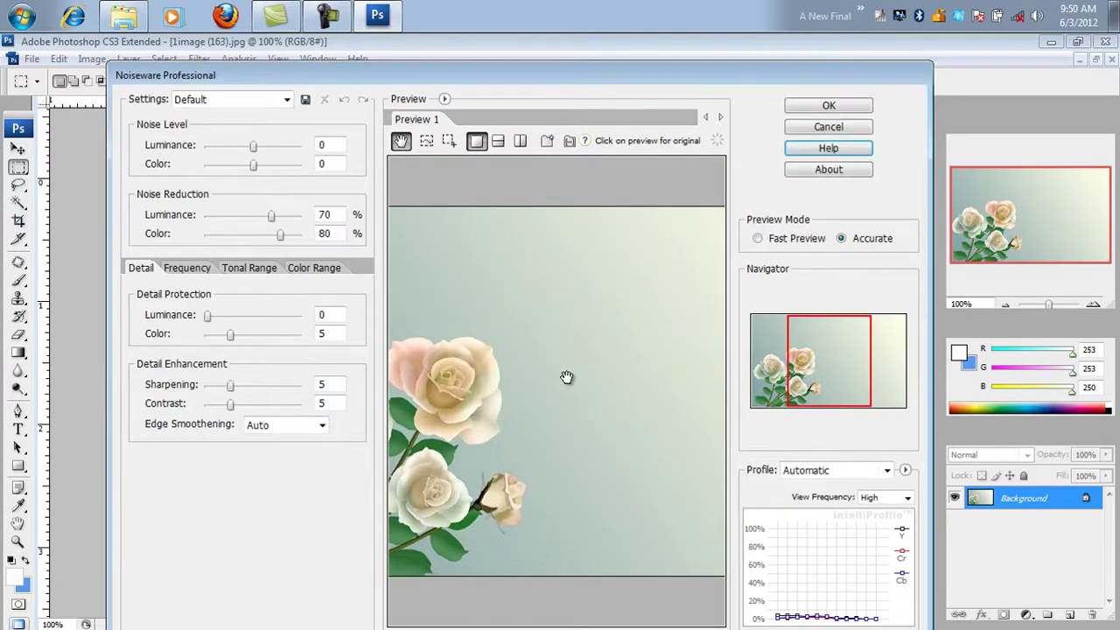
{"action": "mouse_move", "coordinate": [489, 76]}
{"action": "left_mouse_down"}
{"action": "mouse_move", "coordinate": [456, 31]}
{"action": "mouse_move", "coordinate": [457, 48]}
{"action": "mouse_move", "coordinate": [497, 68]}
{"action": "left_mouse_up"}
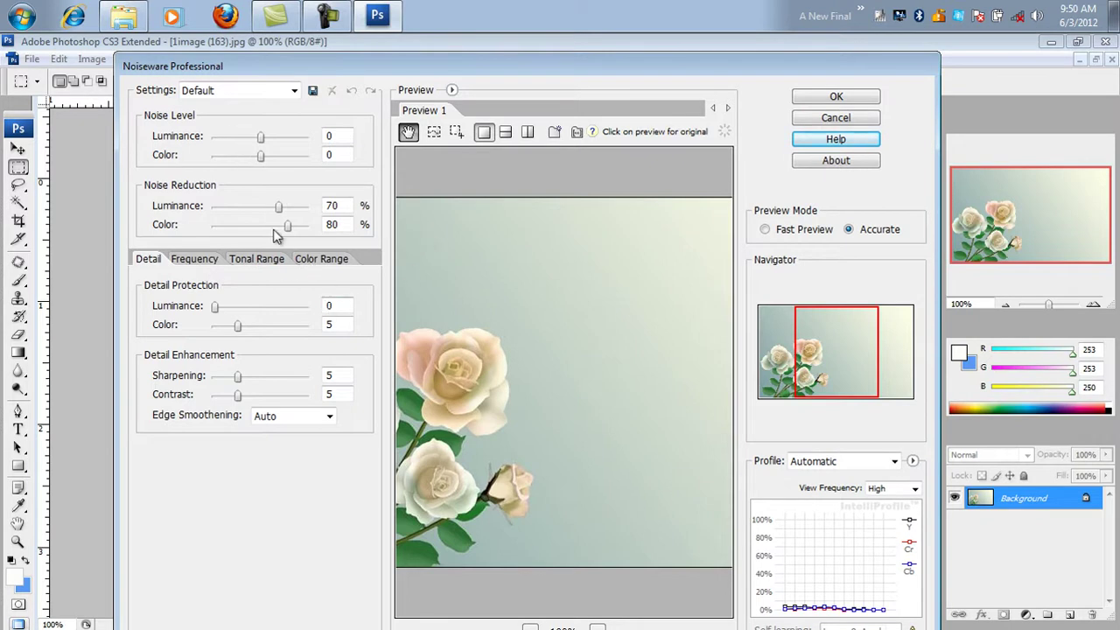
Step: Set noise level +9/-12, noise reduction 38%/54% and detail protection 16/7, keeping Automatic profile
{"action": "mouse_move", "coordinate": [261, 138]}
{"action": "left_mouse_down"}
{"action": "mouse_move", "coordinate": [280, 137]}
{"action": "mouse_move", "coordinate": [232, 155]}
{"action": "left_mouse_up"}
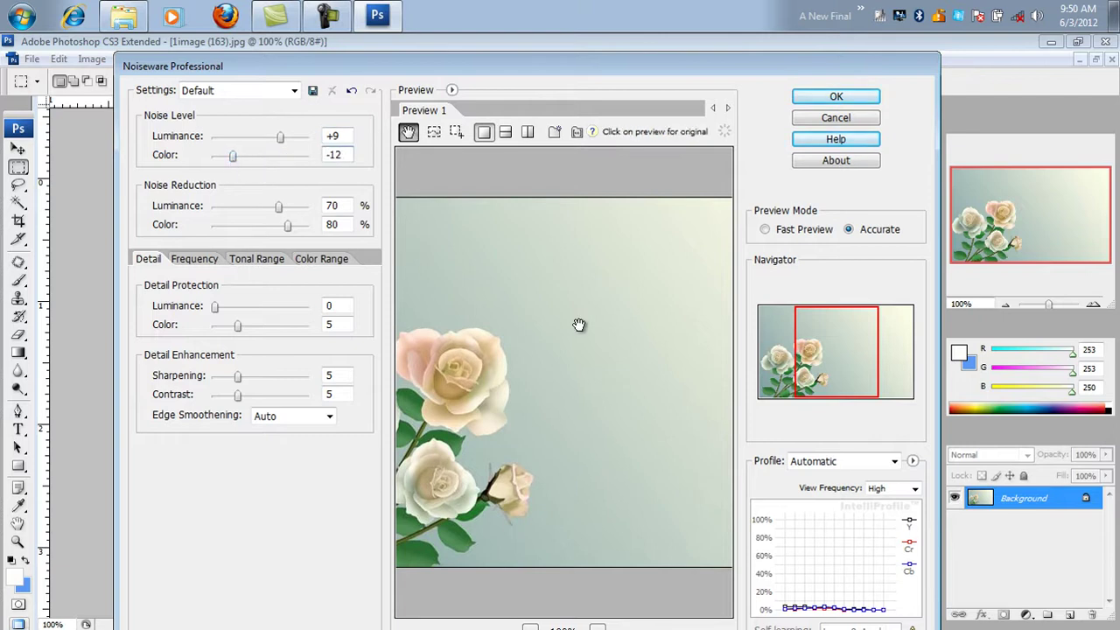
{"action": "left_click_drag", "start_coordinate": [475, 274], "coordinate": [521, 394]}
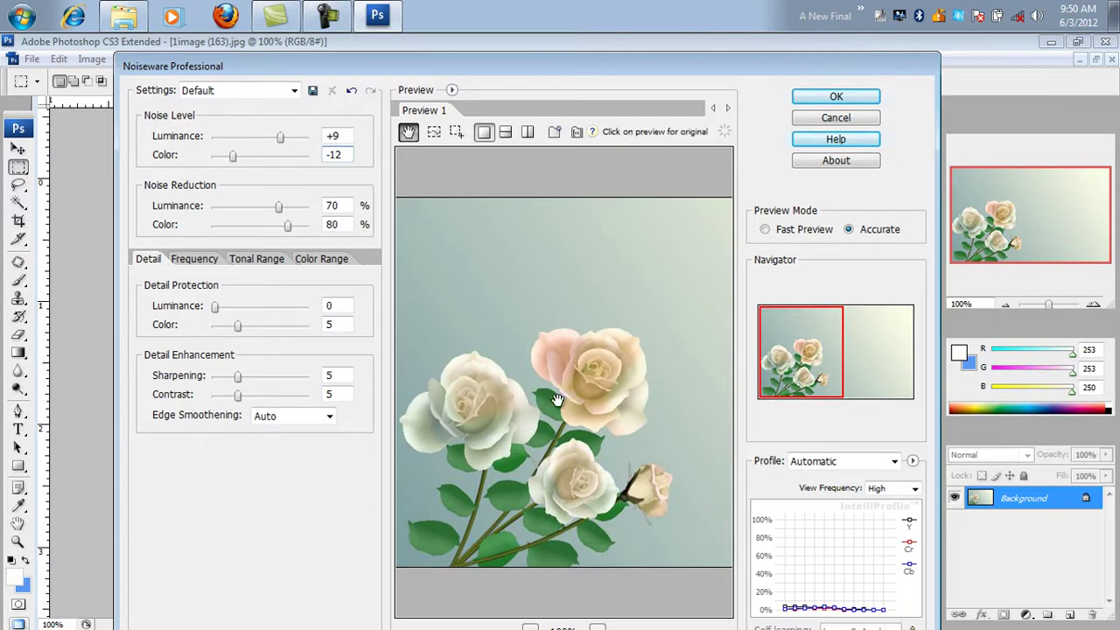
{"action": "left_click", "coordinate": [894, 462]}
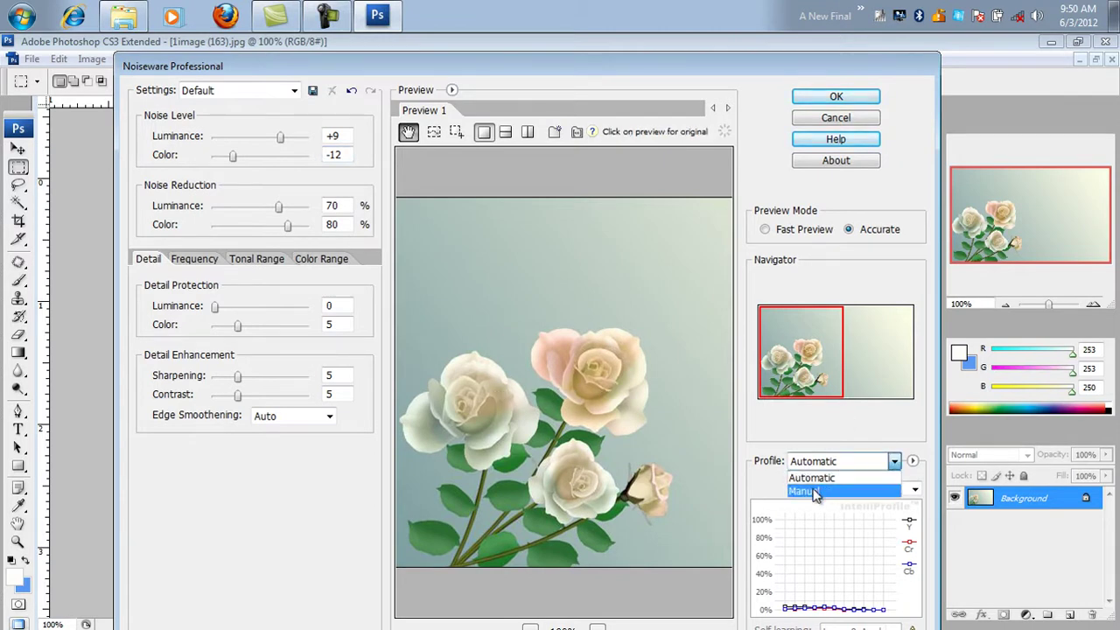
{"action": "left_click", "coordinate": [818, 491]}
{"action": "left_click", "coordinate": [895, 461]}
{"action": "left_click", "coordinate": [862, 476]}
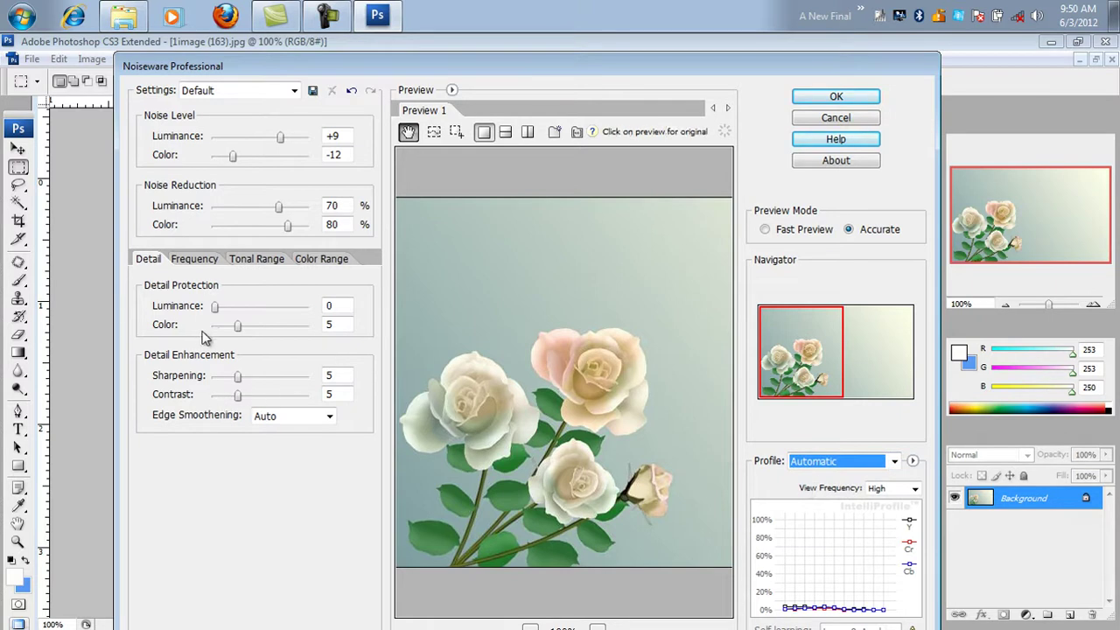
{"action": "left_click_drag", "start_coordinate": [238, 326], "coordinate": [270, 327]}
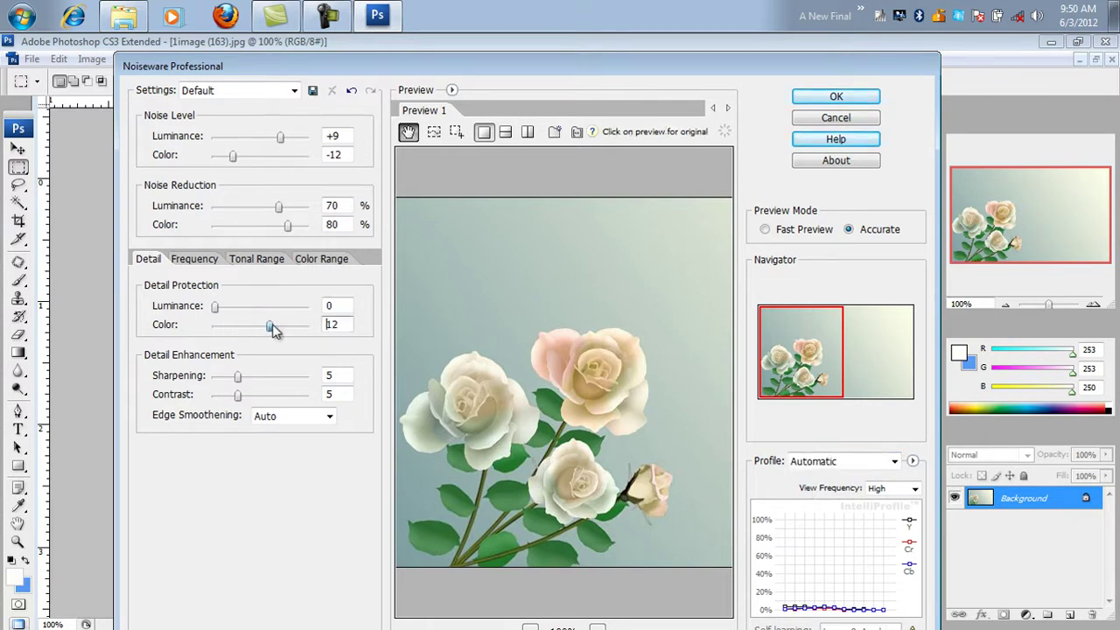
{"action": "mouse_move", "coordinate": [293, 326]}
{"action": "left_mouse_down"}
{"action": "mouse_move", "coordinate": [247, 326]}
{"action": "mouse_move", "coordinate": [288, 312]}
{"action": "left_mouse_up"}
{"action": "mouse_move", "coordinate": [278, 206]}
{"action": "left_mouse_down"}
{"action": "mouse_move", "coordinate": [249, 207]}
{"action": "mouse_move", "coordinate": [263, 225]}
{"action": "left_mouse_up"}
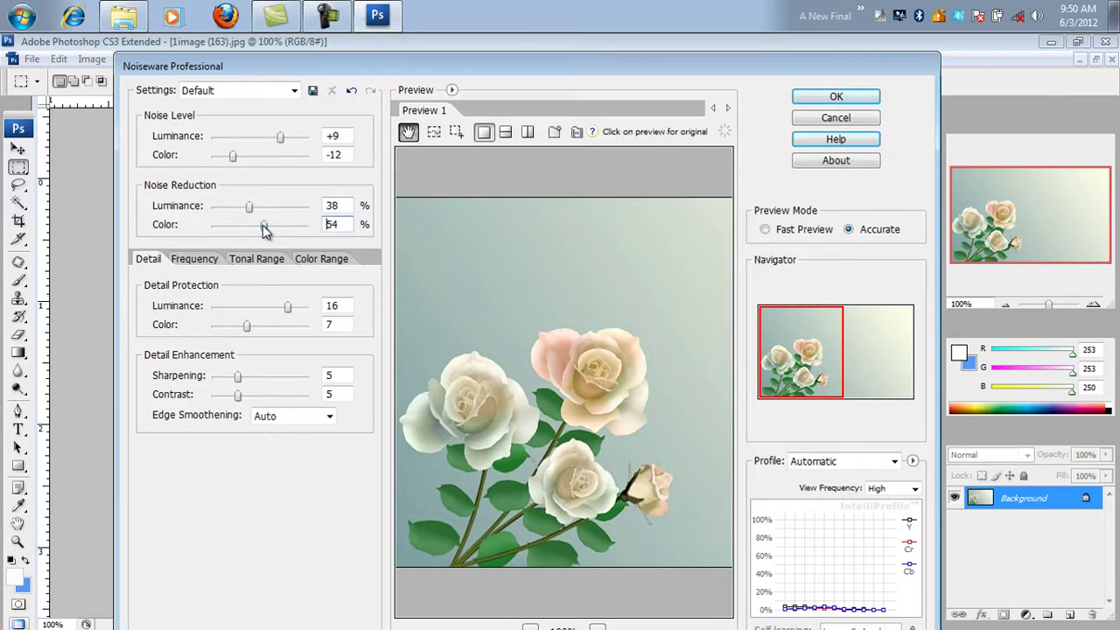
Step: Pick Noiseware's Night Scene preset and apply the noise reduction to the roses image
{"action": "left_click", "coordinate": [294, 90]}
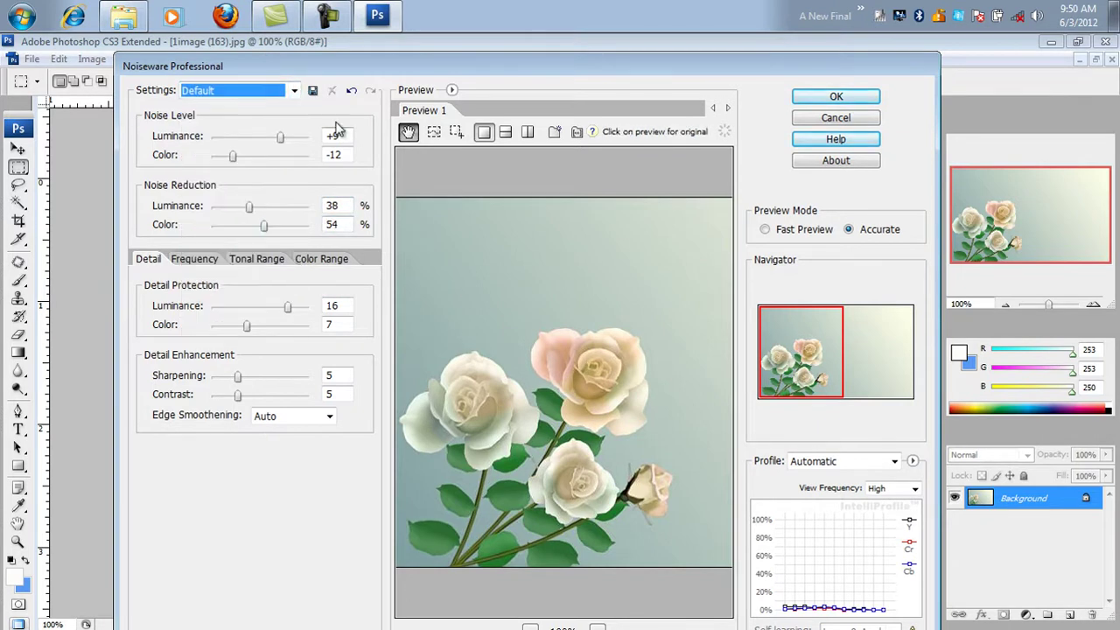
{"action": "left_click", "coordinate": [294, 91]}
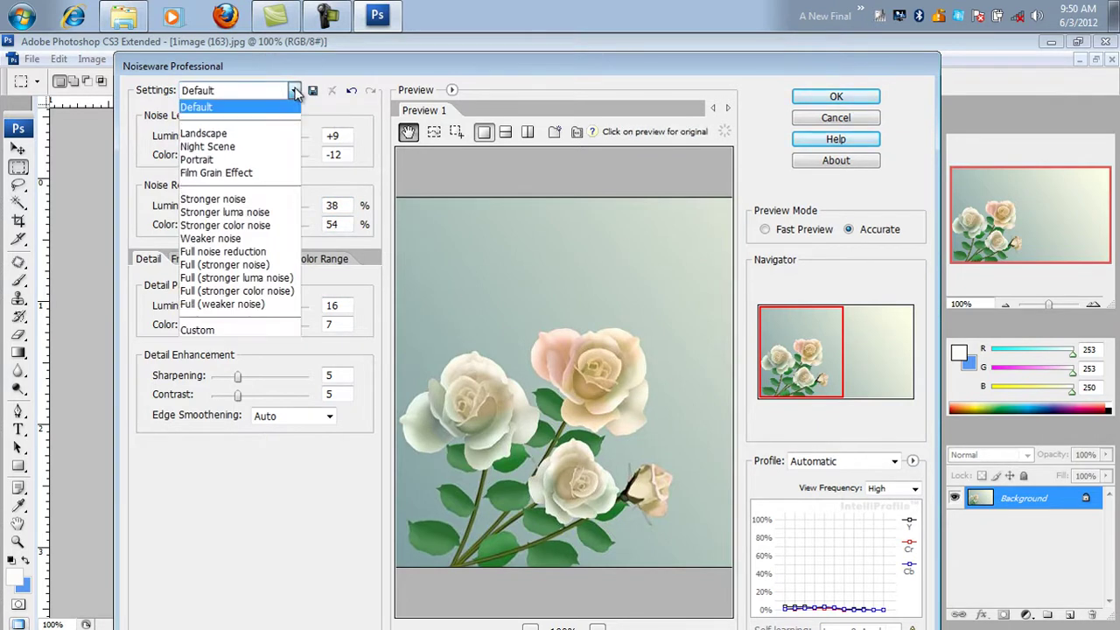
{"action": "left_click", "coordinate": [232, 146]}
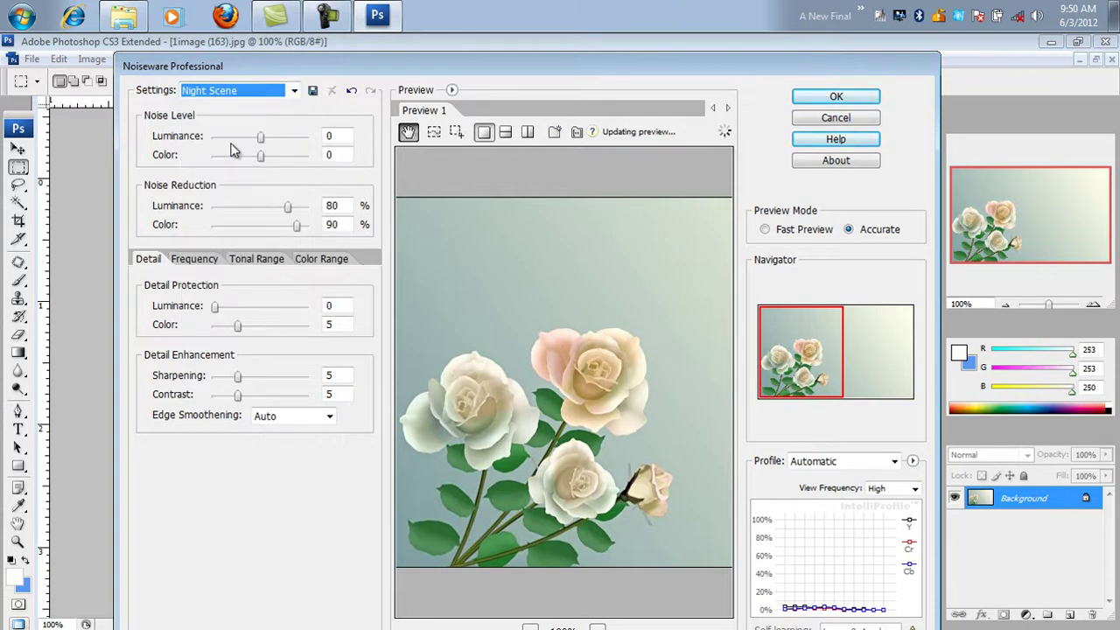
{"action": "left_click", "coordinate": [295, 90]}
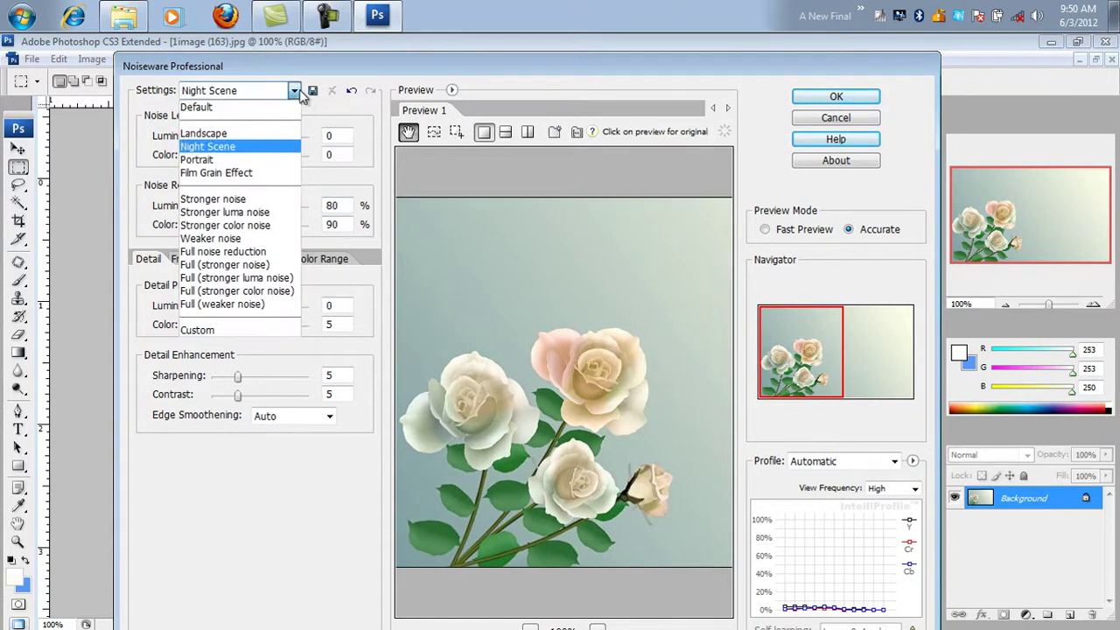
{"action": "left_click", "coordinate": [232, 512]}
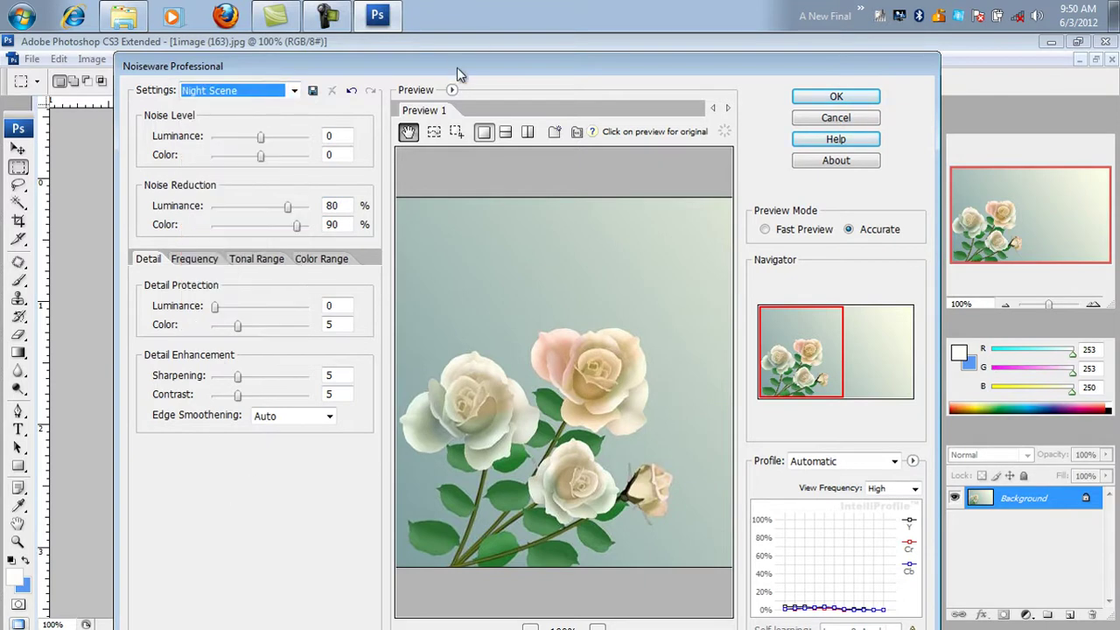
{"action": "left_click_drag", "start_coordinate": [457, 68], "coordinate": [422, 104]}
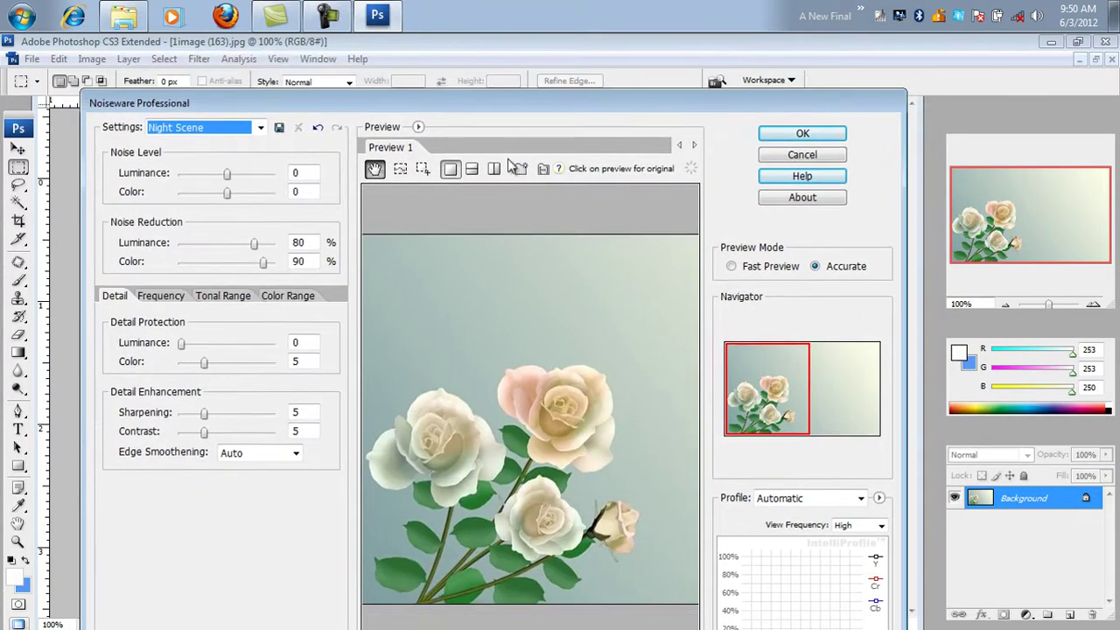
{"action": "left_click", "coordinate": [788, 135]}
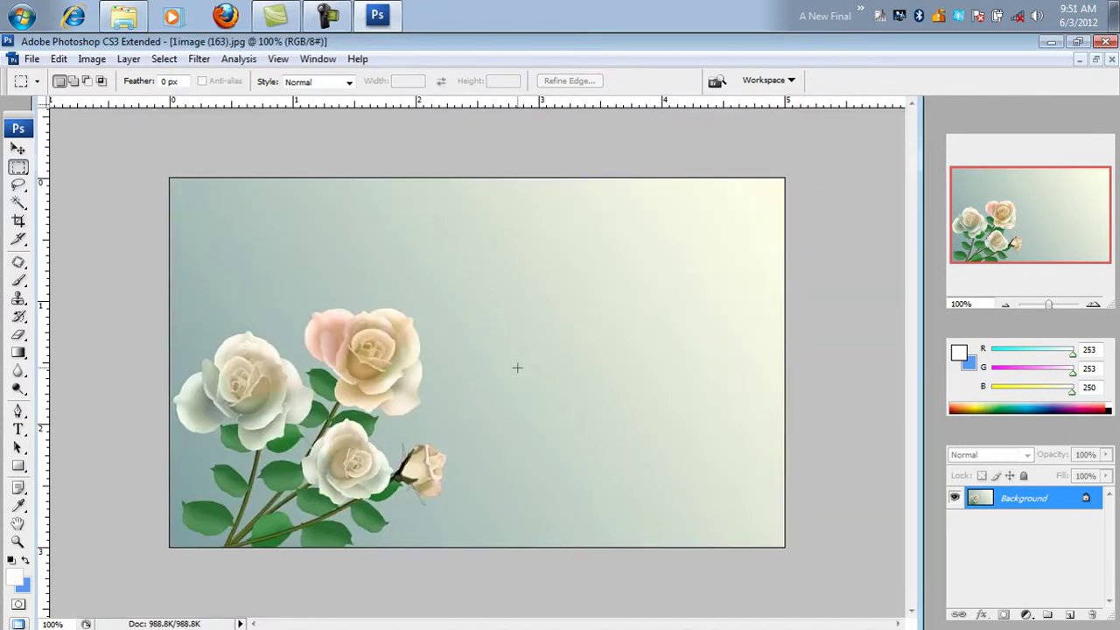
Step: Check Noiseware Professional's version in its About box, then cancel the filter
{"action": "left_click", "coordinate": [199, 62]}
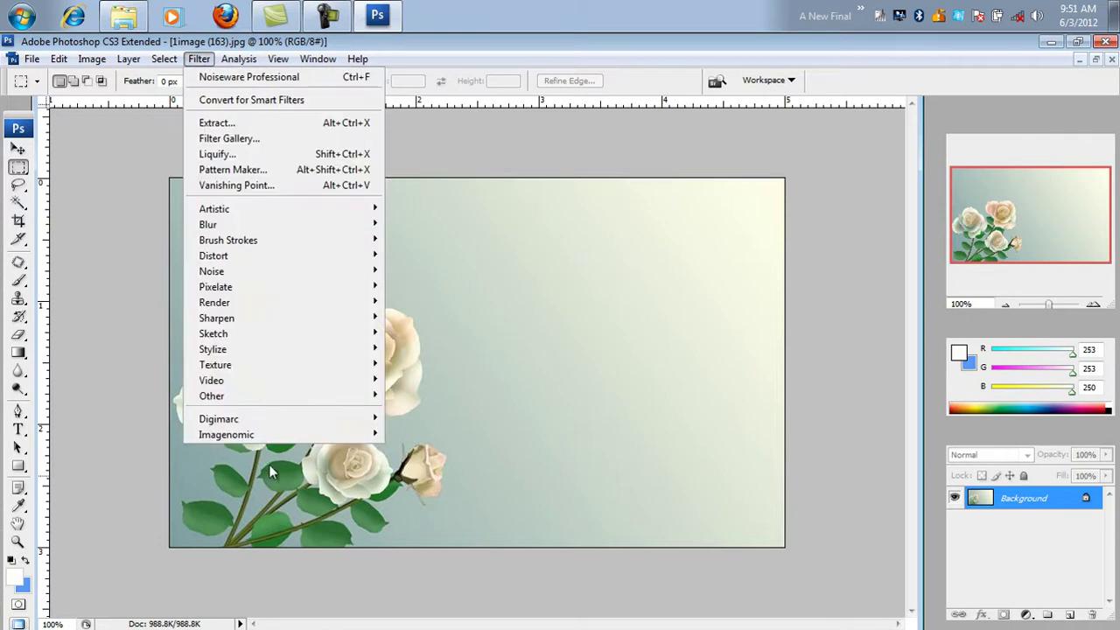
{"action": "mouse_move", "coordinate": [226, 434]}
{"action": "left_click", "coordinate": [437, 435]}
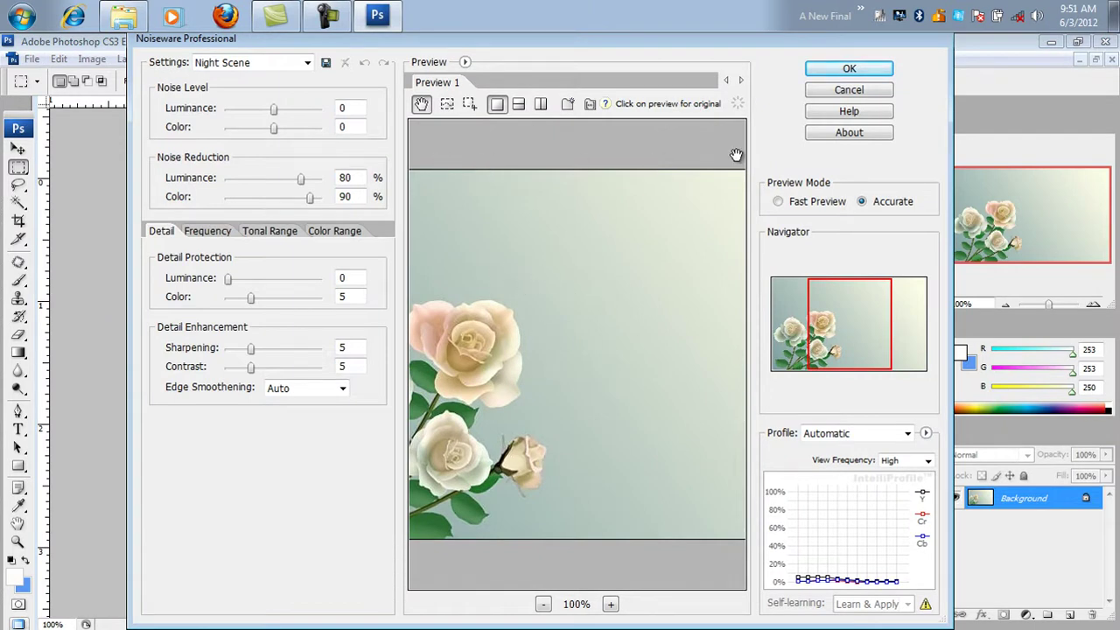
{"action": "left_click", "coordinate": [819, 138]}
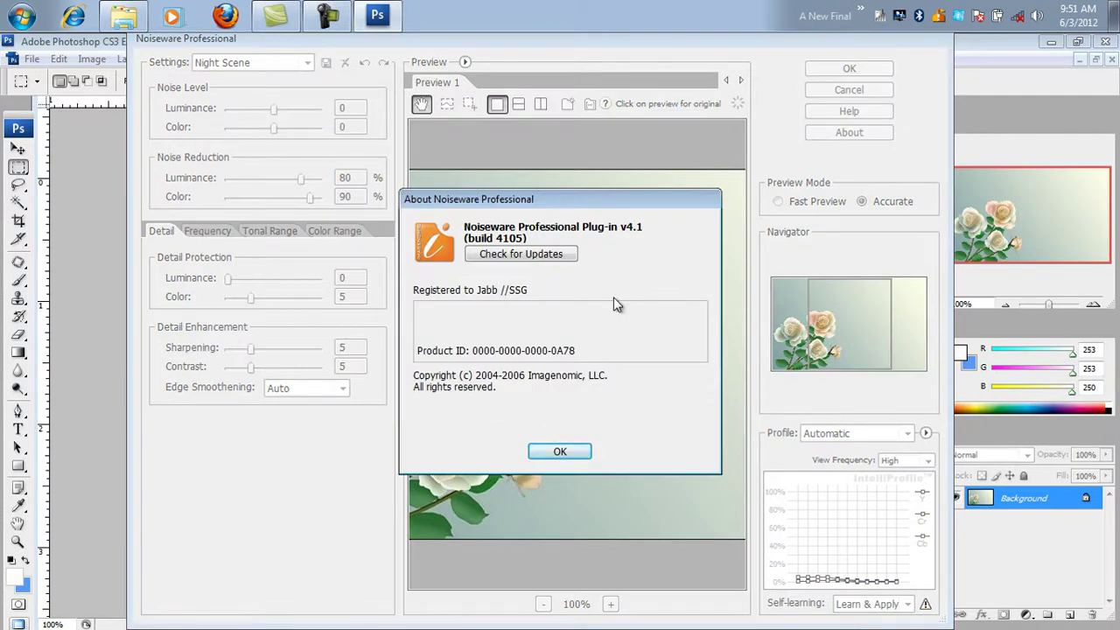
{"action": "left_click", "coordinate": [560, 452]}
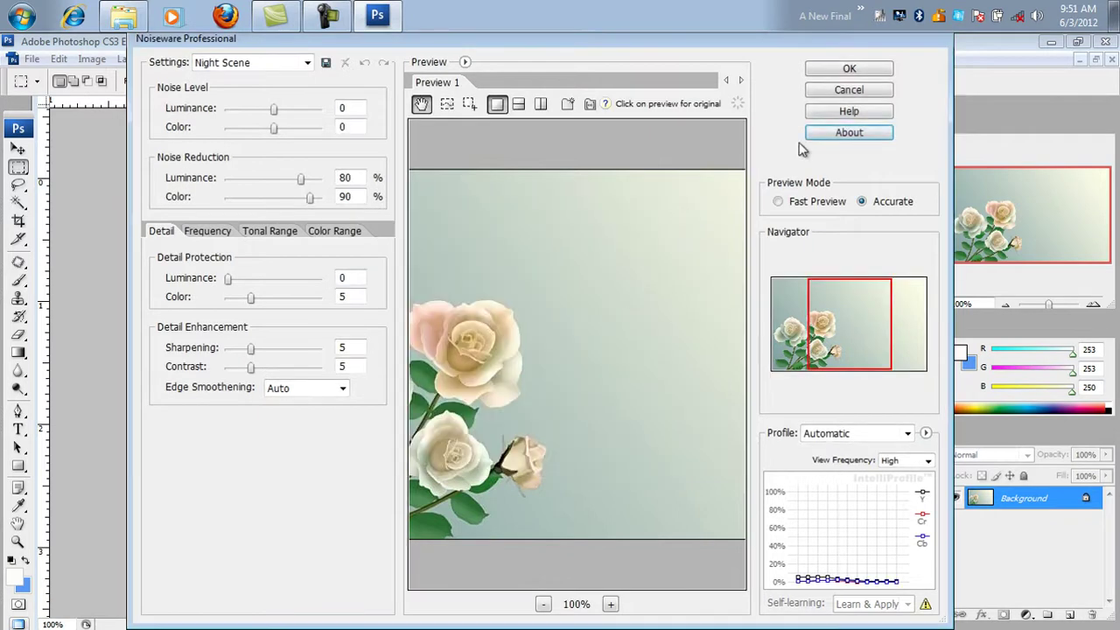
{"action": "left_click", "coordinate": [832, 90]}
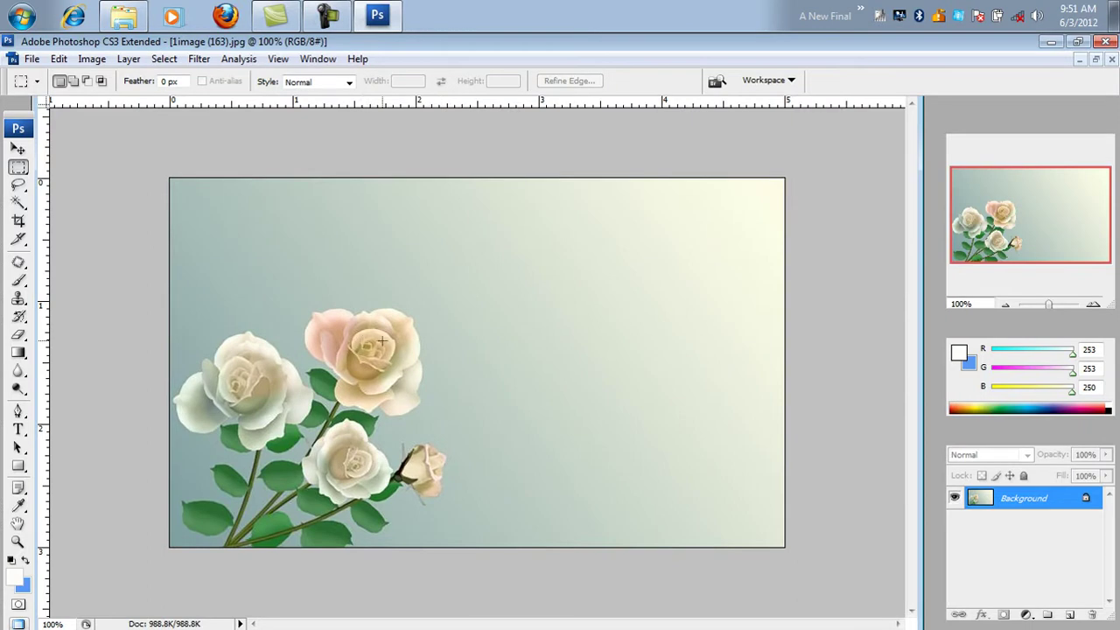
Step: Close the roses image without saving and quit Photoshop
{"action": "left_click", "coordinate": [1111, 58]}
{"action": "left_click", "coordinate": [560, 282]}
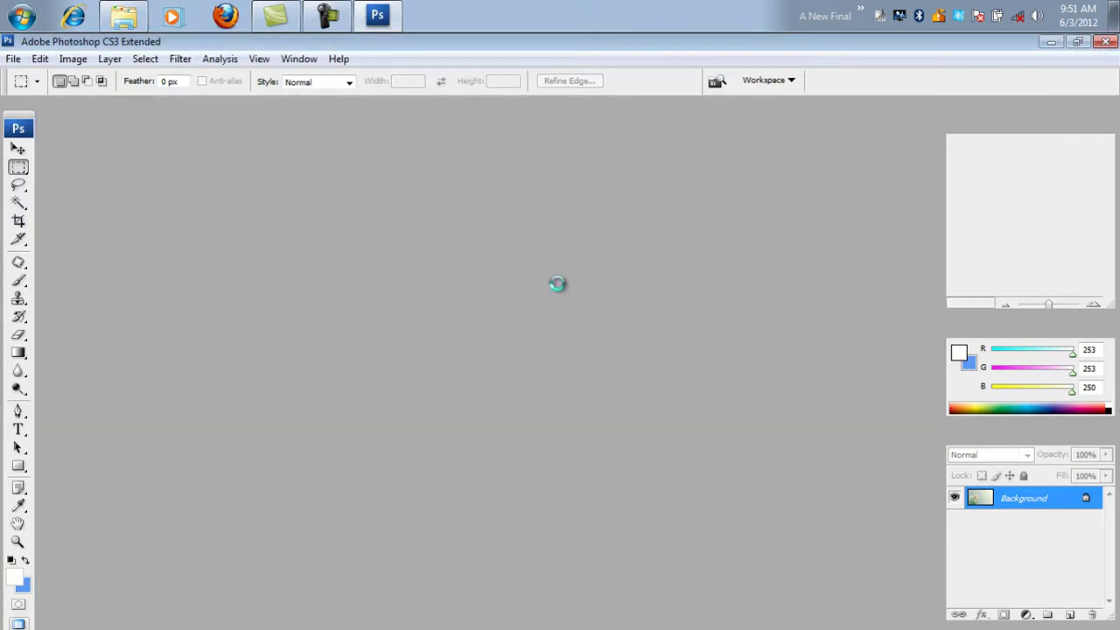
{"action": "left_click", "coordinate": [535, 420]}
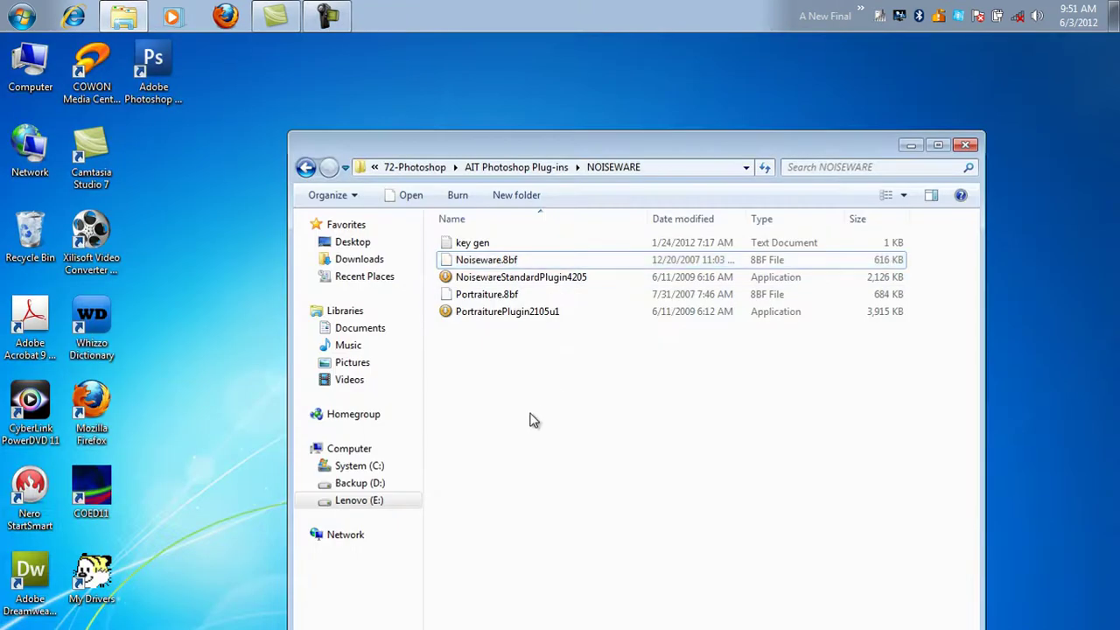
Step: Run the PortraiturePlugin2105u1 installer, accept the license, and keep the default location
{"action": "double_click", "coordinate": [496, 313]}
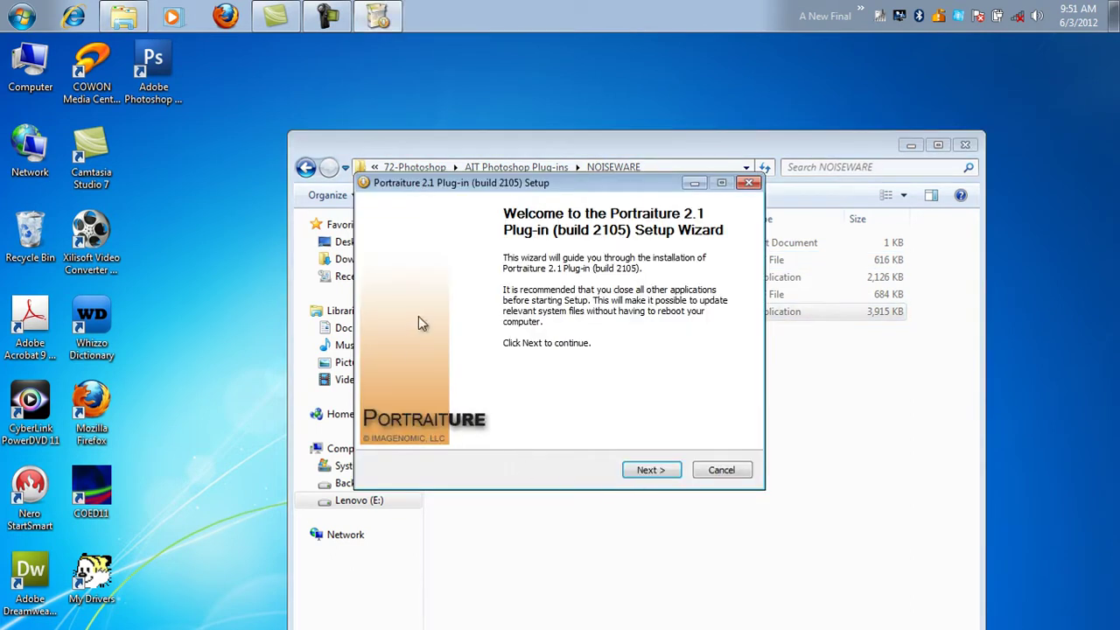
{"action": "left_click", "coordinate": [653, 474]}
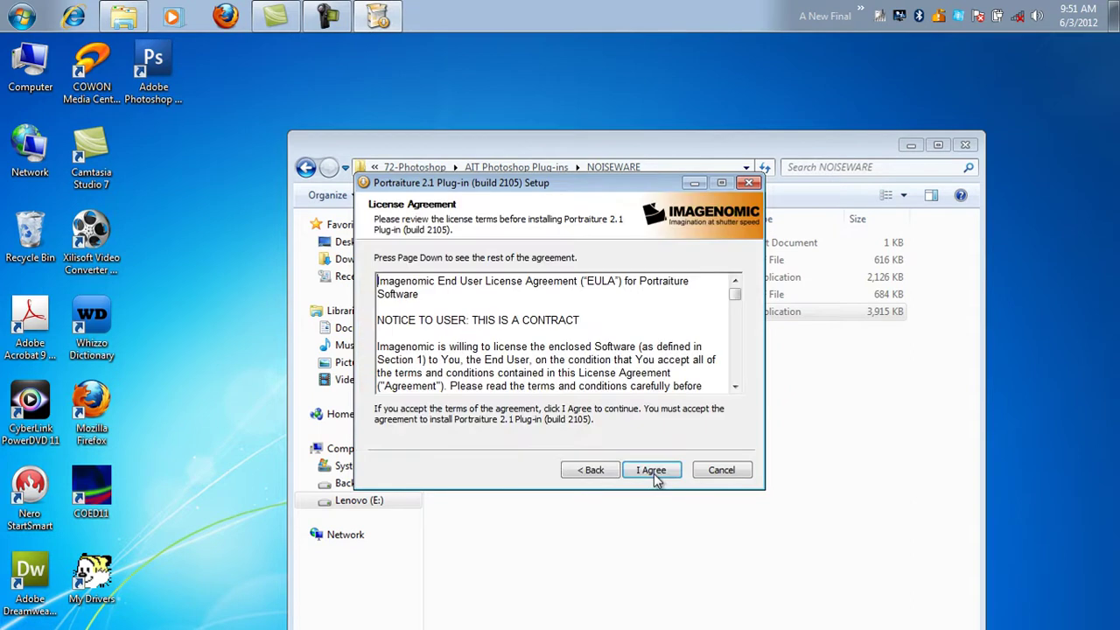
{"action": "left_click", "coordinate": [650, 472]}
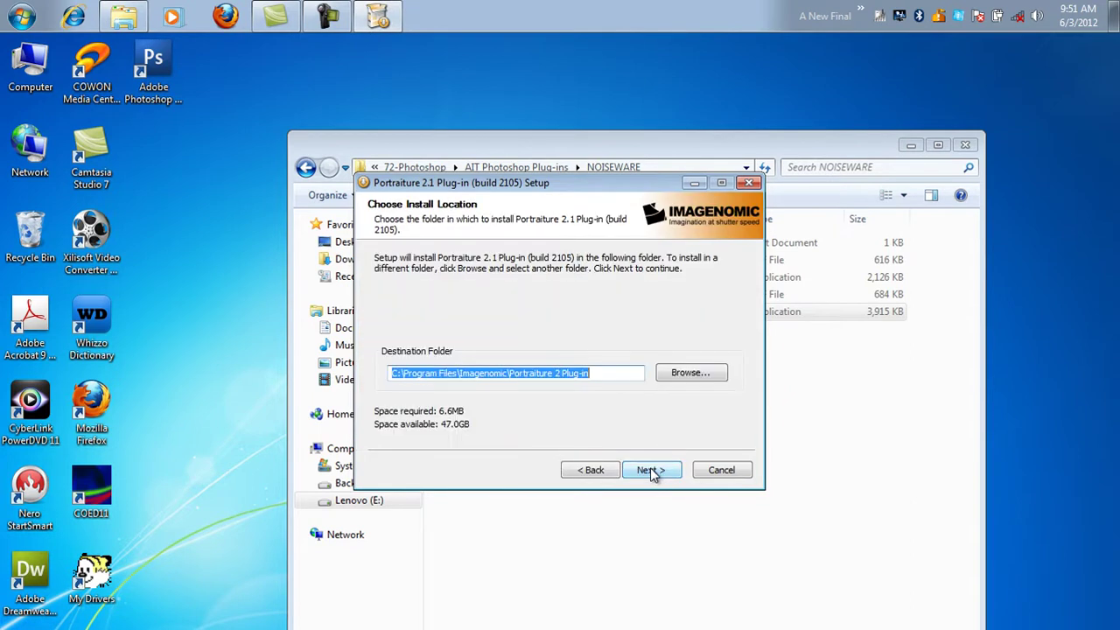
{"action": "left_click", "coordinate": [651, 471]}
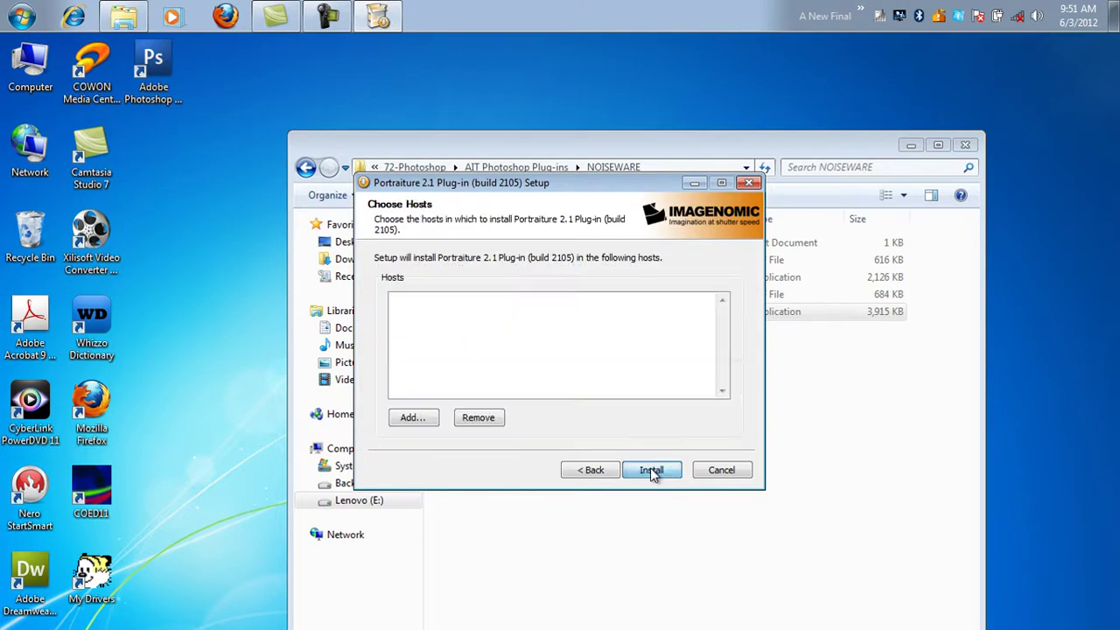
Step: Add C:\Program Files\Adobe\Adobe Photoshop CS3 Extended as the host, then install and finish
{"action": "left_click", "coordinate": [408, 419]}
{"action": "left_click", "coordinate": [453, 348]}
{"action": "left_click", "coordinate": [461, 333]}
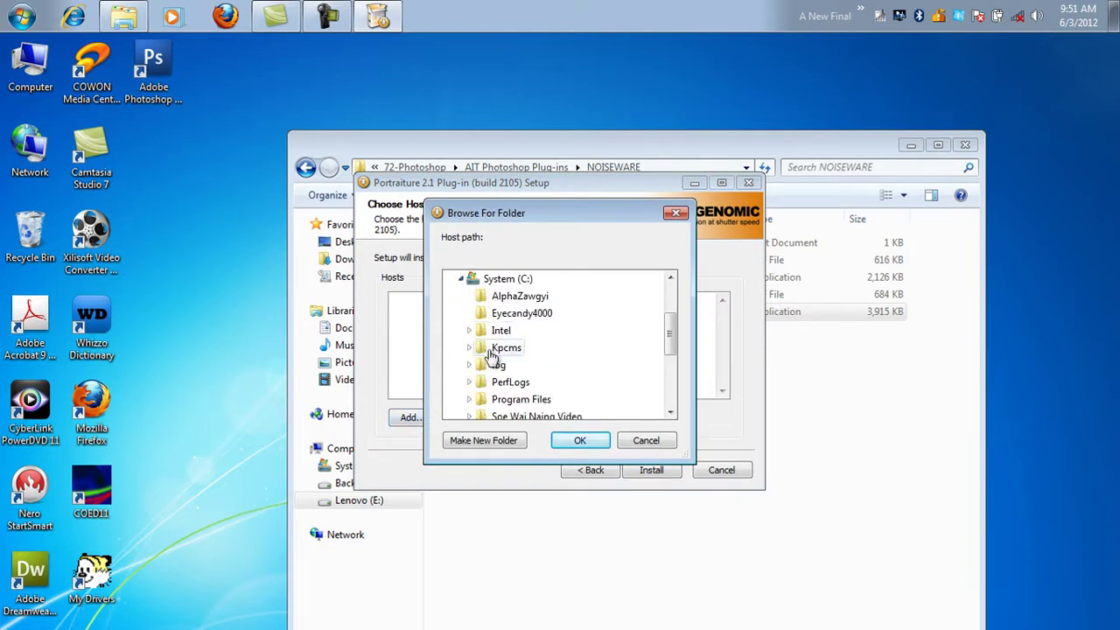
{"action": "left_click", "coordinate": [470, 399]}
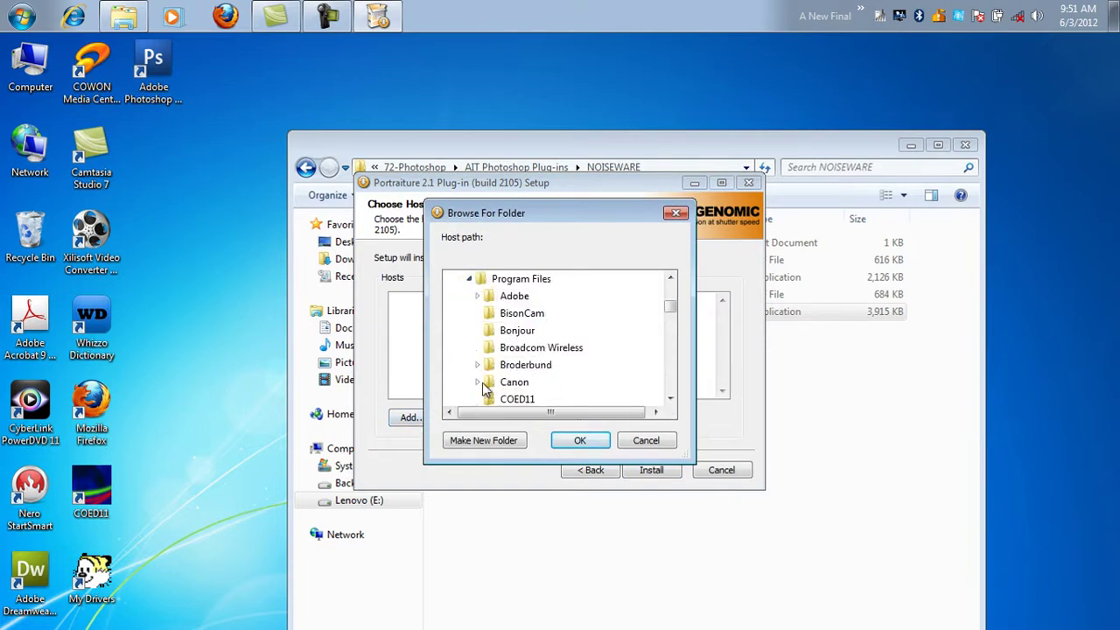
{"action": "left_click", "coordinate": [478, 298]}
{"action": "double_click", "coordinate": [580, 399]}
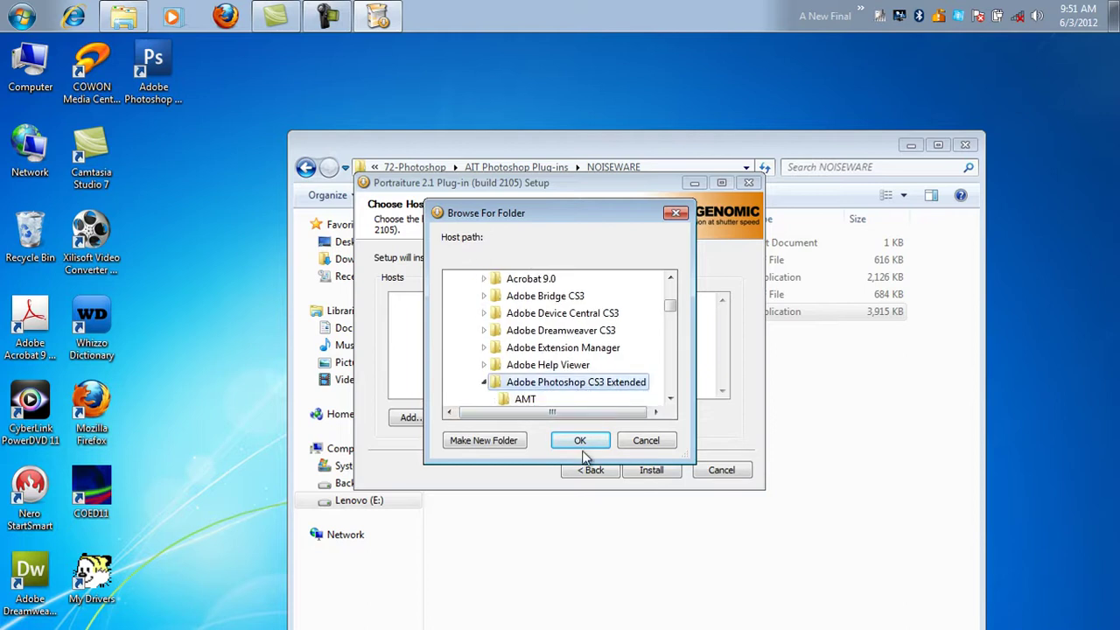
{"action": "left_click", "coordinate": [581, 443]}
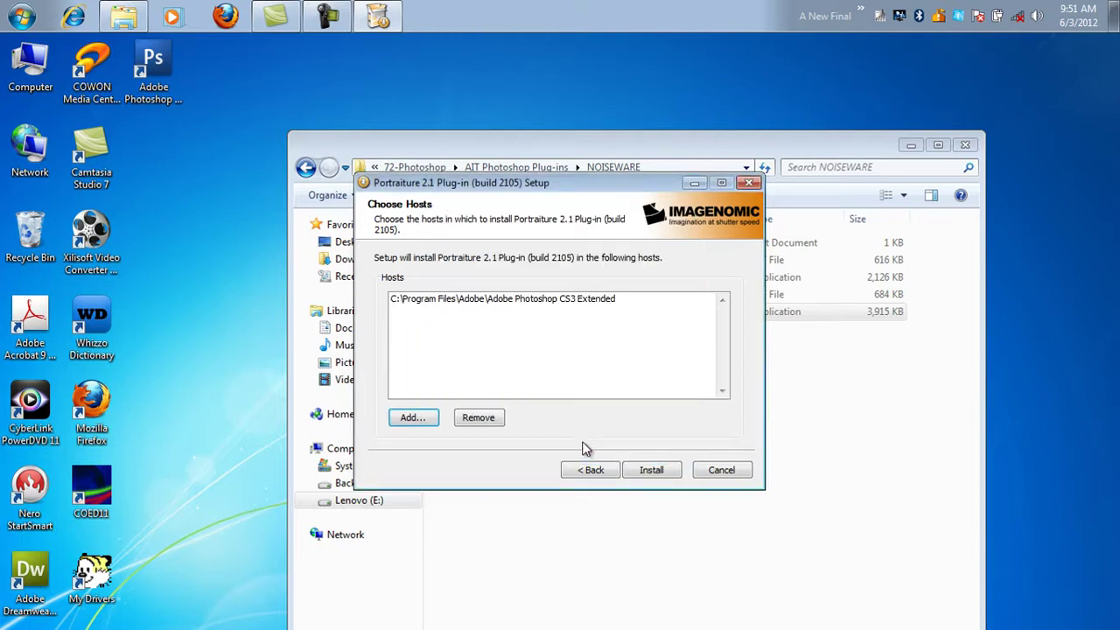
{"action": "left_click", "coordinate": [652, 471]}
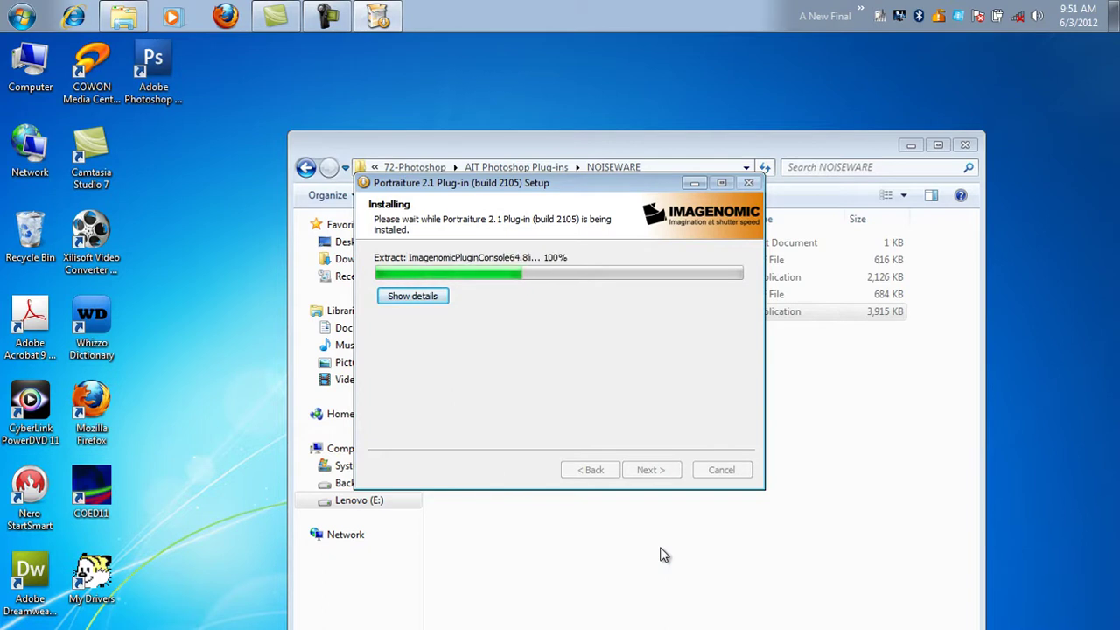
{"action": "left_click", "coordinate": [662, 473]}
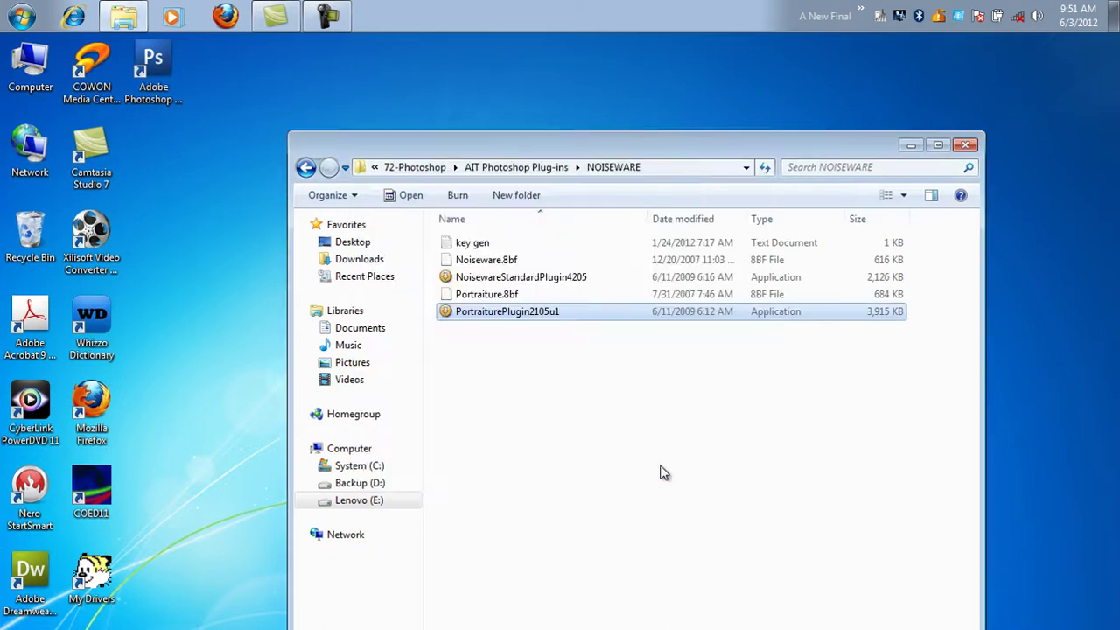
Step: Copy Portraiture.8bf into the Photoshop CS3 Extended Plug-Ins folder via the shortcut's file location
{"action": "left_click", "coordinate": [567, 448]}
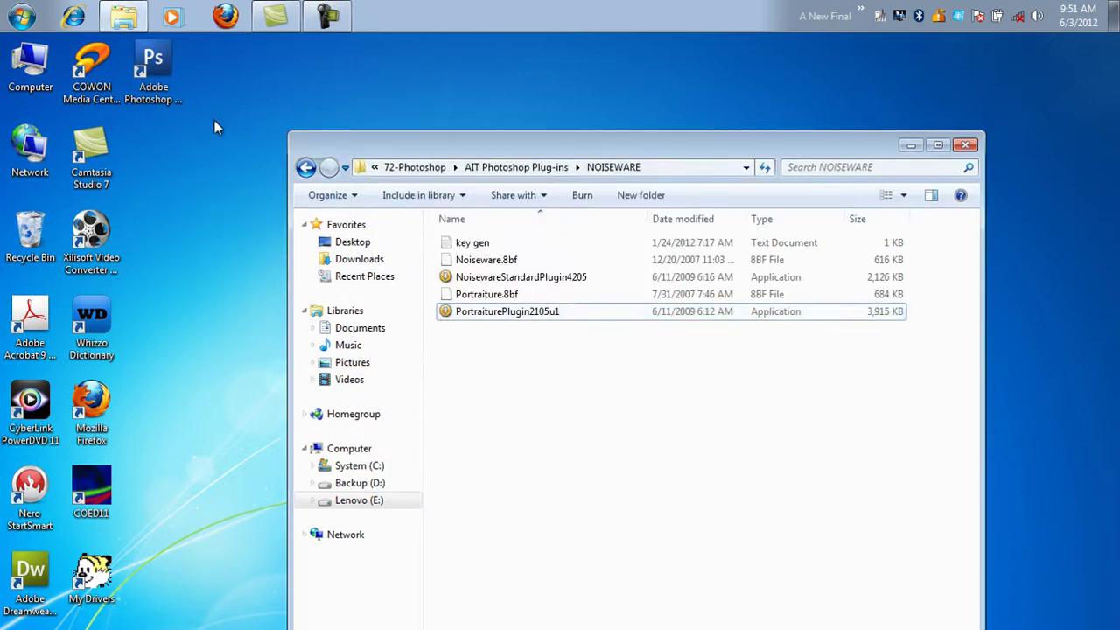
{"action": "left_click", "coordinate": [461, 298]}
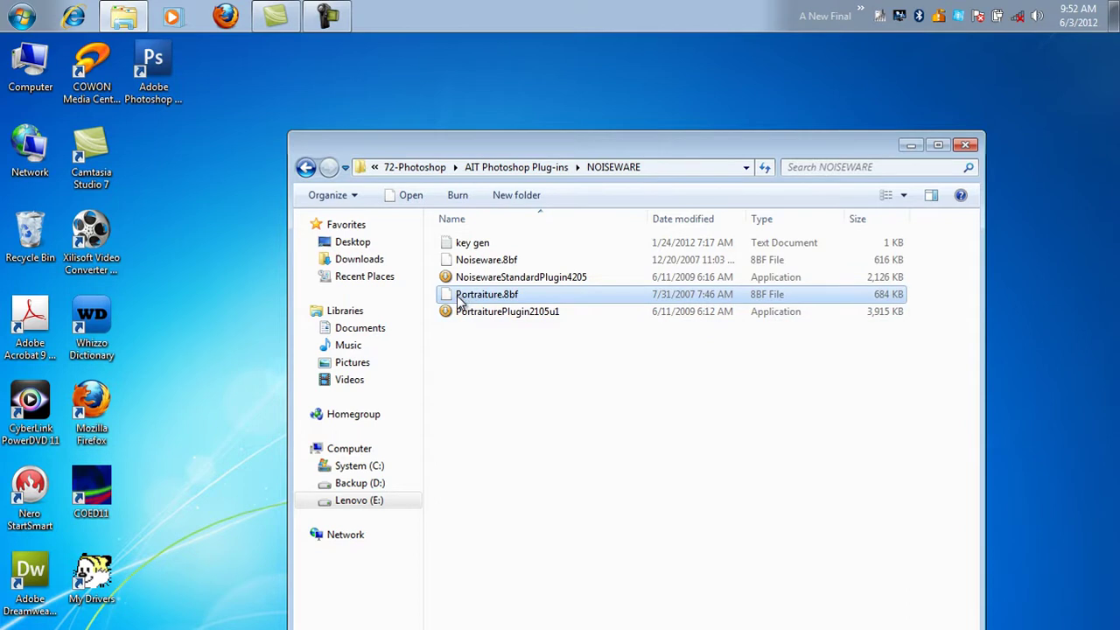
{"action": "right_click", "coordinate": [461, 299]}
{"action": "left_click", "coordinate": [493, 477]}
{"action": "left_click", "coordinate": [153, 70]}
{"action": "right_click", "coordinate": [153, 70]}
{"action": "left_click", "coordinate": [222, 446]}
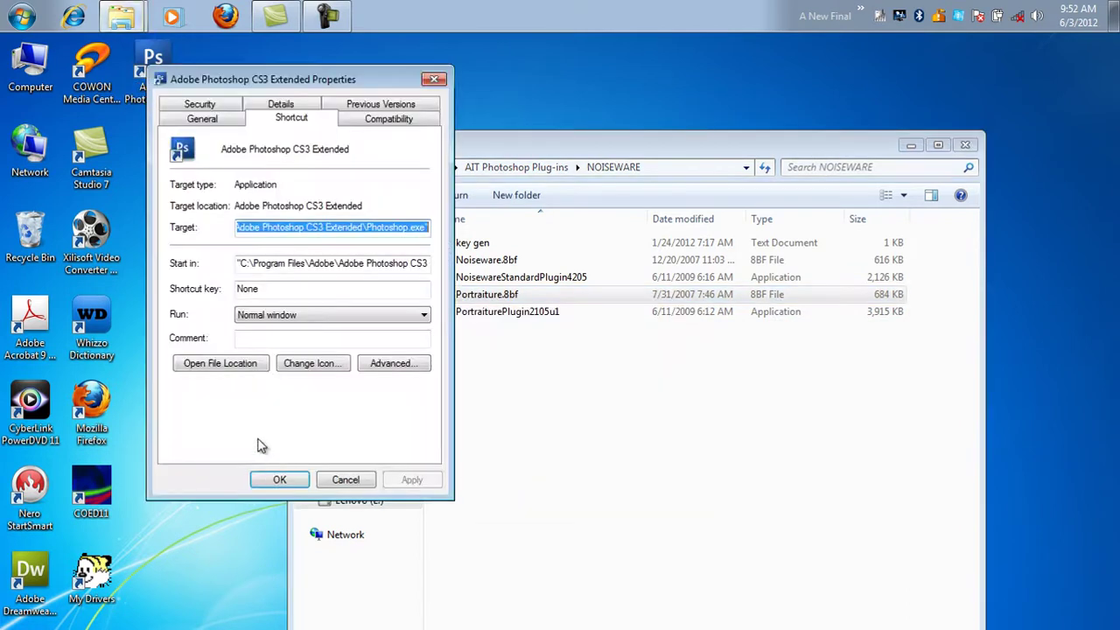
{"action": "left_click", "coordinate": [222, 368]}
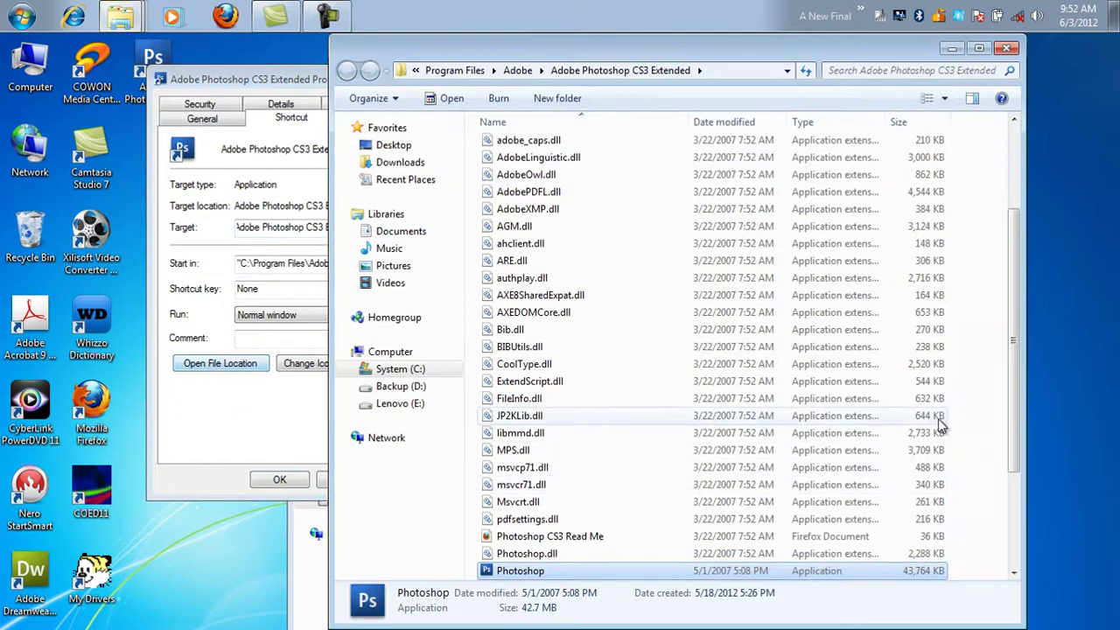
{"action": "left_click_drag", "start_coordinate": [1015, 354], "coordinate": [1017, 276]}
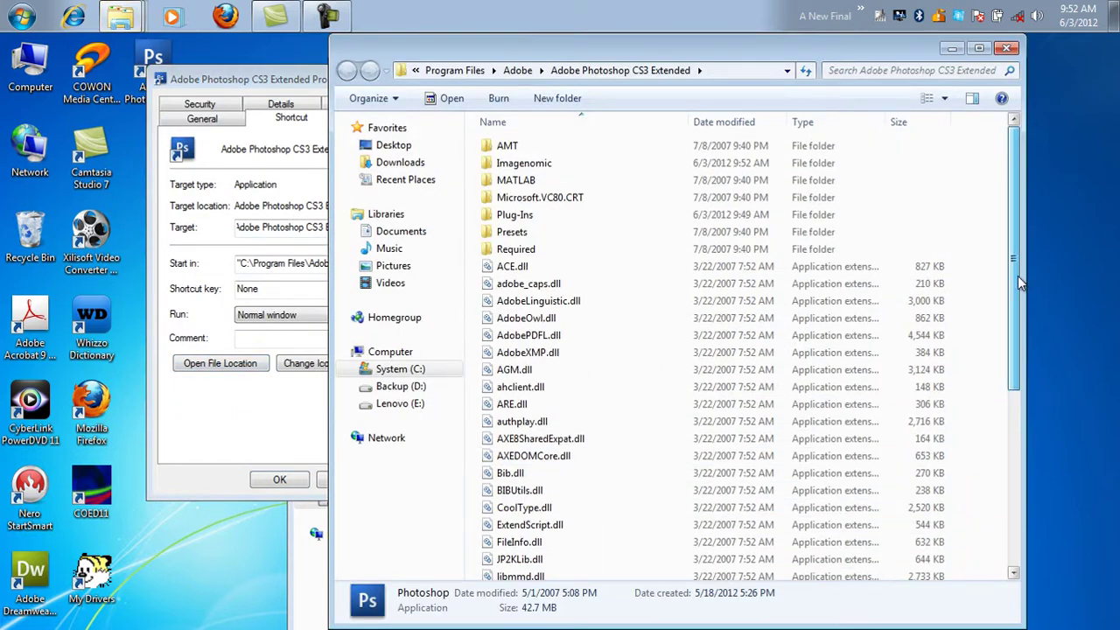
{"action": "double_click", "coordinate": [517, 215]}
{"action": "right_click", "coordinate": [544, 472]}
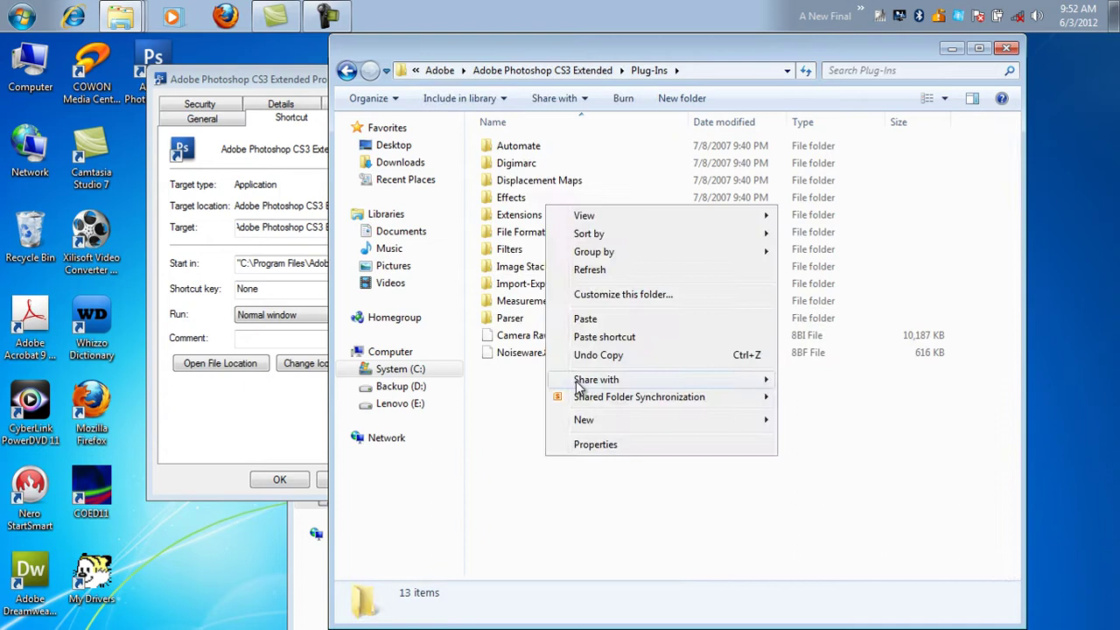
{"action": "left_click", "coordinate": [584, 320]}
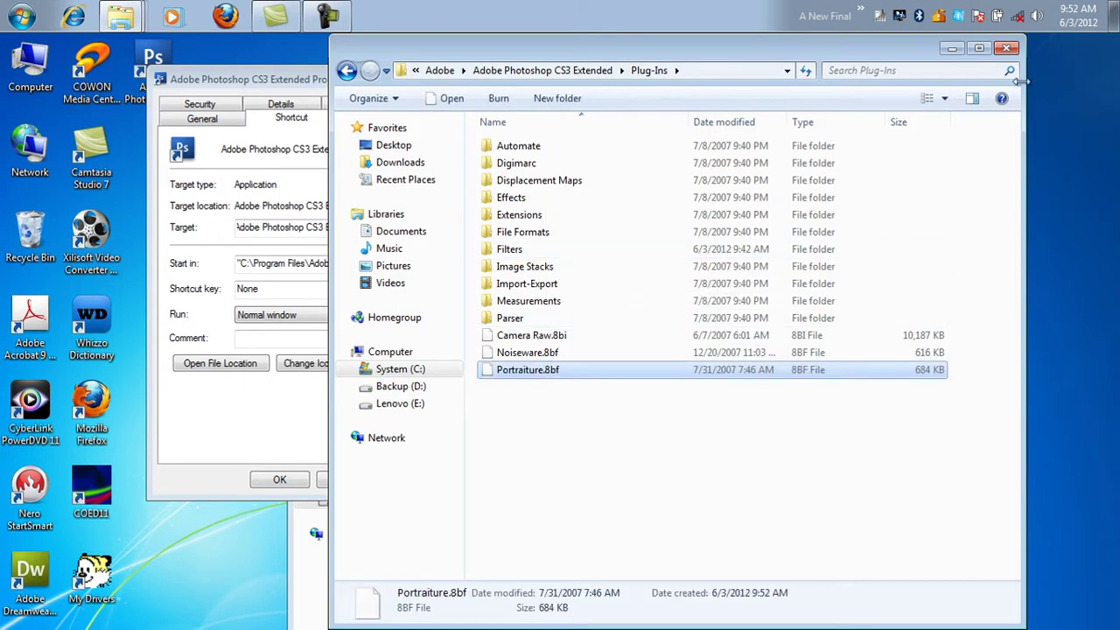
Step: Close the folder and Properties windows and relaunch Photoshop CS3 Extended
{"action": "left_click", "coordinate": [1007, 47]}
{"action": "left_click", "coordinate": [277, 479]}
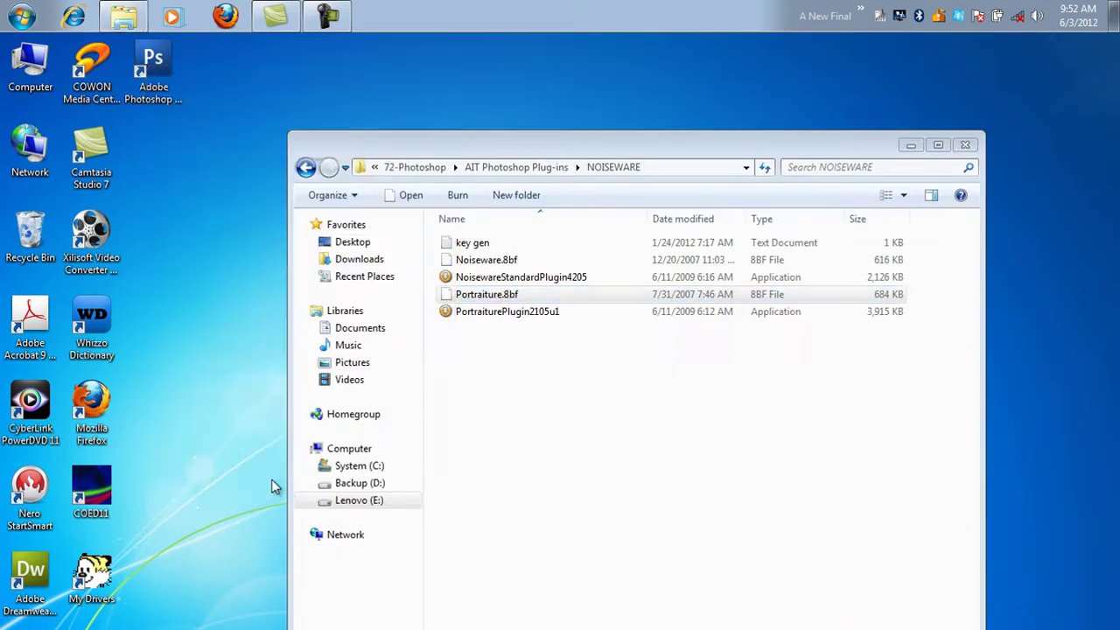
{"action": "key", "text": "Return"}
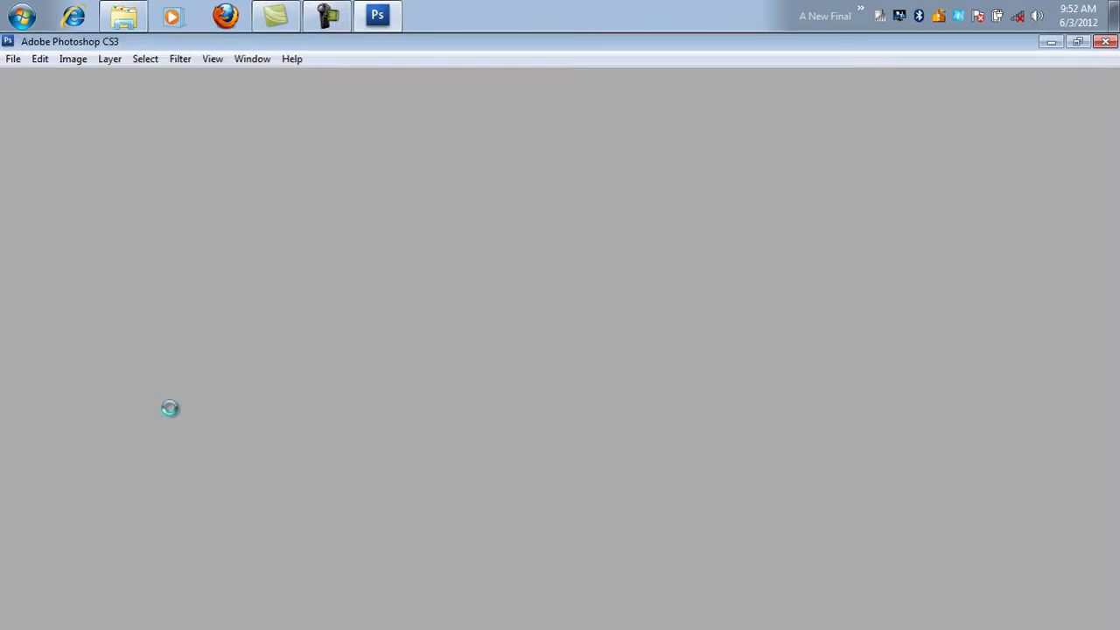
Step: Reopen 1image (163).jpg and view Portraiture's About box, showing v1.0.1 unregistered
{"action": "left_click", "coordinate": [14, 58]}
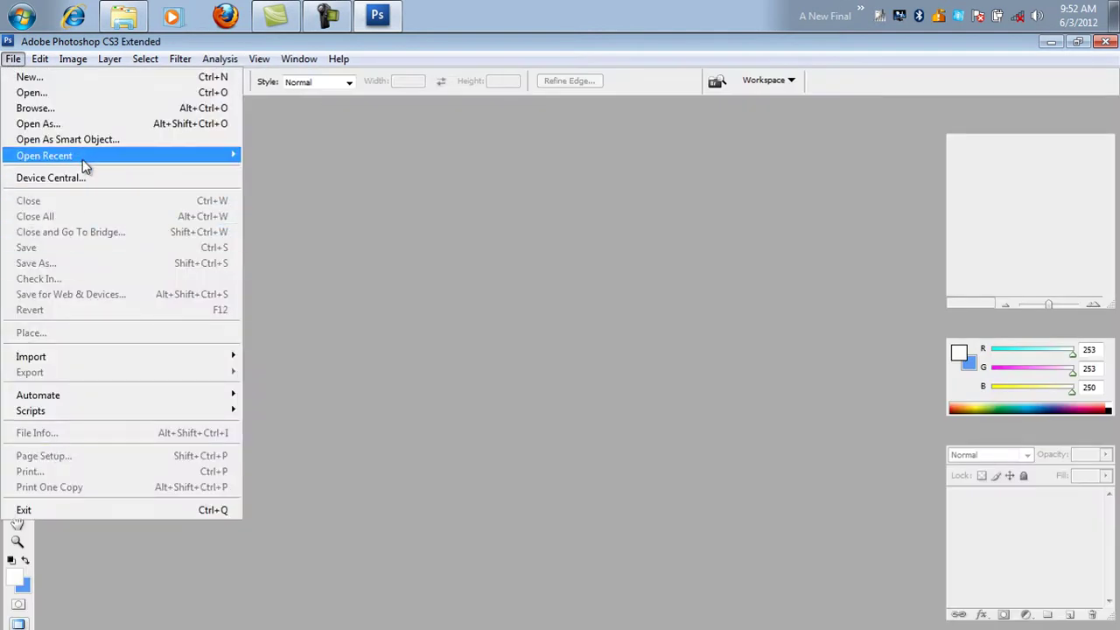
{"action": "mouse_move", "coordinate": [45, 156]}
{"action": "left_click", "coordinate": [325, 156]}
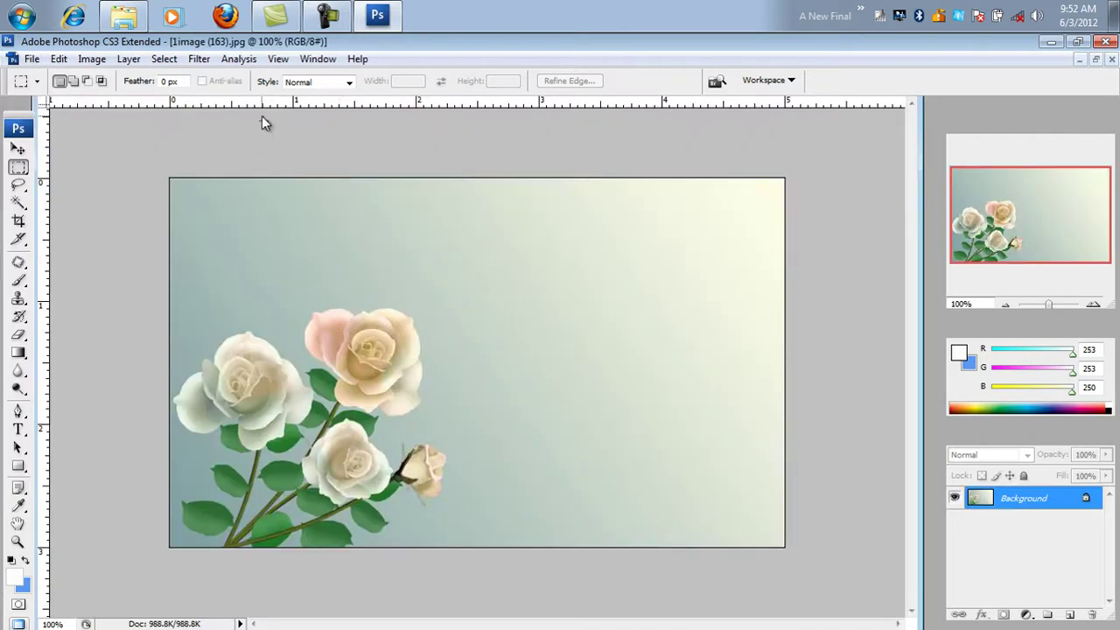
{"action": "left_click", "coordinate": [199, 59]}
{"action": "mouse_move", "coordinate": [226, 434]}
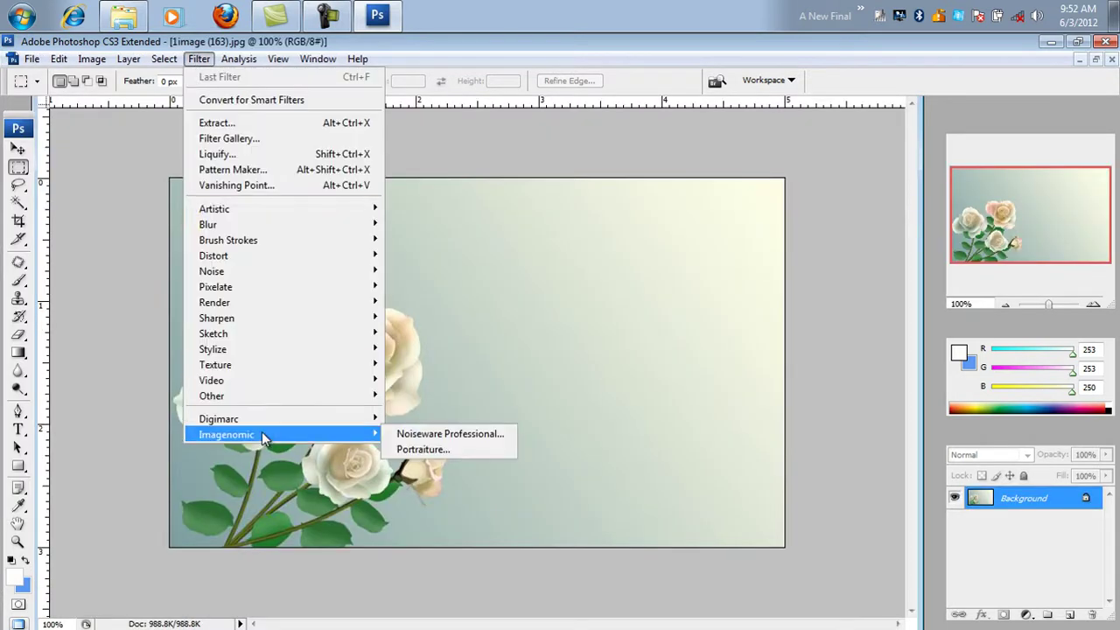
{"action": "left_click", "coordinate": [428, 450]}
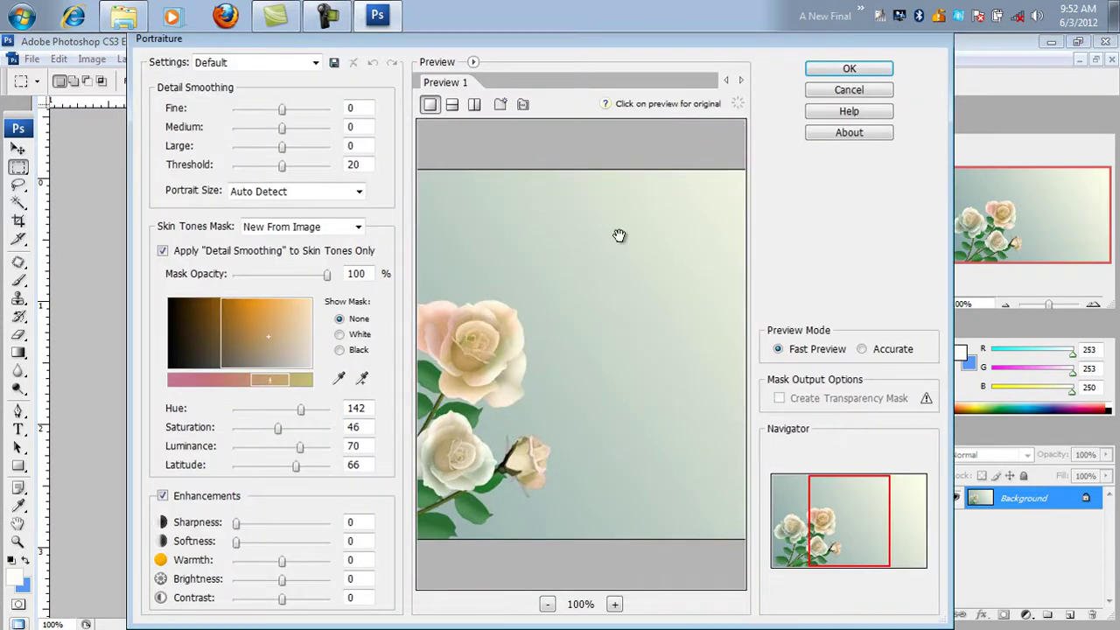
{"action": "left_click", "coordinate": [844, 136]}
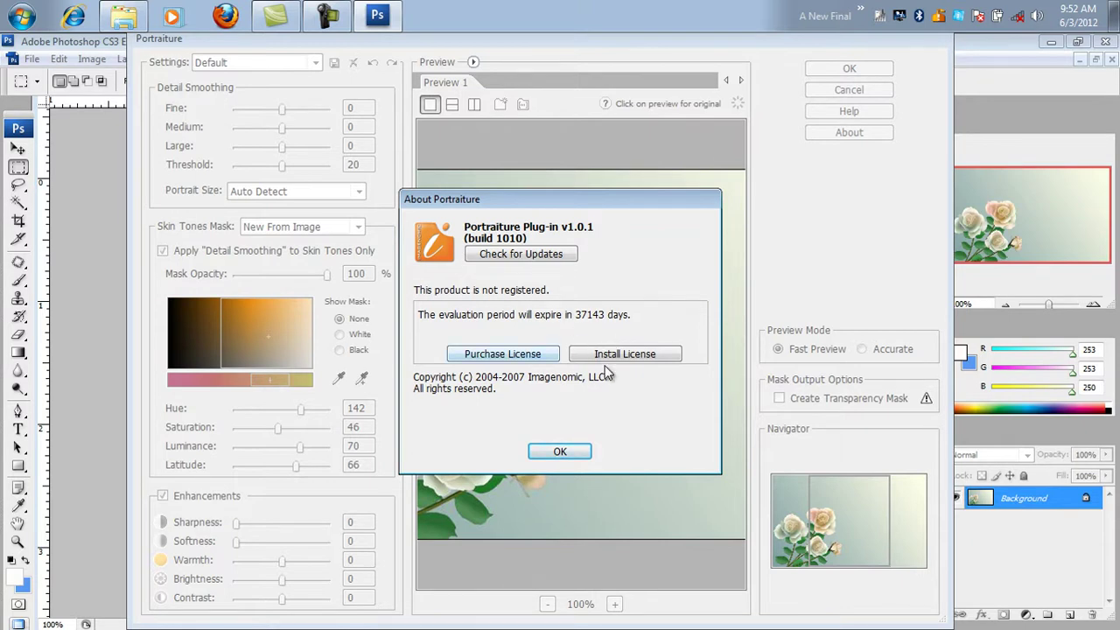
Step: Open Portraiture's License Key Installation form, then switch to the NOISEWARE Explorer window
{"action": "left_click", "coordinate": [611, 357]}
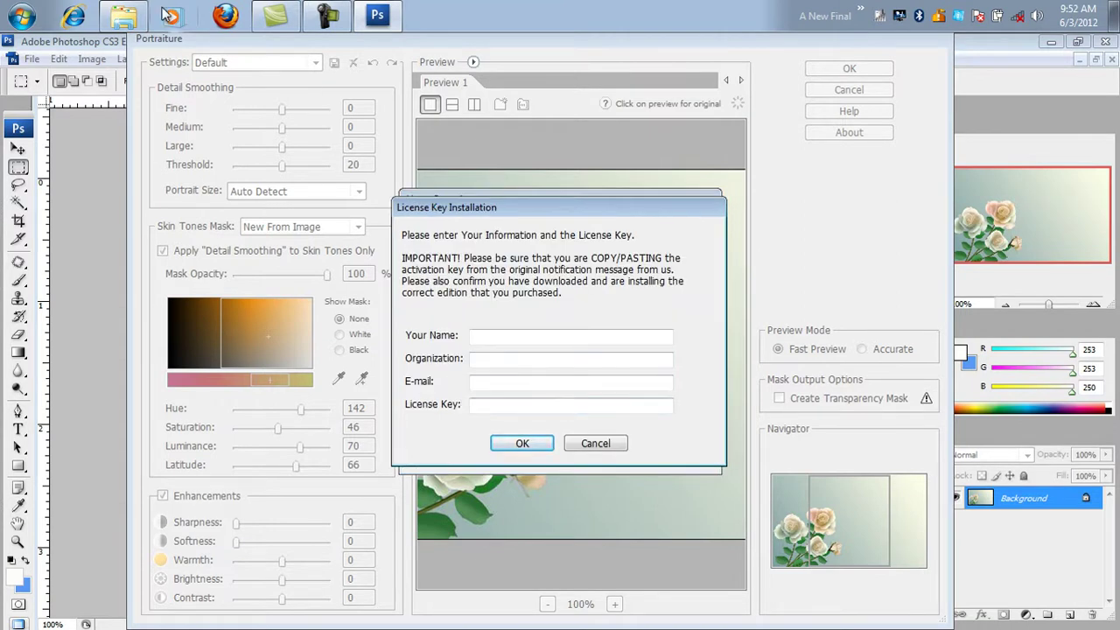
{"action": "left_click", "coordinate": [124, 15]}
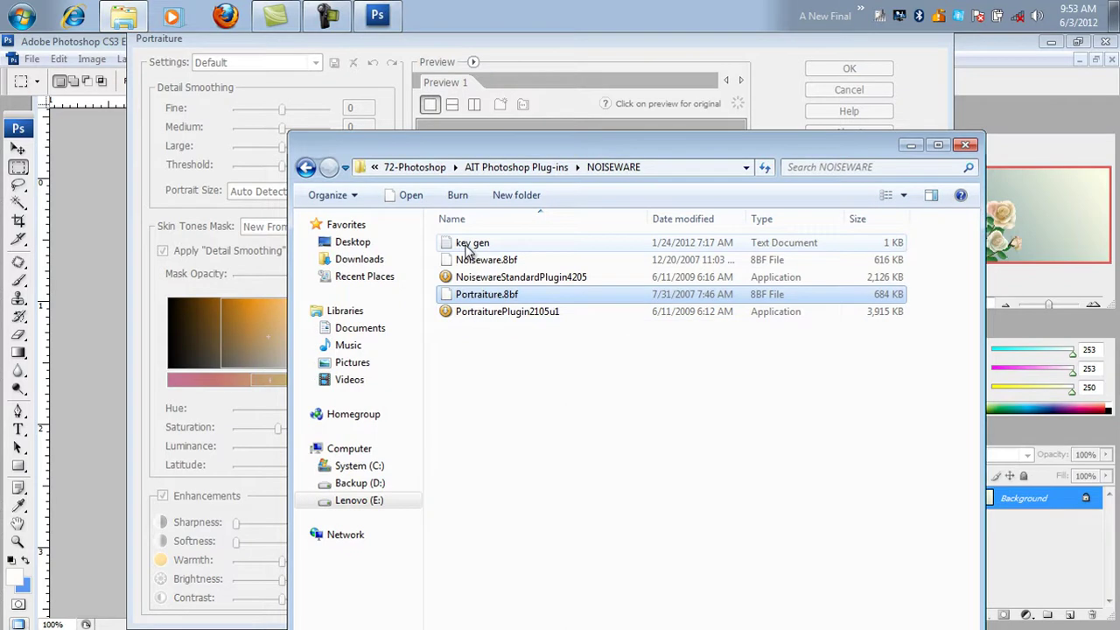
Step: Open the key gen file in Notepad, highlight the POR key, and return to the license form
{"action": "double_click", "coordinate": [470, 245]}
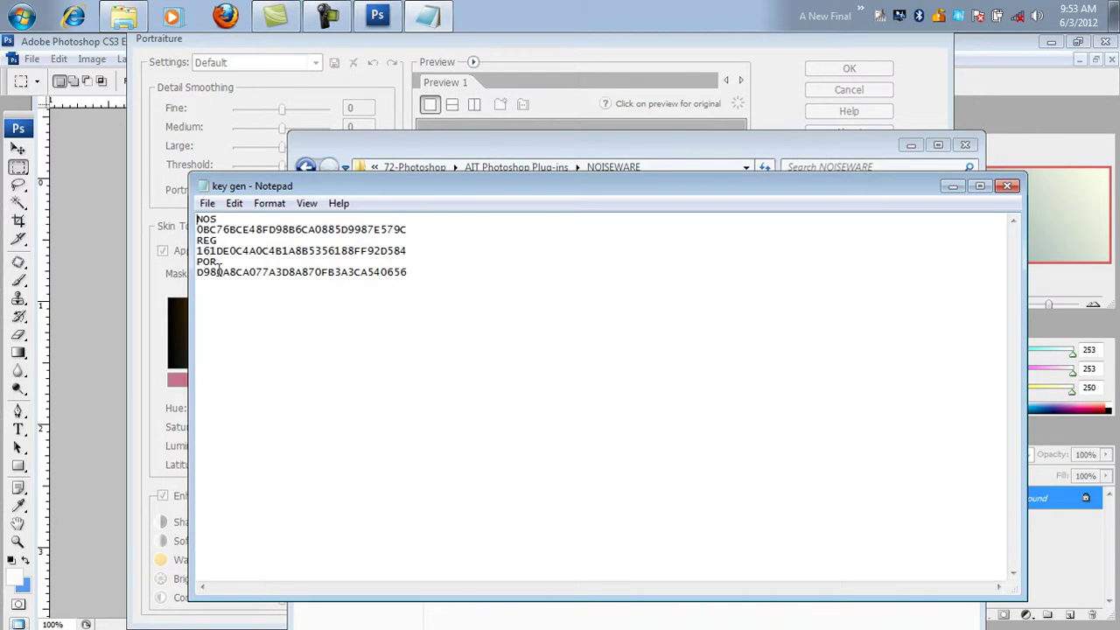
{"action": "mouse_move", "coordinate": [421, 271]}
{"action": "left_mouse_down"}
{"action": "mouse_move", "coordinate": [199, 273]}
{"action": "mouse_move", "coordinate": [217, 276]}
{"action": "left_mouse_up"}
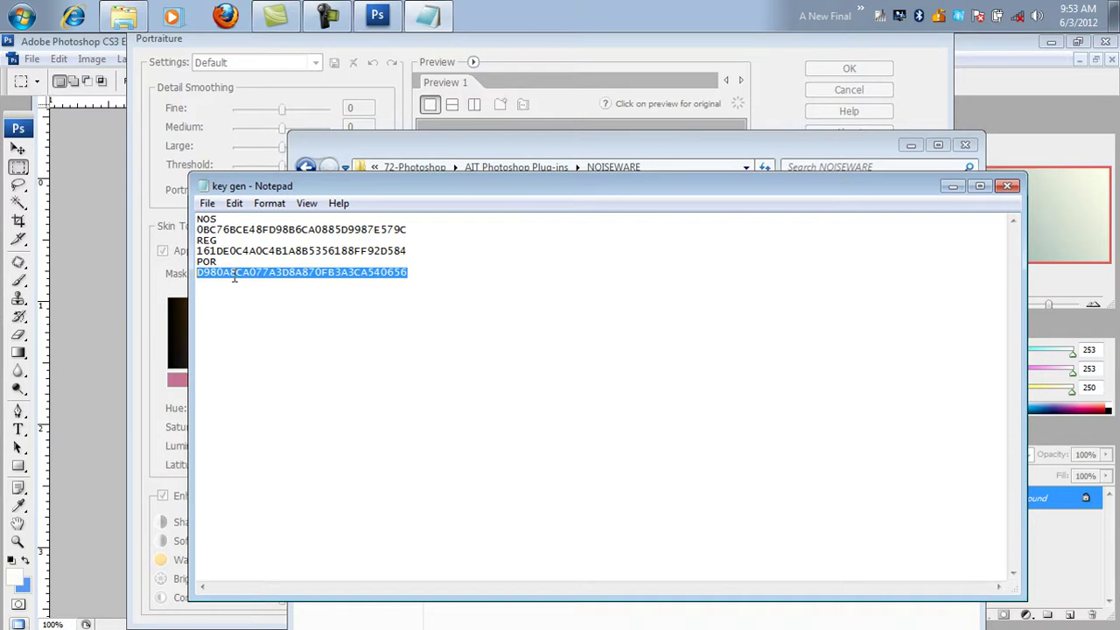
{"action": "left_click", "coordinate": [329, 19]}
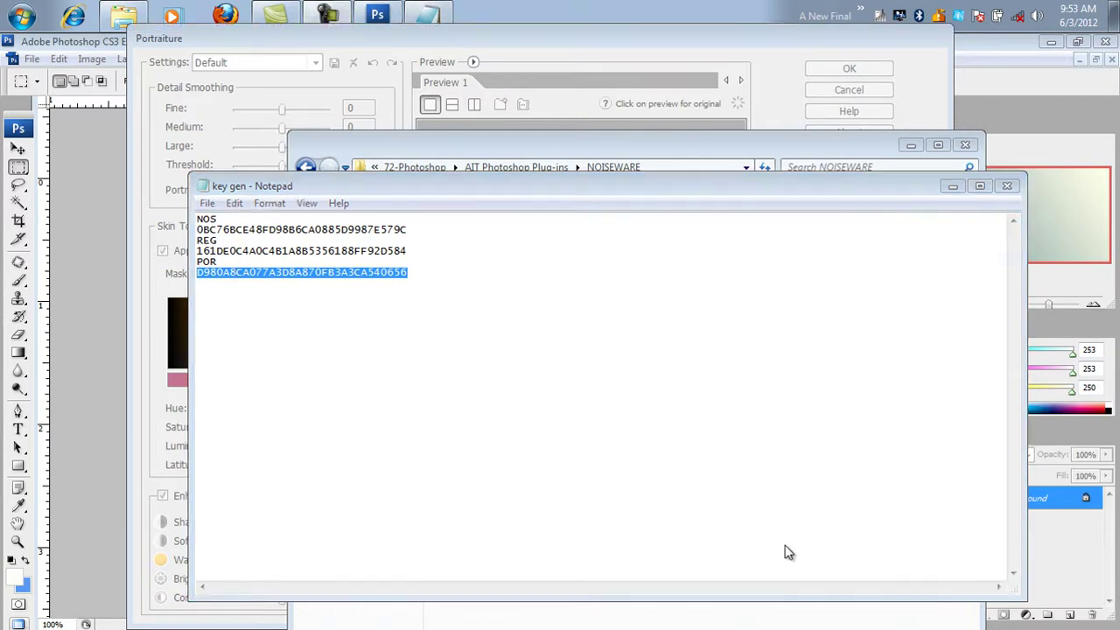
{"action": "left_click", "coordinate": [1021, 532]}
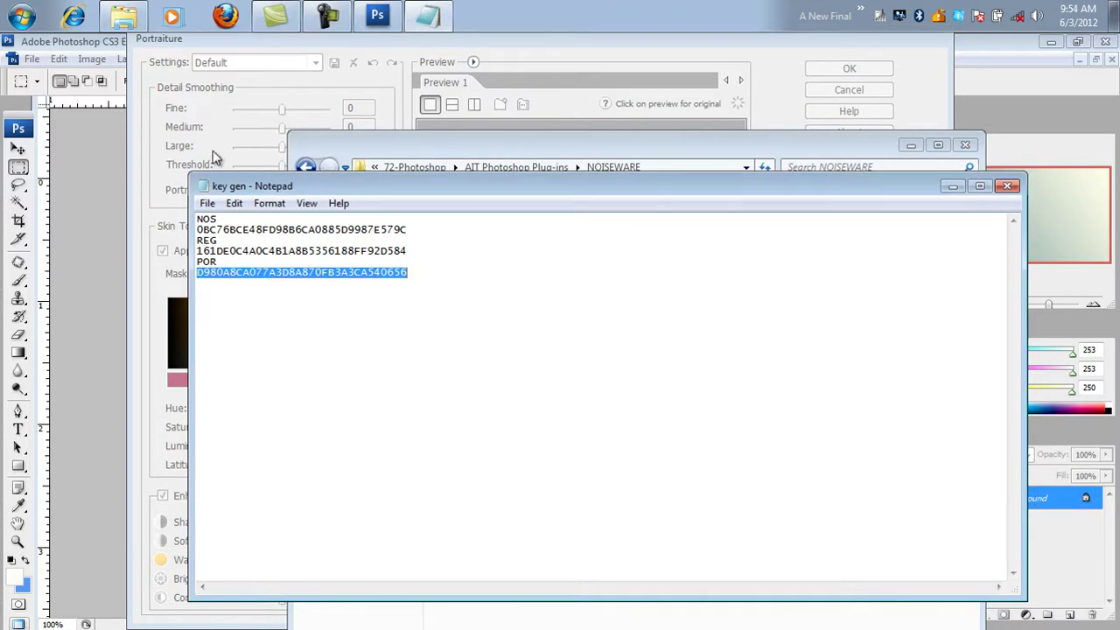
{"action": "left_click", "coordinate": [146, 141]}
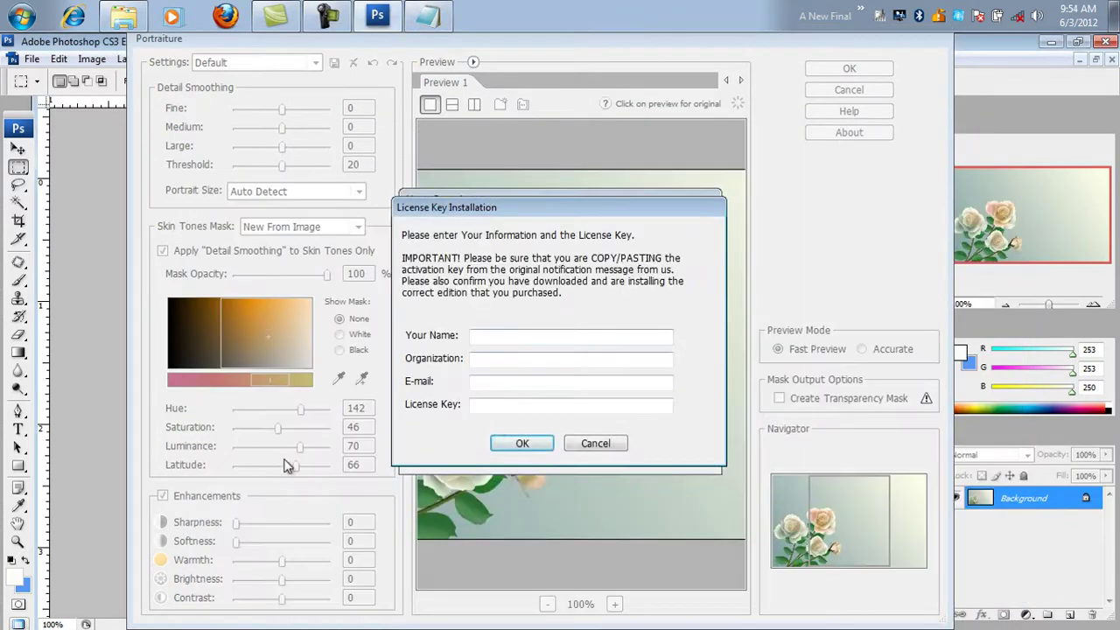
Step: Copy the POR key from Notepad and paste it into Portraiture's License Key field
{"action": "left_click", "coordinate": [487, 407]}
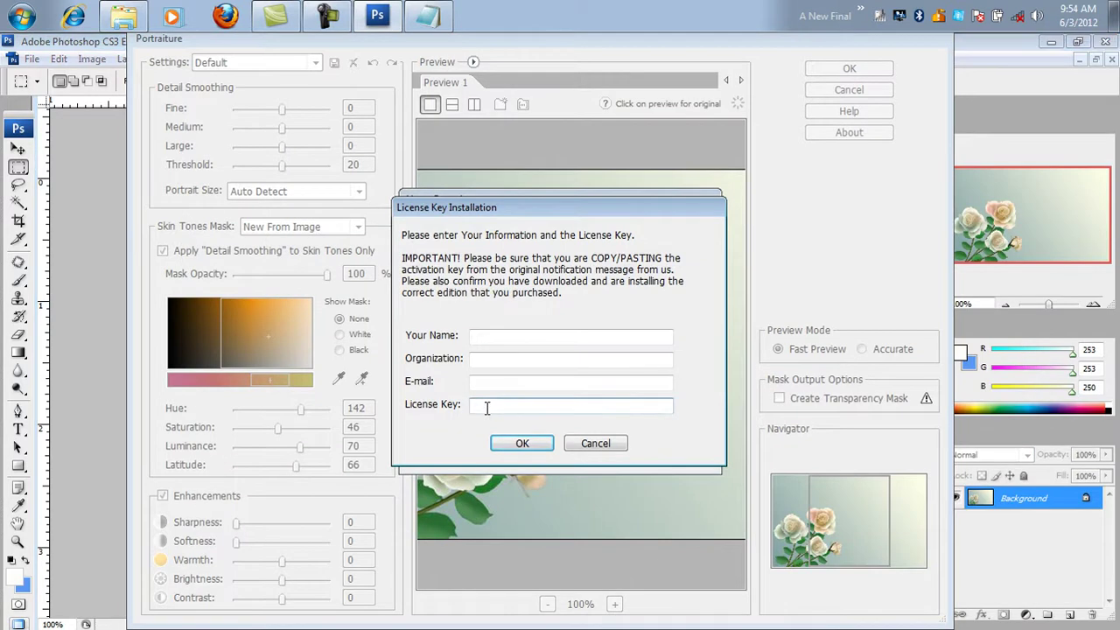
{"action": "right_click", "coordinate": [486, 407]}
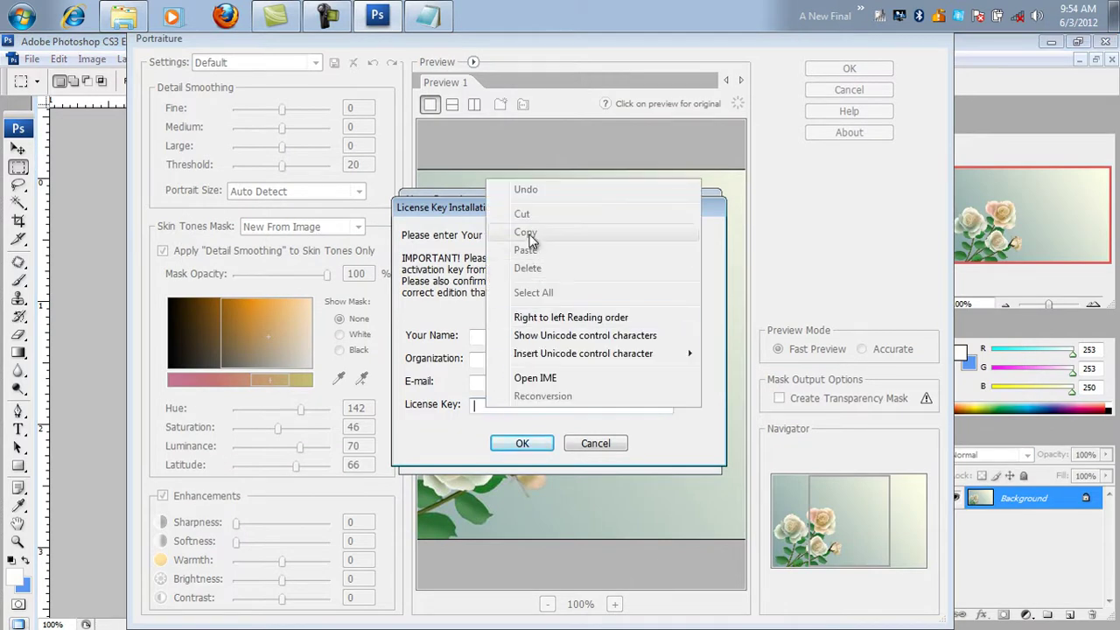
{"action": "left_click", "coordinate": [428, 15]}
{"action": "right_click", "coordinate": [372, 278]}
{"action": "left_click", "coordinate": [420, 324]}
{"action": "key", "text": "super+Down"}
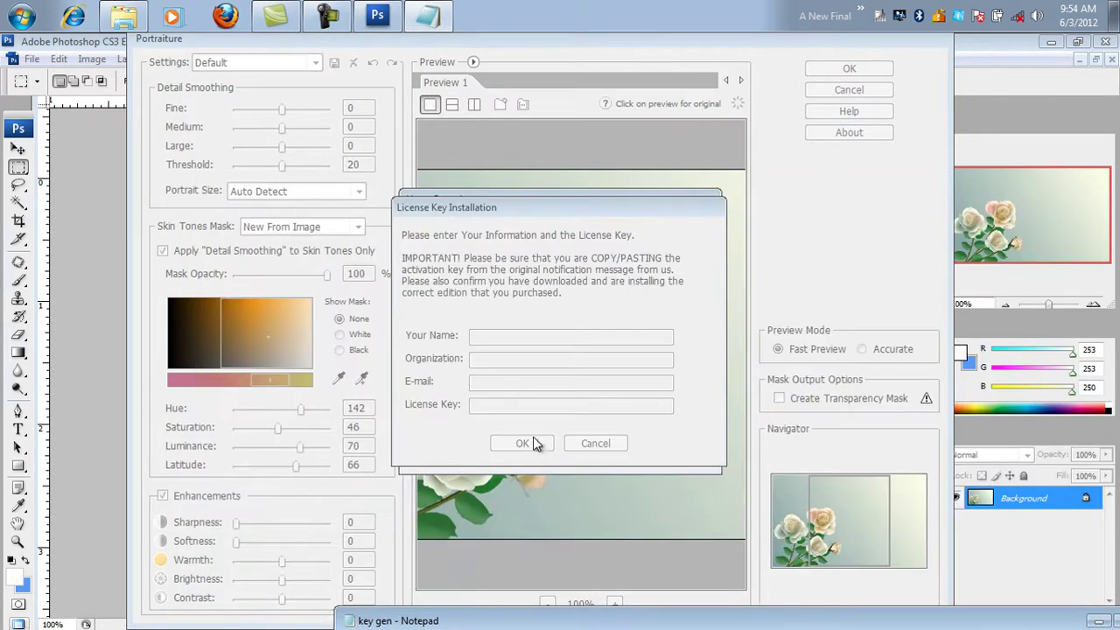
{"action": "right_click", "coordinate": [486, 407]}
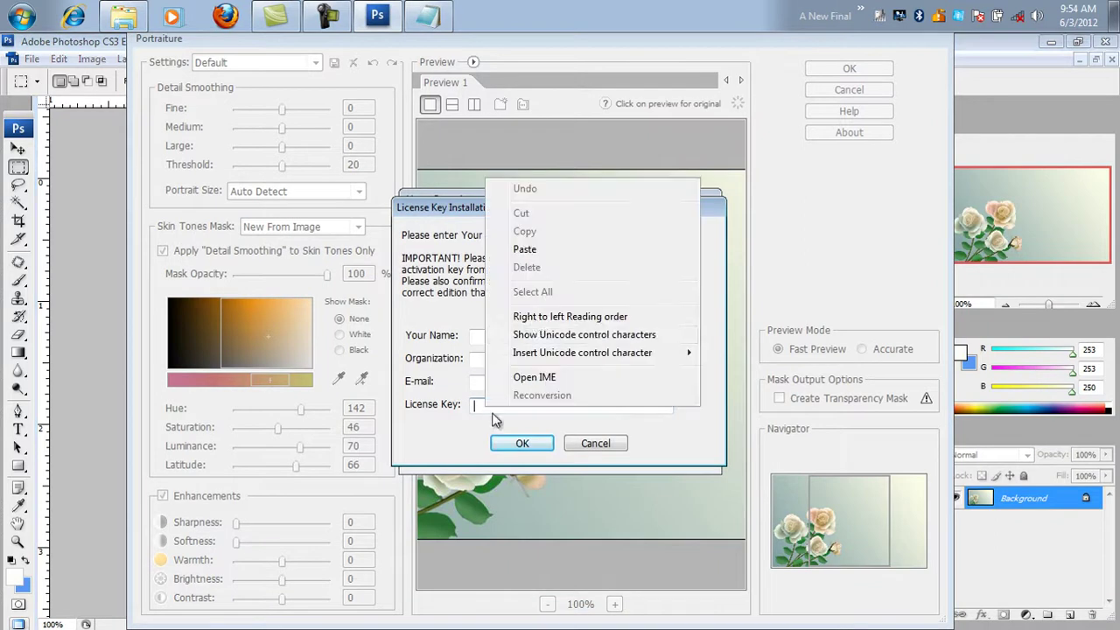
{"action": "left_click", "coordinate": [539, 252]}
Step: Fill in the name, organization and e-mail fields and submit the license form
{"action": "left_click", "coordinate": [499, 337]}
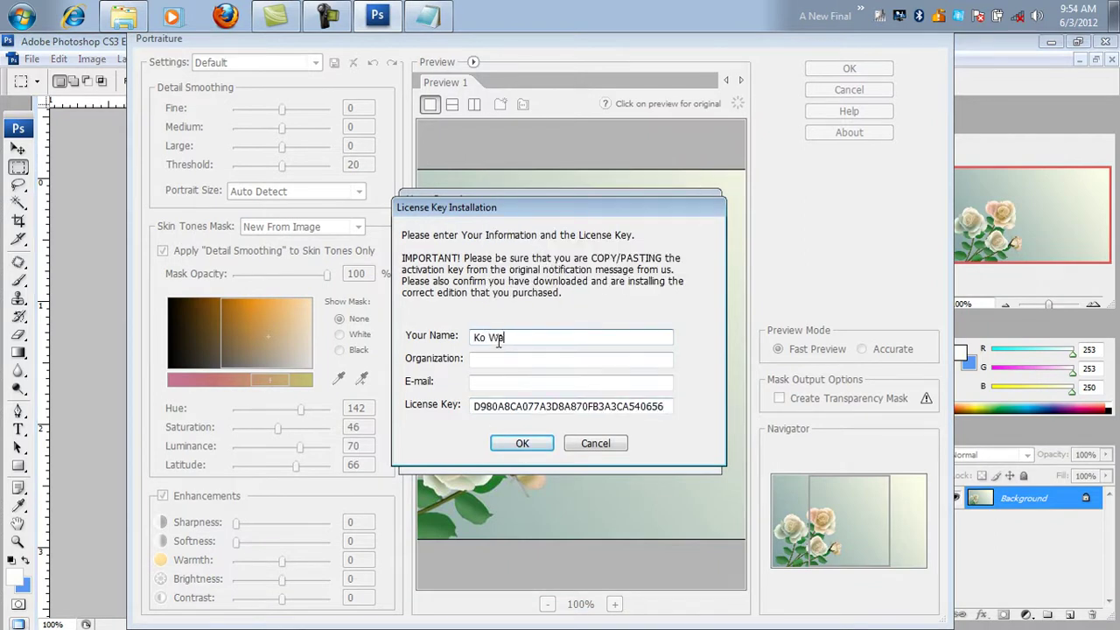
{"action": "key", "text": "Tab"}
{"action": "left_click", "coordinate": [545, 337]}
{"action": "key", "text": "Tab"}
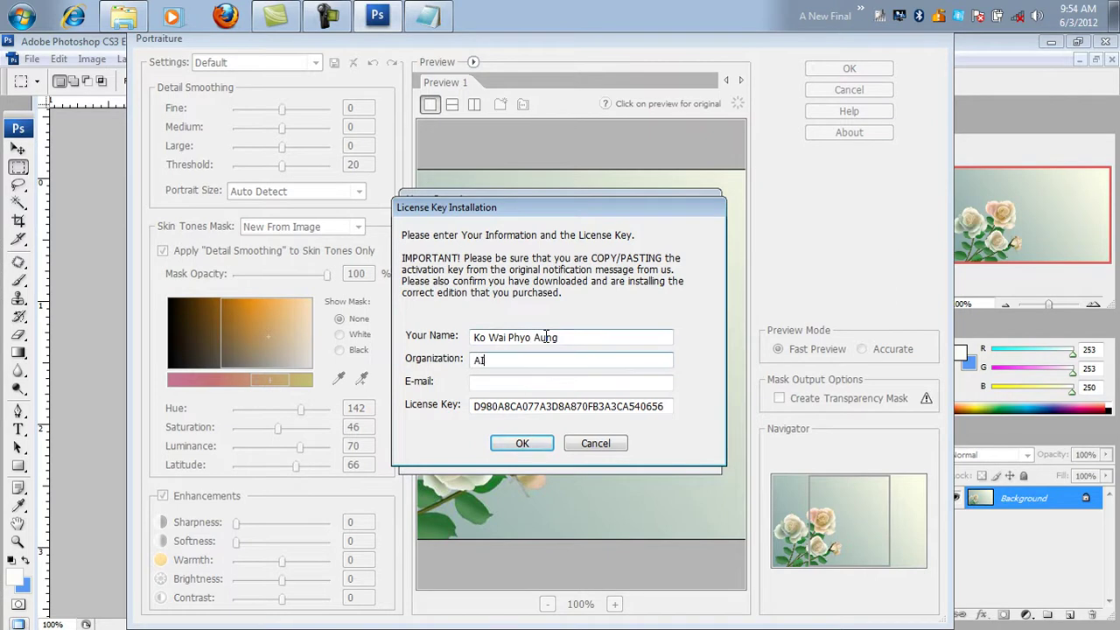
{"action": "type", "text": "Computer Mandalay"}
{"action": "key", "text": "Tab"}
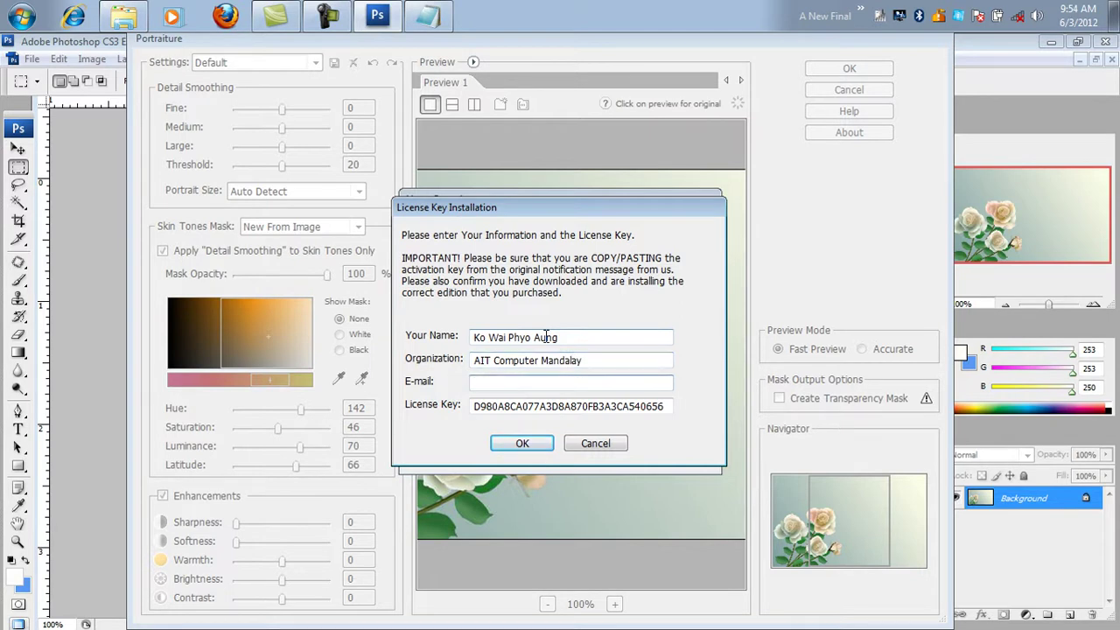
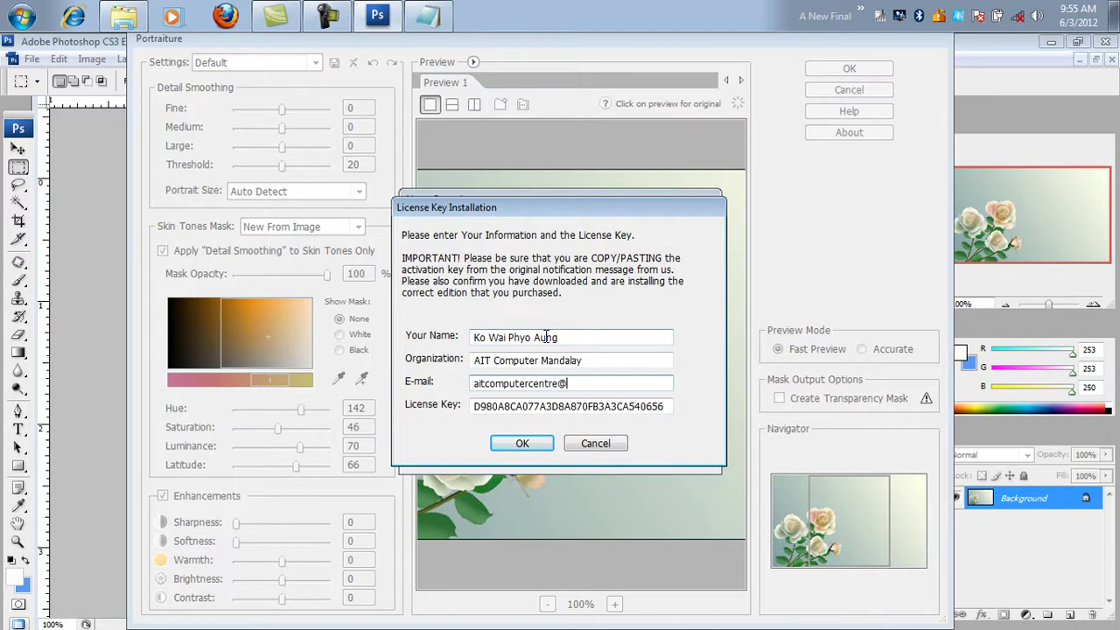
{"action": "left_click", "coordinate": [512, 443]}
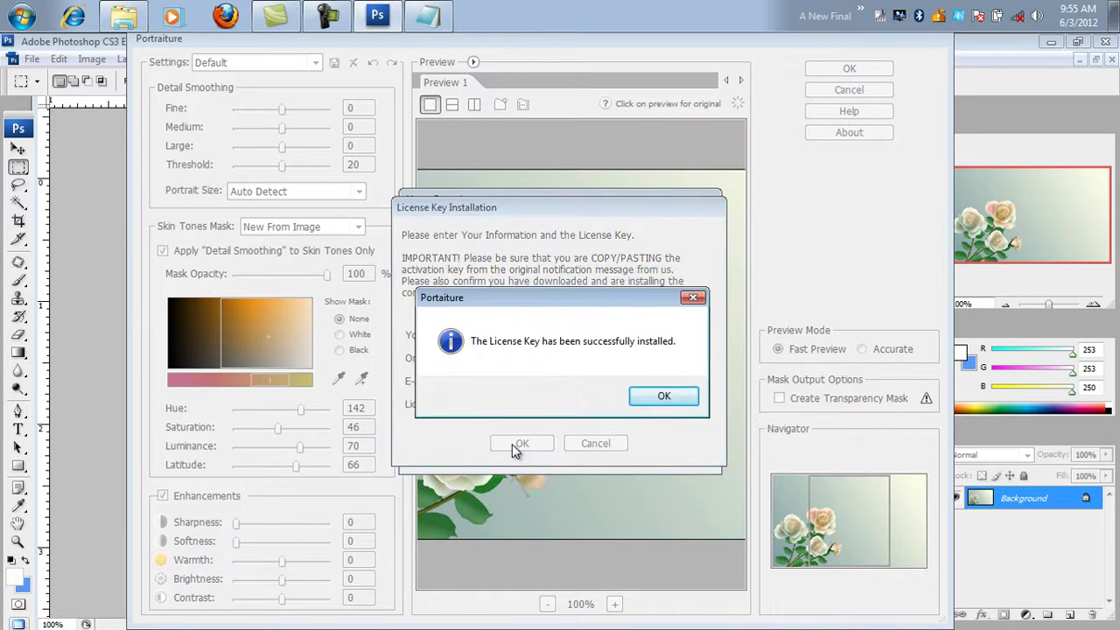
Step: Dismiss the license message, recheck About, apply Portraiture to the rose, and quit Photoshop
{"action": "left_click", "coordinate": [667, 395]}
{"action": "left_click", "coordinate": [861, 133]}
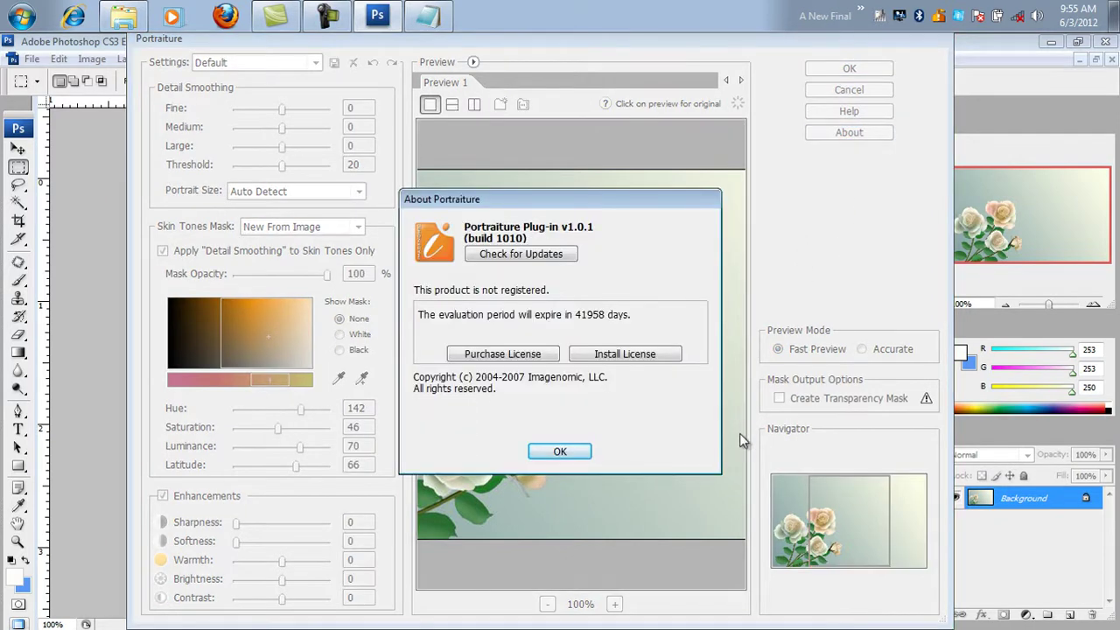
{"action": "left_click", "coordinate": [560, 453]}
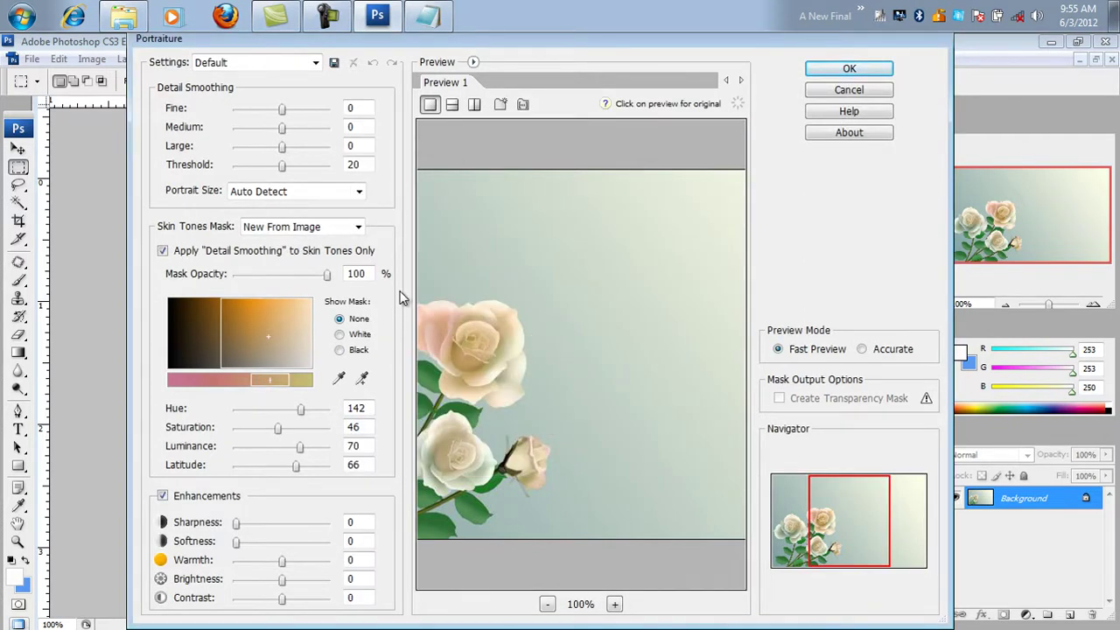
{"action": "left_click", "coordinate": [847, 70]}
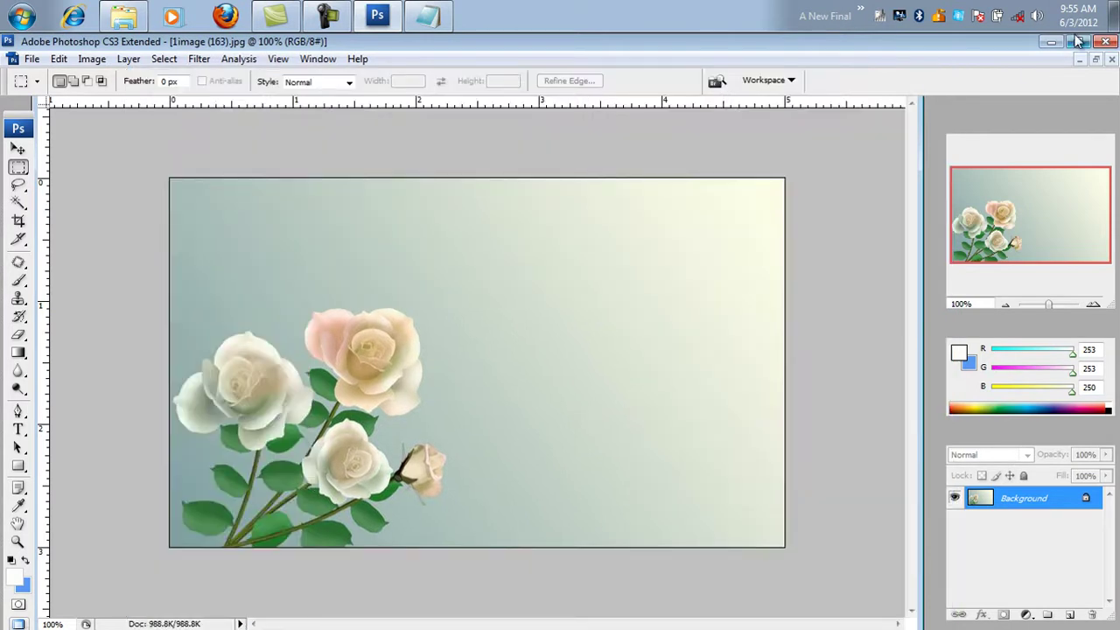
{"action": "left_click", "coordinate": [1108, 42]}
{"action": "left_click", "coordinate": [552, 285]}
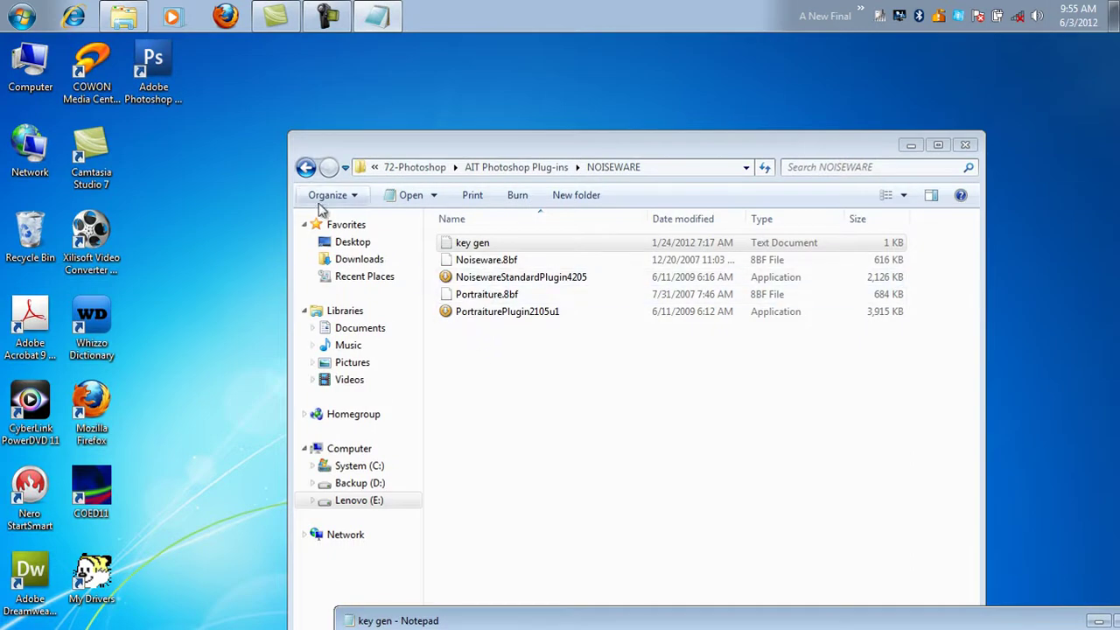
Step: Browse 72-Photoshop's Photoshop Plugin folder, then return to the Lenovo (E:) drive
{"action": "left_click", "coordinate": [306, 168]}
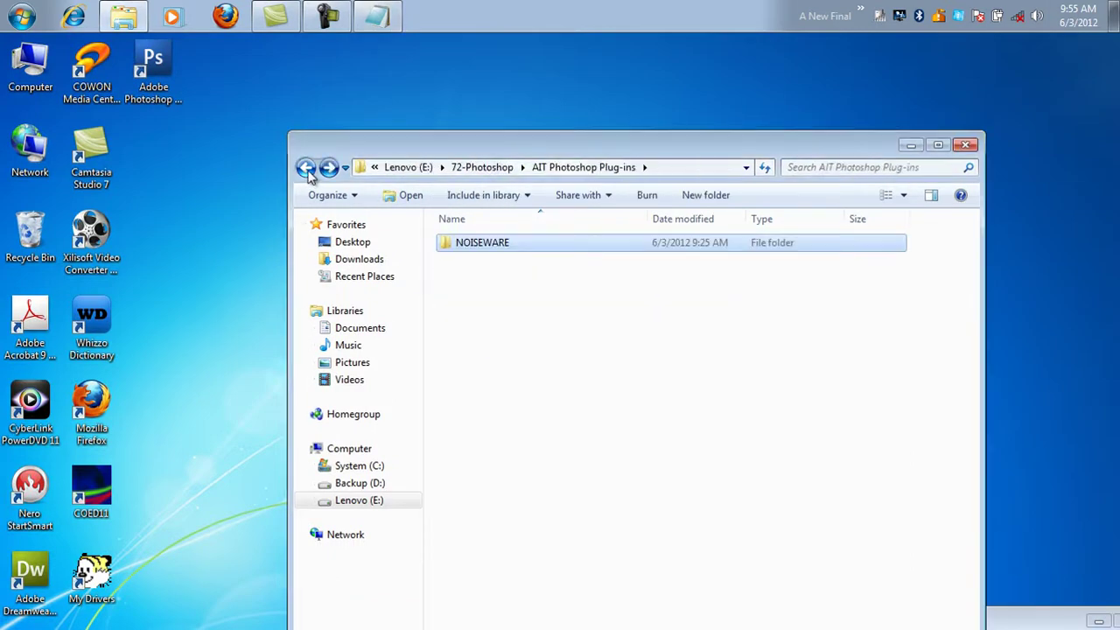
{"action": "left_click", "coordinate": [306, 167]}
{"action": "left_click_drag", "start_coordinate": [474, 156], "coordinate": [448, 109]}
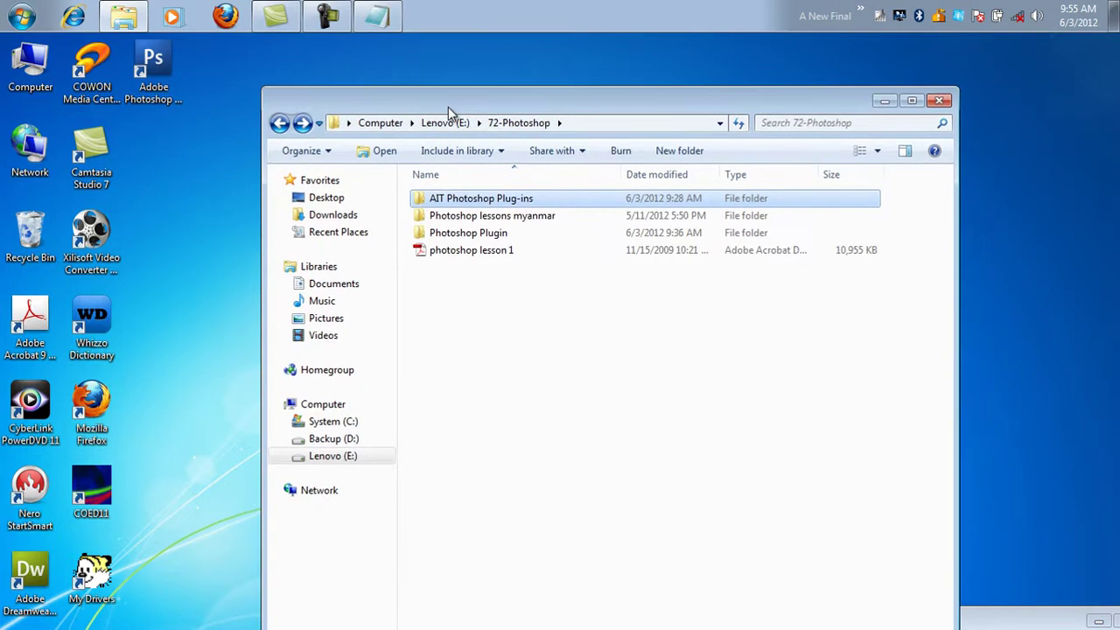
{"action": "left_click", "coordinate": [447, 234]}
{"action": "double_click", "coordinate": [447, 234]}
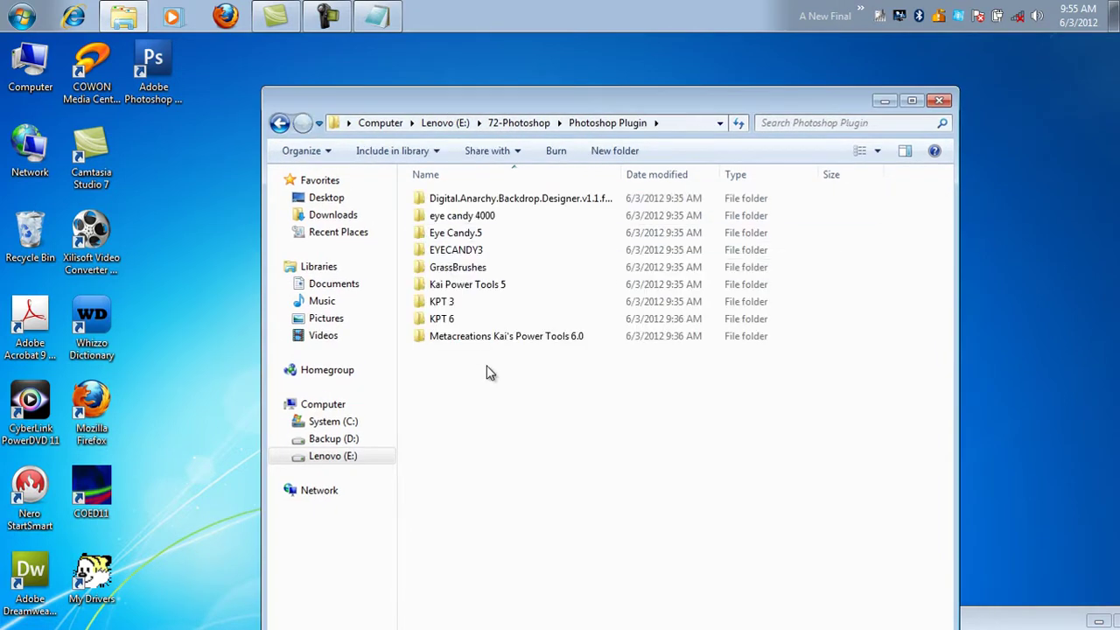
{"action": "left_click", "coordinate": [279, 123]}
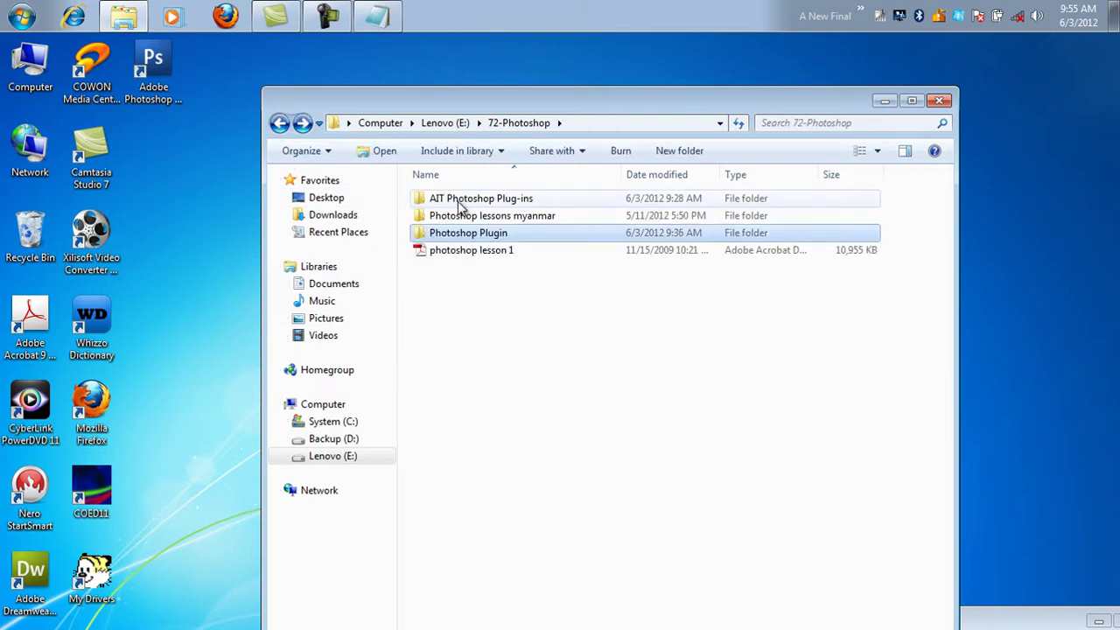
{"action": "left_click", "coordinate": [279, 124]}
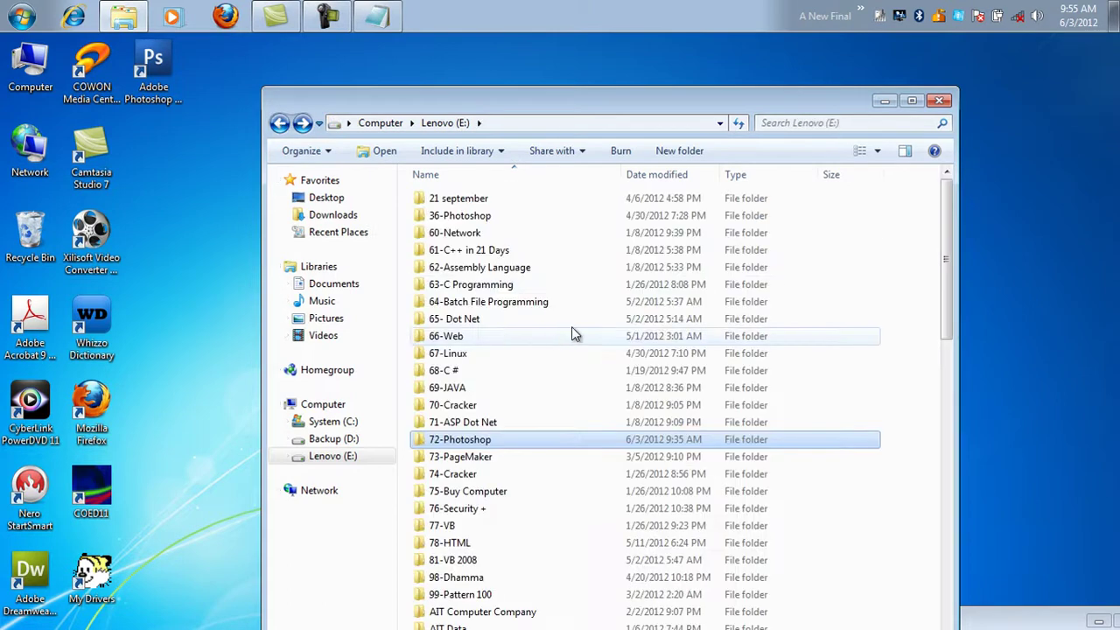
Step: Copy the NoiseNinjaPlugin_Win32_2_1_3 folder from 36-Photoshop
{"action": "double_click", "coordinate": [464, 216]}
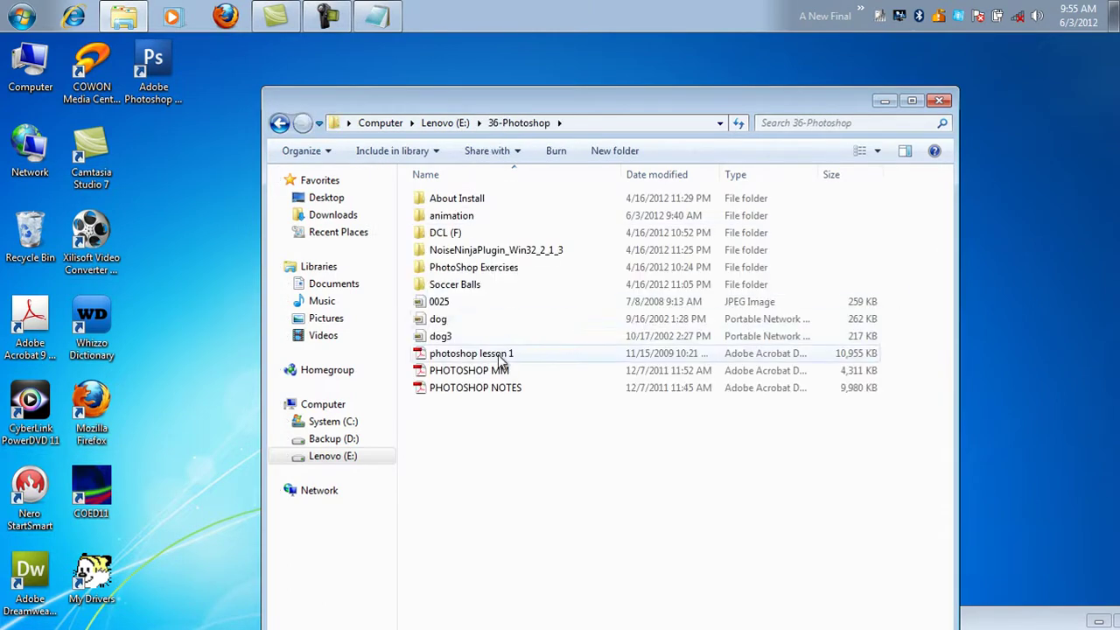
{"action": "left_click", "coordinate": [486, 254]}
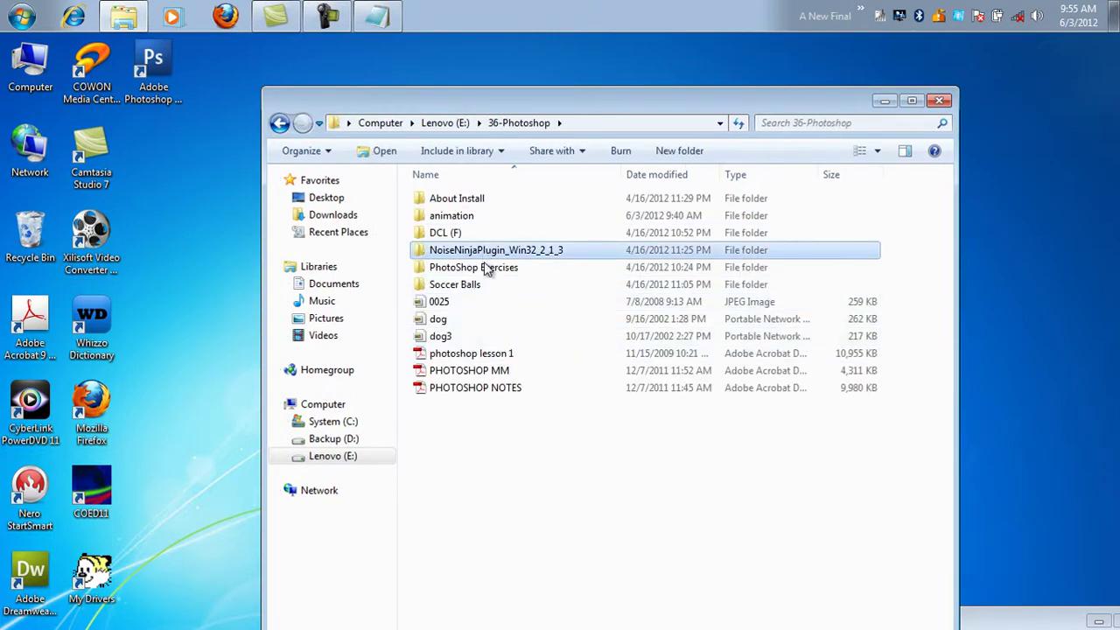
{"action": "right_click", "coordinate": [484, 267]}
{"action": "left_click", "coordinate": [523, 533]}
Step: Paste the Noise Ninja folder into E:\72-Photoshop\AIT Photoshop Plug-ins
{"action": "left_click", "coordinate": [280, 123]}
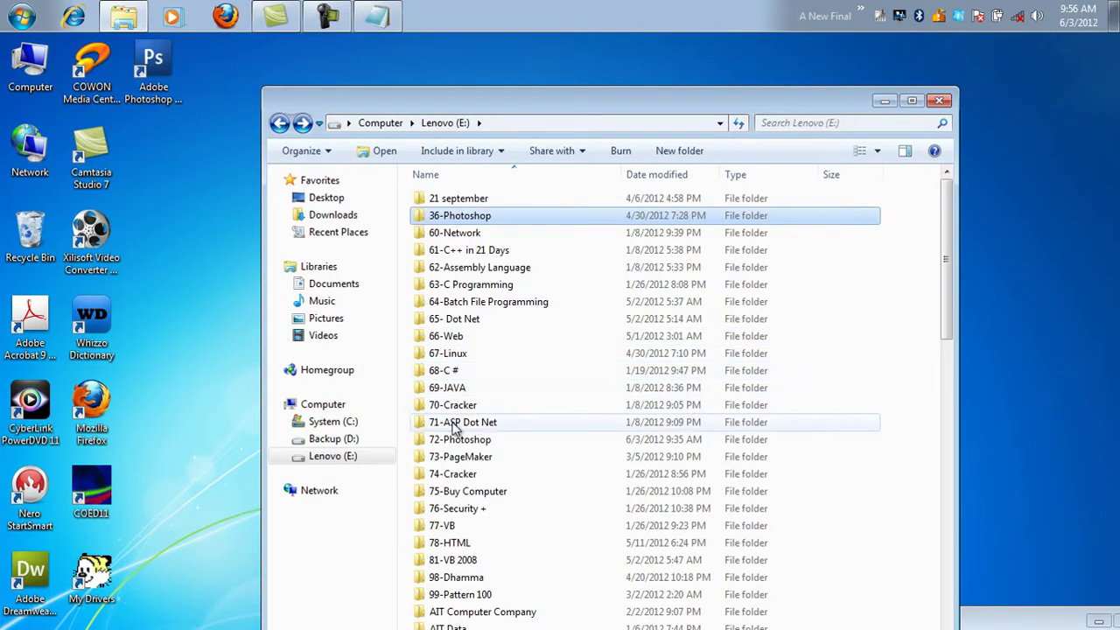
{"action": "double_click", "coordinate": [461, 441]}
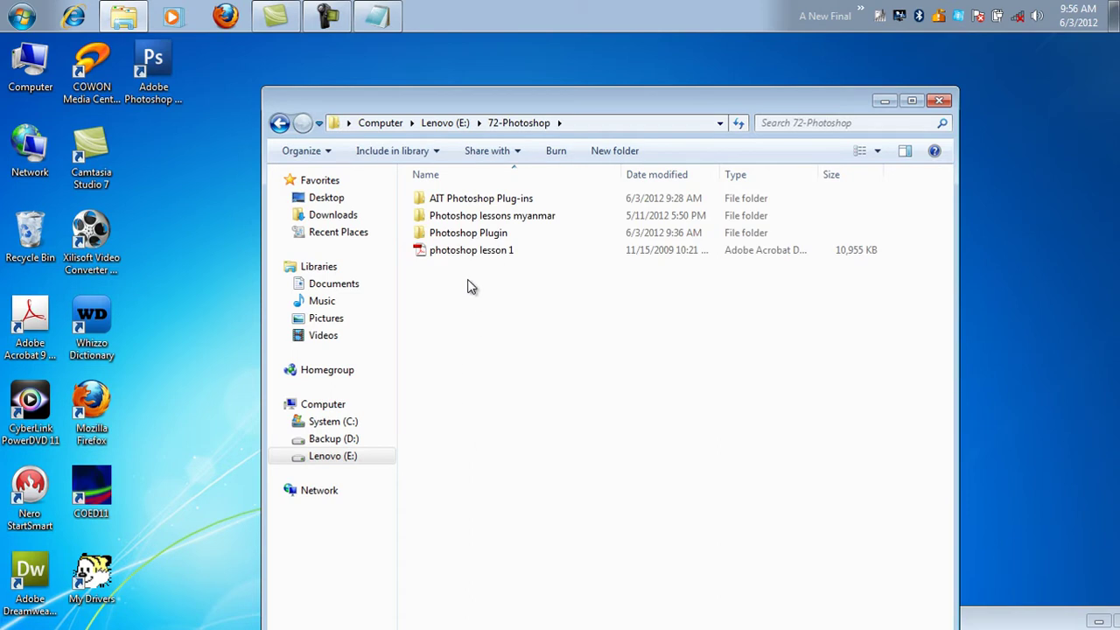
{"action": "double_click", "coordinate": [465, 202]}
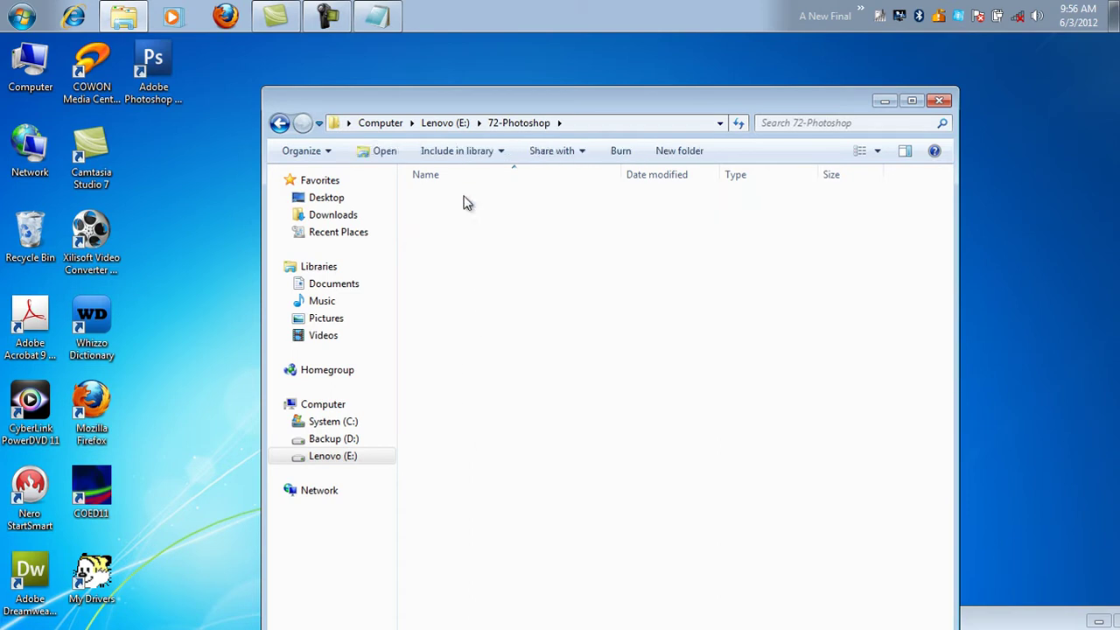
{"action": "right_click", "coordinate": [461, 285]}
{"action": "left_click", "coordinate": [526, 399]}
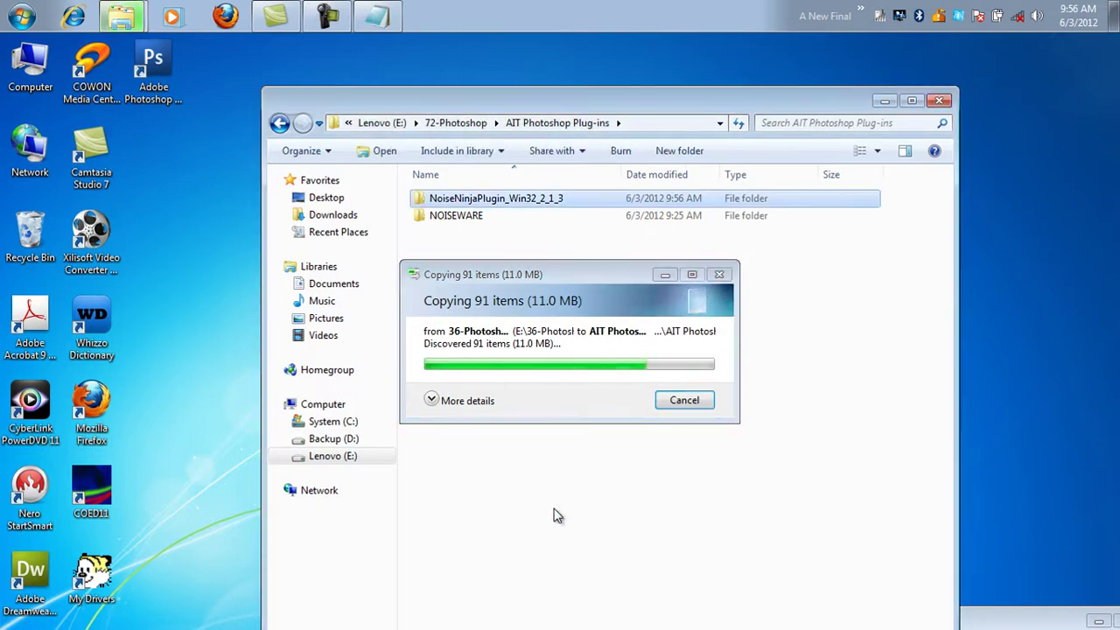
Step: Open the pasted folder and copy its inner NoiseNinjaPlugin_Win32_2_1_3 plug-in folder
{"action": "double_click", "coordinate": [446, 203]}
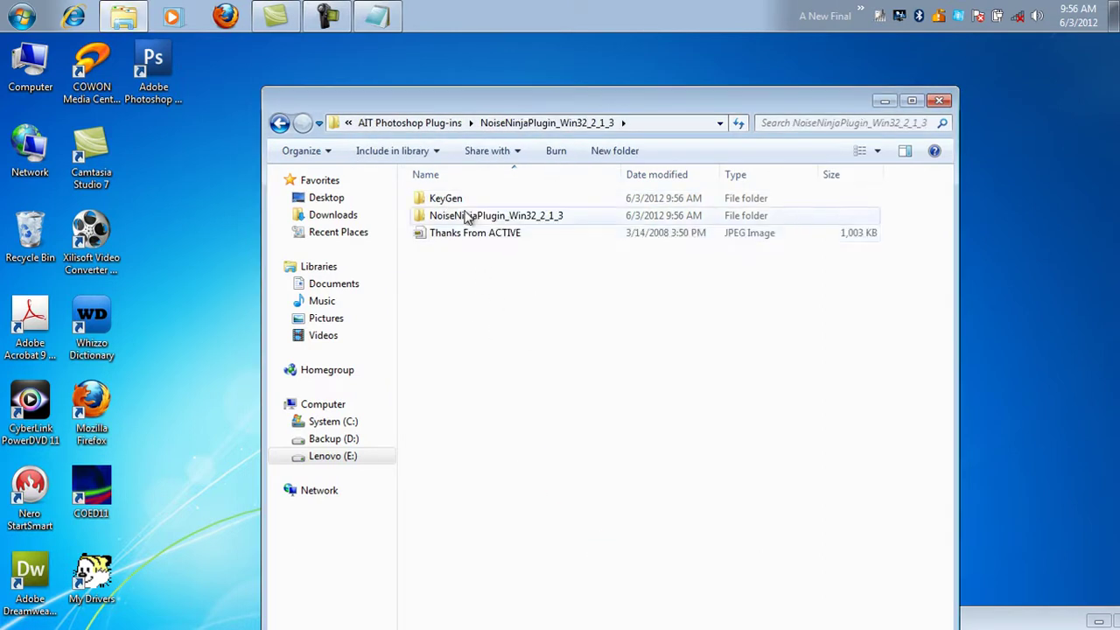
{"action": "double_click", "coordinate": [457, 217]}
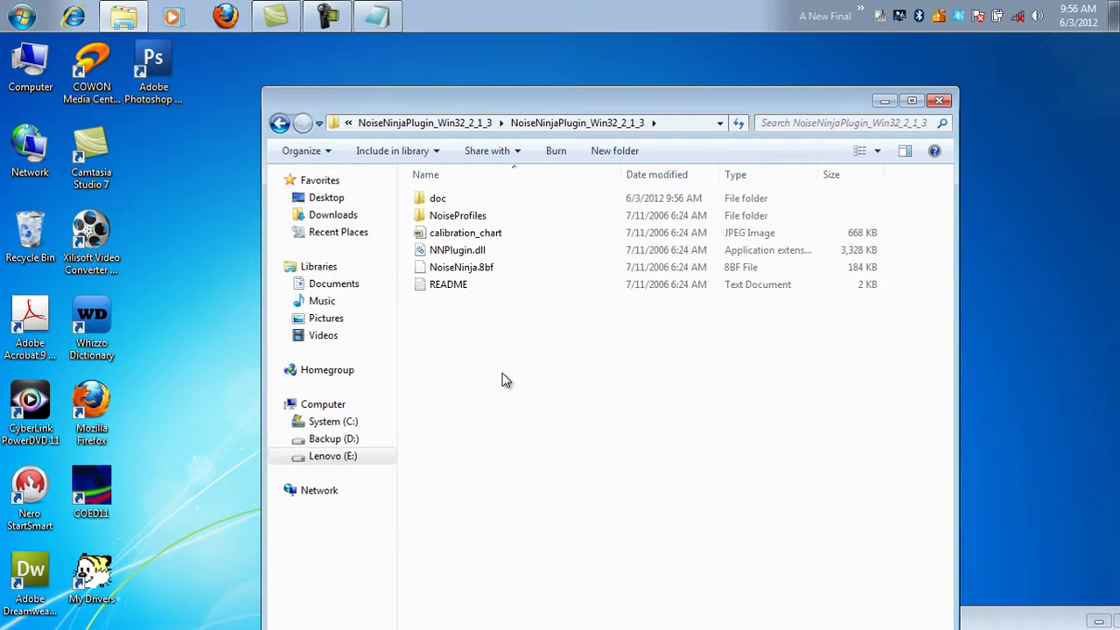
{"action": "left_click", "coordinate": [280, 123]}
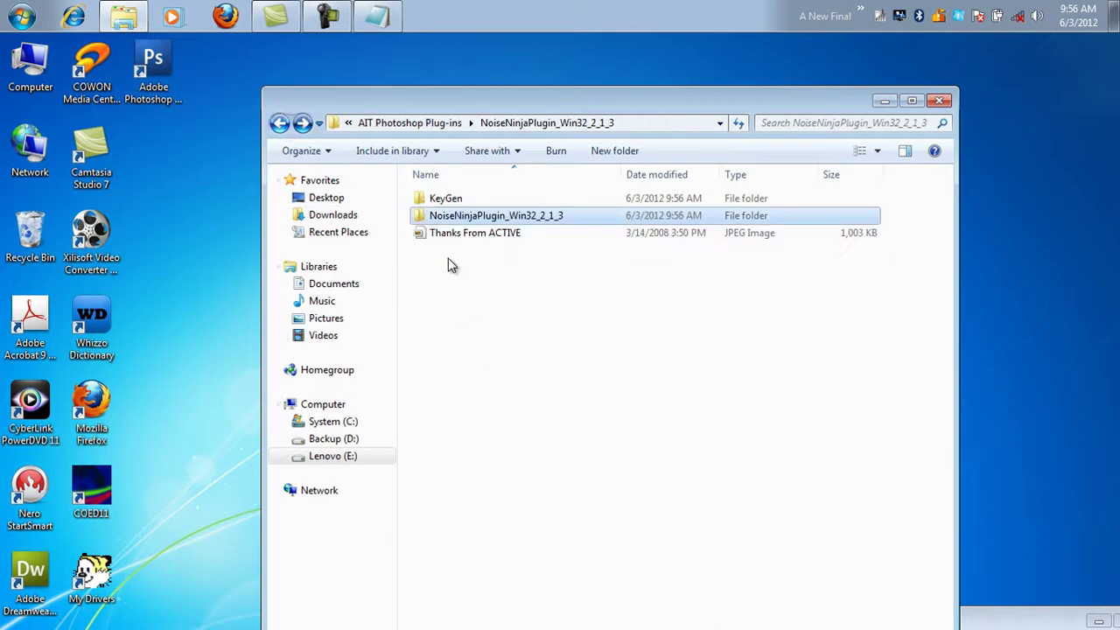
{"action": "right_click", "coordinate": [458, 219]}
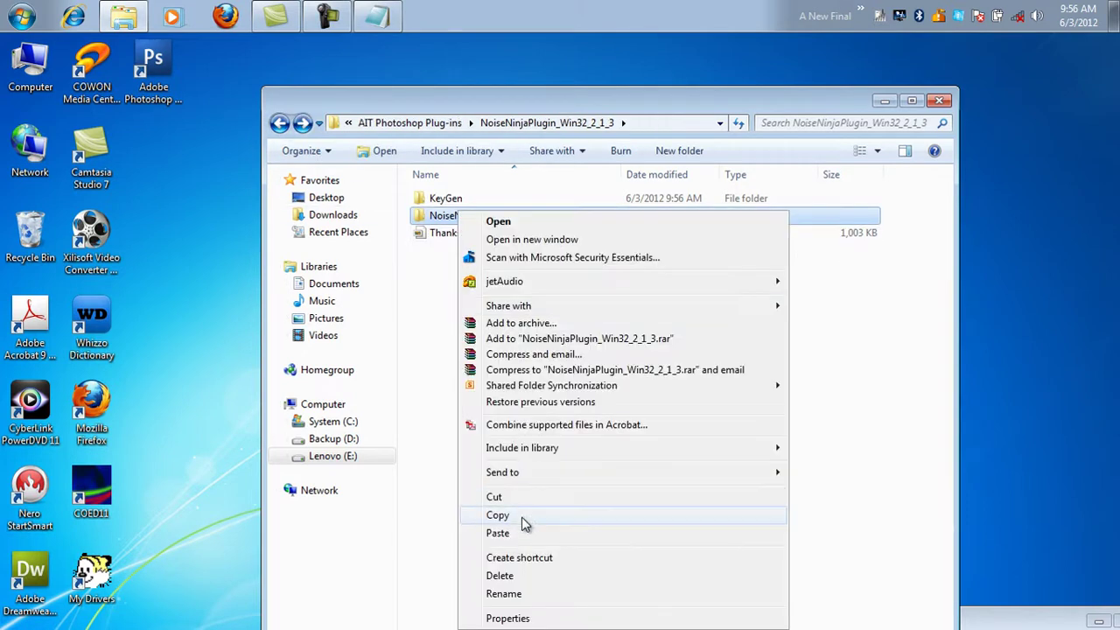
{"action": "left_click", "coordinate": [522, 516]}
Step: Open Photoshop's install folder from the shortcut and paste NoiseNinjaPlugin_Win32_2_1_3 into Plug-Ins
{"action": "right_click", "coordinate": [156, 60]}
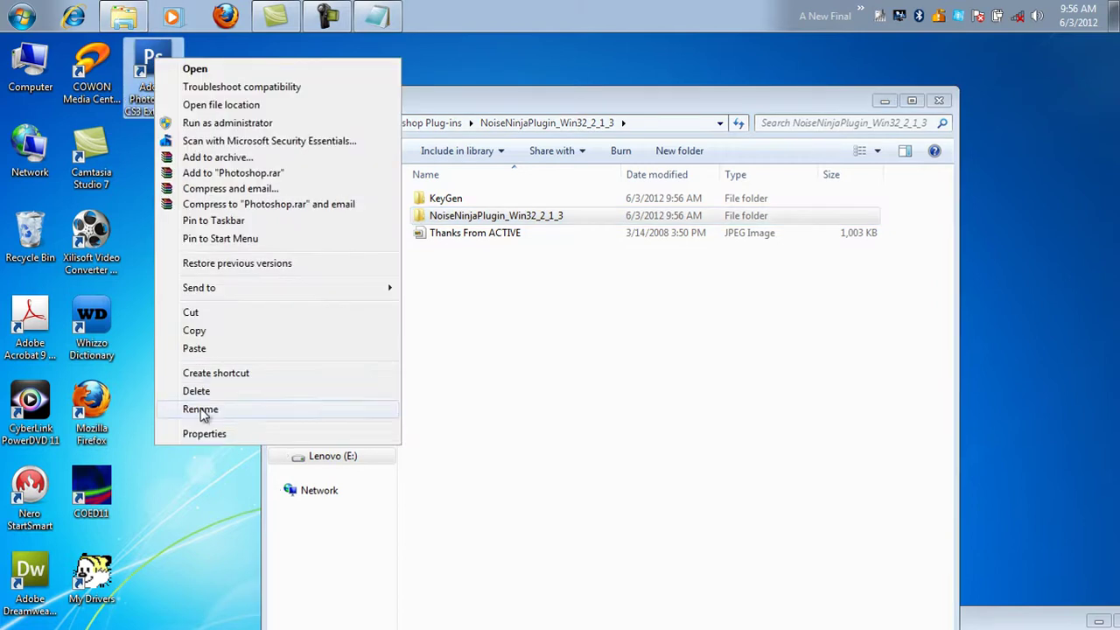
{"action": "left_click", "coordinate": [194, 434]}
{"action": "left_click", "coordinate": [225, 362]}
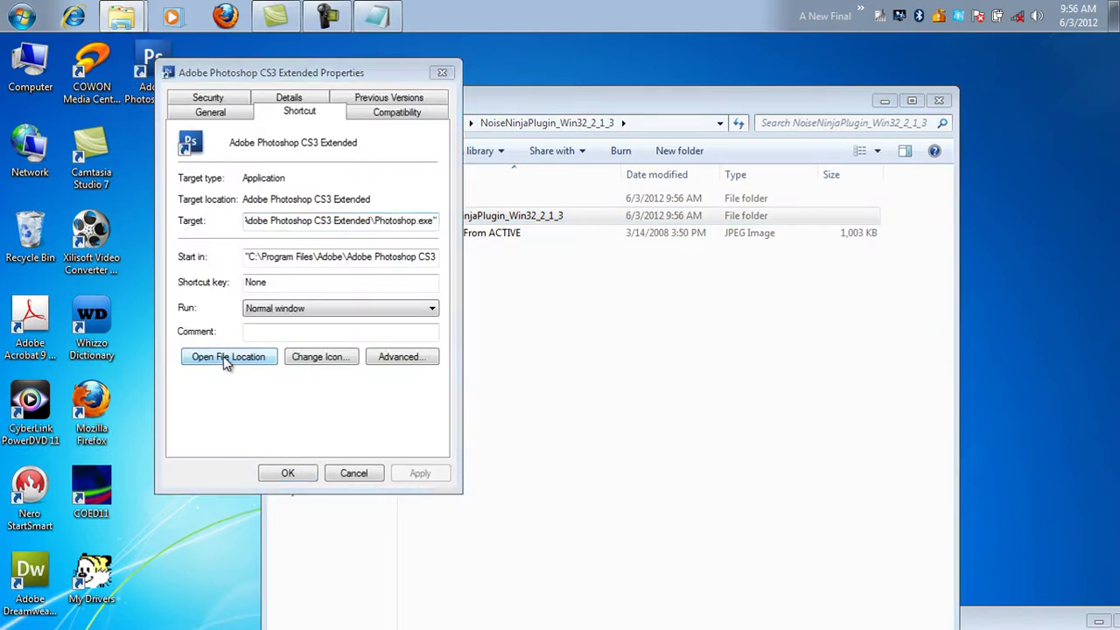
{"action": "scroll", "coordinate": [964, 292], "scroll_direction": "up", "scroll_amount": 3}
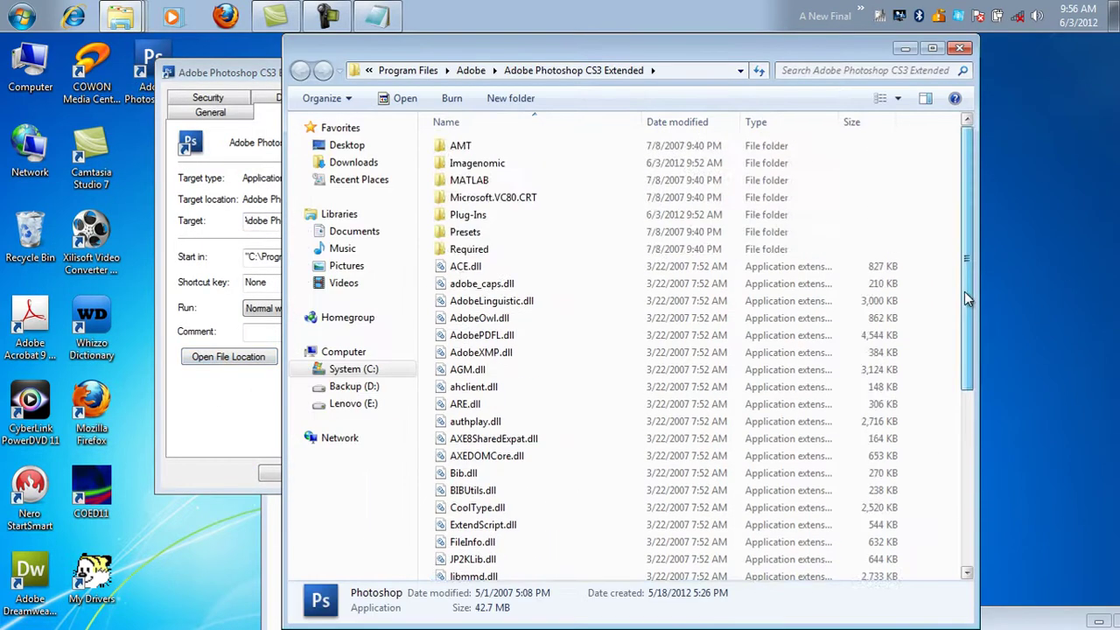
{"action": "double_click", "coordinate": [473, 216]}
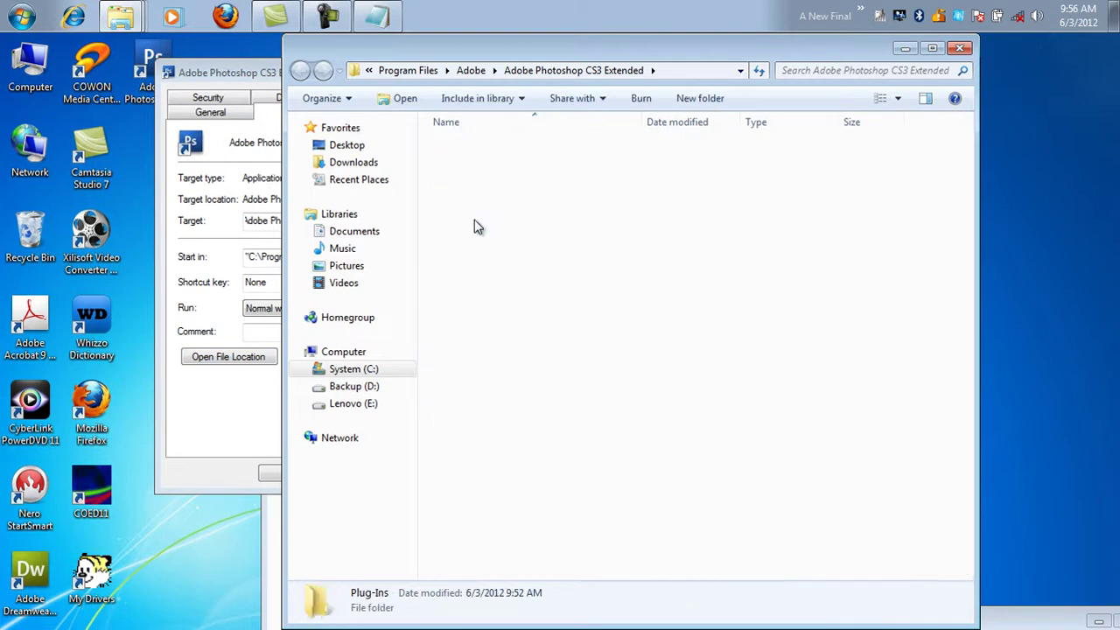
{"action": "right_click", "coordinate": [517, 511]}
{"action": "left_click", "coordinate": [555, 363]}
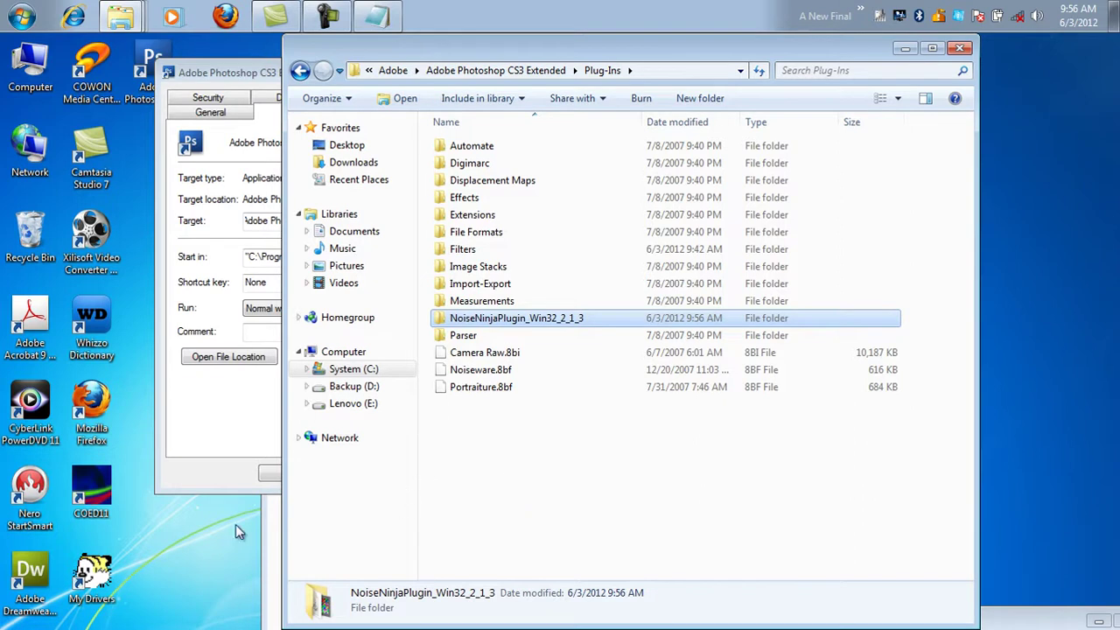
Step: Close the Photoshop shortcut's Properties dialog and refresh the desktop
{"action": "left_click", "coordinate": [183, 540]}
{"action": "left_click", "coordinate": [214, 413]}
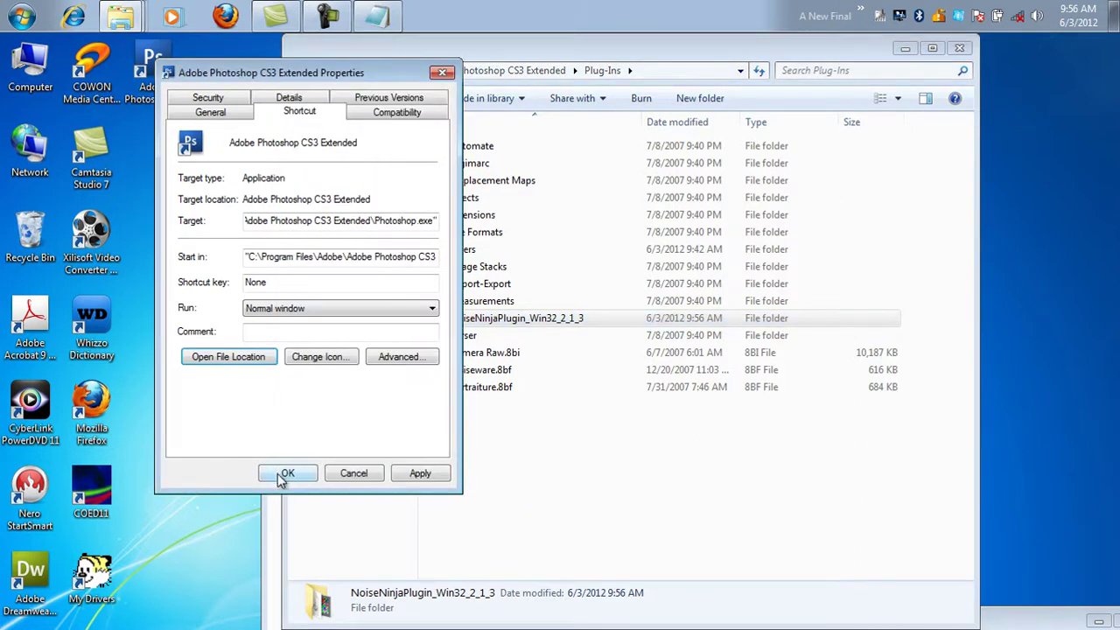
{"action": "left_click", "coordinate": [280, 472]}
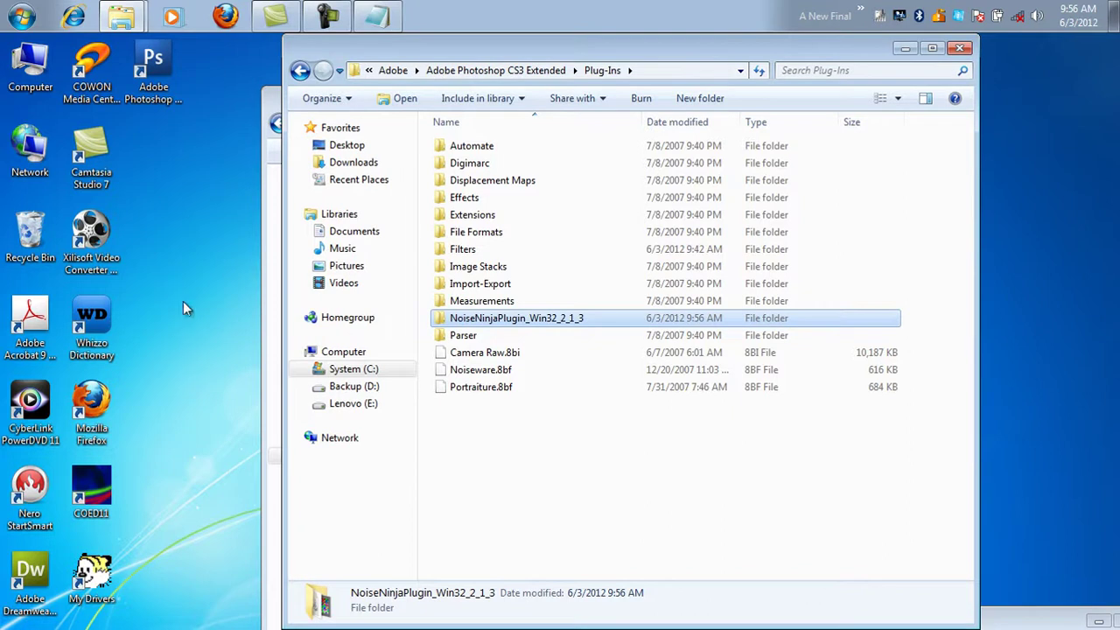
{"action": "right_click", "coordinate": [175, 280]}
{"action": "left_click", "coordinate": [210, 327]}
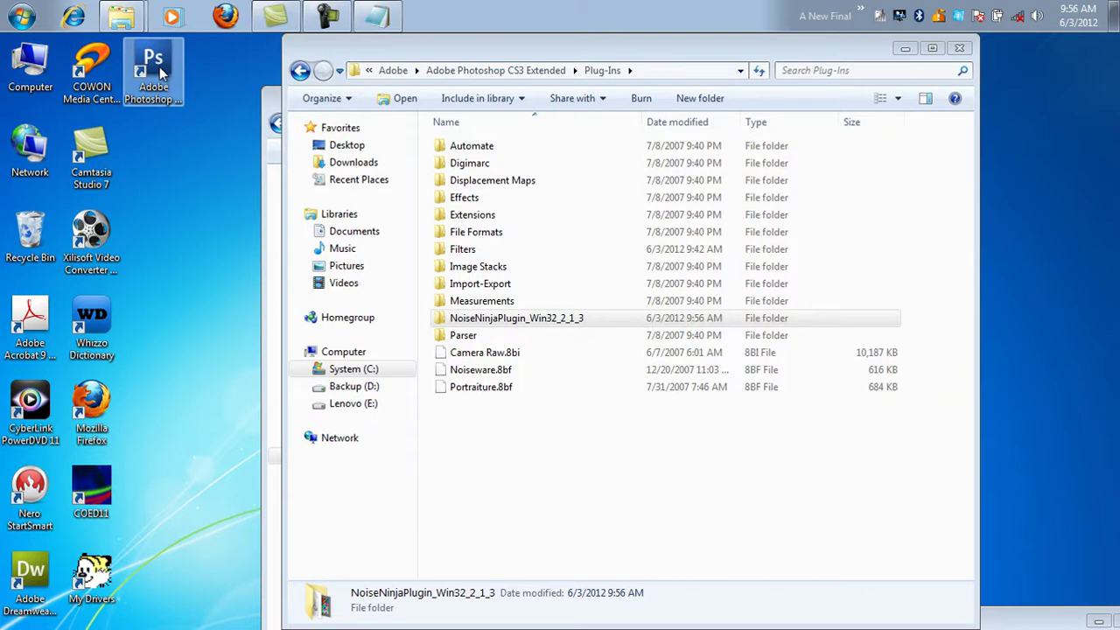
Step: Launch Photoshop CS3 Extended, reopen the recent roses image, and run PictureCode > Noise Ninja on it
{"action": "double_click", "coordinate": [160, 65]}
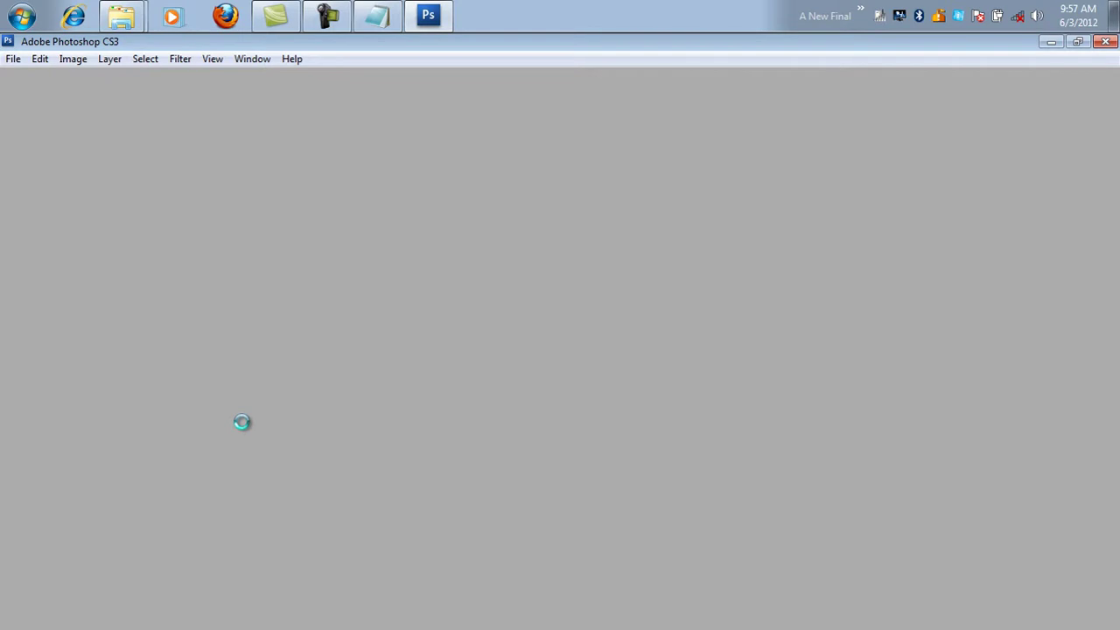
{"action": "left_click", "coordinate": [13, 58]}
{"action": "left_click", "coordinate": [253, 165]}
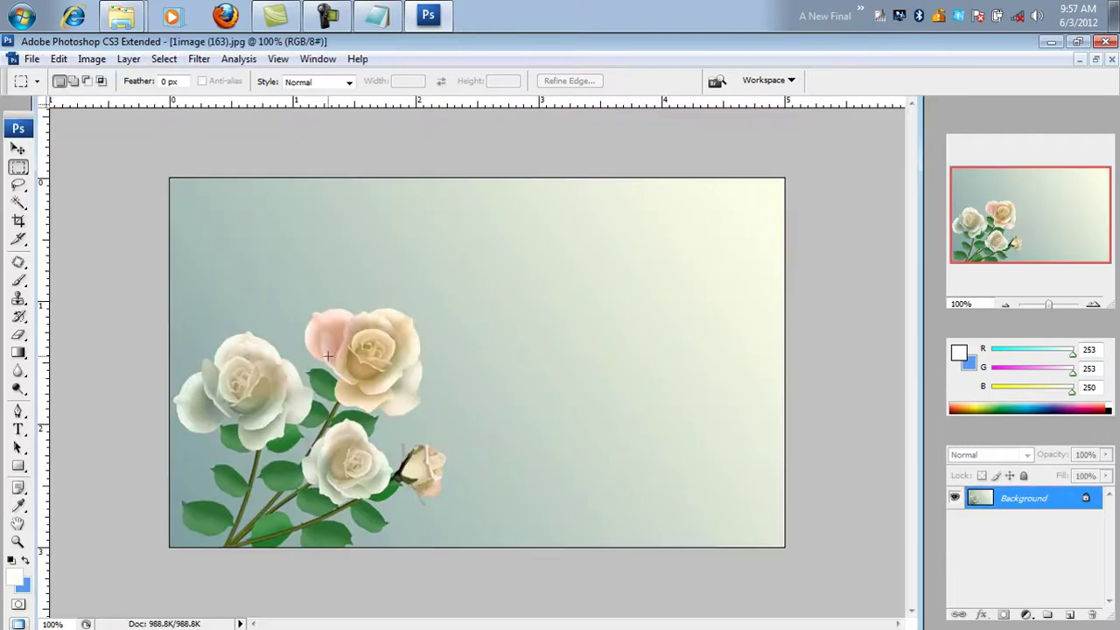
{"action": "left_click", "coordinate": [198, 59]}
{"action": "mouse_move", "coordinate": [226, 450]}
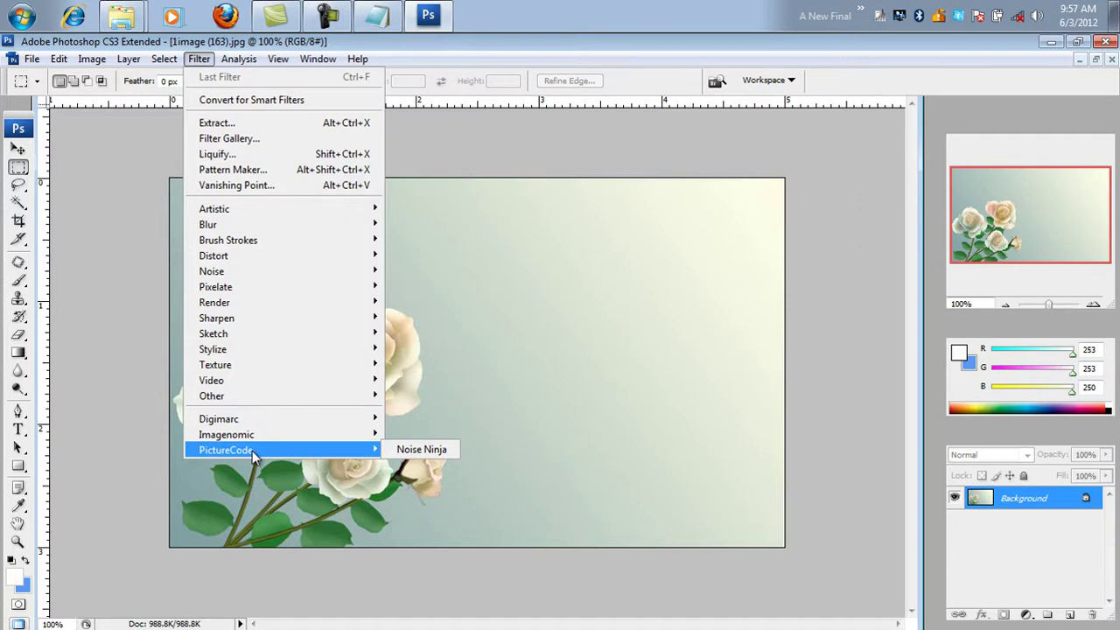
{"action": "left_click", "coordinate": [411, 450]}
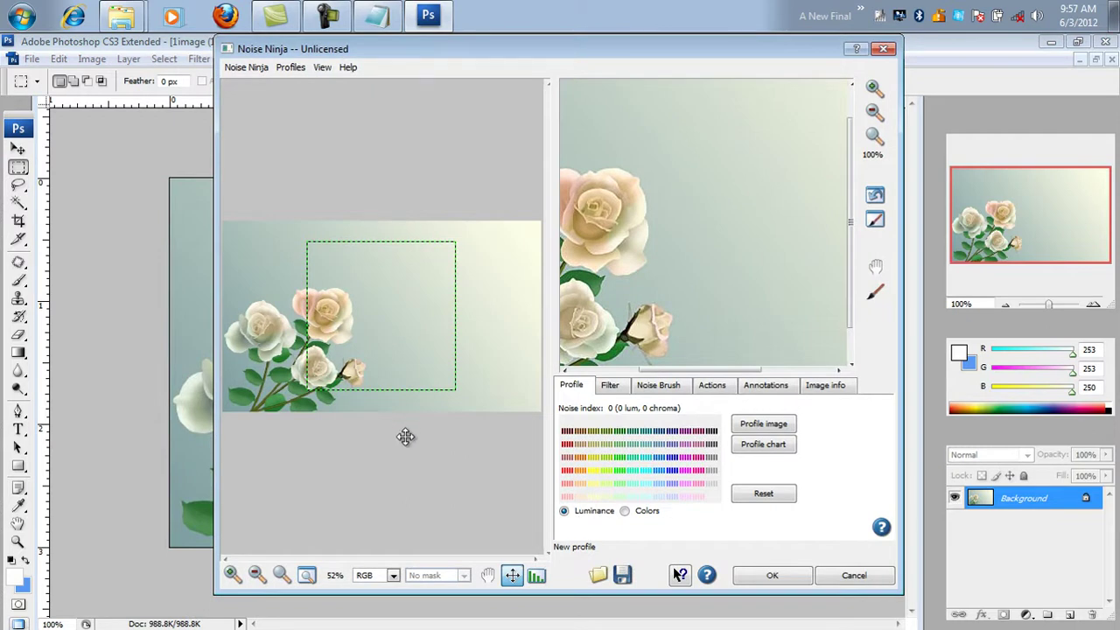
Step: Check Noise Ninja's version (2.1.3) in its About window
{"action": "left_click", "coordinate": [349, 70]}
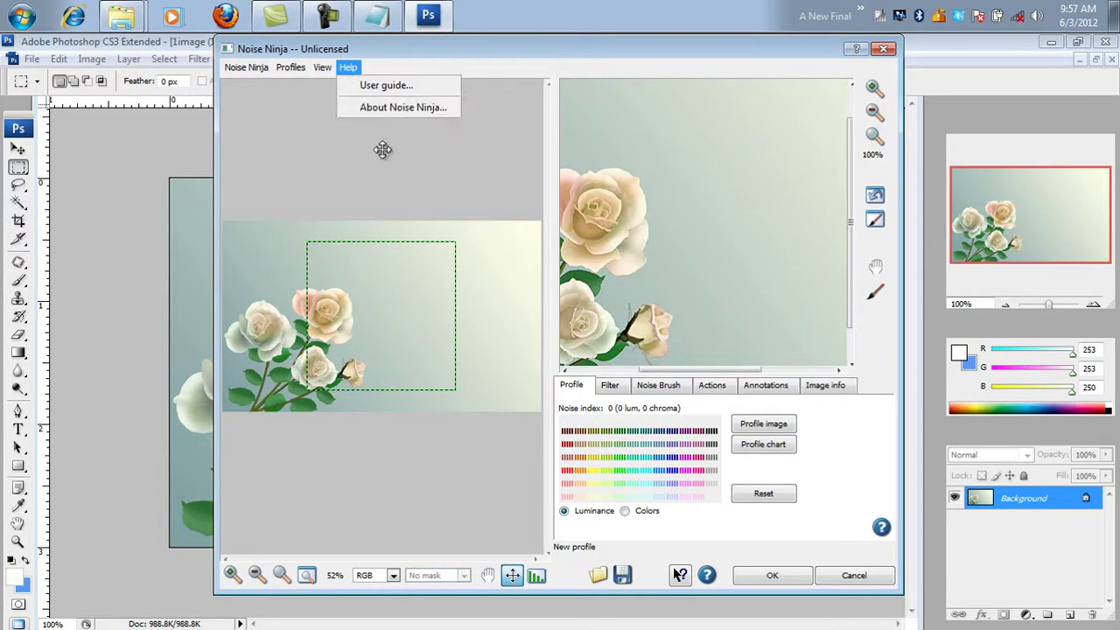
{"action": "left_click", "coordinate": [380, 108]}
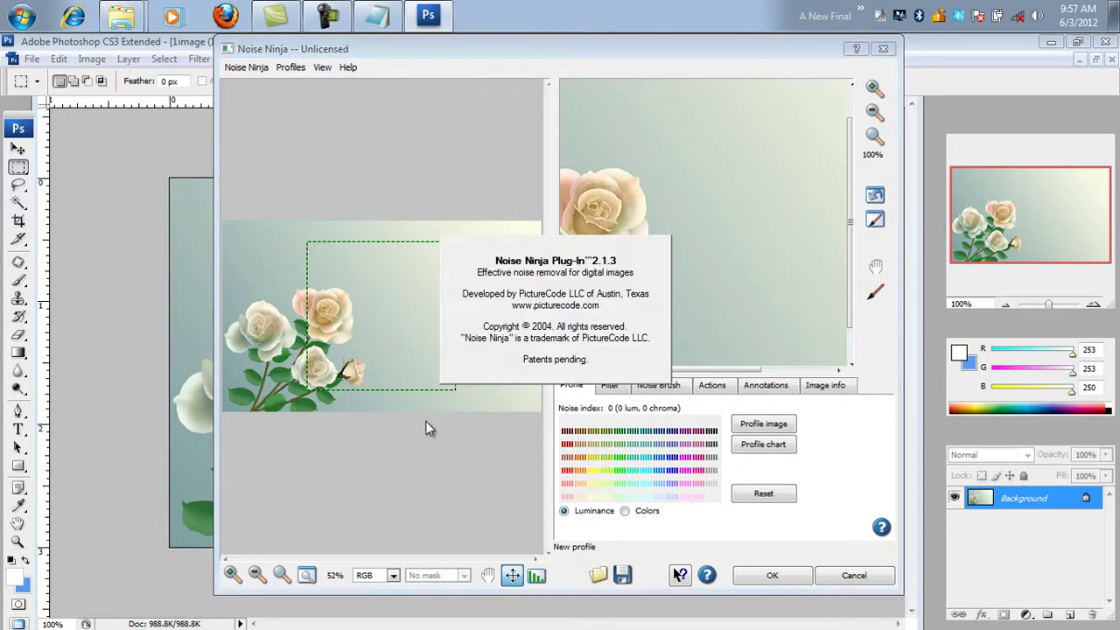
{"action": "left_click", "coordinate": [511, 281]}
Step: View Noise Ninja's unlicensed status, then return to the Noise Ninja download folder in Explorer
{"action": "left_click", "coordinate": [248, 70]}
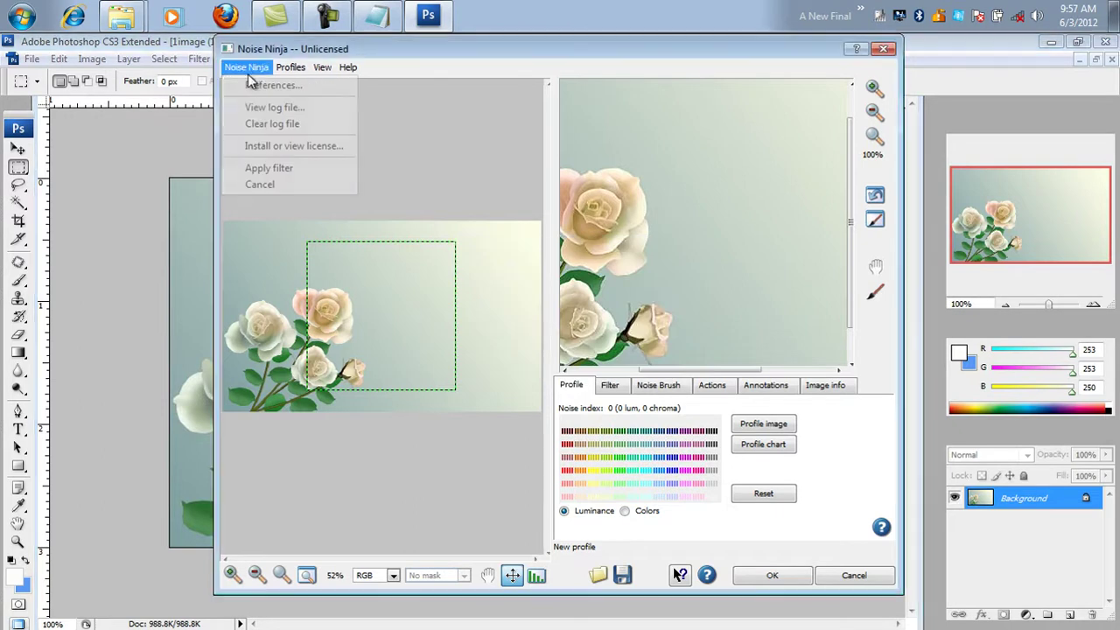
{"action": "left_click", "coordinate": [271, 146]}
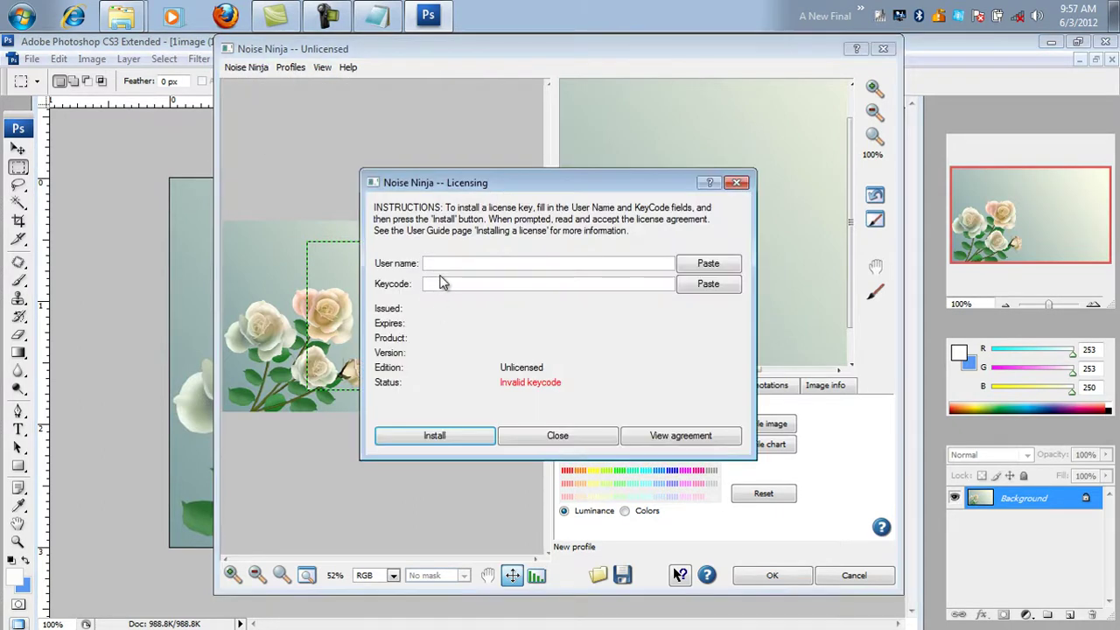
{"action": "left_click", "coordinate": [572, 439]}
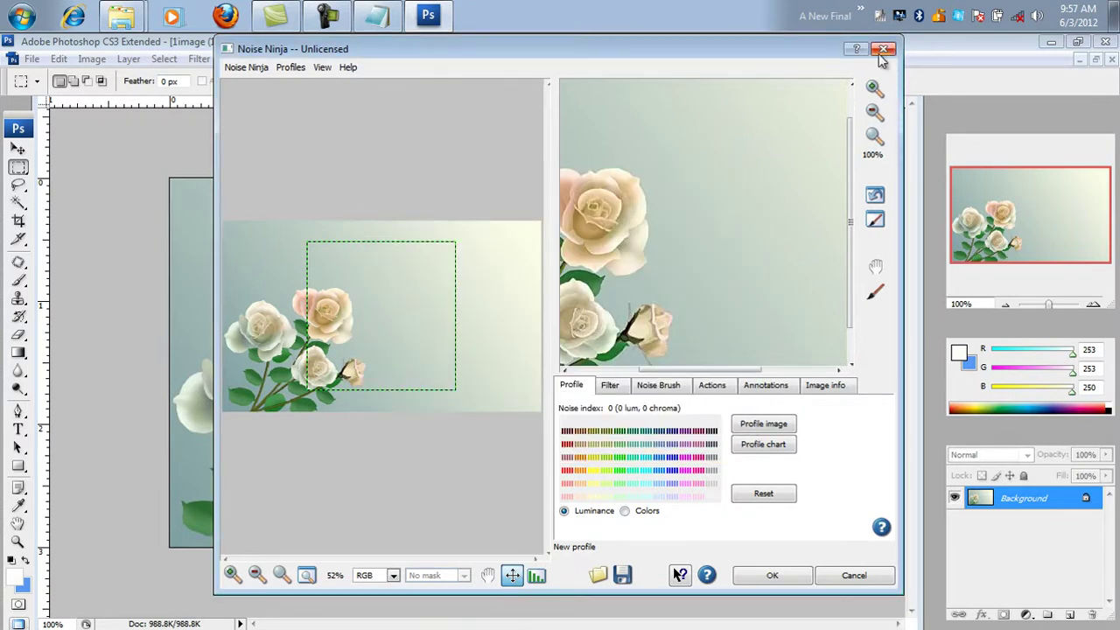
{"action": "left_click", "coordinate": [132, 18]}
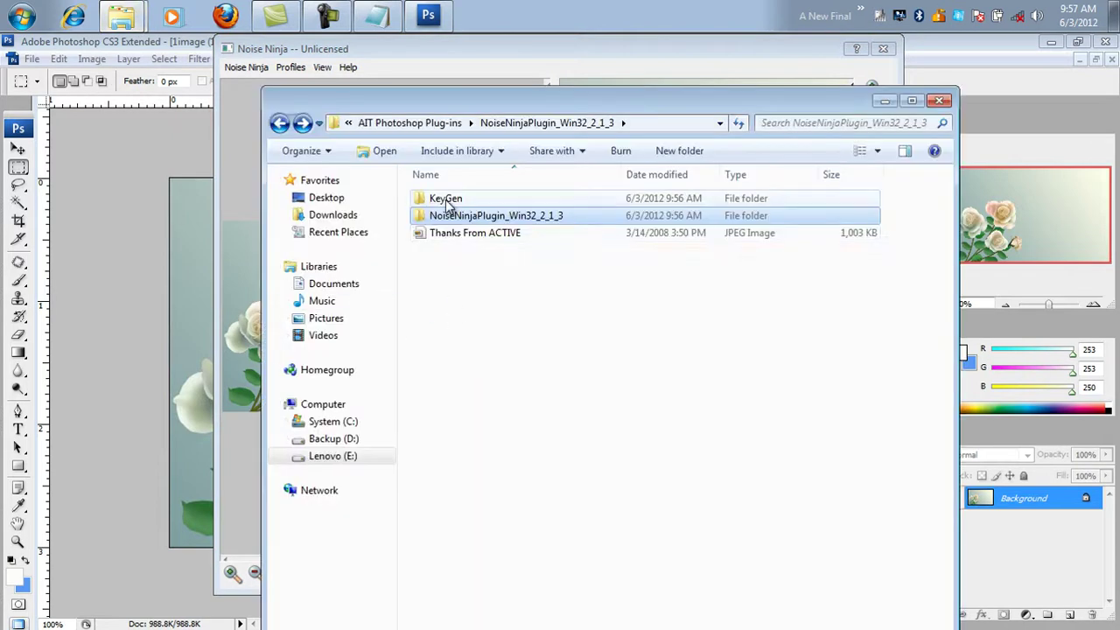
Step: Launch the Keygen from the KeyGen folder and select its user name value
{"action": "double_click", "coordinate": [449, 202]}
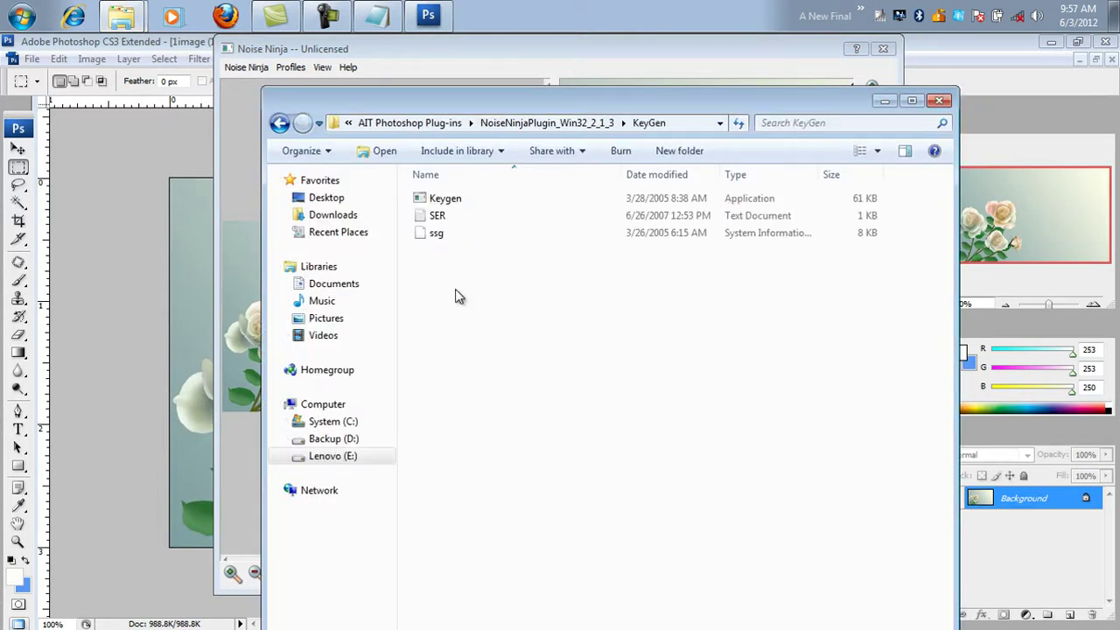
{"action": "double_click", "coordinate": [462, 201]}
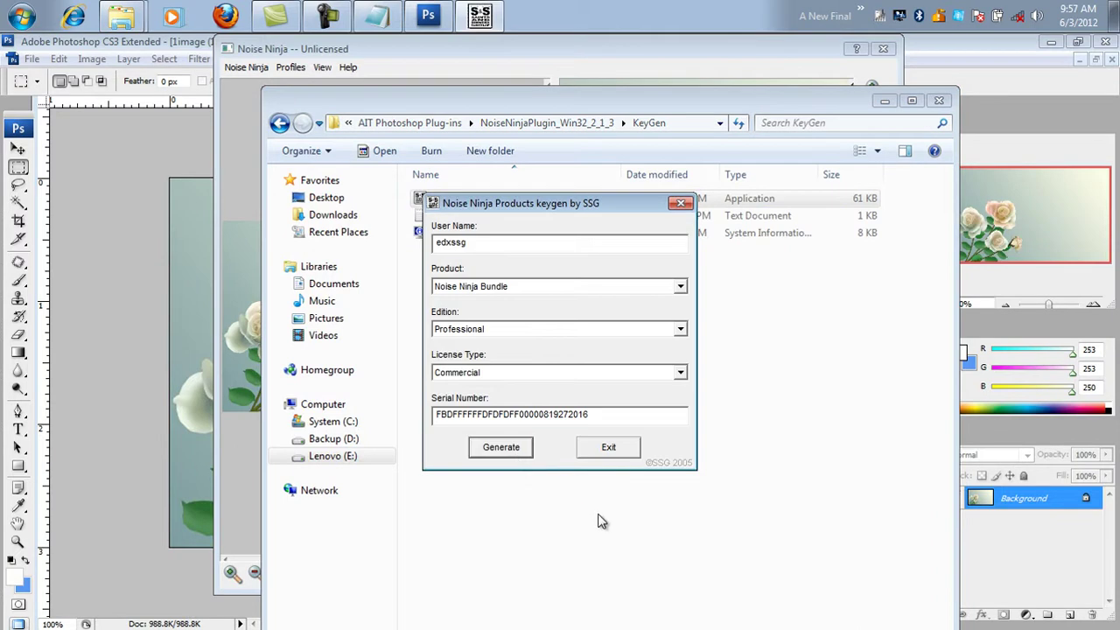
{"action": "double_click", "coordinate": [484, 245]}
Step: Open Noise Ninja's licence installation window and enter the licence user name
{"action": "left_click", "coordinate": [225, 140]}
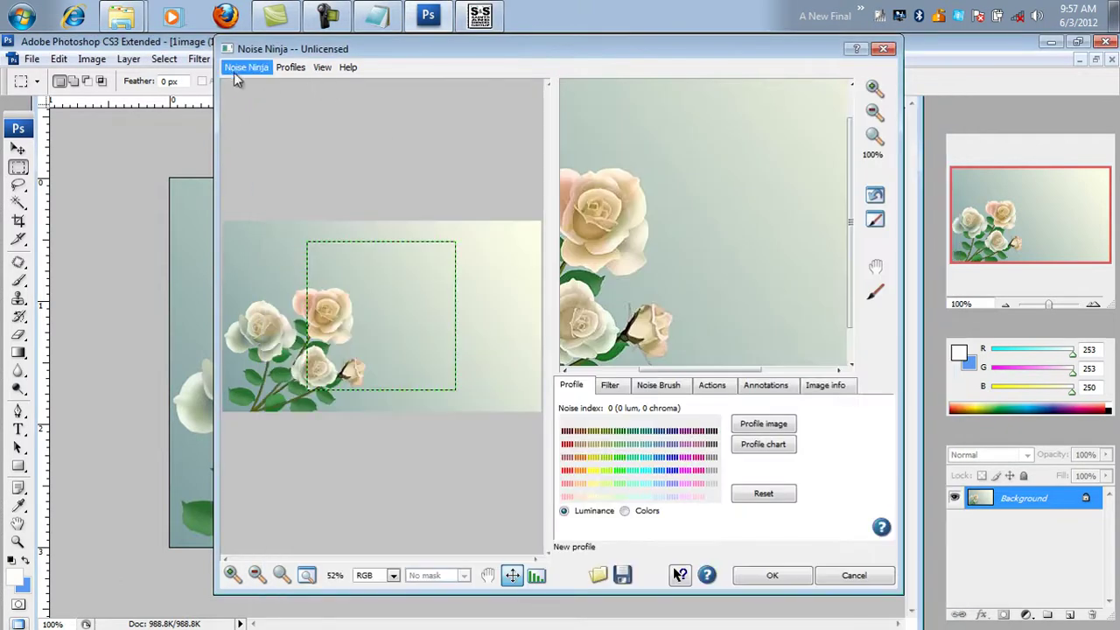
{"action": "left_click", "coordinate": [233, 71]}
{"action": "left_click", "coordinate": [260, 144]}
{"action": "left_click", "coordinate": [434, 262]}
{"action": "type", "text": "edxssg"}
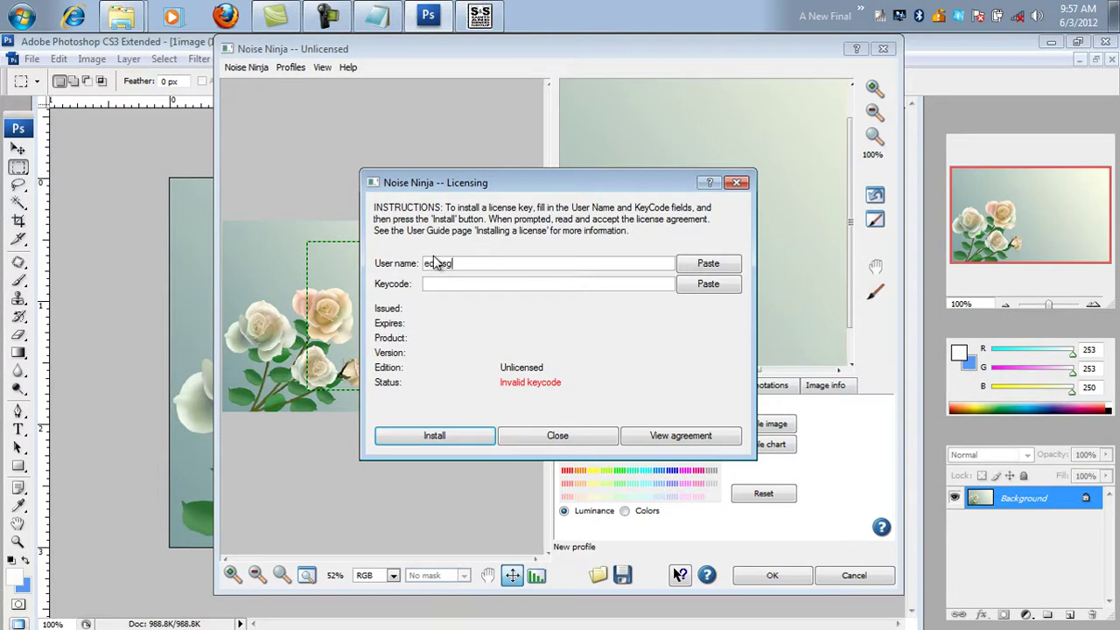
Step: Generate a Noise Ninja Plug-In Professional serial in the keygen and select it
{"action": "left_click", "coordinate": [479, 19]}
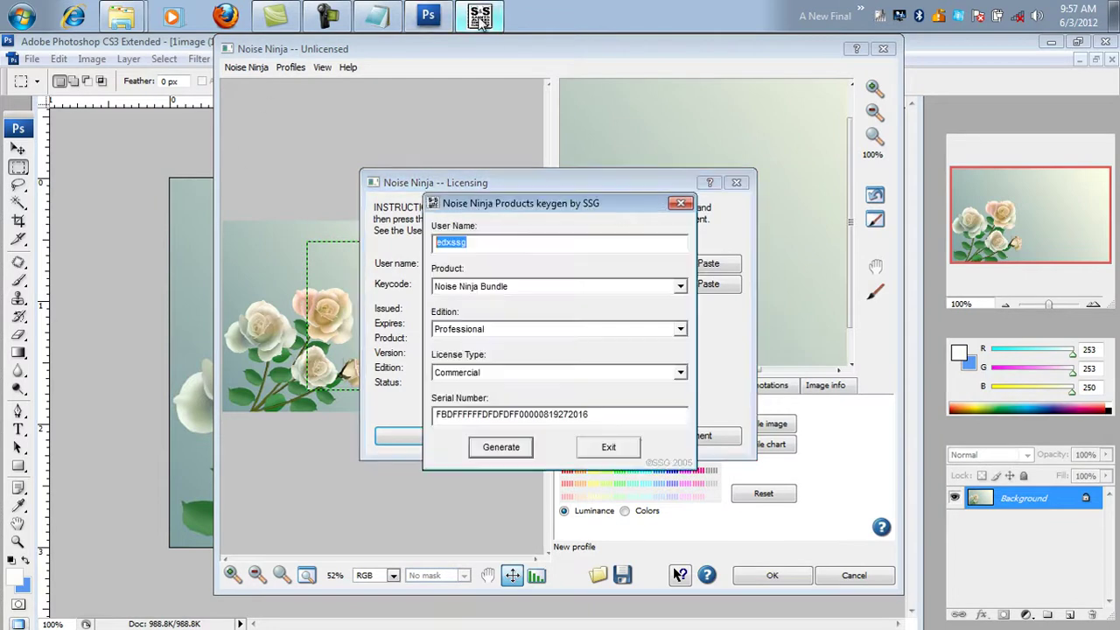
{"action": "left_click", "coordinate": [680, 287]}
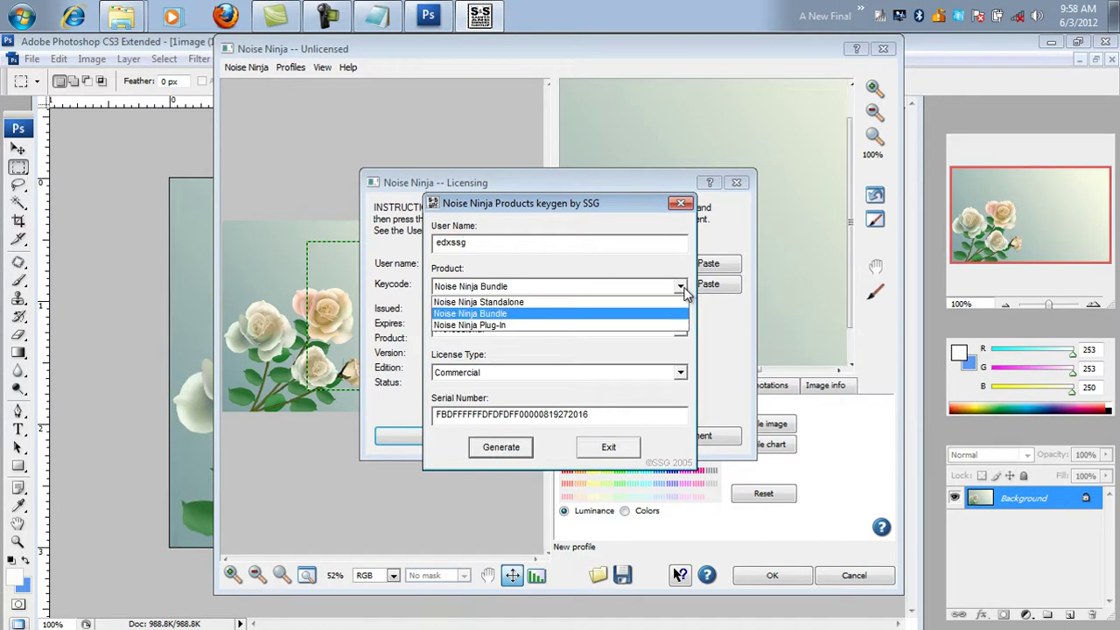
{"action": "left_click", "coordinate": [558, 325]}
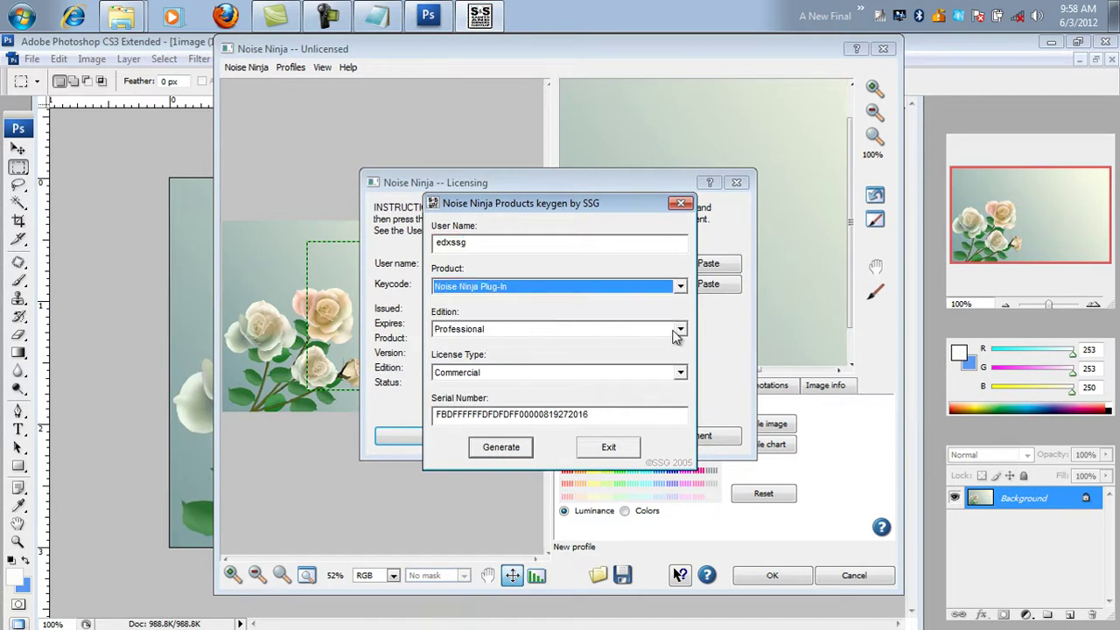
{"action": "left_click", "coordinate": [678, 327]}
{"action": "left_click", "coordinate": [524, 356]}
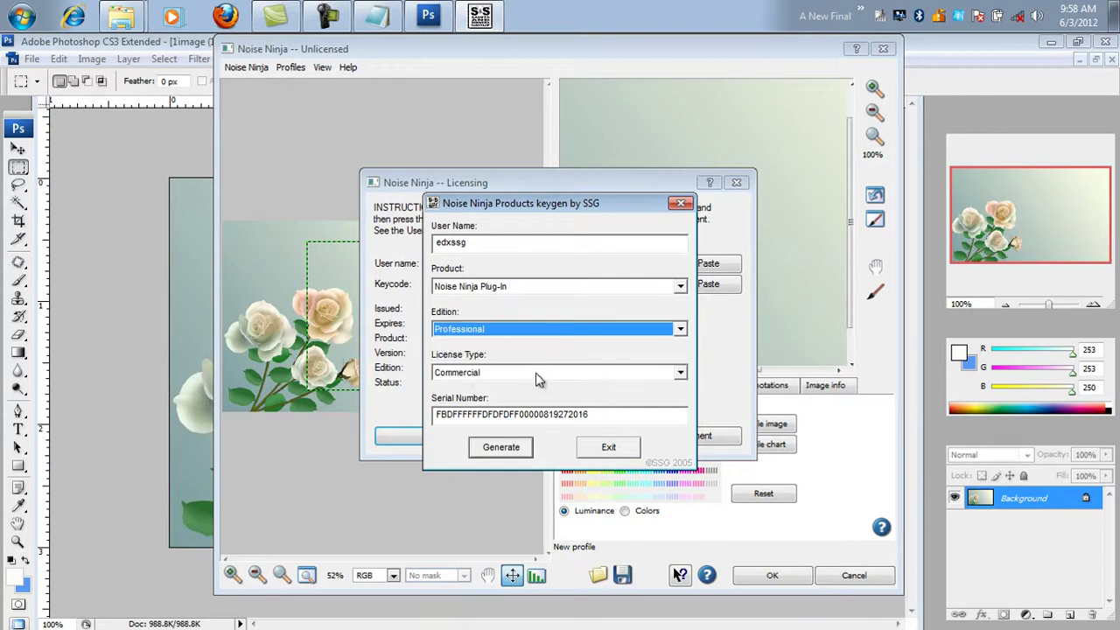
{"action": "left_click_drag", "start_coordinate": [602, 422], "coordinate": [308, 423]}
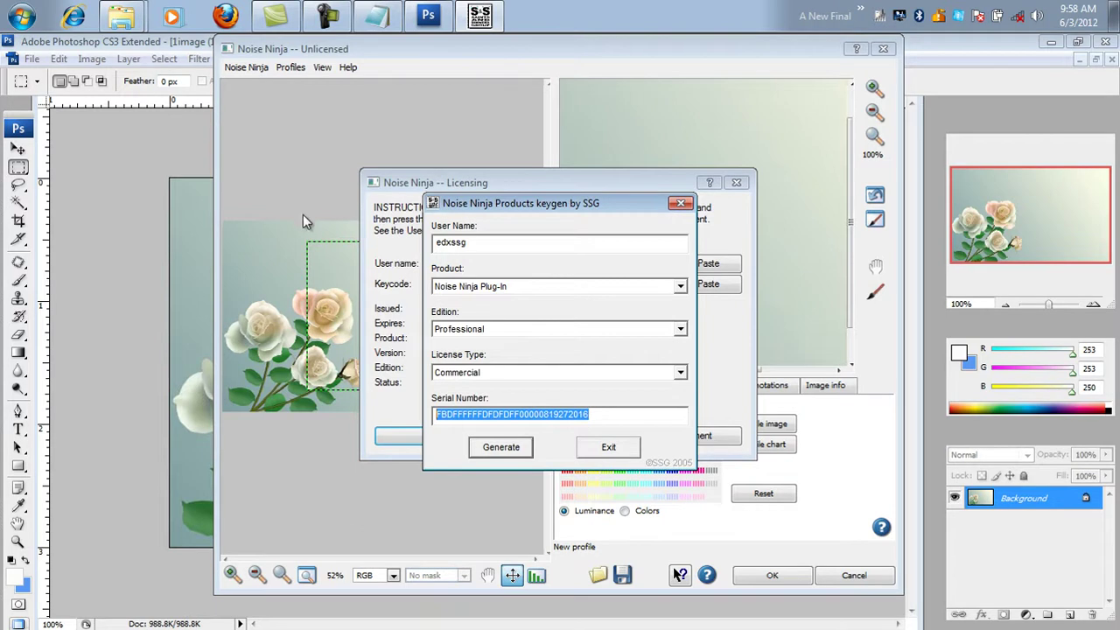
Step: Paste the serial into Keycode, install it and accept the license agreement
{"action": "left_click", "coordinate": [377, 193]}
{"action": "left_click", "coordinate": [430, 284]}
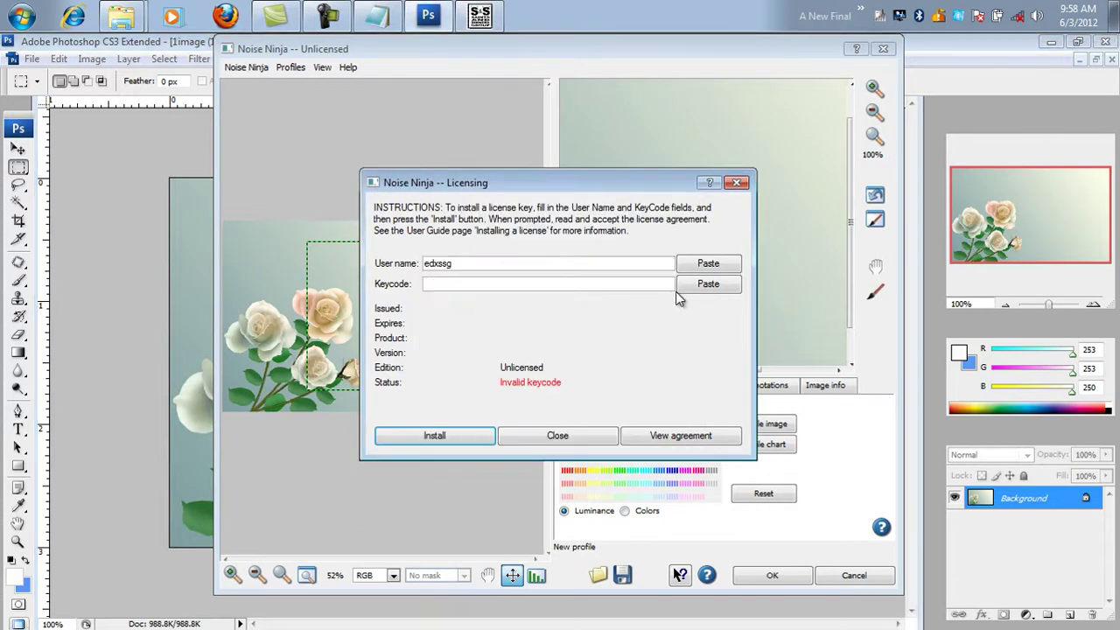
{"action": "left_click", "coordinate": [704, 286]}
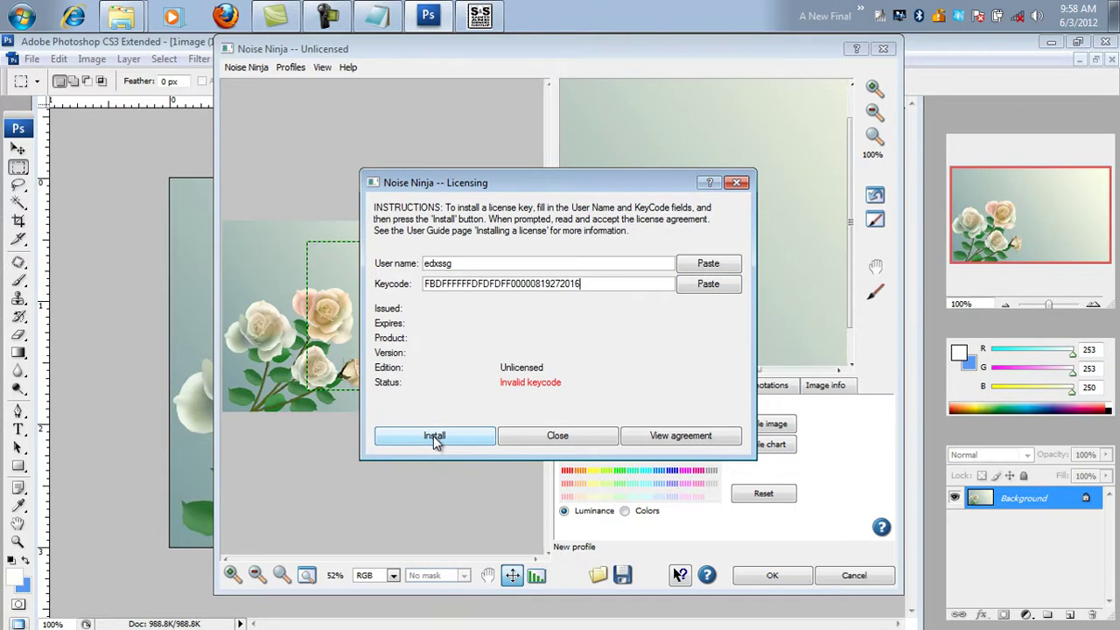
{"action": "left_click", "coordinate": [434, 436]}
{"action": "left_click", "coordinate": [514, 445]}
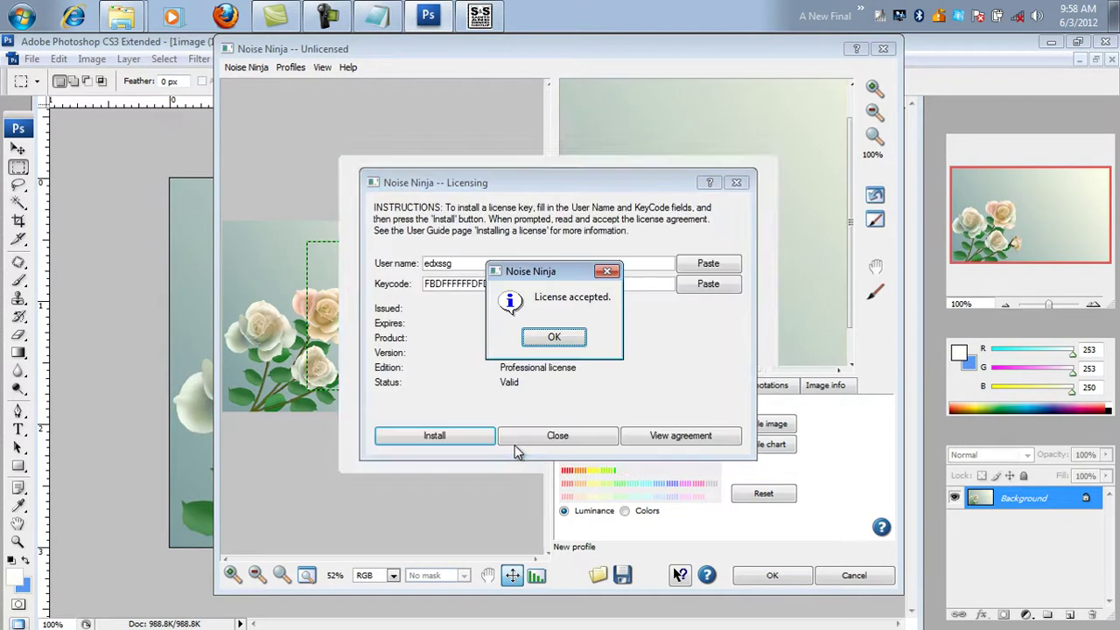
{"action": "left_click", "coordinate": [574, 337]}
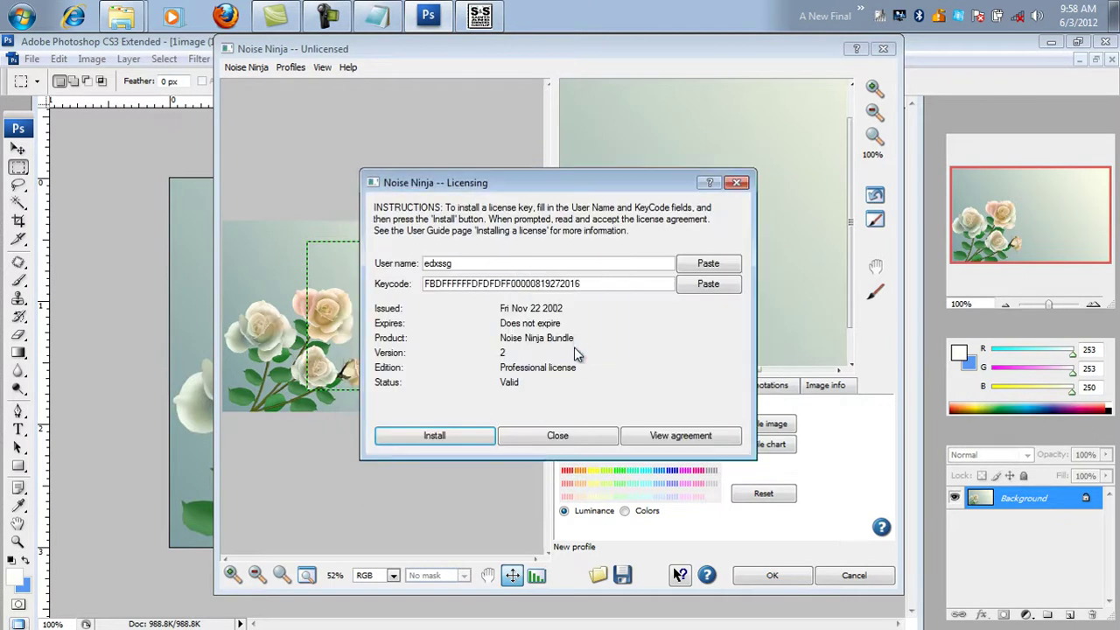
{"action": "left_click", "coordinate": [557, 435]}
Step: Look over Noise Ninja's options and preview, then cancel the filter without applying
{"action": "left_click", "coordinate": [246, 70]}
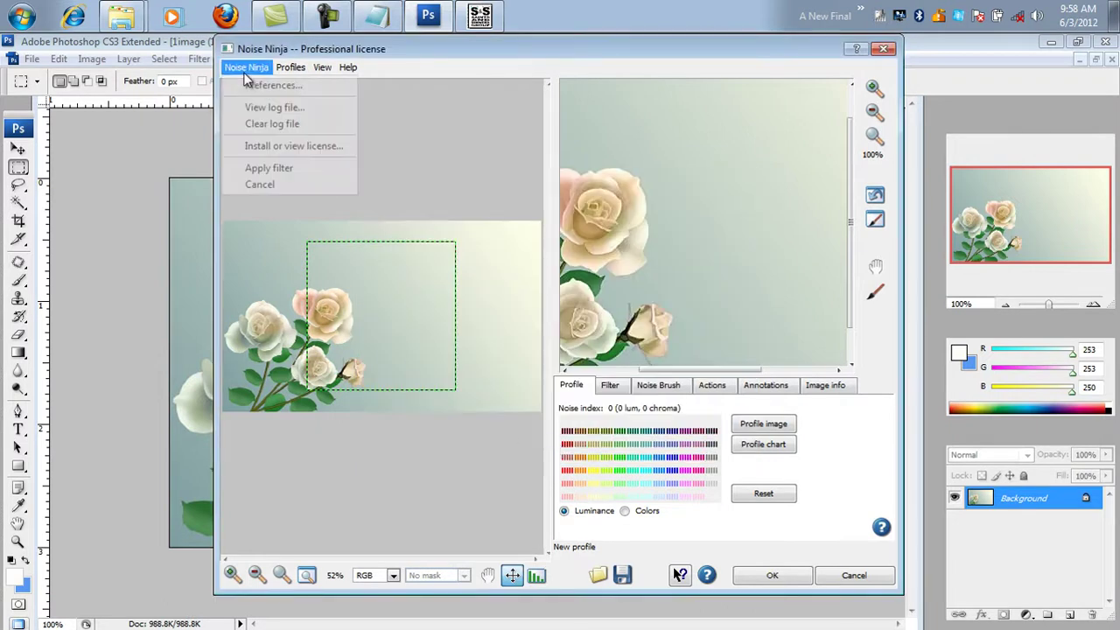
{"action": "left_click", "coordinate": [437, 186]}
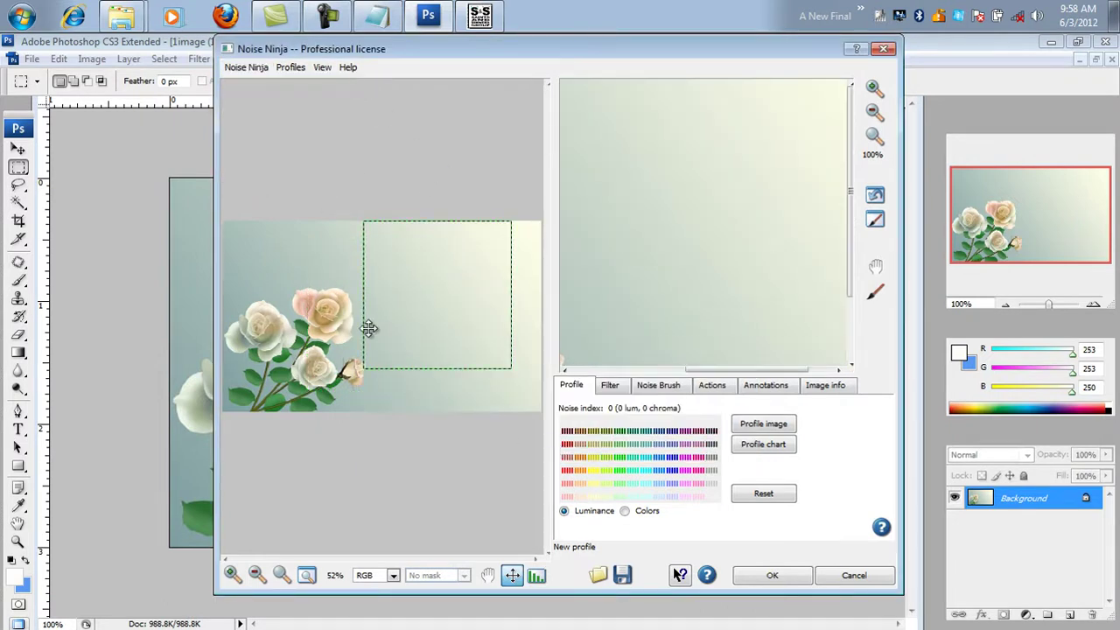
{"action": "left_click_drag", "start_coordinate": [369, 328], "coordinate": [366, 385]}
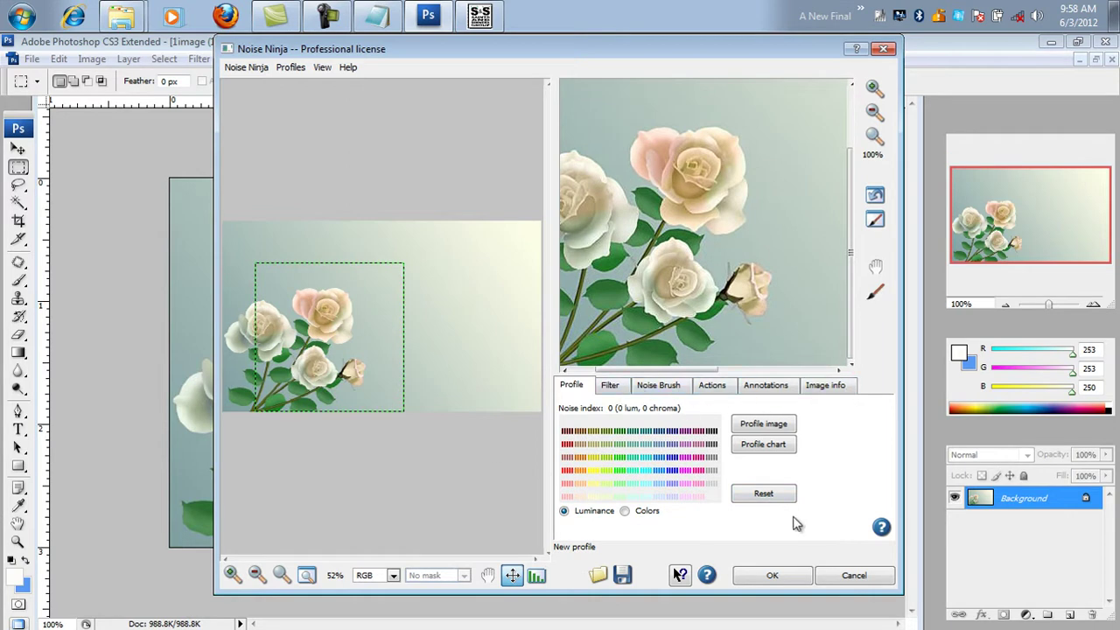
{"action": "left_click", "coordinate": [865, 575]}
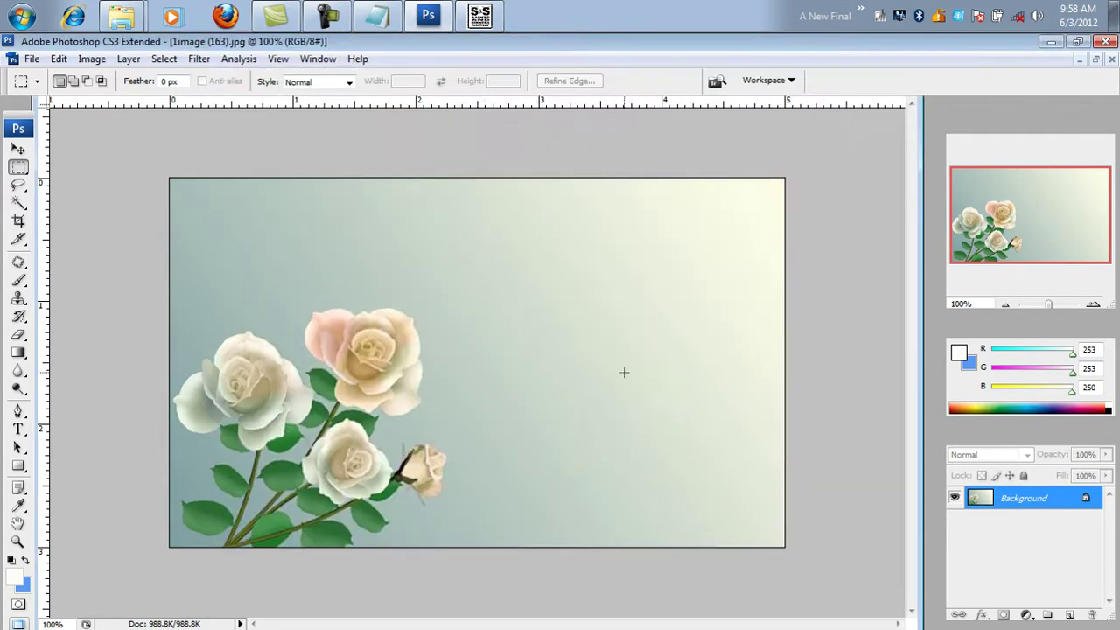
Step: Confirm Noise Ninja appears in the Filter menu, then quit Photoshop and exit the key generator
{"action": "left_click", "coordinate": [198, 59]}
{"action": "mouse_move", "coordinate": [227, 435]}
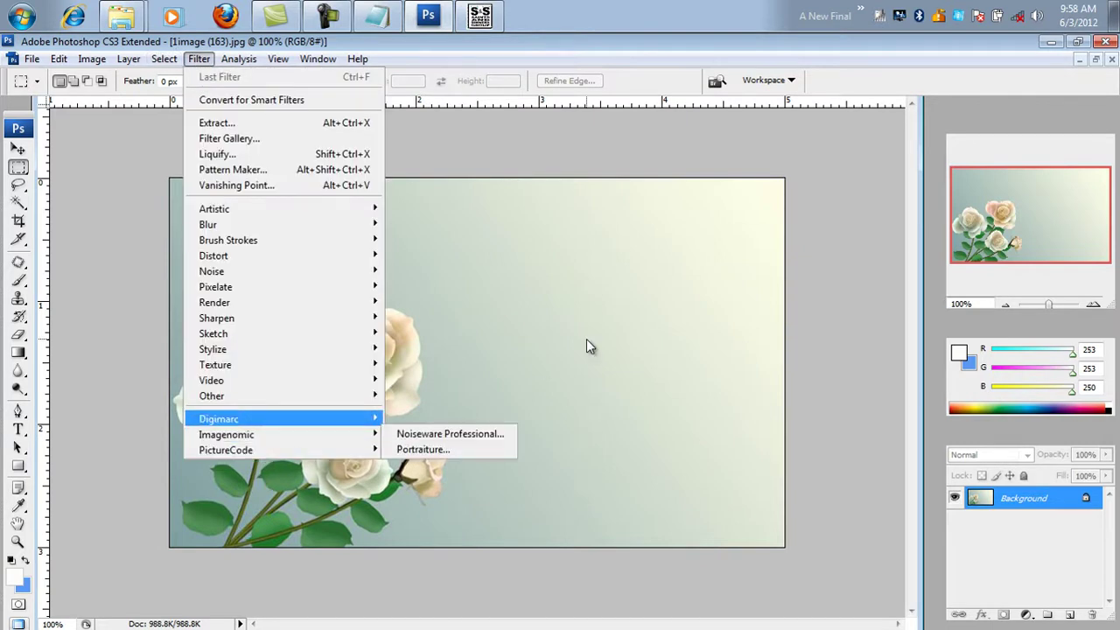
{"action": "left_click", "coordinate": [586, 339]}
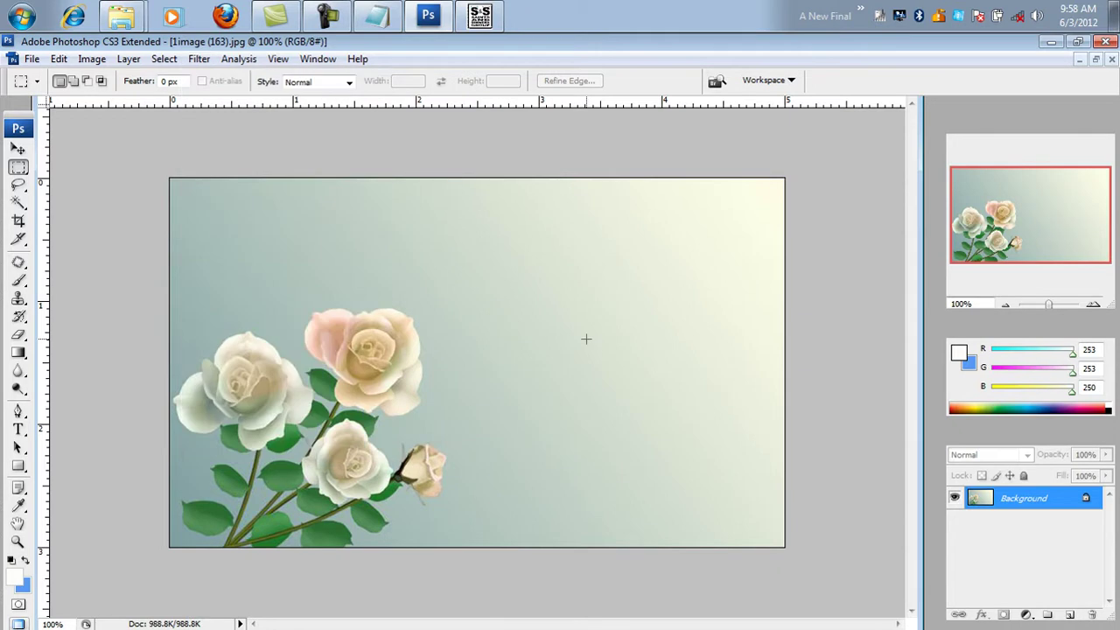
{"action": "left_click", "coordinate": [1110, 43]}
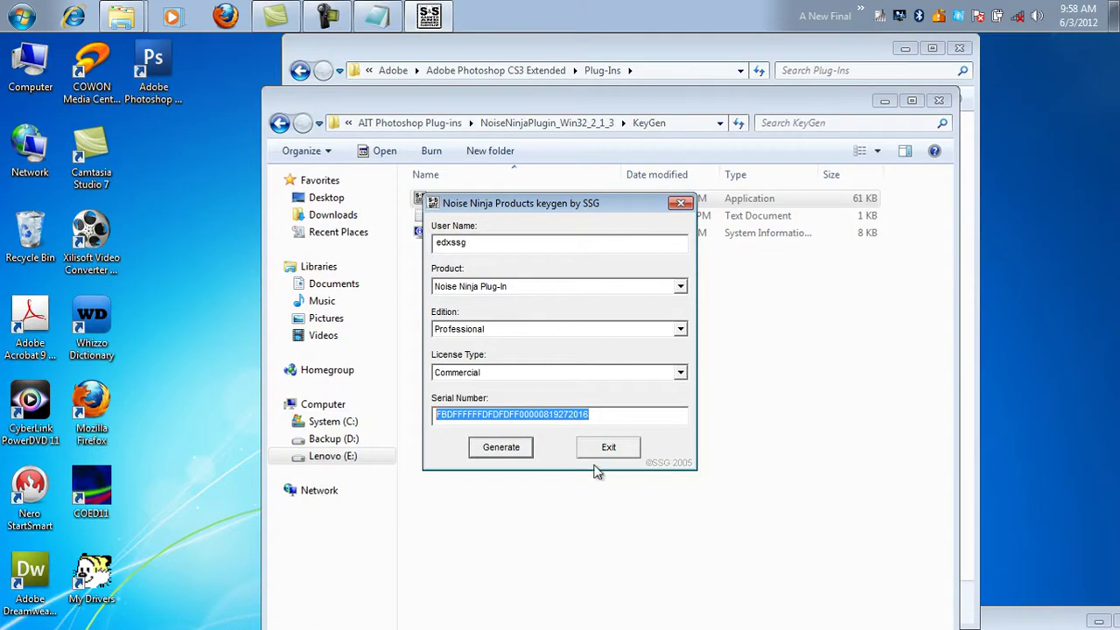
{"action": "left_click", "coordinate": [608, 447]}
Step: Archive the NoiseNinjaPlugin_Win32_2_1_3 and NOISEWARE folders as RAR files in AIT Photoshop Plug-ins
{"action": "left_click", "coordinate": [280, 123]}
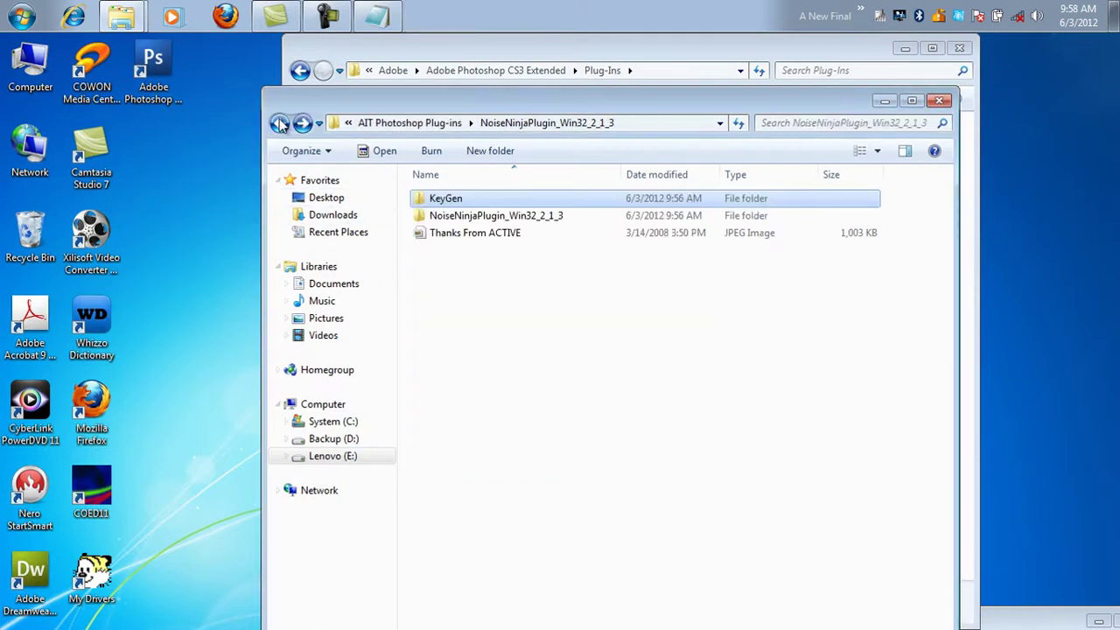
{"action": "left_click", "coordinate": [280, 123]}
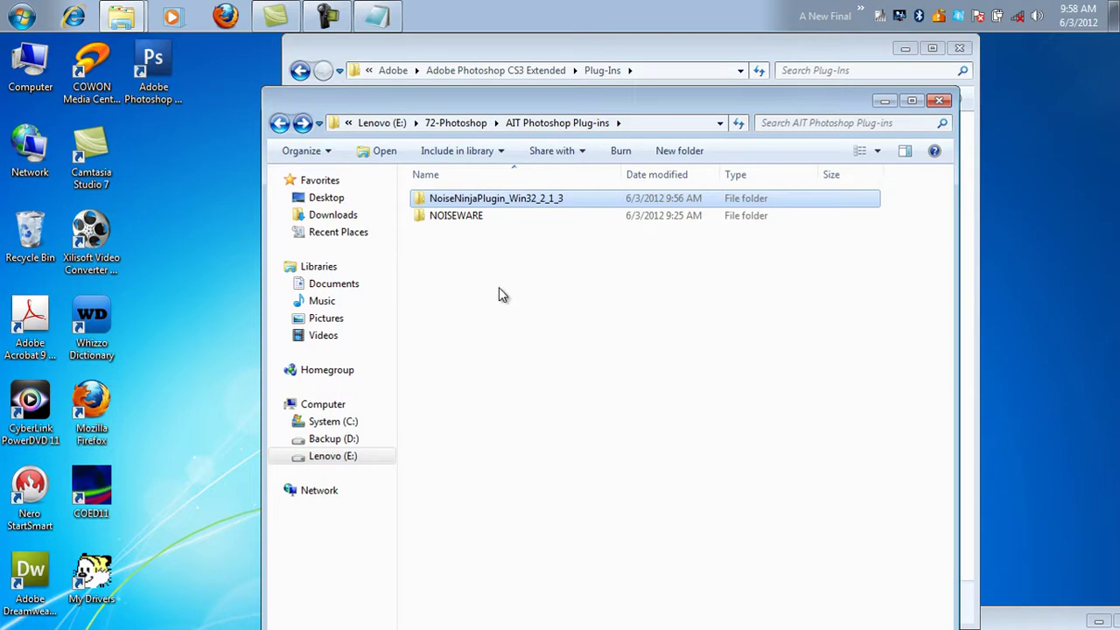
{"action": "right_click", "coordinate": [450, 201]}
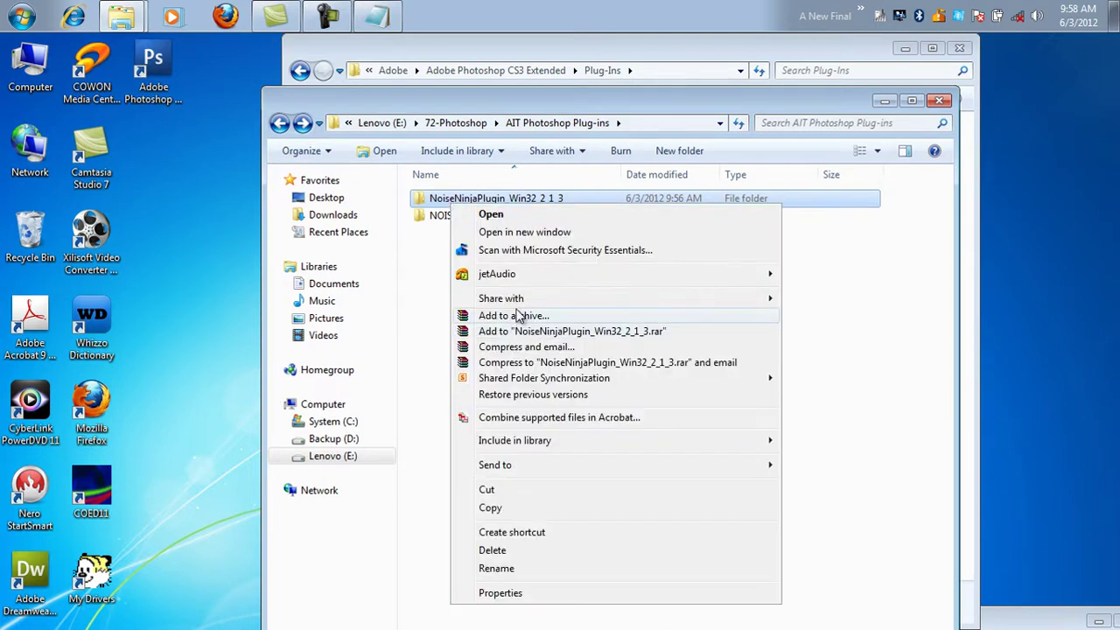
{"action": "left_click", "coordinate": [519, 331]}
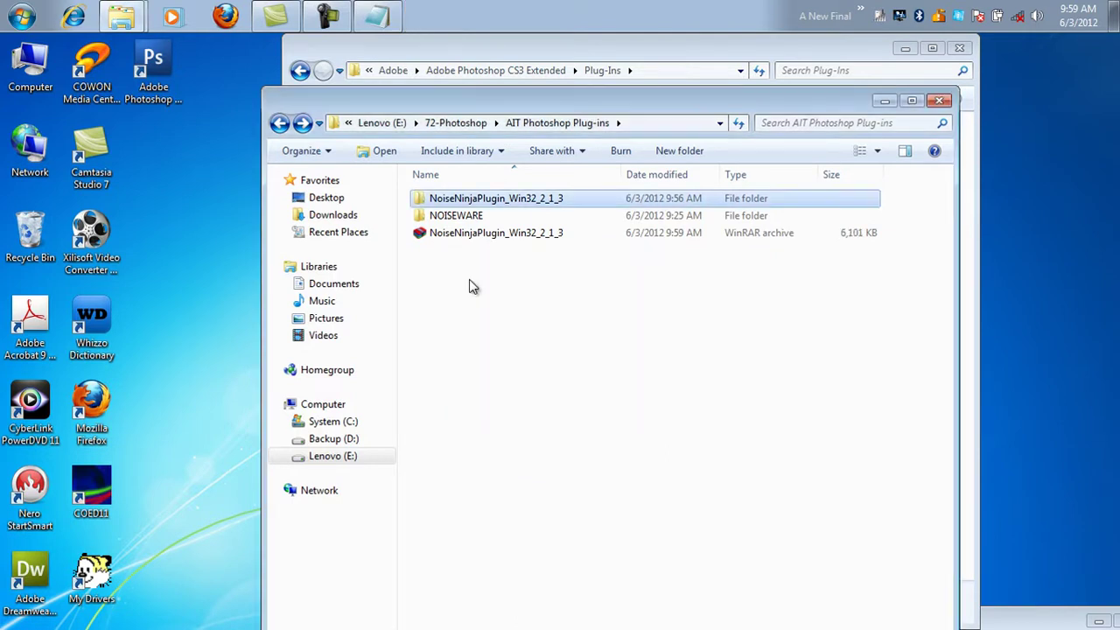
{"action": "right_click", "coordinate": [464, 216]}
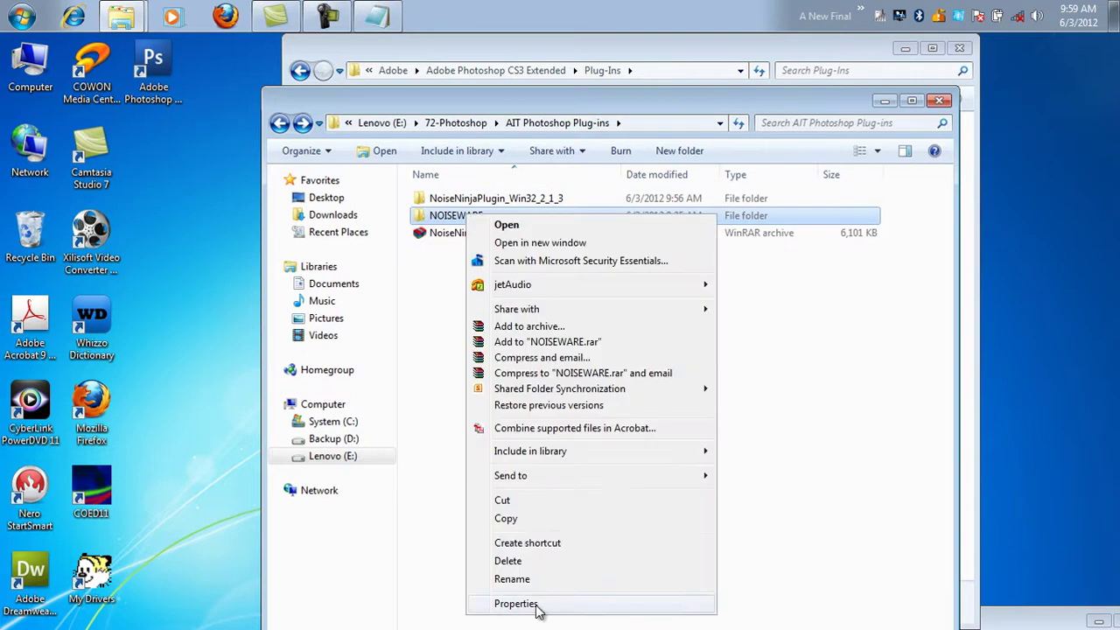
{"action": "left_click", "coordinate": [525, 342]}
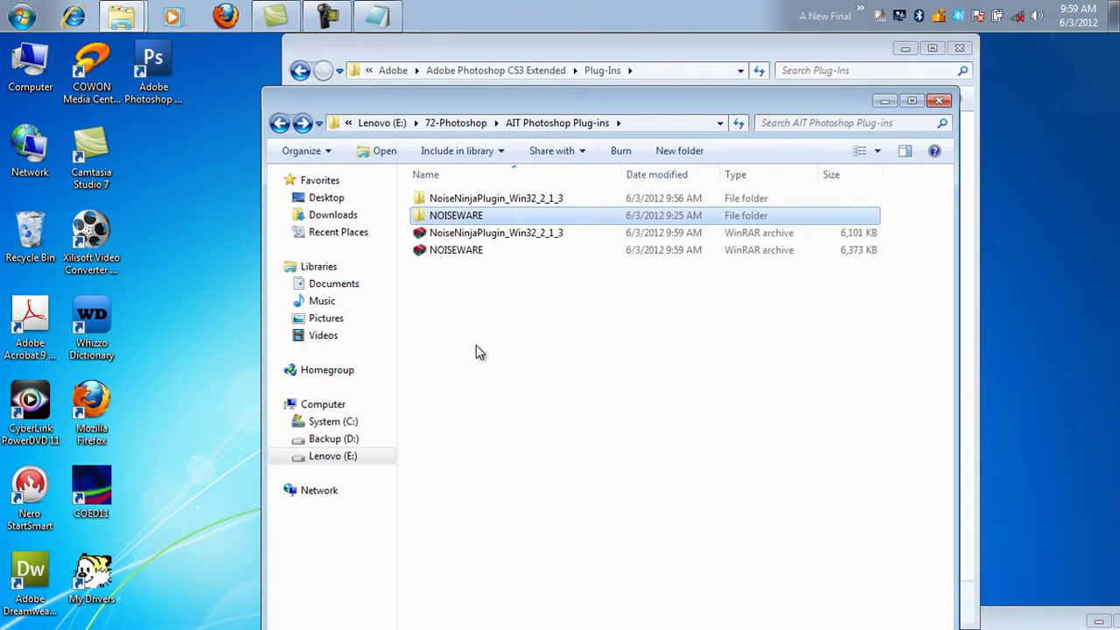
{"action": "mouse_move", "coordinate": [503, 111]}
{"action": "left_mouse_down"}
{"action": "mouse_move", "coordinate": [593, 320]}
{"action": "mouse_move", "coordinate": [570, 311]}
{"action": "left_mouse_up"}
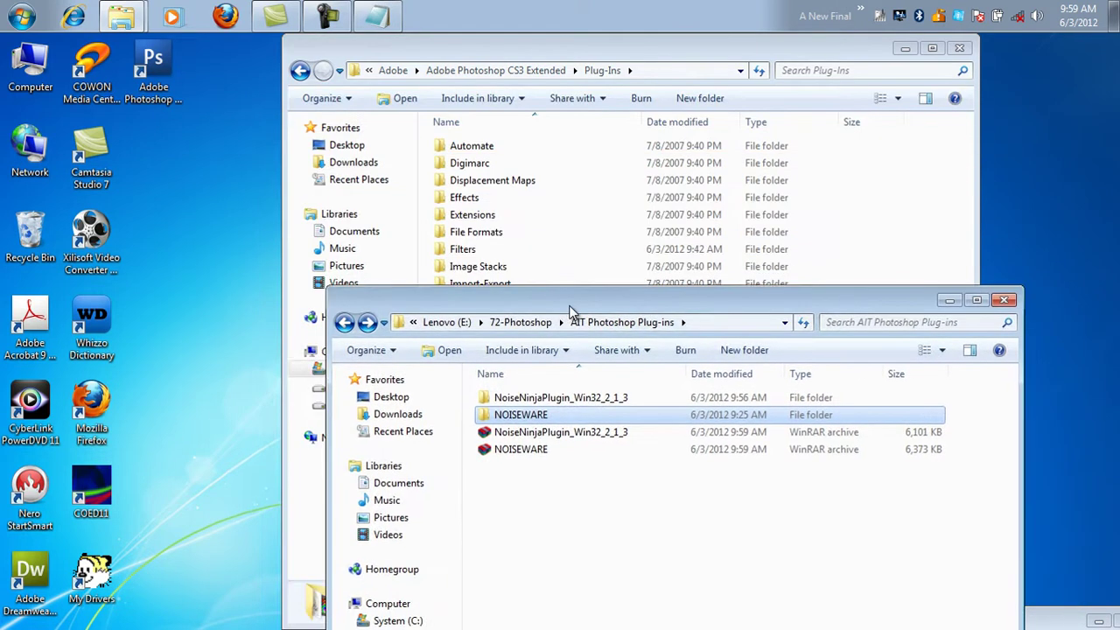
Step: Go back to 72-Photoshop and launch fo-ec4 from Photoshop Plugin > eye candy 4000
{"action": "left_click", "coordinate": [345, 323]}
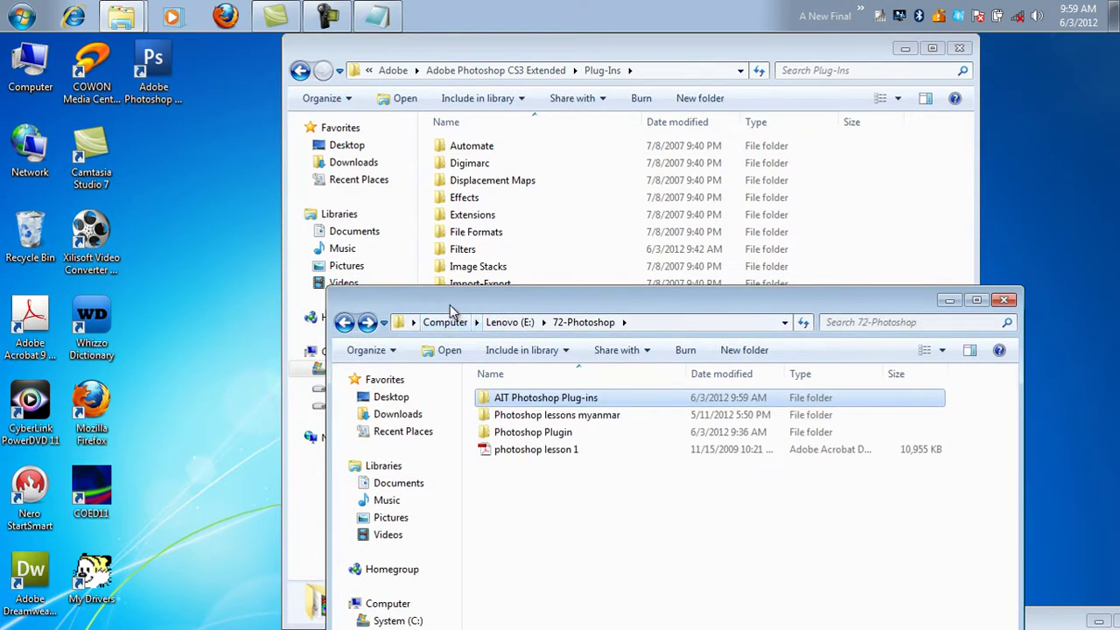
{"action": "left_click_drag", "start_coordinate": [449, 306], "coordinate": [449, 219]}
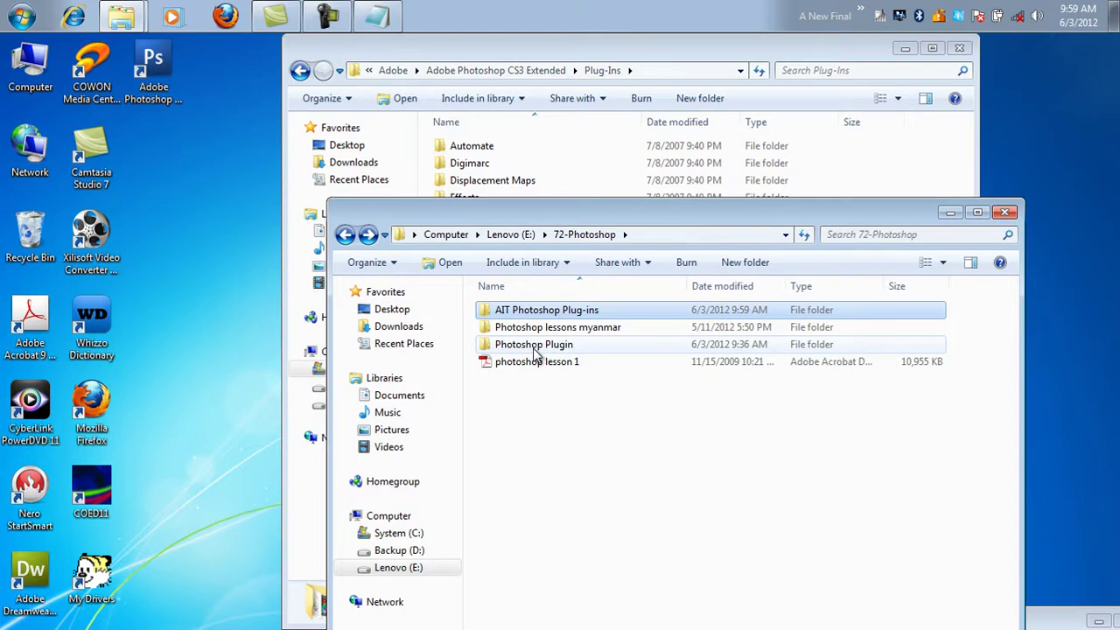
{"action": "double_click", "coordinate": [535, 345]}
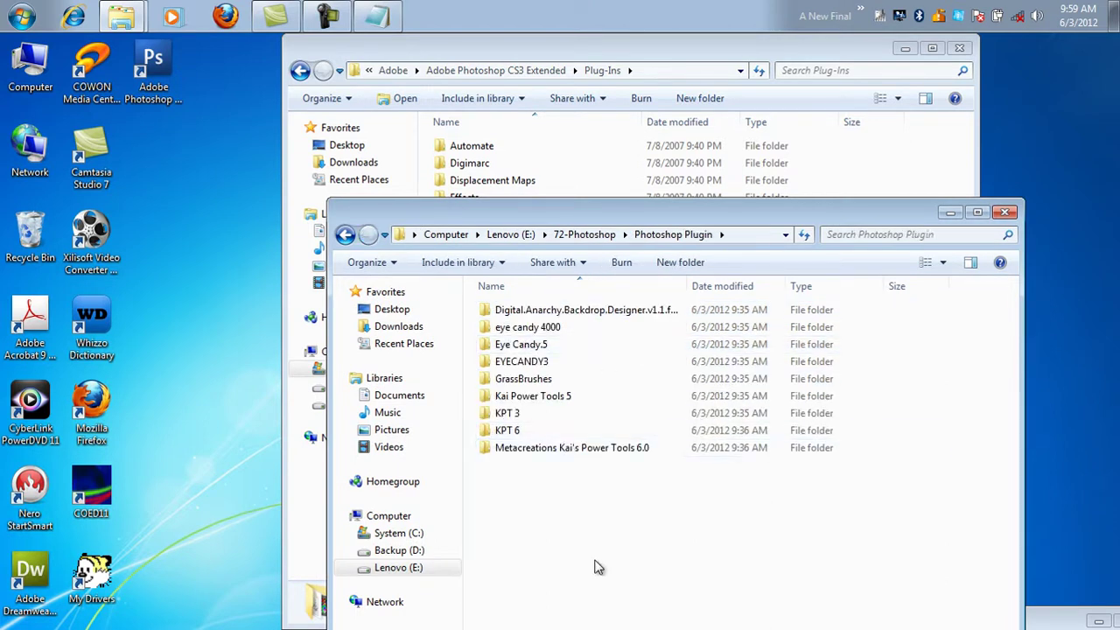
{"action": "double_click", "coordinate": [538, 331]}
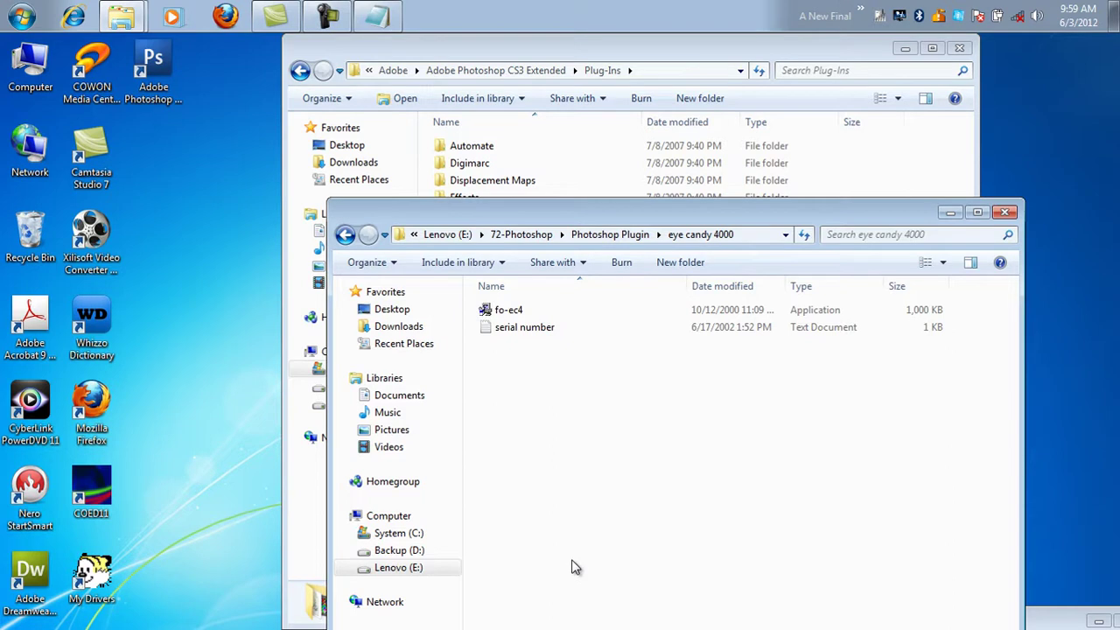
{"action": "double_click", "coordinate": [505, 311]}
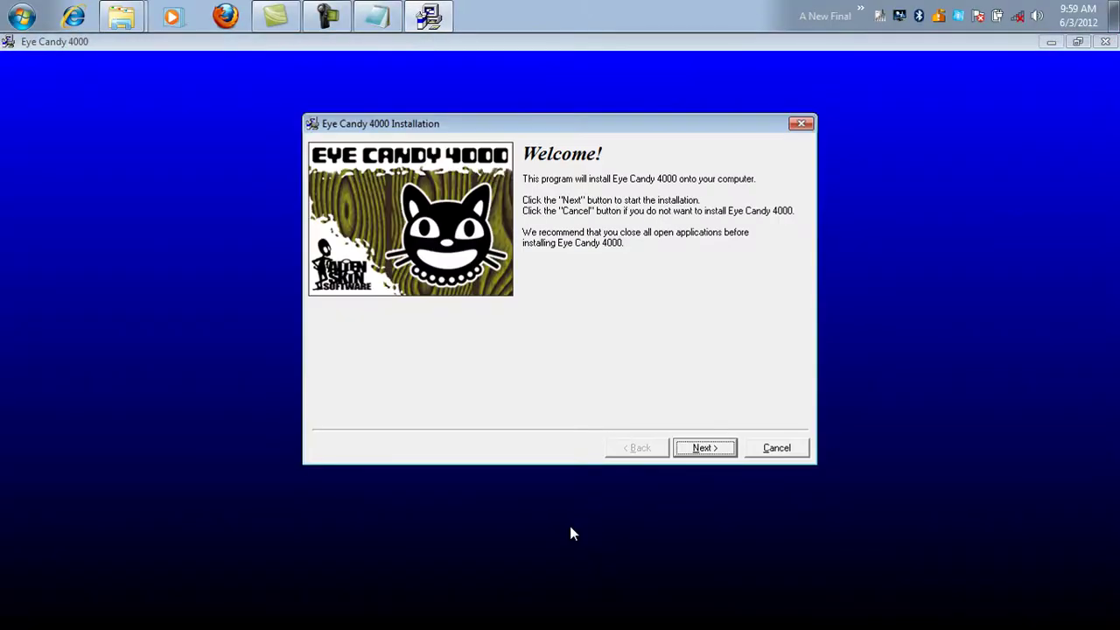
Step: Advance the Eye Candy 4000 installer past the welcome, license agreement and Read Me pages
{"action": "left_click", "coordinate": [701, 450]}
{"action": "left_click", "coordinate": [701, 449]}
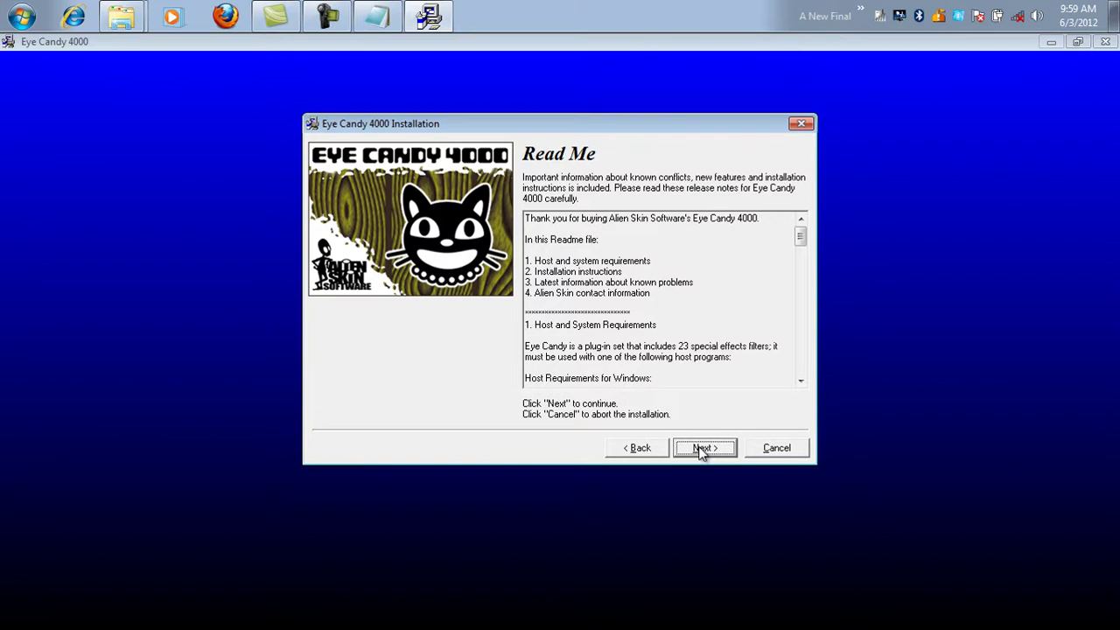
{"action": "left_click", "coordinate": [701, 449]}
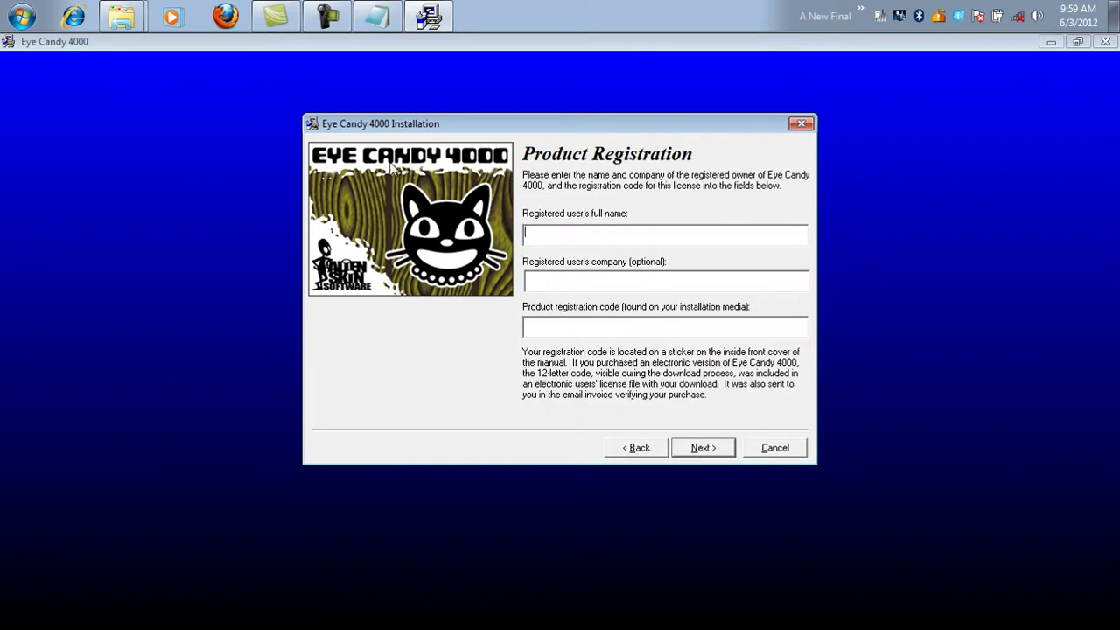
Step: Open the serial number text file, select its registration code, and return to the registration form
{"action": "left_click", "coordinate": [377, 17]}
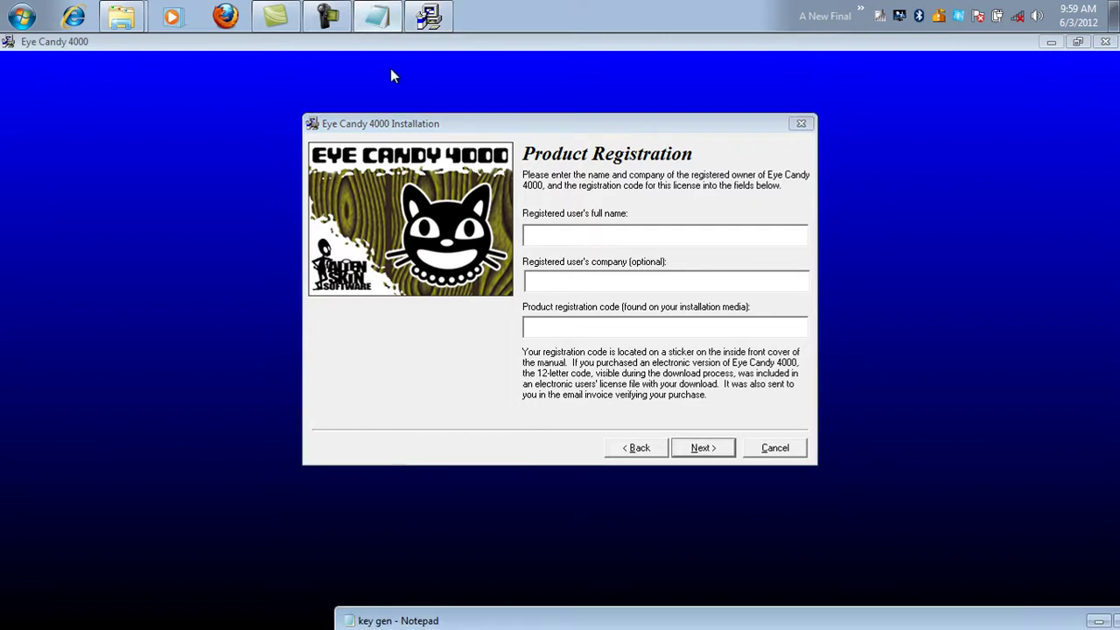
{"action": "left_click_drag", "start_coordinate": [609, 623], "coordinate": [523, 241]}
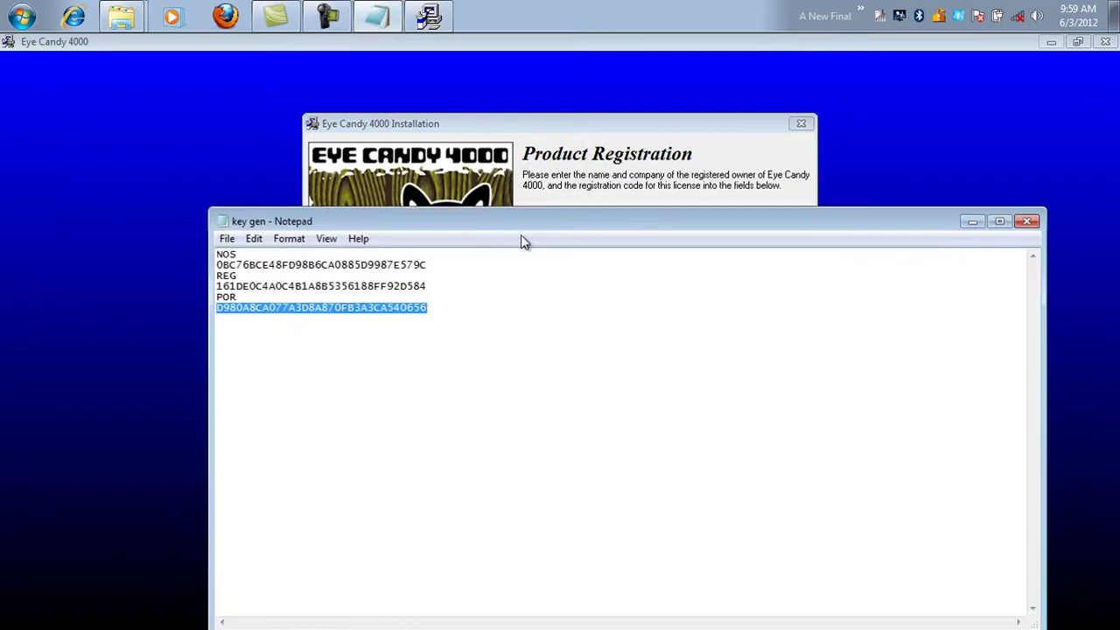
{"action": "left_click", "coordinate": [1027, 221]}
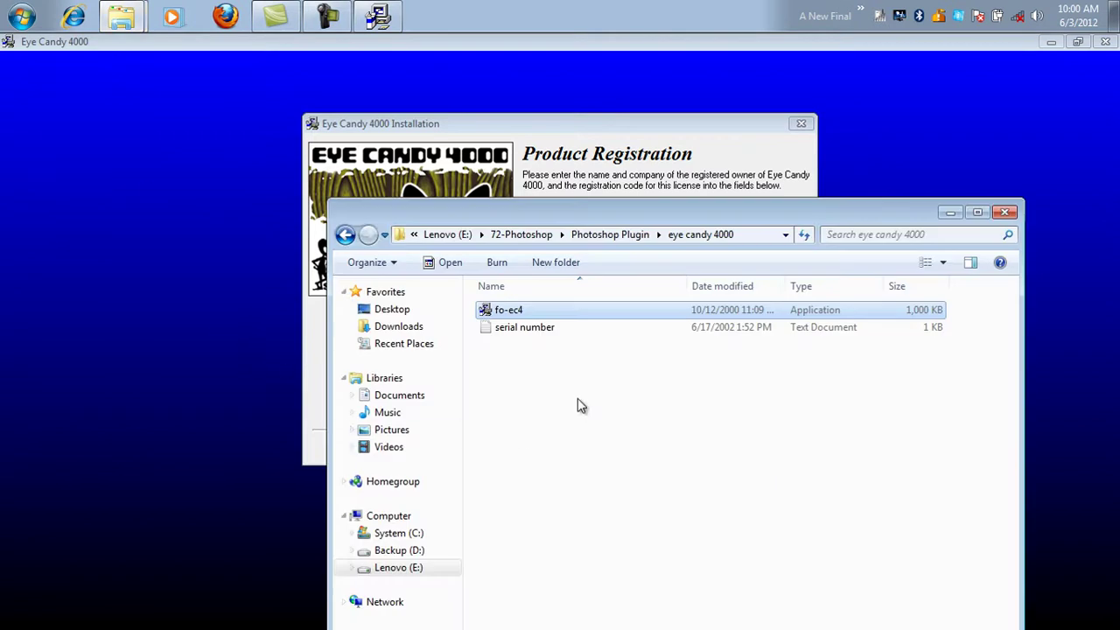
{"action": "double_click", "coordinate": [525, 327]}
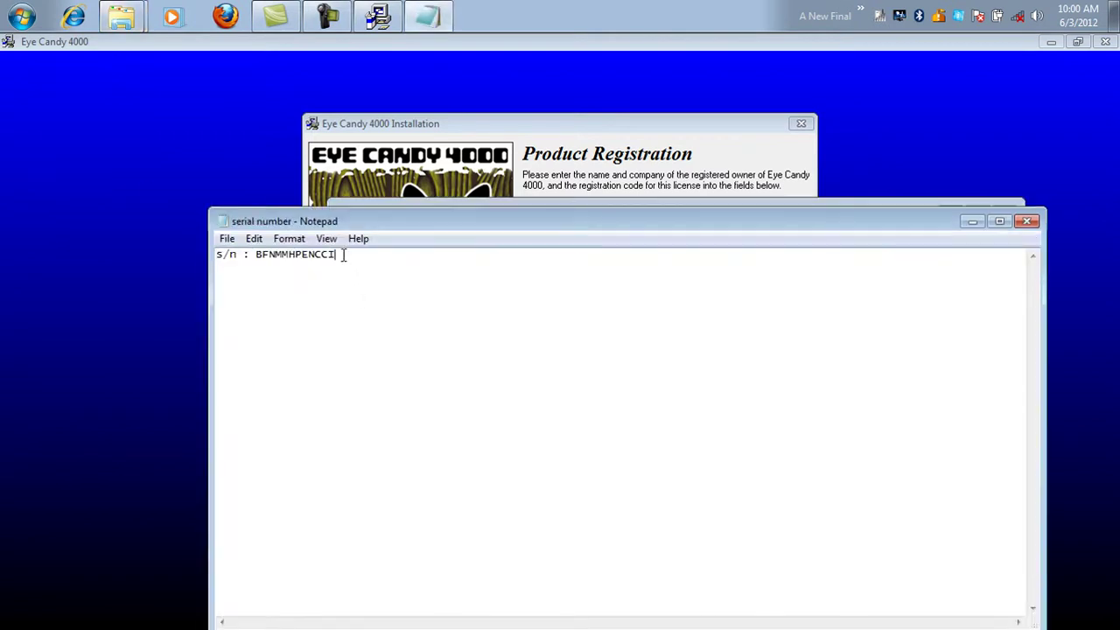
{"action": "left_click_drag", "start_coordinate": [344, 254], "coordinate": [253, 254]}
{"action": "key", "text": "ctrl+c"}
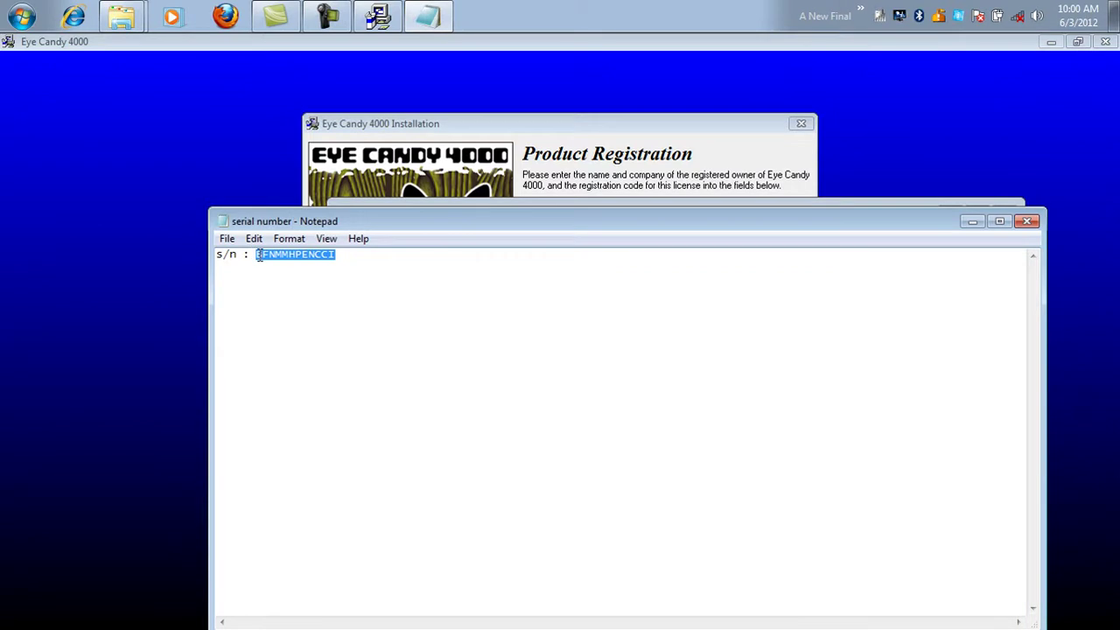
{"action": "left_click_drag", "start_coordinate": [430, 221], "coordinate": [205, 426]}
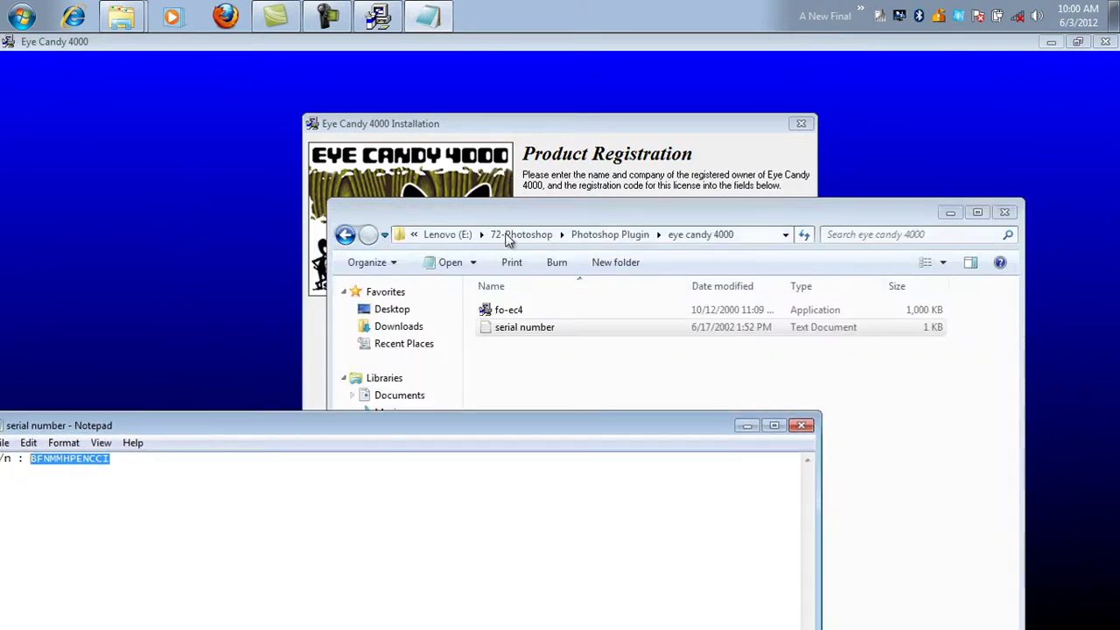
{"action": "left_click", "coordinate": [512, 132]}
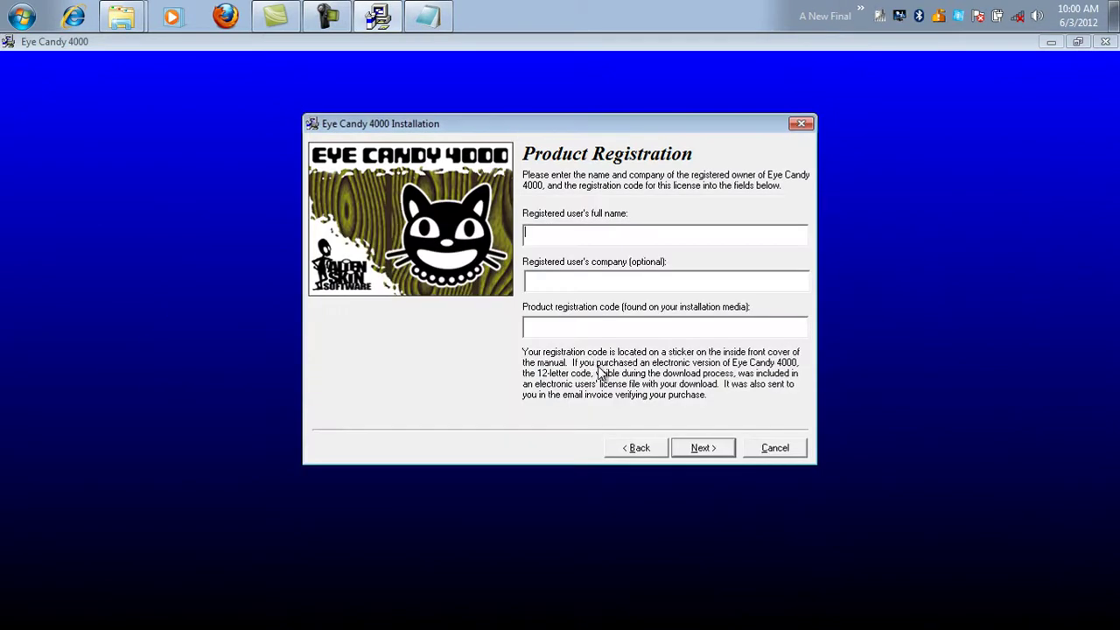
Step: Paste the copied code into the registration code field and continue to destination selection
{"action": "left_click", "coordinate": [535, 325]}
{"action": "key", "text": "ctrl+v"}
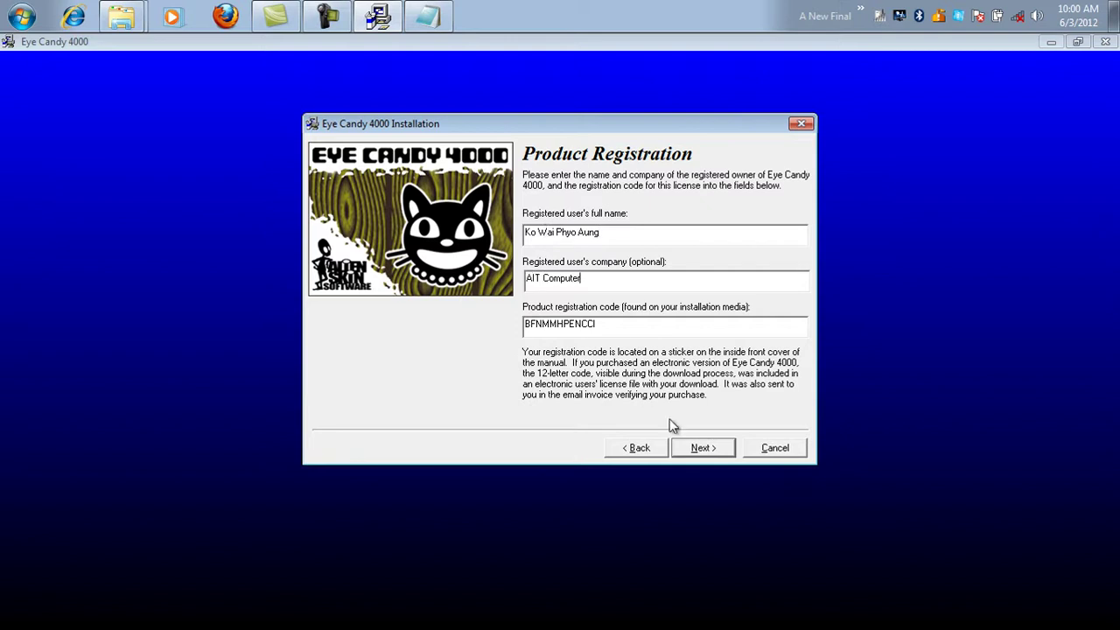
{"action": "left_click", "coordinate": [713, 457]}
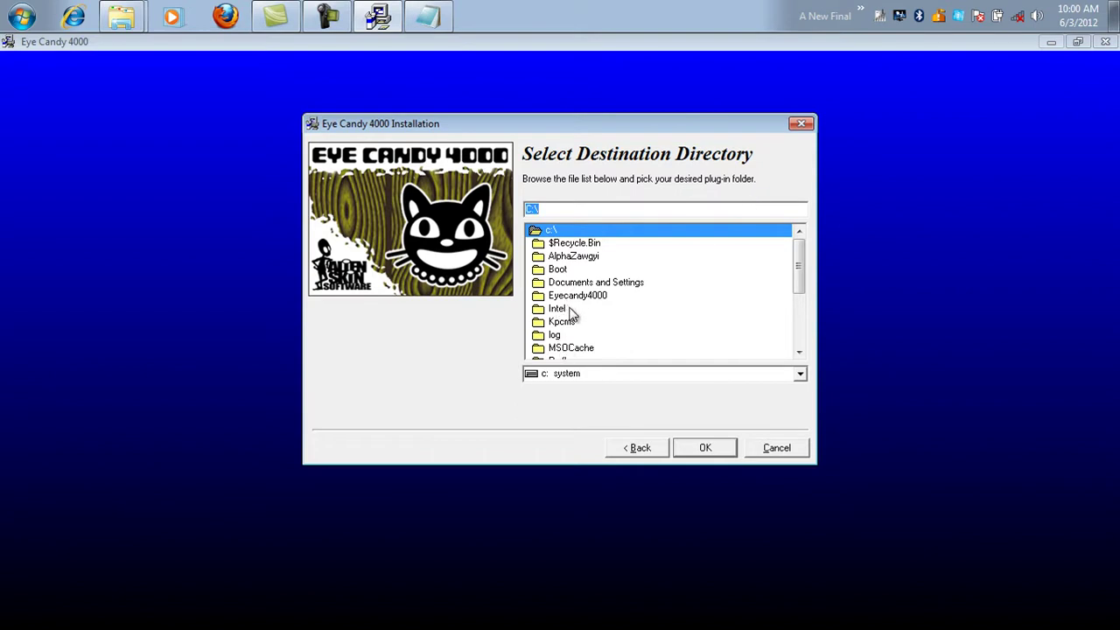
Step: Install Eye Candy 4000 into Adobe Photoshop CS3 Extended's Plug-Ins folder and finish without online registration
{"action": "left_click_drag", "start_coordinate": [800, 267], "coordinate": [801, 307]}
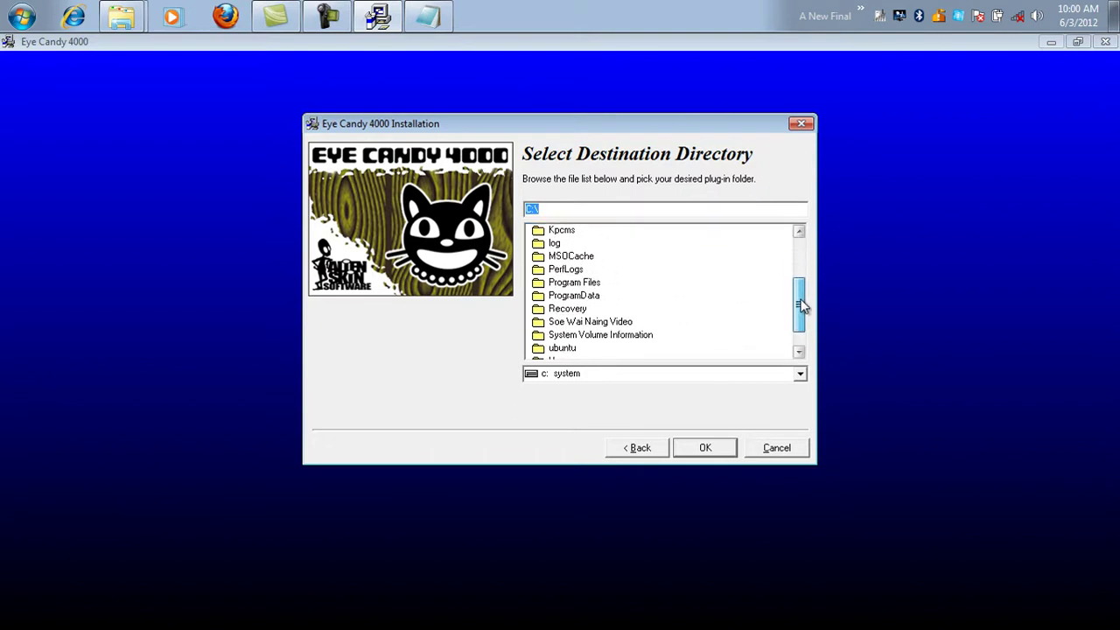
{"action": "double_click", "coordinate": [582, 282]}
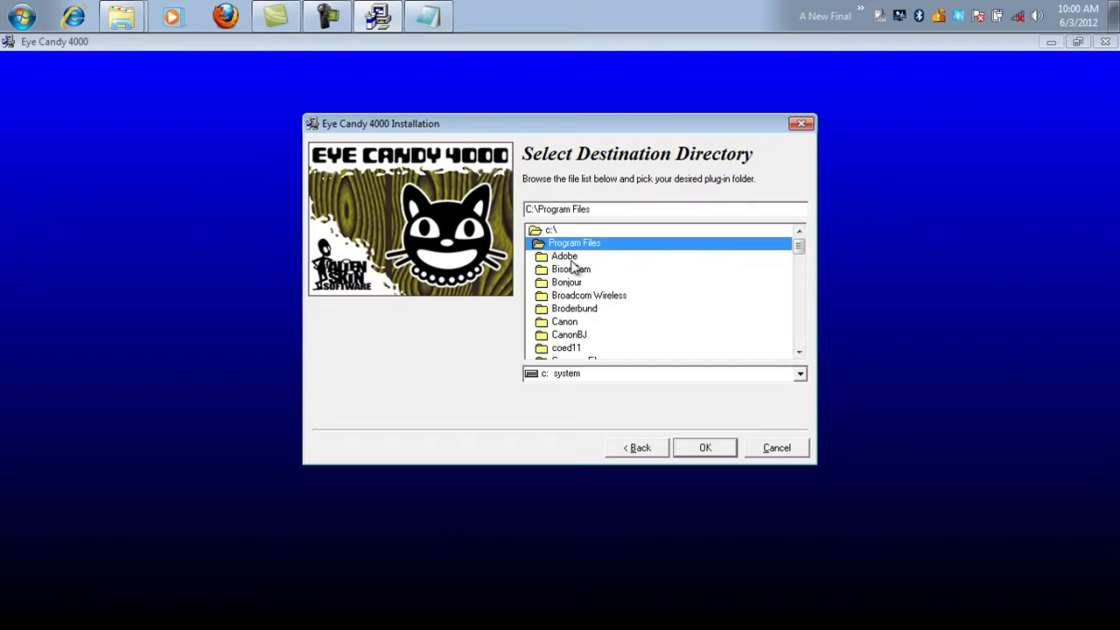
{"action": "double_click", "coordinate": [571, 257]}
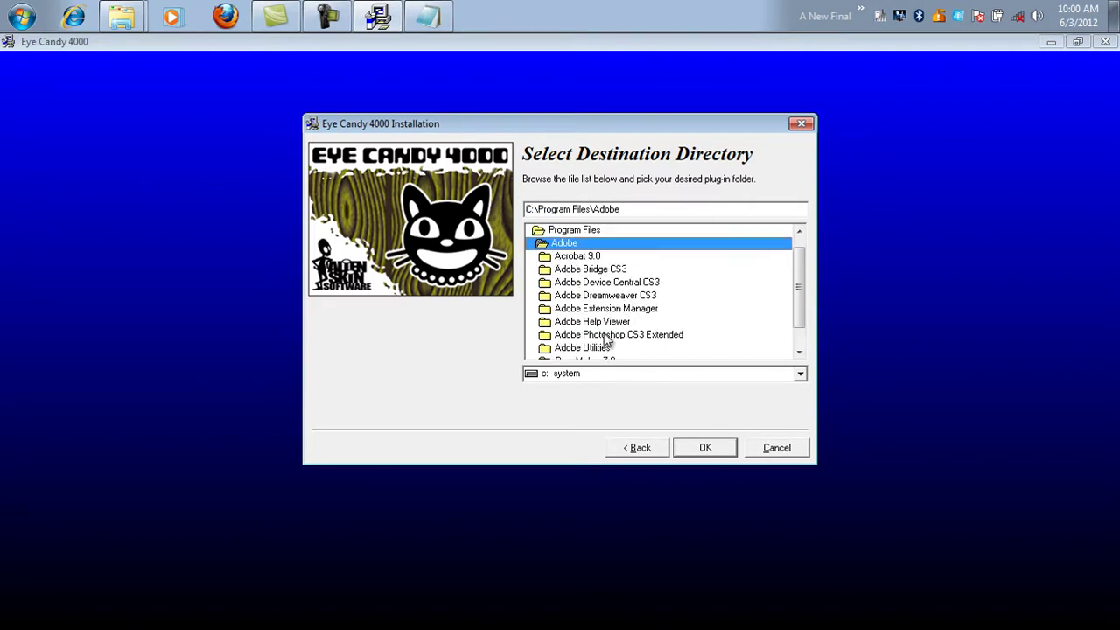
{"action": "double_click", "coordinate": [607, 335]}
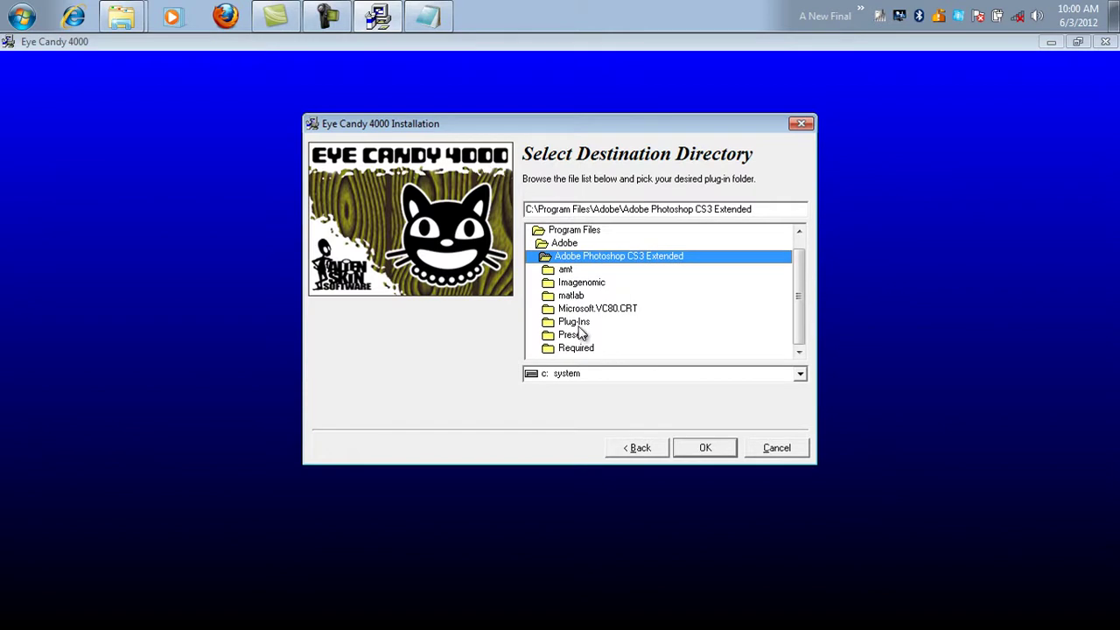
{"action": "left_click", "coordinate": [578, 323]}
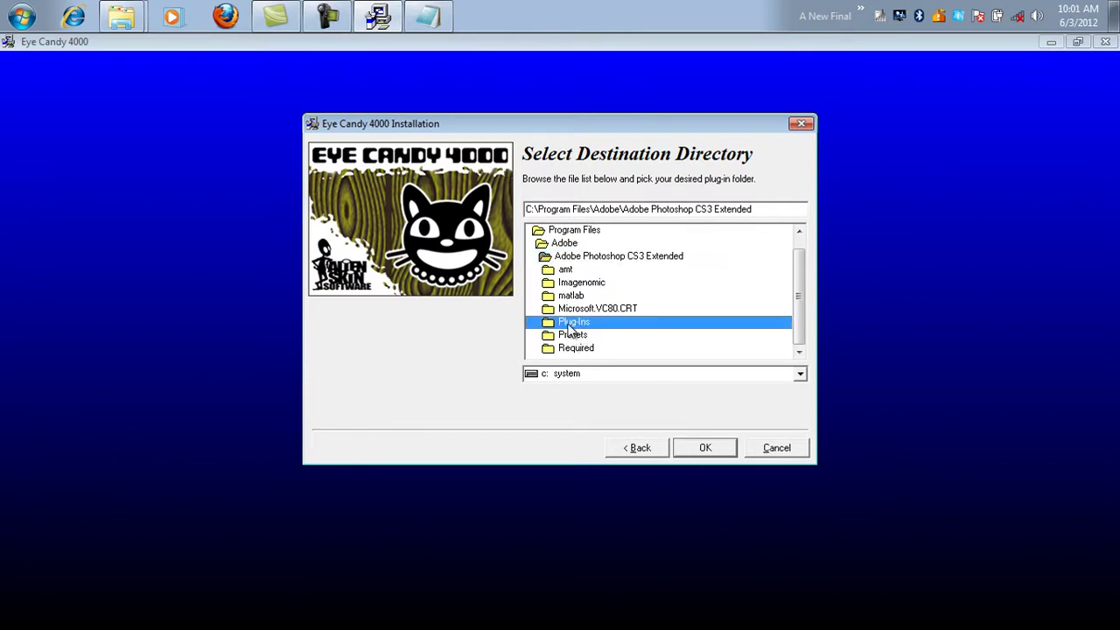
{"action": "left_click", "coordinate": [701, 446]}
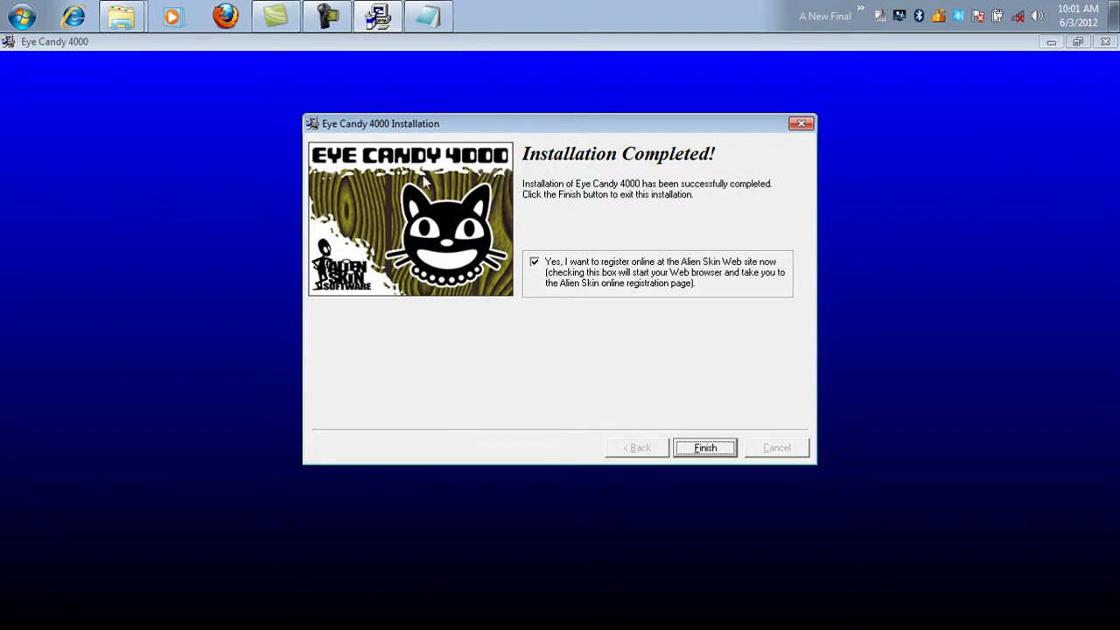
{"action": "left_click", "coordinate": [535, 261]}
{"action": "left_click", "coordinate": [706, 448]}
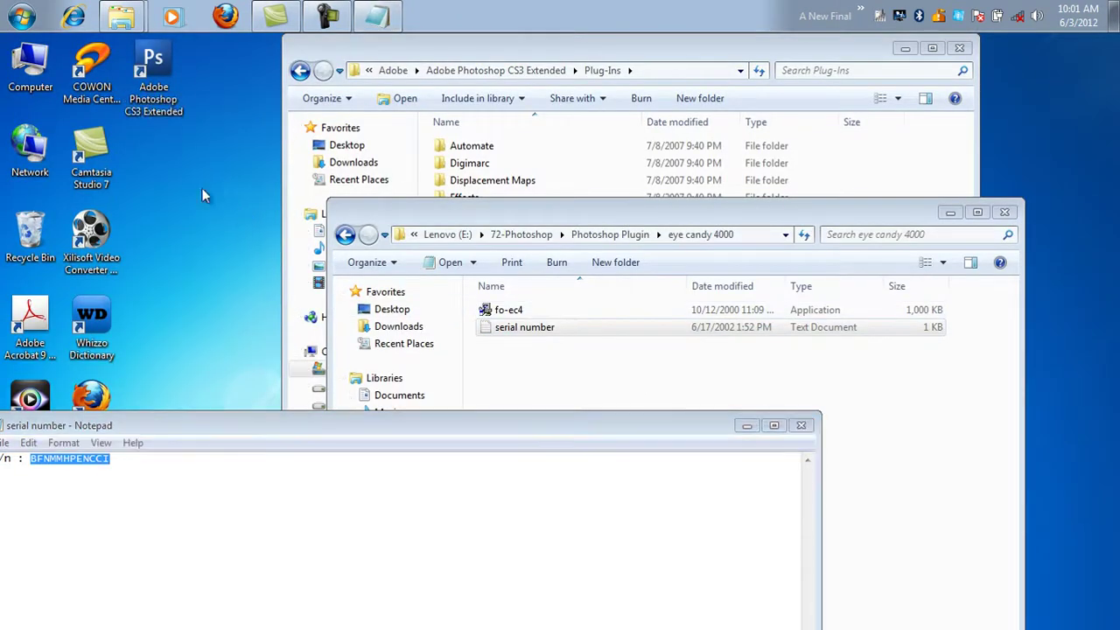
Step: Relaunch Photoshop, reopen the recent rose image, and check the Filter menu for Noiseware and Portraiture
{"action": "double_click", "coordinate": [153, 79]}
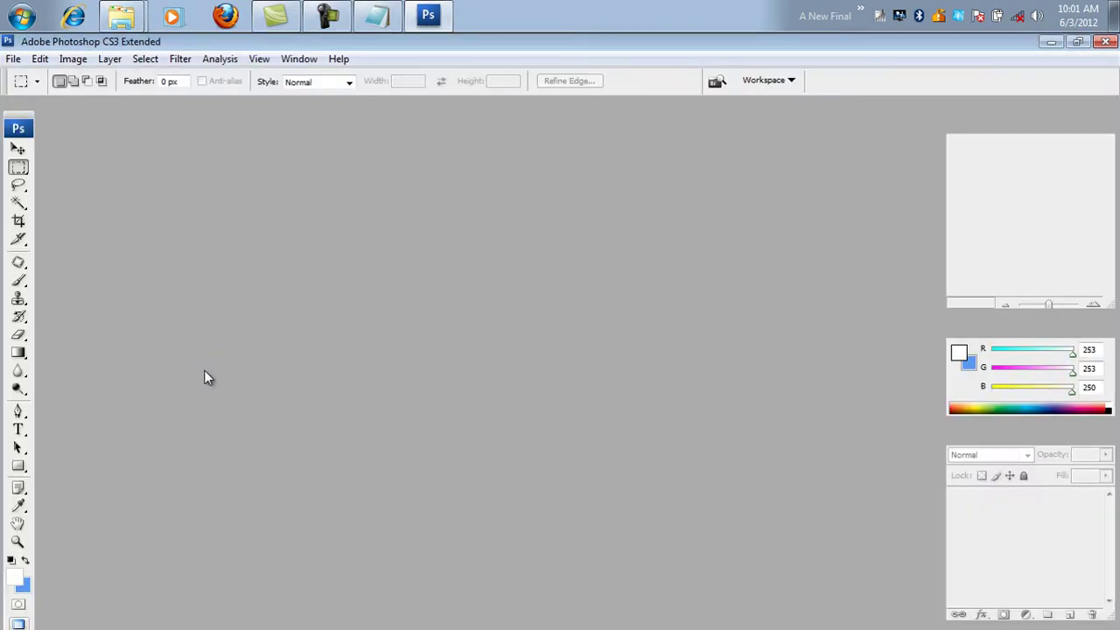
{"action": "left_click", "coordinate": [13, 59]}
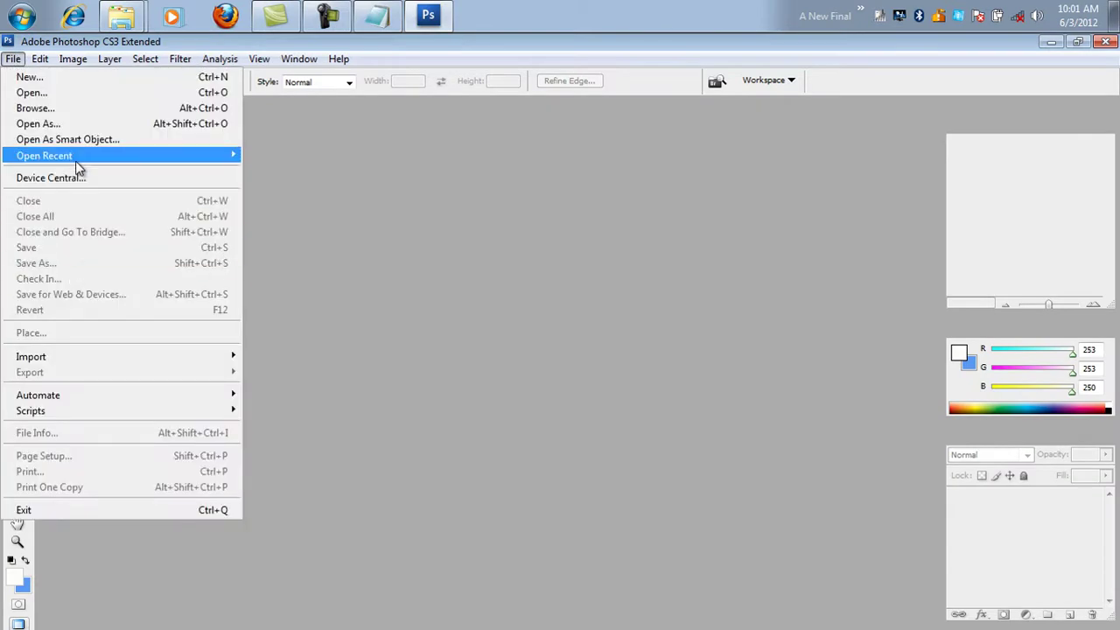
{"action": "left_click", "coordinate": [305, 151]}
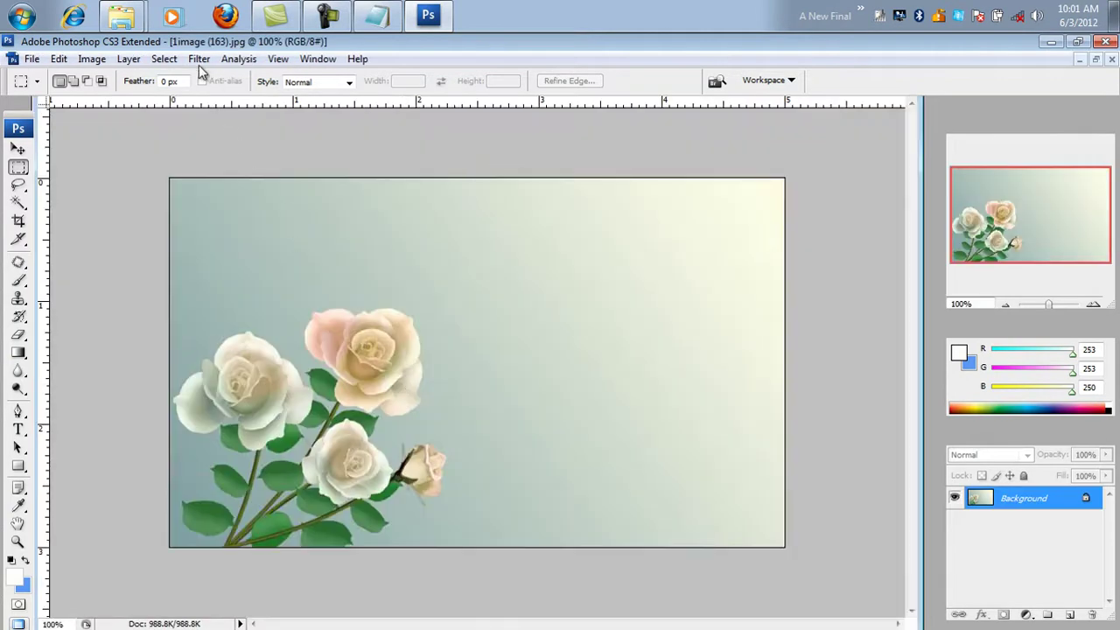
{"action": "left_click", "coordinate": [196, 59]}
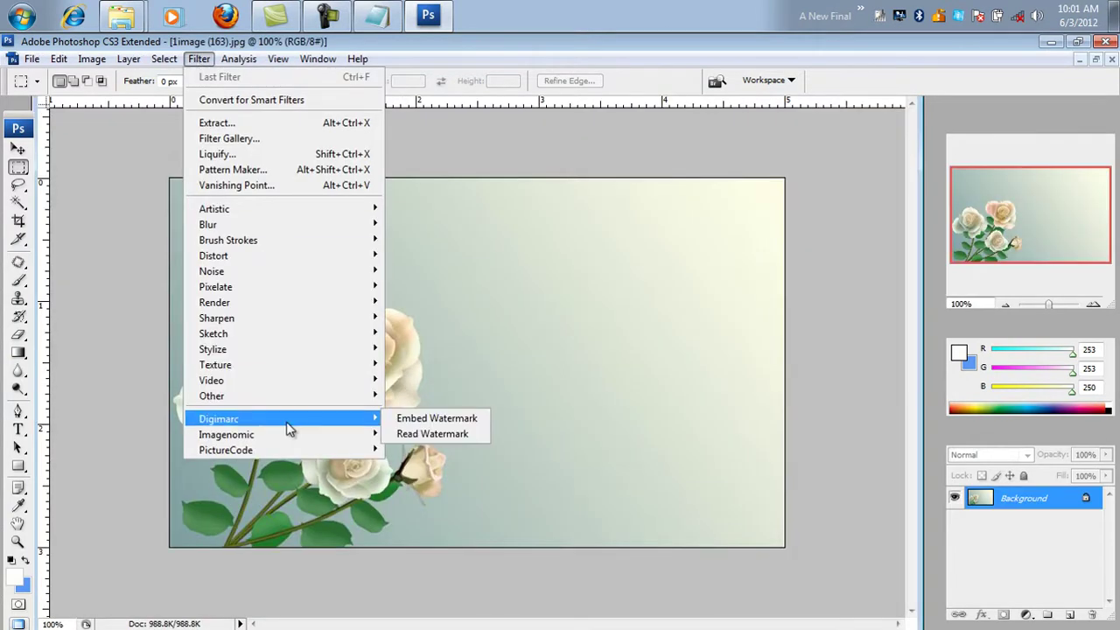
{"action": "mouse_move", "coordinate": [226, 450]}
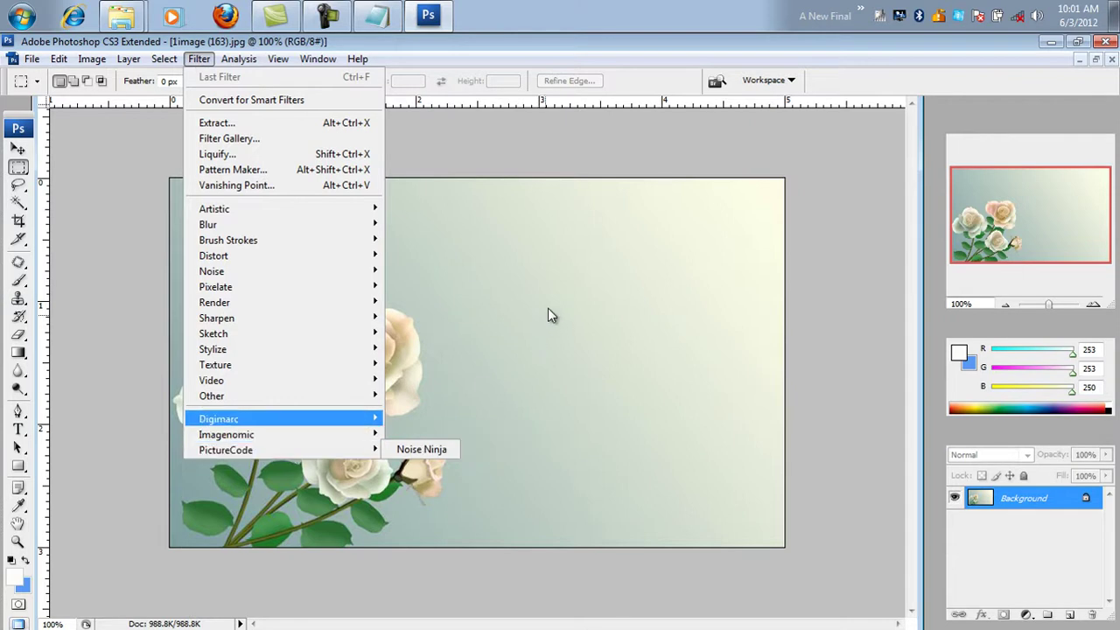
{"action": "left_click", "coordinate": [548, 309]}
Step: Minimise Photoshop and browse Explorer to C:\Program Files\Adobe\Adobe Photoshop CS3 Extended\Plug-Ins
{"action": "left_click", "coordinate": [1051, 41]}
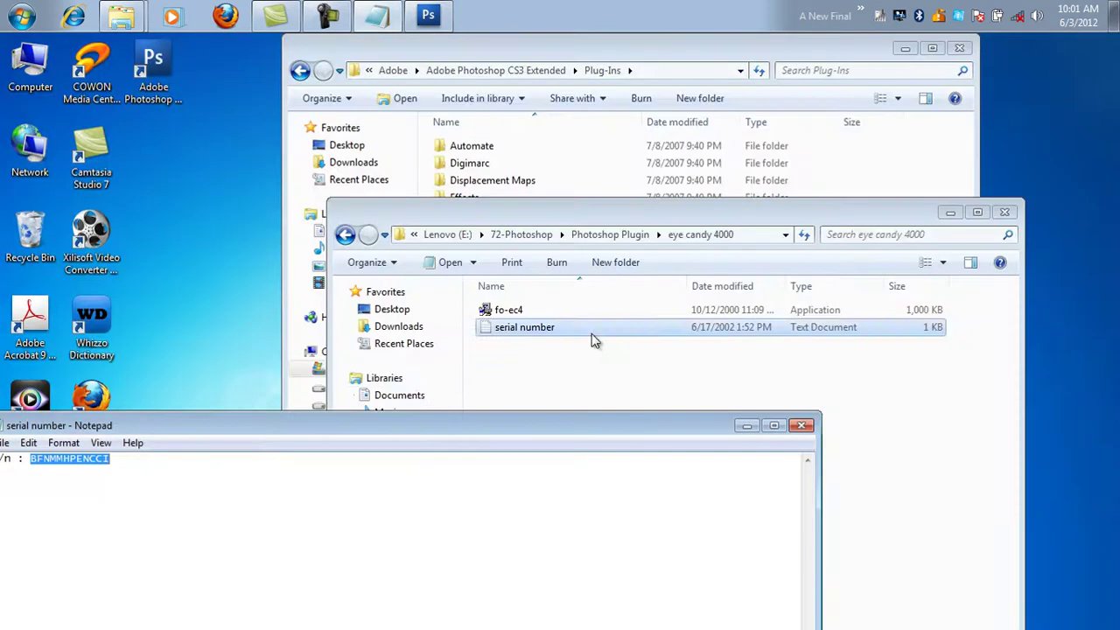
{"action": "left_click_drag", "start_coordinate": [281, 415], "coordinate": [590, 438]}
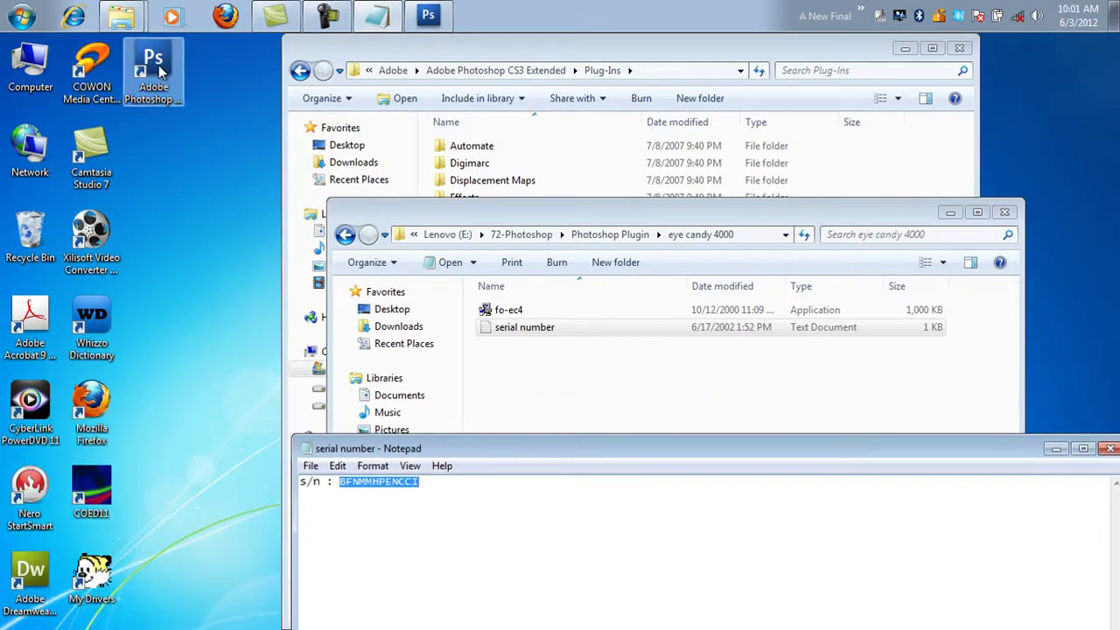
{"action": "left_click", "coordinate": [407, 55]}
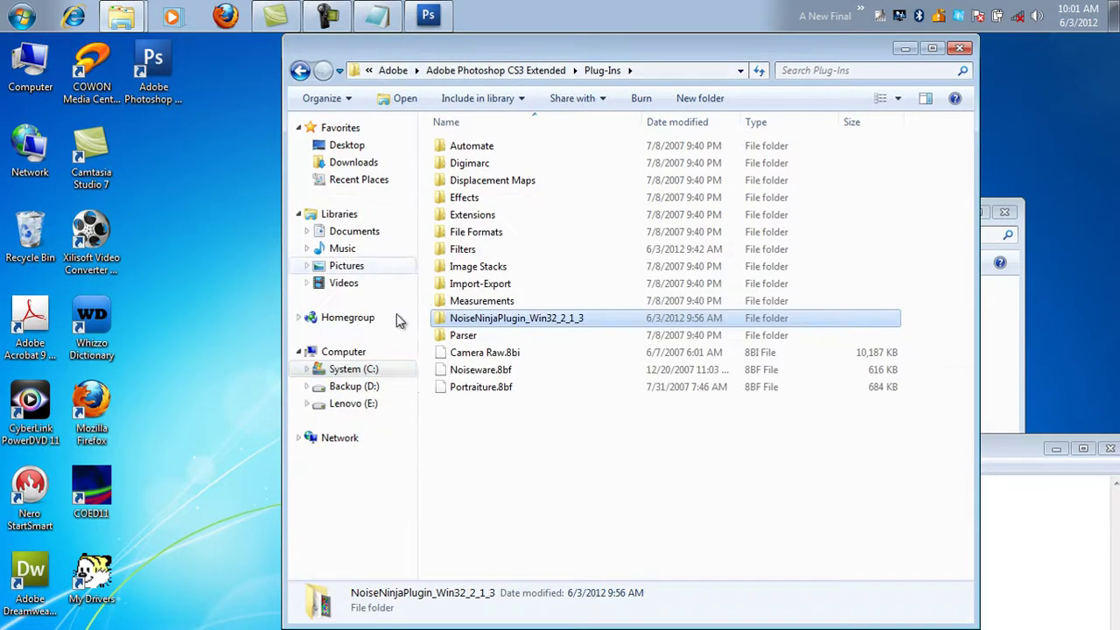
{"action": "left_click", "coordinate": [348, 371]}
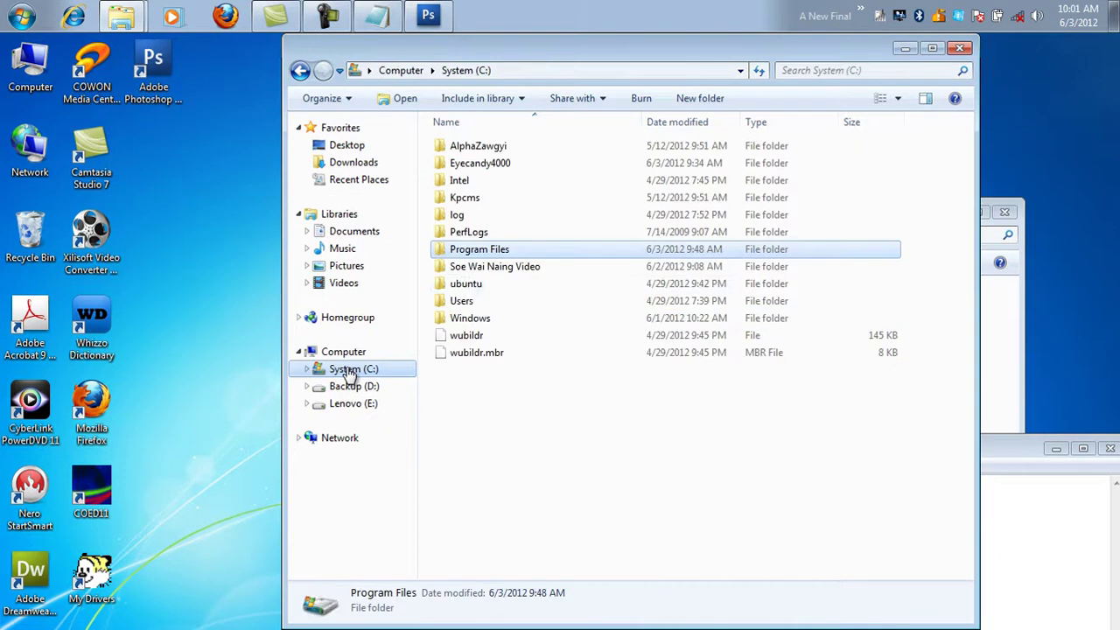
{"action": "double_click", "coordinate": [467, 252]}
{"action": "left_click", "coordinate": [467, 148]}
{"action": "double_click", "coordinate": [465, 149]}
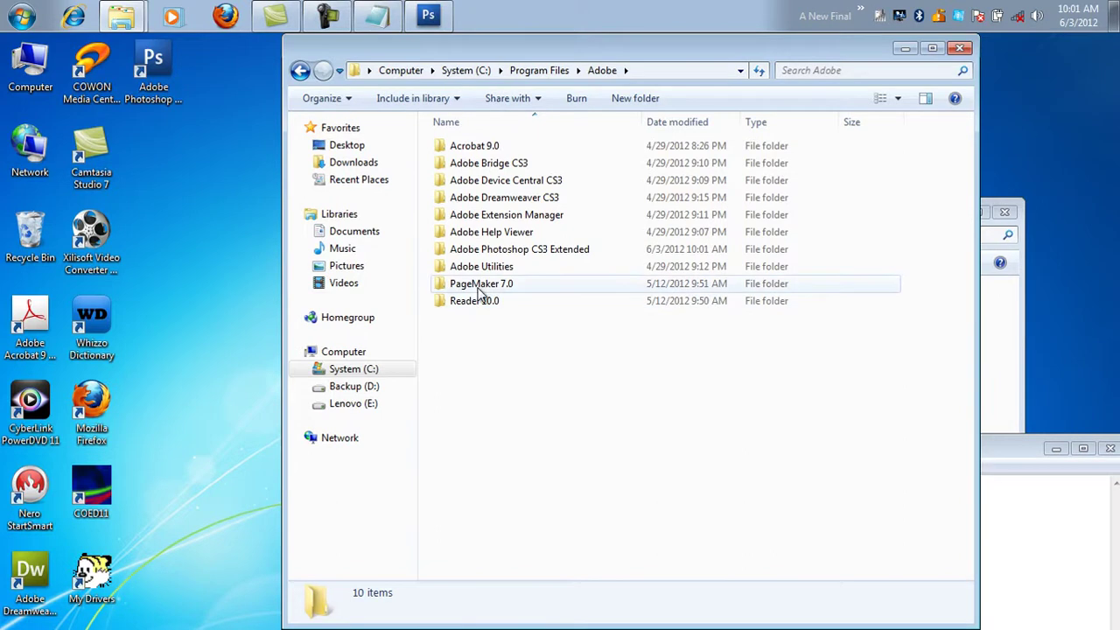
{"action": "double_click", "coordinate": [488, 253]}
{"action": "left_click", "coordinate": [467, 235]}
{"action": "double_click", "coordinate": [466, 234]}
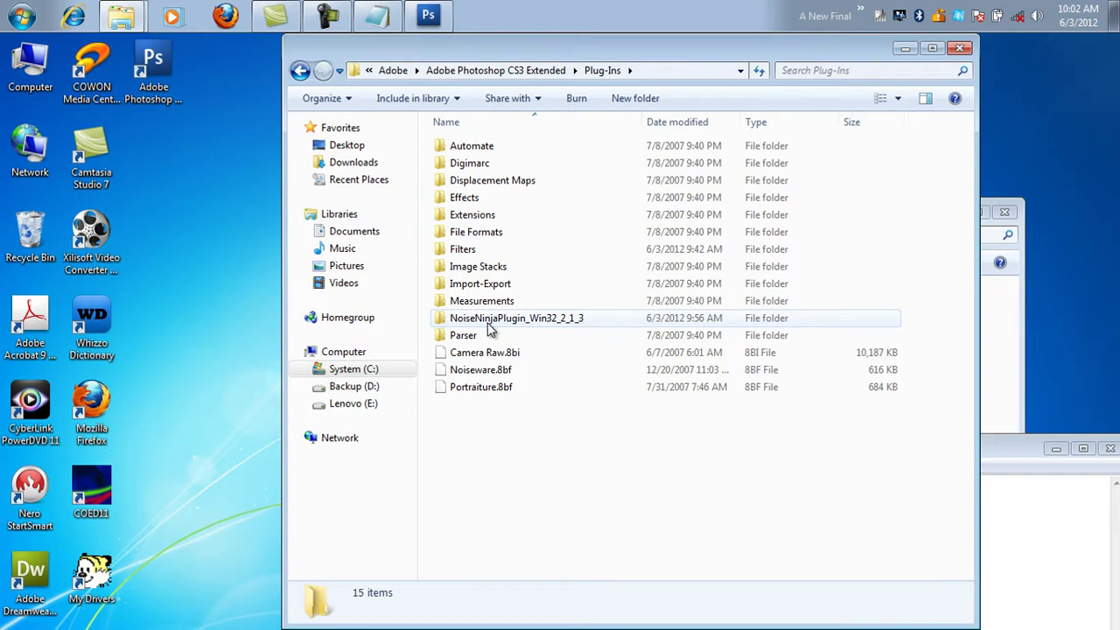
Step: Look inside the Digimarc, Automate, Displacement Maps and Filters plug-in subfolders
{"action": "double_click", "coordinate": [473, 163]}
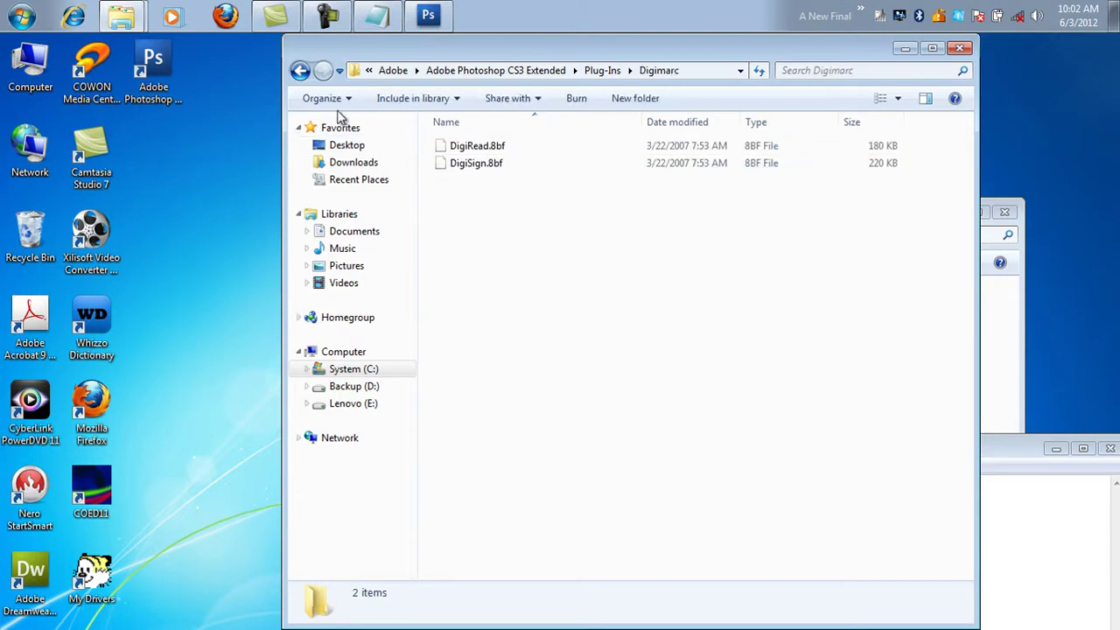
{"action": "left_click", "coordinate": [300, 70]}
{"action": "key", "text": "Up"}
{"action": "key", "text": "Return"}
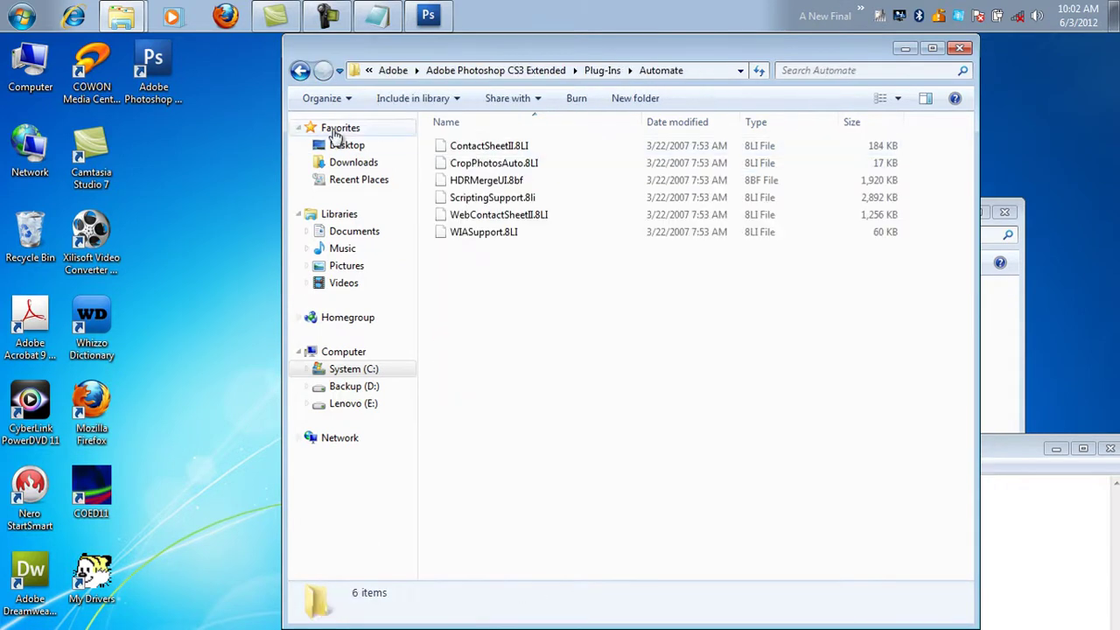
{"action": "left_click", "coordinate": [300, 70]}
{"action": "double_click", "coordinate": [476, 181]}
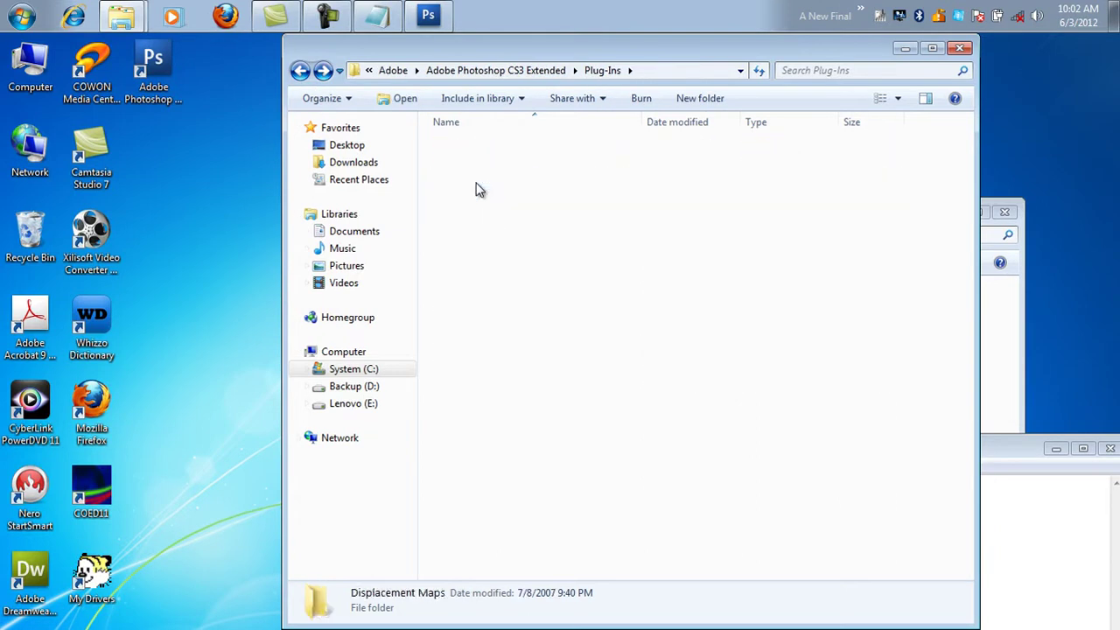
{"action": "left_click", "coordinate": [300, 70]}
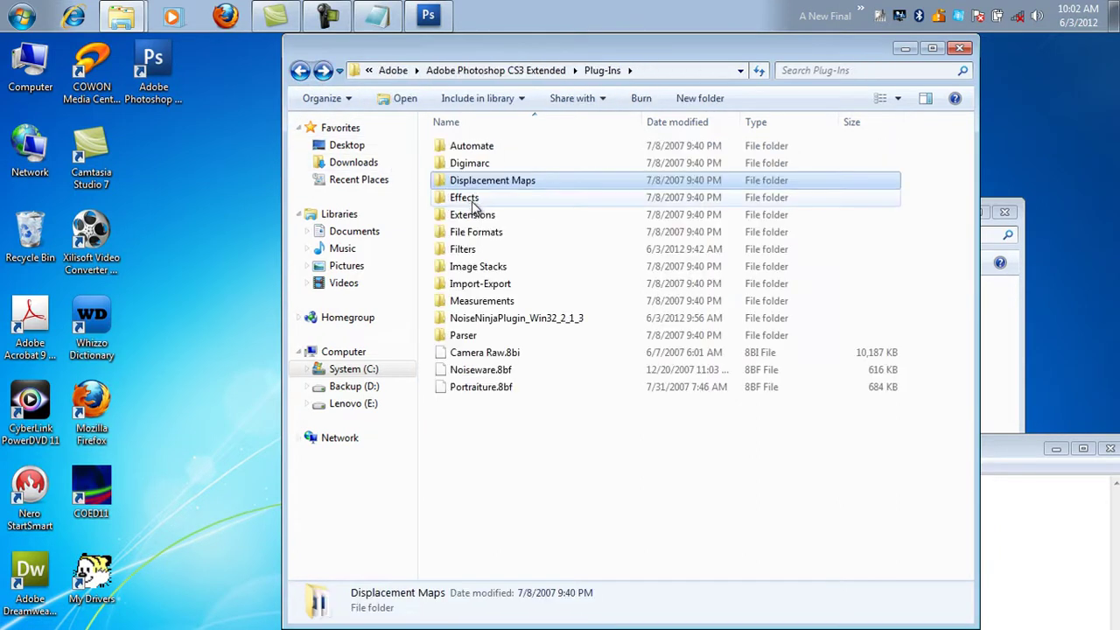
{"action": "double_click", "coordinate": [472, 249]}
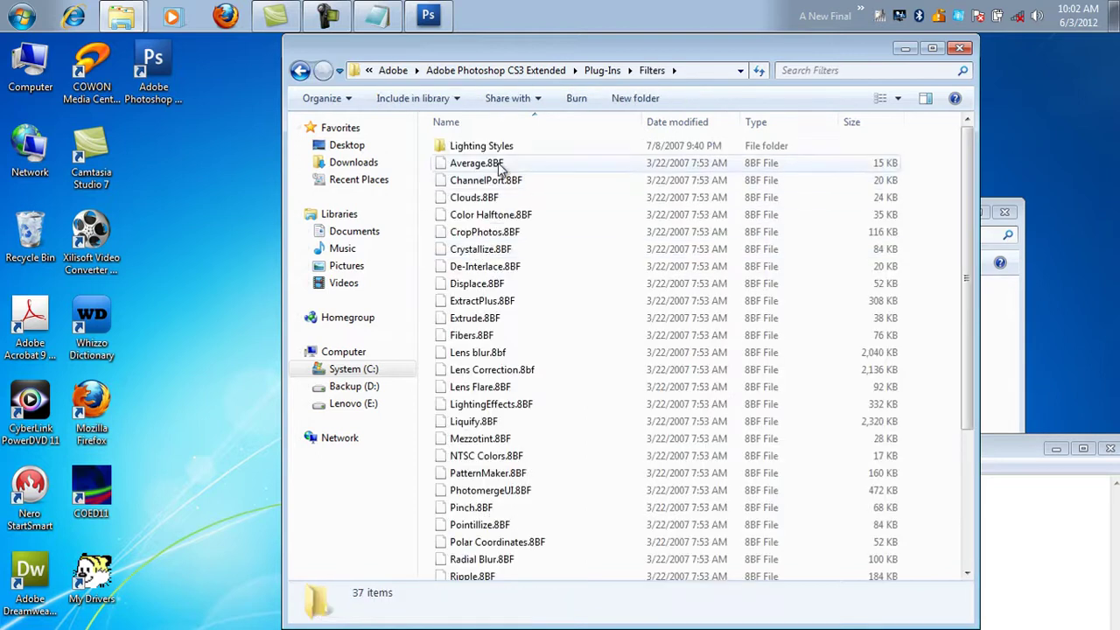
{"action": "left_click_drag", "start_coordinate": [967, 293], "coordinate": [967, 423]}
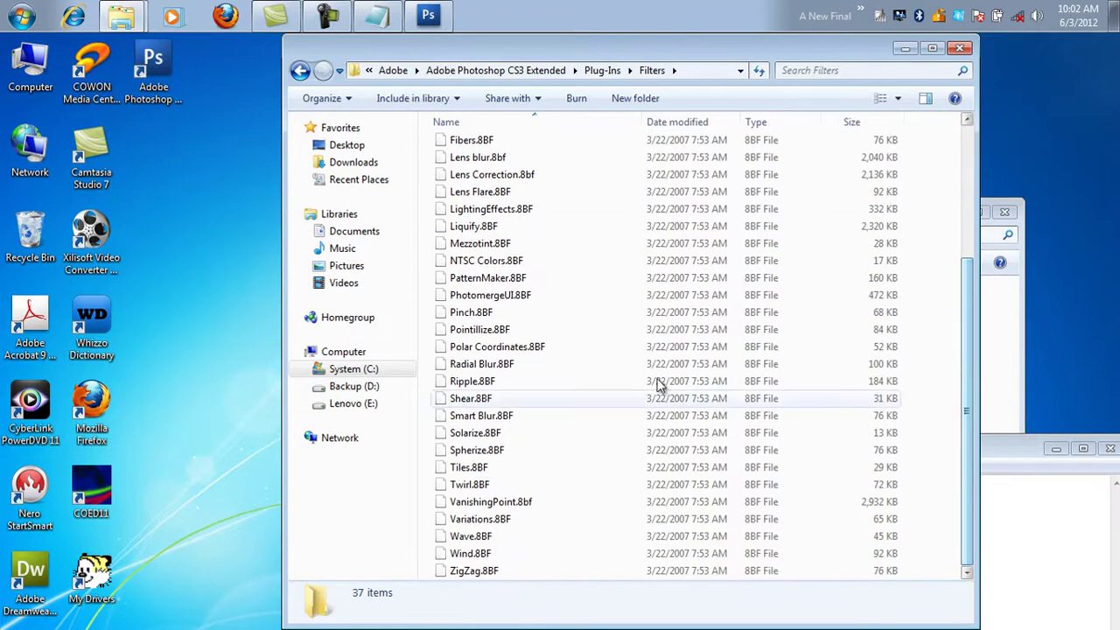
Step: Look inside the Image Stacks, Import-Export, Measurements and Parser subfolders, returning to Plug-Ins
{"action": "left_click", "coordinate": [300, 70]}
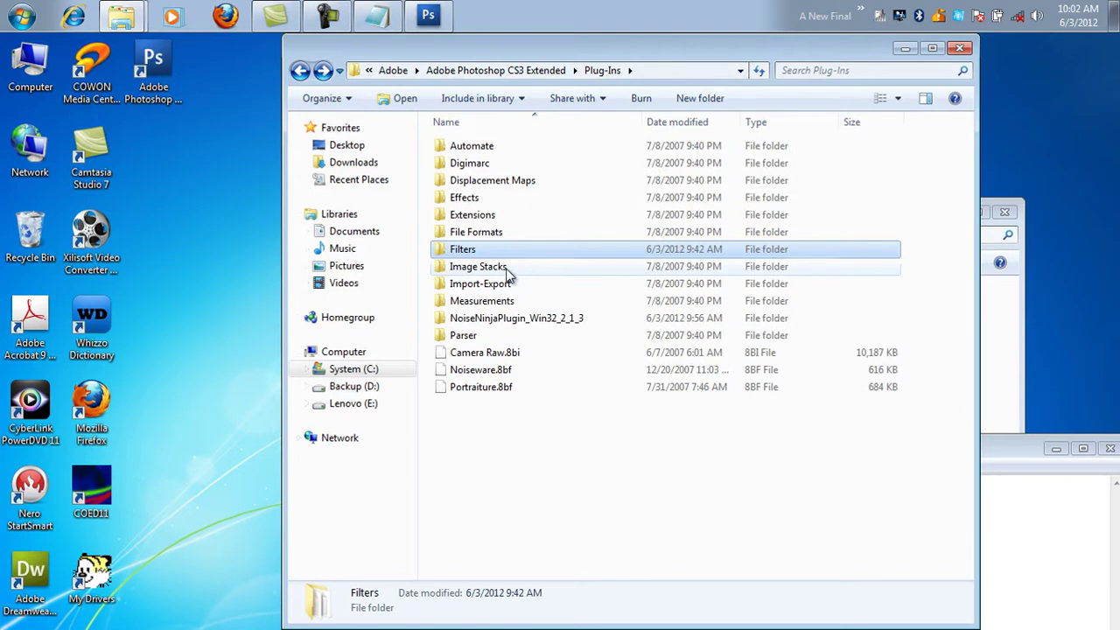
{"action": "double_click", "coordinate": [504, 268]}
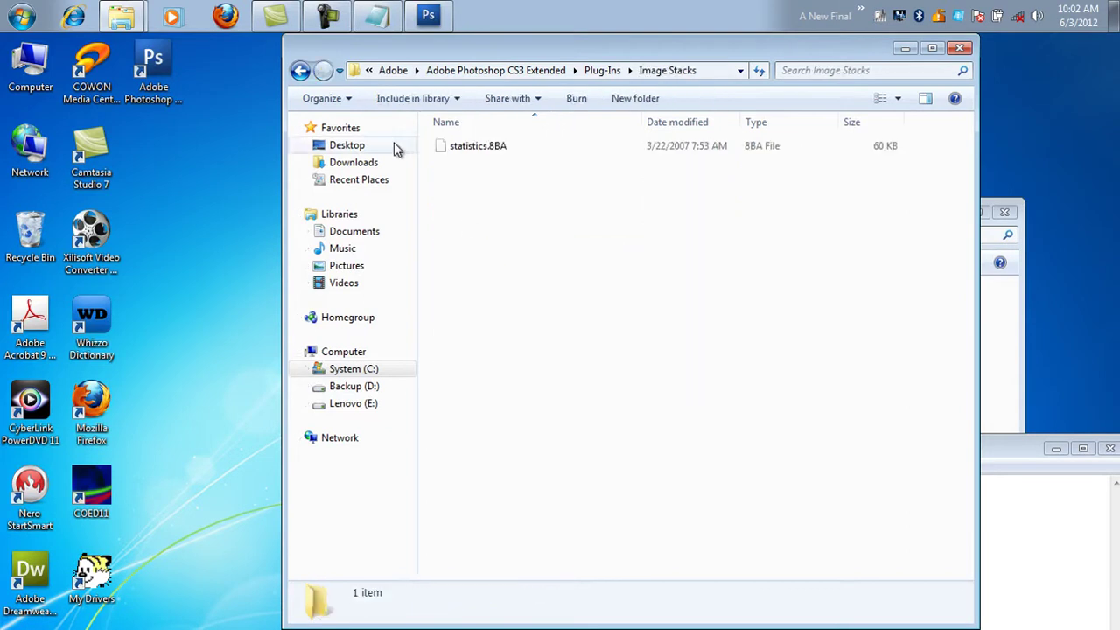
{"action": "left_click", "coordinate": [300, 70]}
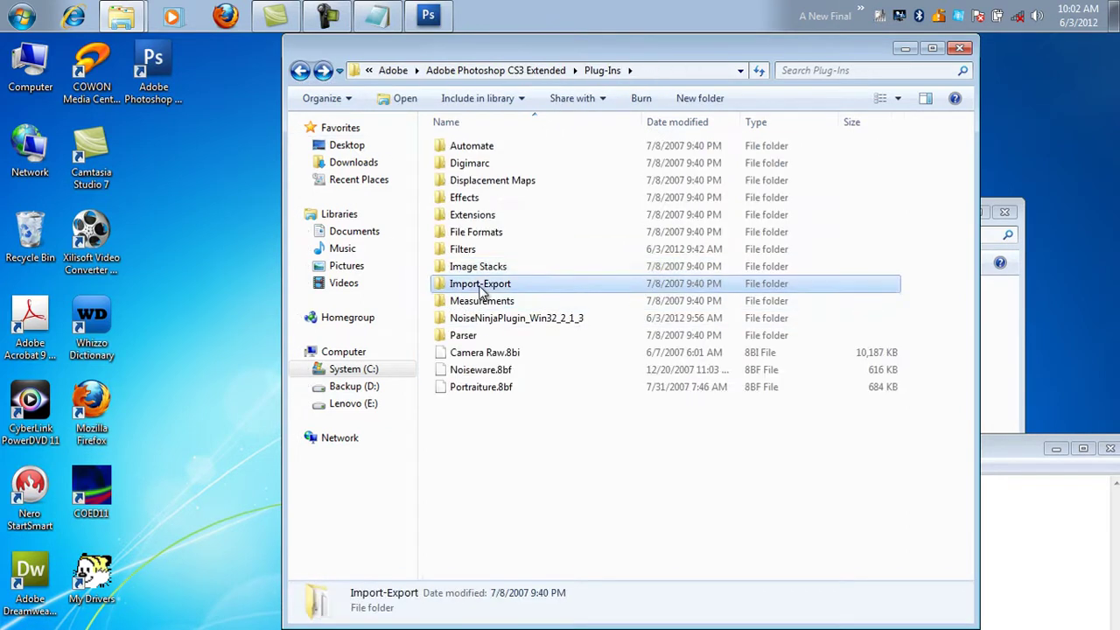
{"action": "double_click", "coordinate": [480, 286]}
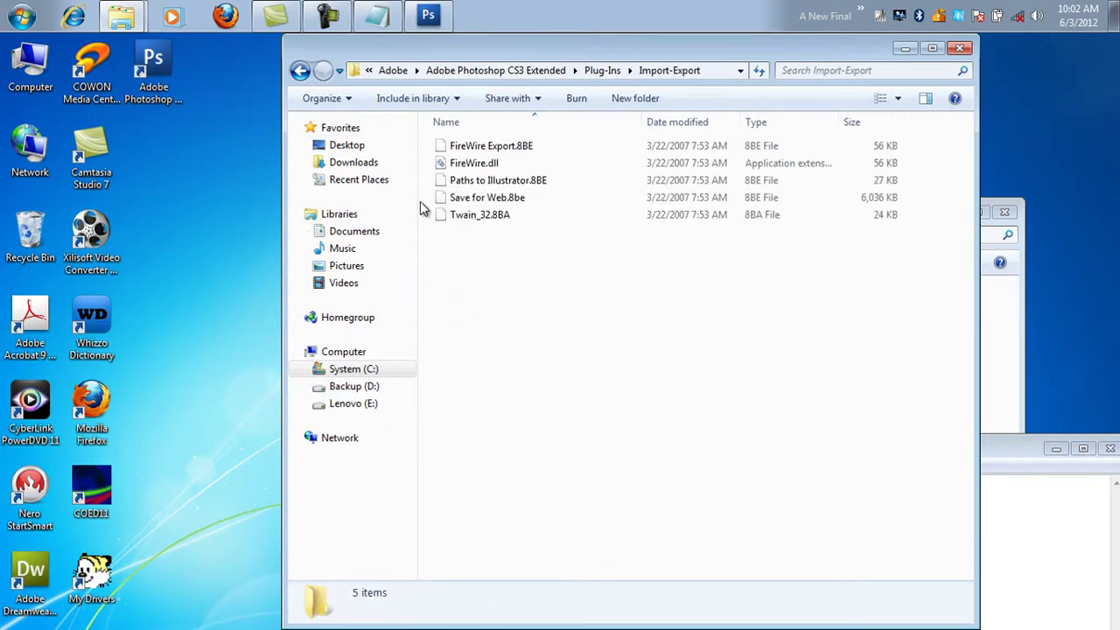
{"action": "left_click", "coordinate": [301, 72]}
{"action": "double_click", "coordinate": [480, 306]}
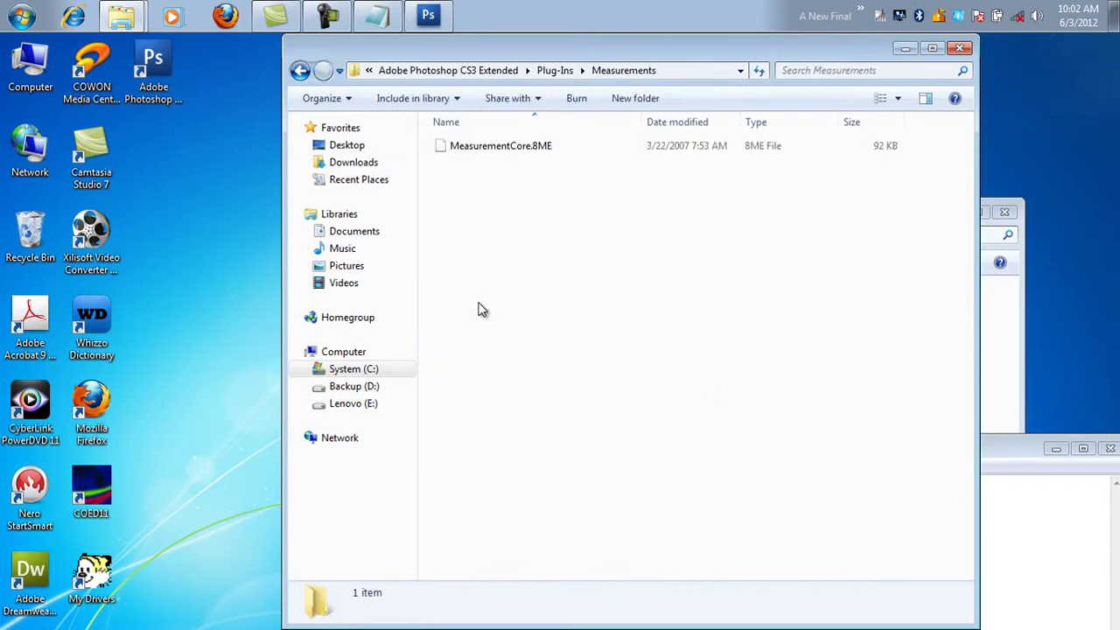
{"action": "left_click", "coordinate": [300, 70]}
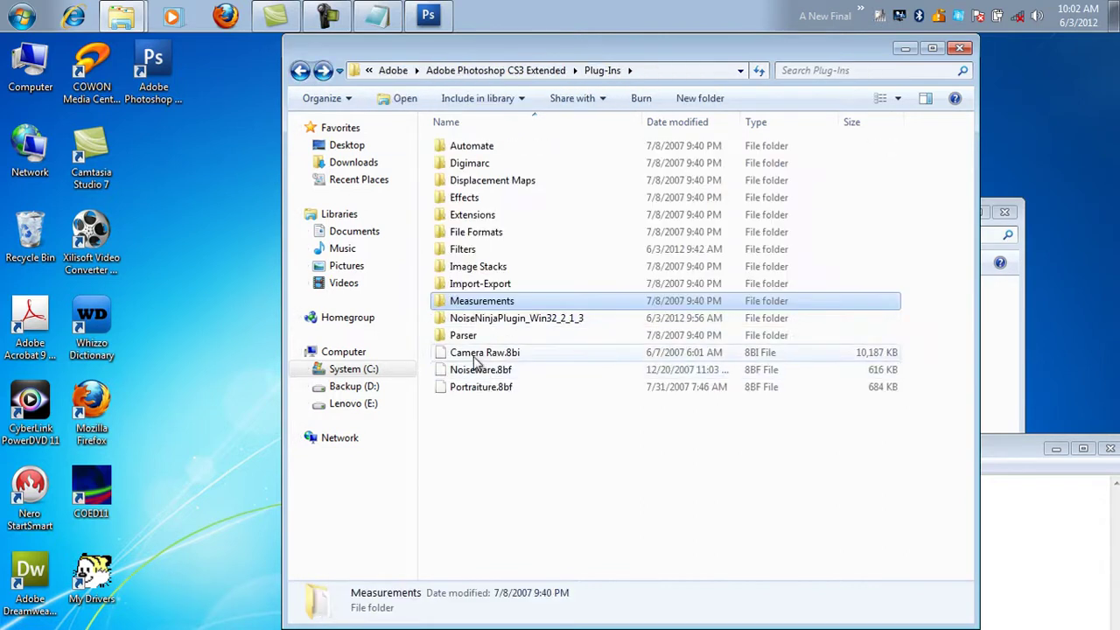
{"action": "double_click", "coordinate": [473, 334]}
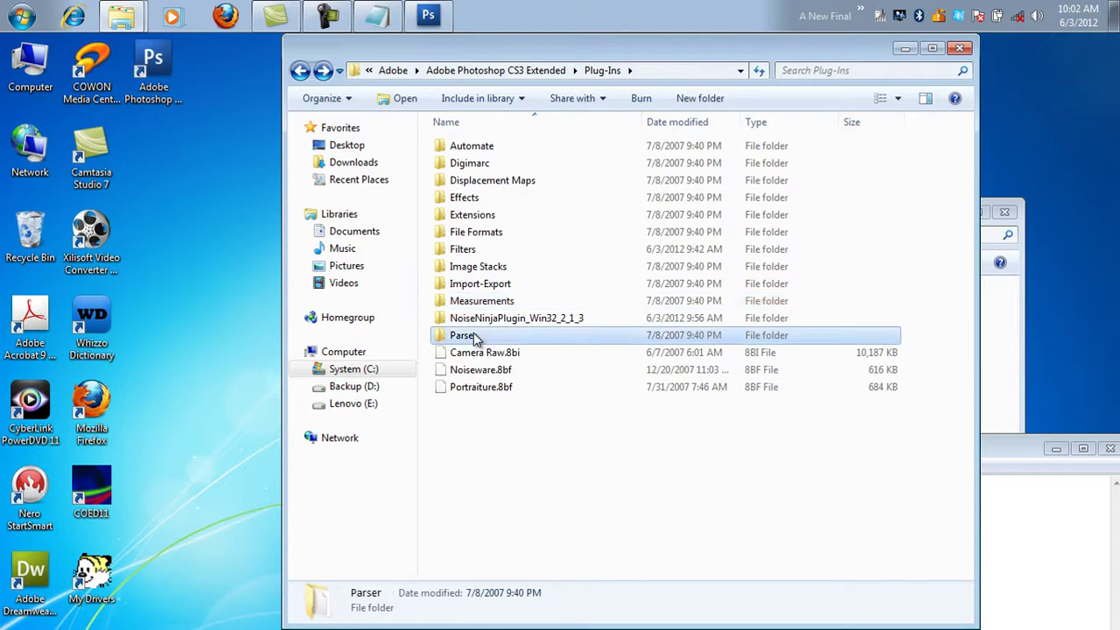
{"action": "left_click", "coordinate": [300, 70]}
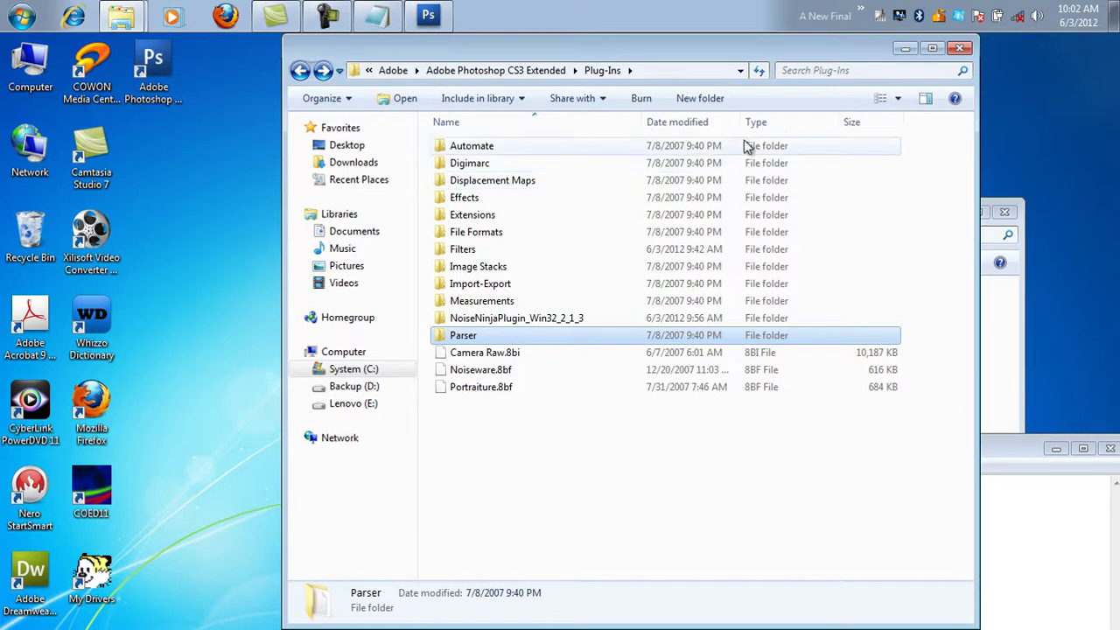
Step: Close the Plug-Ins window, run the fo-ec4 installer, and pass welcome, licence, read-me and registration
{"action": "left_click", "coordinate": [962, 51]}
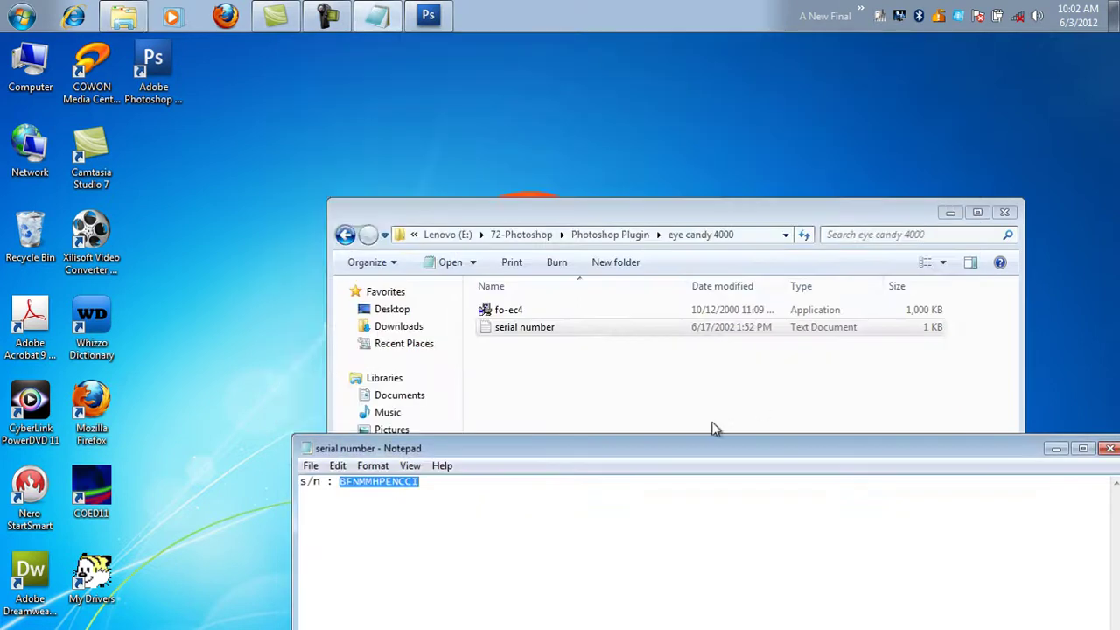
{"action": "double_click", "coordinate": [513, 315]}
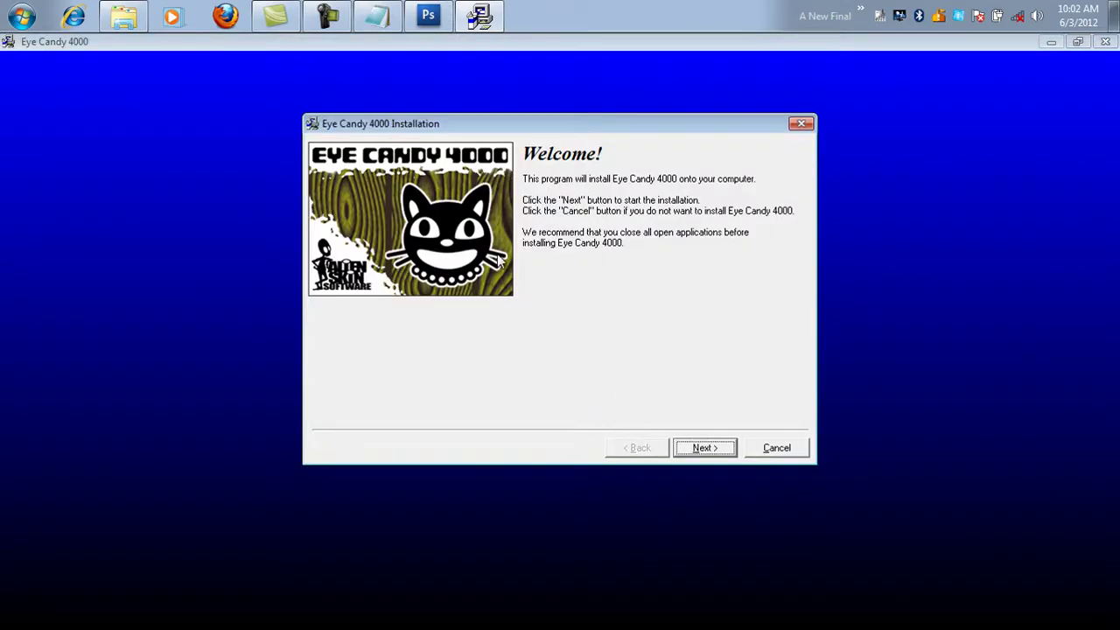
{"action": "left_click", "coordinate": [705, 451]}
{"action": "left_click", "coordinate": [703, 449]}
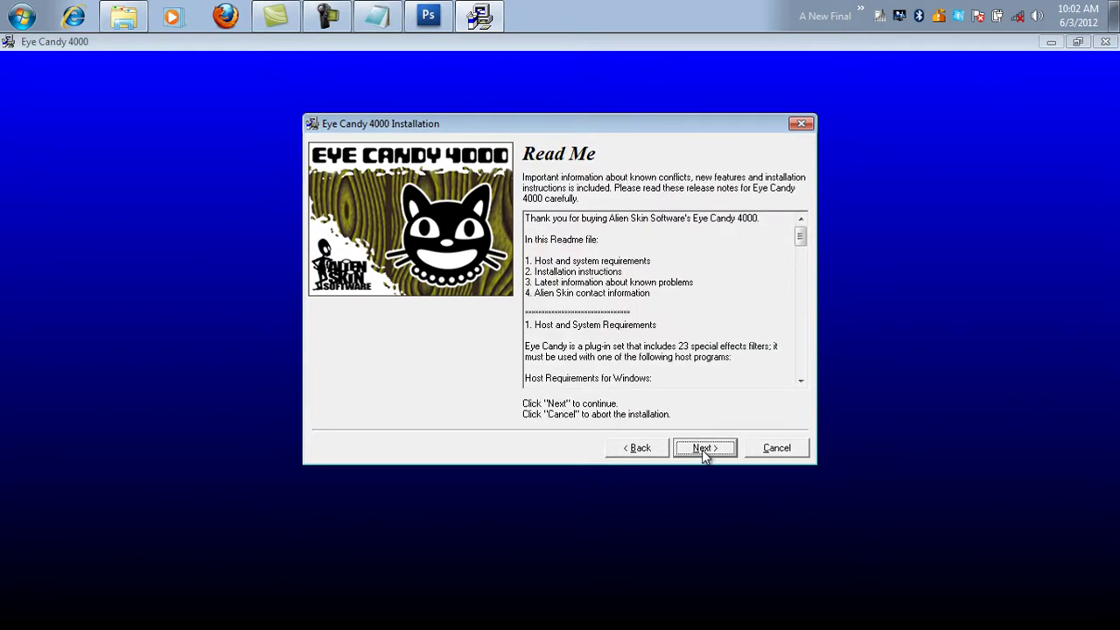
{"action": "left_click", "coordinate": [705, 451]}
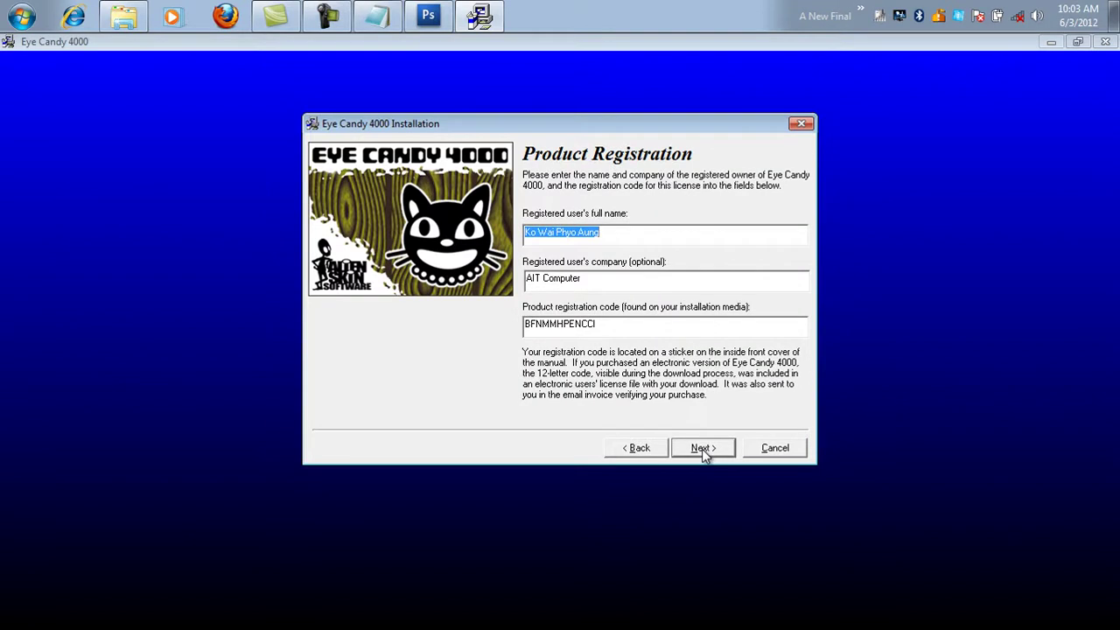
{"action": "left_click", "coordinate": [702, 448]}
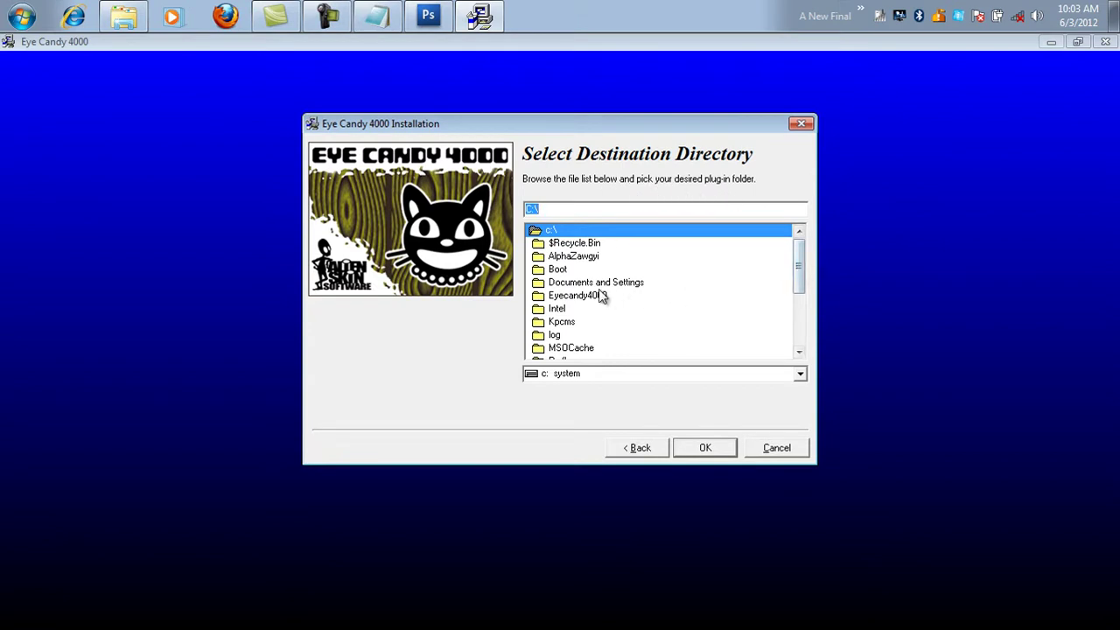
Step: Choose Program Files\Adobe\Adobe Photoshop CS3 Extended\Plug-Ins\Filters as the install destination
{"action": "left_click_drag", "start_coordinate": [799, 265], "coordinate": [799, 309]}
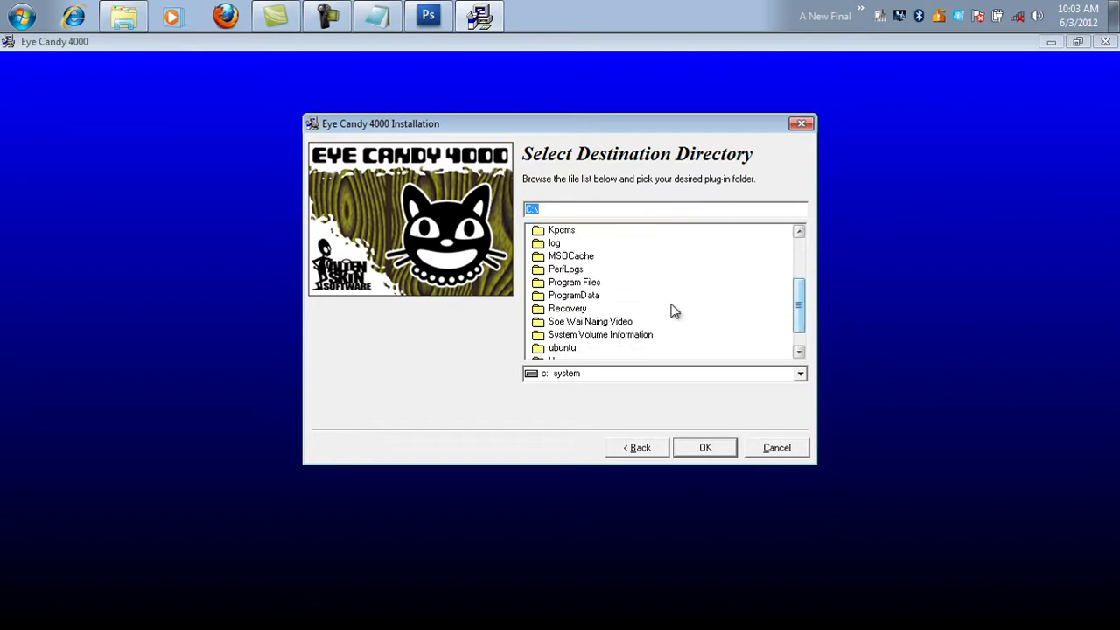
{"action": "double_click", "coordinate": [598, 289]}
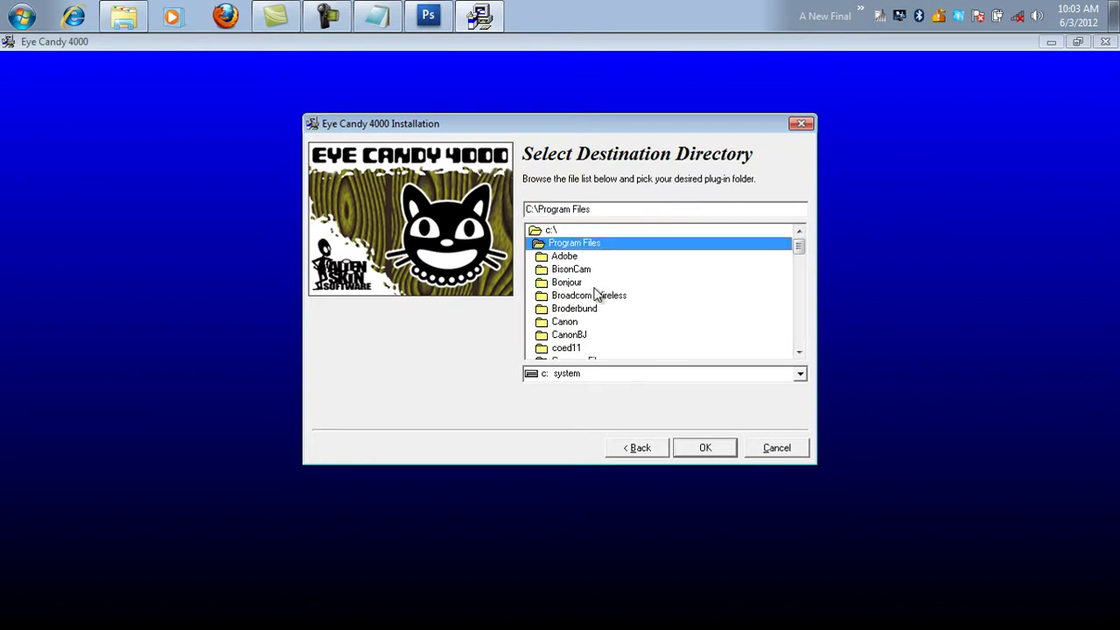
{"action": "double_click", "coordinate": [565, 257]}
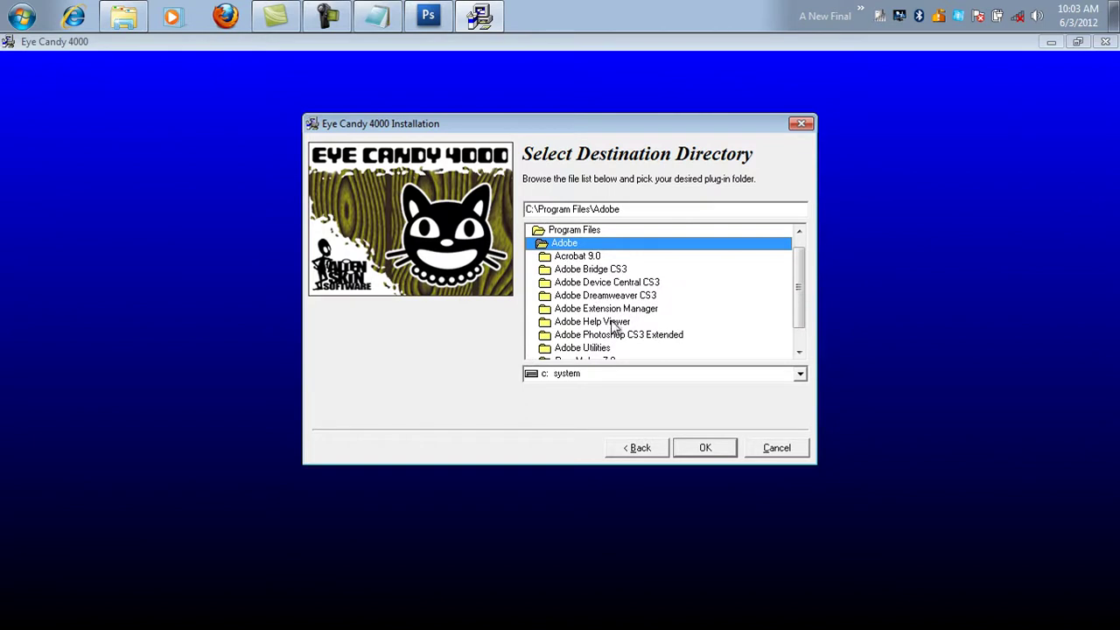
{"action": "left_click_drag", "start_coordinate": [799, 315], "coordinate": [798, 330]}
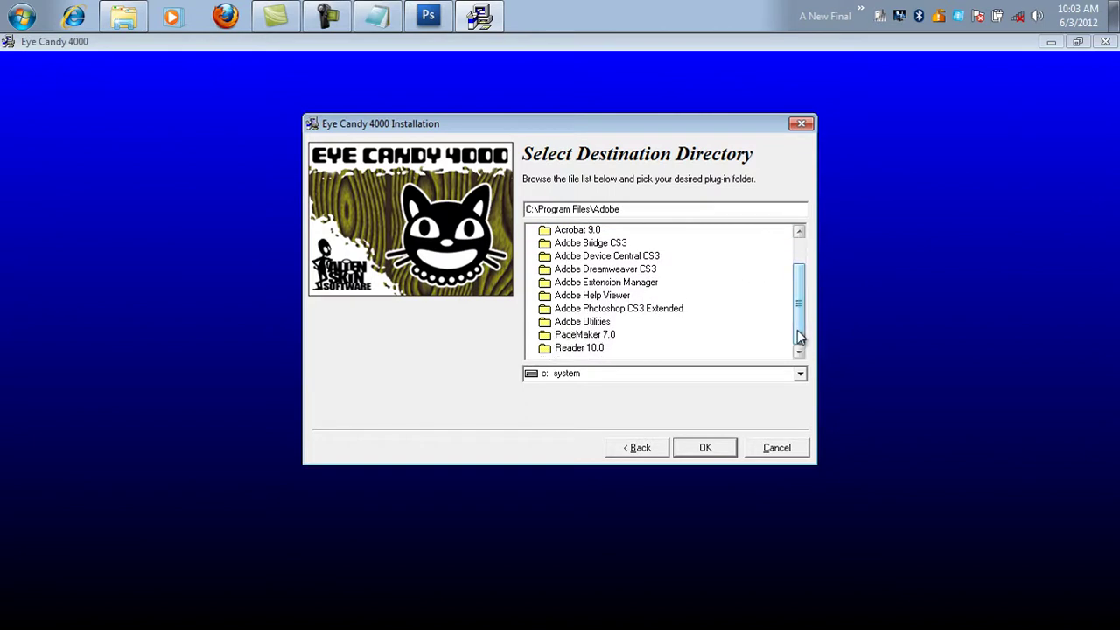
{"action": "double_click", "coordinate": [618, 310]}
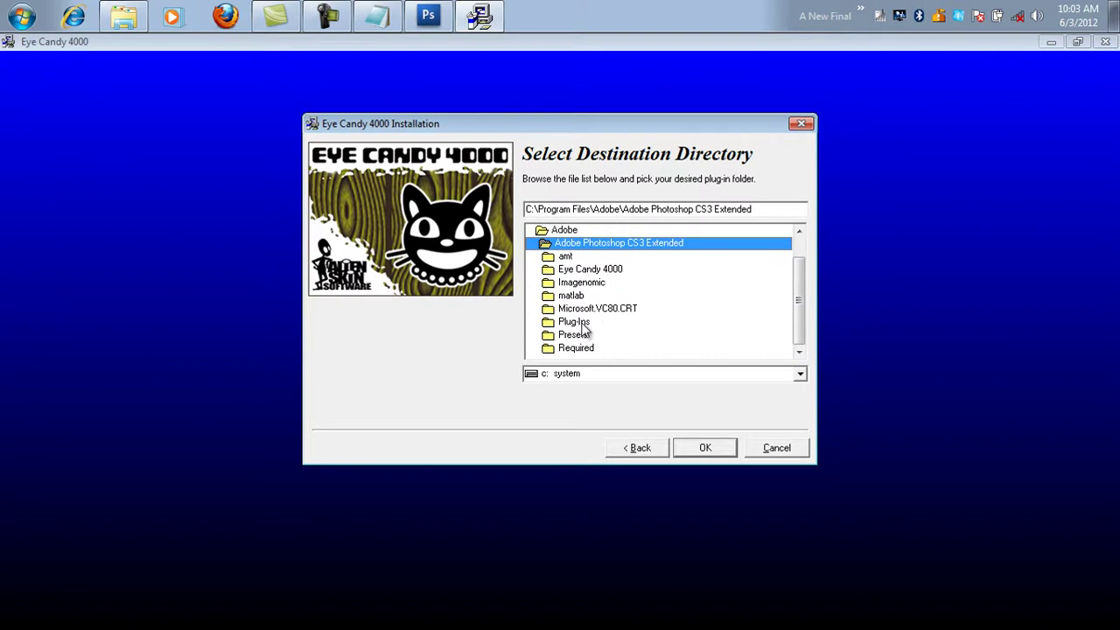
{"action": "double_click", "coordinate": [582, 323]}
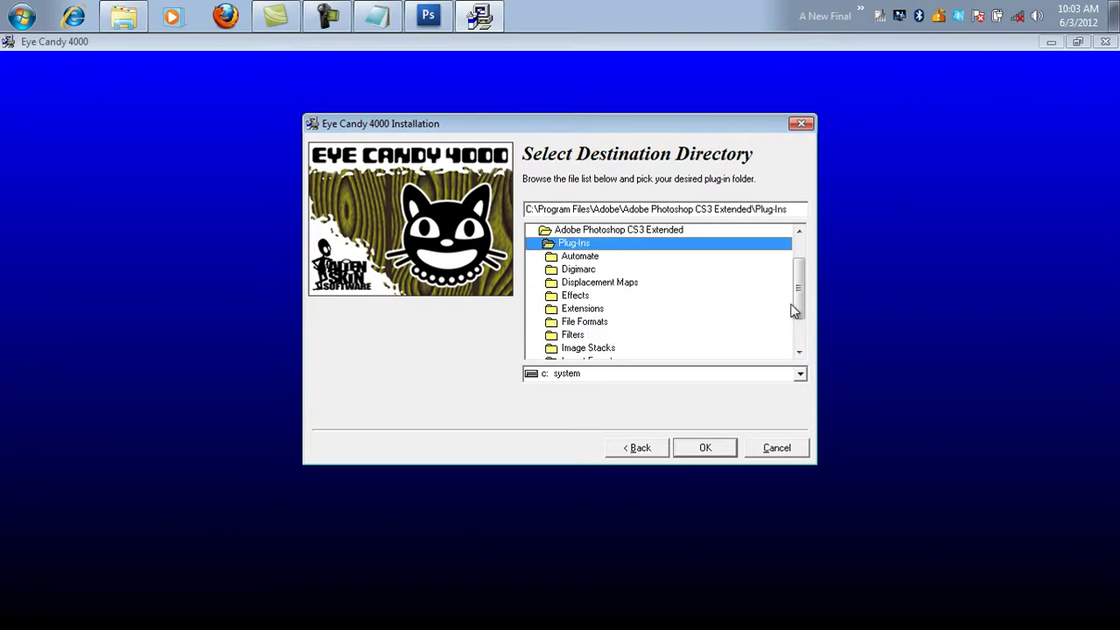
{"action": "mouse_move", "coordinate": [799, 290]}
{"action": "left_mouse_down"}
{"action": "mouse_move", "coordinate": [801, 329]}
{"action": "mouse_move", "coordinate": [803, 306]}
{"action": "left_mouse_up"}
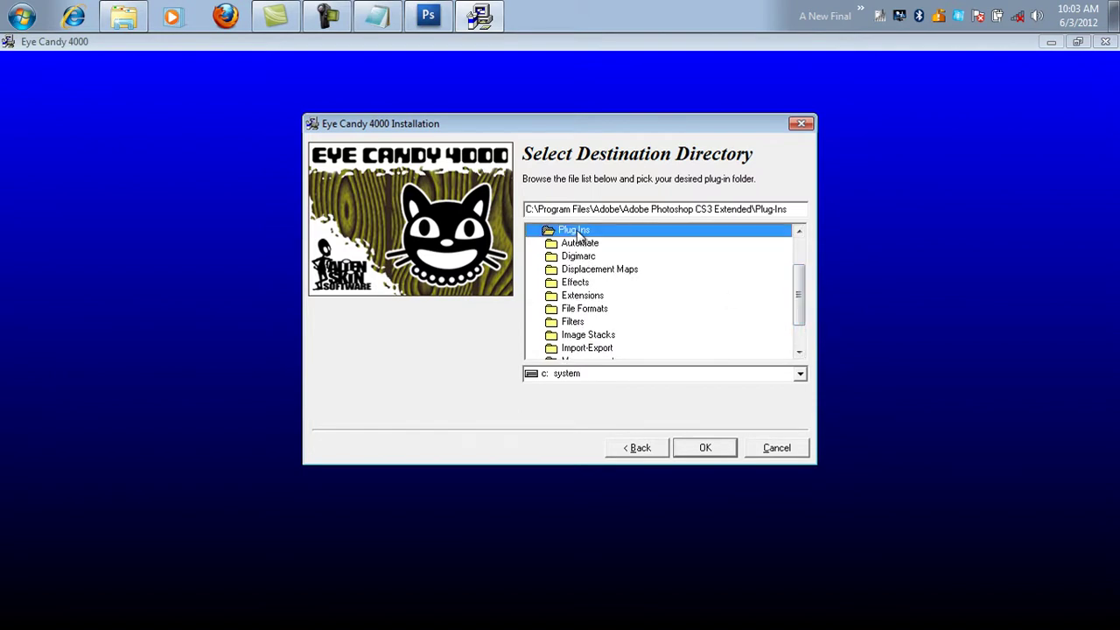
{"action": "left_click", "coordinate": [570, 324]}
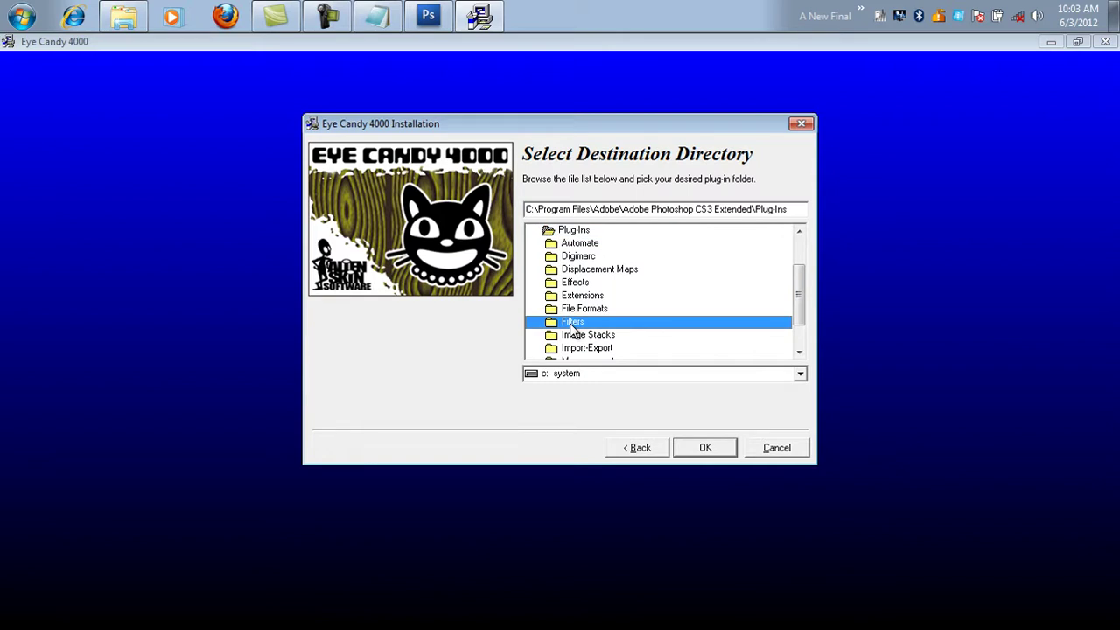
{"action": "double_click", "coordinate": [570, 326]}
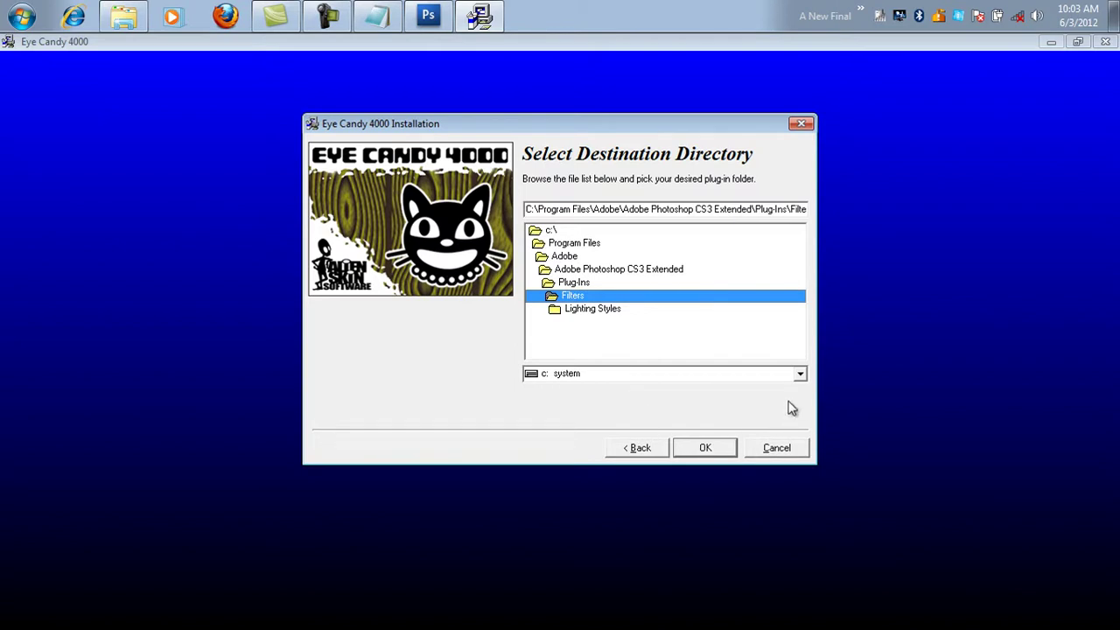
Step: Keep drive c: system and confirm the destination to start installing
{"action": "left_click", "coordinate": [799, 377]}
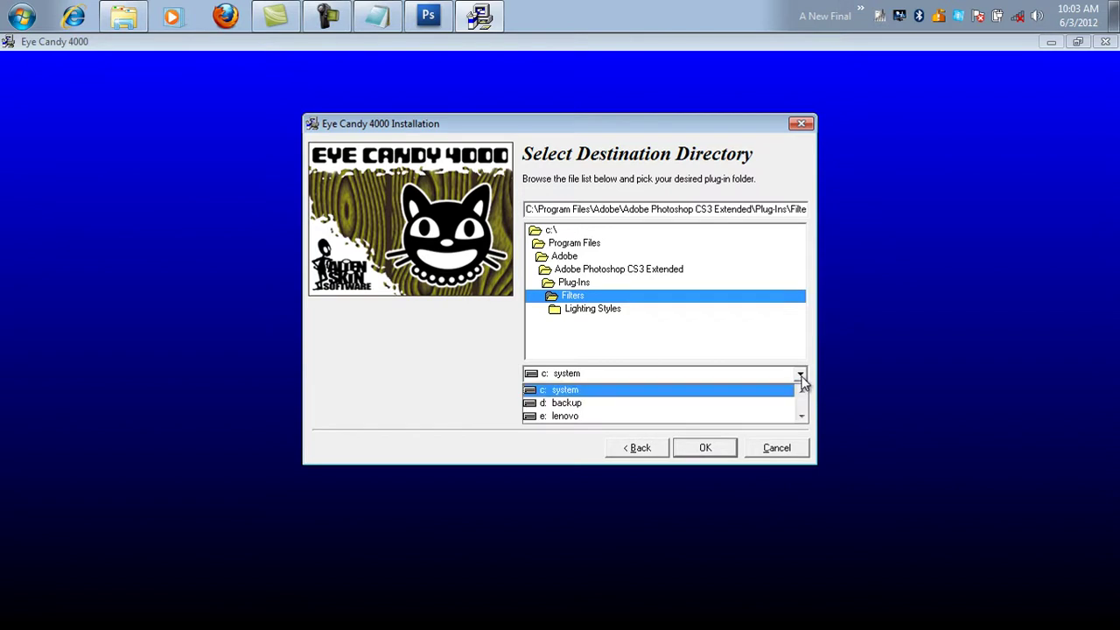
{"action": "left_click", "coordinate": [756, 390]}
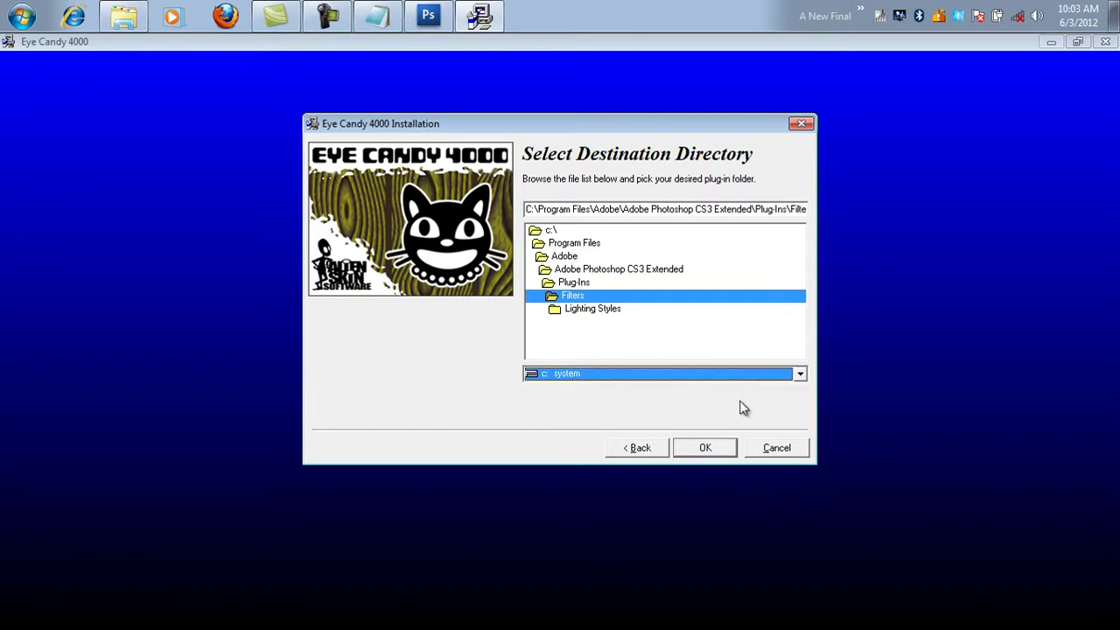
{"action": "left_click", "coordinate": [705, 449]}
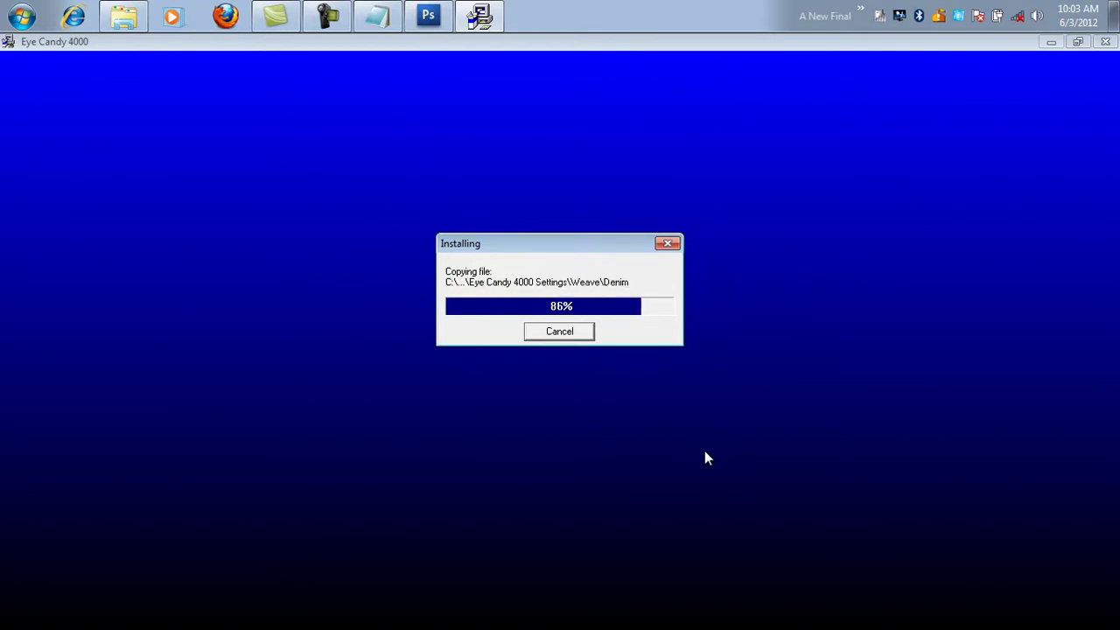
Step: Finish Eye Candy setup without online registration, check Photoshop's Filter menu, then quit Photoshop
{"action": "left_click", "coordinate": [535, 262]}
{"action": "left_click", "coordinate": [705, 450]}
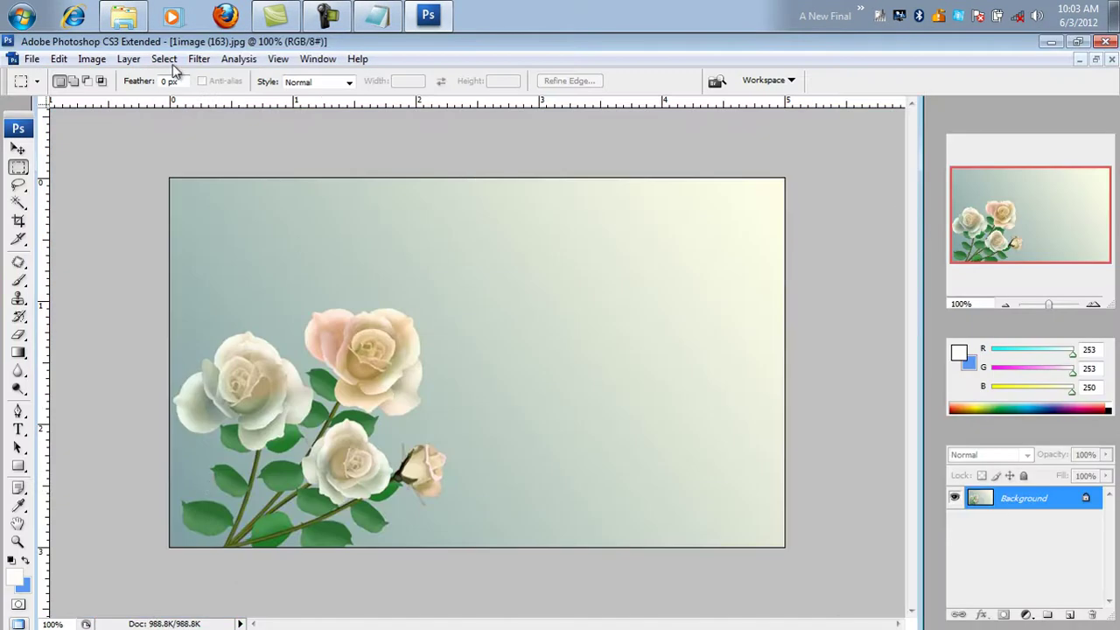
{"action": "left_click", "coordinate": [196, 59]}
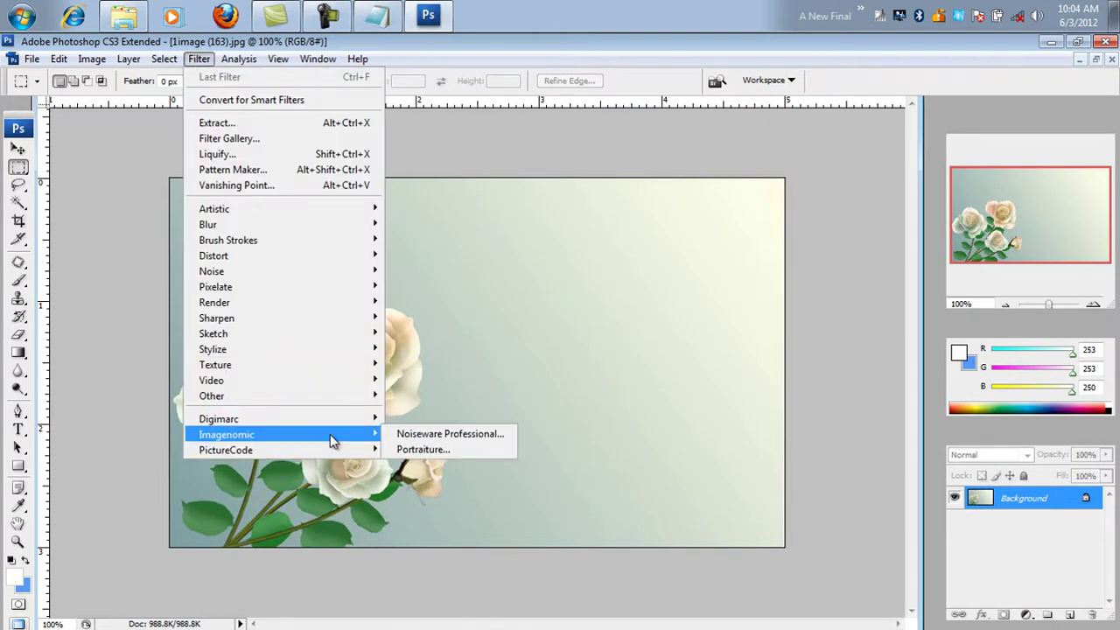
{"action": "mouse_move", "coordinate": [210, 380]}
{"action": "left_click", "coordinate": [496, 292]}
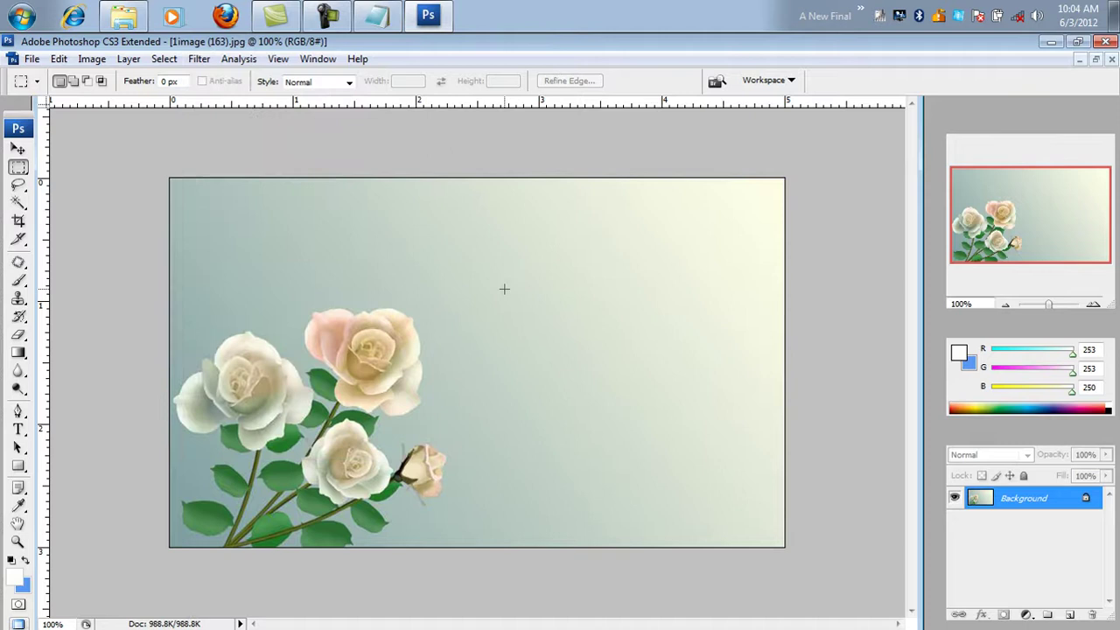
{"action": "left_click", "coordinate": [1111, 59]}
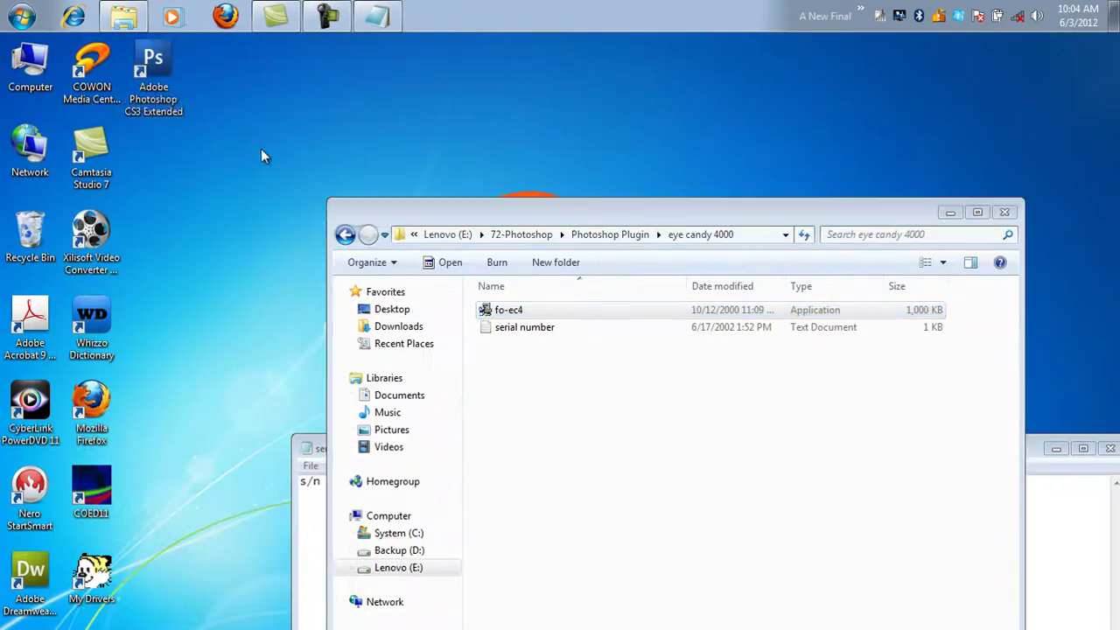
Step: Relaunch Photoshop, reopen the recent rose image, and show the Filter menu with Eye Candy 4000
{"action": "double_click", "coordinate": [153, 74]}
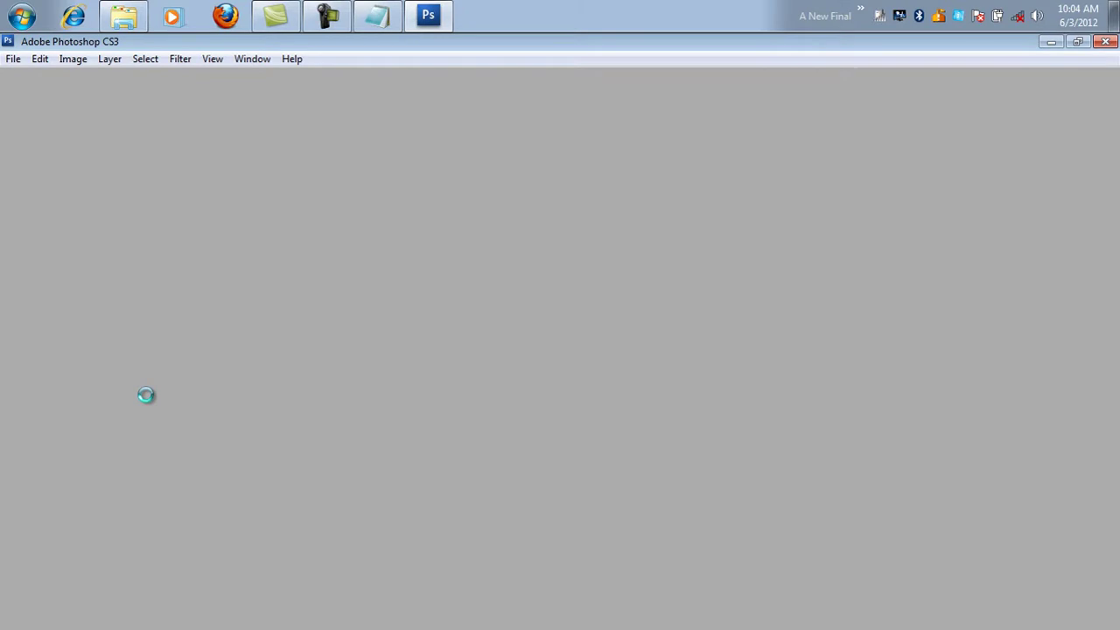
{"action": "left_click", "coordinate": [13, 59]}
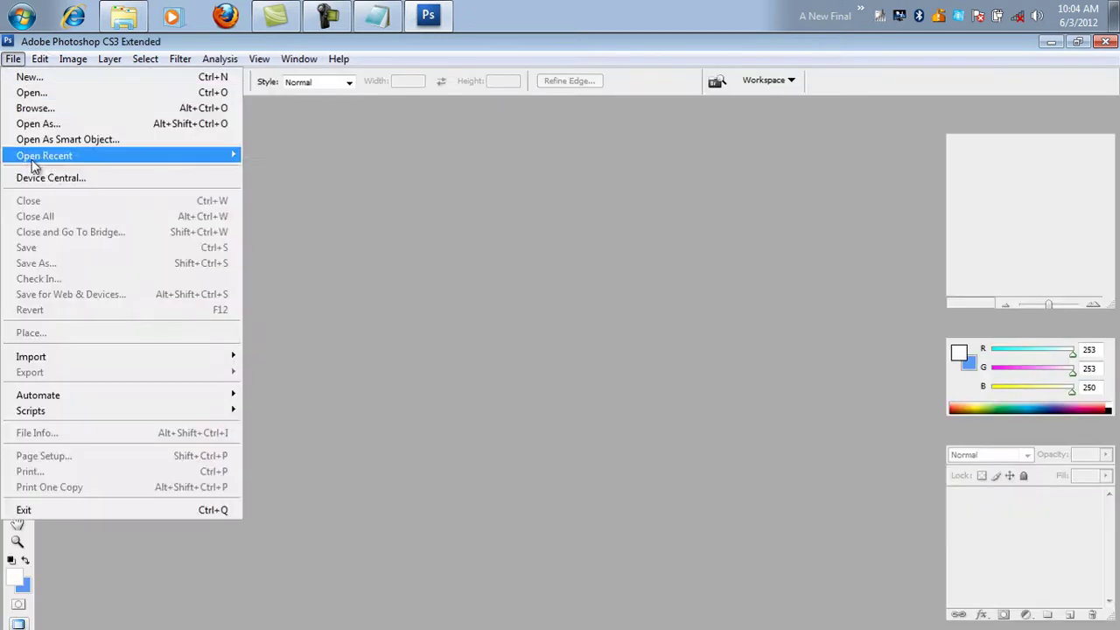
{"action": "mouse_move", "coordinate": [44, 156]}
{"action": "left_click", "coordinate": [270, 156]}
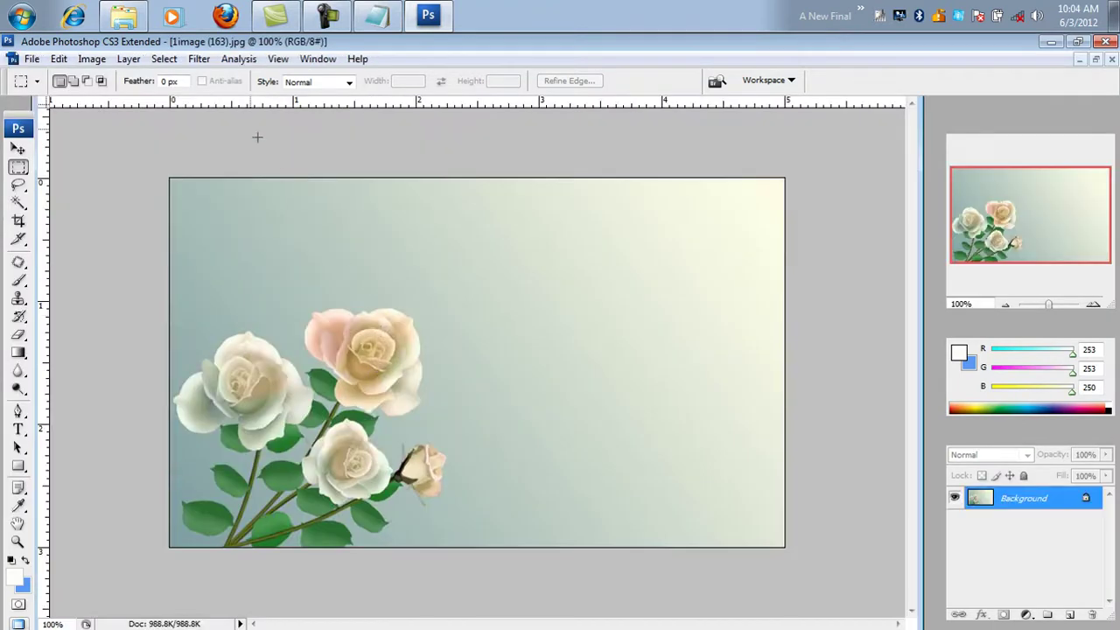
{"action": "left_click", "coordinate": [199, 61]}
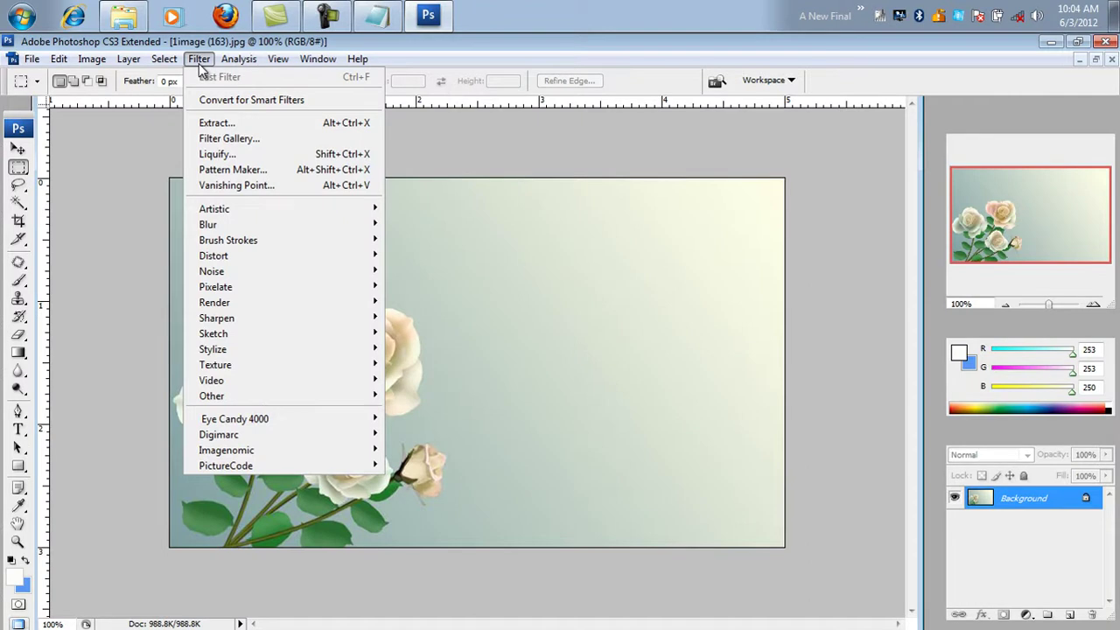
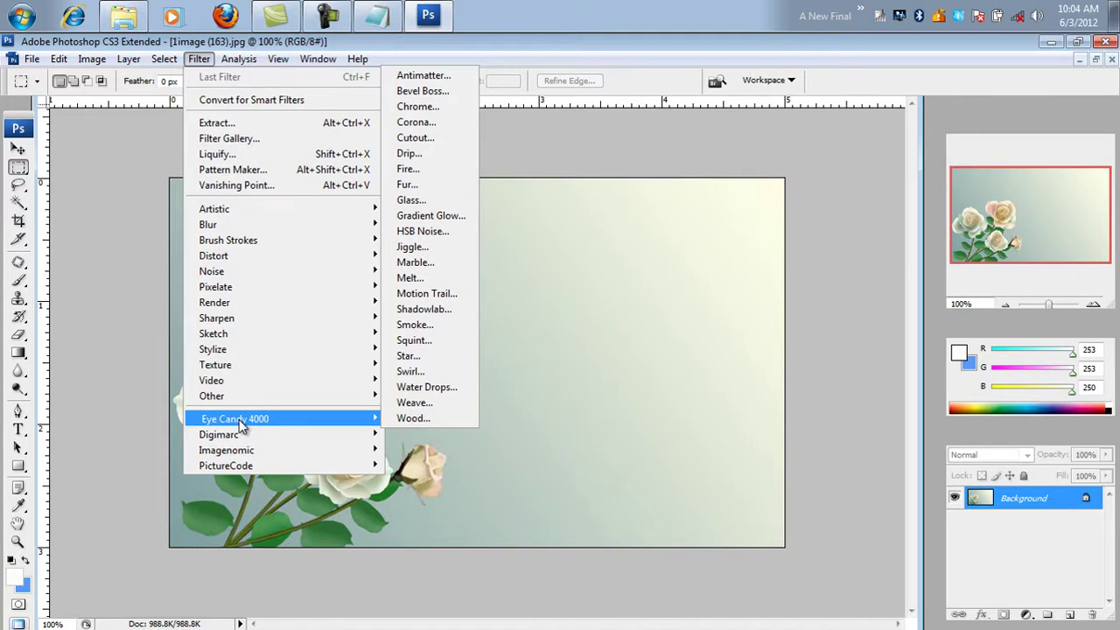
Step: Dismiss the Motion Trail selection error and add a new empty layer
{"action": "left_click", "coordinate": [438, 296]}
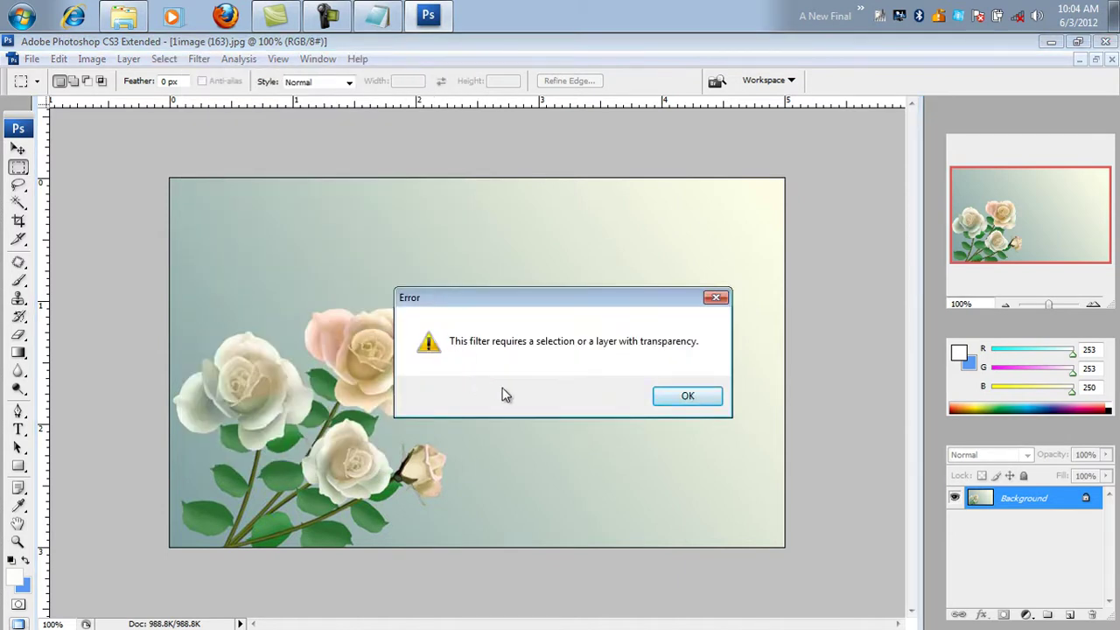
{"action": "left_click", "coordinate": [683, 397]}
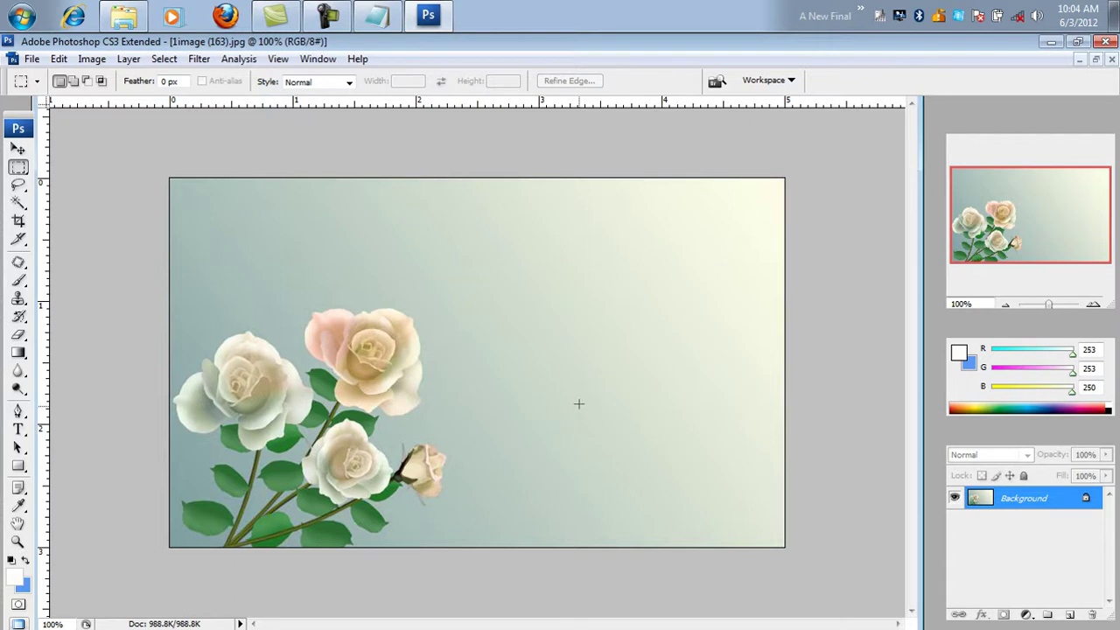
{"action": "left_click", "coordinate": [1069, 616]}
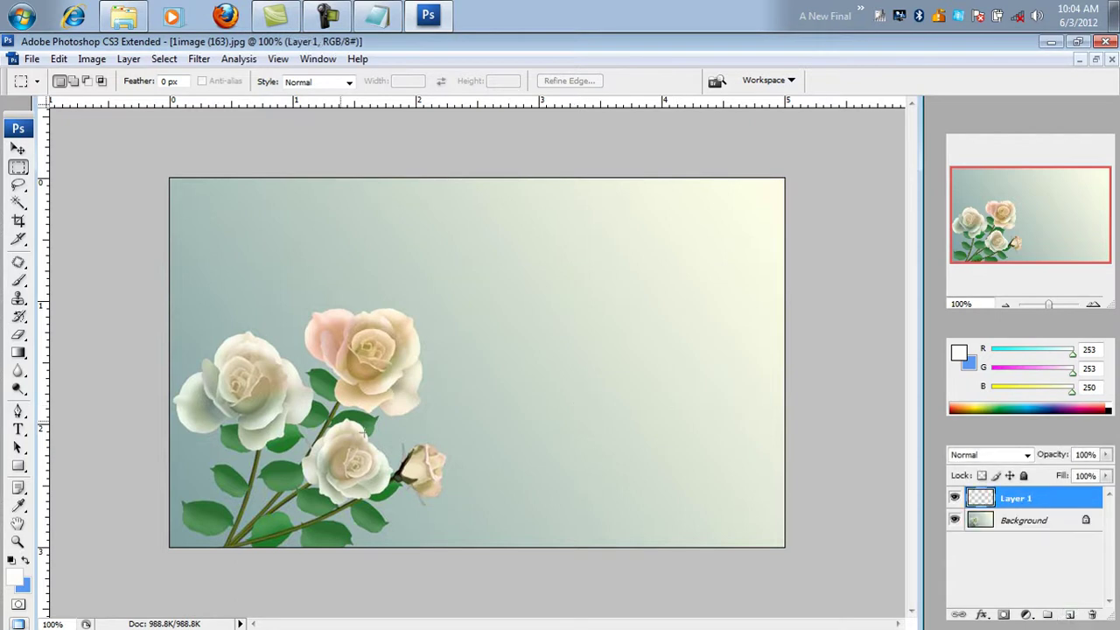
Step: Type the Myanmar title 'budkamj dk;atmf' above the roses, then bring up Eye Candy 4000
{"action": "left_click", "coordinate": [17, 429]}
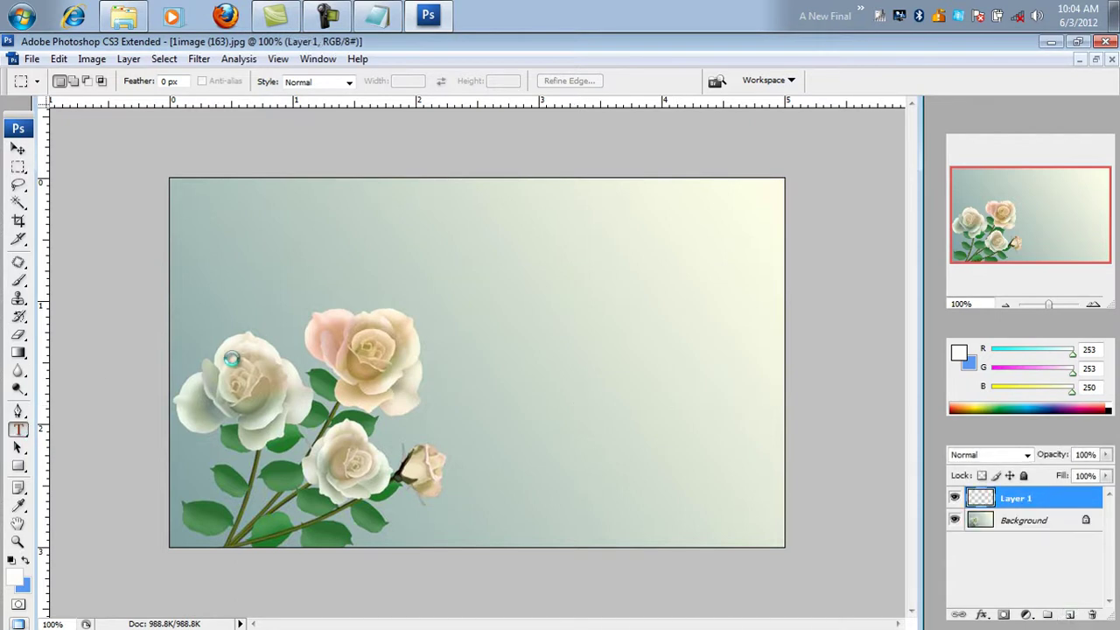
{"action": "left_click", "coordinate": [294, 302]}
{"action": "type", "text": "b"}
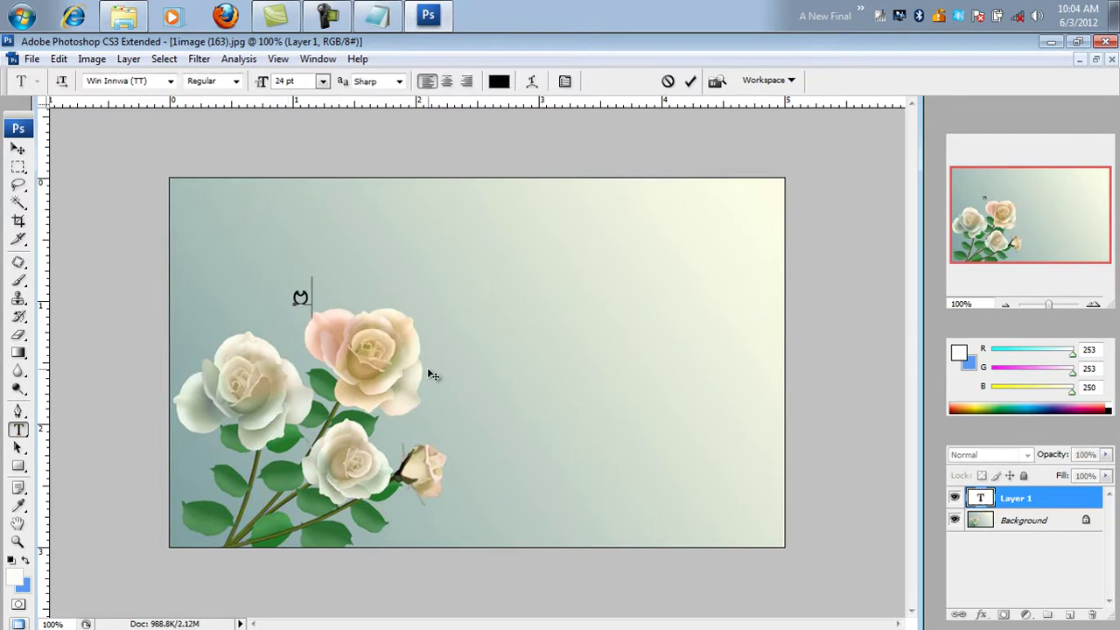
{"action": "type", "text": "udk"}
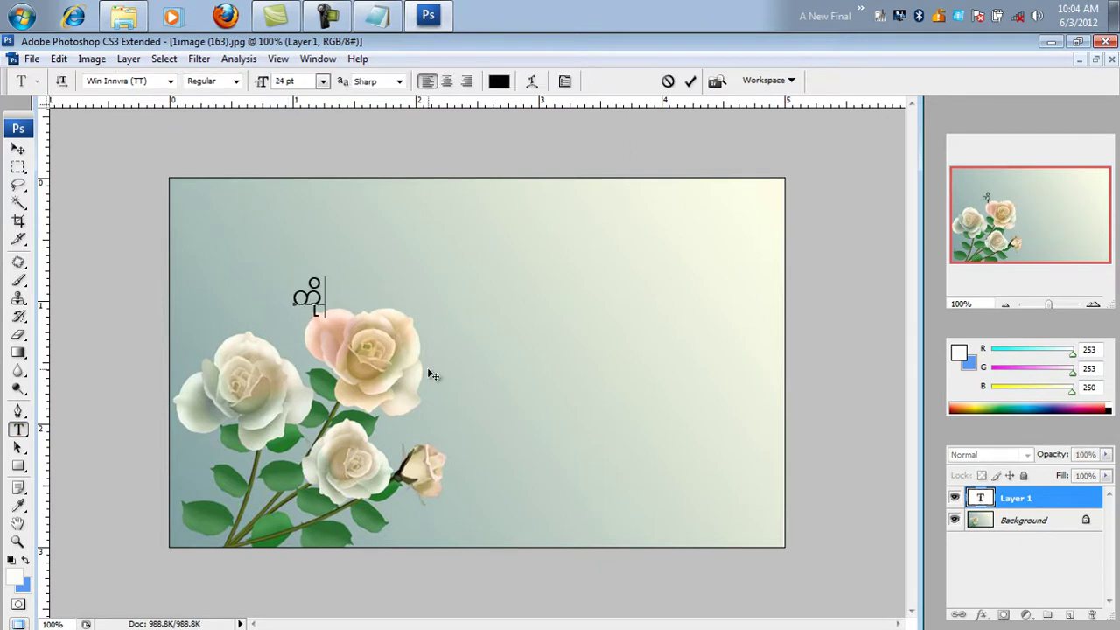
{"action": "type", "text": "am"}
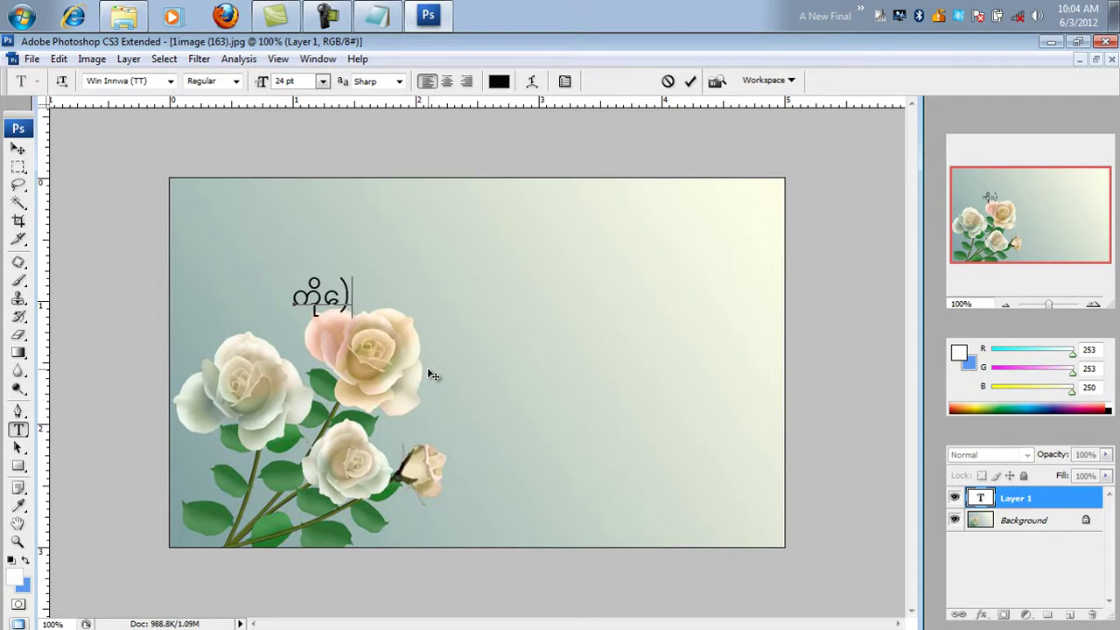
{"action": "type", "text": "j"}
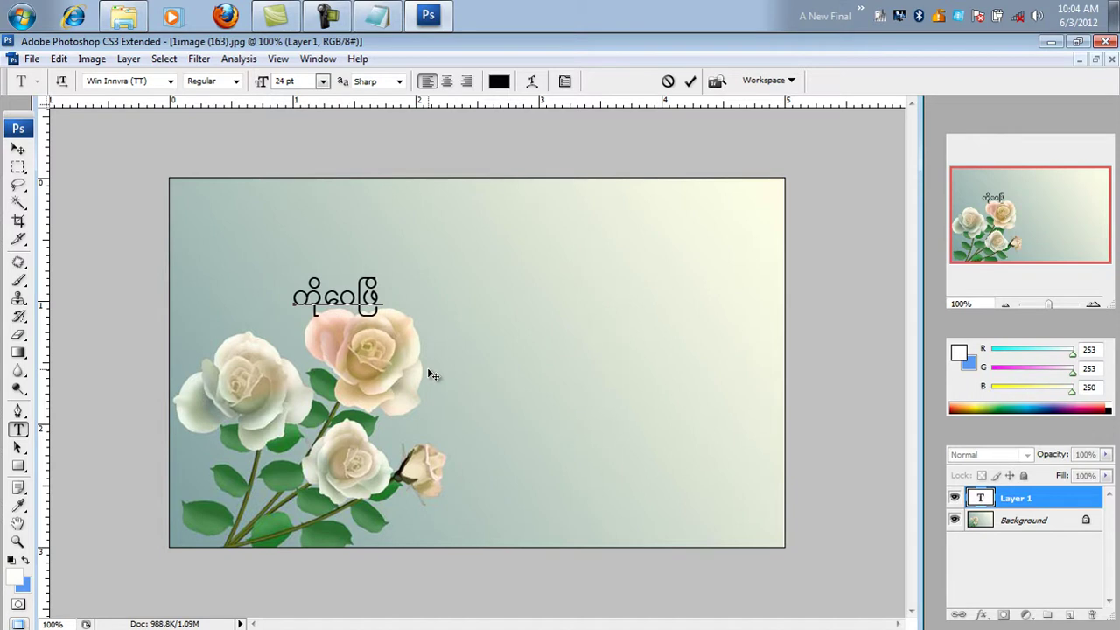
{"action": "type", "text": "dk;atm"}
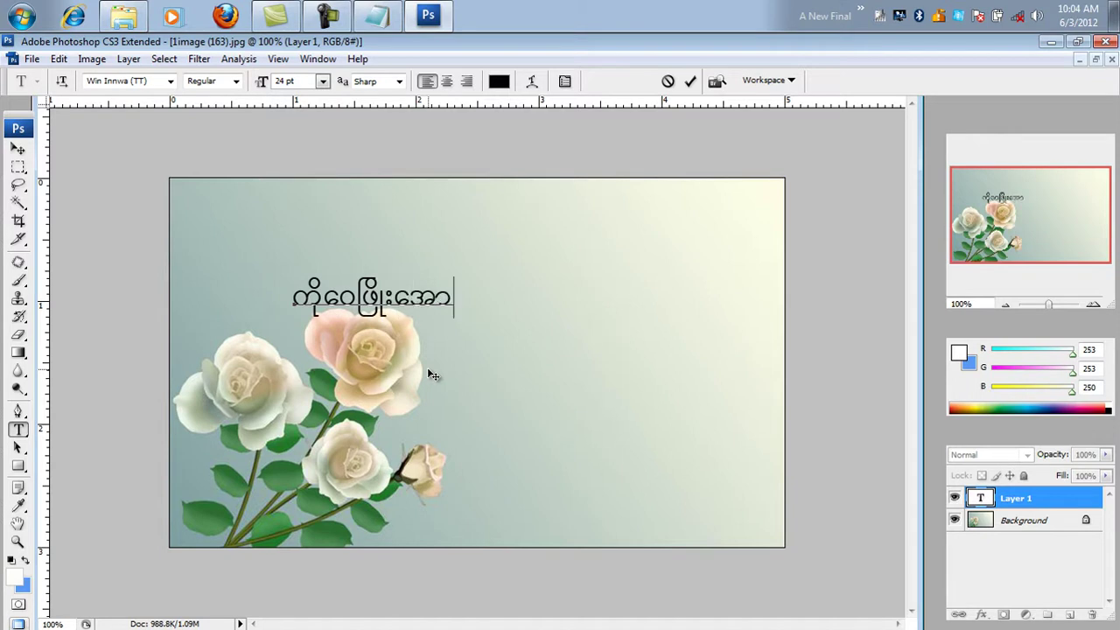
{"action": "type", "text": "f"}
{"action": "left_click", "coordinate": [18, 150]}
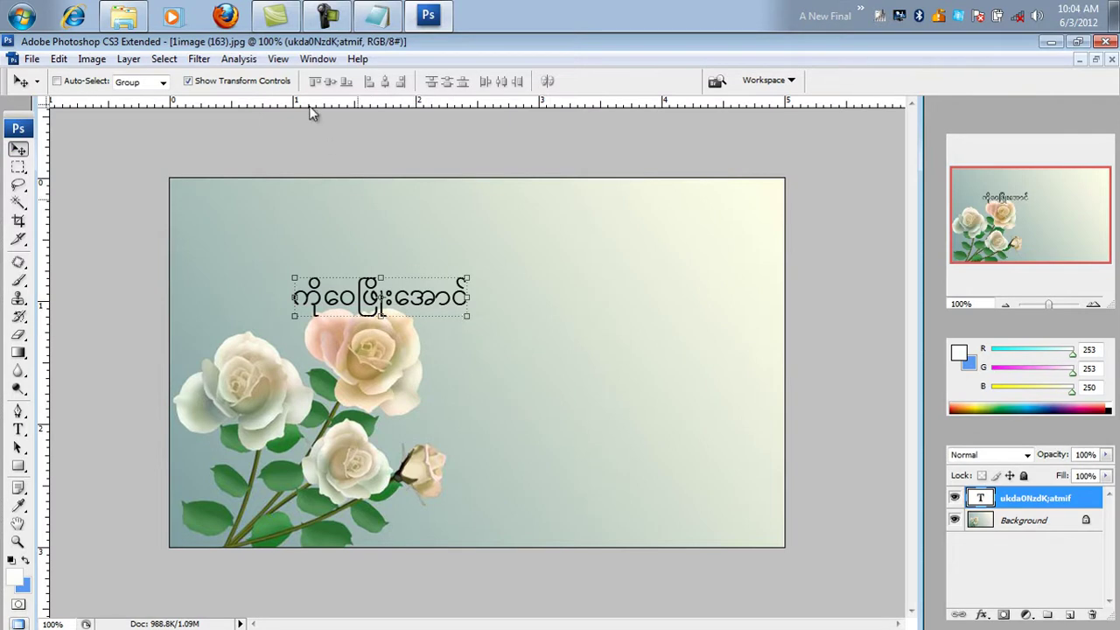
{"action": "left_click", "coordinate": [199, 59]}
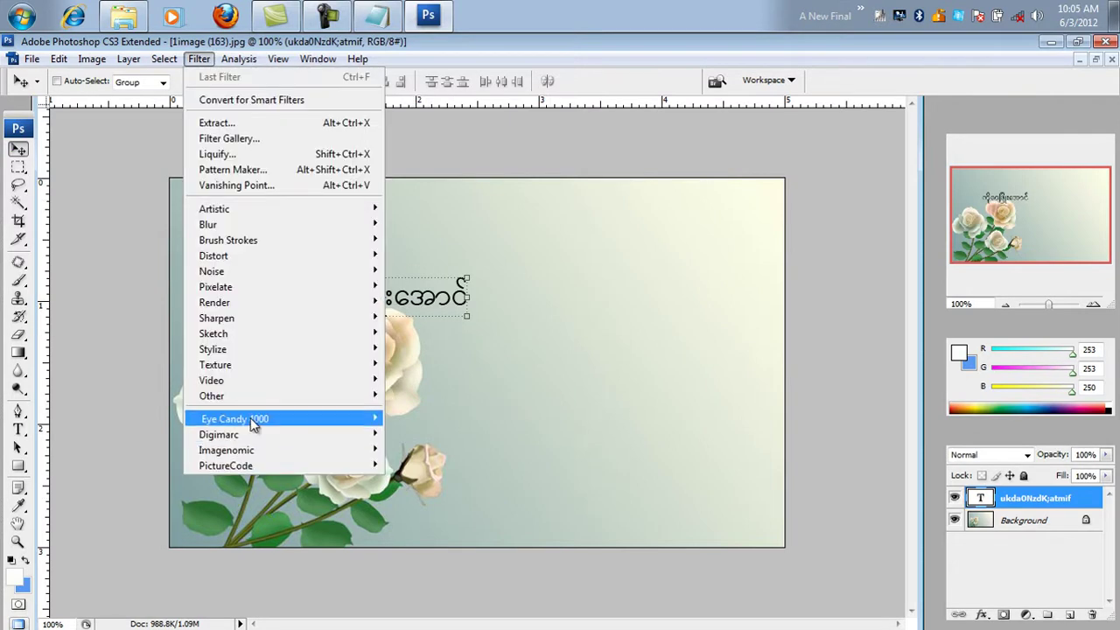
{"action": "mouse_move", "coordinate": [234, 419]}
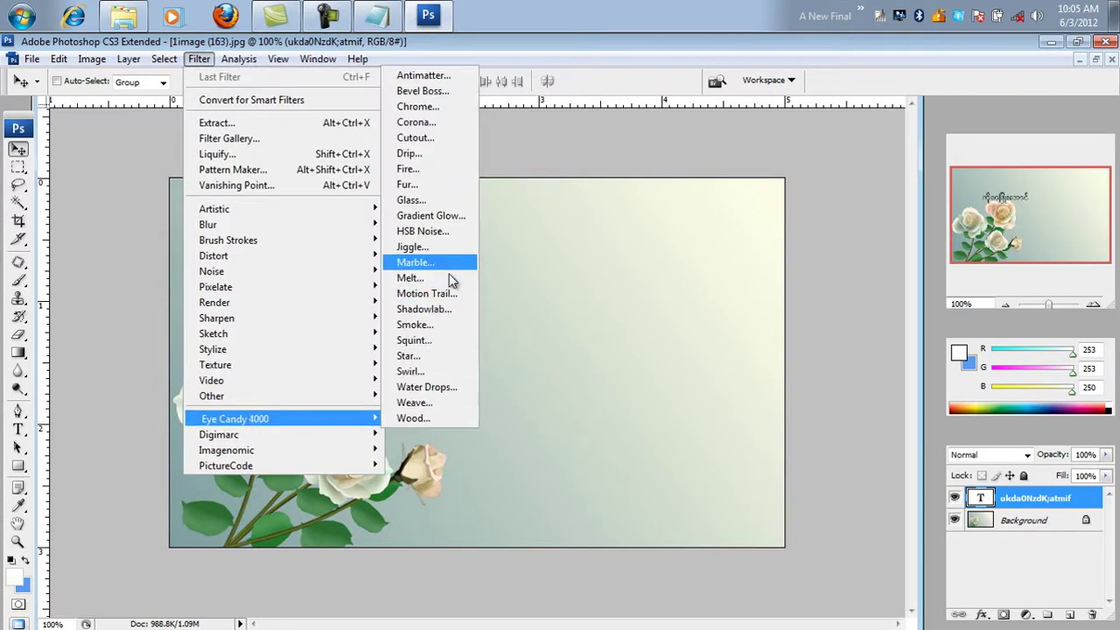
Step: Rasterize the title and apply Eye Candy Motion Trail with length 0.34, taper 91, opacity 49
{"action": "left_click", "coordinate": [451, 296]}
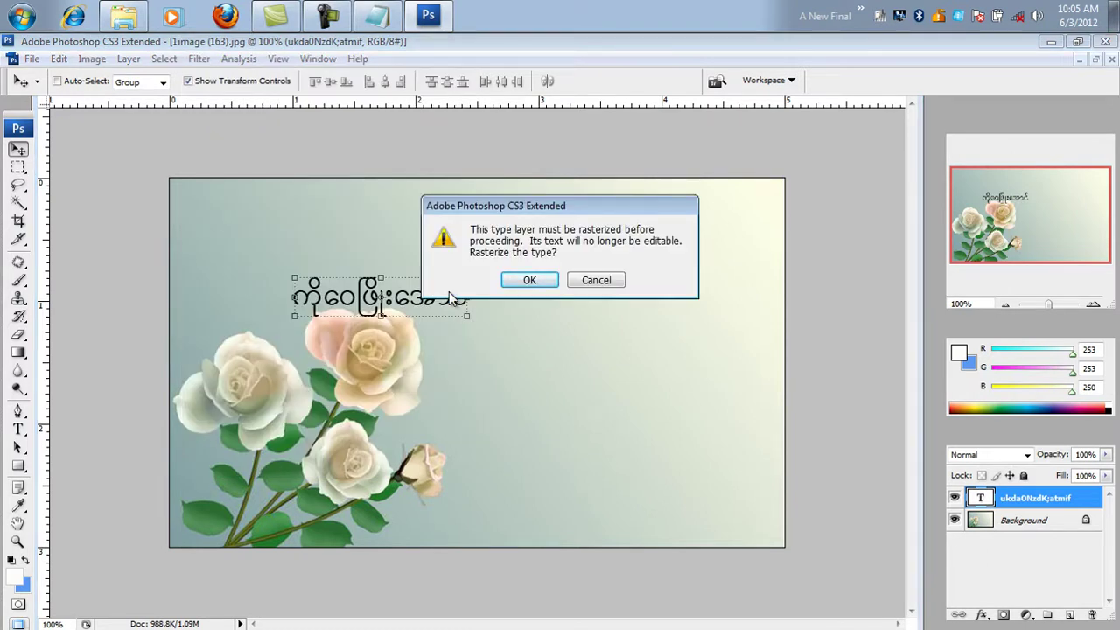
{"action": "left_click", "coordinate": [536, 278]}
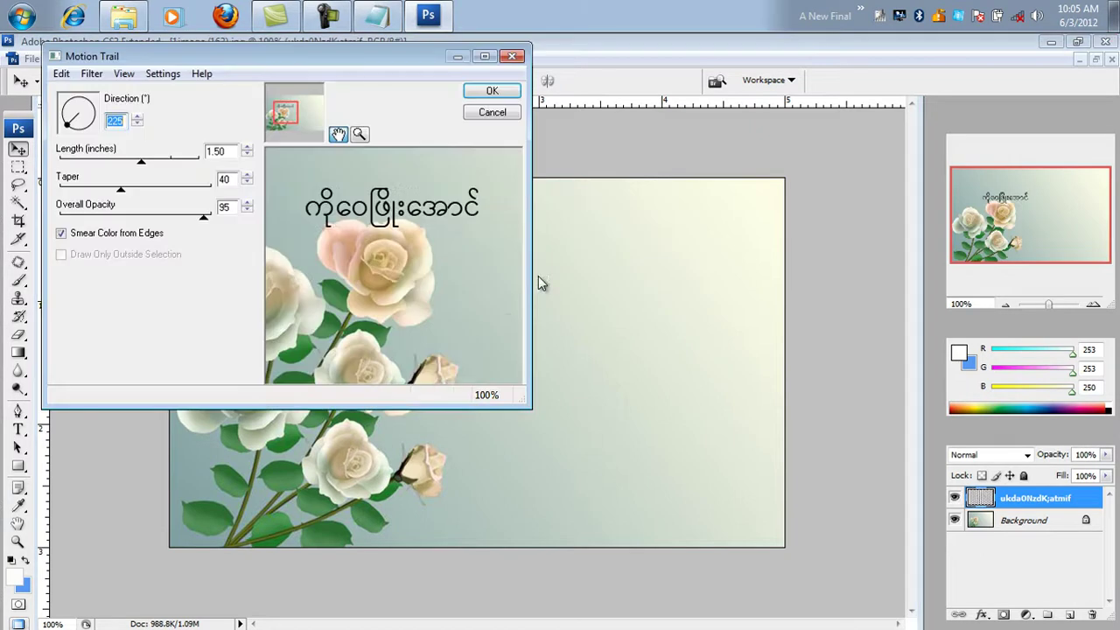
{"action": "left_click", "coordinate": [486, 57]}
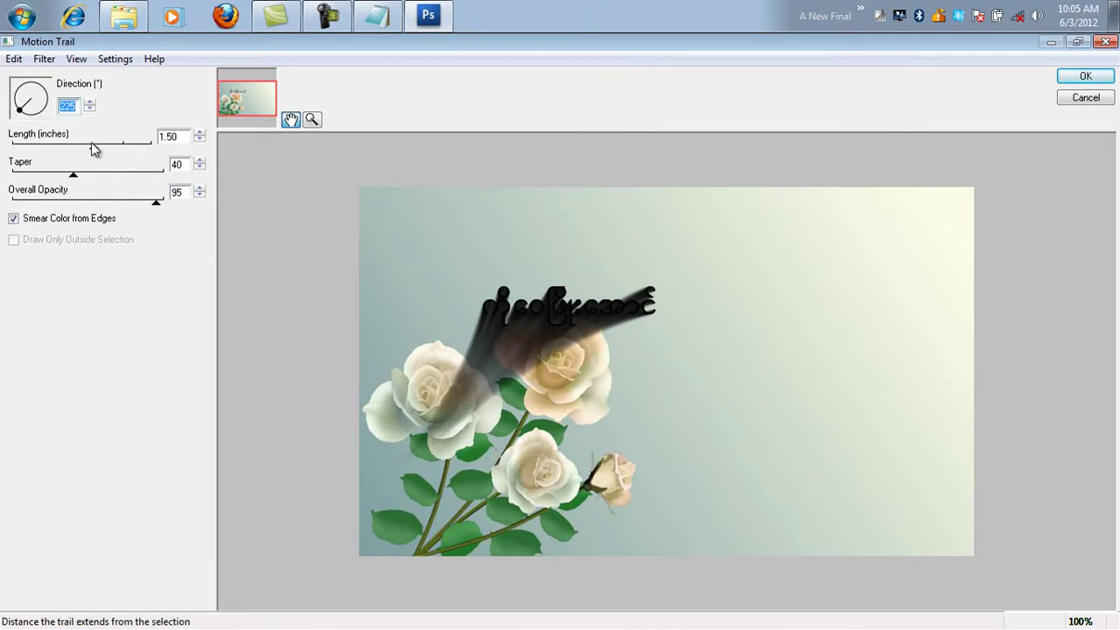
{"action": "left_click_drag", "start_coordinate": [94, 149], "coordinate": [26, 150]}
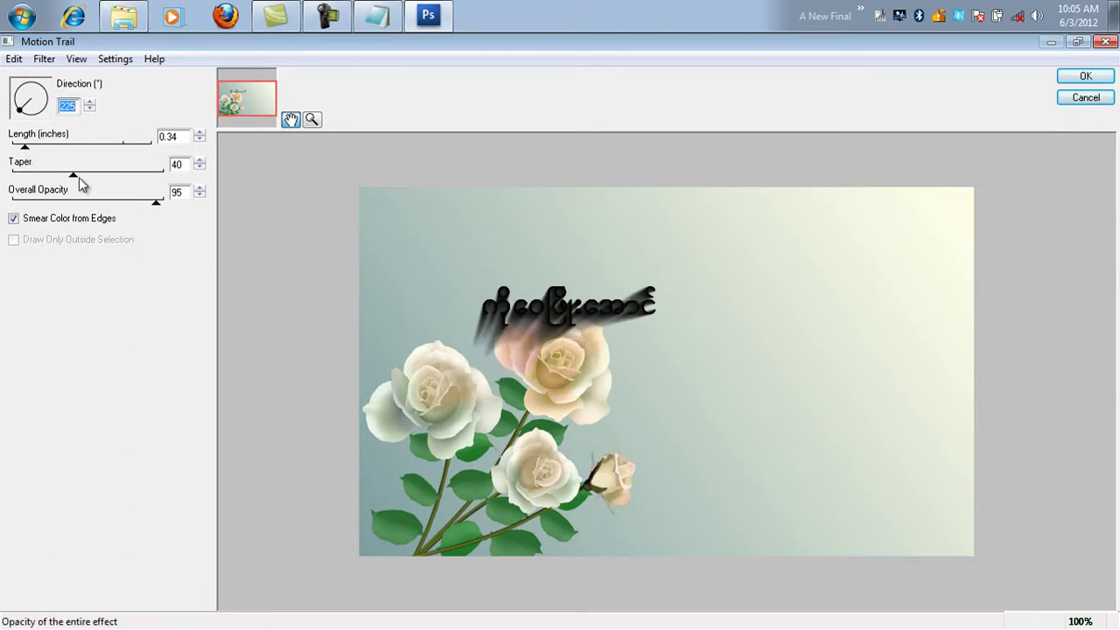
{"action": "left_click_drag", "start_coordinate": [73, 174], "coordinate": [115, 189]}
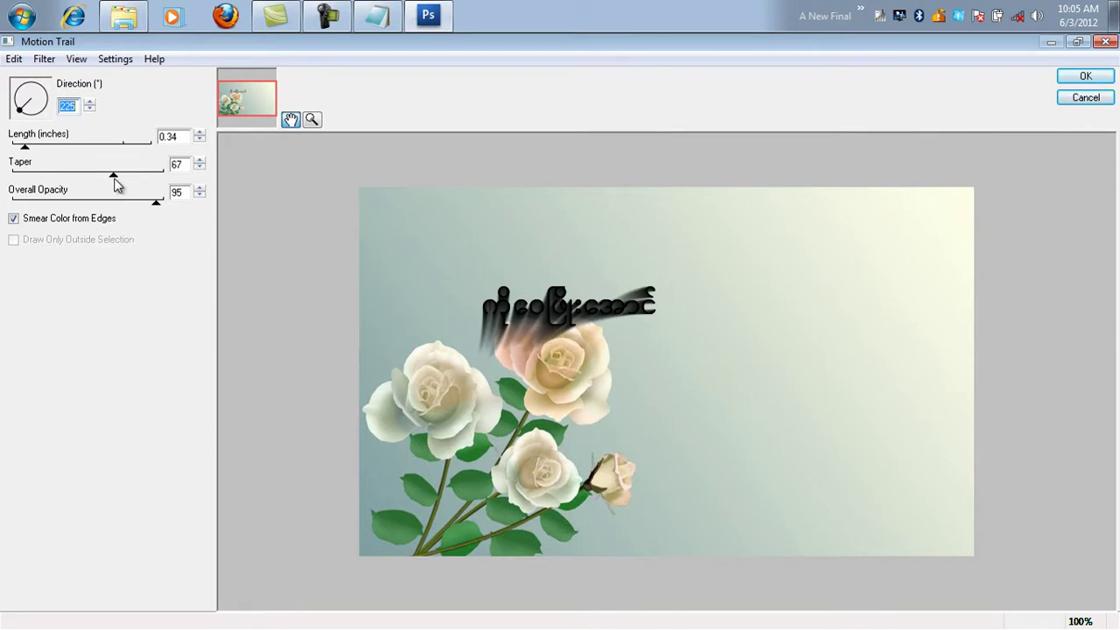
{"action": "left_click_drag", "start_coordinate": [115, 175], "coordinate": [152, 179]}
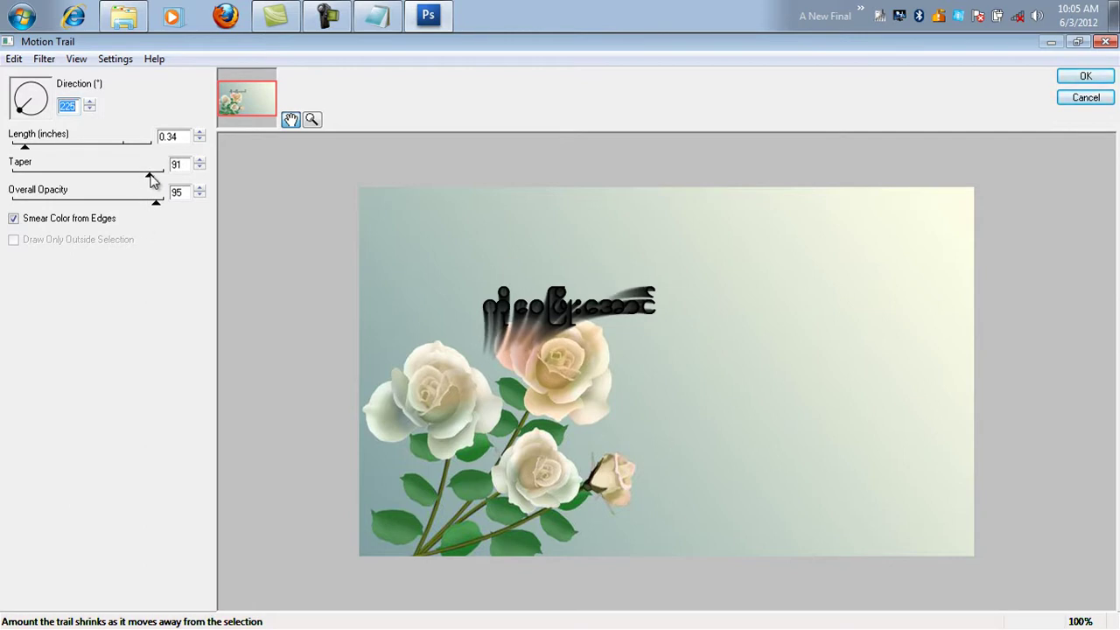
{"action": "left_click_drag", "start_coordinate": [157, 205], "coordinate": [87, 205]}
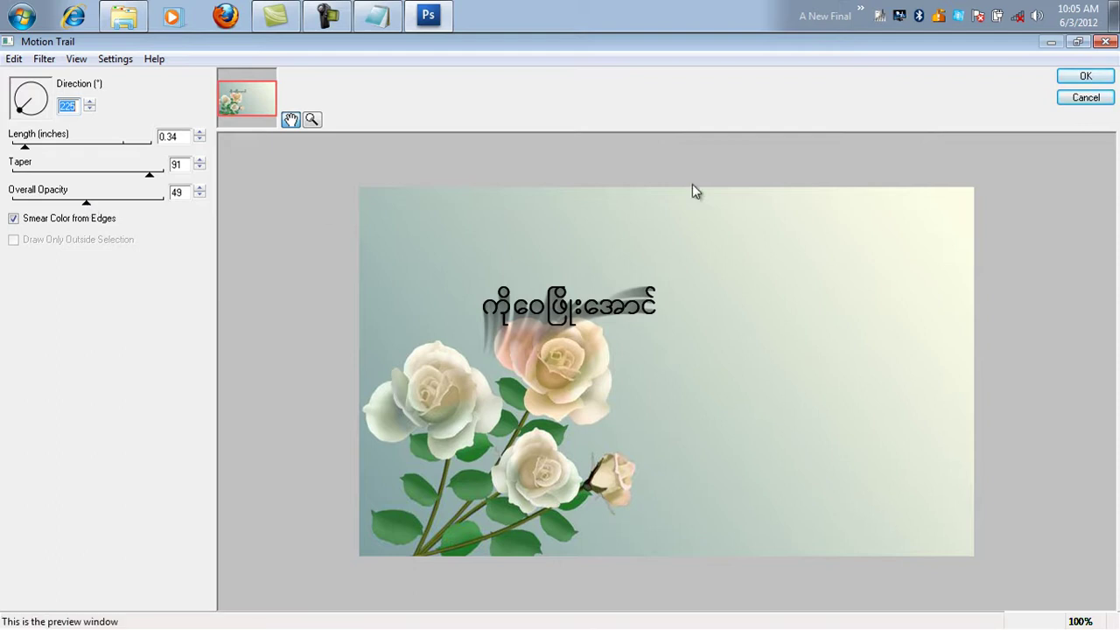
{"action": "left_click", "coordinate": [1085, 77]}
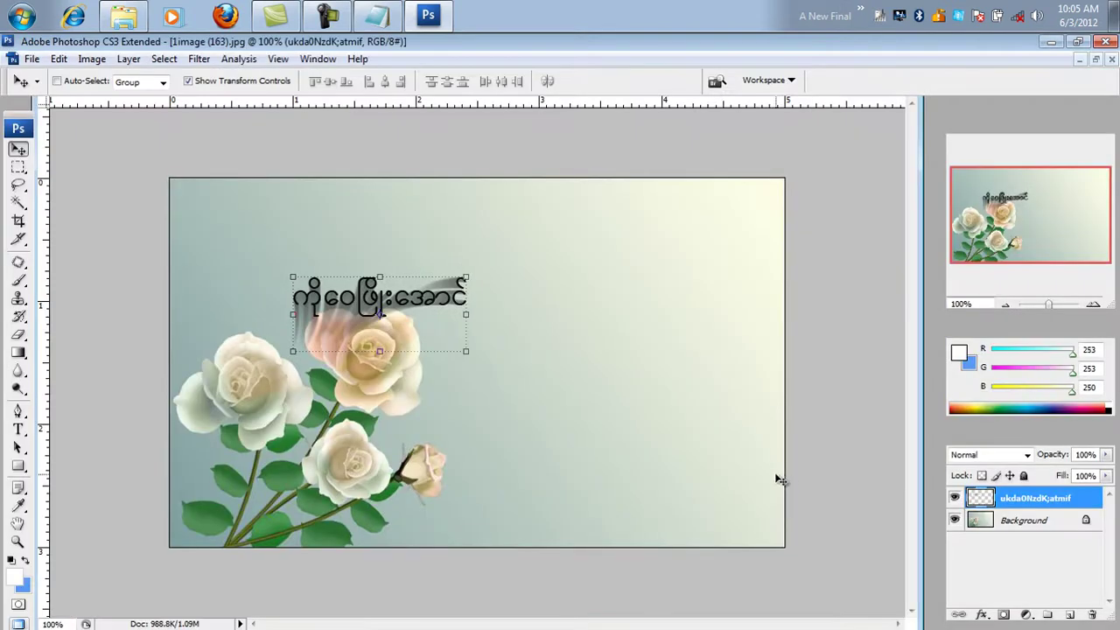
Step: Scale the trailed Myanmar title to about 255% and move it near the canvas top
{"action": "left_click_drag", "start_coordinate": [351, 304], "coordinate": [328, 433]}
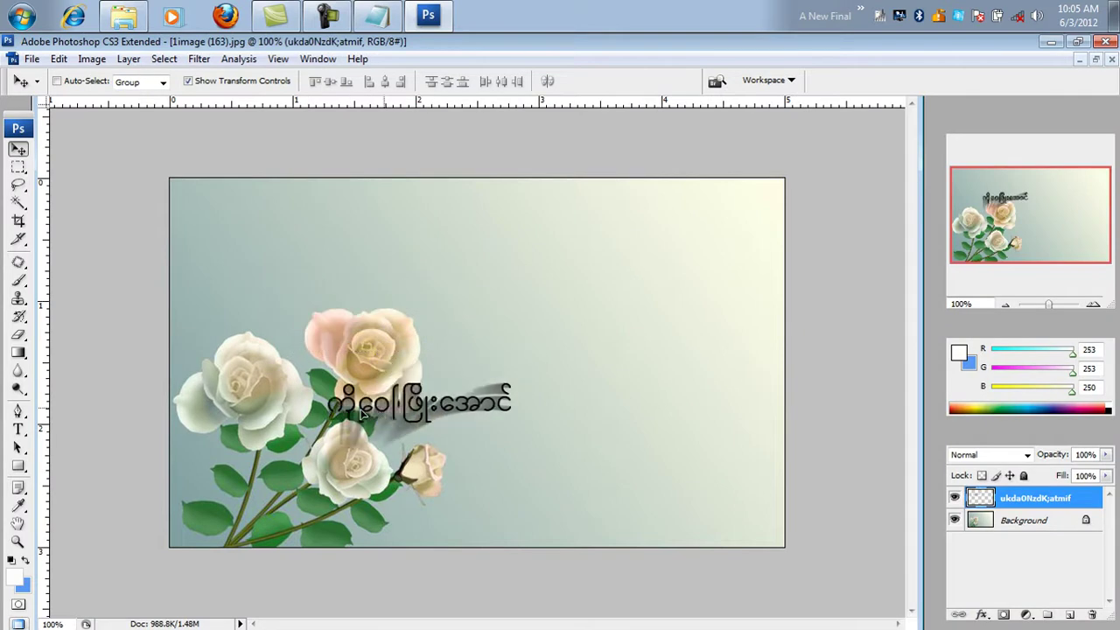
{"action": "left_click_drag", "start_coordinate": [444, 404], "coordinate": [713, 289]}
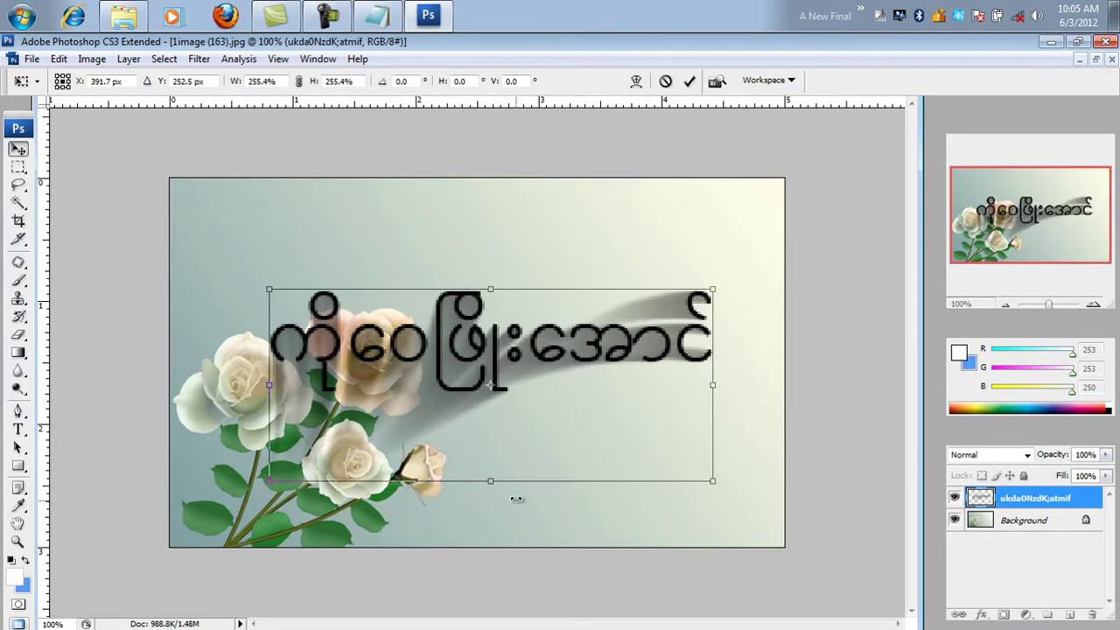
{"action": "key", "text": "Return"}
{"action": "left_click_drag", "start_coordinate": [569, 378], "coordinate": [582, 328]}
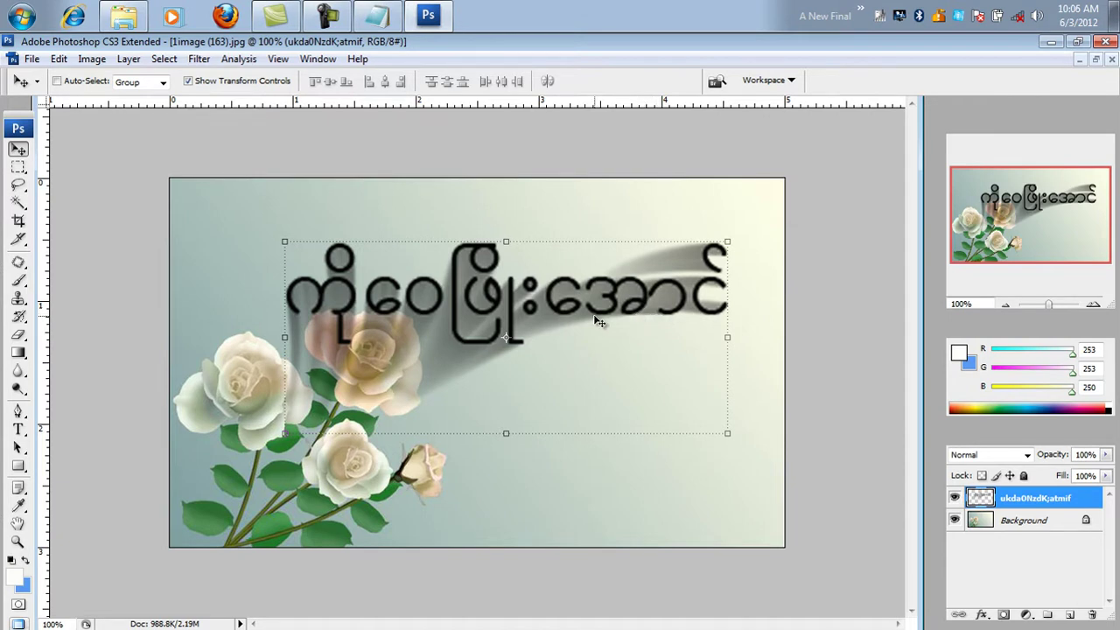
{"action": "left_click_drag", "start_coordinate": [598, 306], "coordinate": [614, 273]}
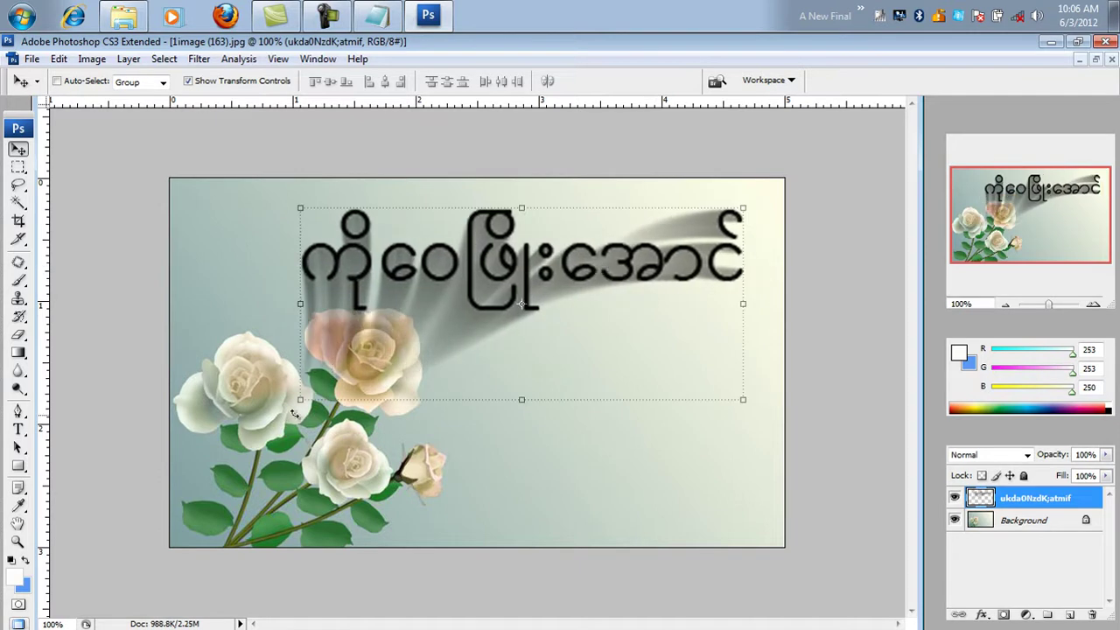
Step: Type 'AIT Computer' in Times New Roman 24 pt below the Myanmar title
{"action": "left_click", "coordinate": [18, 429]}
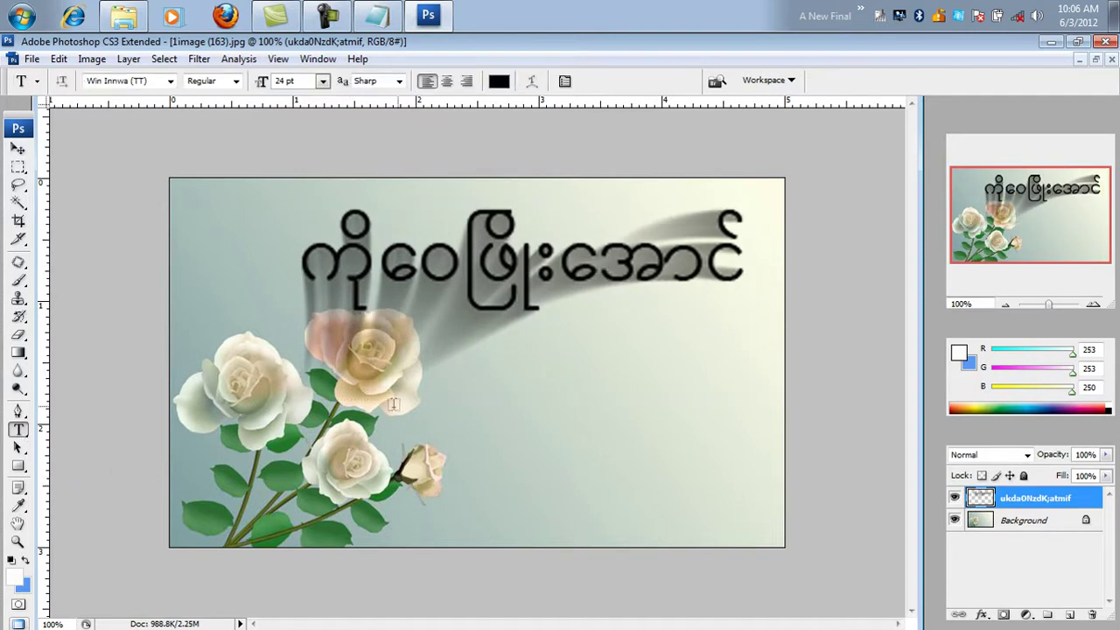
{"action": "left_click", "coordinate": [473, 438]}
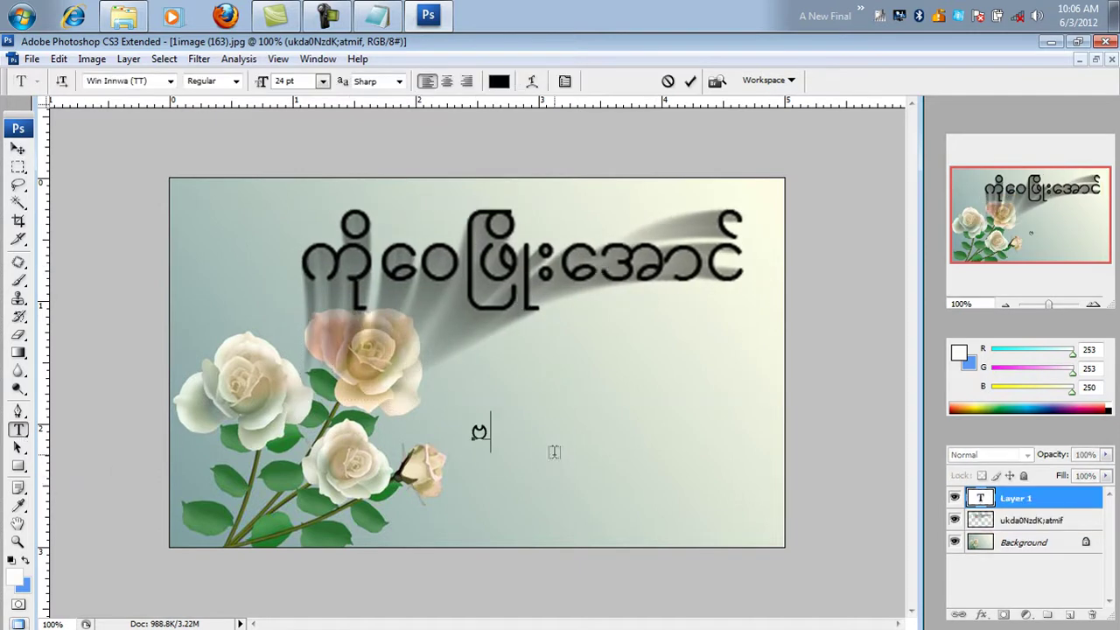
{"action": "left_click", "coordinate": [170, 81]}
{"action": "mouse_move", "coordinate": [343, 477]}
{"action": "left_mouse_down"}
{"action": "mouse_move", "coordinate": [360, 346]}
{"action": "mouse_move", "coordinate": [360, 379]}
{"action": "left_mouse_up"}
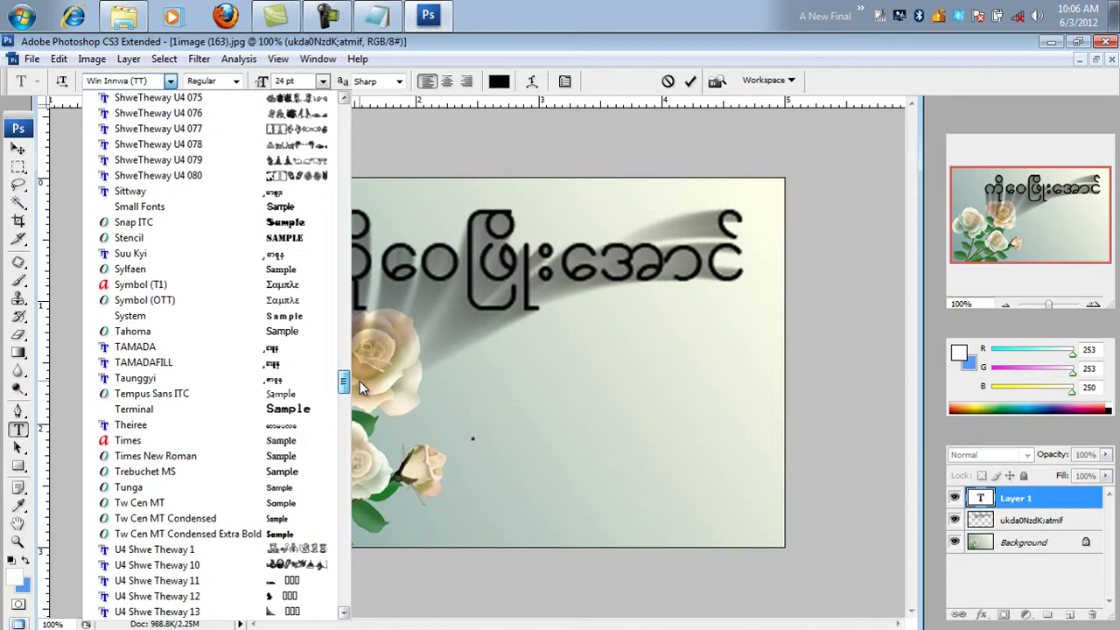
{"action": "left_click", "coordinate": [175, 456]}
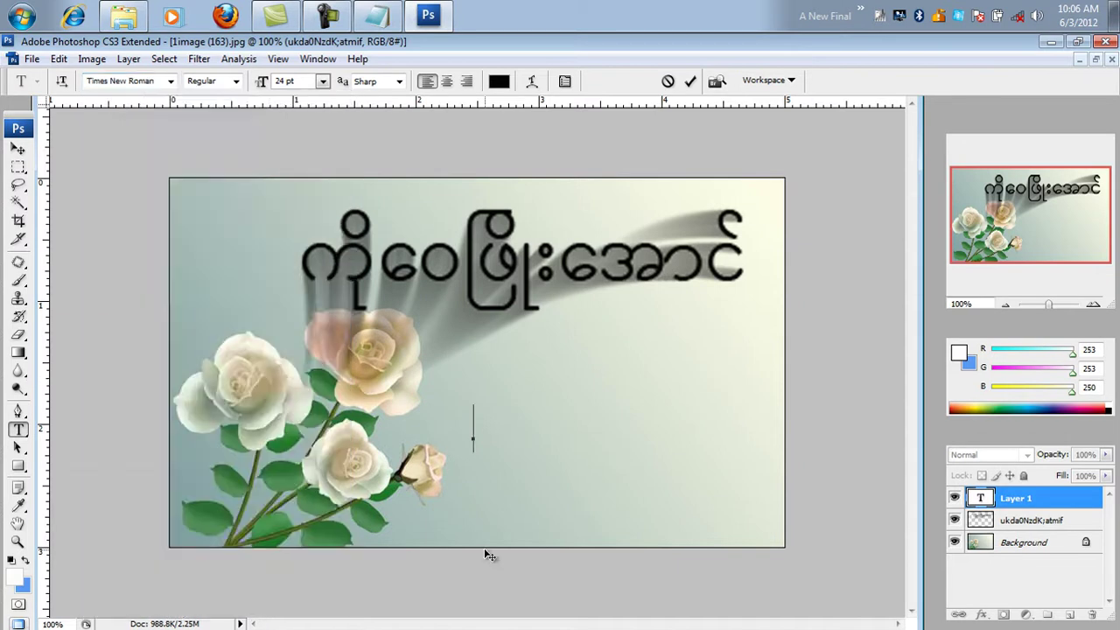
{"action": "type", "text": "AIT "}
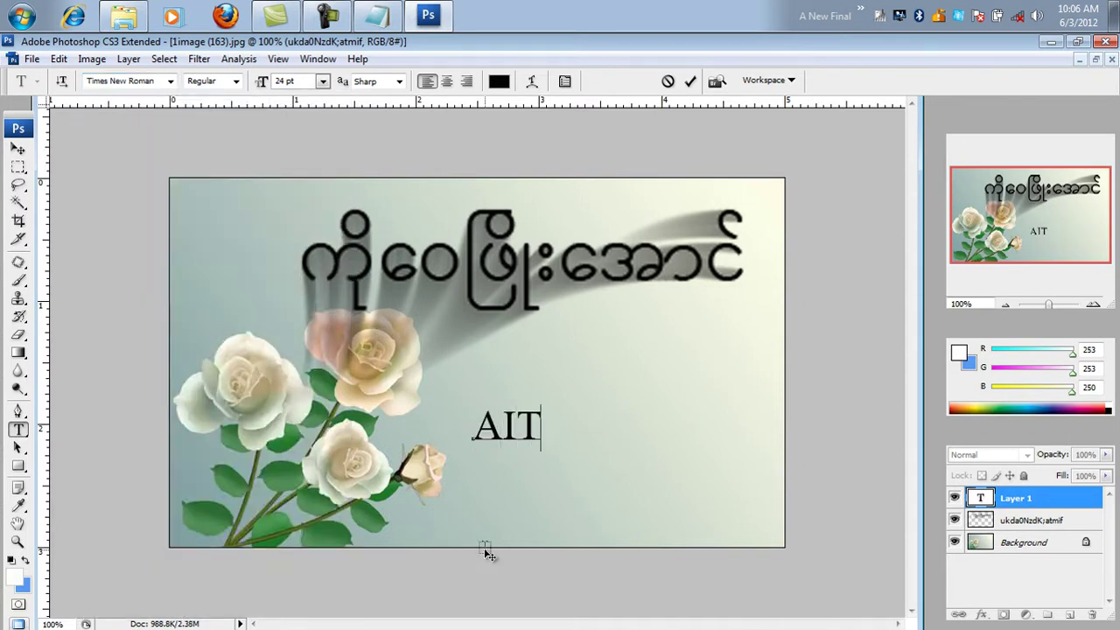
{"action": "type", "text": "Computer"}
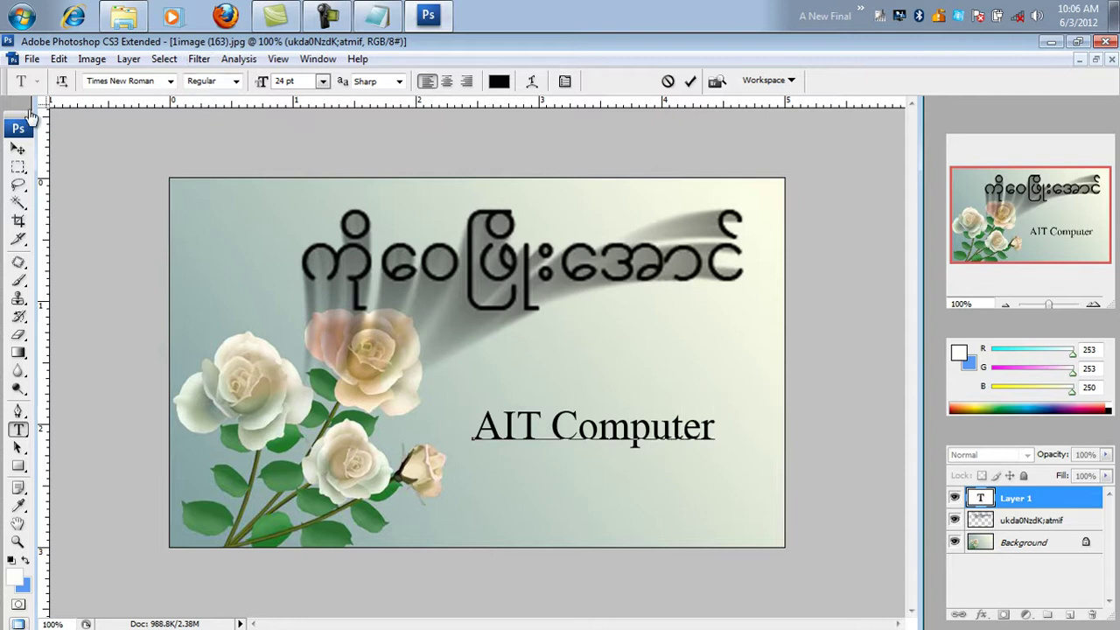
{"action": "left_click", "coordinate": [17, 149]}
{"action": "left_click", "coordinate": [200, 59]}
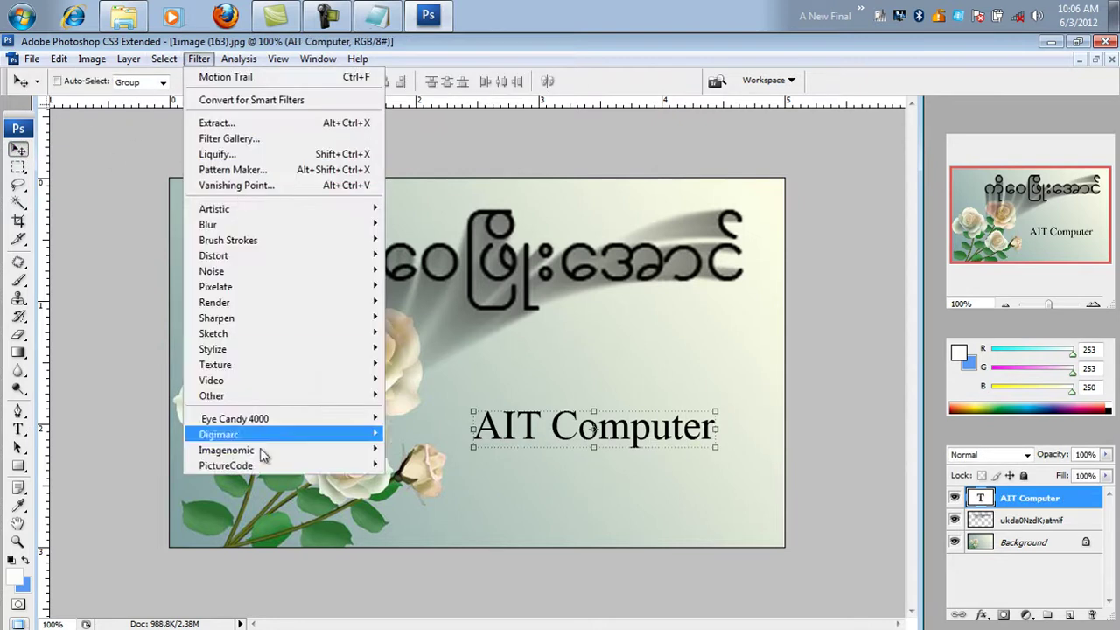
{"action": "mouse_move", "coordinate": [235, 418]}
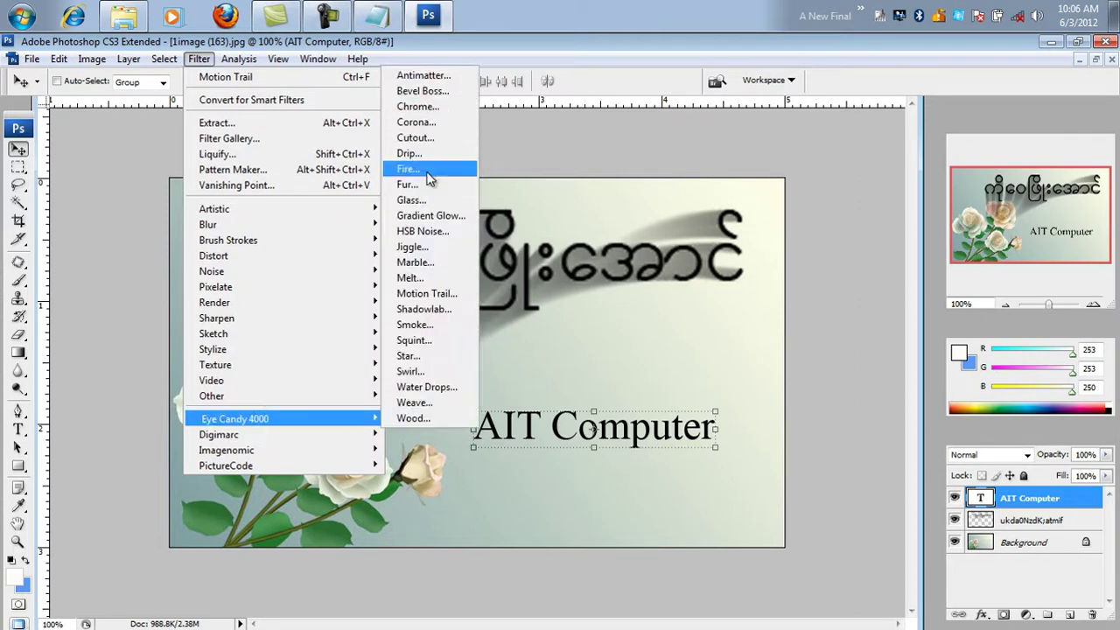
{"action": "left_click", "coordinate": [437, 324]}
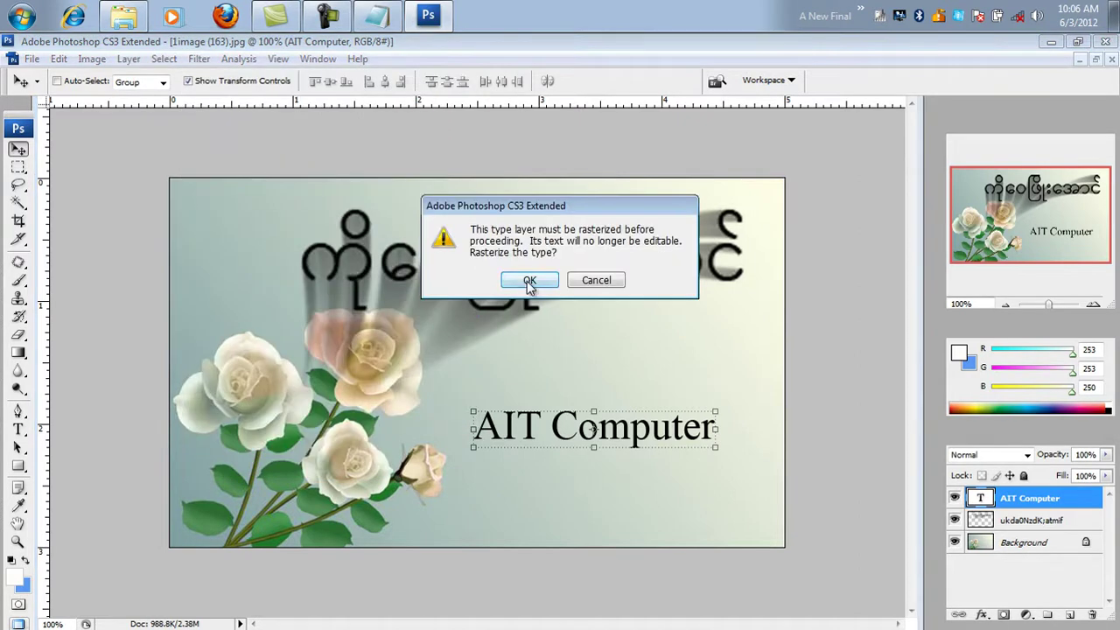
{"action": "left_click", "coordinate": [528, 281]}
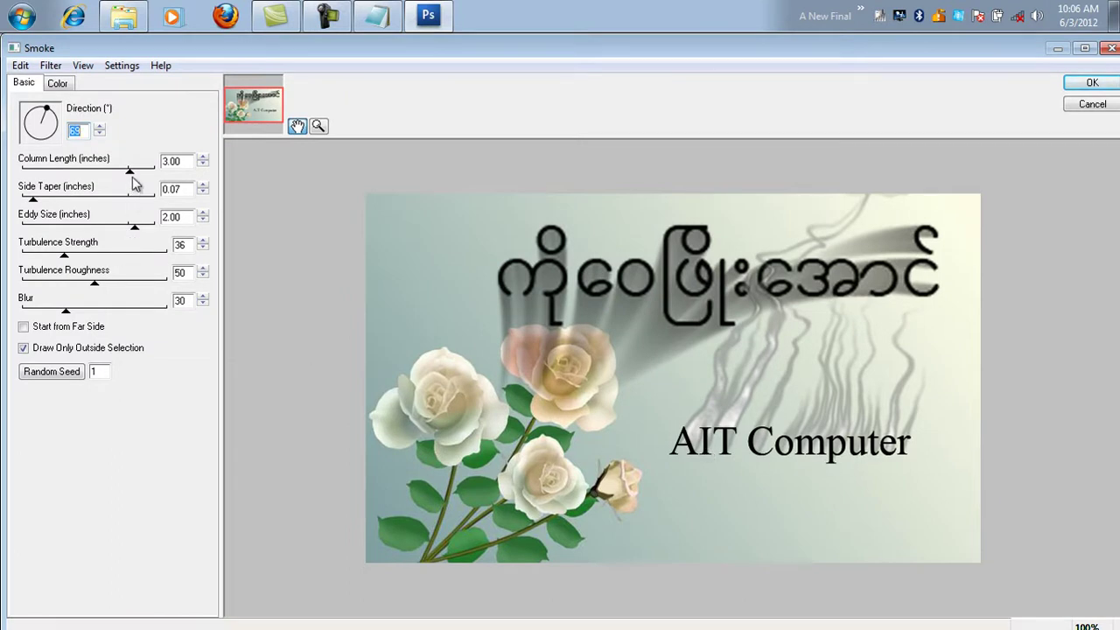
{"action": "left_click_drag", "start_coordinate": [131, 172], "coordinate": [76, 188]}
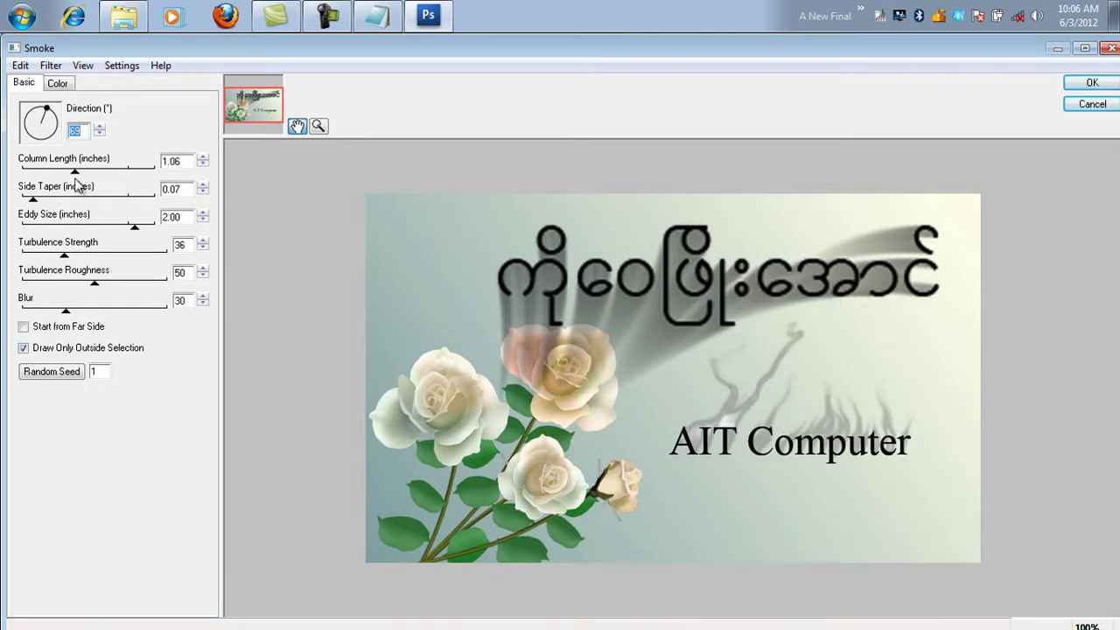
{"action": "left_click_drag", "start_coordinate": [74, 172], "coordinate": [58, 174]}
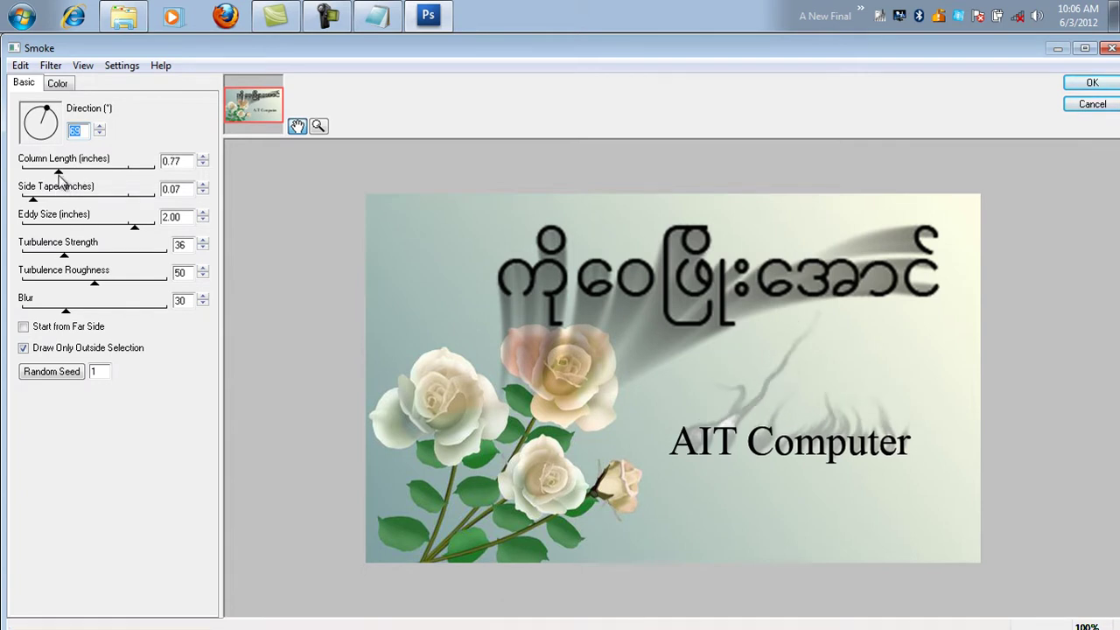
{"action": "left_click", "coordinate": [1093, 105]}
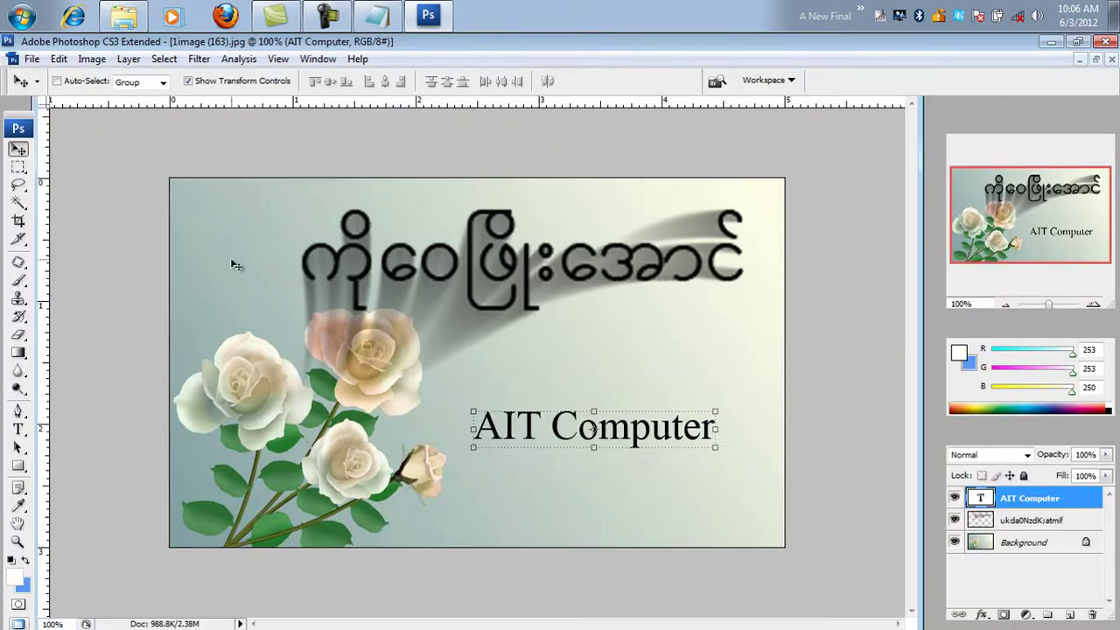
{"action": "left_click", "coordinate": [197, 59]}
{"action": "mouse_move", "coordinate": [234, 418]}
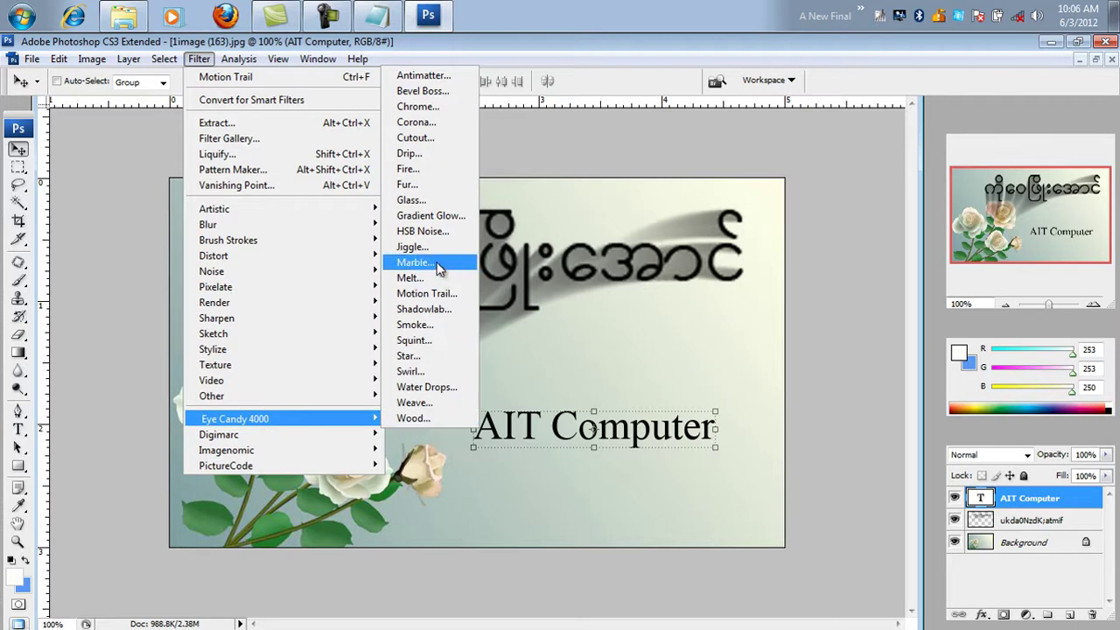
{"action": "left_click", "coordinate": [437, 91]}
{"action": "left_click", "coordinate": [529, 280]}
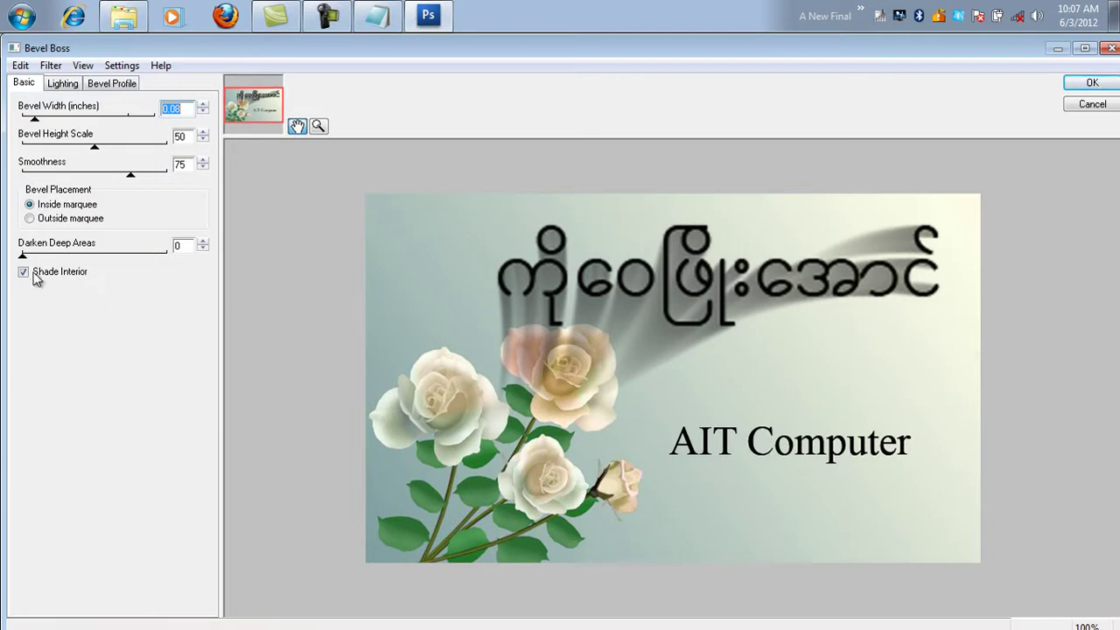
{"action": "left_click_drag", "start_coordinate": [22, 256], "coordinate": [82, 258]}
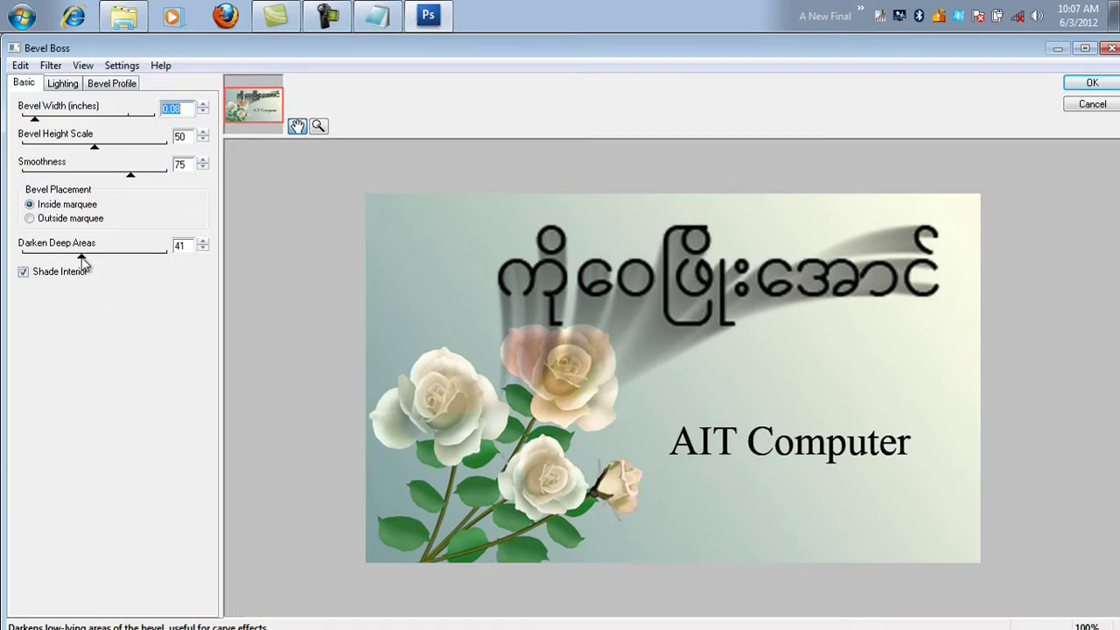
{"action": "left_click_drag", "start_coordinate": [33, 120], "coordinate": [123, 125]}
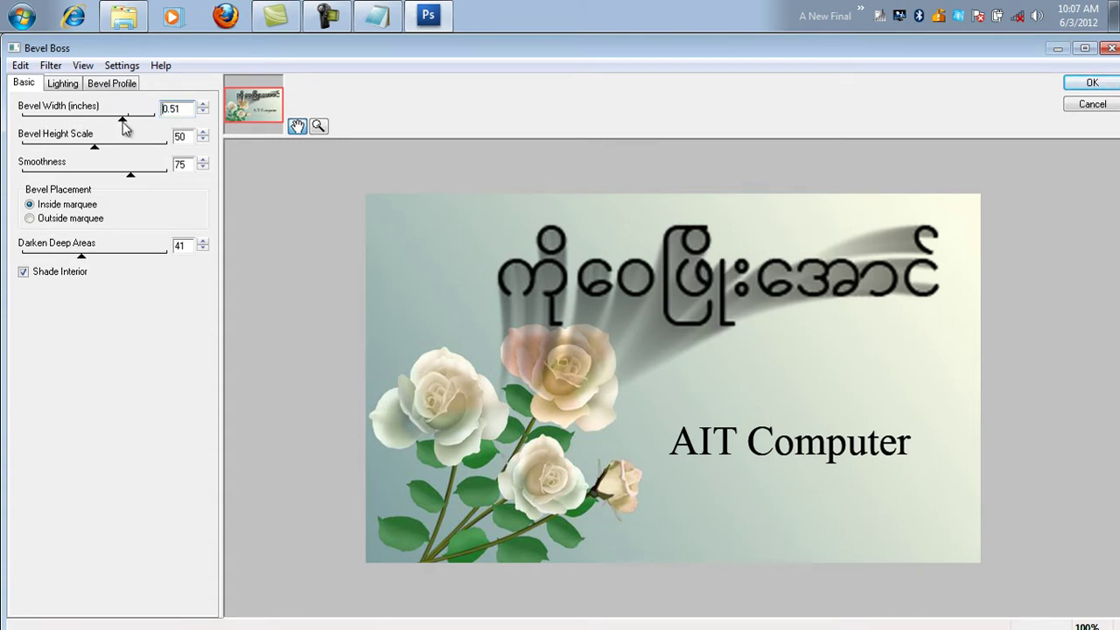
{"action": "left_click", "coordinate": [73, 84]}
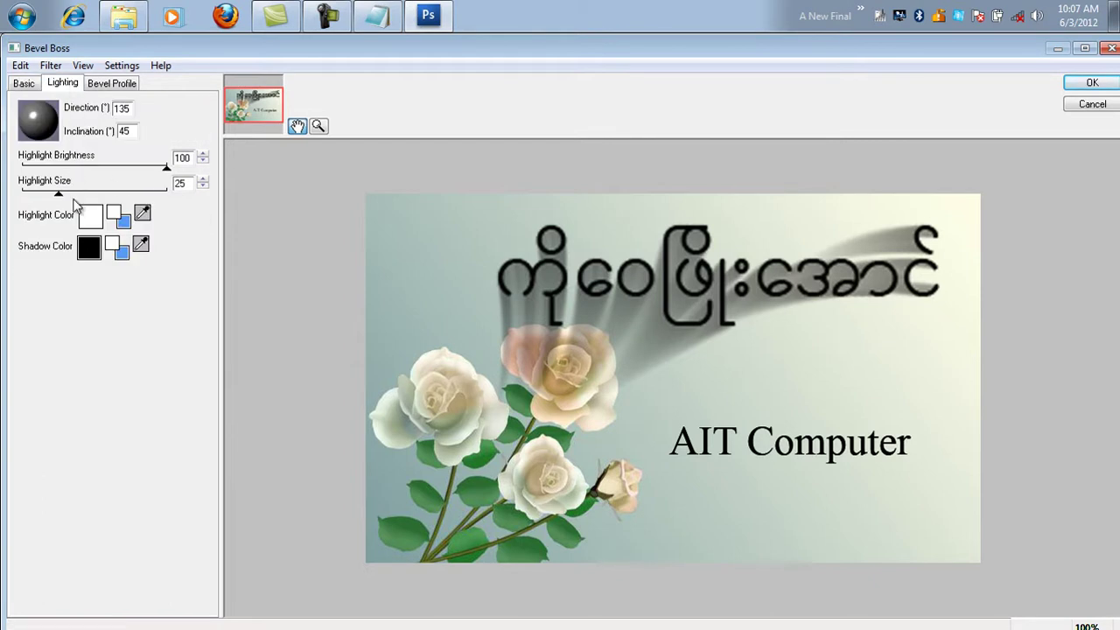
{"action": "left_click_drag", "start_coordinate": [58, 193], "coordinate": [102, 193]}
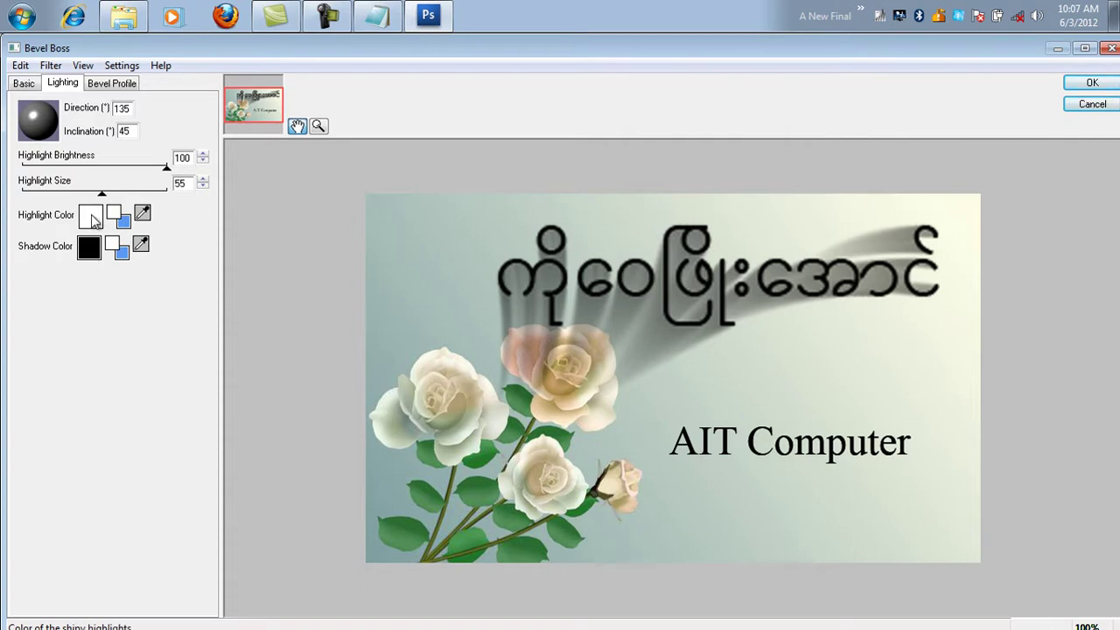
{"action": "left_click", "coordinate": [93, 219]}
{"action": "left_click", "coordinate": [861, 297]}
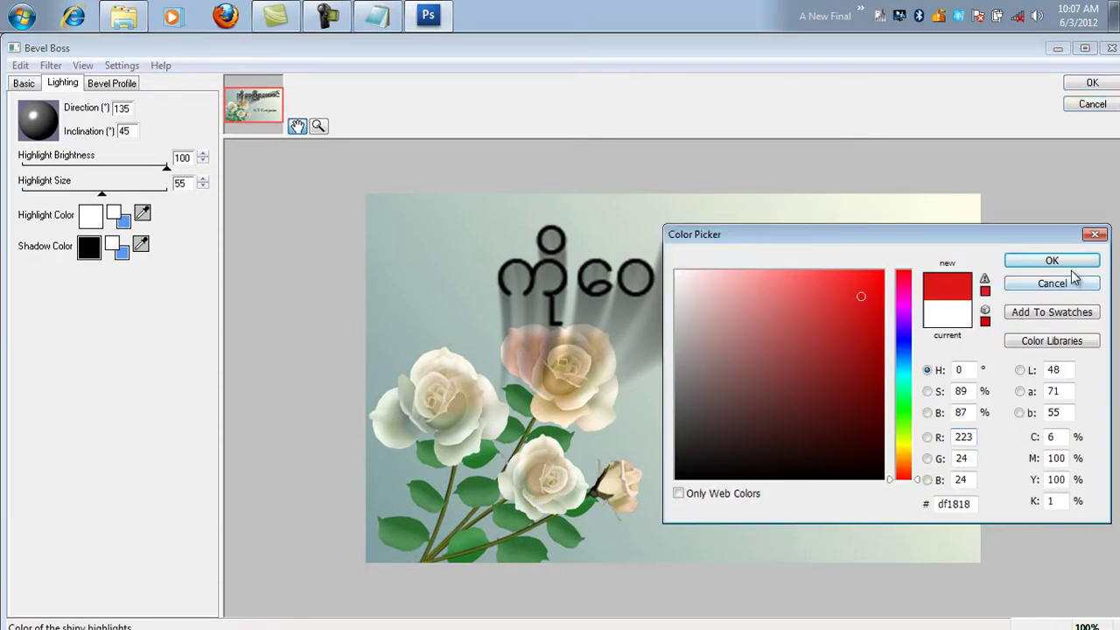
{"action": "left_click", "coordinate": [1052, 261]}
{"action": "left_click_drag", "start_coordinate": [101, 193], "coordinate": [132, 194]}
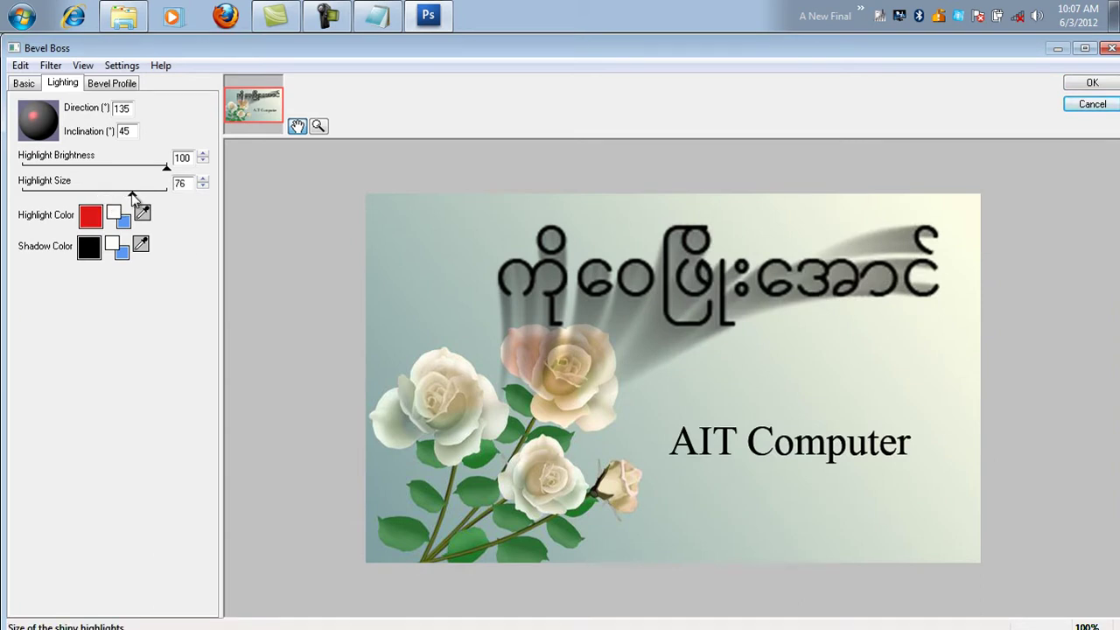
{"action": "left_click", "coordinate": [113, 85]}
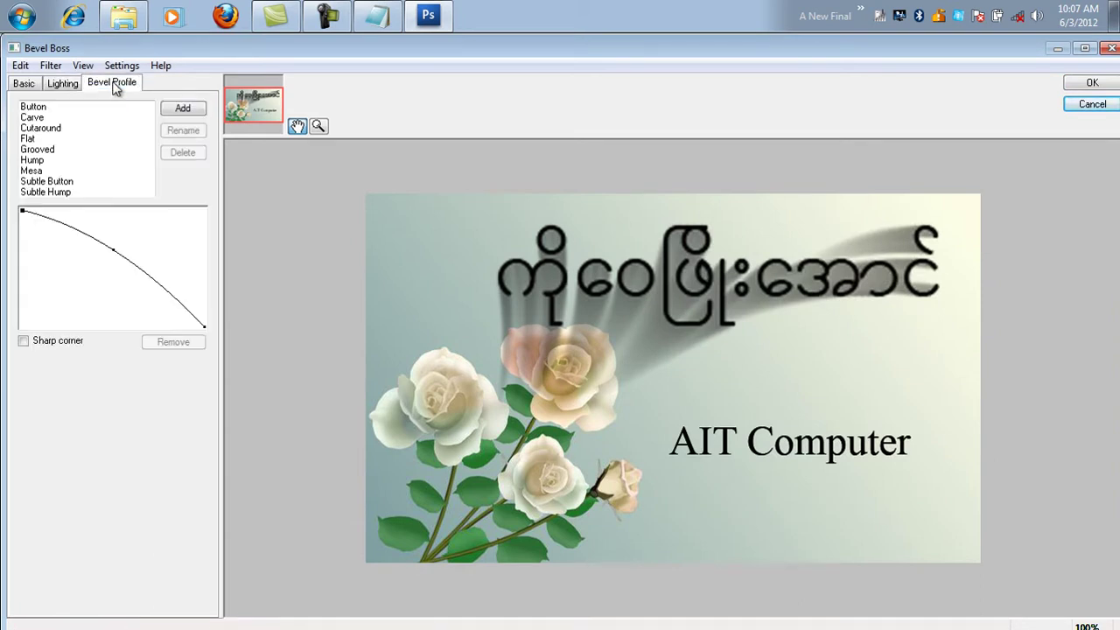
{"action": "left_click", "coordinate": [53, 182]}
{"action": "left_click", "coordinate": [31, 151]}
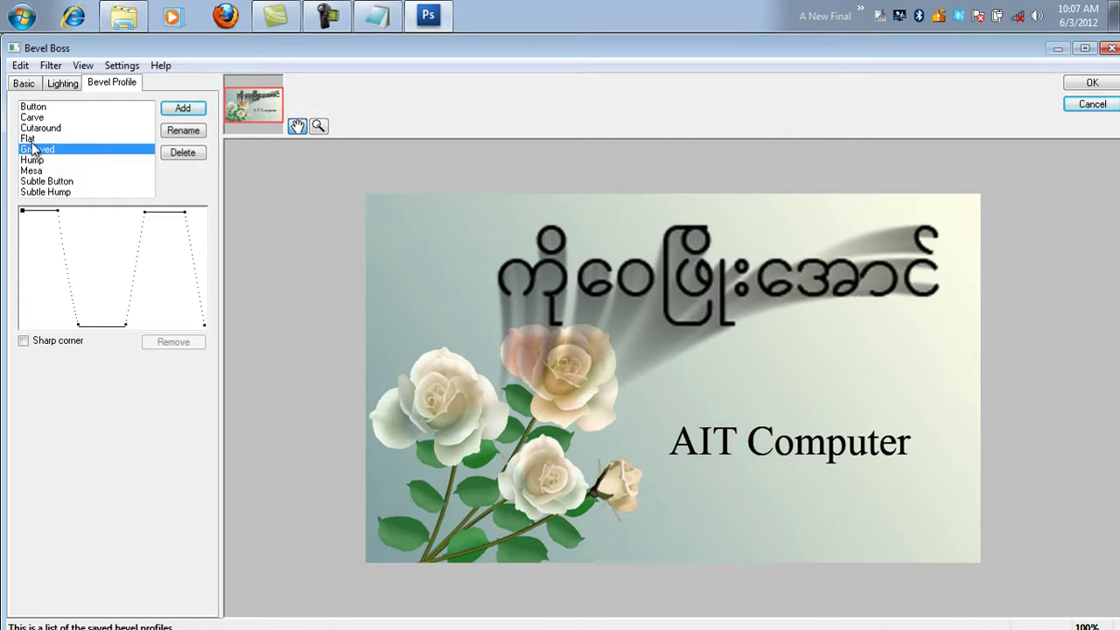
{"action": "left_click", "coordinate": [183, 109]}
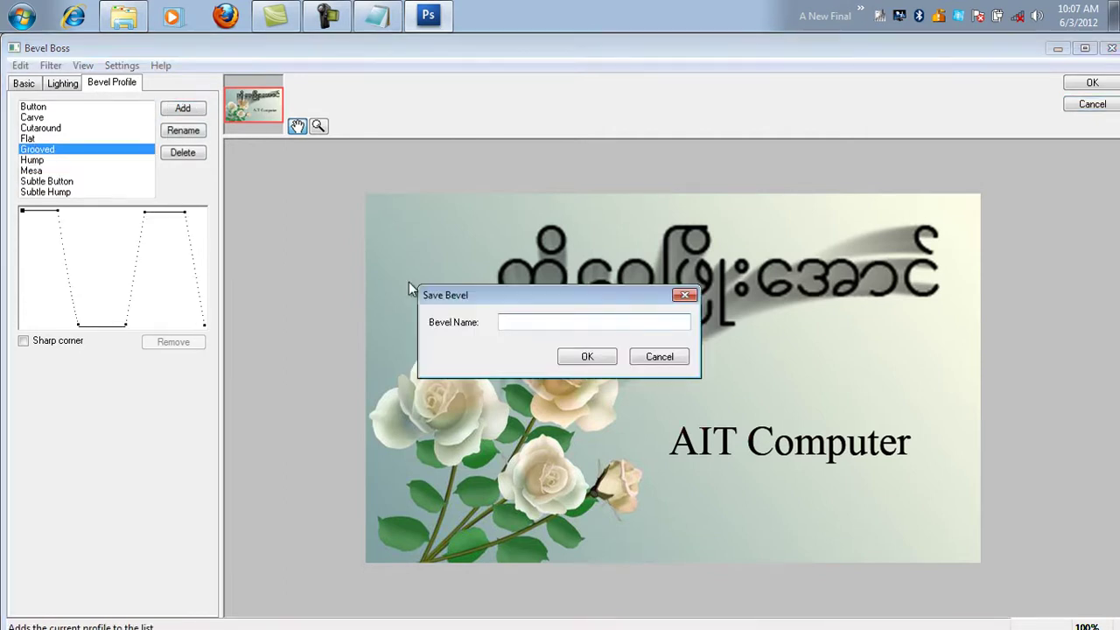
{"action": "left_click", "coordinate": [652, 358]}
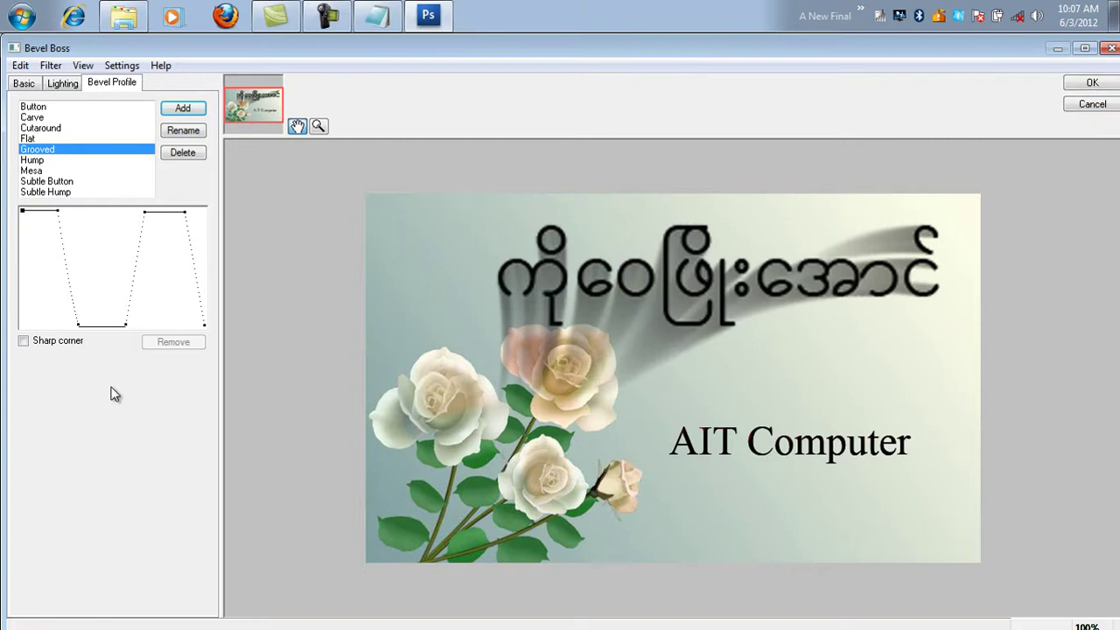
{"action": "left_click", "coordinate": [24, 341]}
{"action": "left_click", "coordinate": [63, 86]}
{"action": "mouse_move", "coordinate": [34, 115]}
{"action": "left_mouse_down"}
{"action": "mouse_move", "coordinate": [50, 134]}
{"action": "mouse_move", "coordinate": [50, 114]}
{"action": "left_mouse_up"}
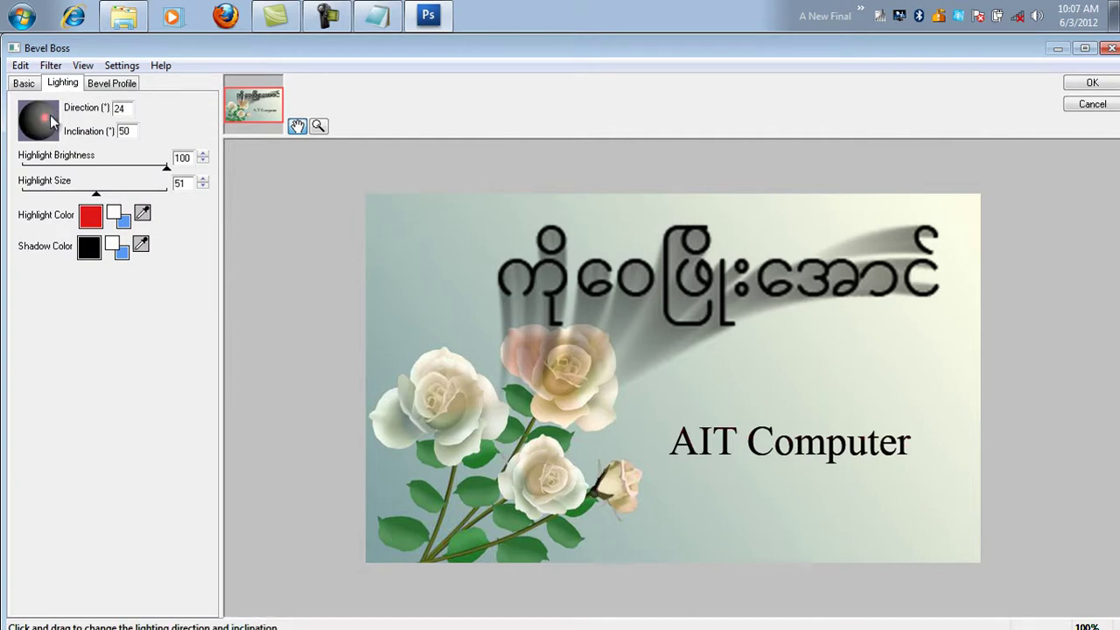
{"action": "left_click", "coordinate": [26, 83]}
{"action": "left_click_drag", "start_coordinate": [121, 119], "coordinate": [61, 119]}
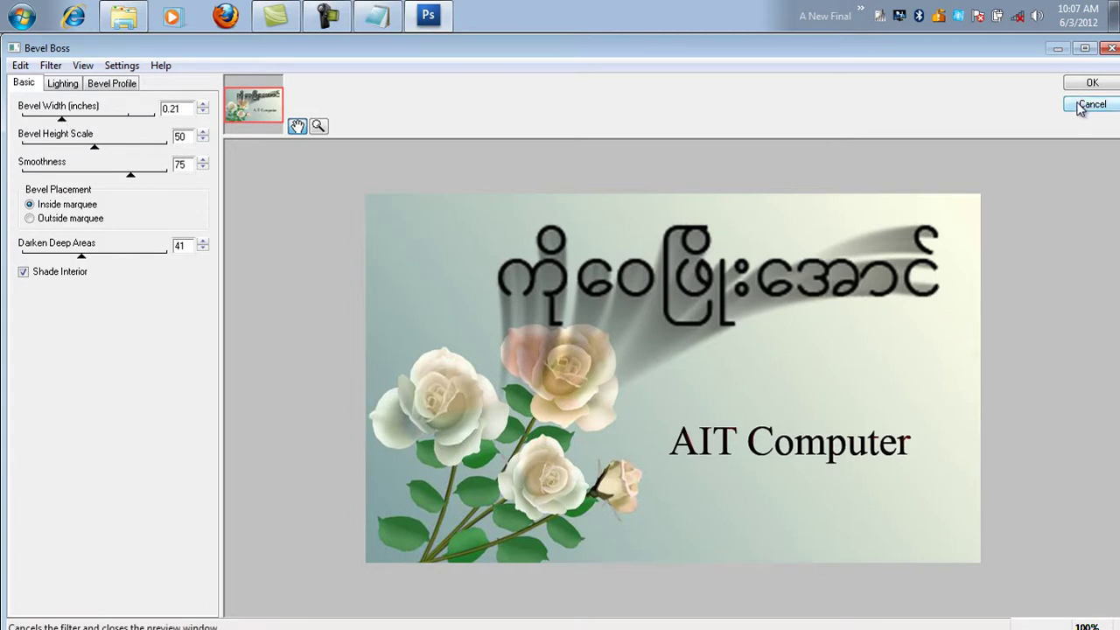
{"action": "left_click", "coordinate": [1085, 105]}
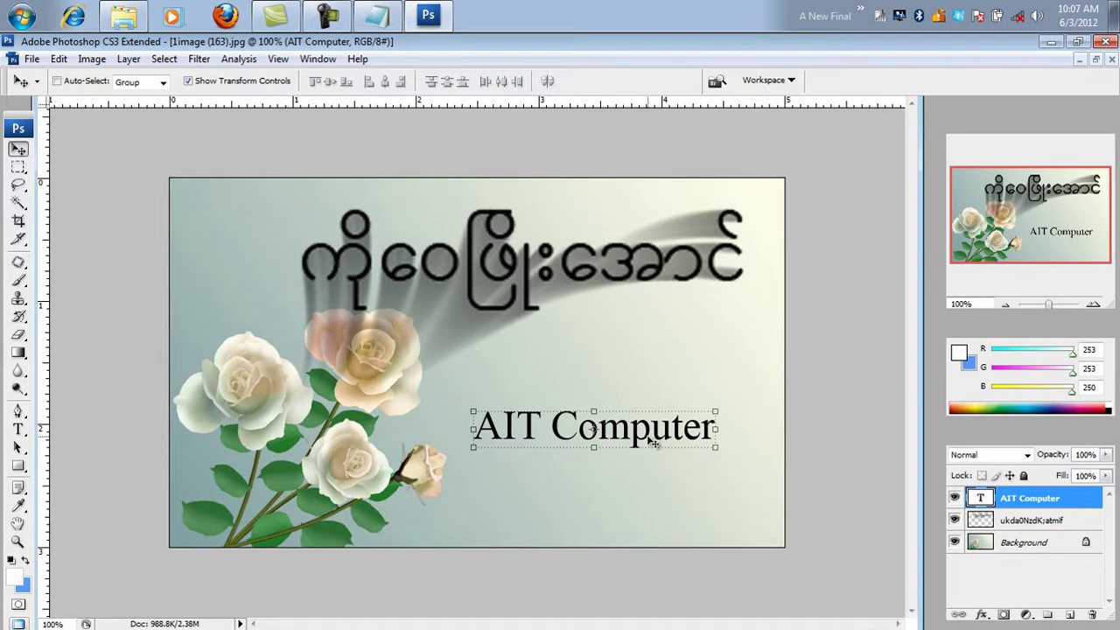
{"action": "left_click", "coordinate": [197, 60]}
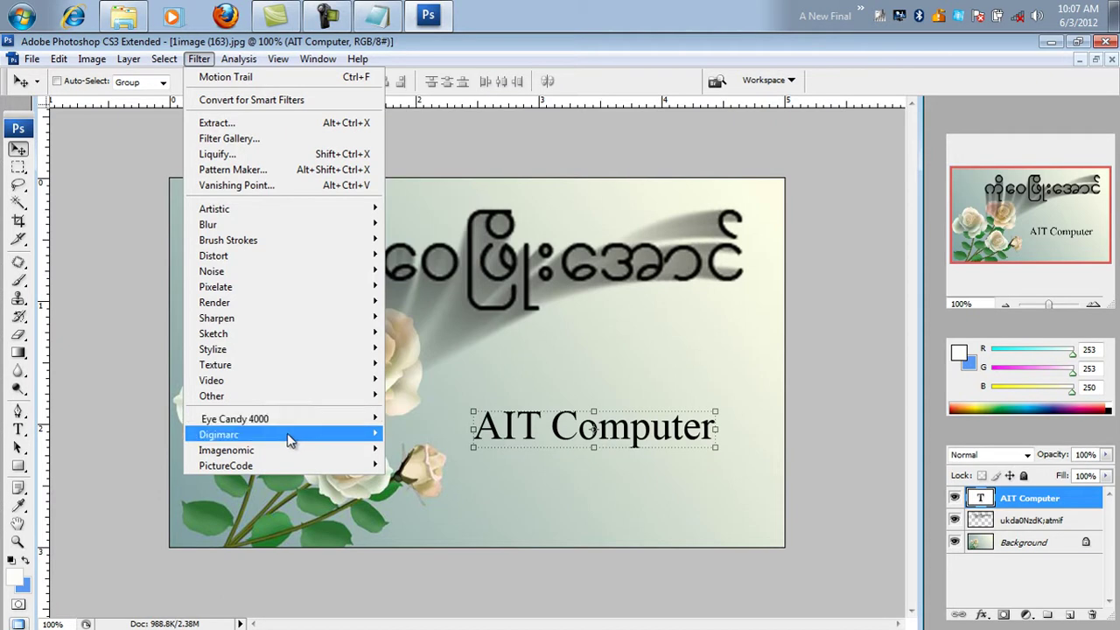
{"action": "mouse_move", "coordinate": [234, 418]}
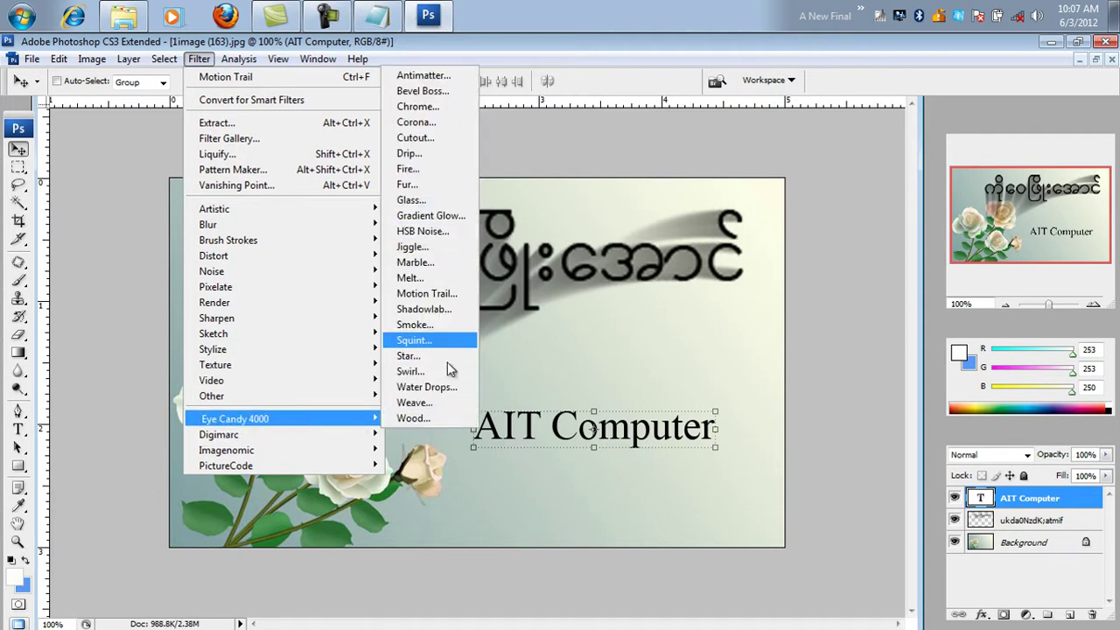
{"action": "left_click", "coordinate": [440, 385]}
{"action": "left_click", "coordinate": [532, 278]}
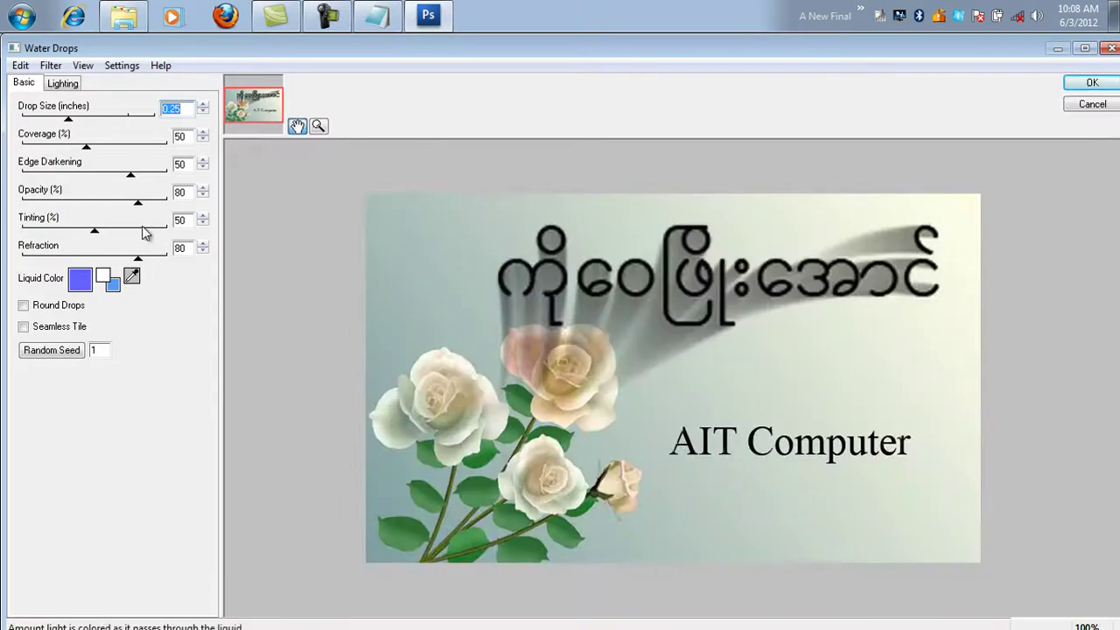
{"action": "left_click_drag", "start_coordinate": [69, 119], "coordinate": [99, 121]}
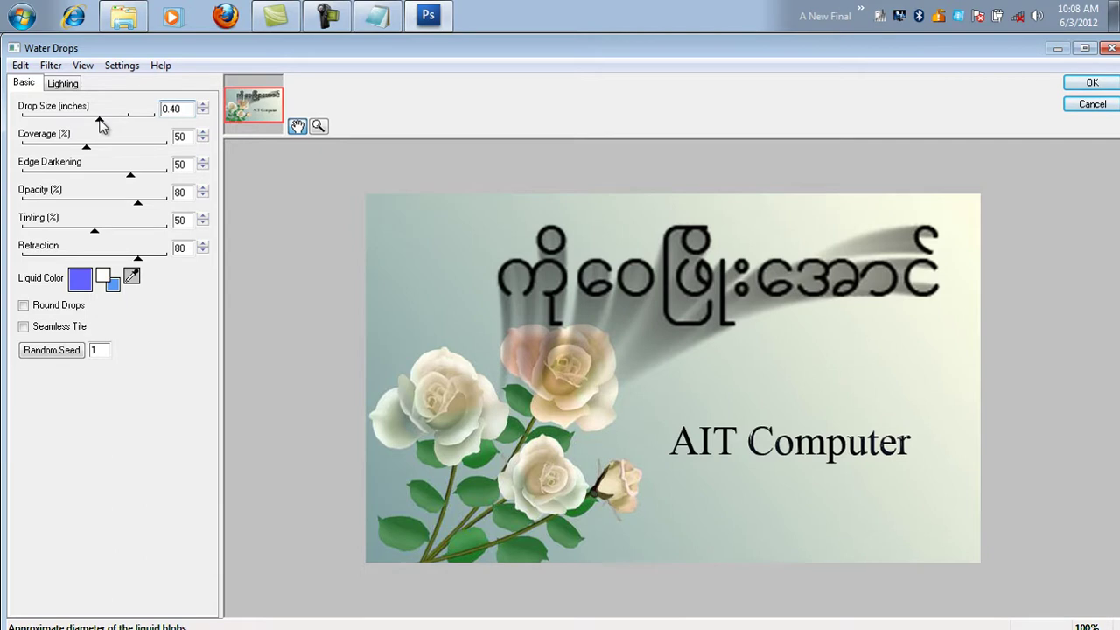
{"action": "mouse_move", "coordinate": [100, 120]}
{"action": "left_mouse_down"}
{"action": "mouse_move", "coordinate": [132, 120]}
{"action": "mouse_move", "coordinate": [38, 131]}
{"action": "left_mouse_up"}
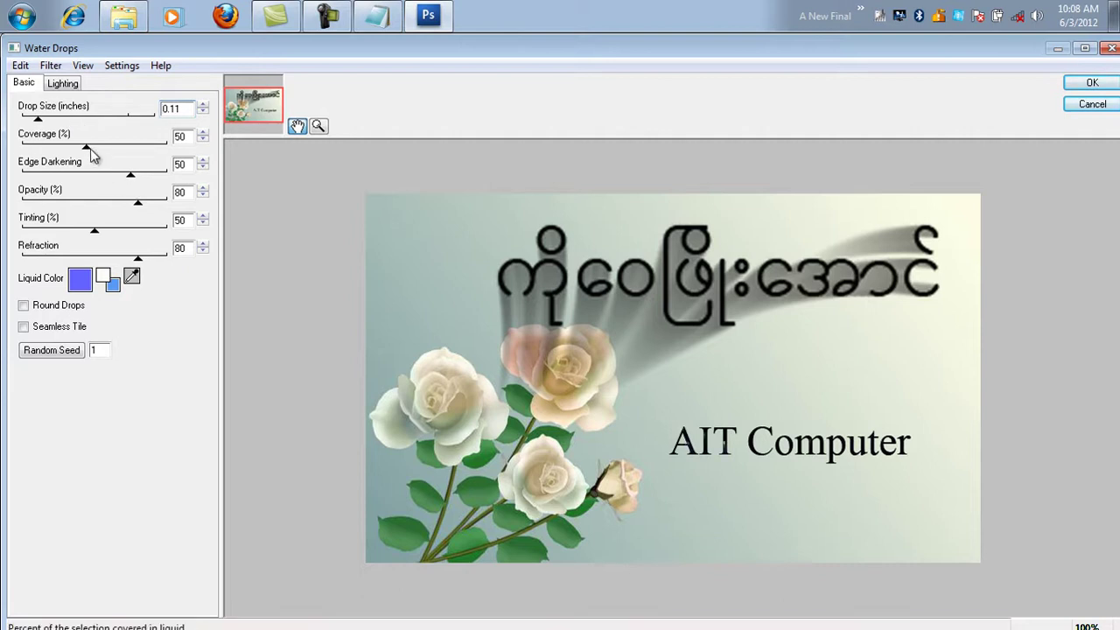
{"action": "left_click_drag", "start_coordinate": [123, 147], "coordinate": [139, 148]}
{"action": "left_click_drag", "start_coordinate": [50, 148], "coordinate": [83, 149]}
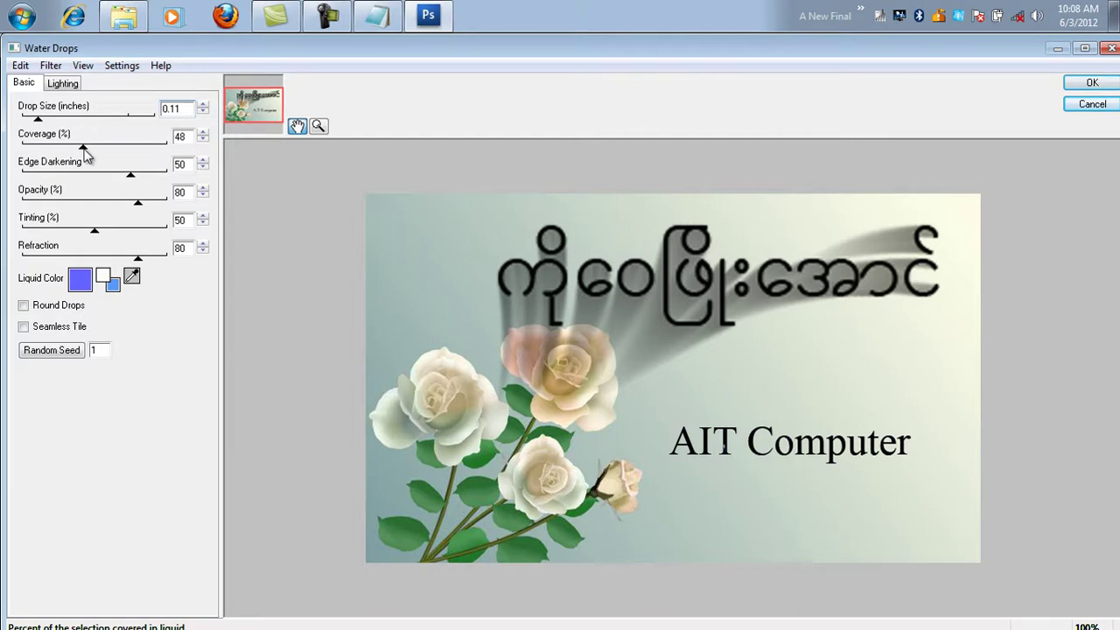
{"action": "mouse_move", "coordinate": [95, 235]}
{"action": "left_mouse_down"}
{"action": "mouse_move", "coordinate": [143, 235]}
{"action": "mouse_move", "coordinate": [115, 235]}
{"action": "mouse_move", "coordinate": [106, 260]}
{"action": "mouse_move", "coordinate": [86, 261]}
{"action": "mouse_move", "coordinate": [147, 270]}
{"action": "left_mouse_up"}
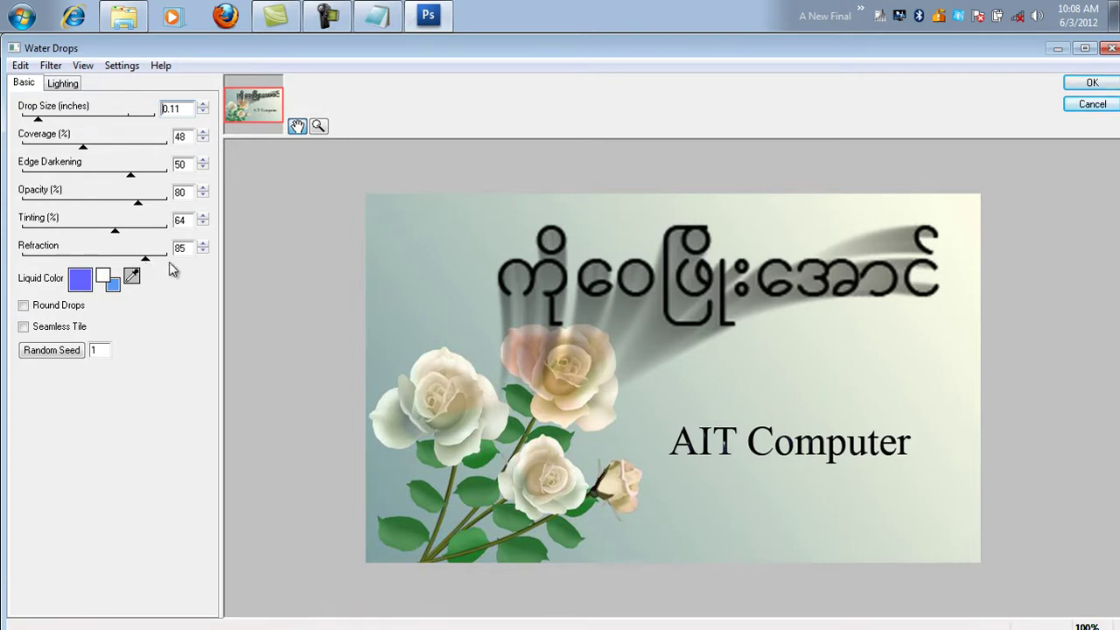
{"action": "left_click", "coordinate": [1093, 105]}
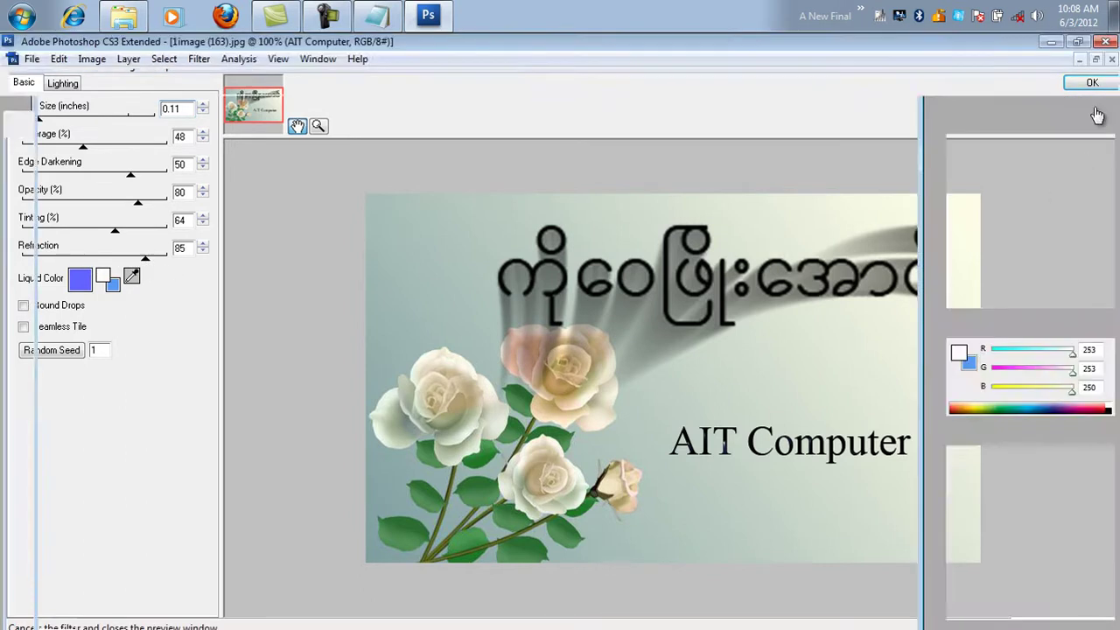
Step: Convert the Background into Layer 0 and bring up Eye Candy 4000 Water Drops
{"action": "double_click", "coordinate": [1022, 544]}
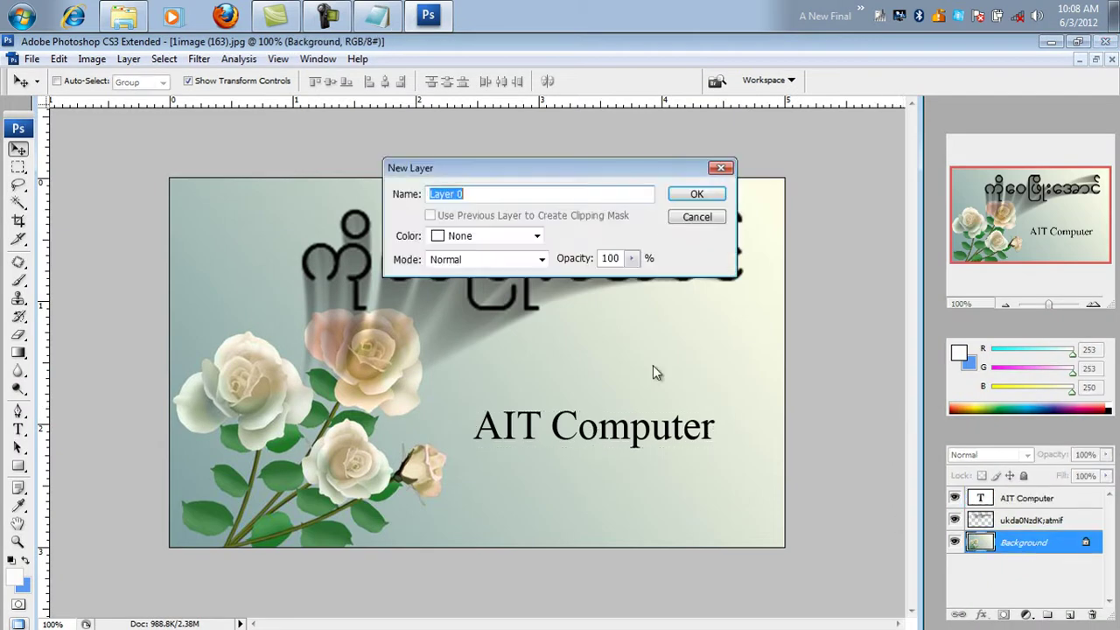
{"action": "left_click", "coordinate": [692, 197]}
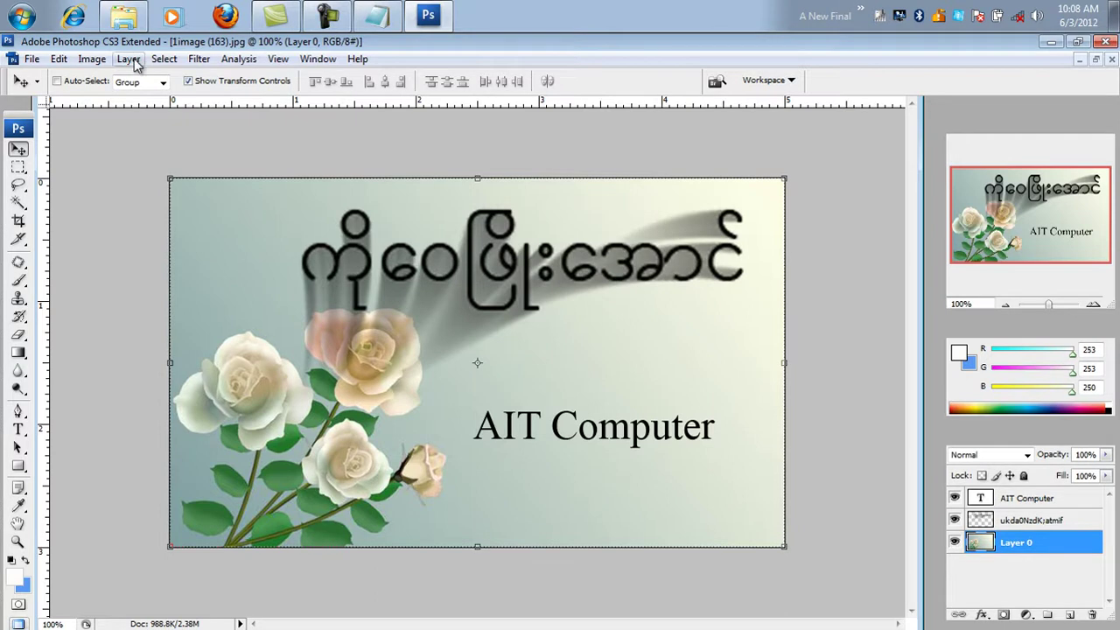
{"action": "left_click", "coordinate": [199, 58]}
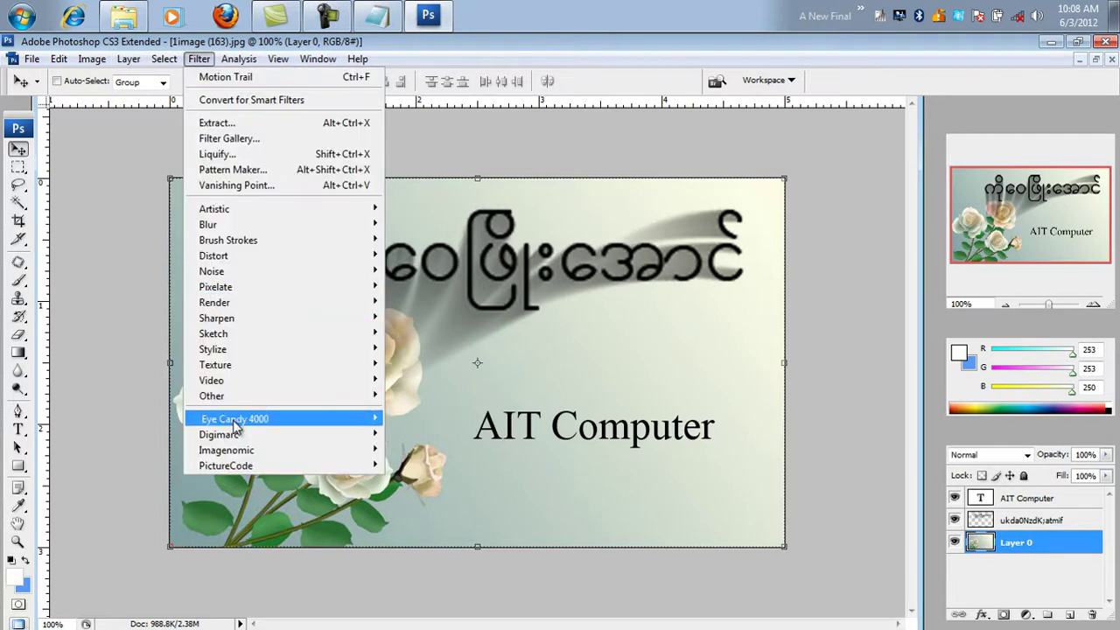
{"action": "mouse_move", "coordinate": [234, 418]}
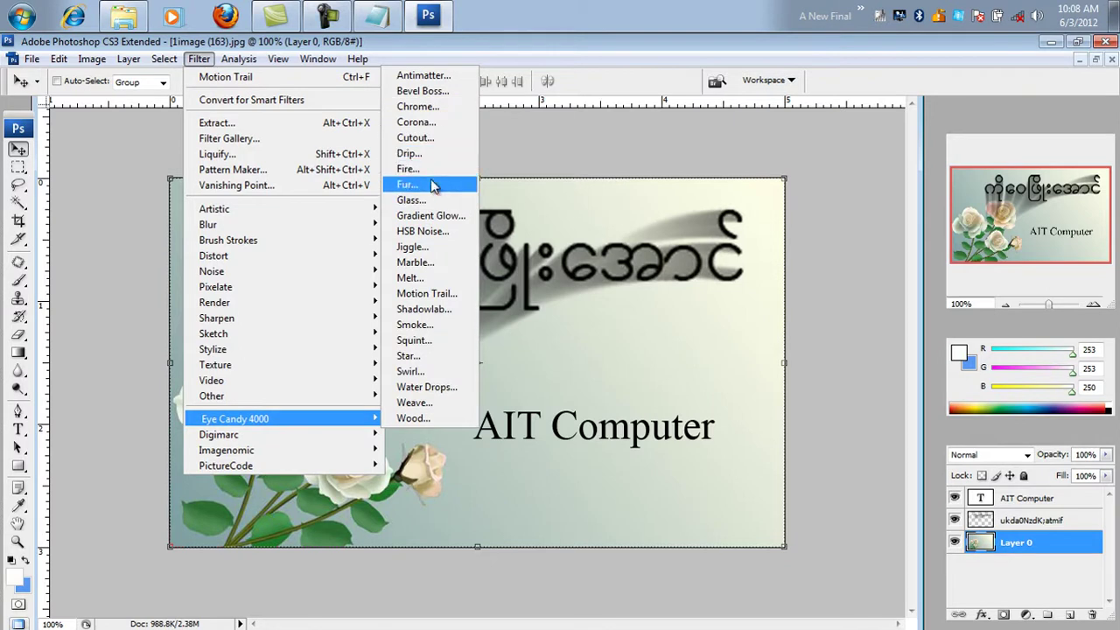
{"action": "left_click", "coordinate": [427, 387]}
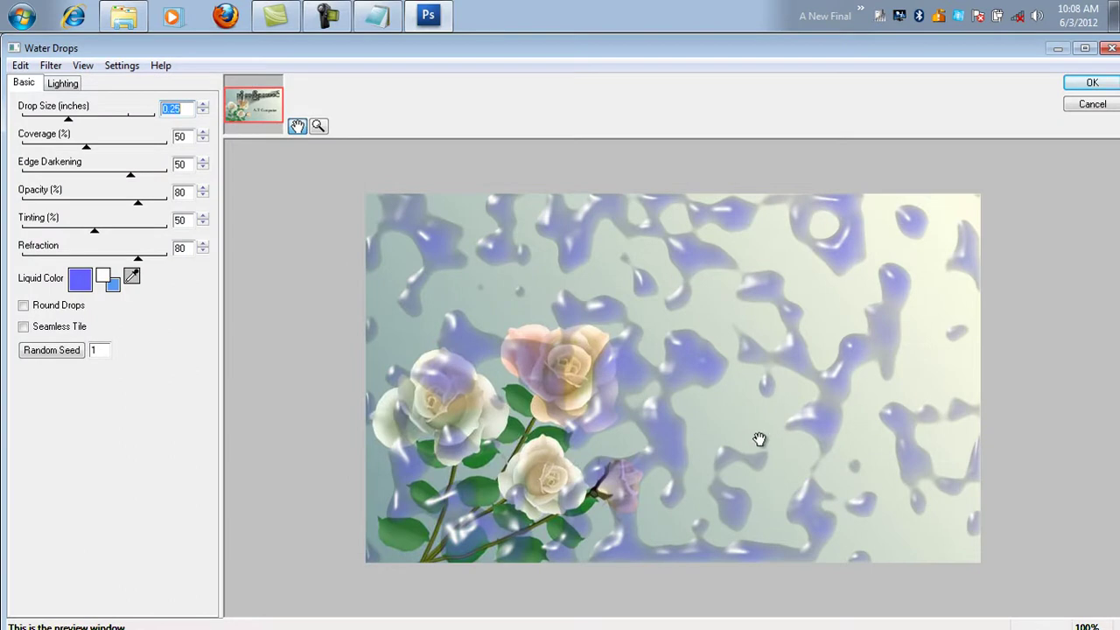
Step: Try drop size 0.13, tinting 51 and refraction 37, then cancel the filter
{"action": "left_click_drag", "start_coordinate": [68, 120], "coordinate": [42, 119]}
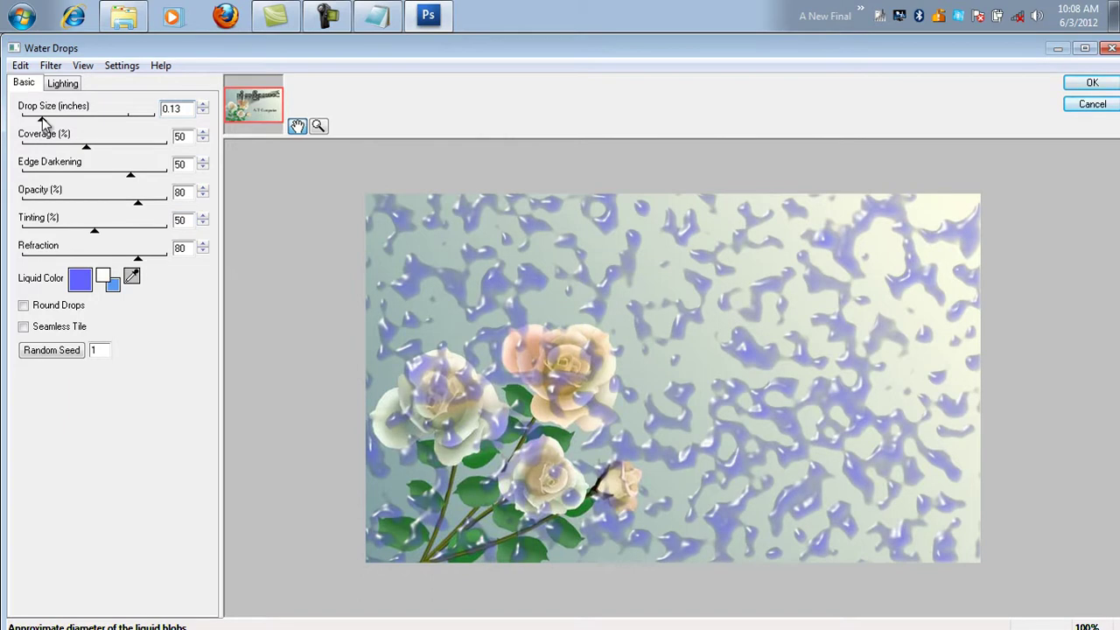
{"action": "left_click_drag", "start_coordinate": [95, 231], "coordinate": [47, 233]}
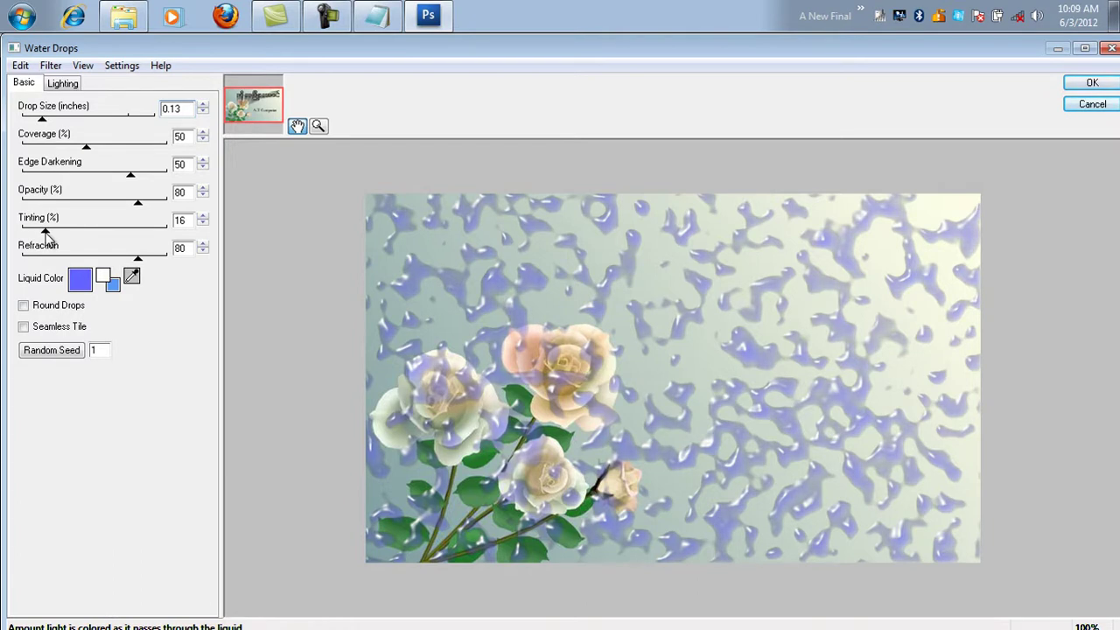
{"action": "left_click_drag", "start_coordinate": [46, 232], "coordinate": [96, 232]}
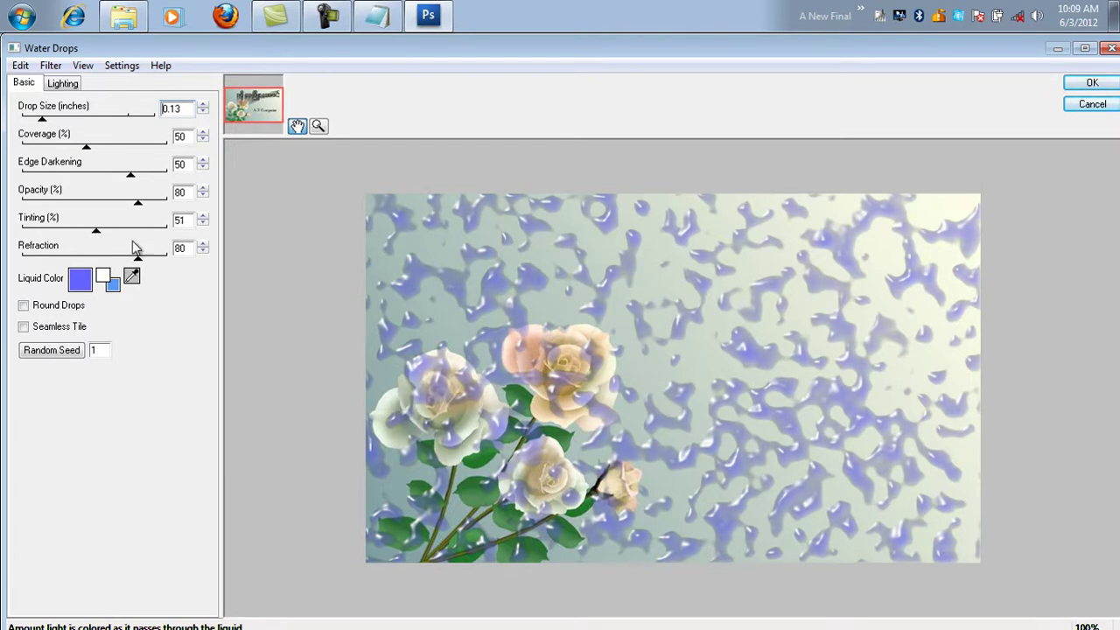
{"action": "left_click_drag", "start_coordinate": [137, 260], "coordinate": [75, 260]}
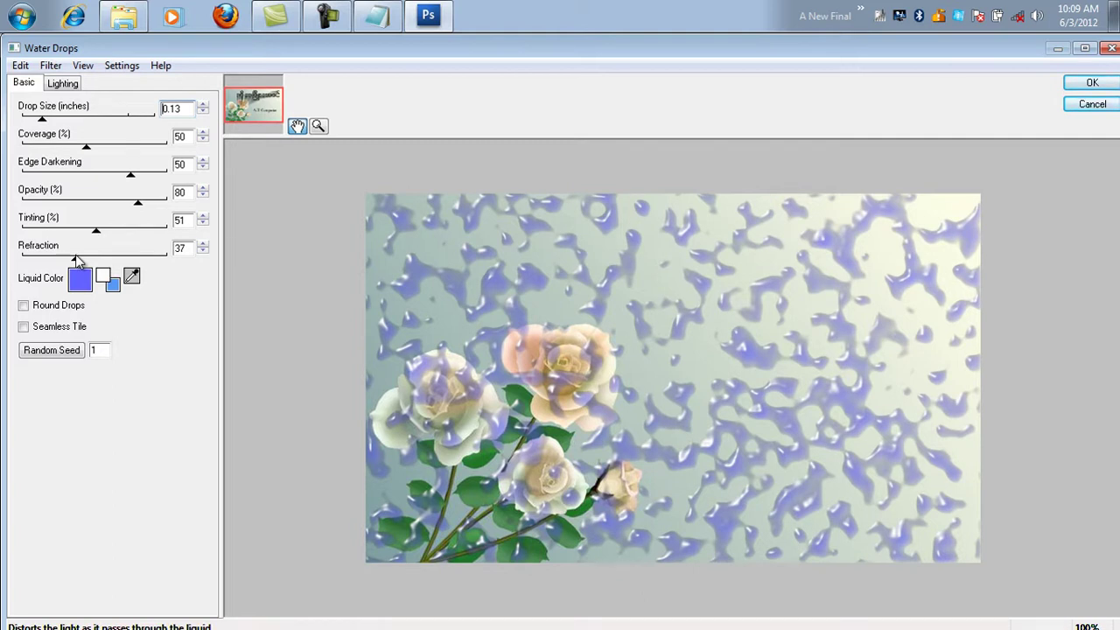
{"action": "left_click", "coordinate": [1090, 105]}
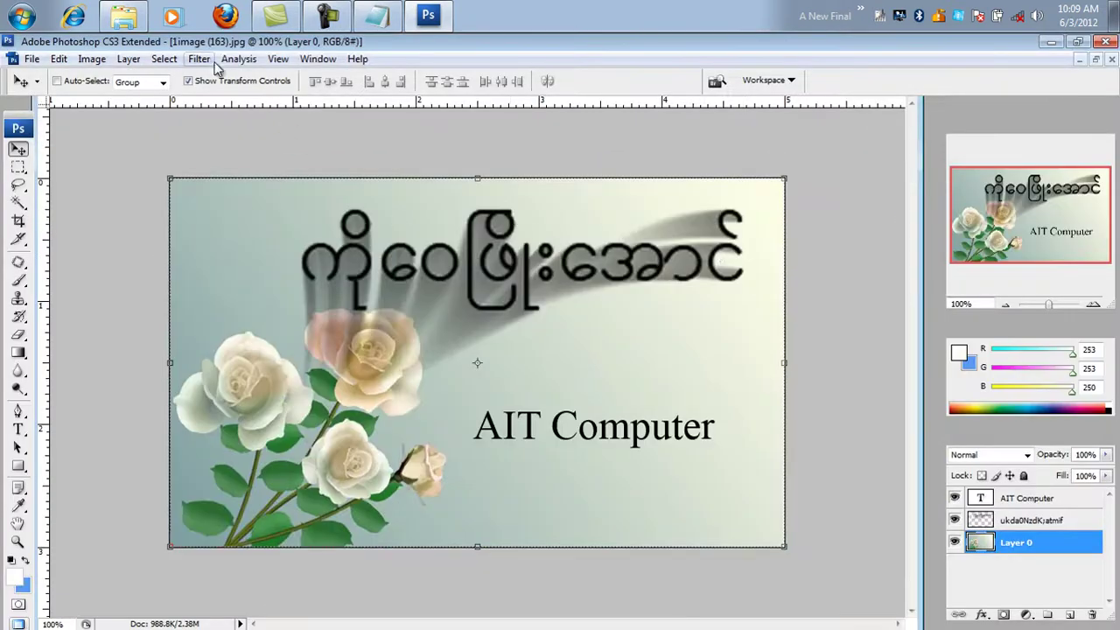
{"action": "left_click", "coordinate": [200, 59]}
{"action": "mouse_move", "coordinate": [234, 420]}
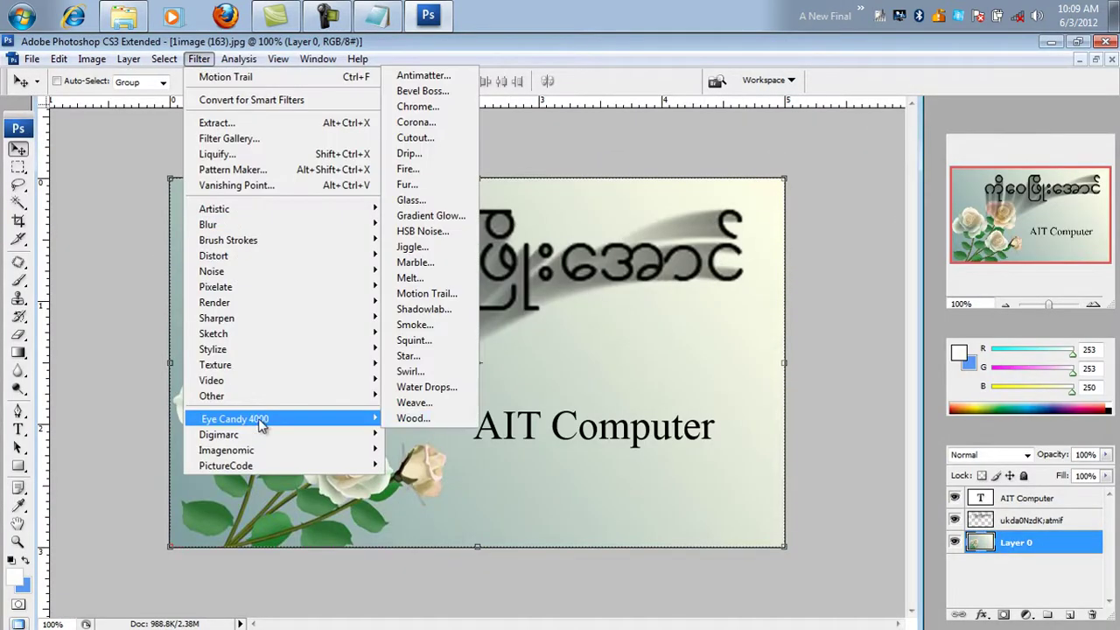
{"action": "left_click", "coordinate": [421, 419]}
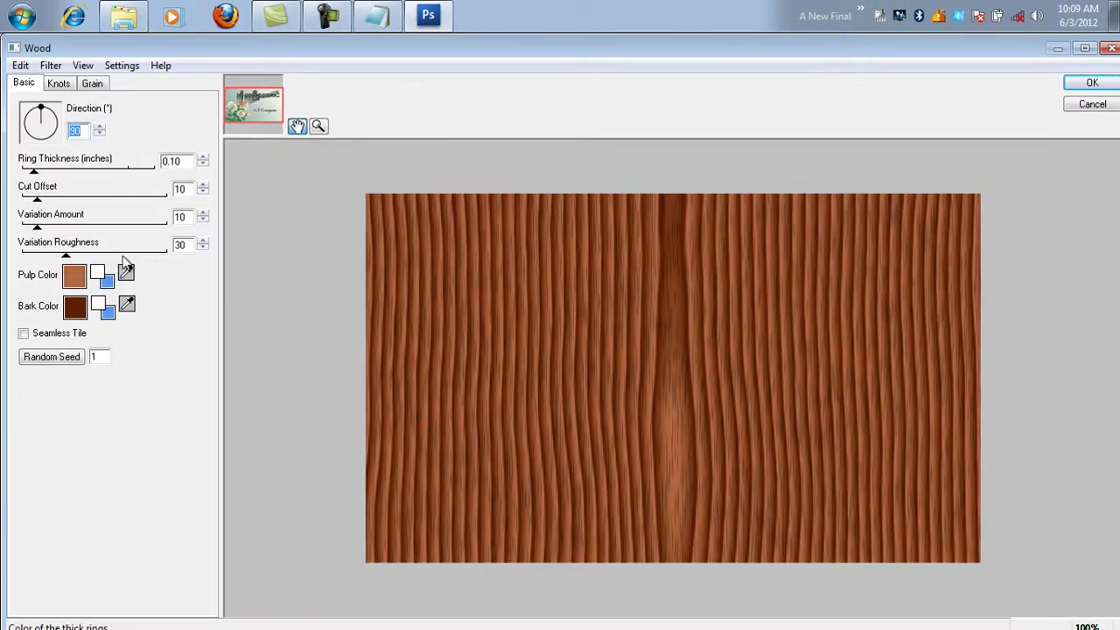
{"action": "left_click_drag", "start_coordinate": [35, 171], "coordinate": [115, 179]}
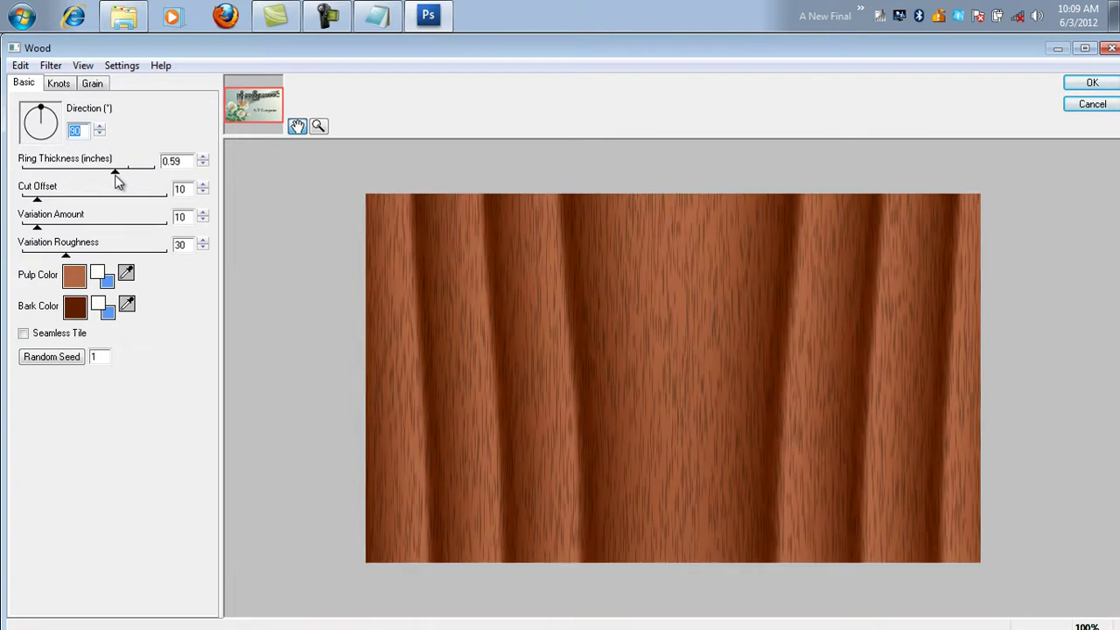
{"action": "left_click", "coordinate": [1078, 107]}
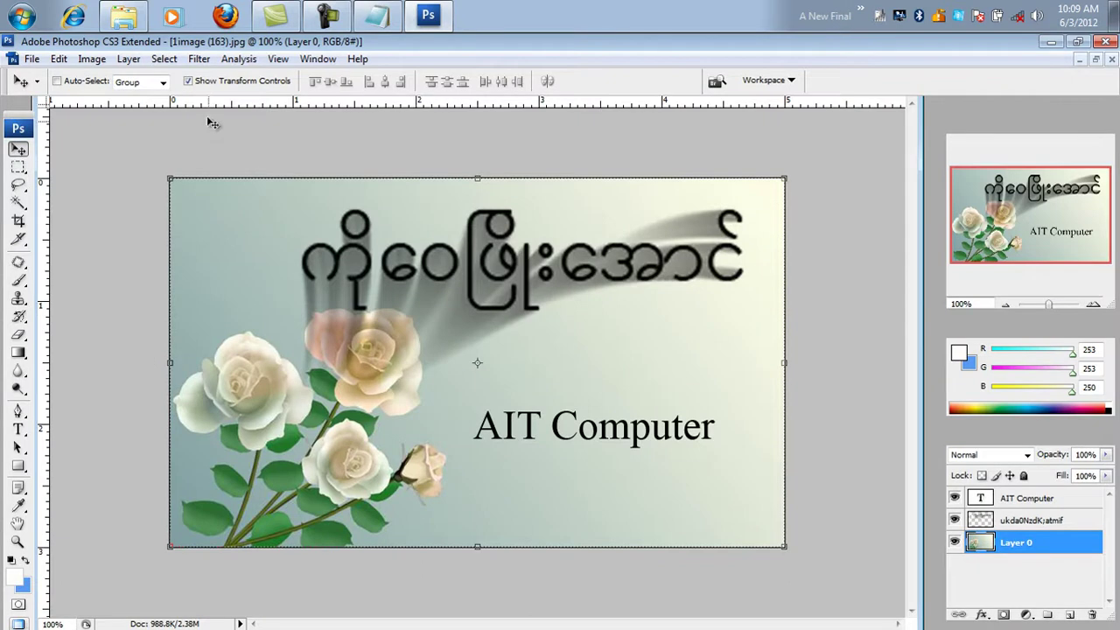
{"action": "left_click", "coordinate": [198, 59]}
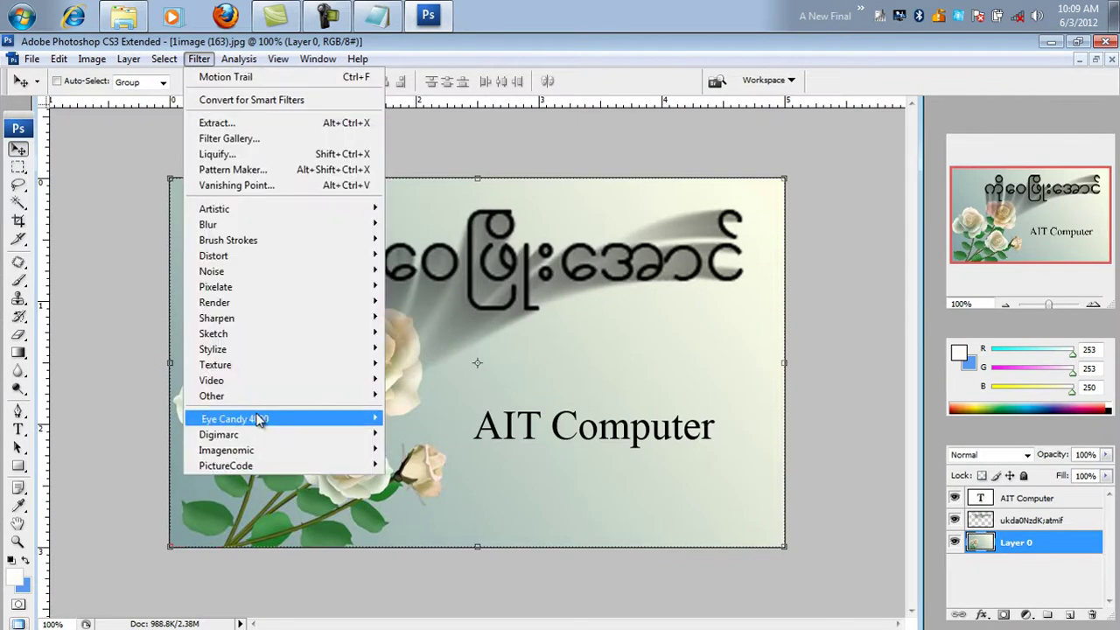
{"action": "mouse_move", "coordinate": [234, 418]}
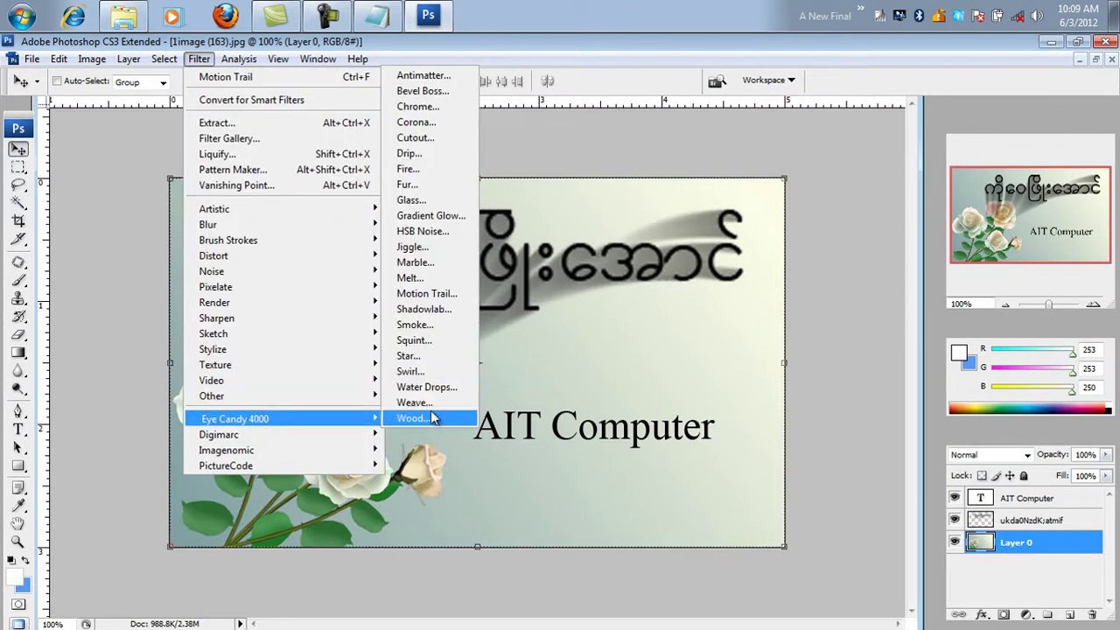
{"action": "left_click", "coordinate": [419, 402]}
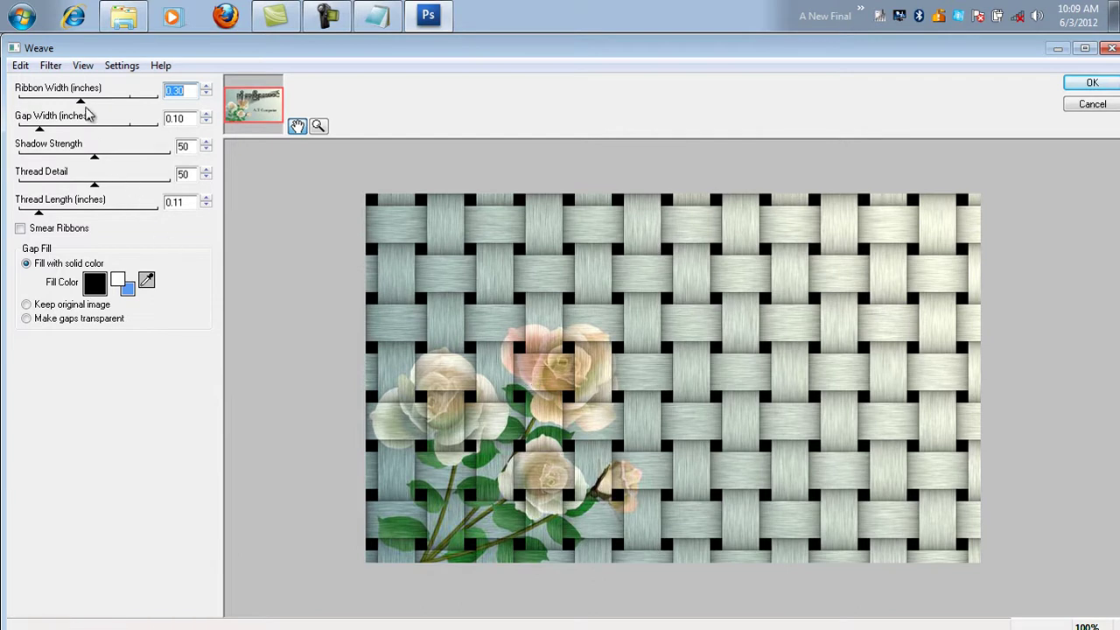
{"action": "mouse_move", "coordinate": [82, 103]}
{"action": "left_mouse_down"}
{"action": "mouse_move", "coordinate": [49, 104]}
{"action": "mouse_move", "coordinate": [130, 103]}
{"action": "left_mouse_up"}
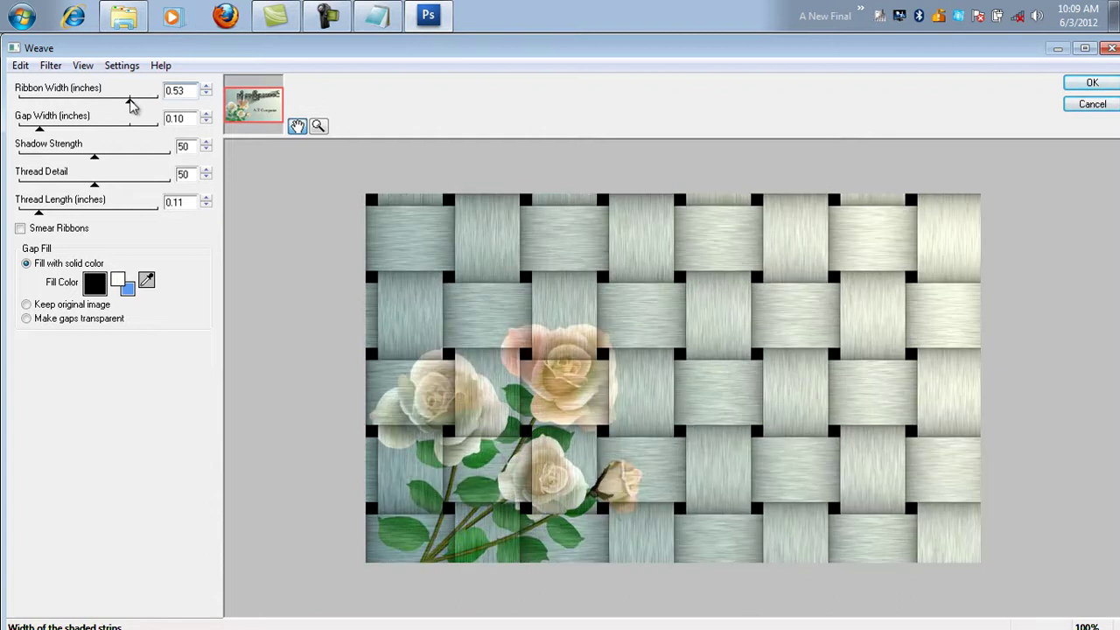
{"action": "mouse_move", "coordinate": [128, 103]}
{"action": "left_mouse_down"}
{"action": "mouse_move", "coordinate": [50, 103]}
{"action": "mouse_move", "coordinate": [79, 129]}
{"action": "mouse_move", "coordinate": [30, 130]}
{"action": "left_mouse_up"}
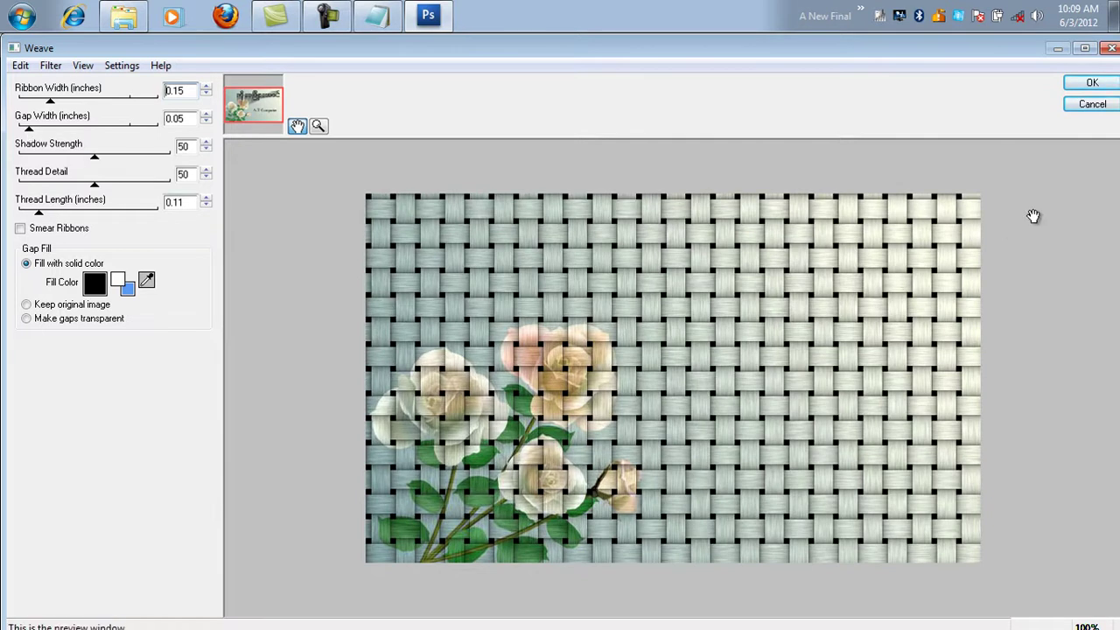
{"action": "left_click", "coordinate": [1086, 106]}
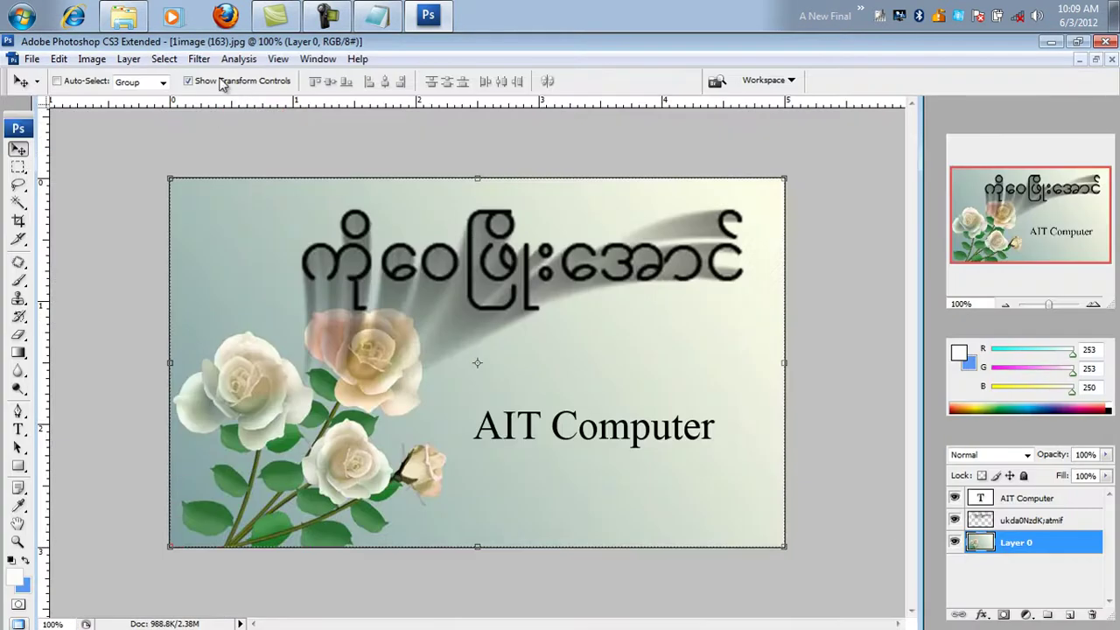
{"action": "left_click", "coordinate": [200, 59]}
{"action": "mouse_move", "coordinate": [235, 418]}
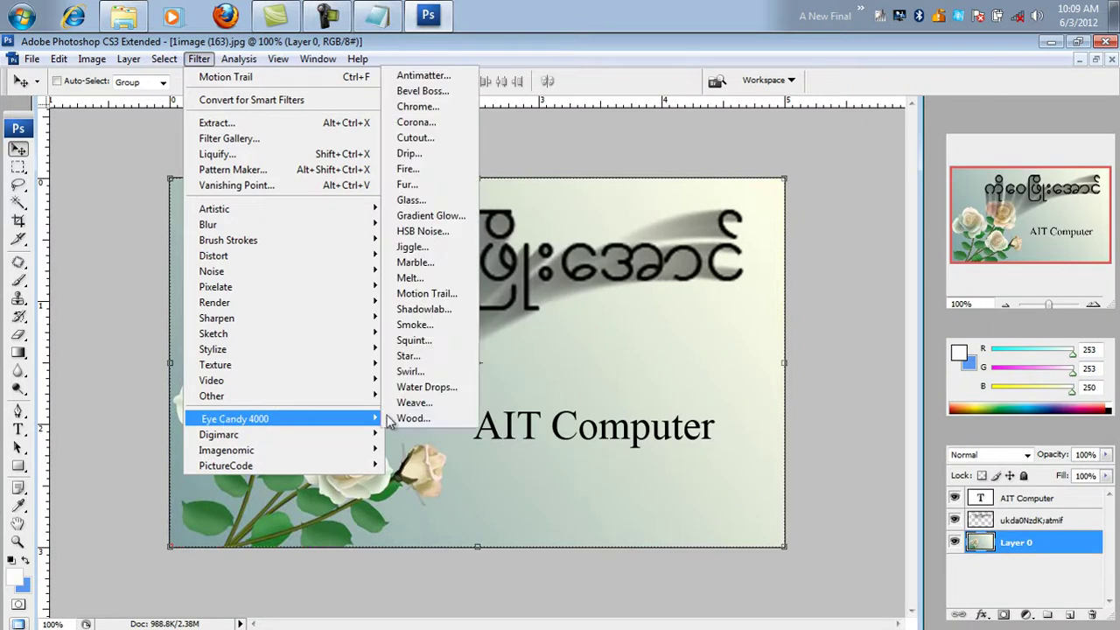
{"action": "left_click", "coordinate": [442, 356]}
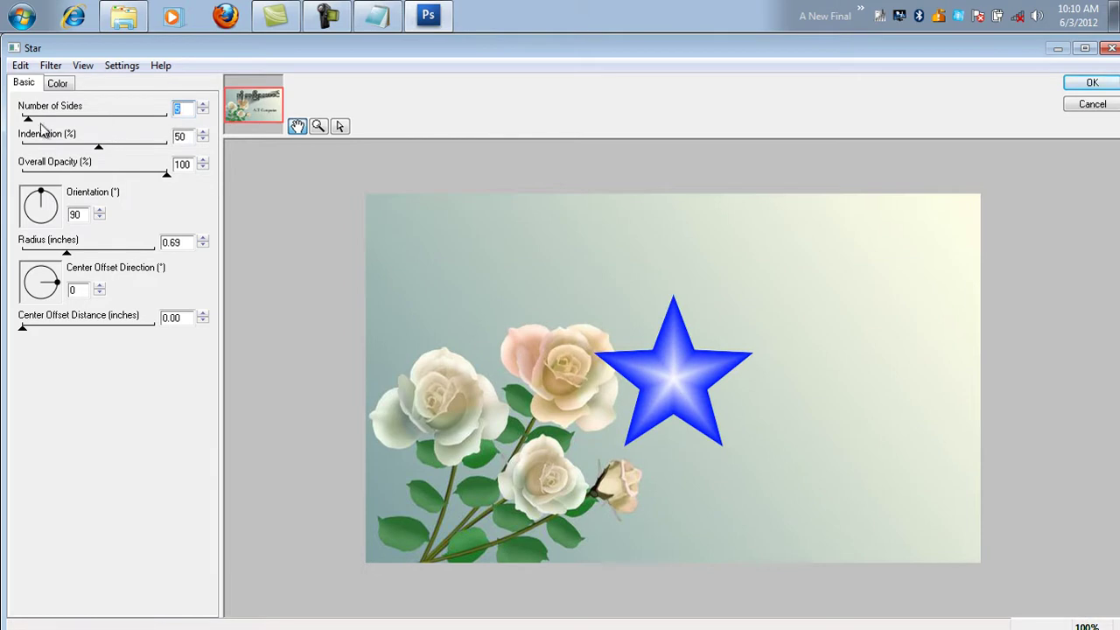
{"action": "left_click_drag", "start_coordinate": [28, 123], "coordinate": [56, 131]}
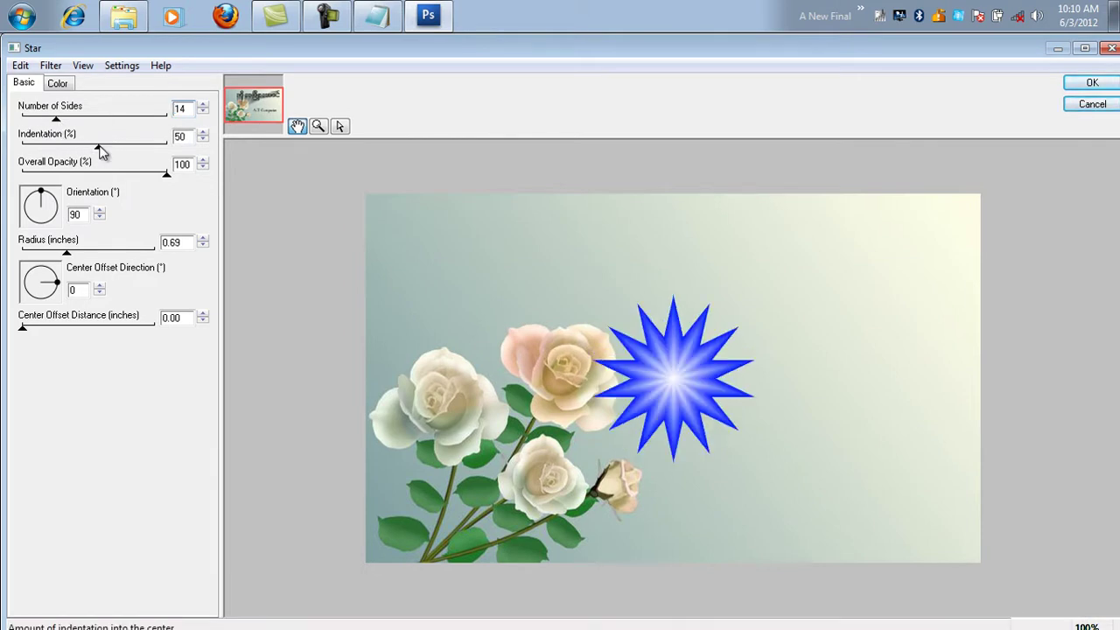
{"action": "left_click", "coordinate": [1092, 104]}
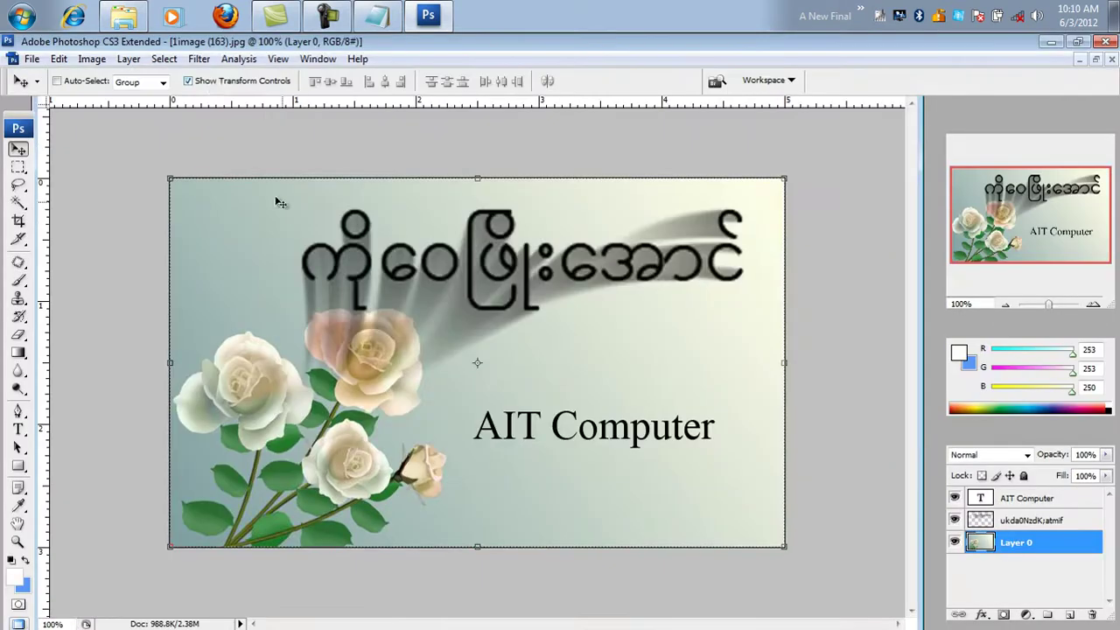
{"action": "left_click", "coordinate": [198, 59]}
{"action": "mouse_move", "coordinate": [234, 419]}
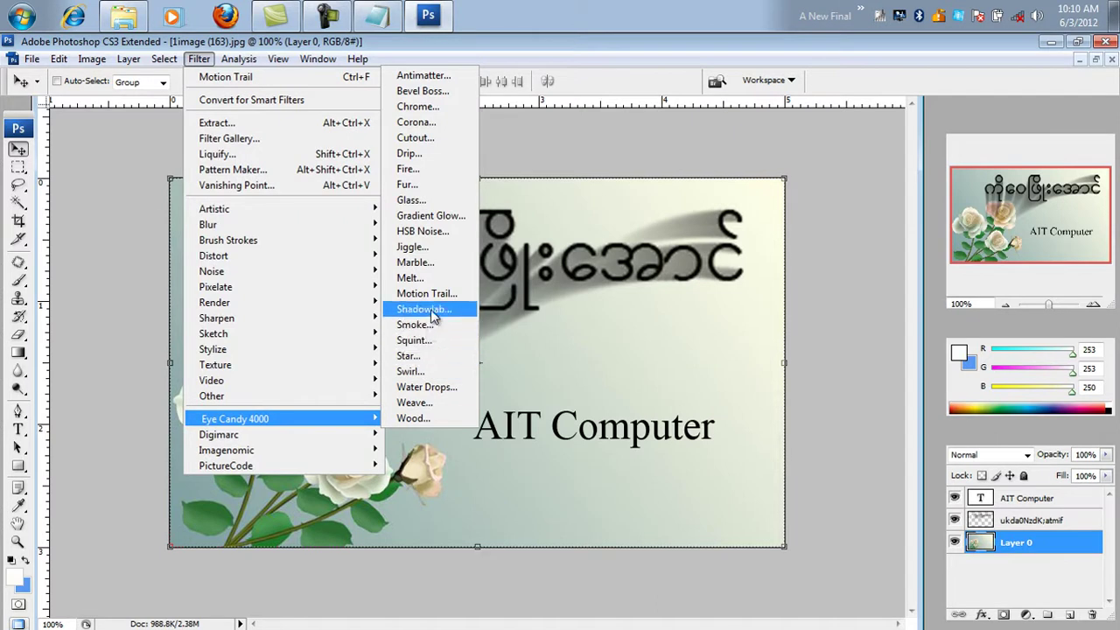
{"action": "left_click", "coordinate": [445, 219]}
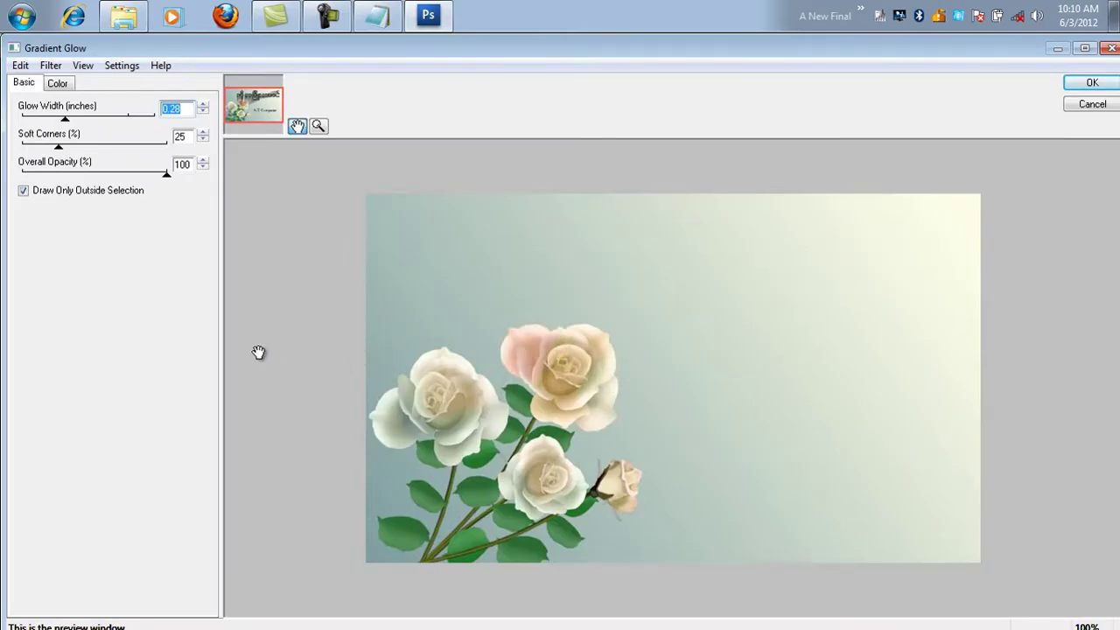
{"action": "left_click_drag", "start_coordinate": [65, 117], "coordinate": [114, 127]}
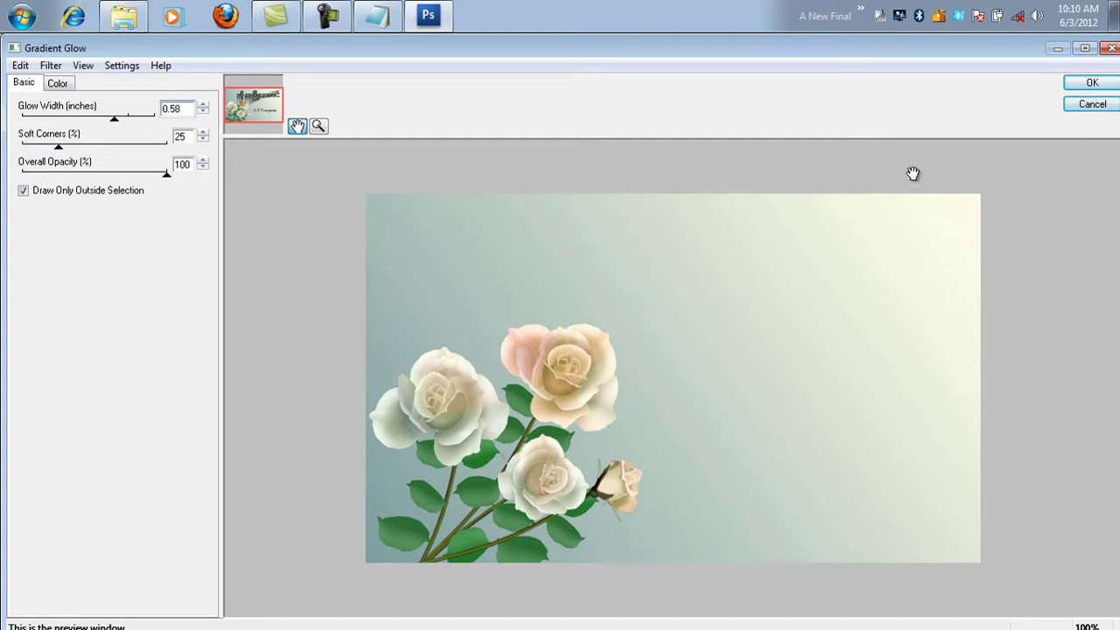
{"action": "left_click", "coordinate": [1091, 108]}
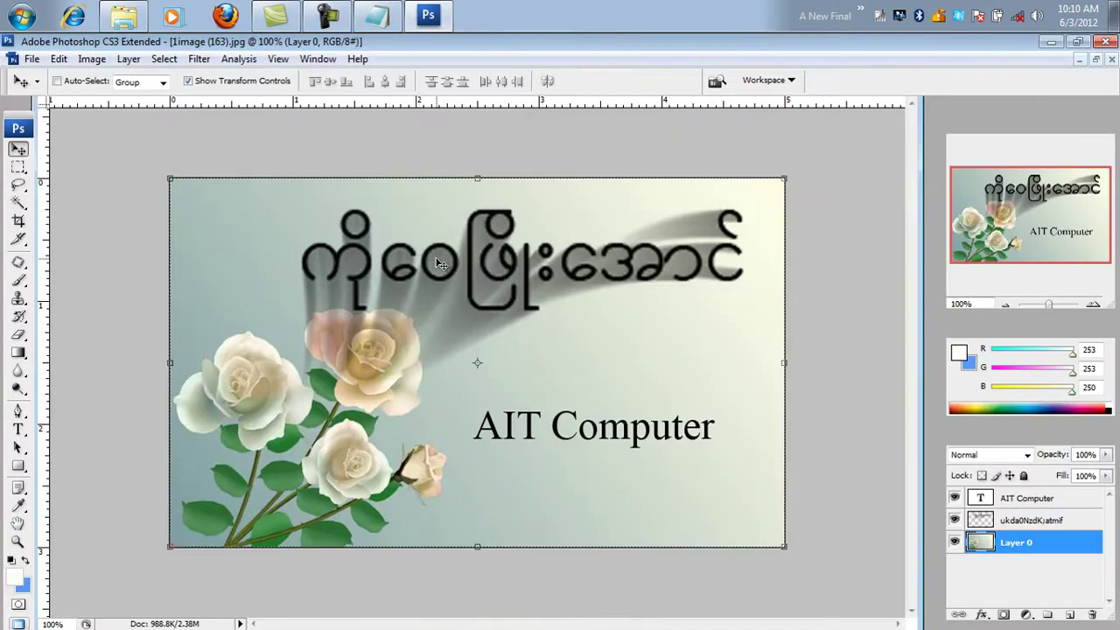
{"action": "left_click", "coordinate": [199, 58]}
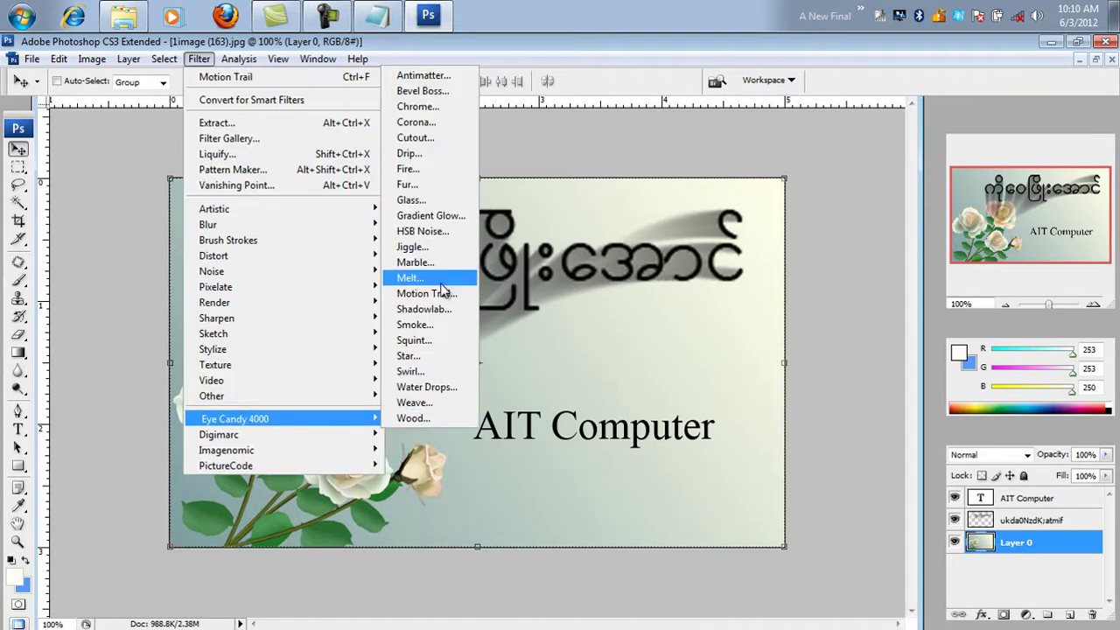
{"action": "left_click", "coordinate": [450, 173]}
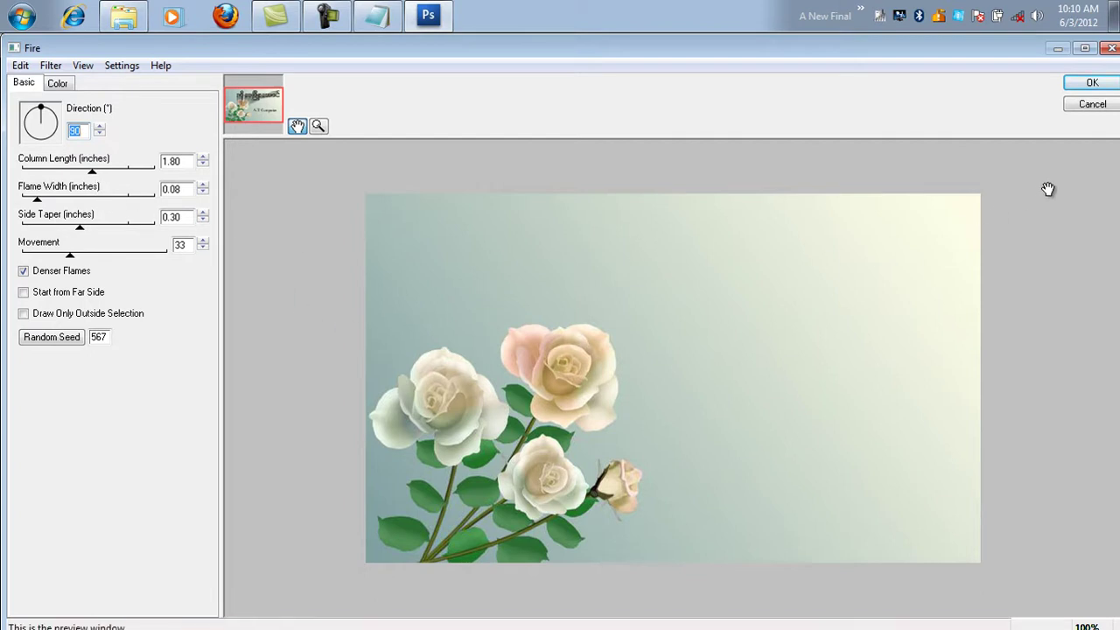
{"action": "left_click", "coordinate": [1089, 82]}
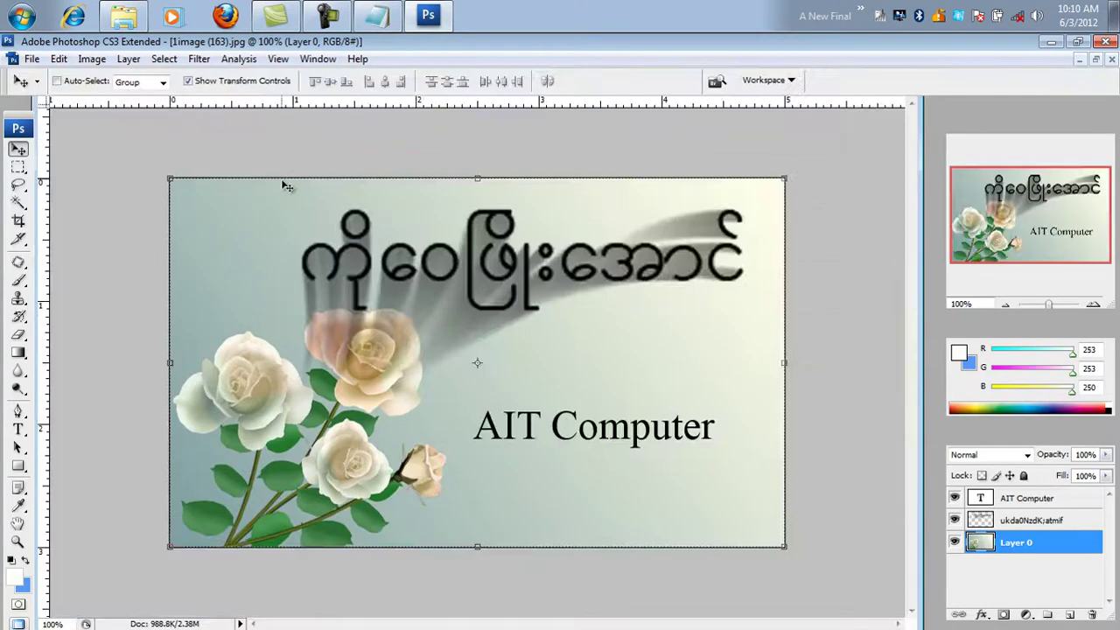
{"action": "left_click", "coordinate": [198, 58]}
{"action": "mouse_move", "coordinate": [234, 419]}
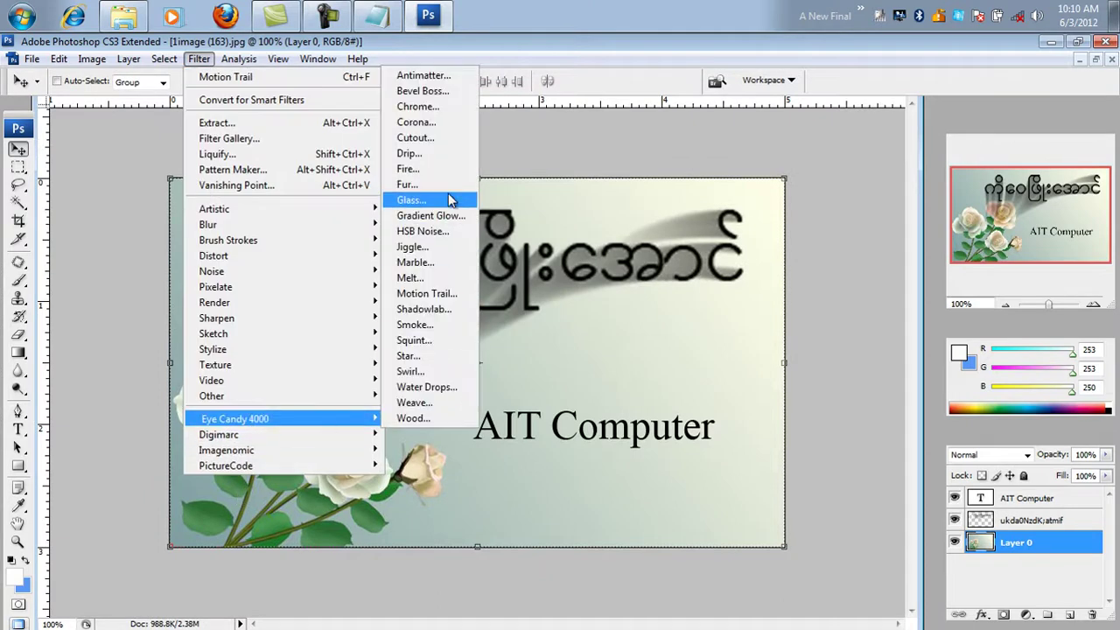
{"action": "left_click", "coordinate": [411, 200]}
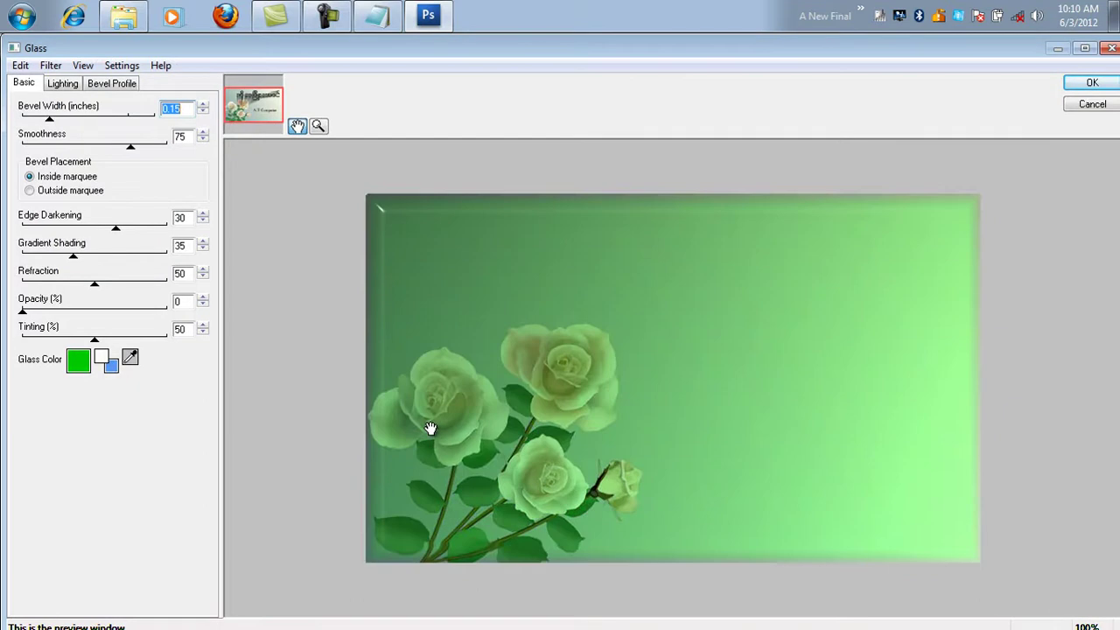
{"action": "left_click", "coordinate": [1091, 103]}
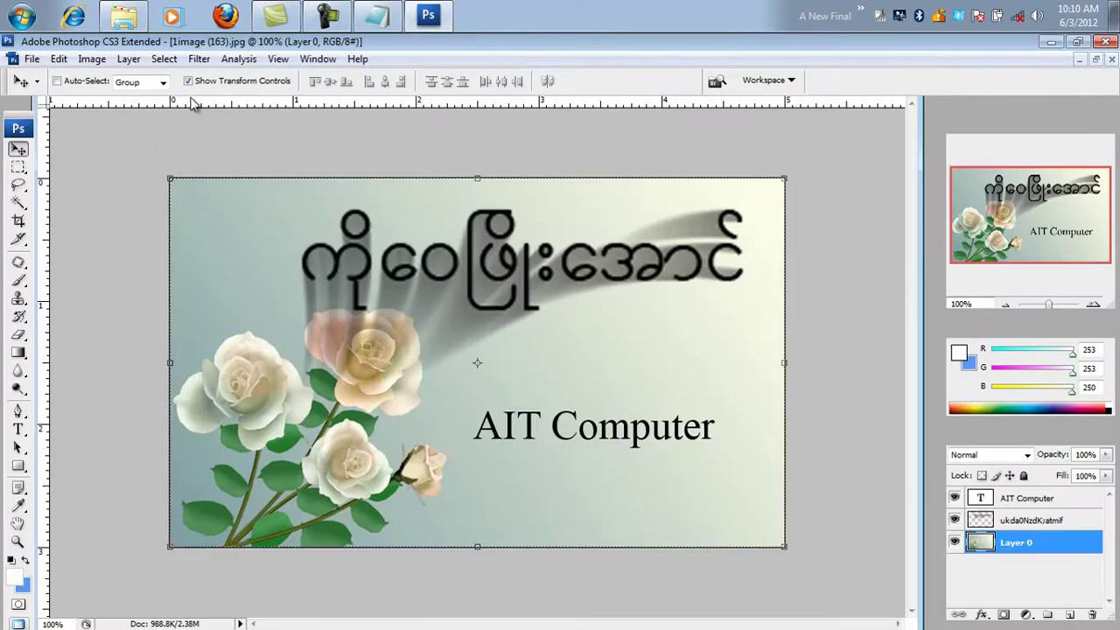
Step: Quit Photoshop without saving the card and move the eye candy 4000 folder window up-left
{"action": "left_click", "coordinate": [199, 60]}
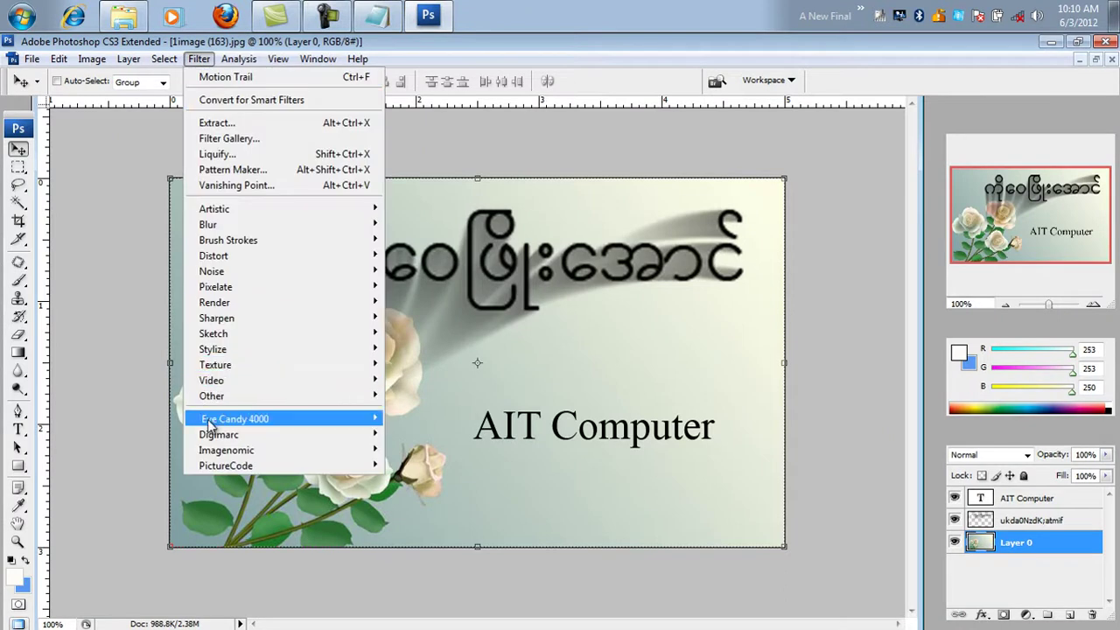
{"action": "mouse_move", "coordinate": [235, 420]}
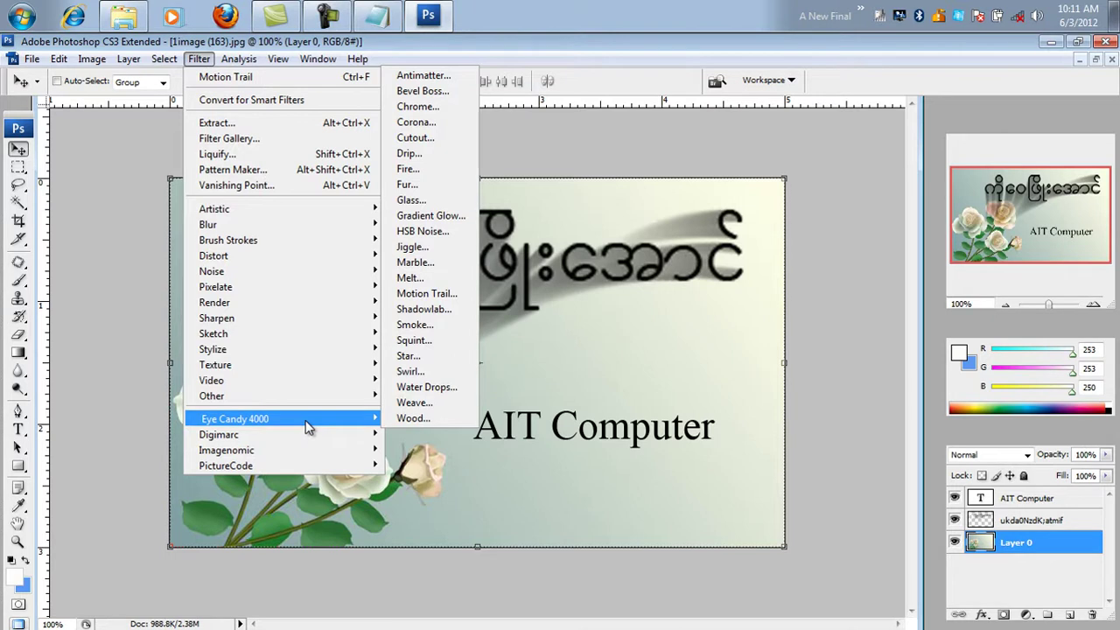
{"action": "left_click", "coordinate": [663, 312]}
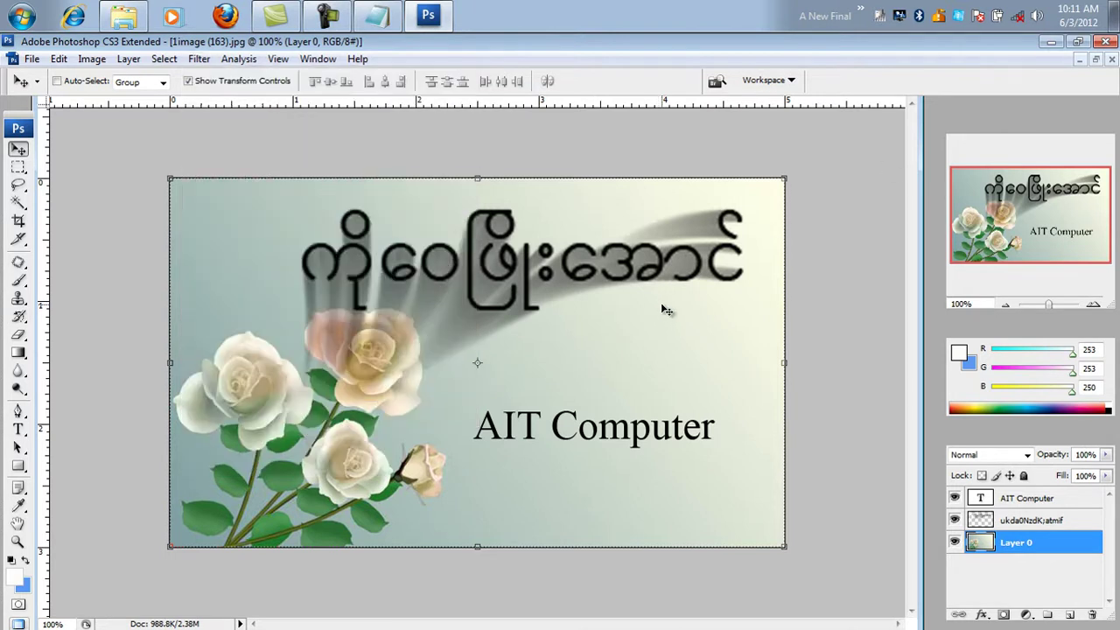
{"action": "left_click", "coordinate": [1111, 58]}
{"action": "left_click", "coordinate": [554, 282]}
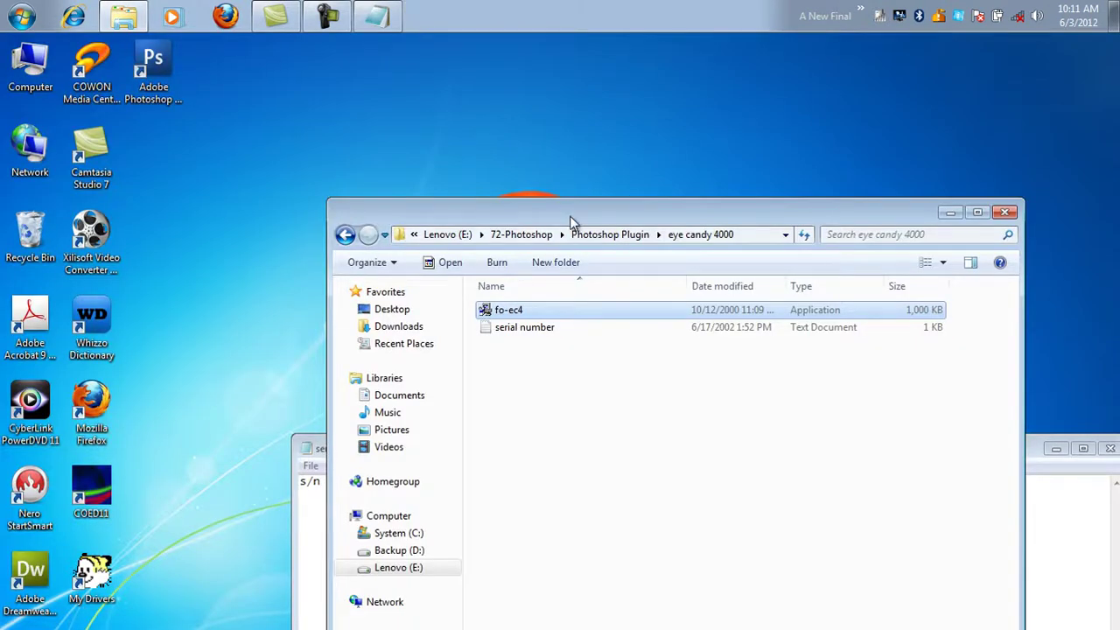
{"action": "left_click_drag", "start_coordinate": [570, 215], "coordinate": [446, 119]}
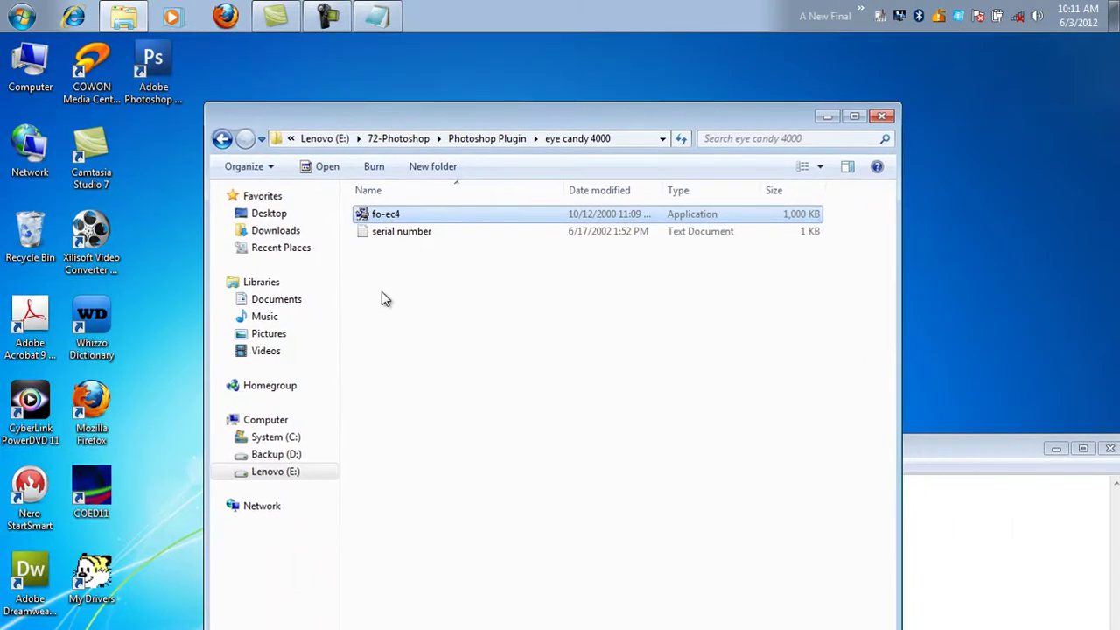
Step: Back in Photoshop Plugin, add the eye candy 4000 folder to 'eye candy 4000.rar'
{"action": "left_click", "coordinate": [222, 138]}
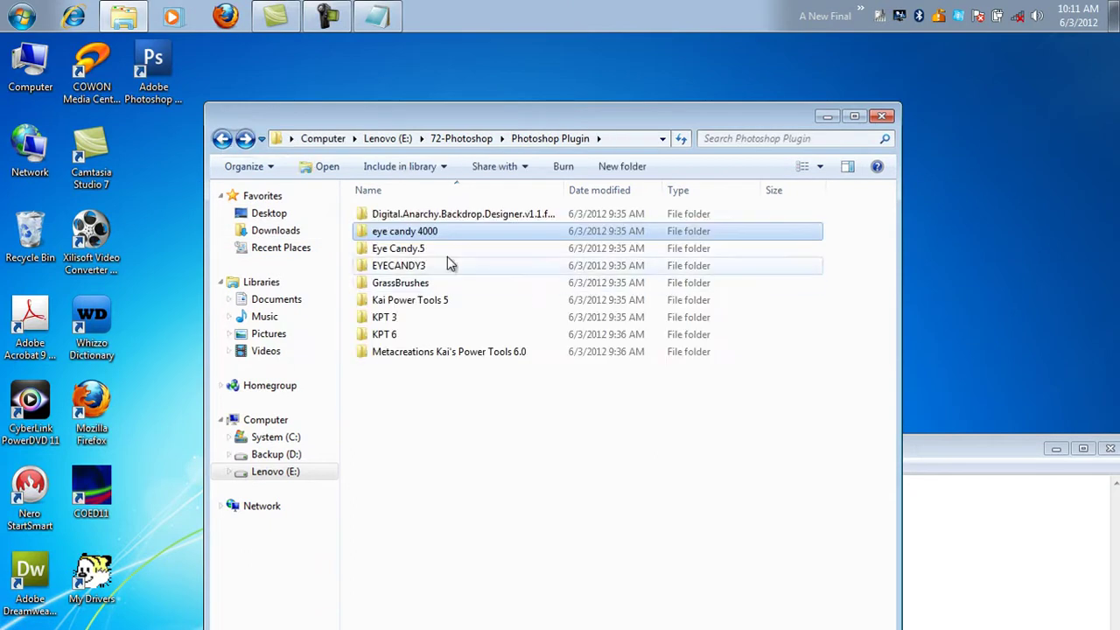
{"action": "right_click", "coordinate": [410, 230]}
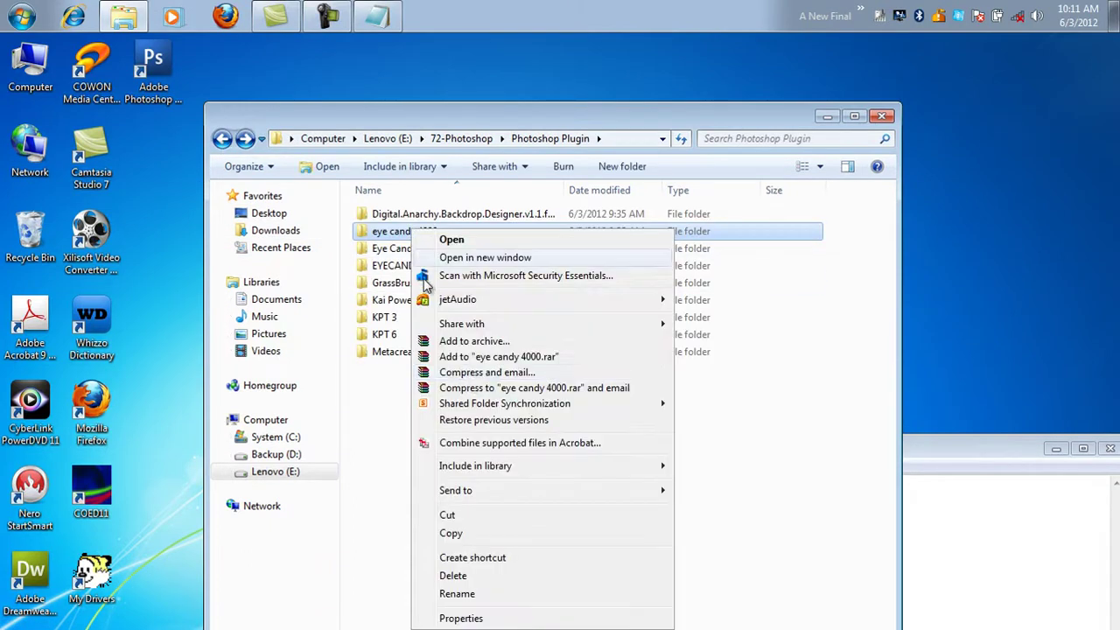
{"action": "left_click", "coordinate": [469, 357]}
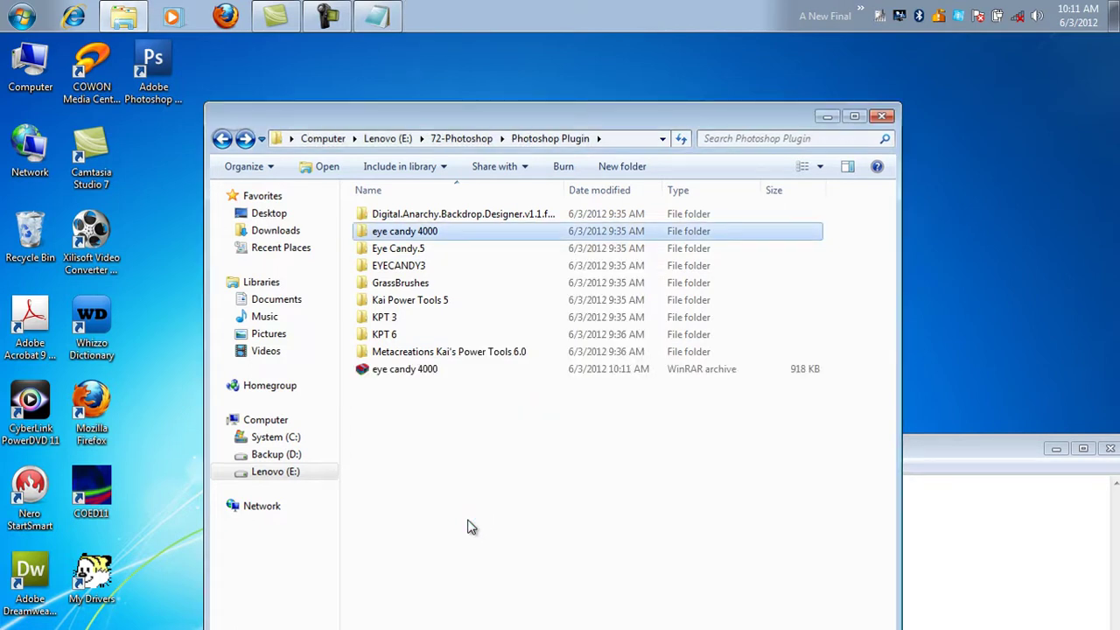
Step: Check the eye candy 4000 folder's properties (999 KB, 2 files) and close them
{"action": "right_click", "coordinate": [384, 233]}
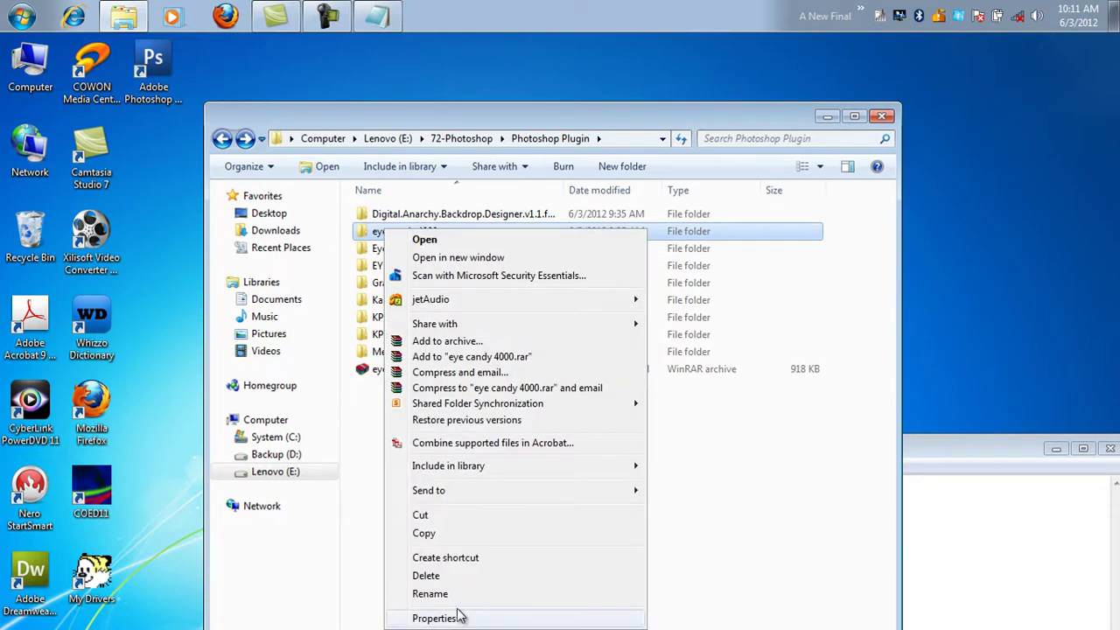
{"action": "left_click", "coordinate": [435, 619]}
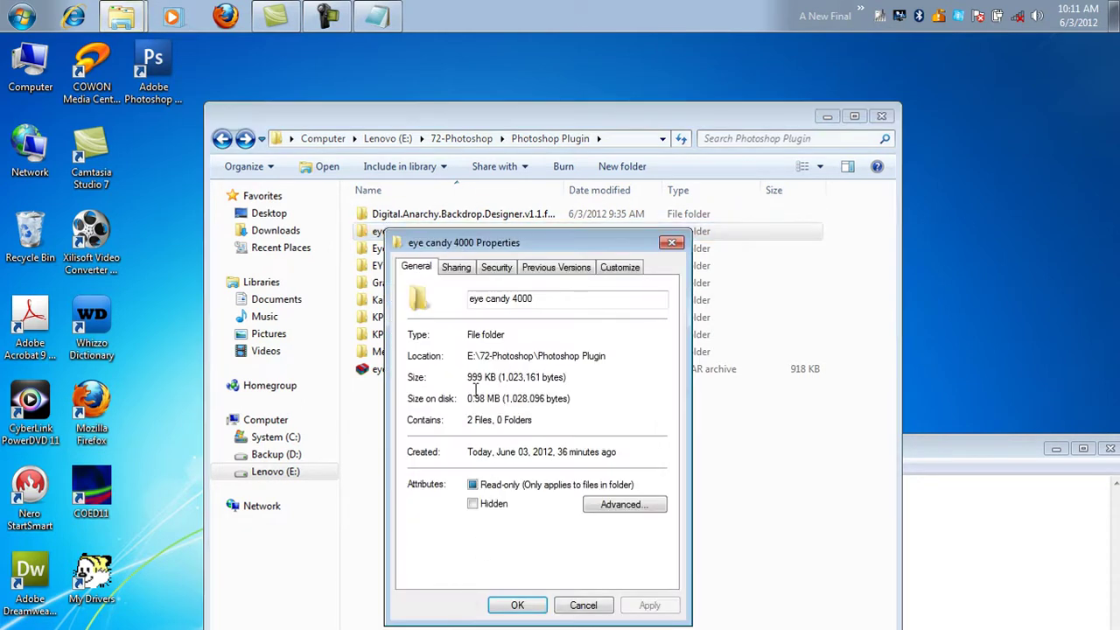
{"action": "left_click", "coordinate": [565, 602]}
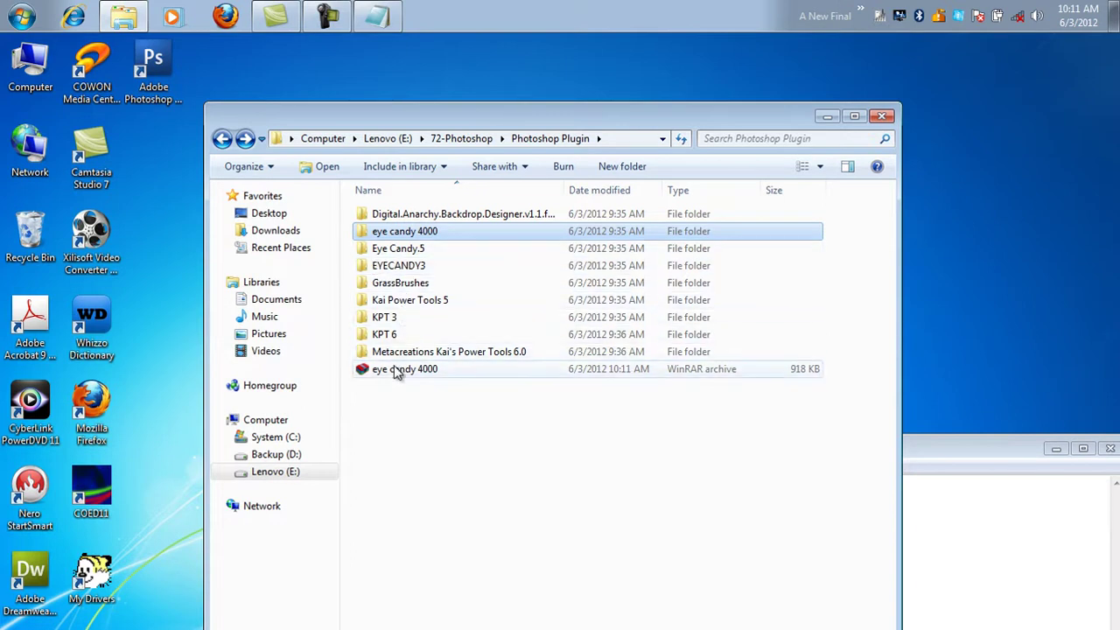
Step: Open the KPT 6 folder and its TECHTIPS file in Notepad
{"action": "double_click", "coordinate": [385, 335]}
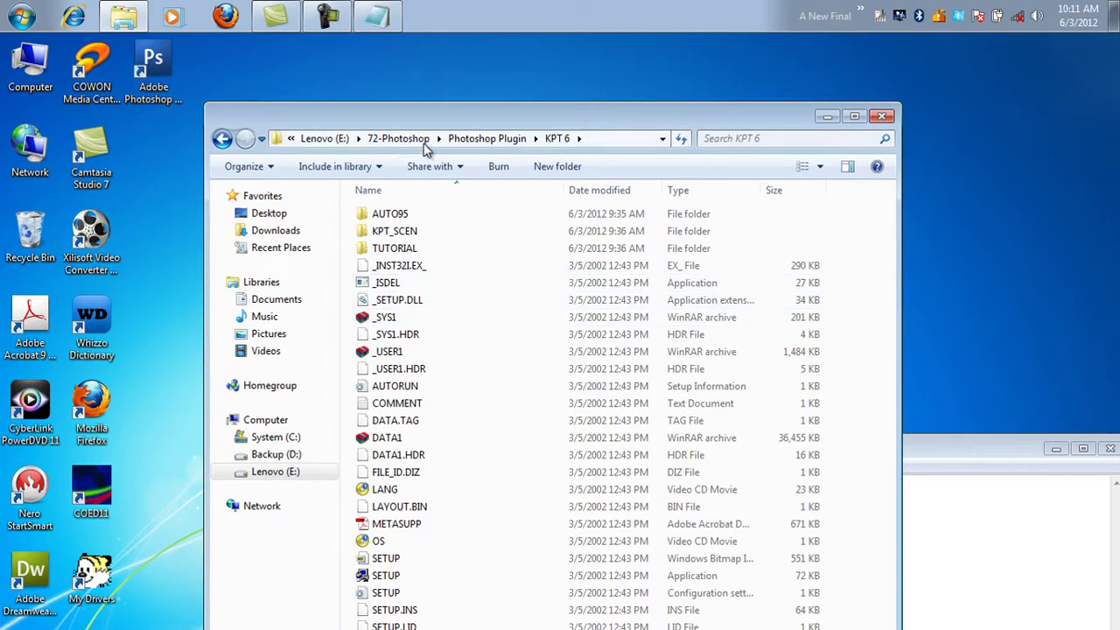
{"action": "left_click_drag", "start_coordinate": [411, 116], "coordinate": [370, 54]}
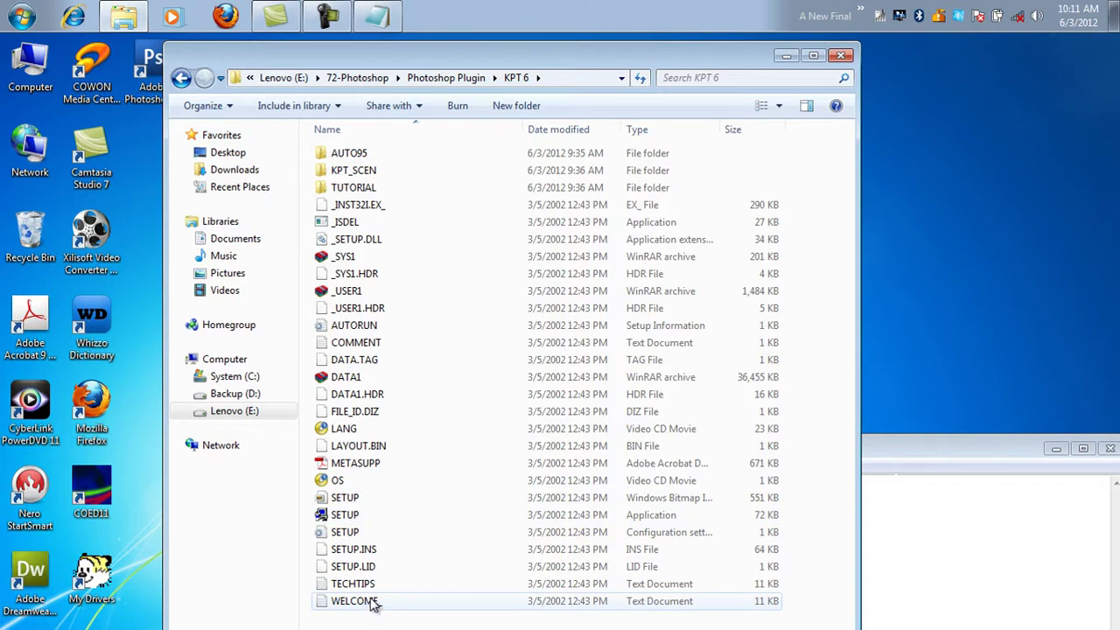
{"action": "double_click", "coordinate": [350, 584]}
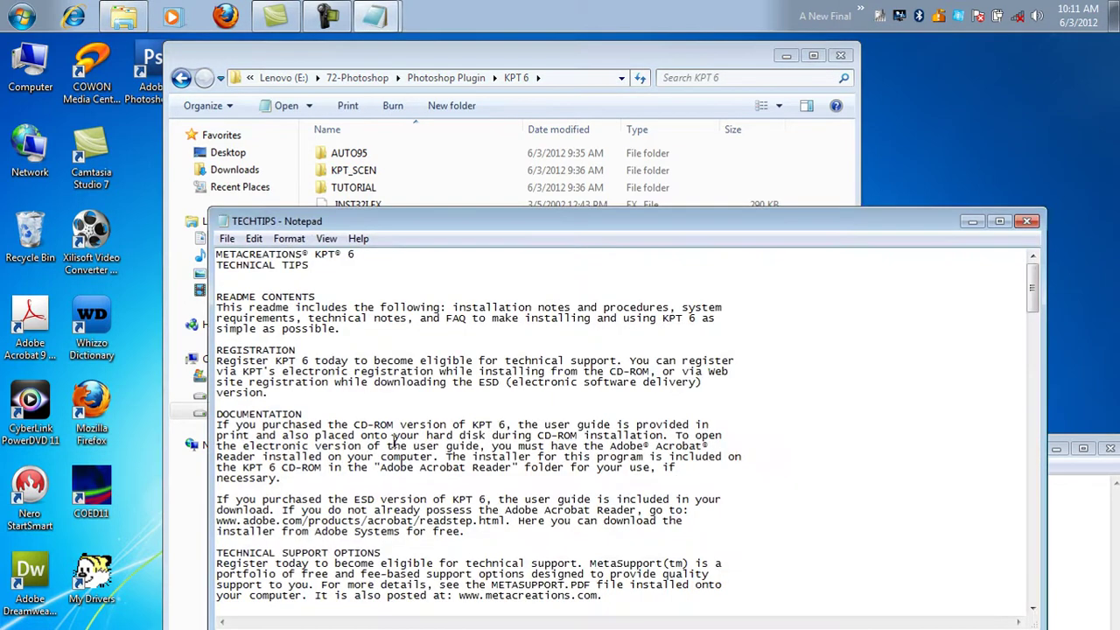
{"action": "left_click_drag", "start_coordinate": [461, 226], "coordinate": [377, 108]}
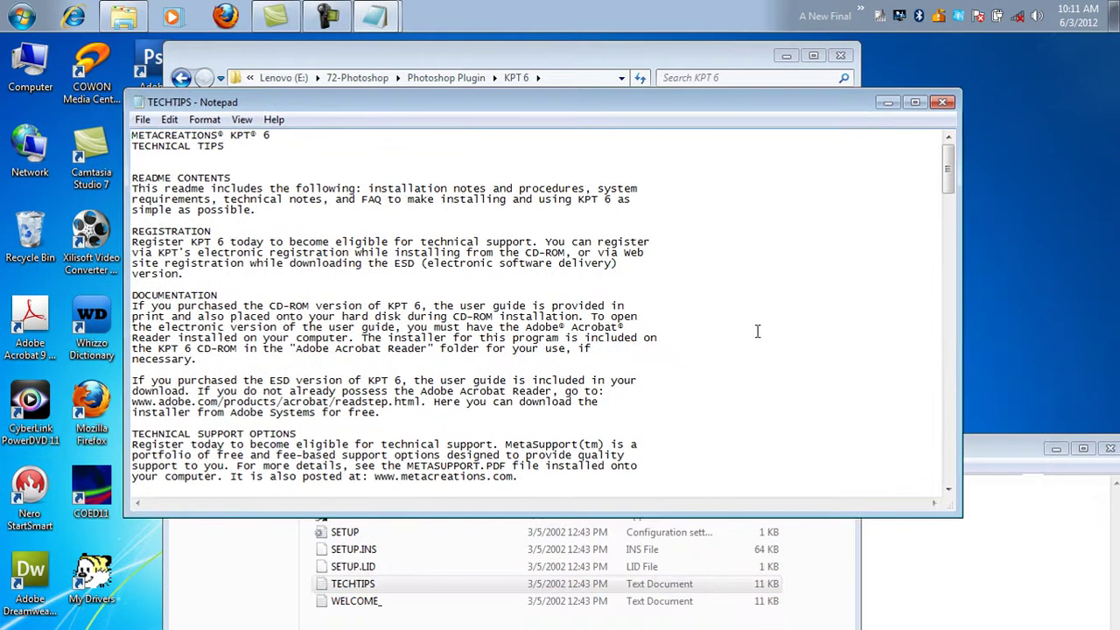
Step: Scroll through TECHTIPS and close it, then open and close the WELCOME_ licence file
{"action": "left_click_drag", "start_coordinate": [947, 188], "coordinate": [966, 278]}
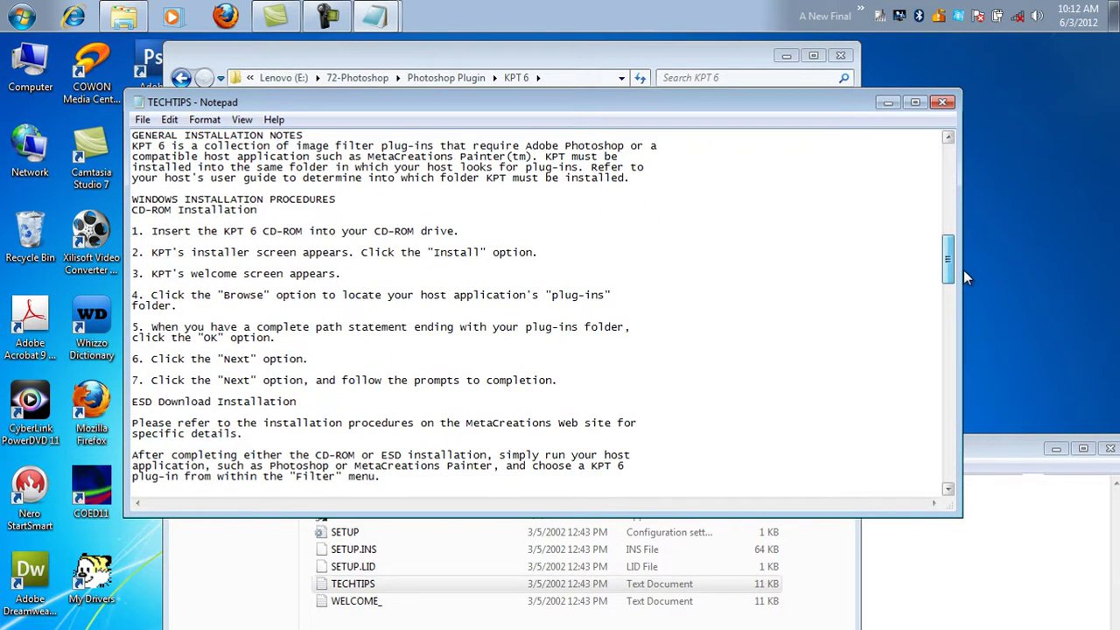
{"action": "left_click_drag", "start_coordinate": [964, 270], "coordinate": [975, 307]}
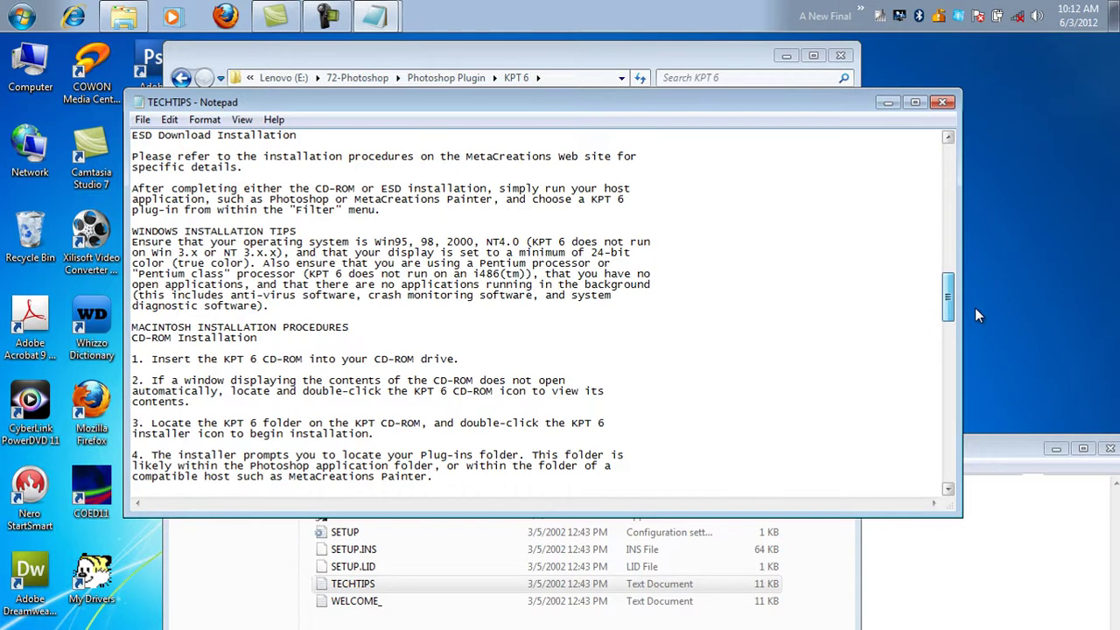
{"action": "left_click_drag", "start_coordinate": [975, 307], "coordinate": [979, 329]}
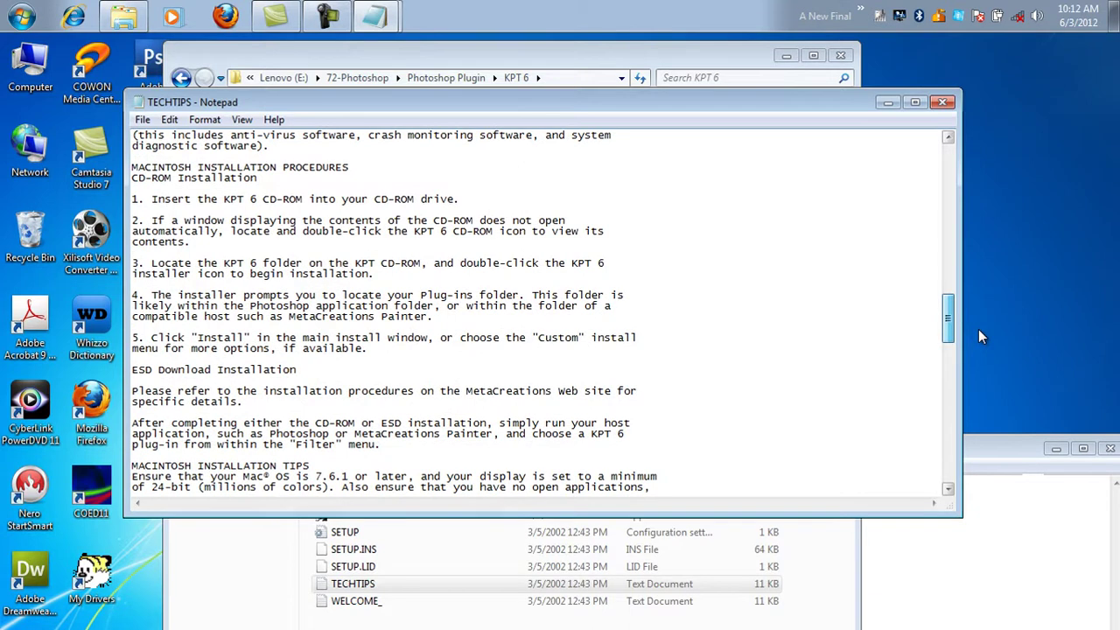
{"action": "left_click_drag", "start_coordinate": [978, 329], "coordinate": [989, 475]}
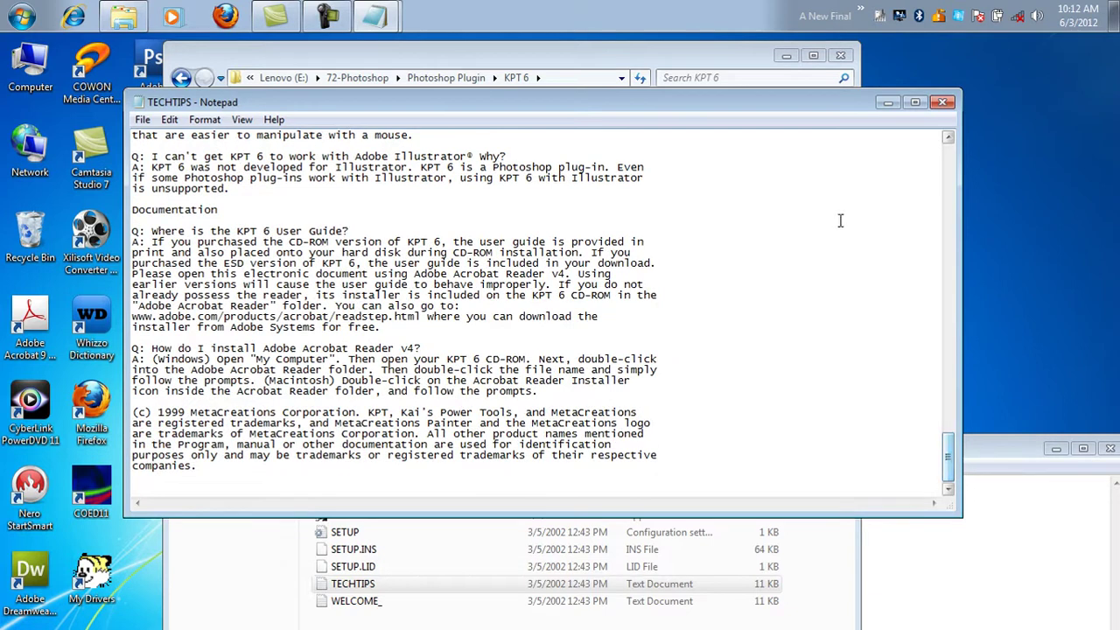
{"action": "left_click", "coordinate": [939, 104]}
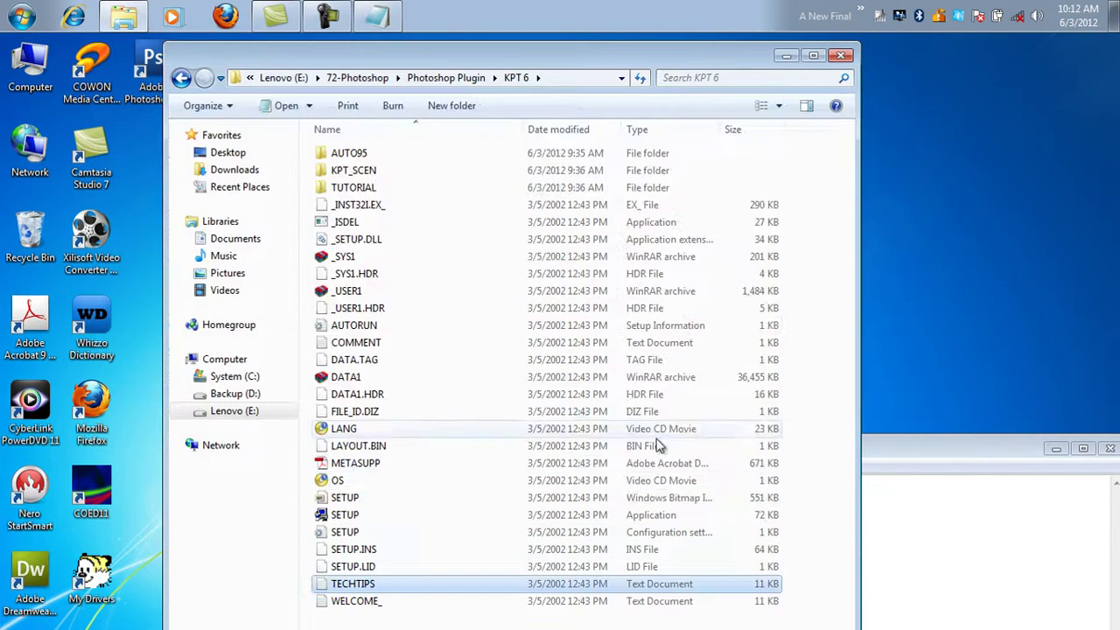
{"action": "double_click", "coordinate": [380, 602]}
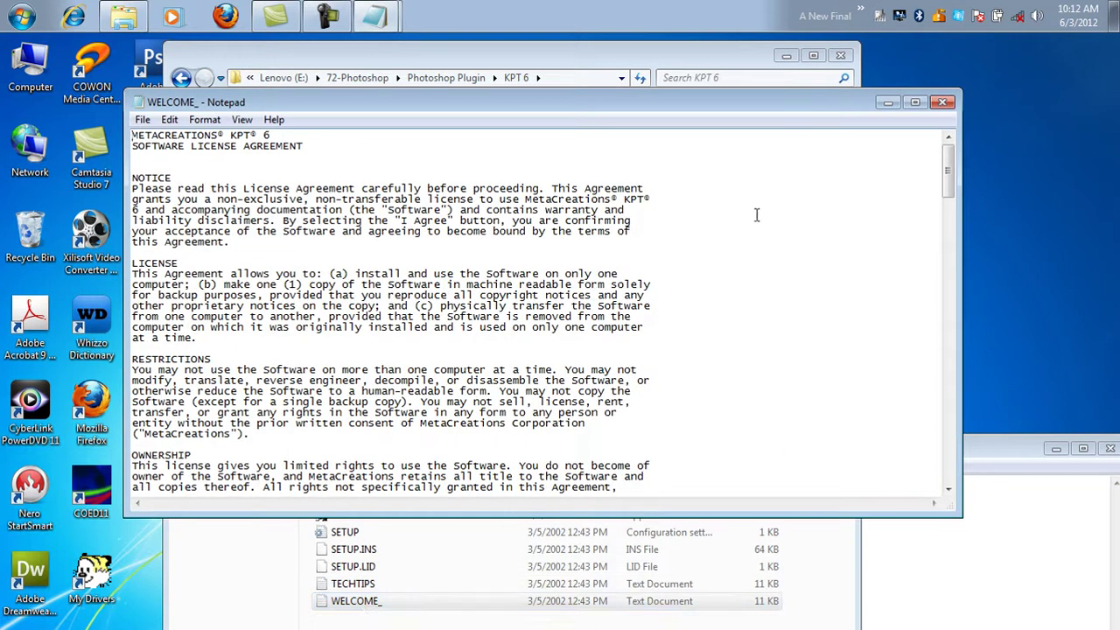
{"action": "left_click", "coordinate": [942, 104]}
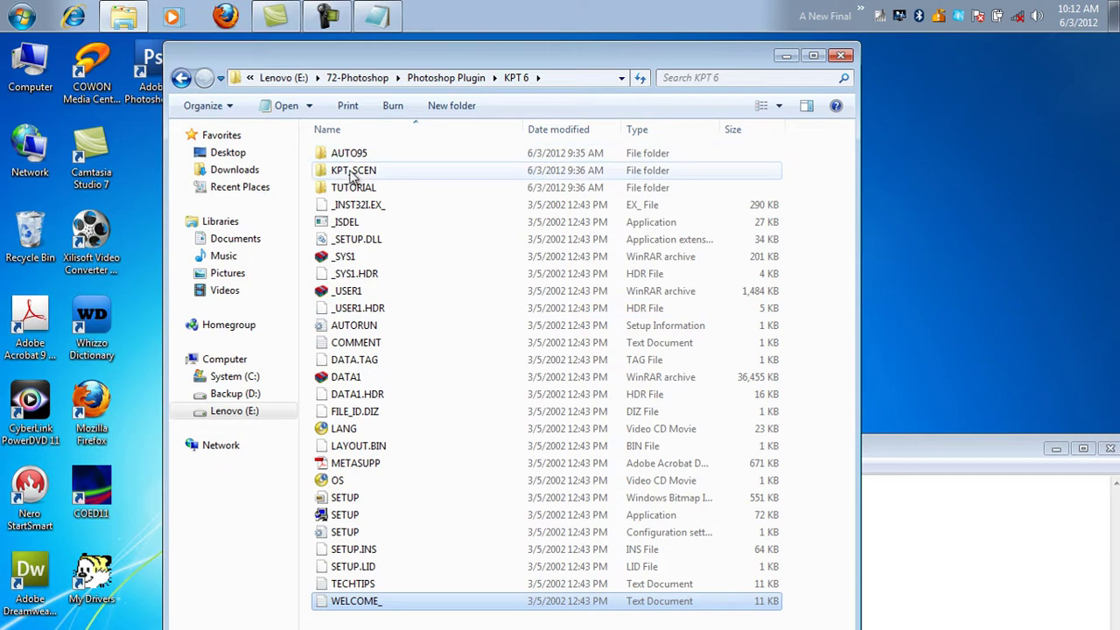
Step: Launch KPT 6 SETUP, pass the Welcome page and accept the licence agreement
{"action": "double_click", "coordinate": [350, 516]}
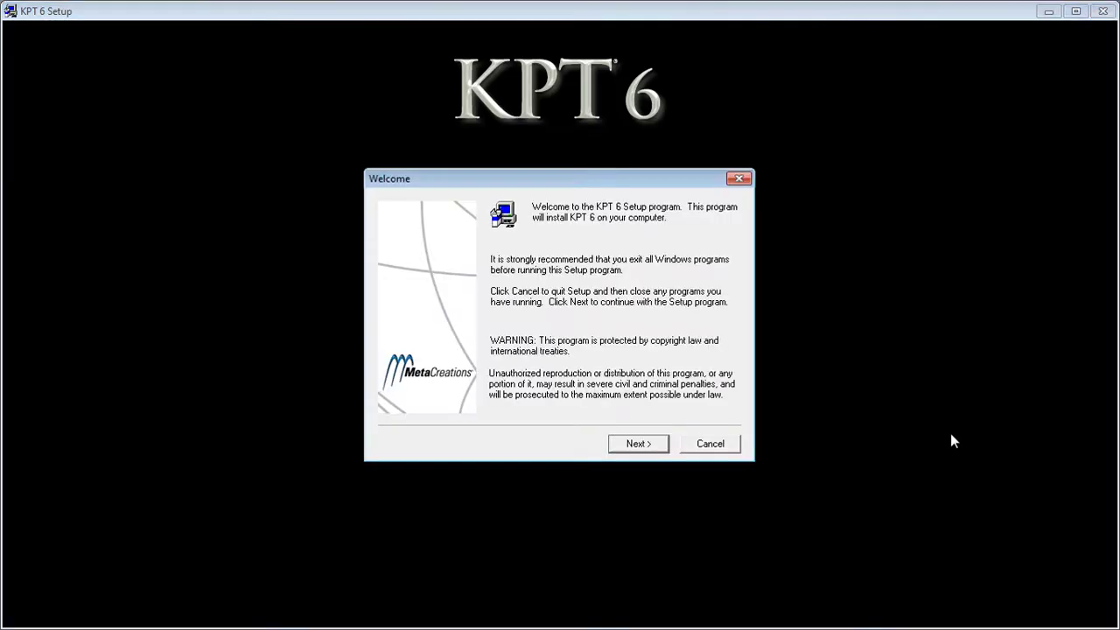
{"action": "left_click", "coordinate": [645, 445]}
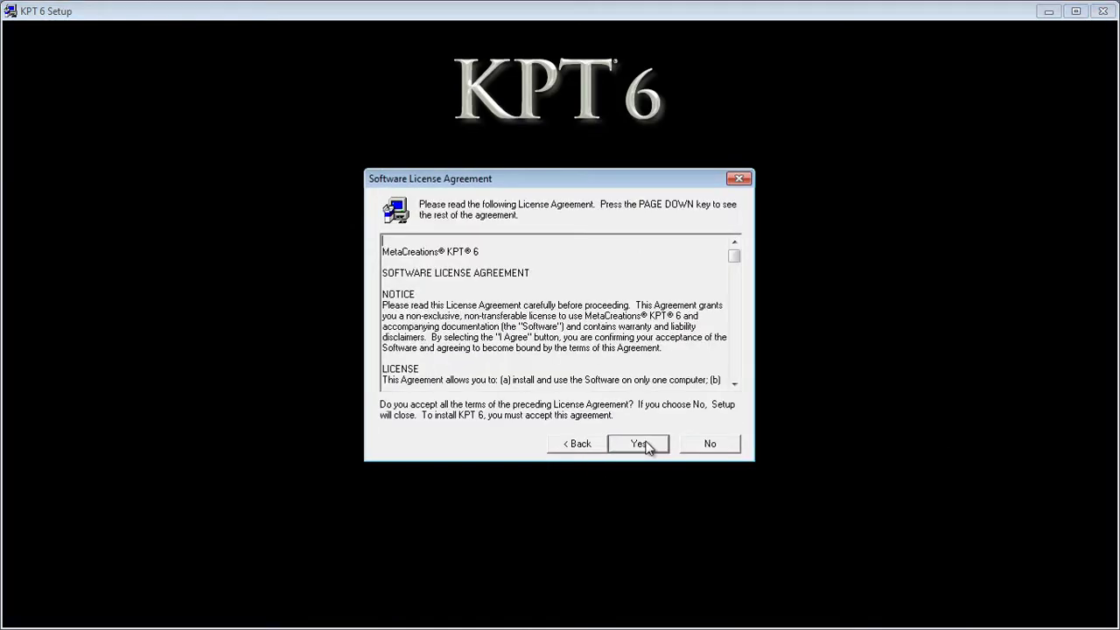
{"action": "left_click", "coordinate": [639, 445]}
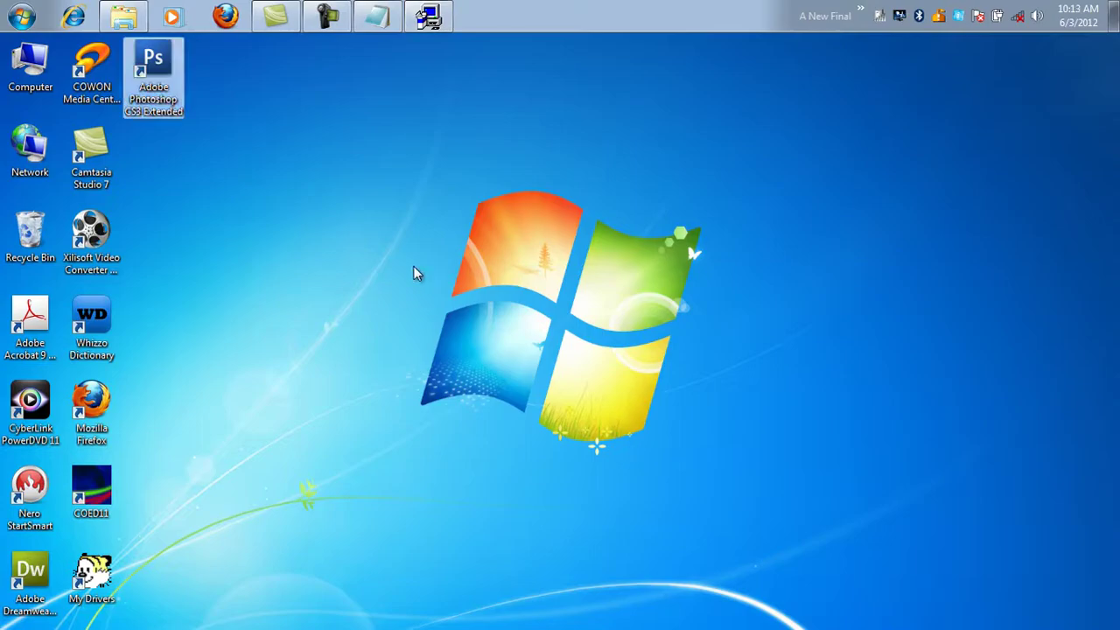
Step: Browse E:\36-Photoshop\About Install\Kai's Power Tools 6.0\KPT6, dismissing the threat alert
{"action": "double_click", "coordinate": [37, 74]}
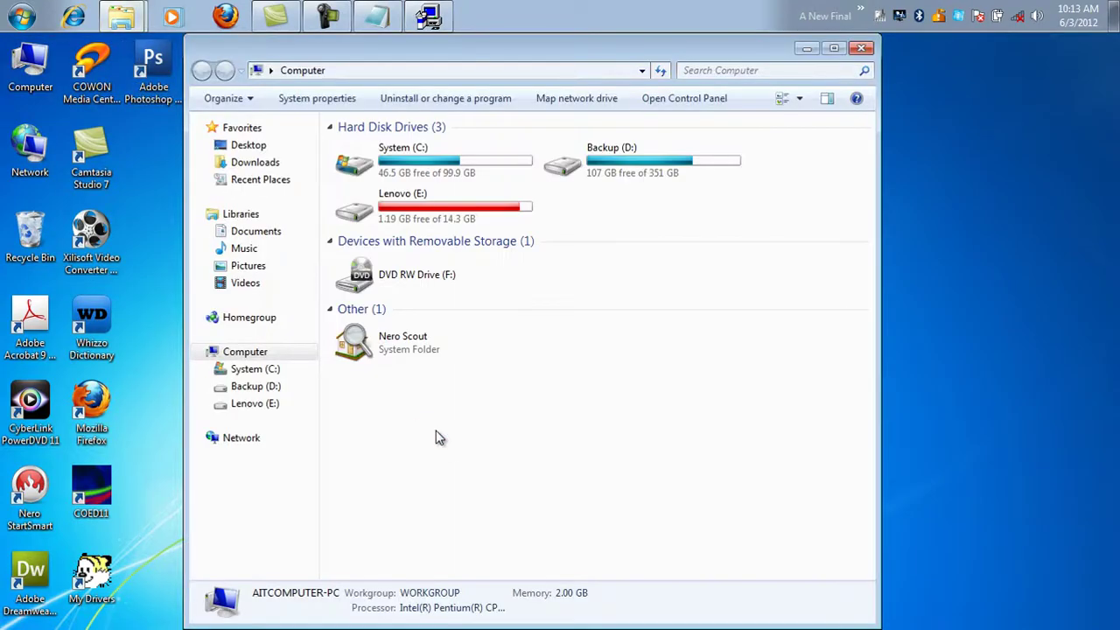
{"action": "mouse_move", "coordinate": [254, 404]}
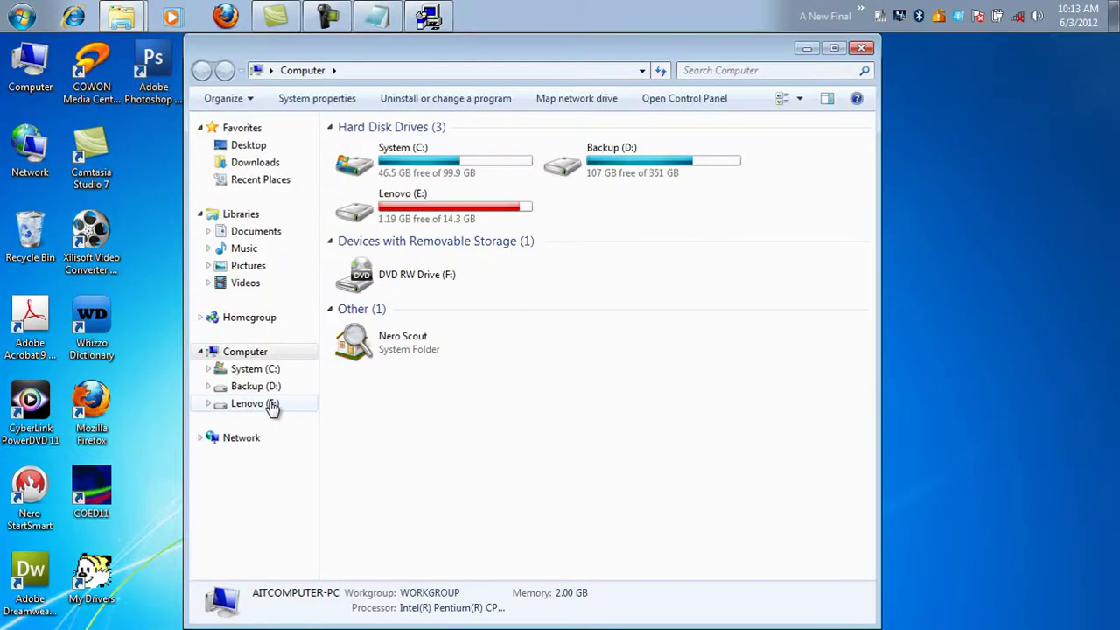
{"action": "left_click", "coordinate": [272, 405]}
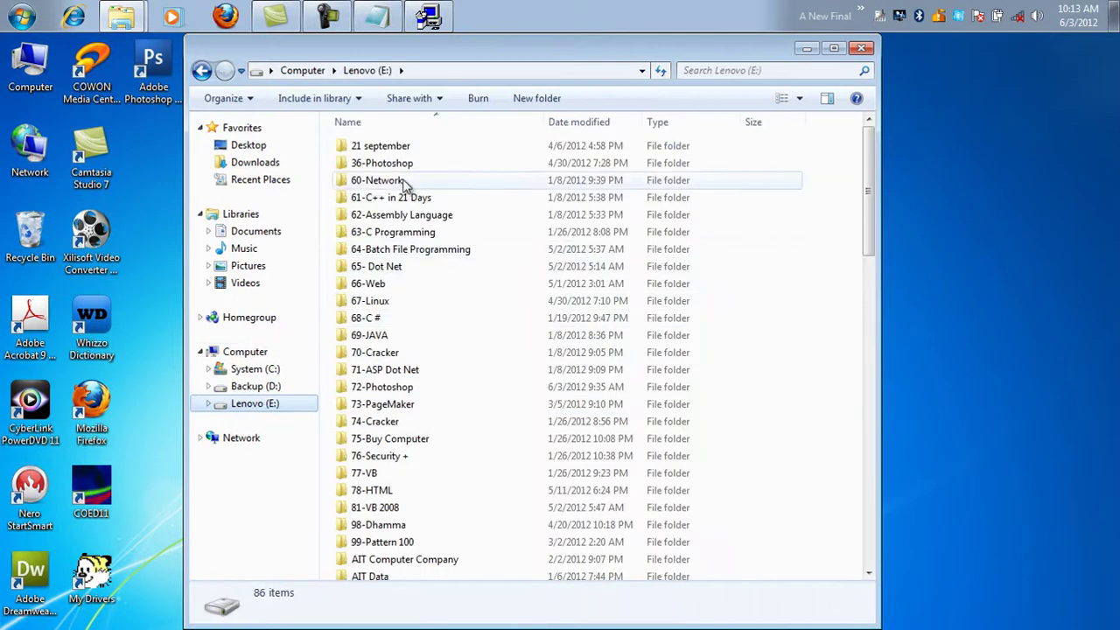
{"action": "double_click", "coordinate": [386, 164]}
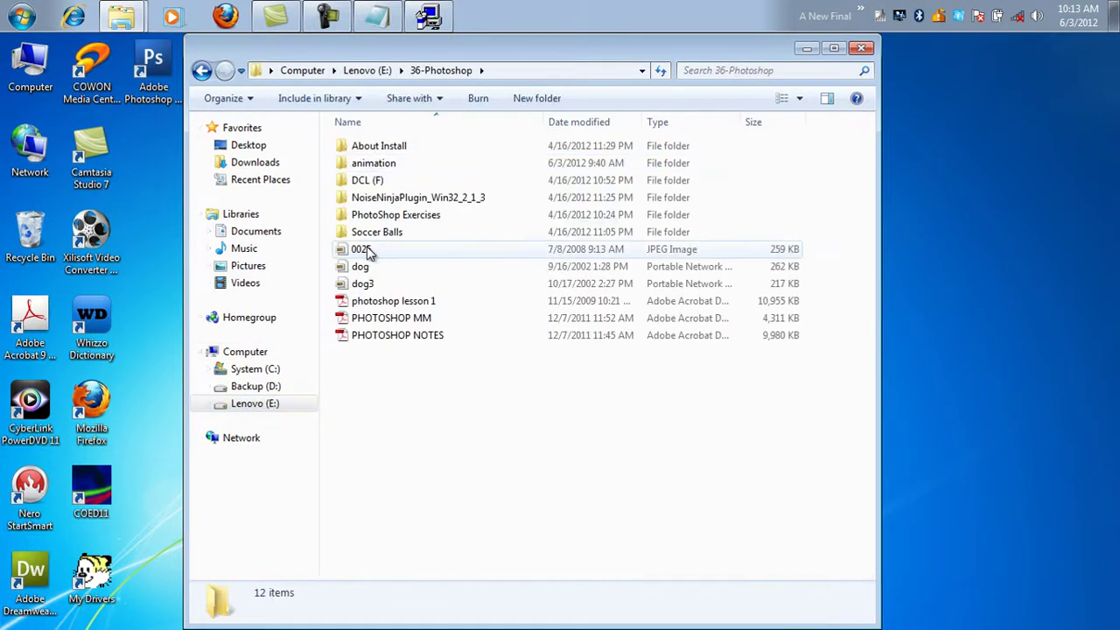
{"action": "double_click", "coordinate": [367, 145]}
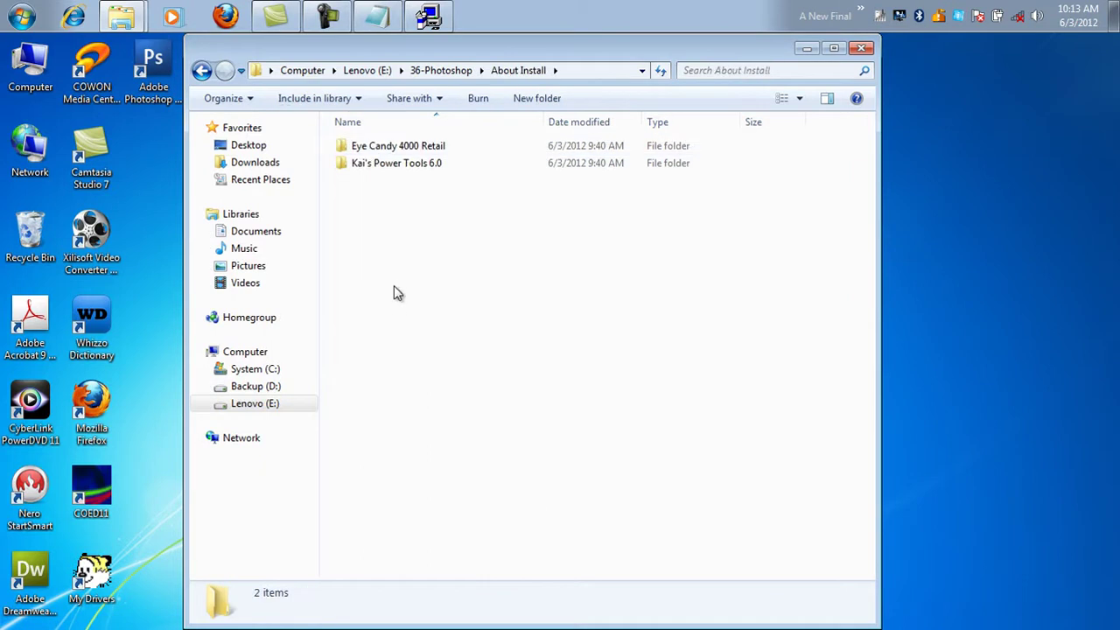
{"action": "double_click", "coordinate": [381, 163]}
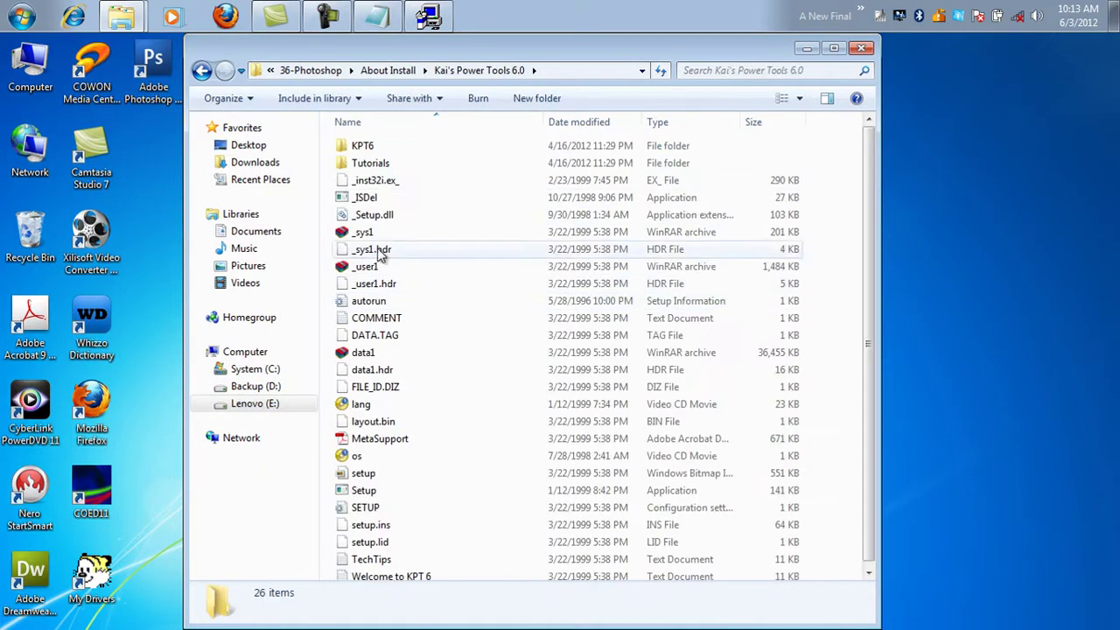
{"action": "double_click", "coordinate": [380, 147]}
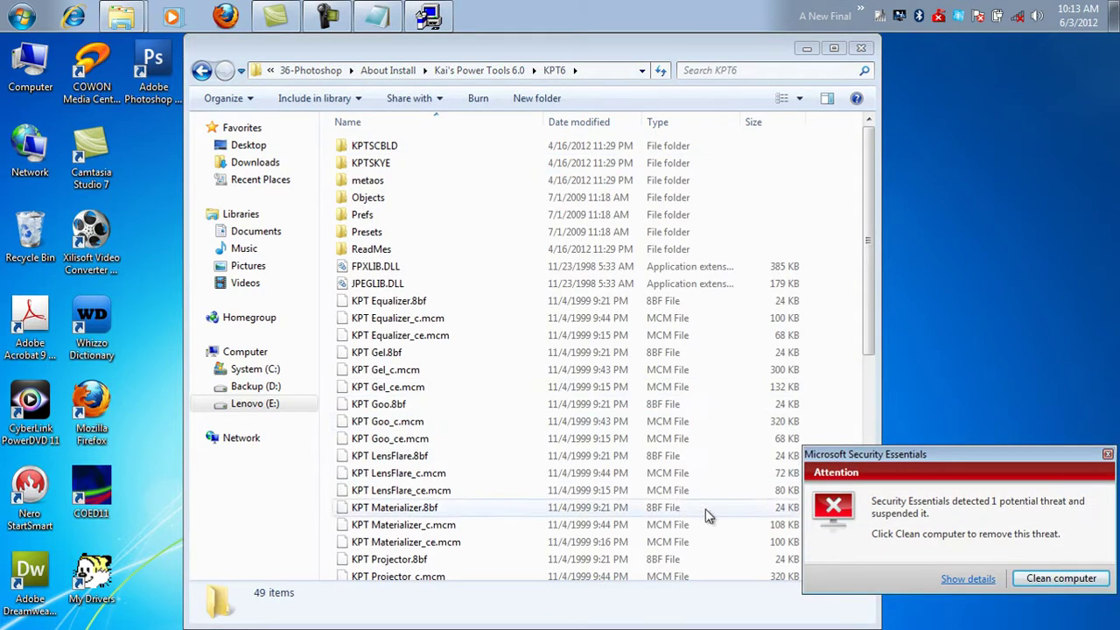
{"action": "left_click", "coordinate": [1058, 579]}
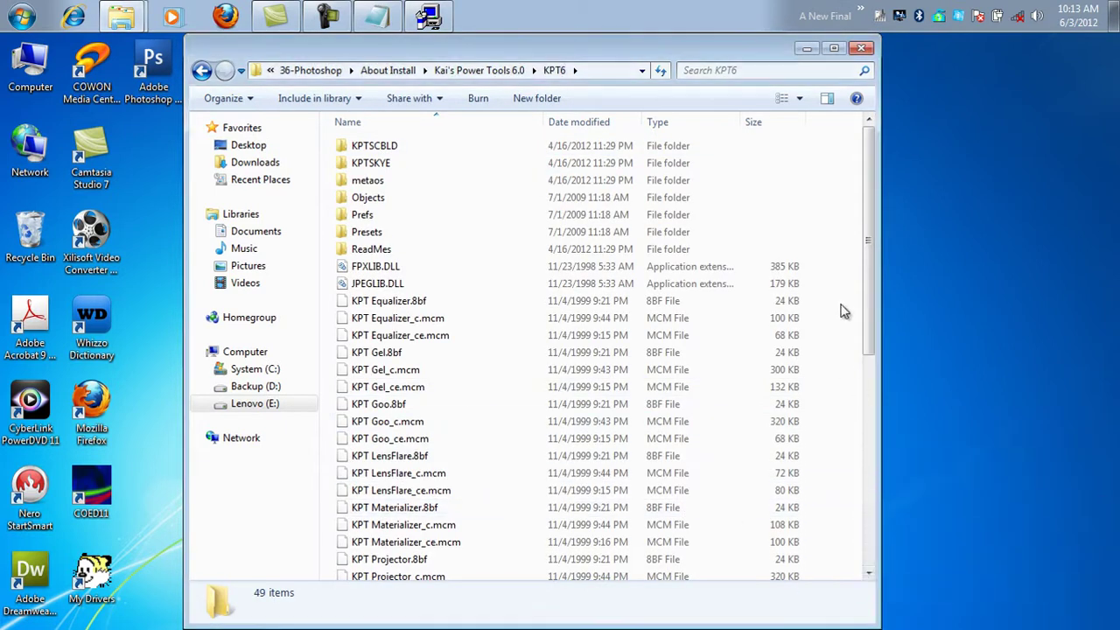
Step: Peek into Tutorials, then open the COMMENT notes file in Kai's Power Tools 6.0
{"action": "left_click_drag", "start_coordinate": [870, 257], "coordinate": [903, 507]}
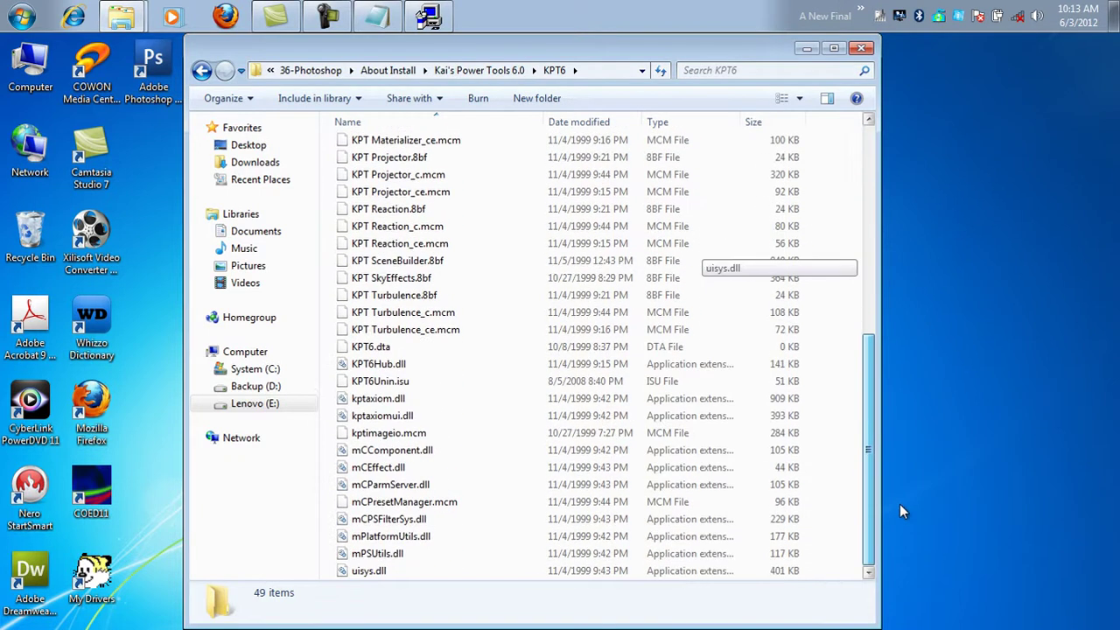
{"action": "left_click", "coordinate": [202, 71]}
{"action": "double_click", "coordinate": [360, 159]}
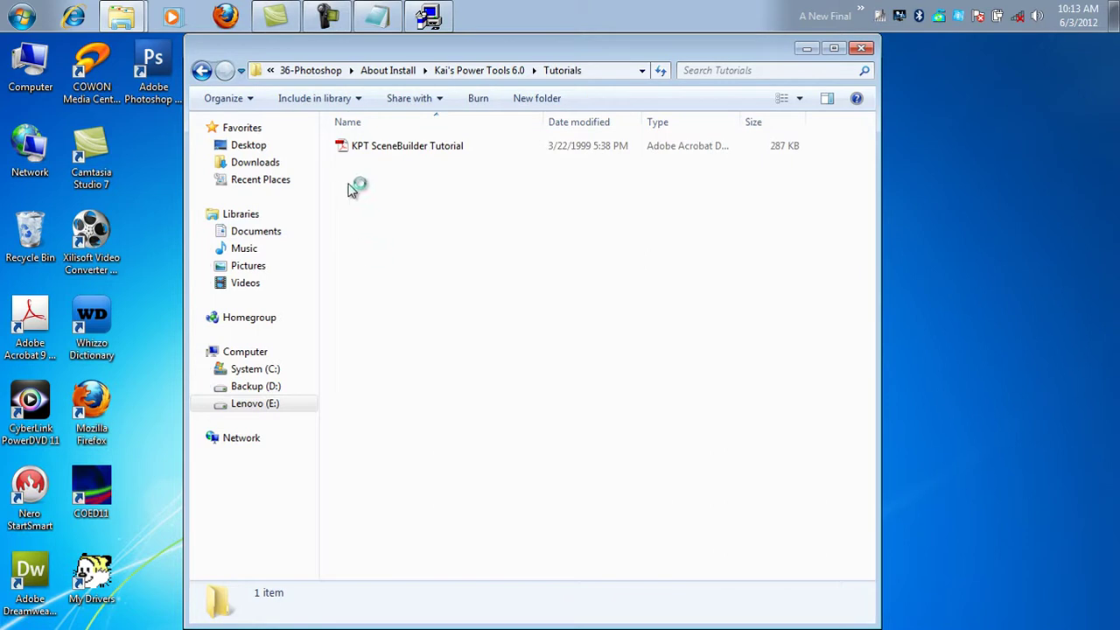
{"action": "left_click", "coordinate": [202, 71]}
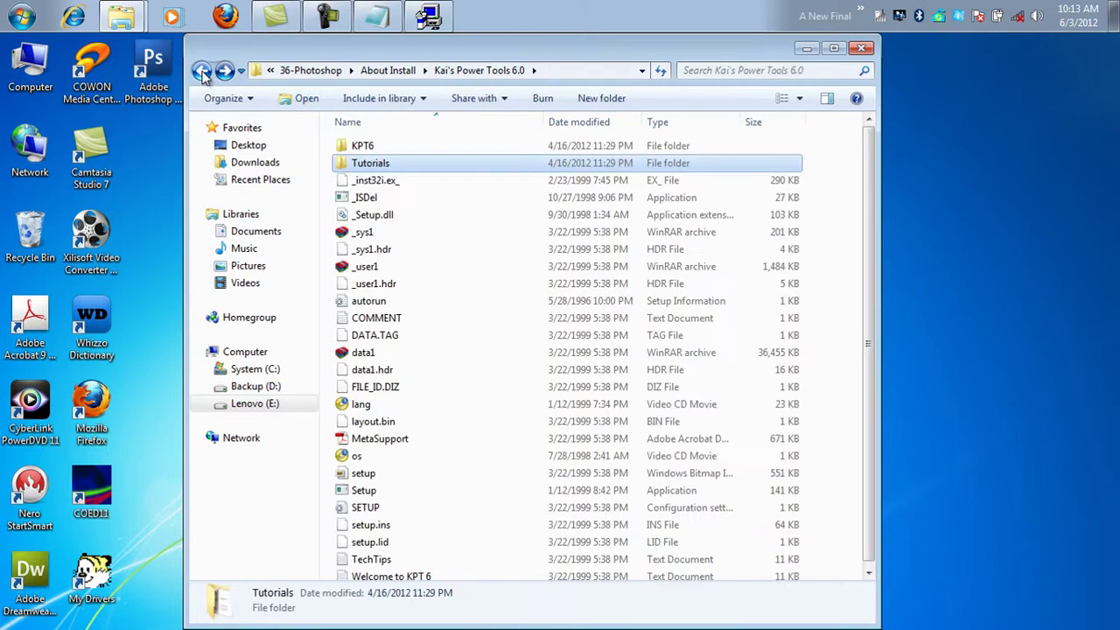
{"action": "left_click", "coordinate": [374, 322]}
{"action": "double_click", "coordinate": [374, 321]}
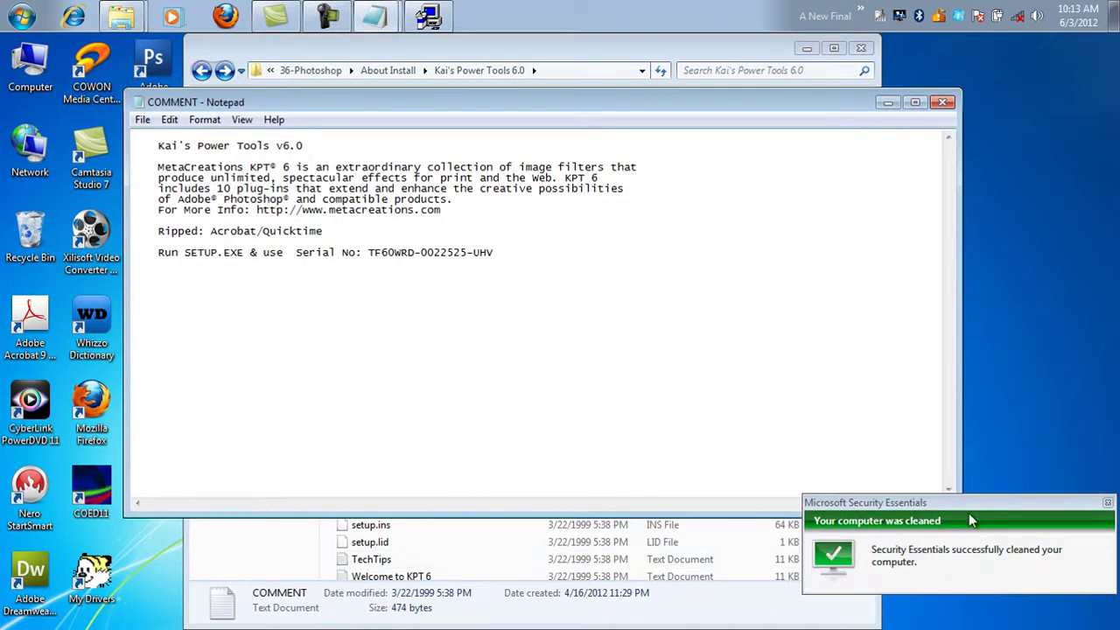
Step: Read and close the COMMENT notes, then bring the KPT 6 Explorer window forward
{"action": "left_click_drag", "start_coordinate": [969, 508], "coordinate": [897, 508]}
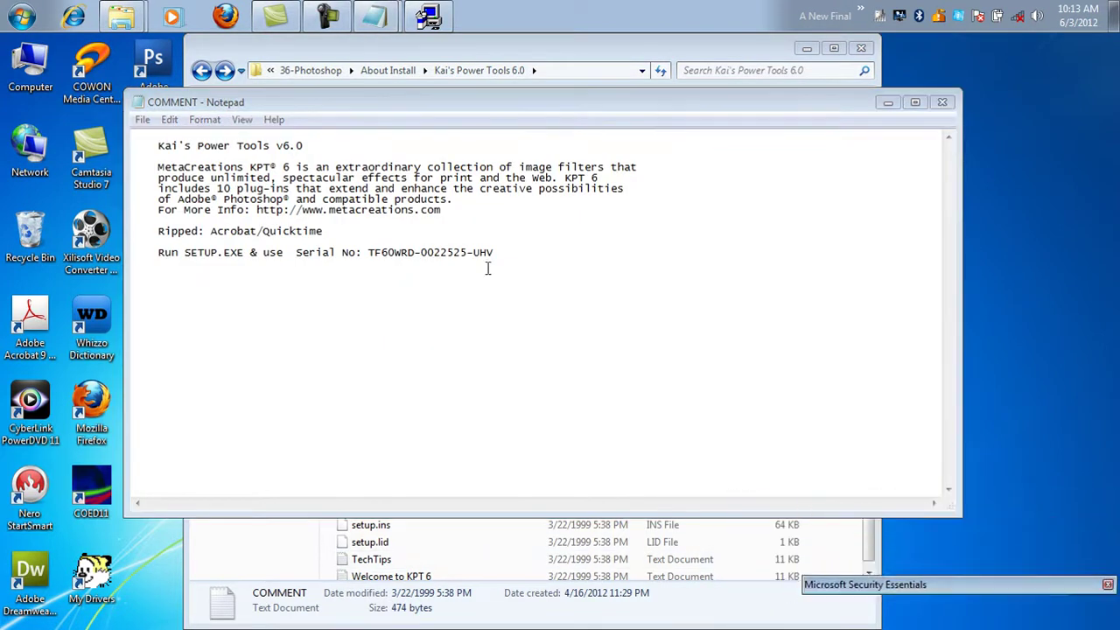
{"action": "left_click", "coordinate": [683, 138]}
{"action": "left_click_drag", "start_coordinate": [863, 109], "coordinate": [869, 311]}
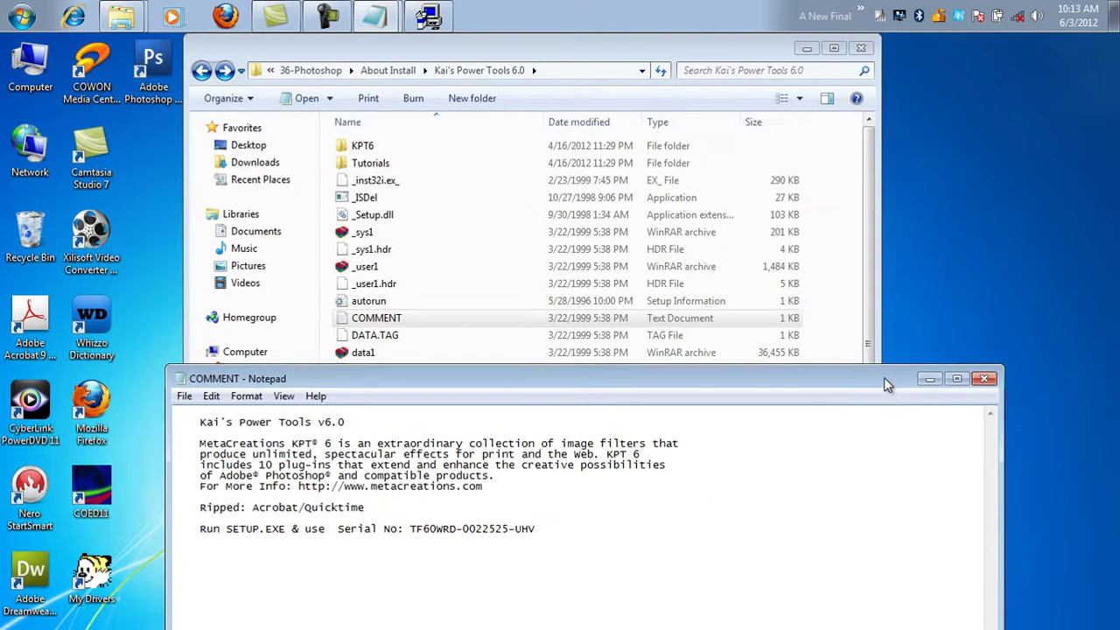
{"action": "left_click", "coordinate": [947, 304]}
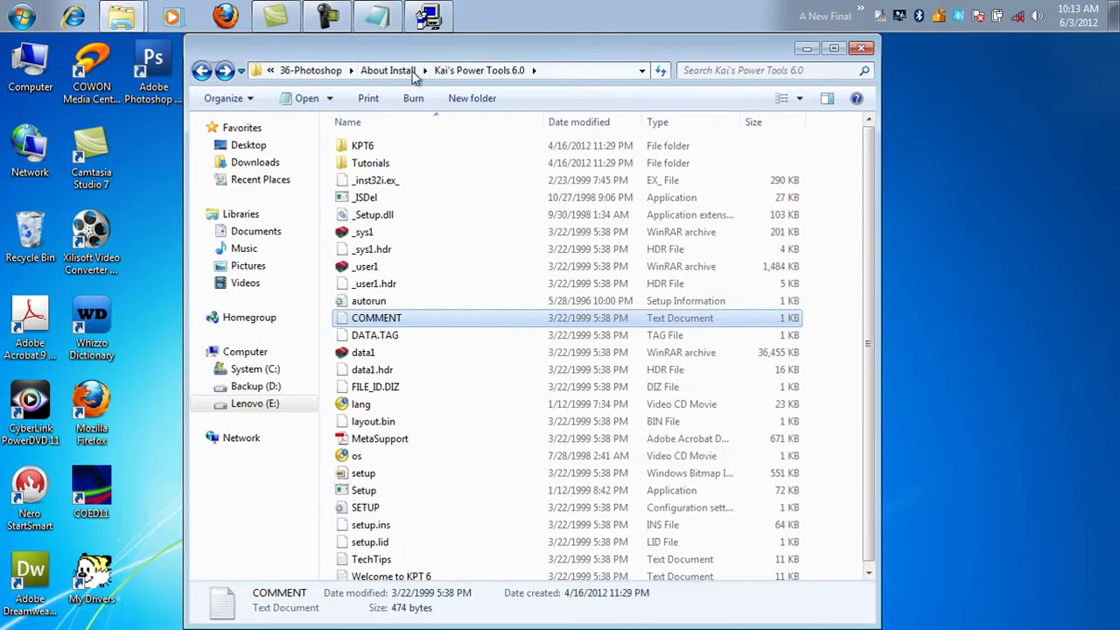
{"action": "left_click_drag", "start_coordinate": [316, 46], "coordinate": [352, 119]}
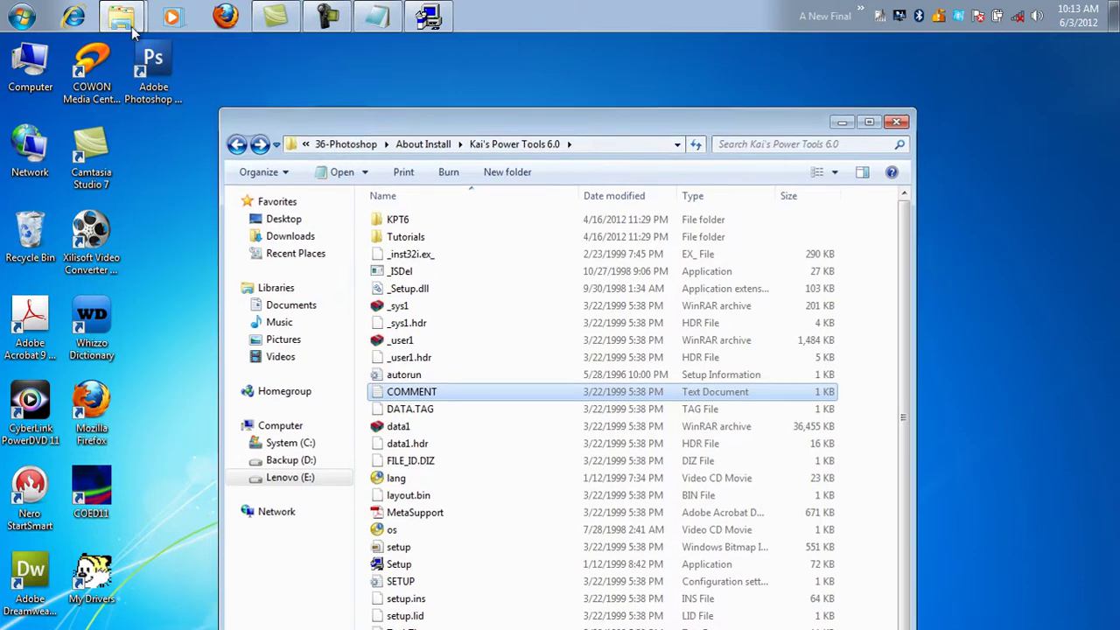
{"action": "left_click", "coordinate": [129, 25]}
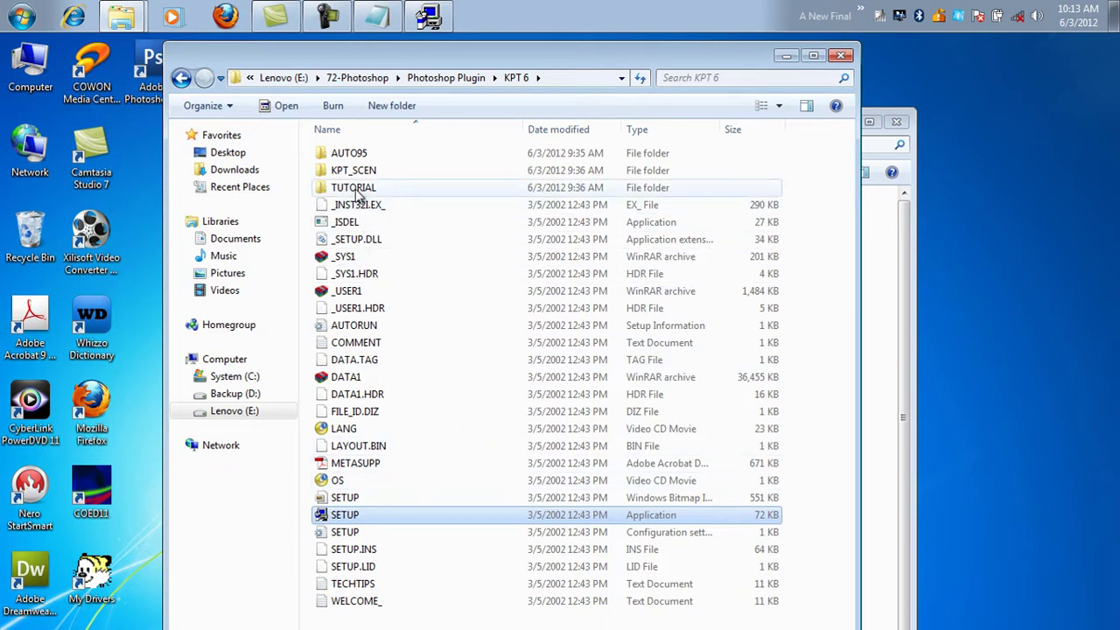
Step: Open the COMMENT notes in Notepad and copy the KPT 6 serial number
{"action": "double_click", "coordinate": [355, 346]}
{"action": "left_click_drag", "start_coordinate": [404, 303], "coordinate": [486, 169]}
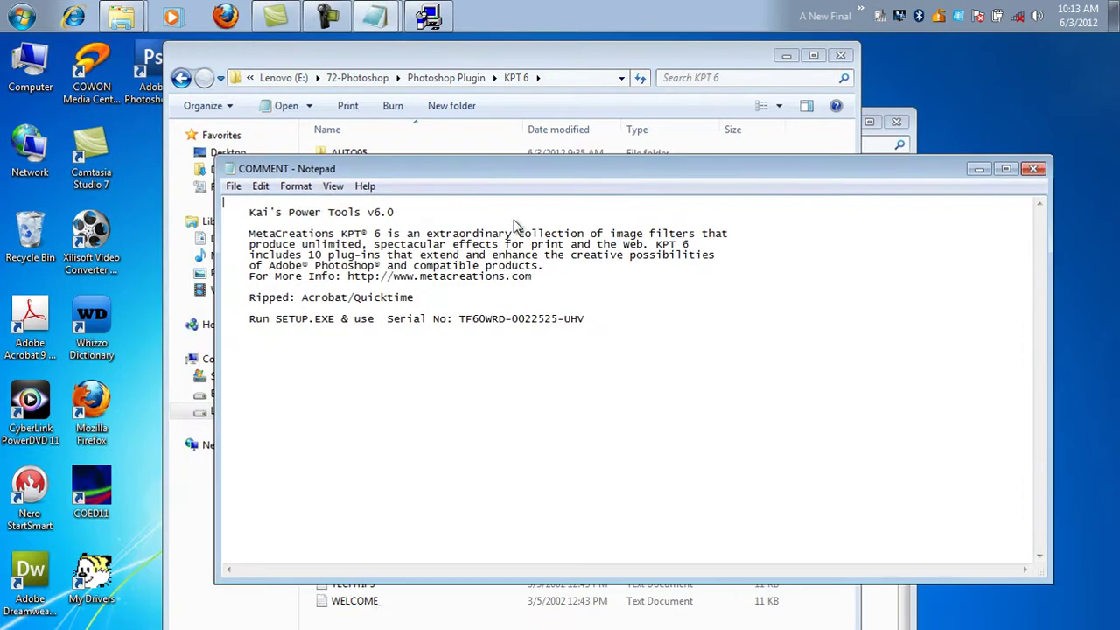
{"action": "left_click_drag", "start_coordinate": [586, 318], "coordinate": [466, 317]}
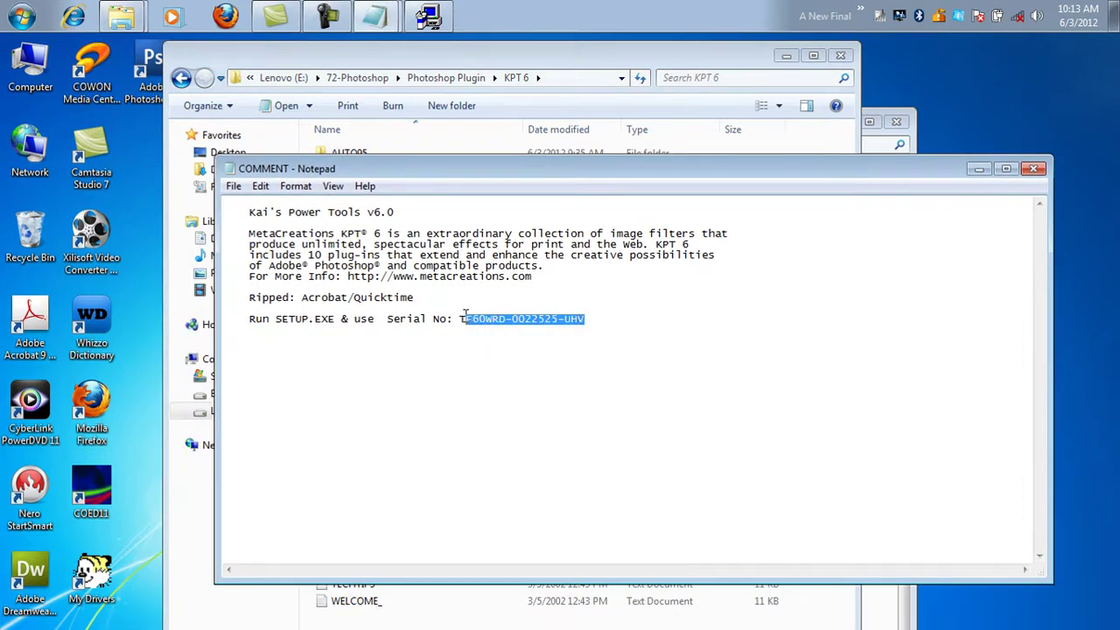
{"action": "right_click", "coordinate": [469, 325]}
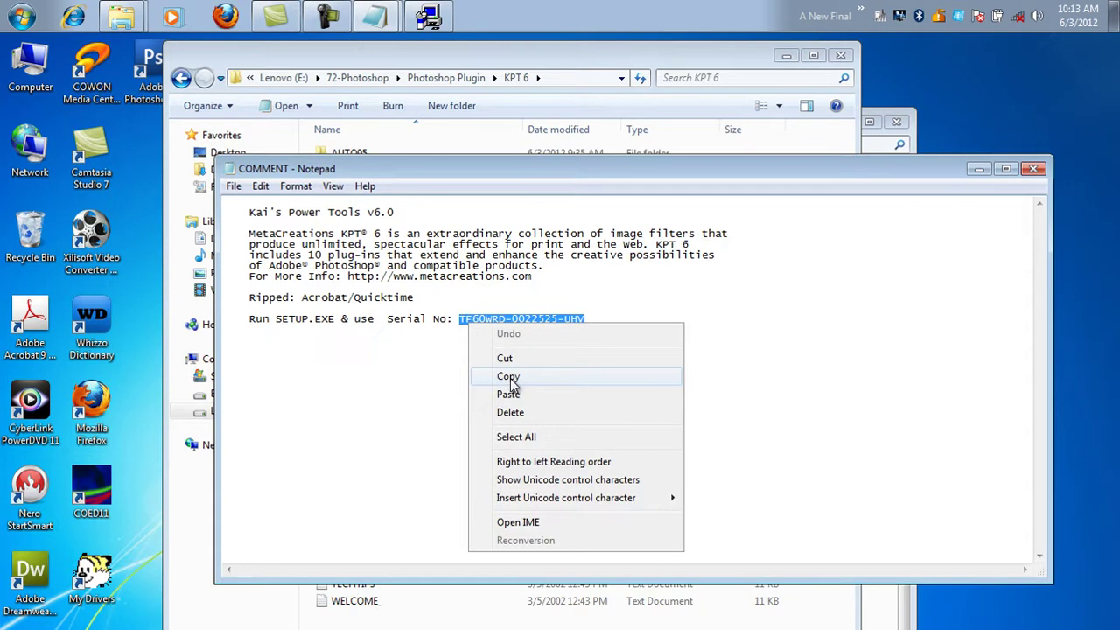
{"action": "left_click", "coordinate": [475, 379]}
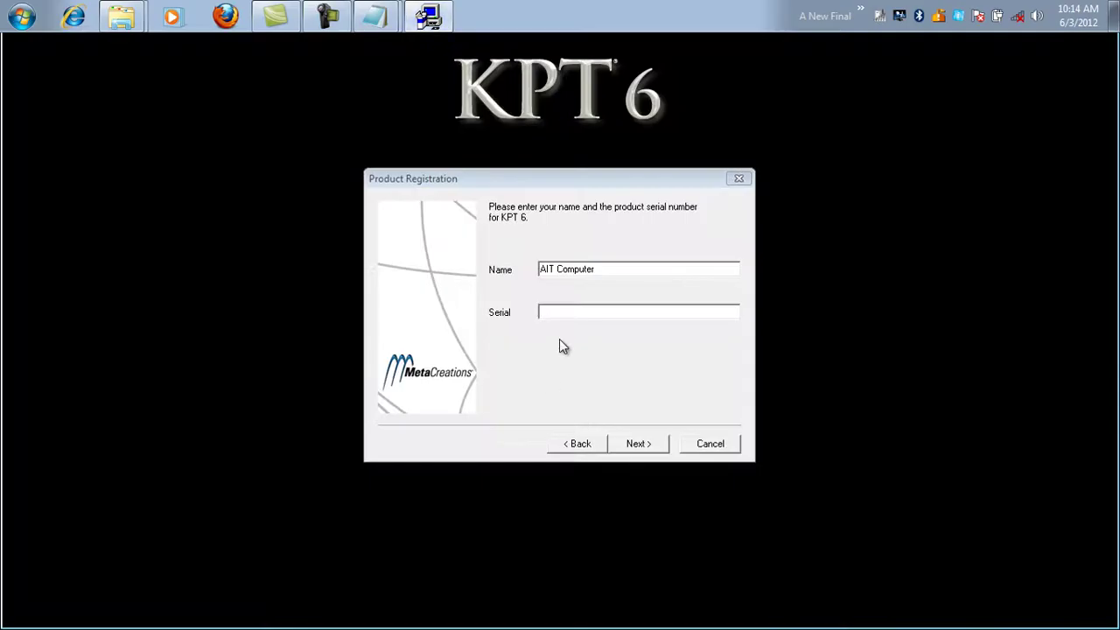
Step: Paste the serial into KPT 6 Setup's Serial field and continue past registration
{"action": "left_click", "coordinate": [549, 312]}
{"action": "right_click", "coordinate": [549, 312]}
{"action": "left_click", "coordinate": [586, 379]}
{"action": "left_click", "coordinate": [637, 446]}
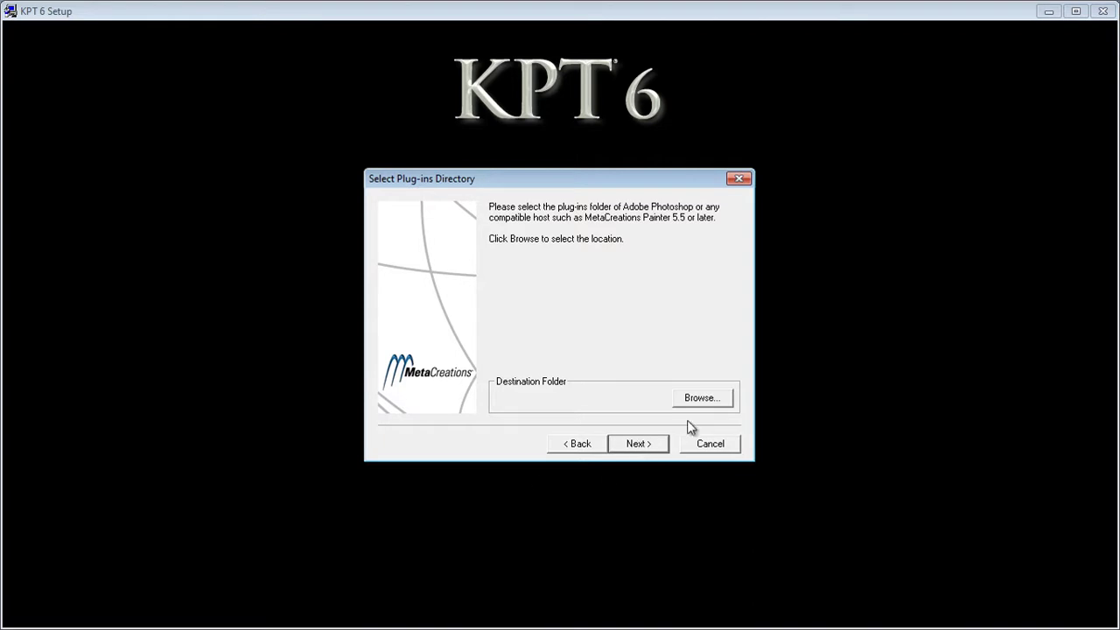
Step: In the destination folder chooser, go to drive C: and into Program Files\Adobe
{"action": "left_click", "coordinate": [700, 399]}
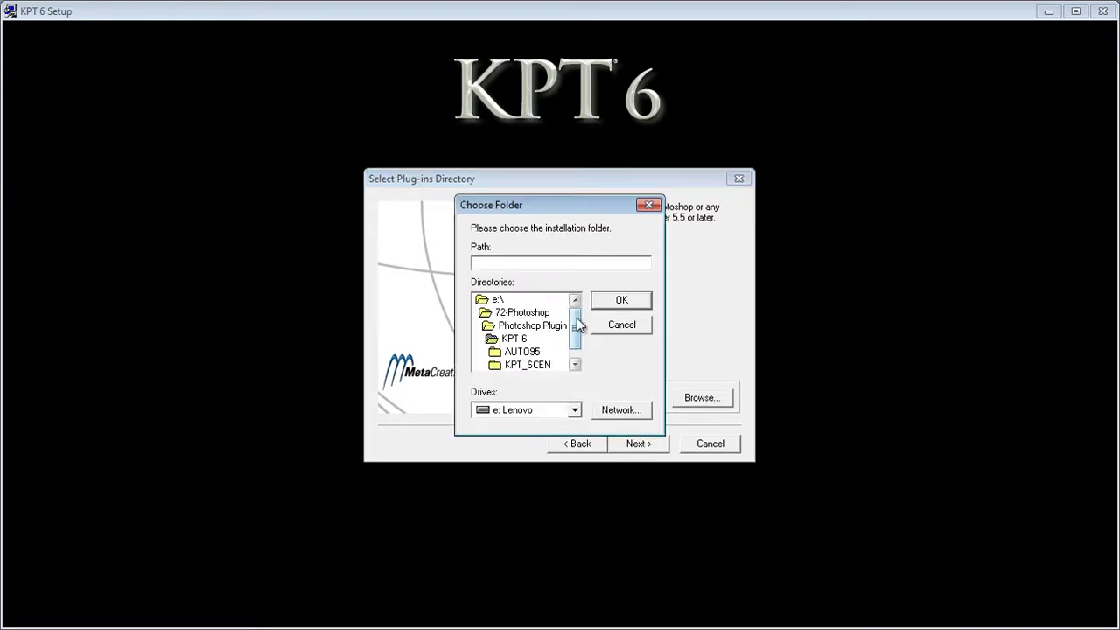
{"action": "scroll", "coordinate": [573, 321], "scroll_direction": "down", "scroll_amount": 1}
{"action": "scroll", "coordinate": [573, 333], "scroll_direction": "up", "scroll_amount": 1}
{"action": "left_click", "coordinate": [575, 409]}
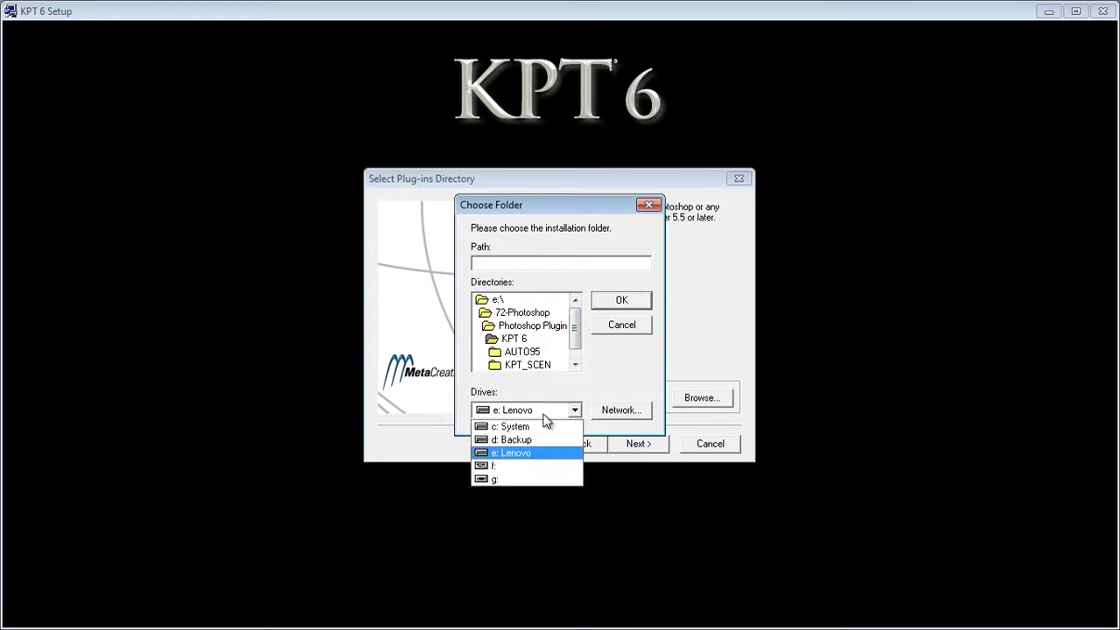
{"action": "left_click", "coordinate": [519, 427]}
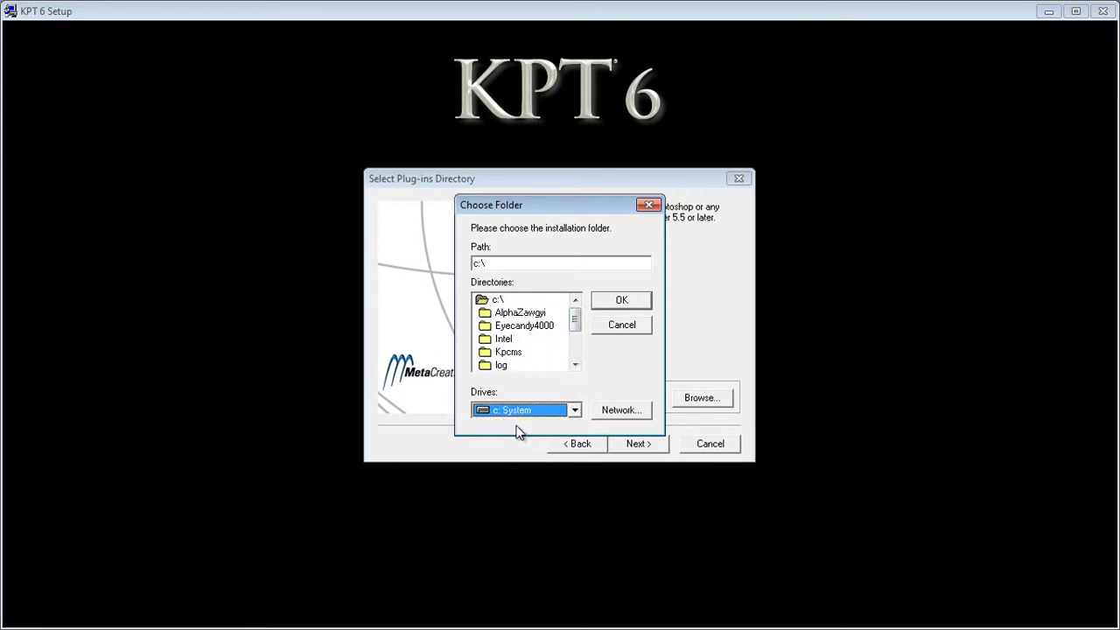
{"action": "left_click_drag", "start_coordinate": [567, 329], "coordinate": [580, 351]}
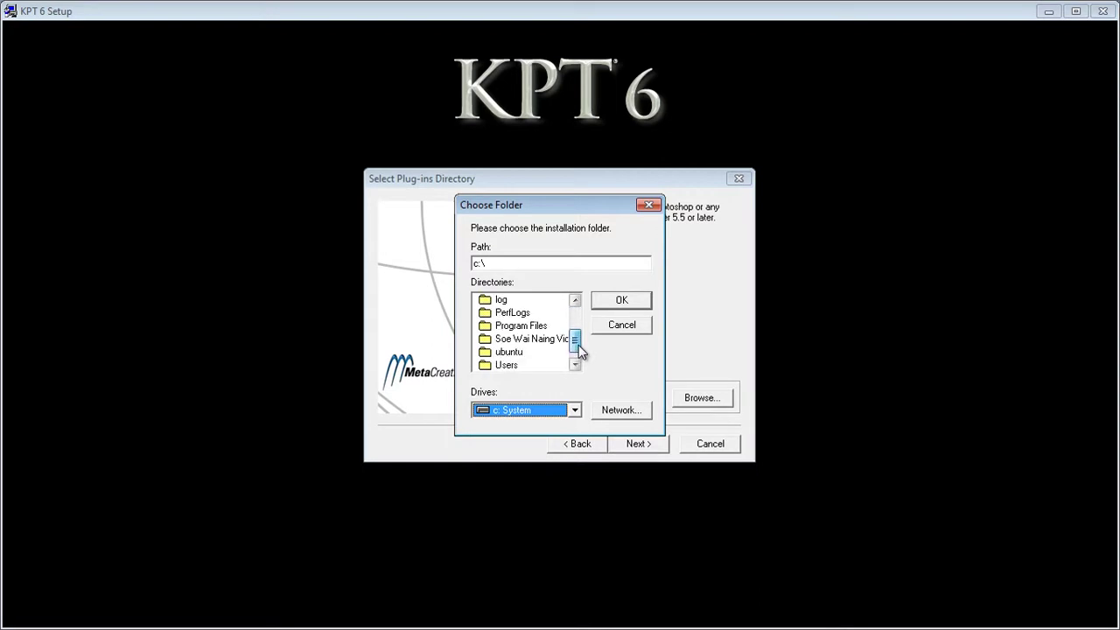
{"action": "double_click", "coordinate": [536, 327]}
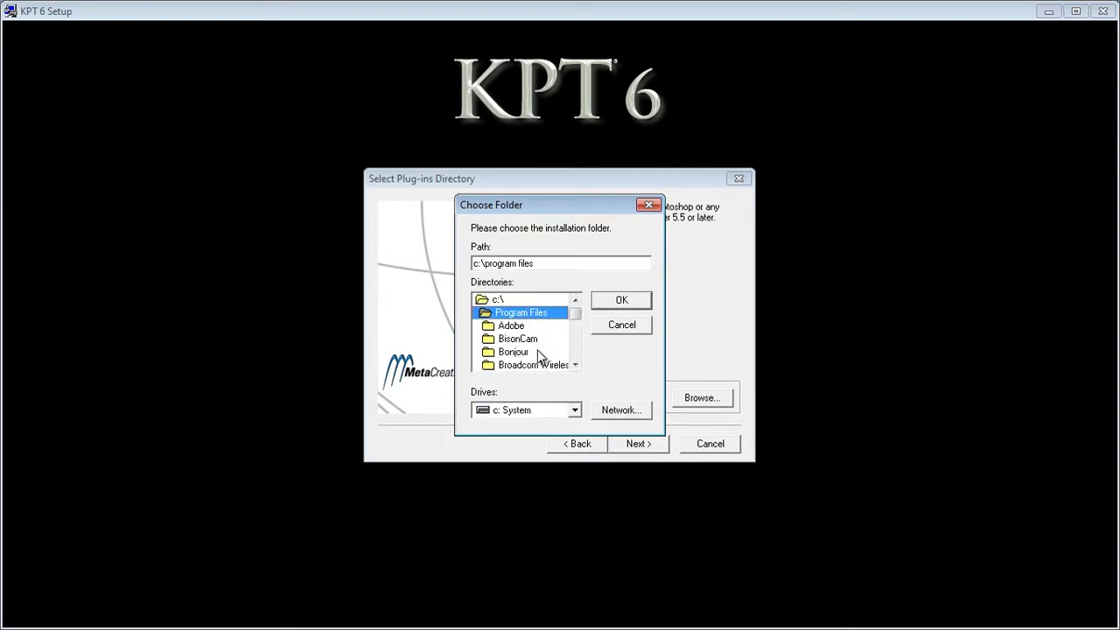
{"action": "double_click", "coordinate": [524, 326]}
Step: Choose Adobe Photoshop CS3\Plug-Ins\Filters as the KPT 6 install folder
{"action": "left_click", "coordinate": [576, 365]}
{"action": "left_click", "coordinate": [576, 365]}
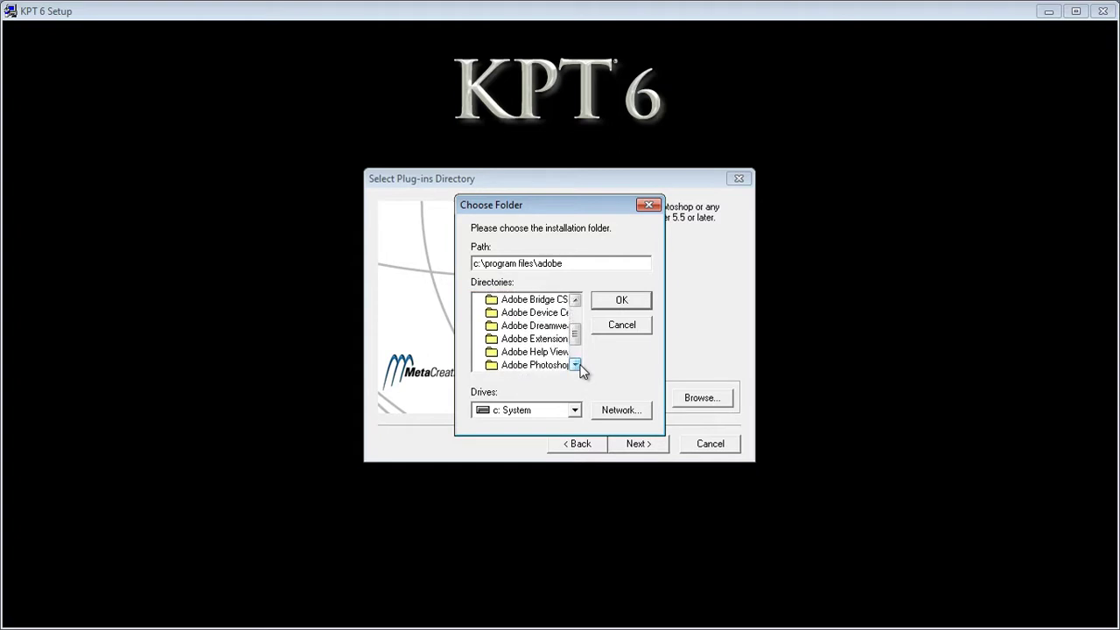
{"action": "left_click", "coordinate": [552, 352]}
{"action": "double_click", "coordinate": [551, 351]}
{"action": "left_click", "coordinate": [576, 365]}
{"action": "left_click", "coordinate": [576, 365]}
{"action": "double_click", "coordinate": [523, 351]}
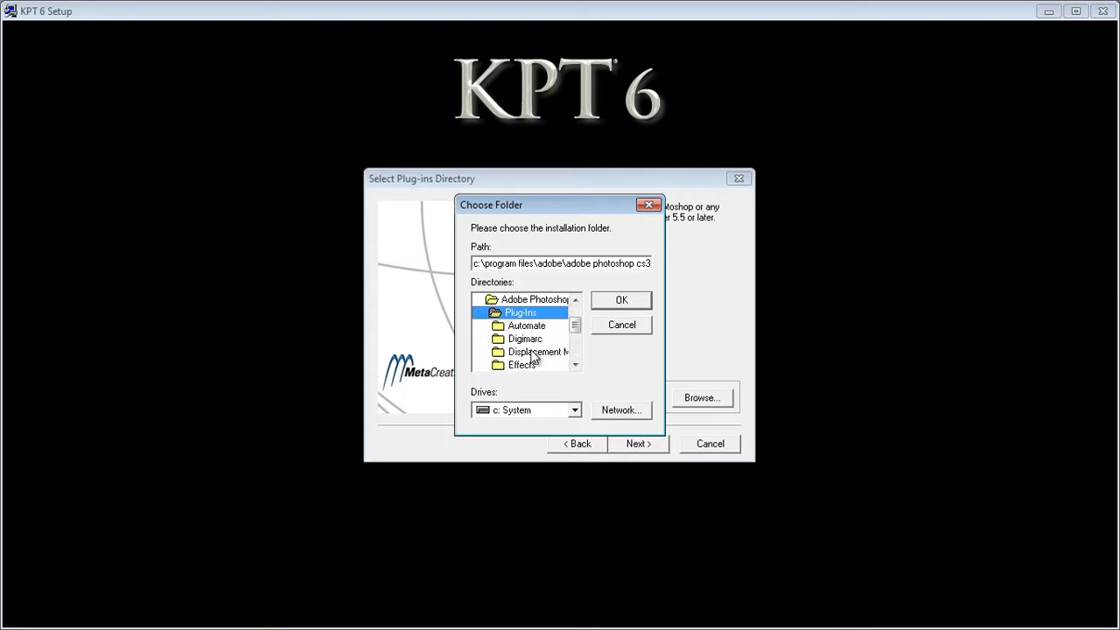
{"action": "left_click", "coordinate": [576, 365]}
{"action": "left_click", "coordinate": [575, 365]}
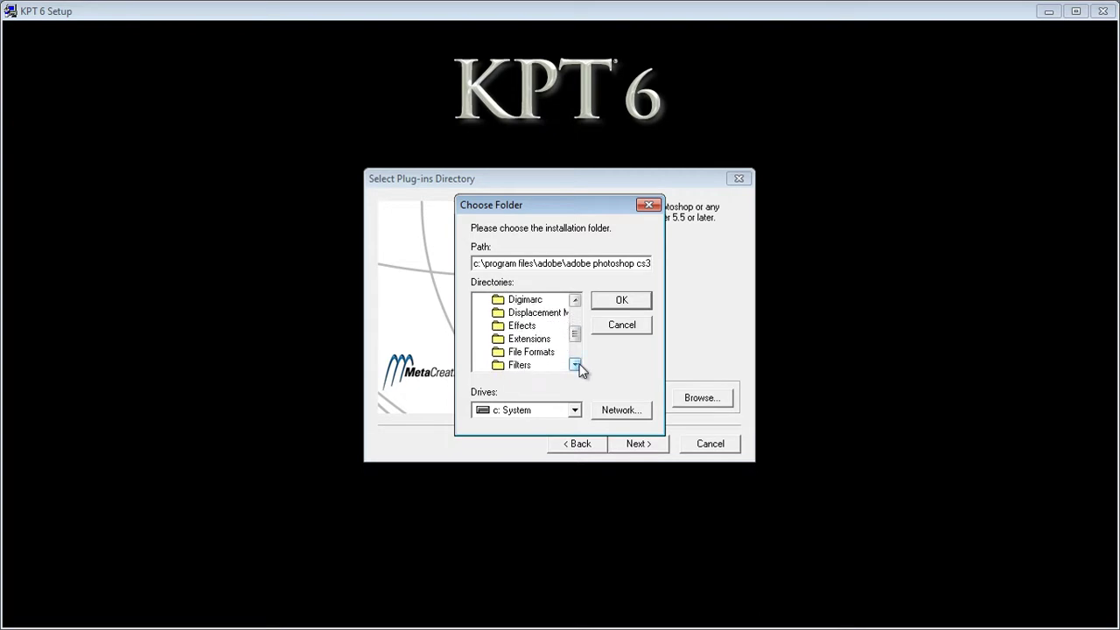
{"action": "double_click", "coordinate": [532, 356]}
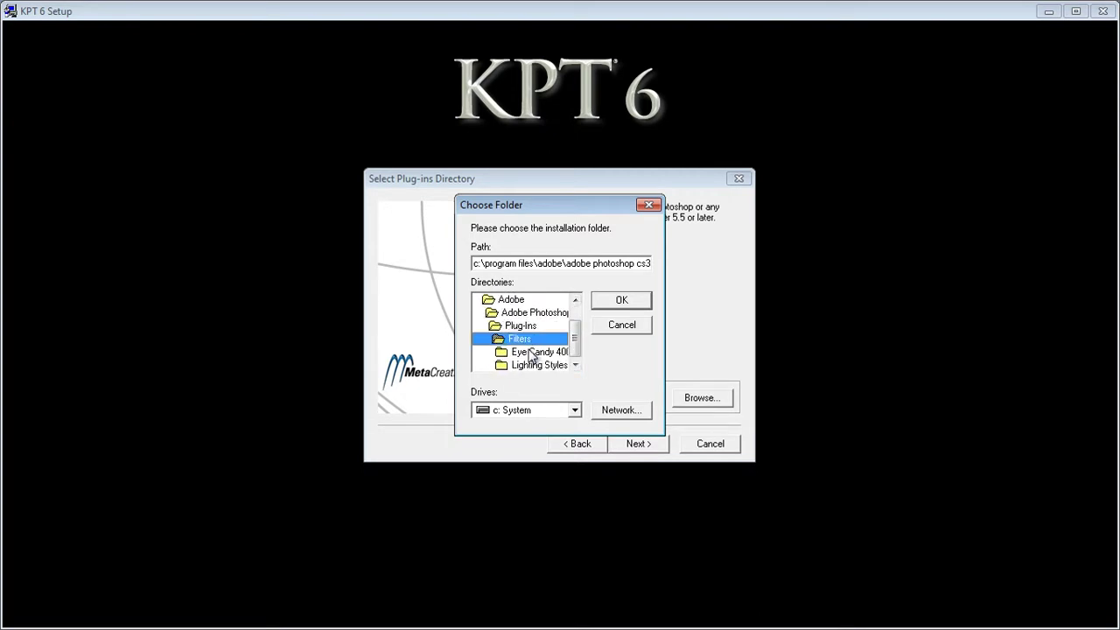
{"action": "left_click", "coordinate": [617, 304]}
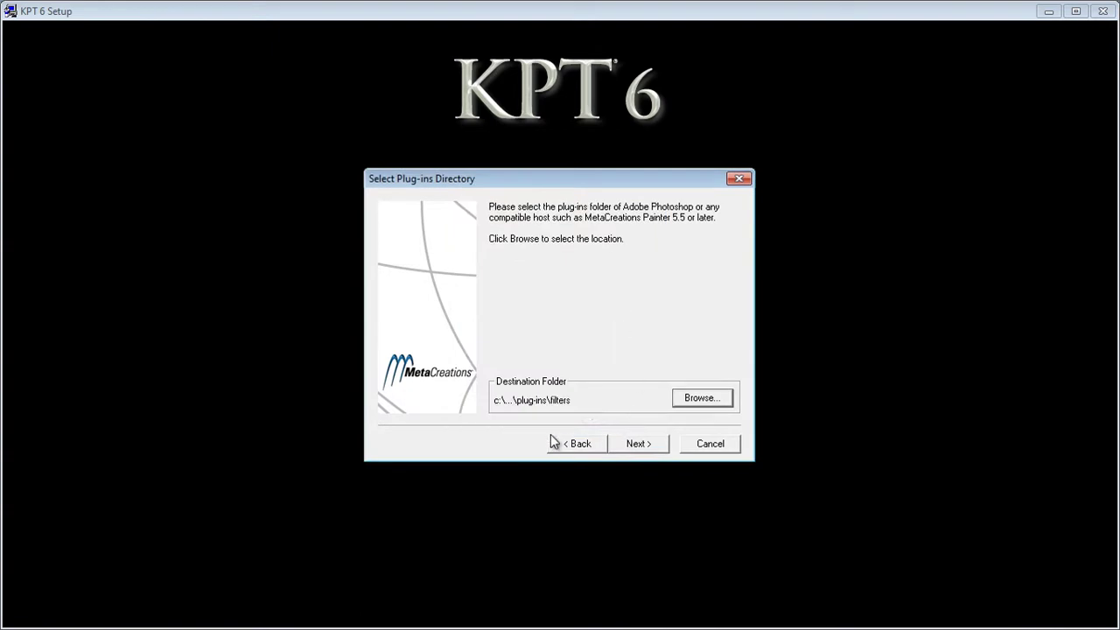
Step: Install KPT 6 and finish setup with ReadMe and internet registration unchecked
{"action": "left_click", "coordinate": [634, 444]}
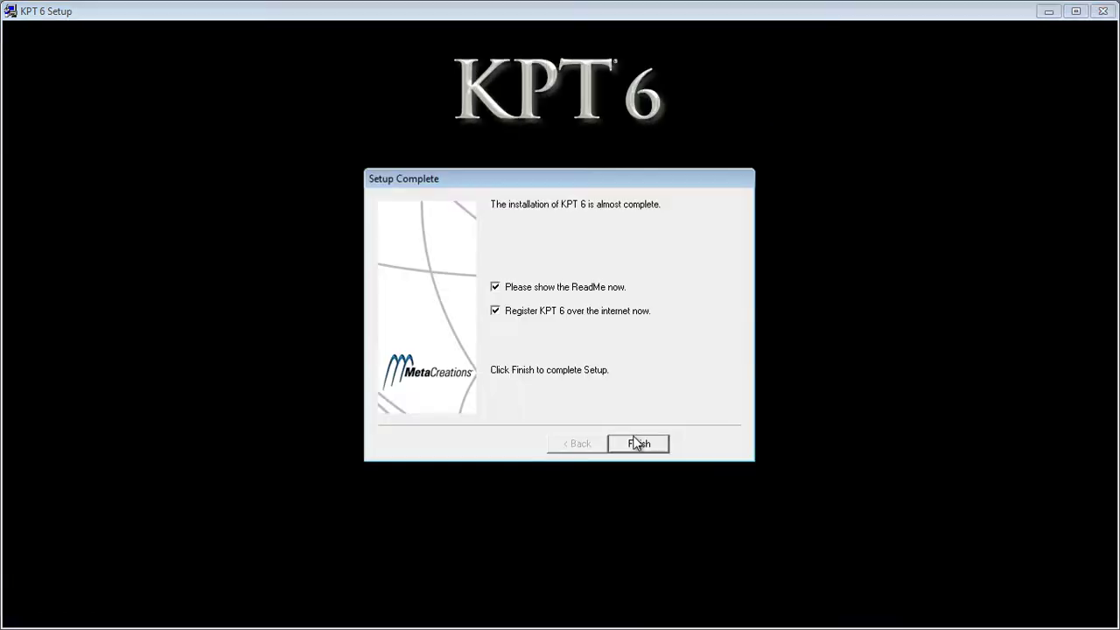
{"action": "left_click", "coordinate": [495, 287]}
{"action": "left_click", "coordinate": [495, 311]}
{"action": "left_click", "coordinate": [642, 449]}
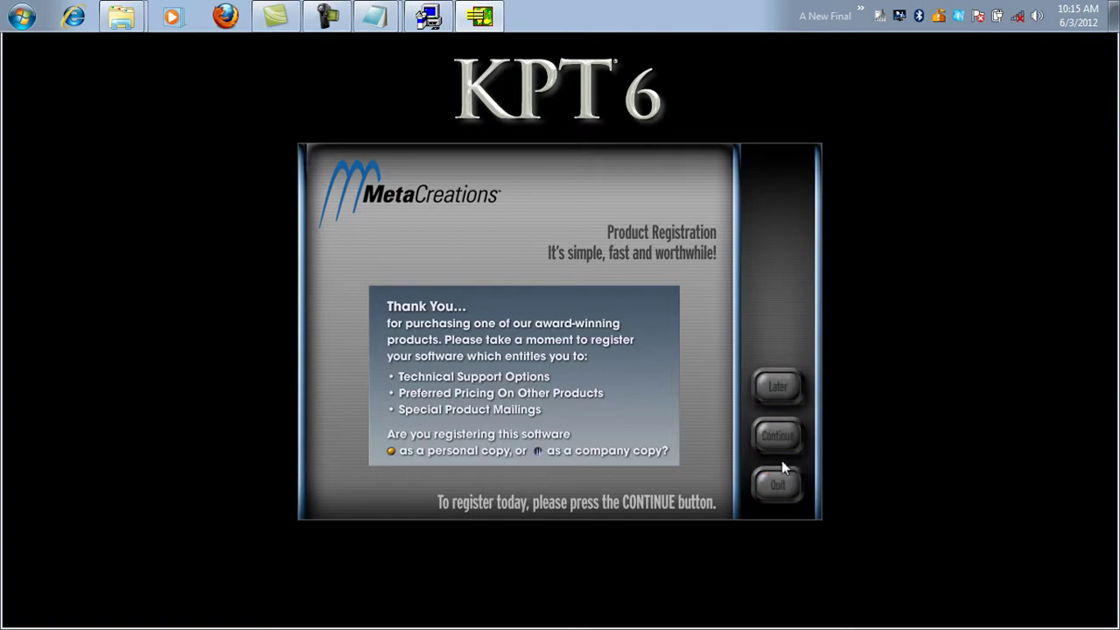
Step: Quit registration, defer it for two weeks, and dismiss the QuickTime warning
{"action": "left_click", "coordinate": [780, 483]}
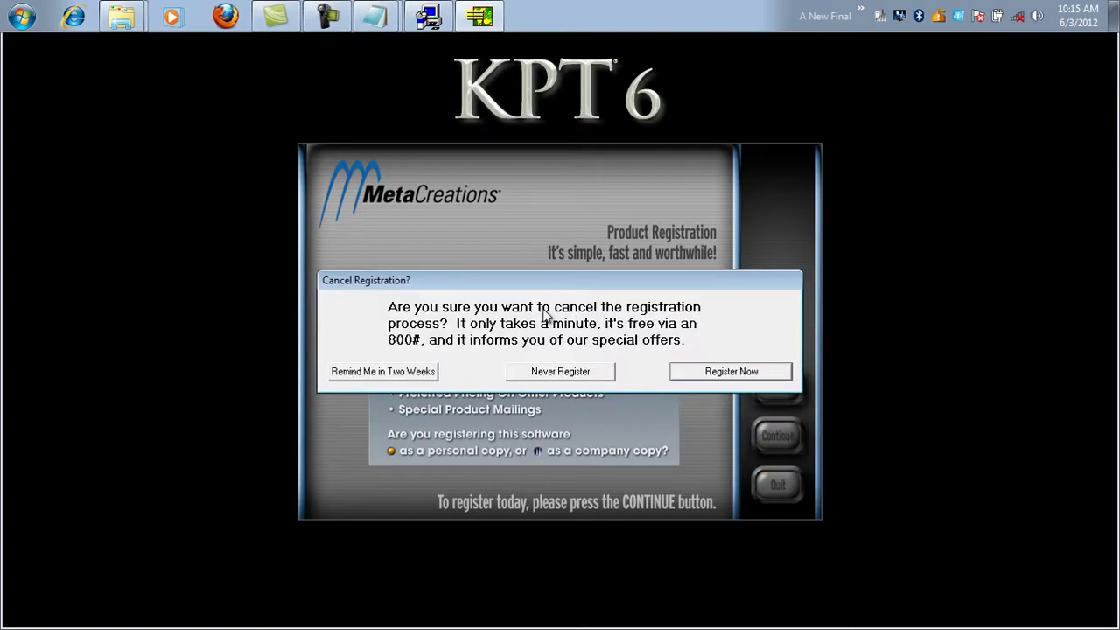
{"action": "left_click", "coordinate": [410, 375]}
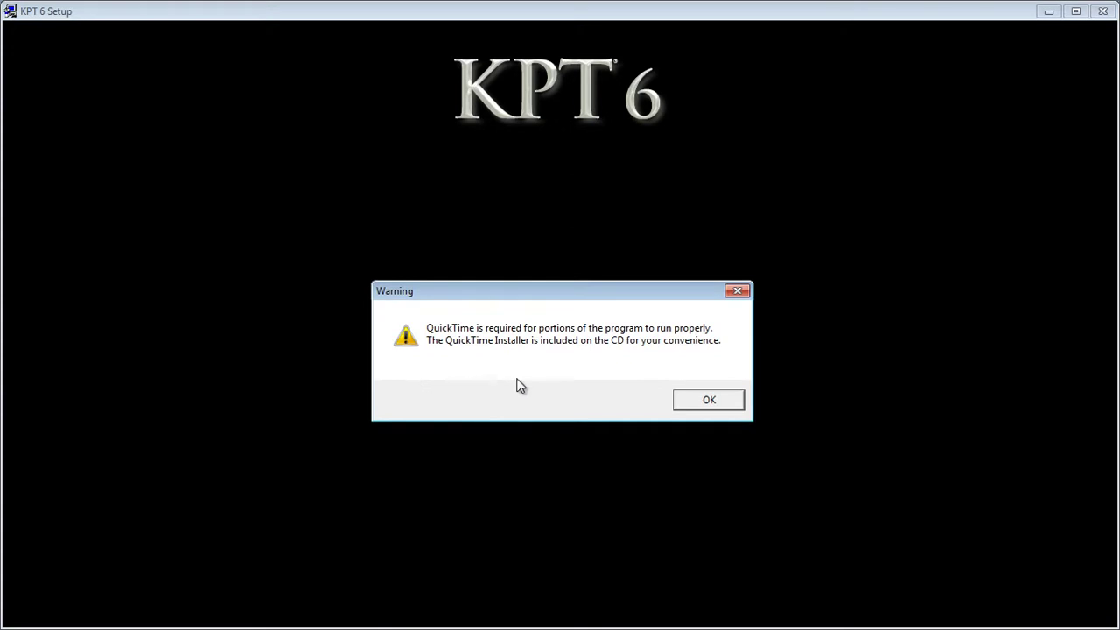
{"action": "left_click", "coordinate": [684, 400]}
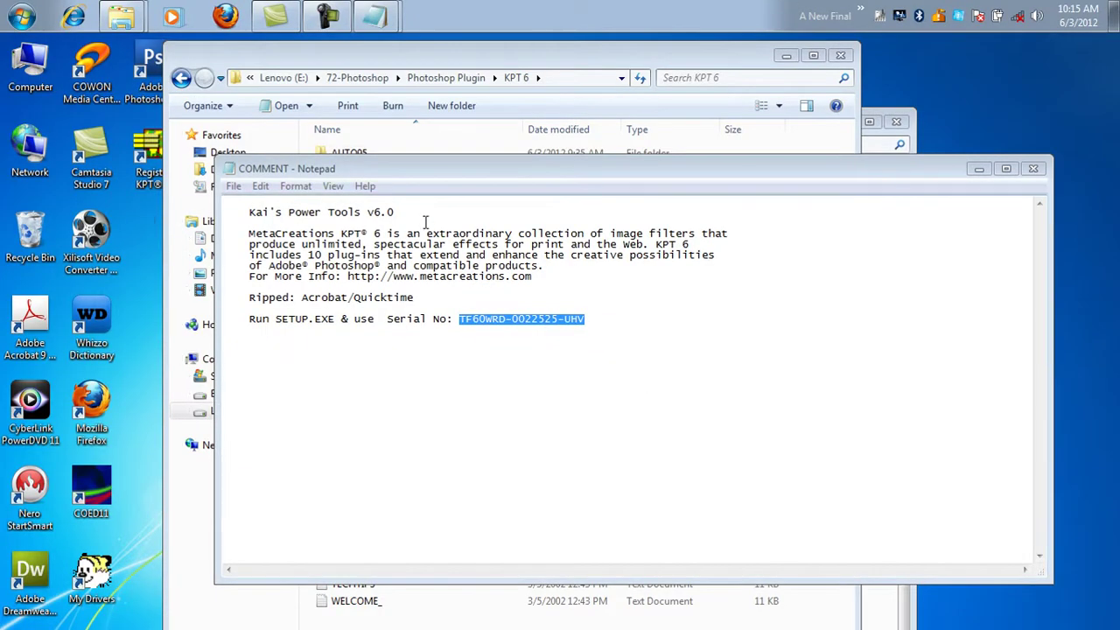
Step: Move the Notepad and KPT 6 folder windows aside and launch Photoshop CS3 from its desktop shortcut
{"action": "left_click_drag", "start_coordinate": [417, 175], "coordinate": [553, 368]}
{"action": "left_click_drag", "start_coordinate": [417, 66], "coordinate": [621, 245]}
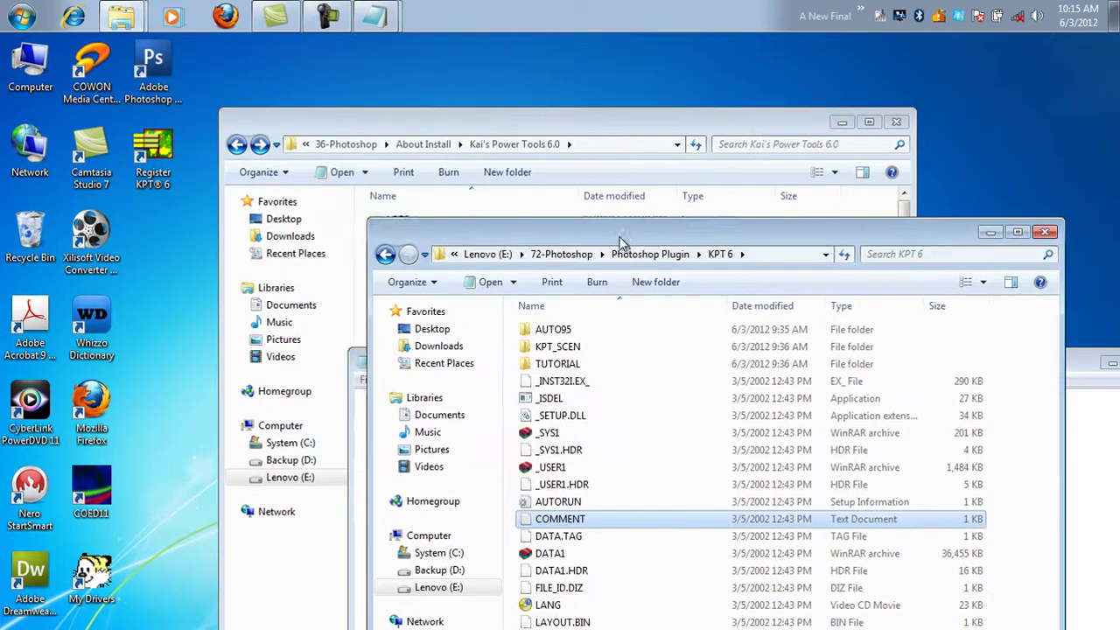
{"action": "double_click", "coordinate": [156, 65]}
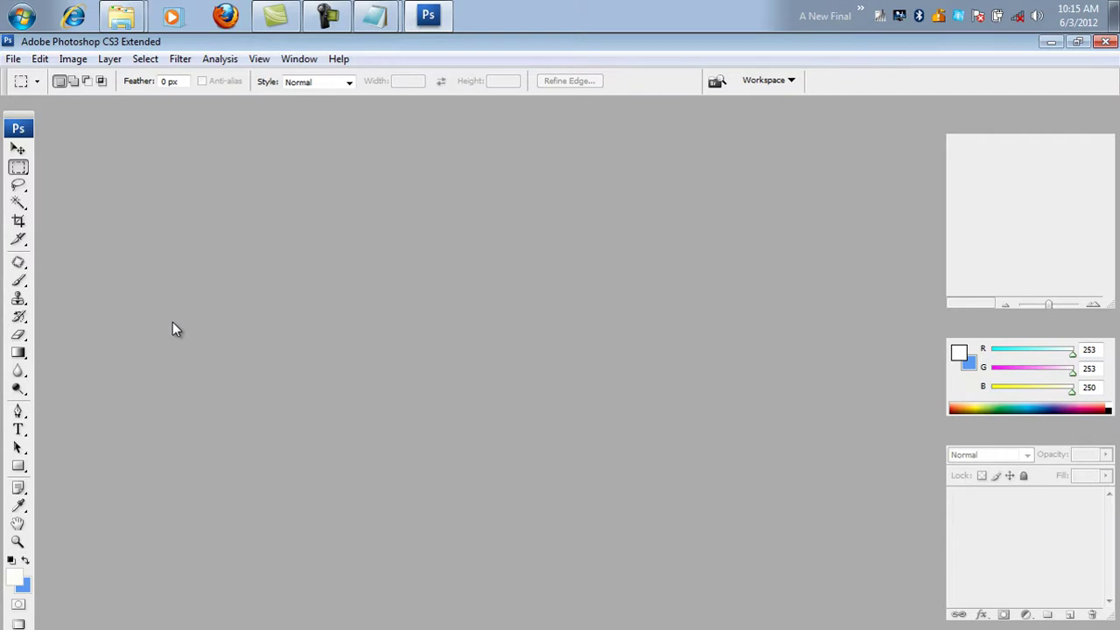
Step: Reopen the recent rose card image and check the Filter menu for the KPT6 plug-ins
{"action": "left_click", "coordinate": [15, 59]}
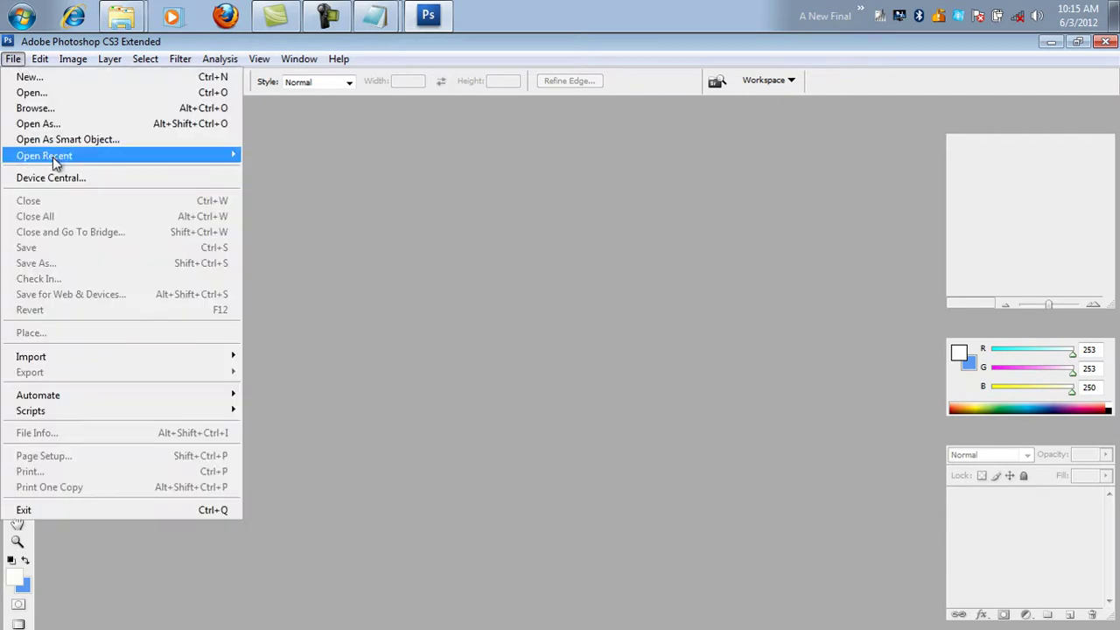
{"action": "left_click", "coordinate": [293, 157]}
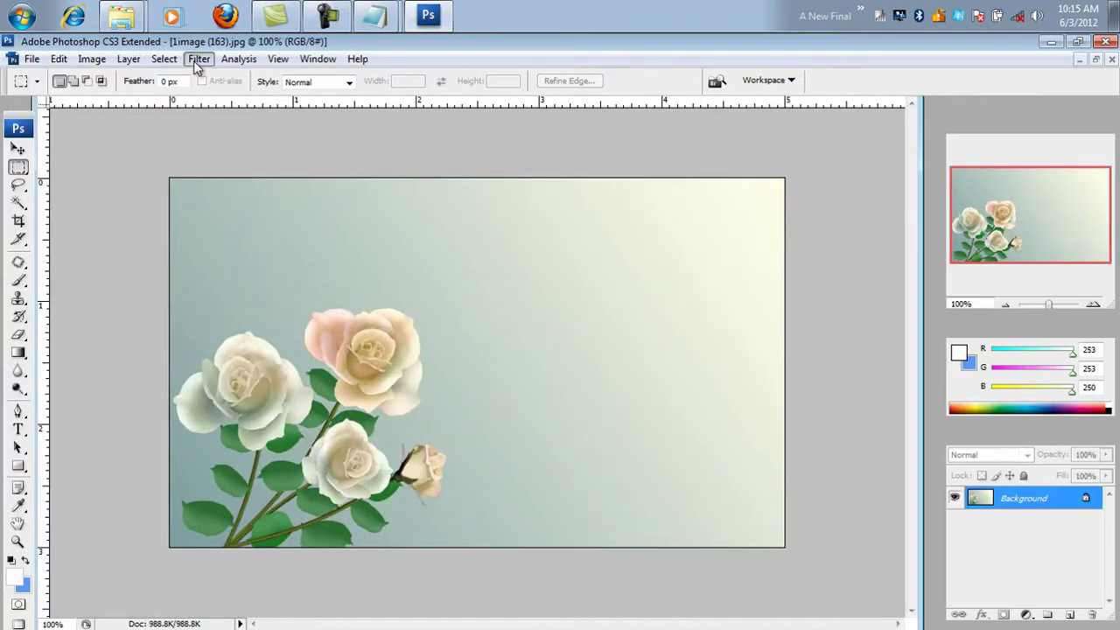
{"action": "left_click", "coordinate": [193, 60]}
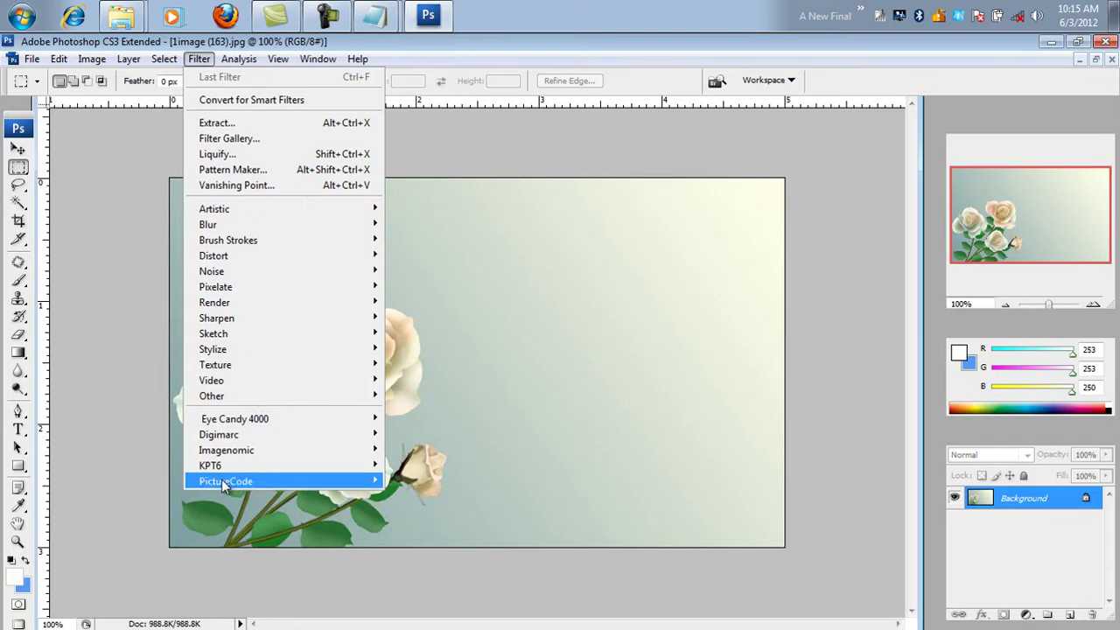
{"action": "mouse_move", "coordinate": [211, 466]}
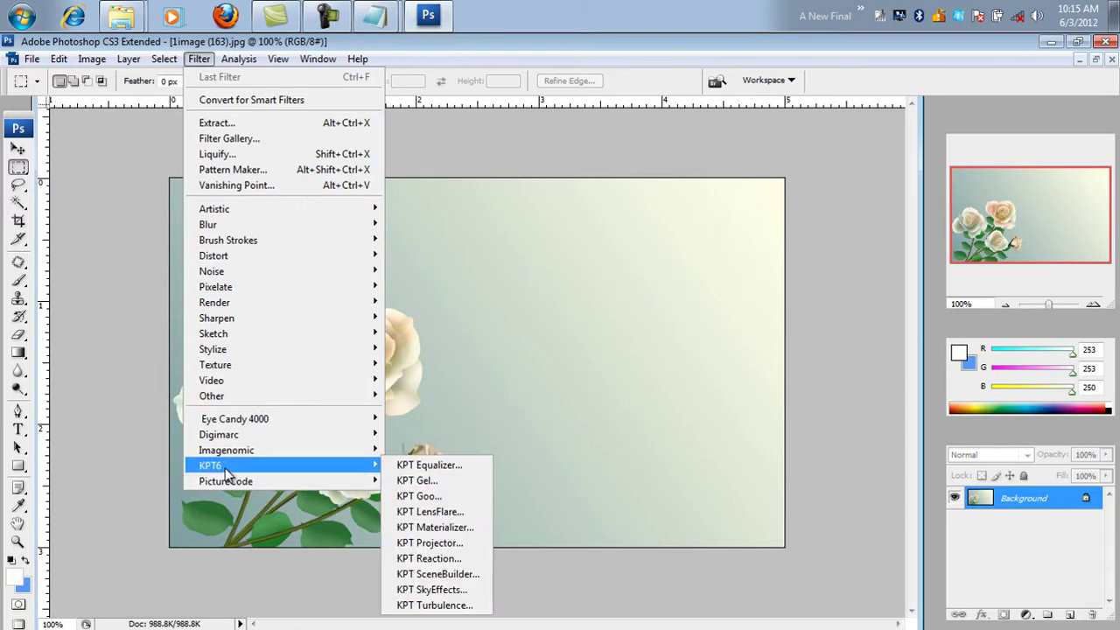
{"action": "left_click", "coordinate": [560, 400]}
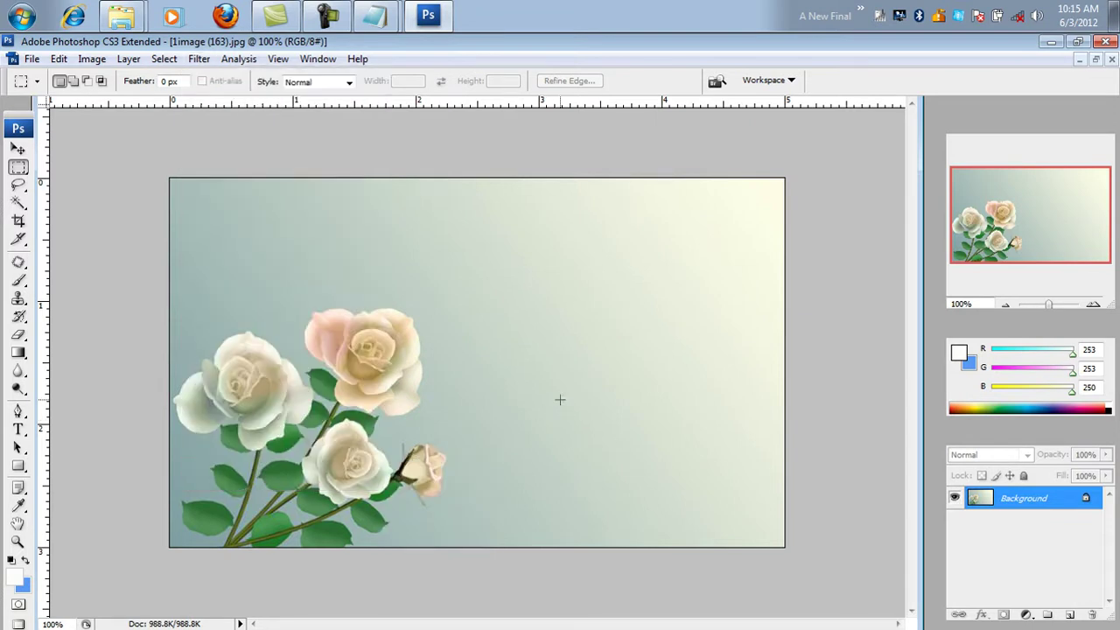
Step: Convert the locked Background into an editable Layer 0
{"action": "double_click", "coordinate": [1088, 499]}
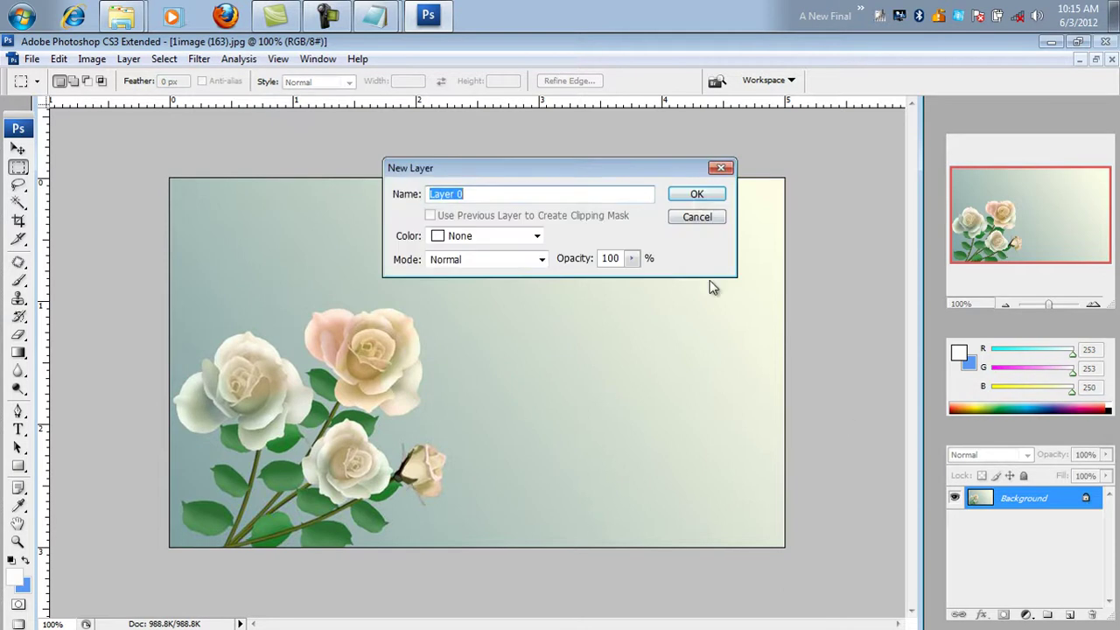
{"action": "left_click", "coordinate": [702, 193]}
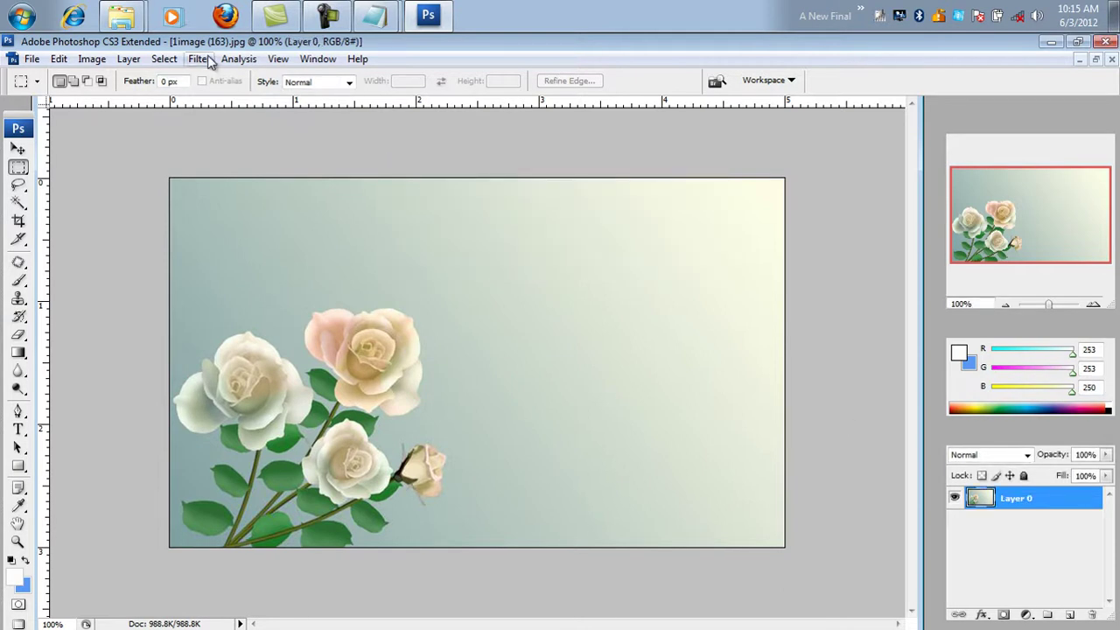
{"action": "left_click", "coordinate": [199, 59]}
{"action": "mouse_move", "coordinate": [210, 465]}
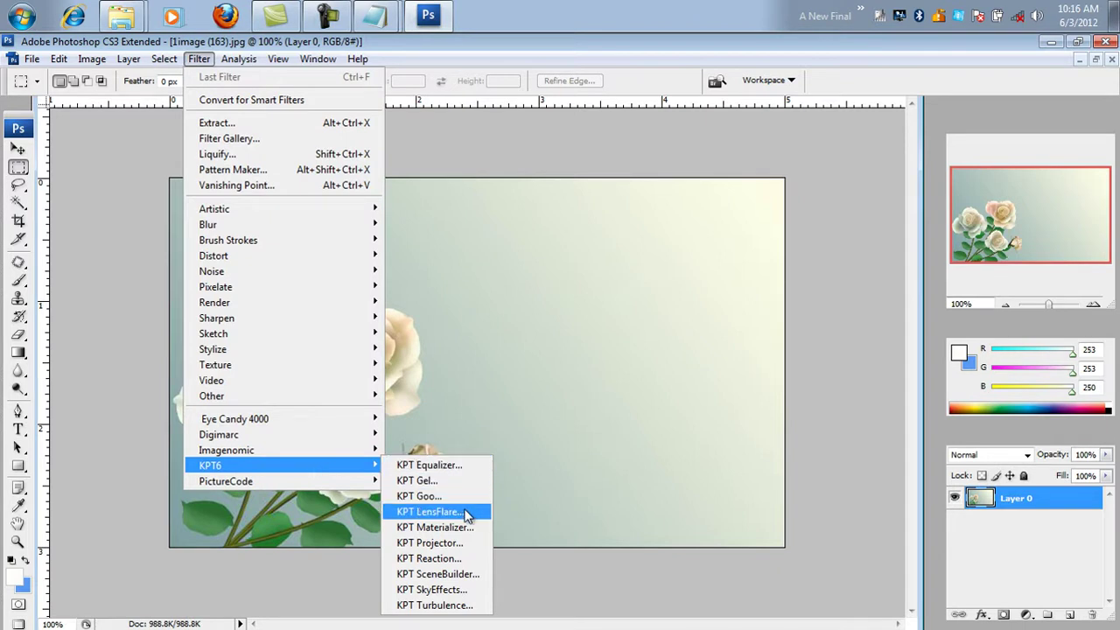
Step: Launch KPT SkyEffects on Layer 0 and raise the sun higher in the sky
{"action": "left_click", "coordinate": [466, 591]}
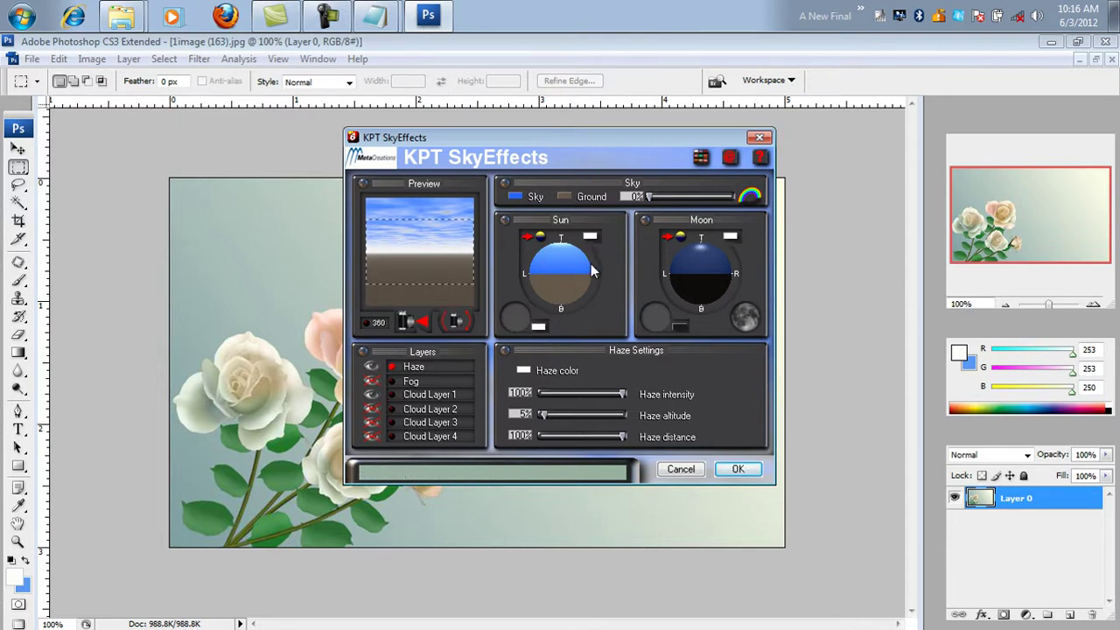
{"action": "left_click", "coordinate": [554, 269]}
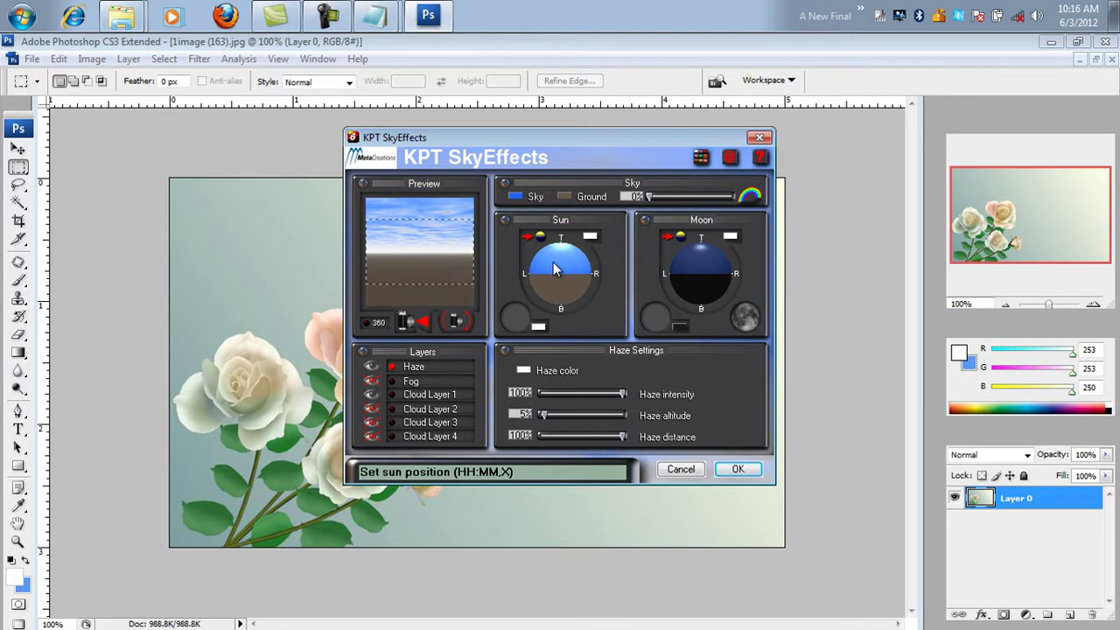
{"action": "left_click_drag", "start_coordinate": [554, 269], "coordinate": [560, 245]}
{"action": "left_click", "coordinate": [560, 245]}
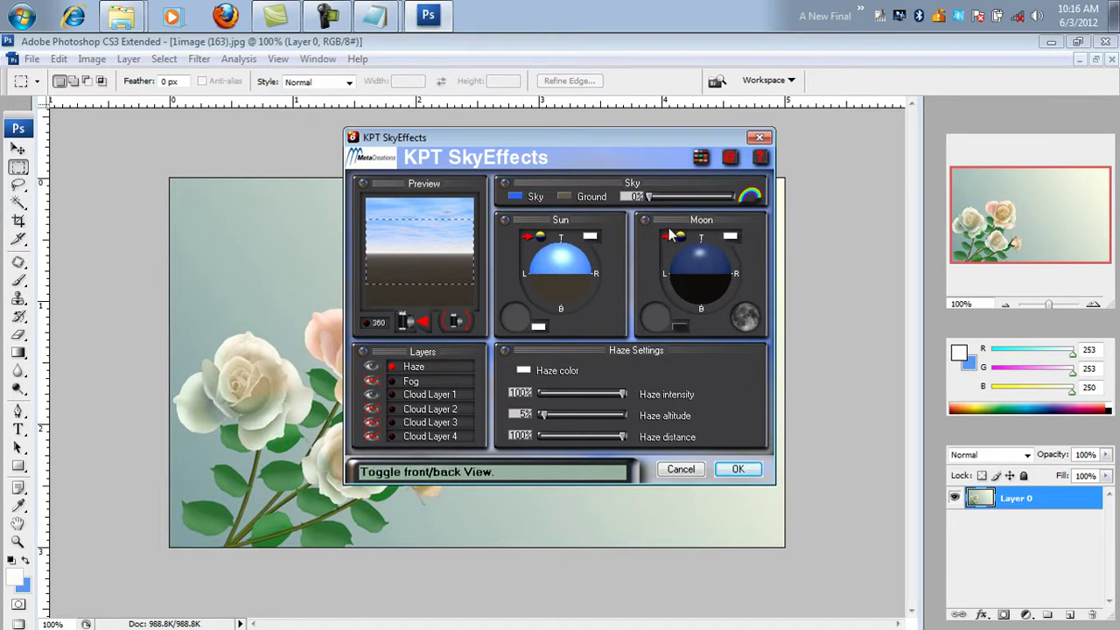
Step: Load the green-and-yellow Alien Skies 'Venus sunrise' preset and apply the sky
{"action": "left_click", "coordinate": [704, 158]}
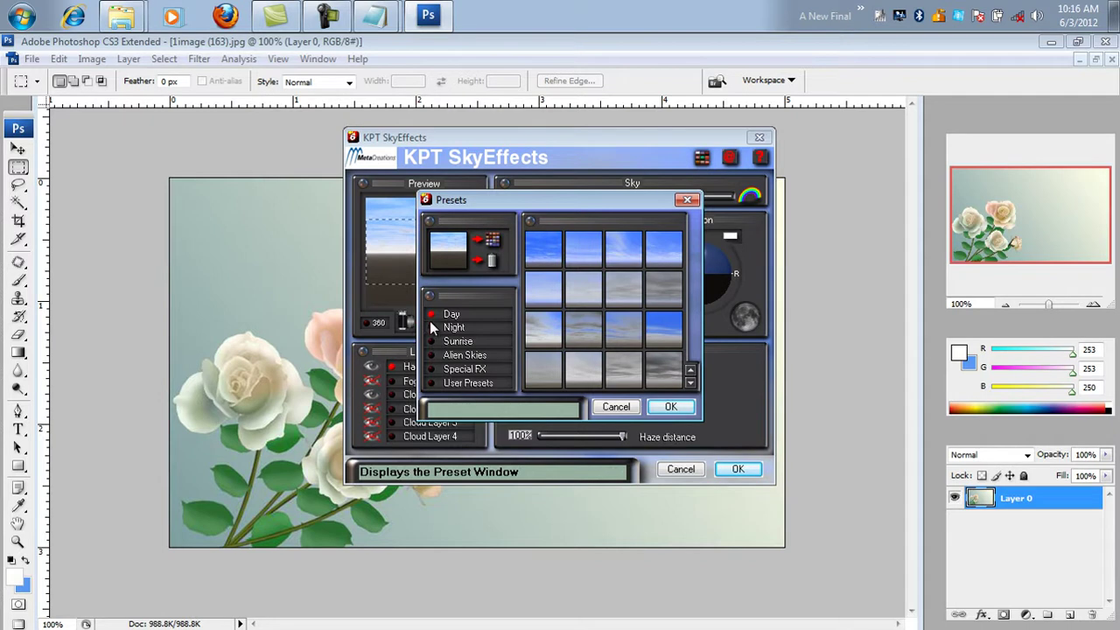
{"action": "left_click", "coordinate": [429, 368]}
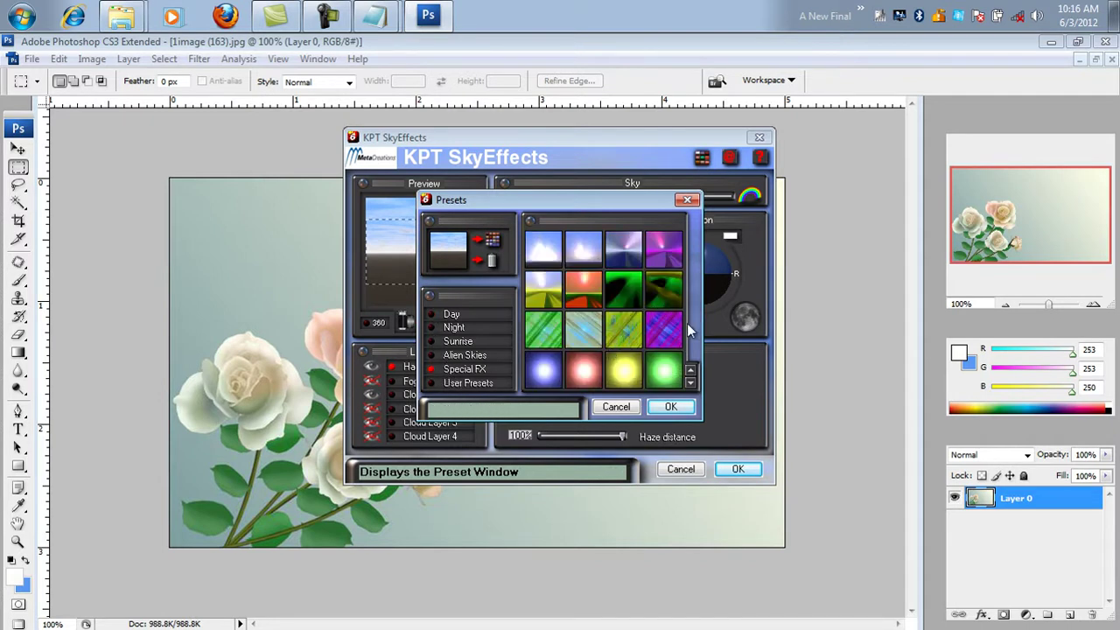
{"action": "left_click", "coordinate": [430, 383]}
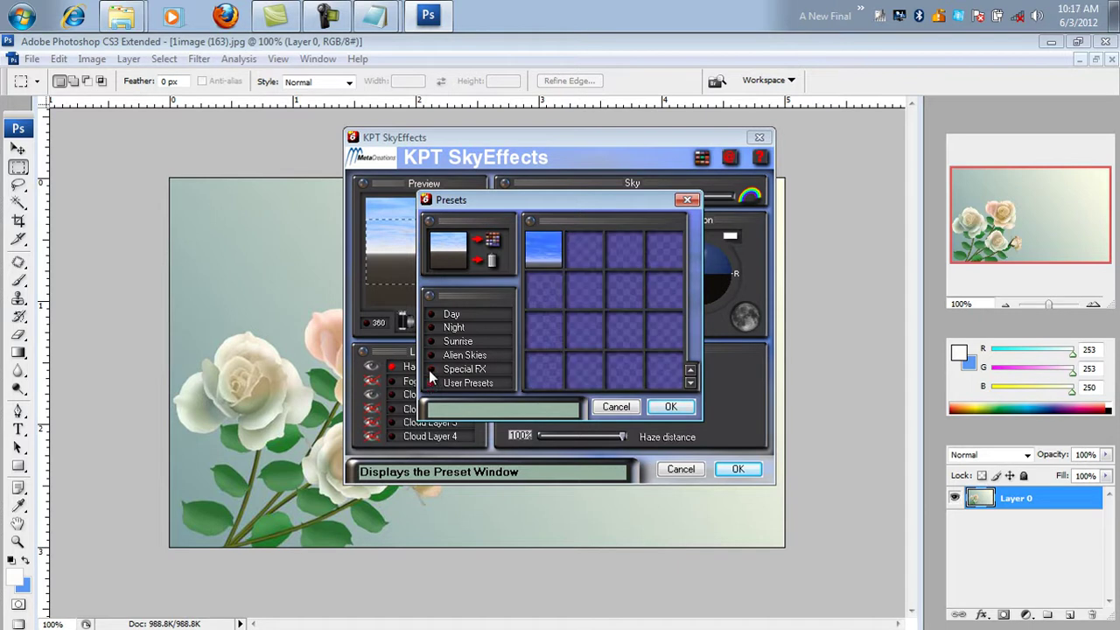
{"action": "left_click", "coordinate": [430, 372]}
{"action": "left_click", "coordinate": [431, 356]}
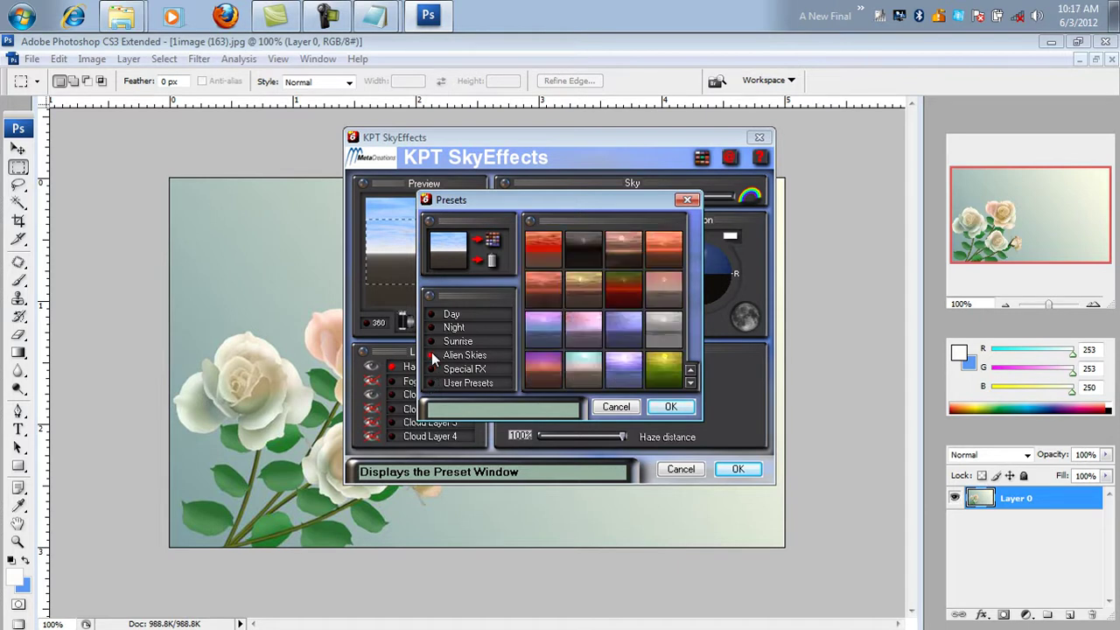
{"action": "left_click", "coordinate": [672, 374]}
{"action": "left_click", "coordinate": [661, 409]}
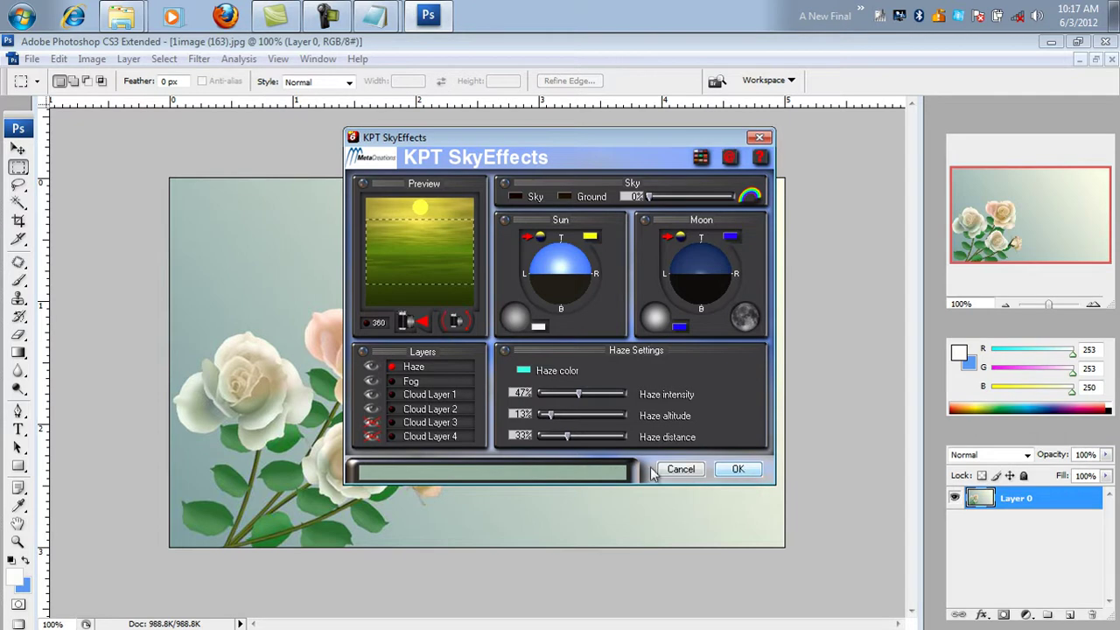
{"action": "left_click", "coordinate": [736, 469]}
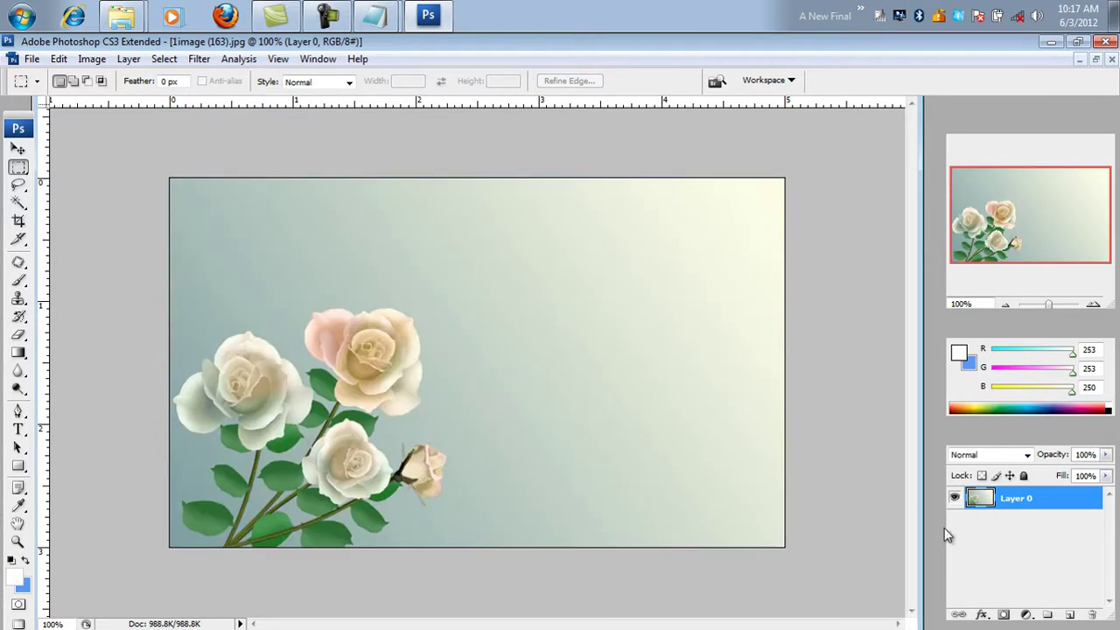
Step: Add an empty Layer 1, dismiss the SkyEffects error on it, and reselect Layer 0
{"action": "left_click", "coordinate": [1069, 615]}
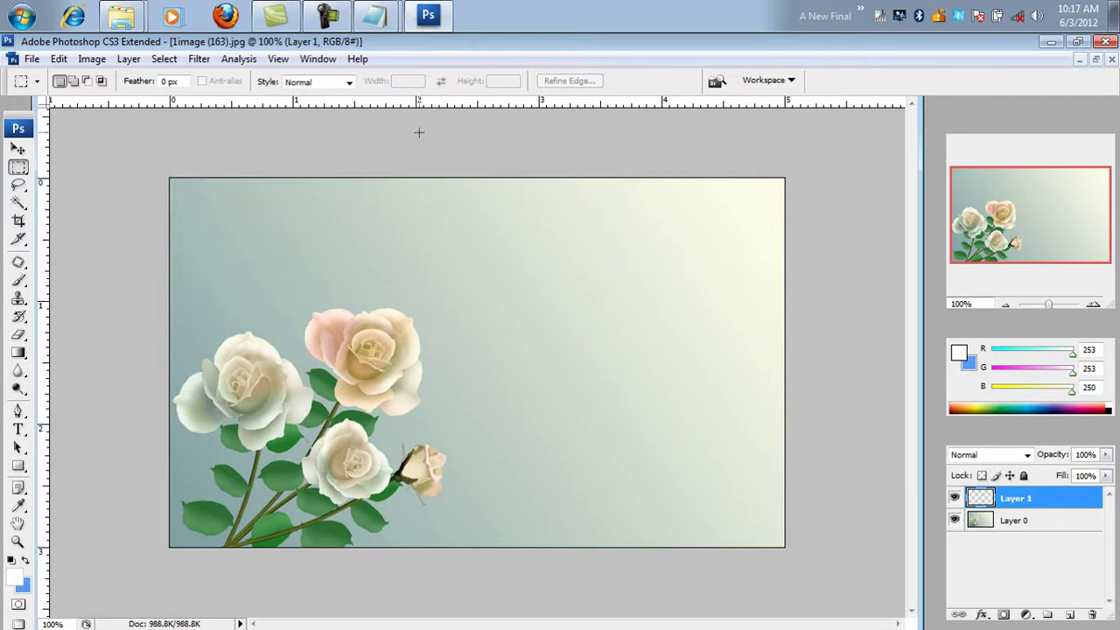
{"action": "left_click", "coordinate": [199, 59]}
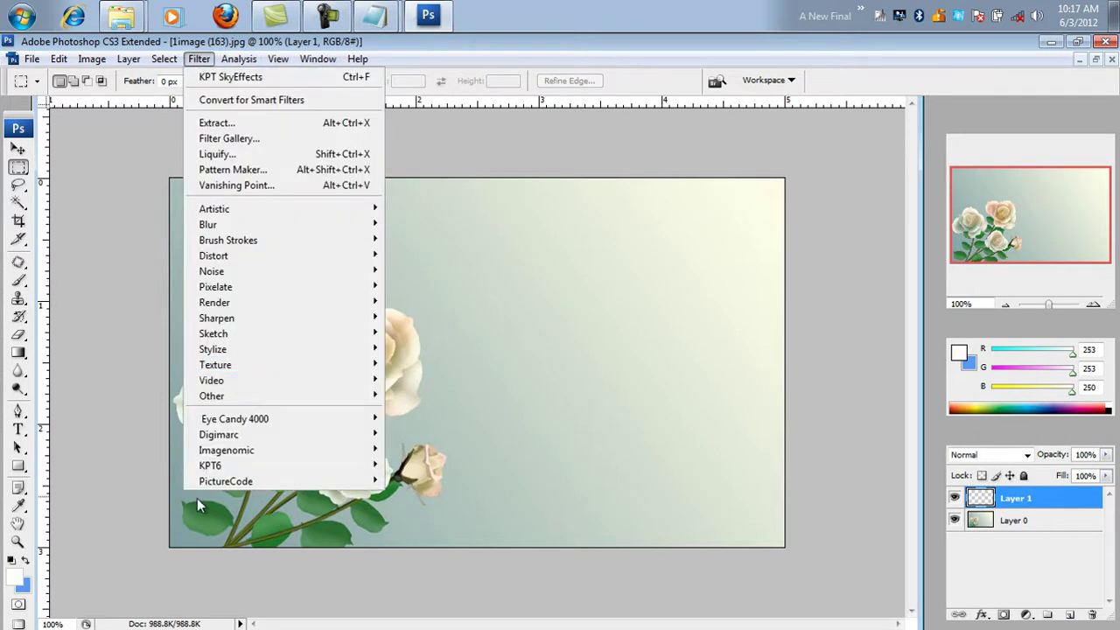
{"action": "mouse_move", "coordinate": [210, 466]}
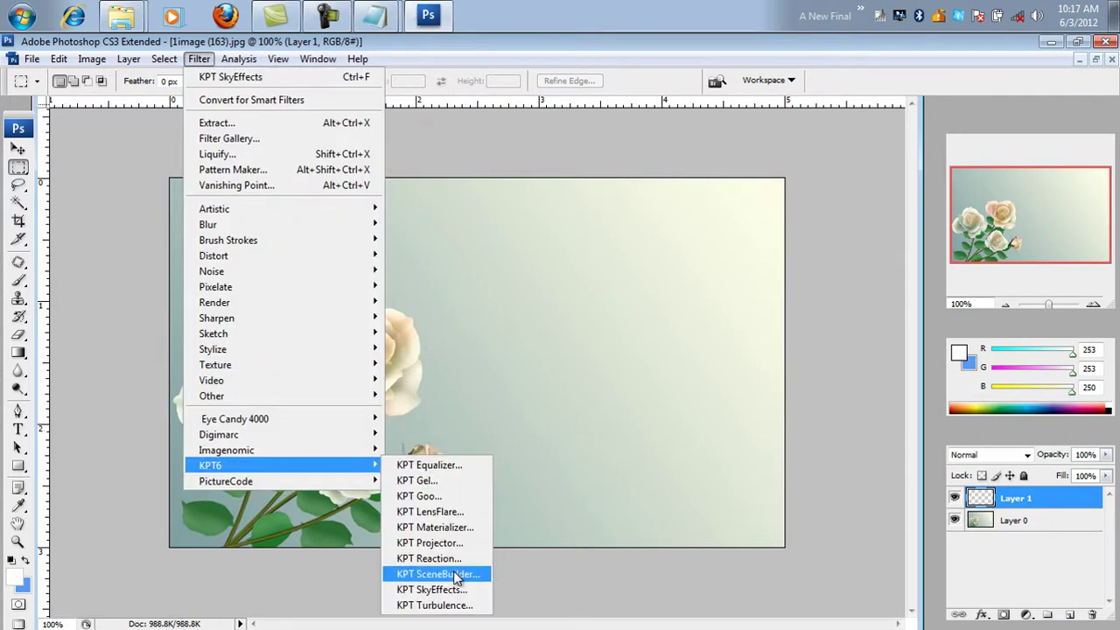
{"action": "left_click", "coordinate": [446, 590]}
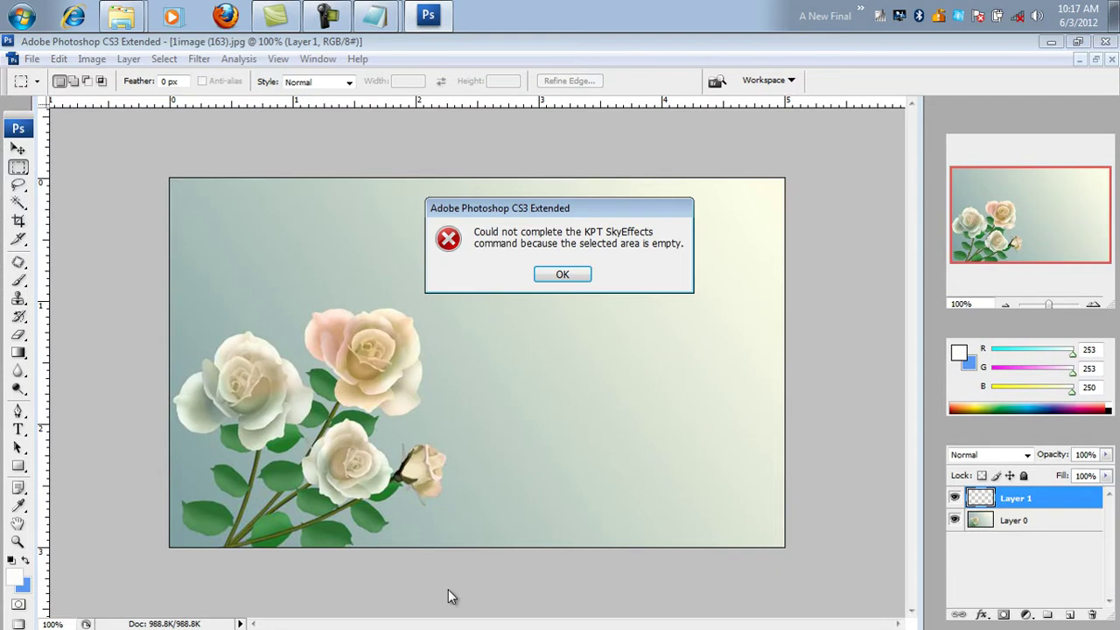
{"action": "left_click", "coordinate": [563, 275]}
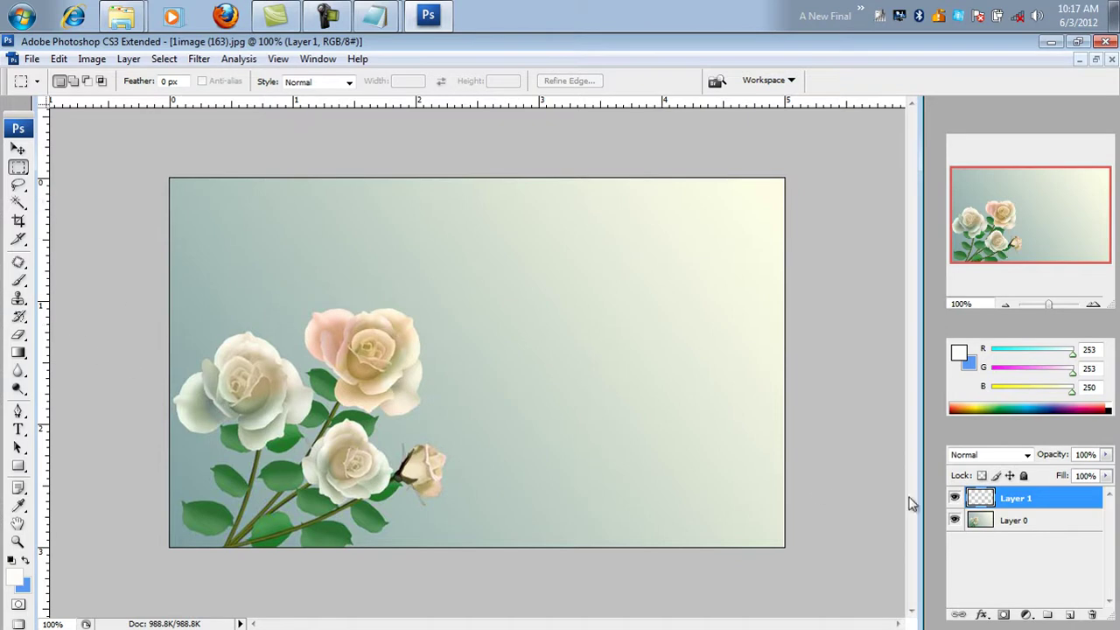
{"action": "left_click", "coordinate": [1004, 524]}
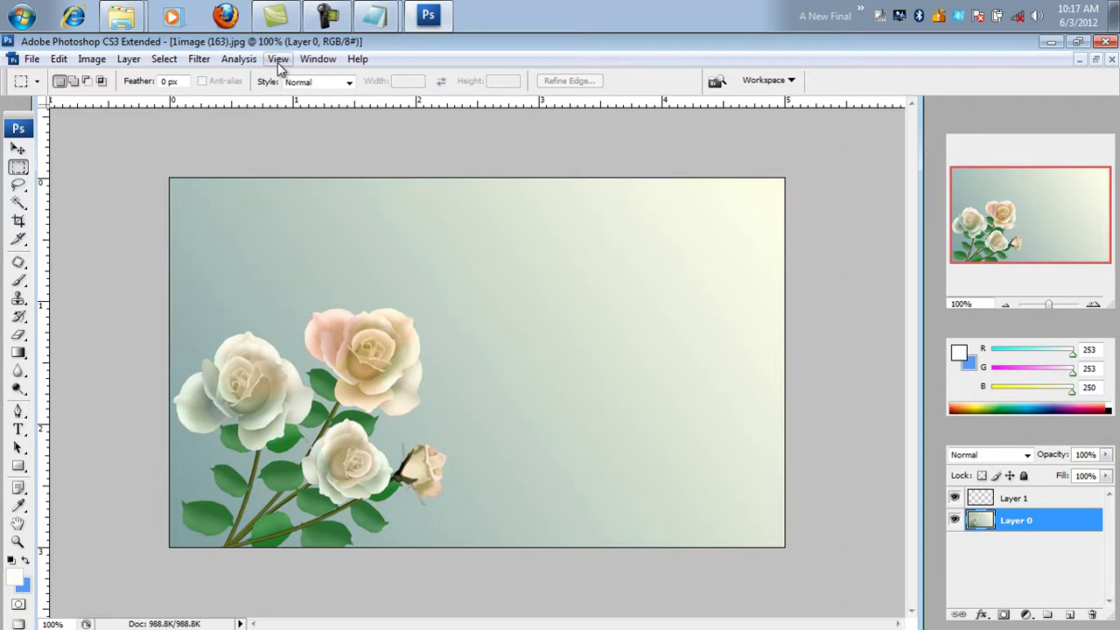
{"action": "left_click", "coordinate": [198, 59]}
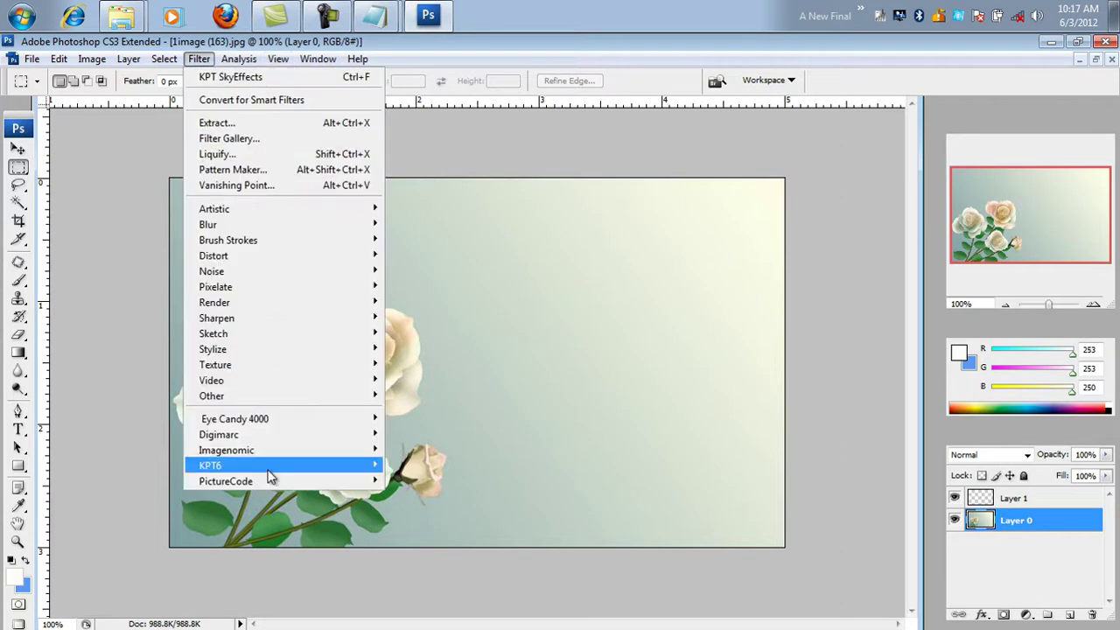
{"action": "mouse_move", "coordinate": [210, 465]}
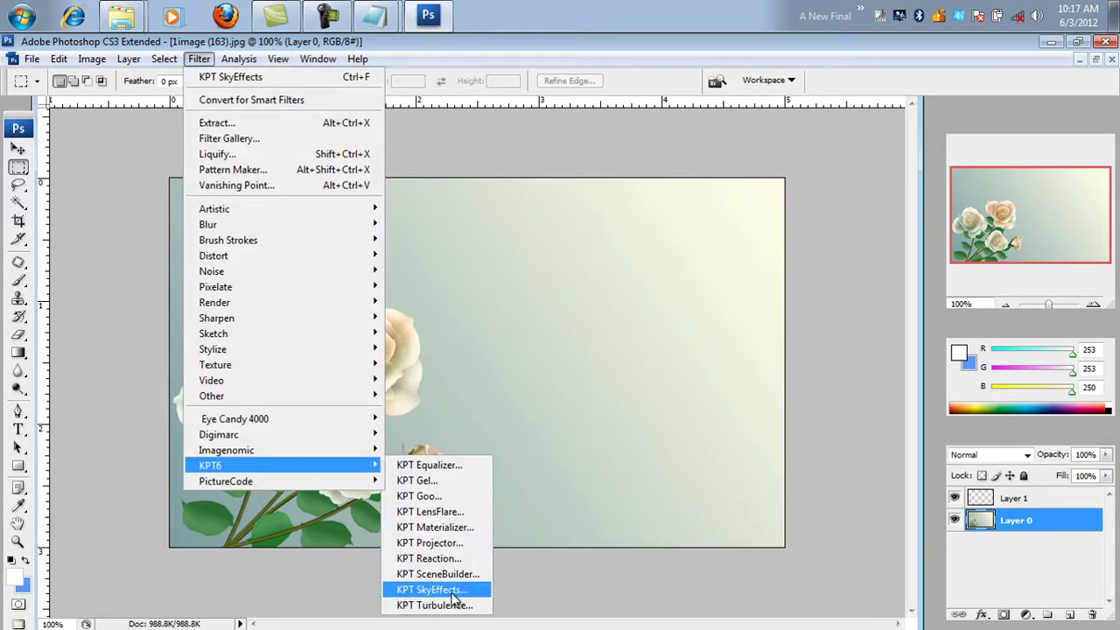
Step: Render a golden Sunrise preset sky from KPT SkyEffects onto Layer 0
{"action": "left_click", "coordinate": [454, 595]}
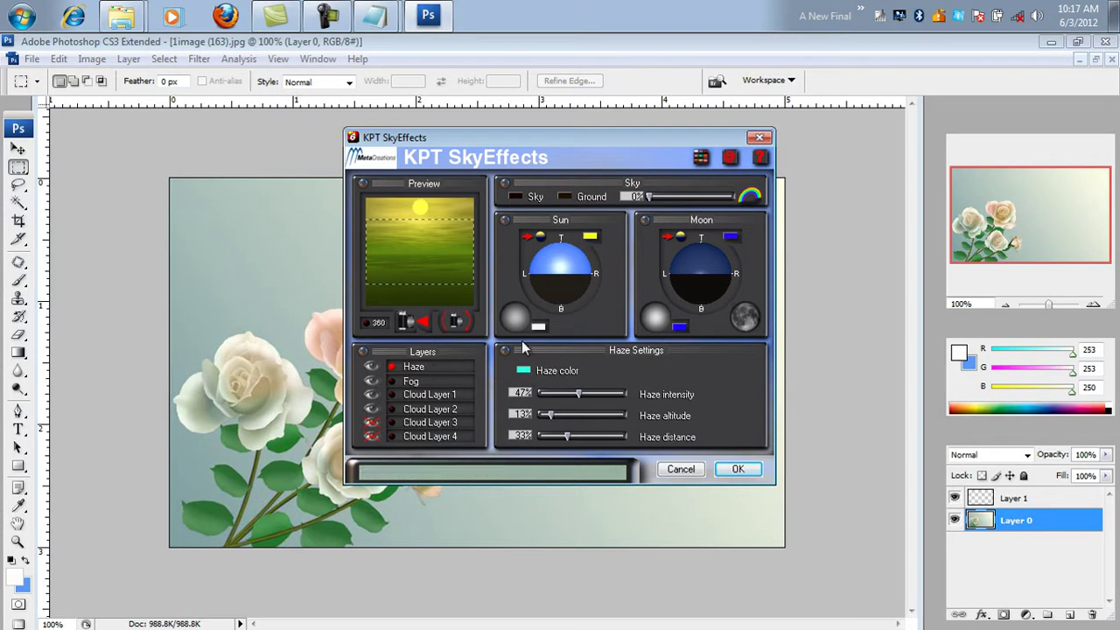
{"action": "left_click", "coordinate": [702, 158]}
{"action": "left_click", "coordinate": [438, 327]}
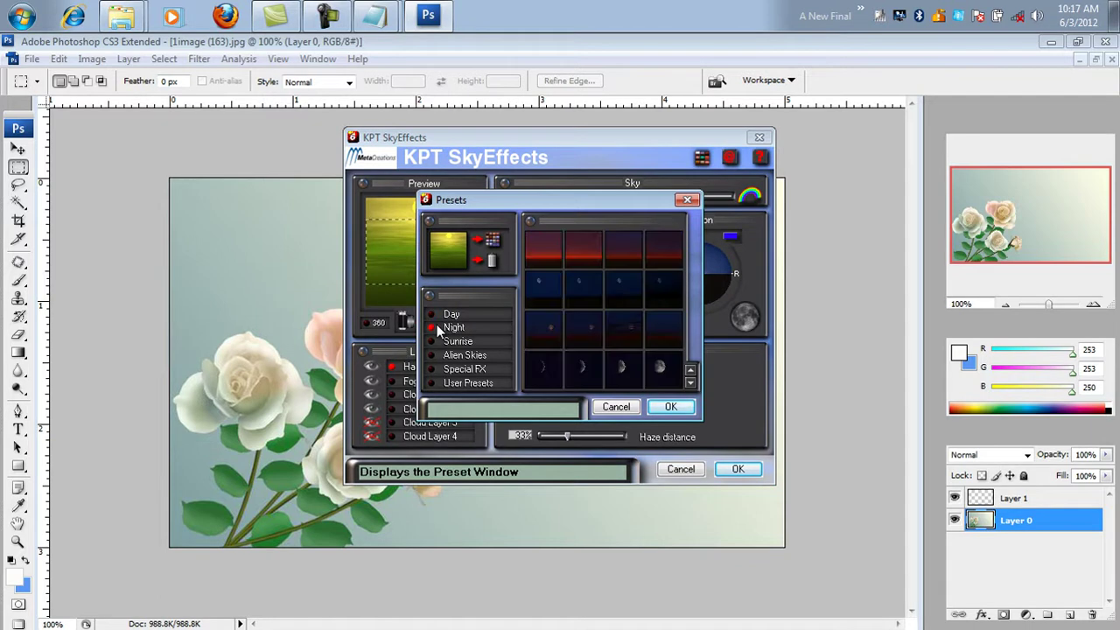
{"action": "left_click", "coordinate": [438, 340]}
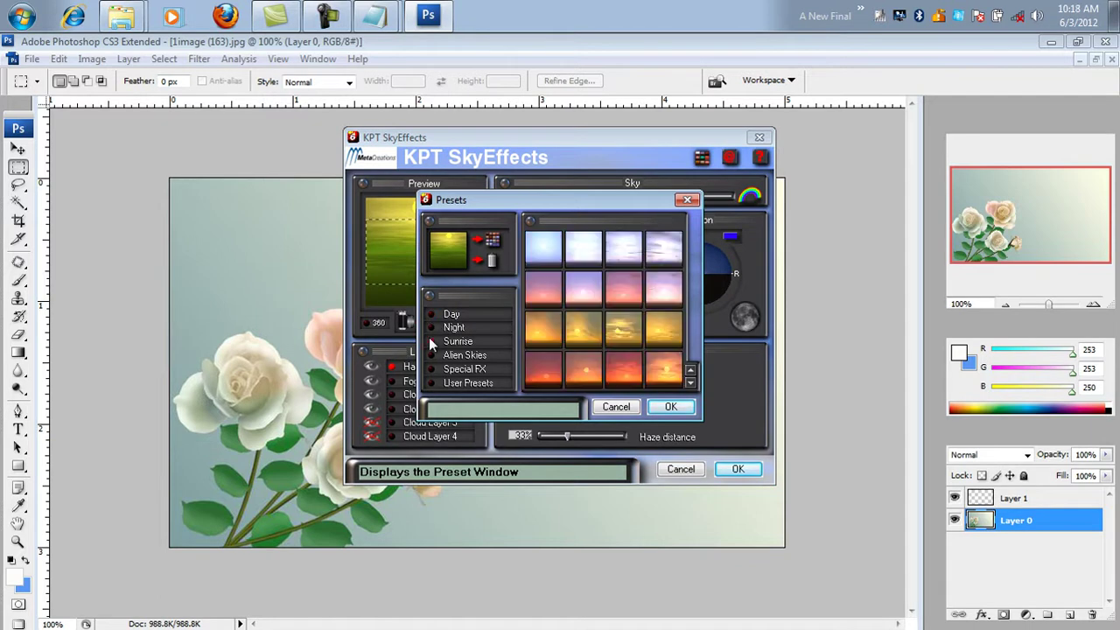
{"action": "left_click", "coordinate": [581, 333]}
{"action": "left_click", "coordinate": [677, 408]}
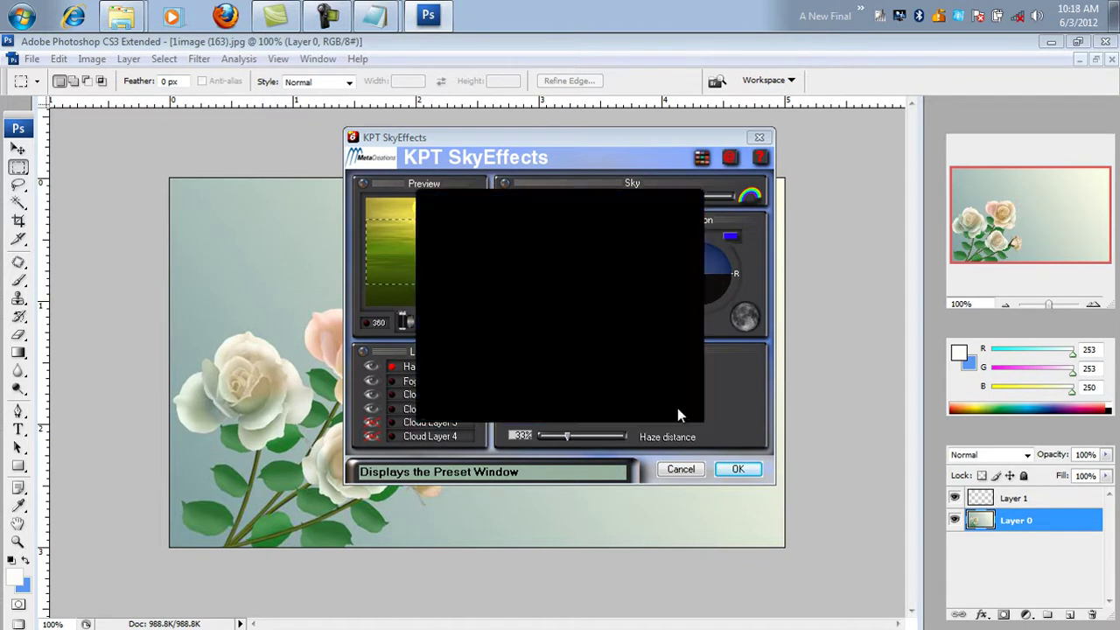
{"action": "left_click", "coordinate": [736, 469]}
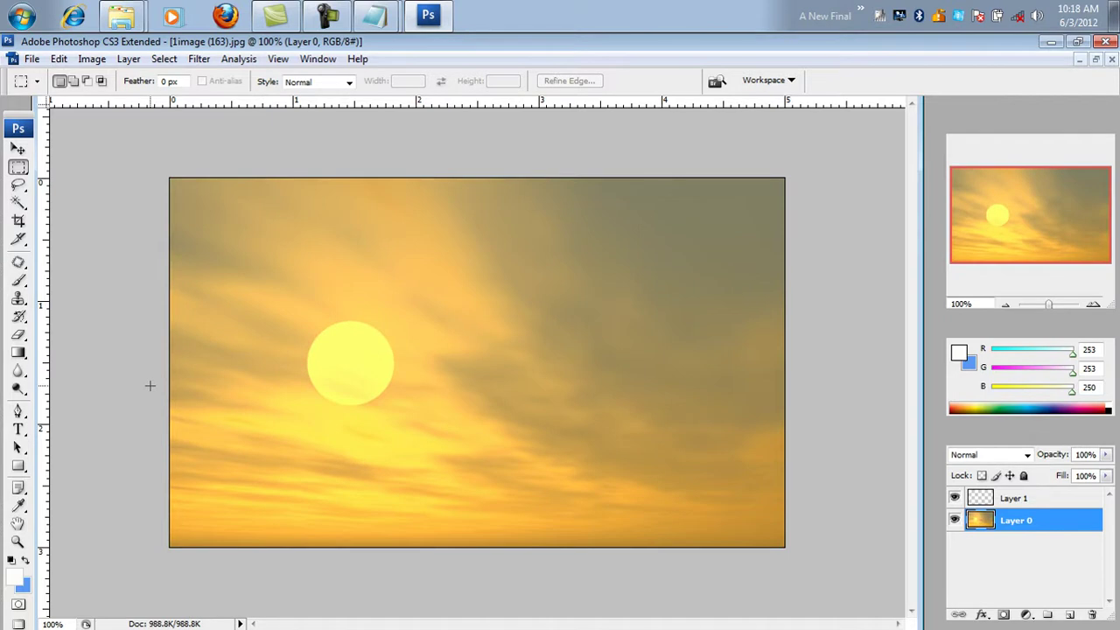
{"action": "left_click", "coordinate": [199, 59]}
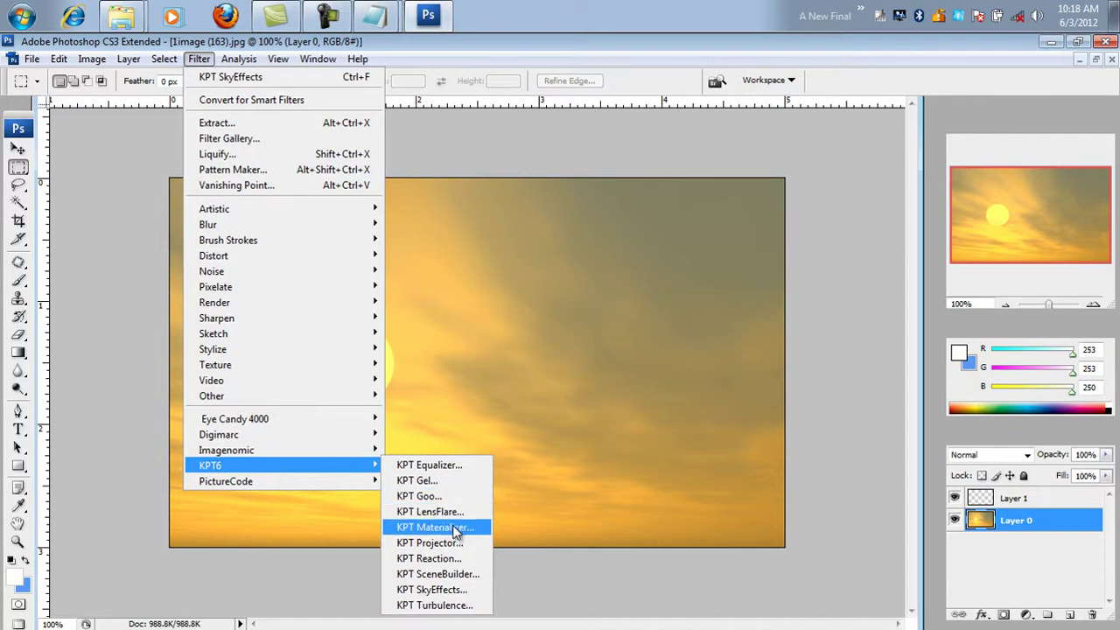
Step: Add a red KPT LensFlare in the sky's upper right, then close the image
{"action": "left_click", "coordinate": [455, 515]}
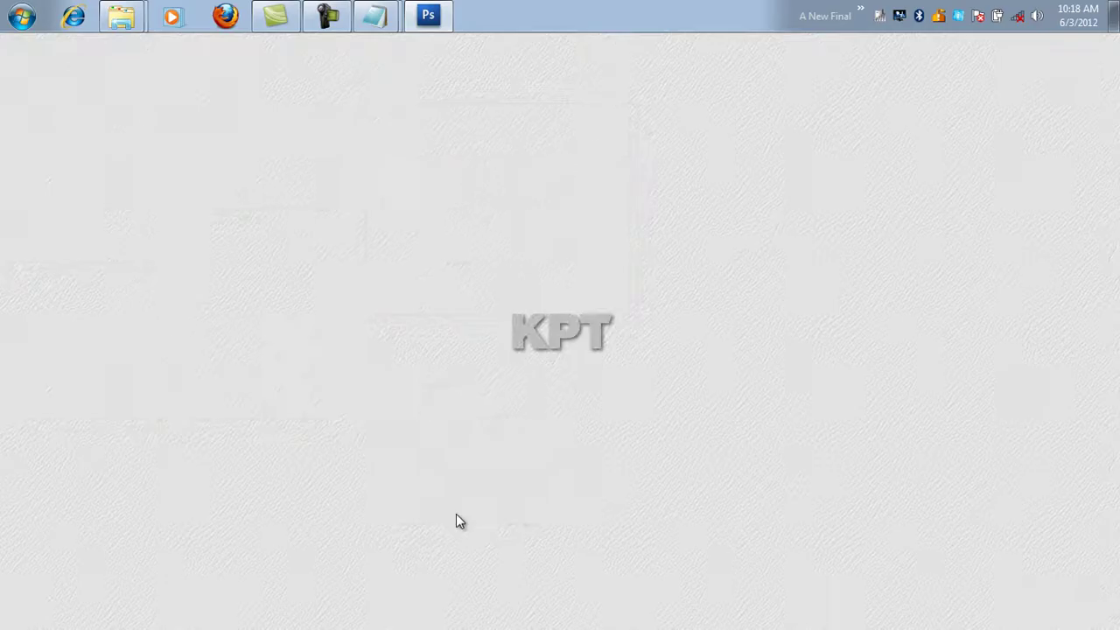
{"action": "mouse_move", "coordinate": [424, 173]}
{"action": "left_mouse_down"}
{"action": "mouse_move", "coordinate": [475, 256]}
{"action": "mouse_move", "coordinate": [550, 186]}
{"action": "mouse_move", "coordinate": [495, 162]}
{"action": "mouse_move", "coordinate": [445, 210]}
{"action": "mouse_move", "coordinate": [537, 210]}
{"action": "mouse_move", "coordinate": [557, 164]}
{"action": "mouse_move", "coordinate": [476, 210]}
{"action": "mouse_move", "coordinate": [562, 170]}
{"action": "mouse_move", "coordinate": [517, 180]}
{"action": "mouse_move", "coordinate": [542, 170]}
{"action": "left_mouse_up"}
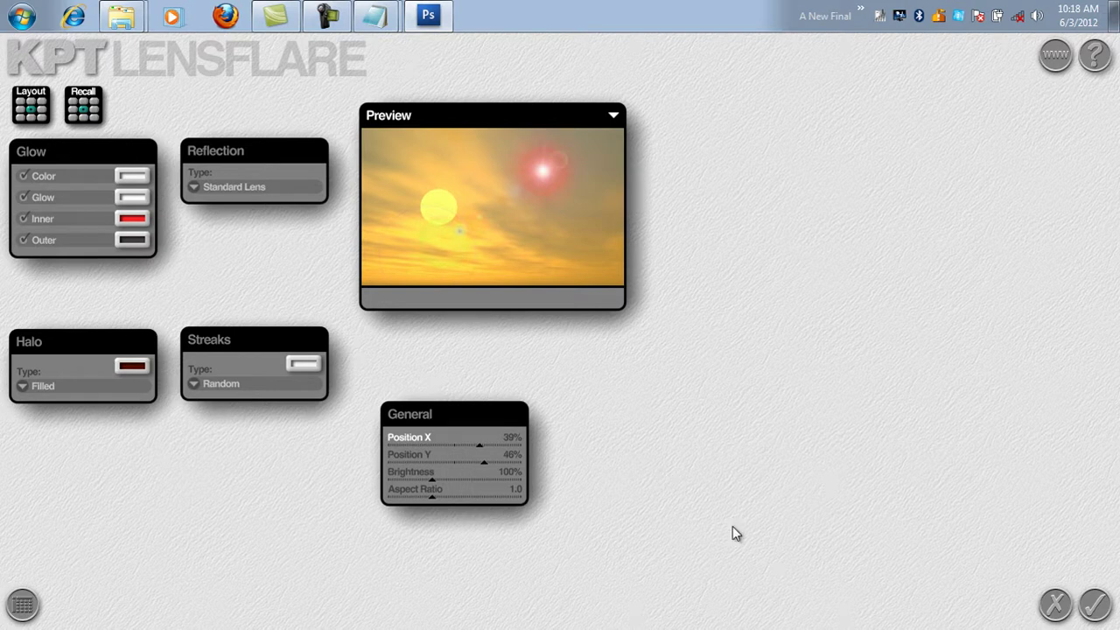
{"action": "left_click", "coordinate": [1097, 605]}
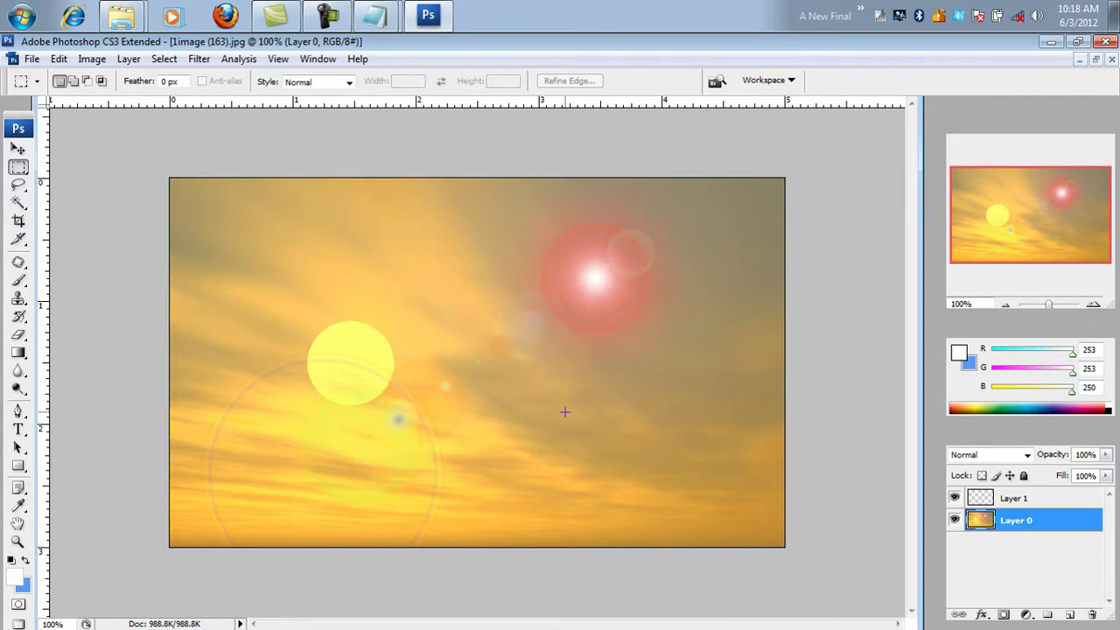
{"action": "left_click", "coordinate": [1105, 45]}
Step: Discard the image changes and compress the KPT 6 folder into KPT 6.rar in Photoshop Plugin
{"action": "left_click", "coordinate": [569, 283]}
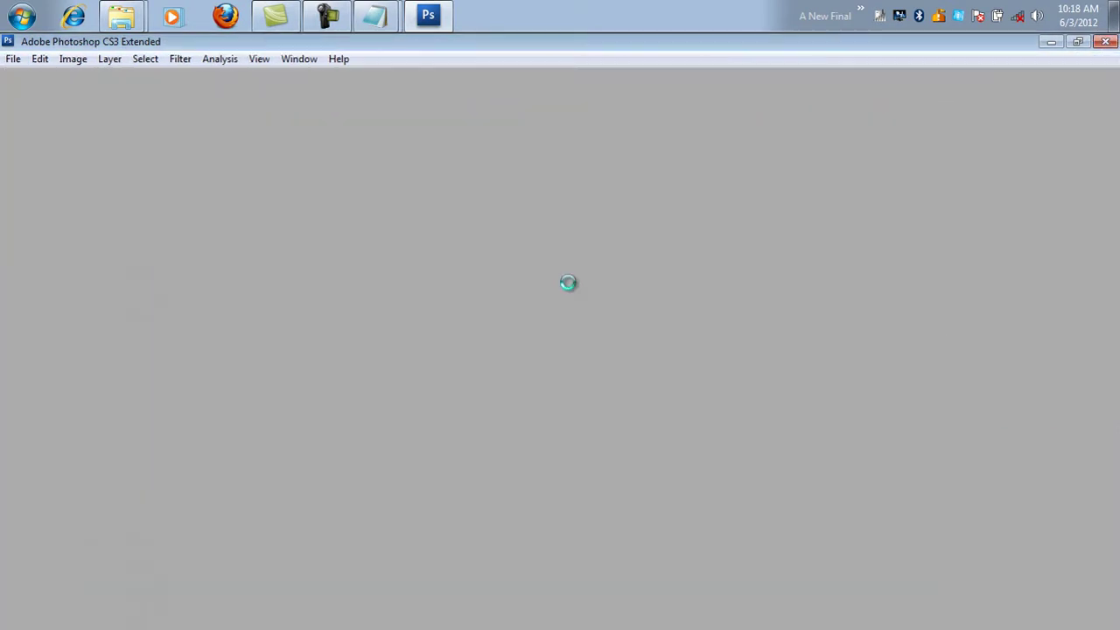
{"action": "left_click_drag", "start_coordinate": [519, 238], "coordinate": [368, 159]}
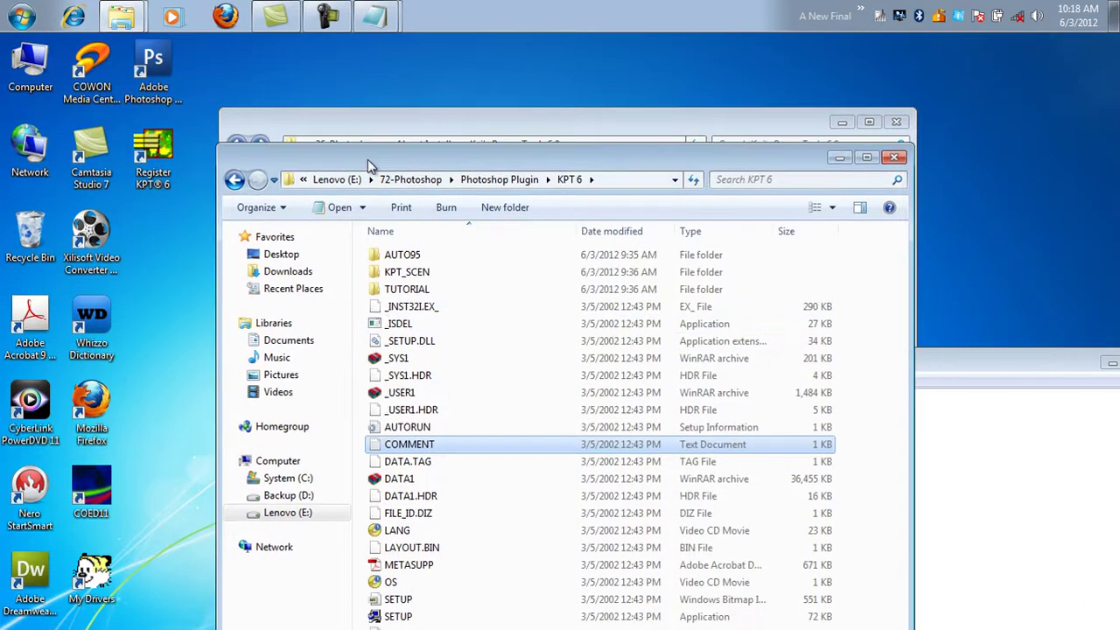
{"action": "left_click", "coordinate": [234, 179]}
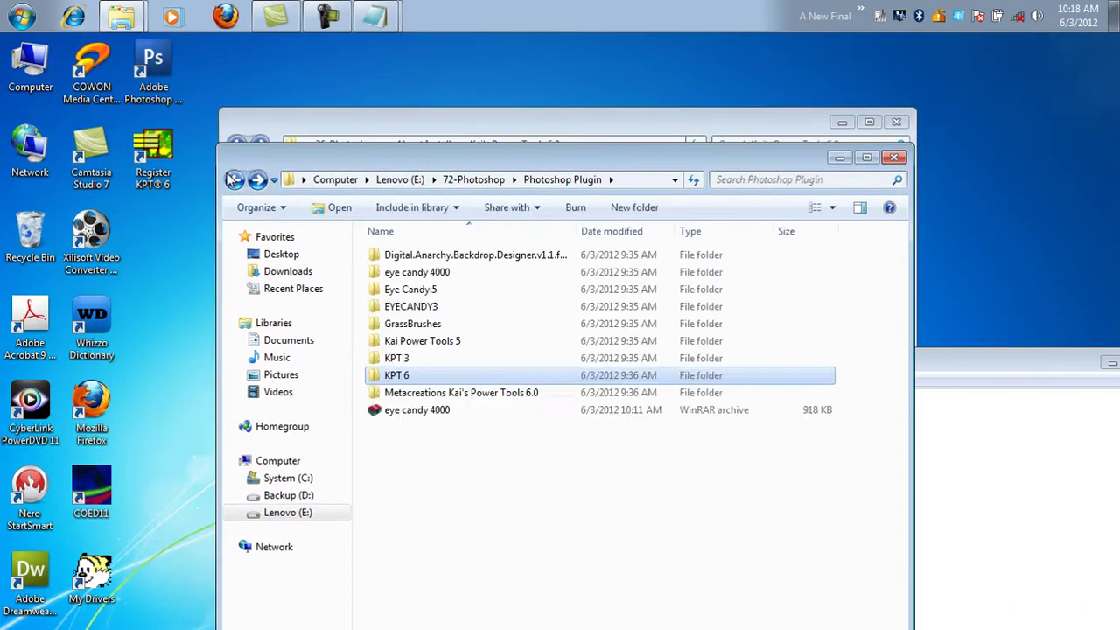
{"action": "right_click", "coordinate": [414, 382]}
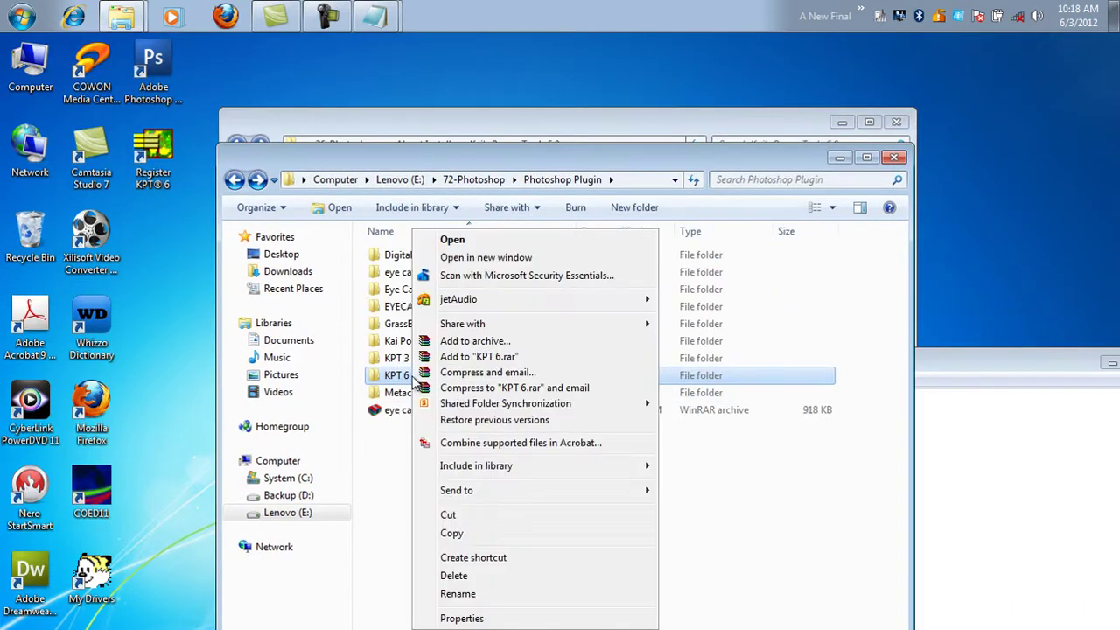
{"action": "left_click", "coordinate": [480, 357]}
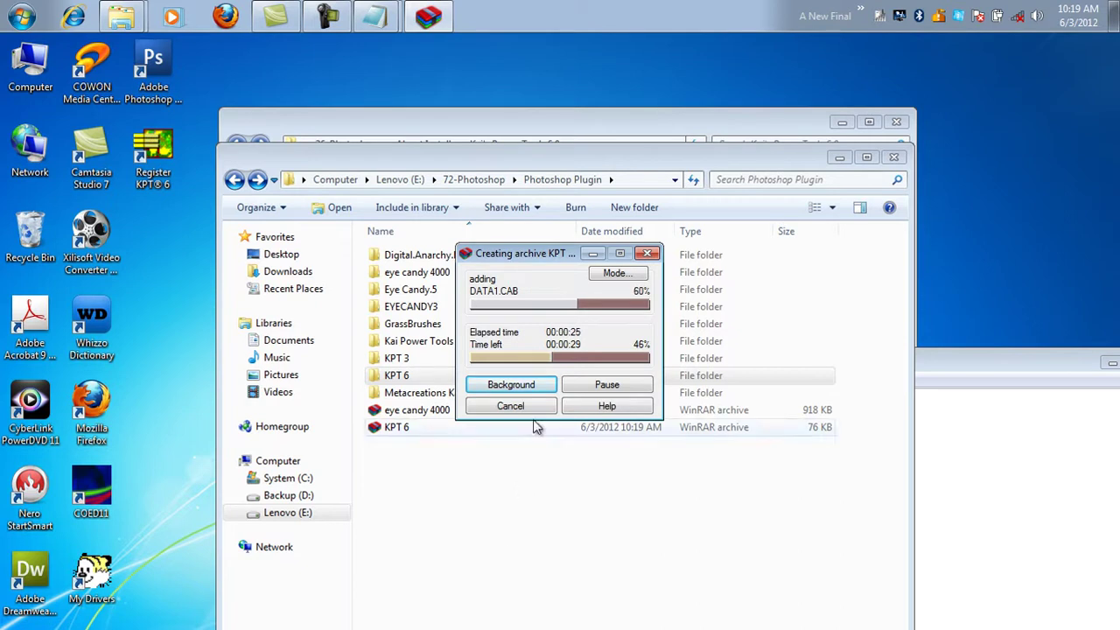
{"action": "left_click_drag", "start_coordinate": [532, 254], "coordinate": [724, 429]}
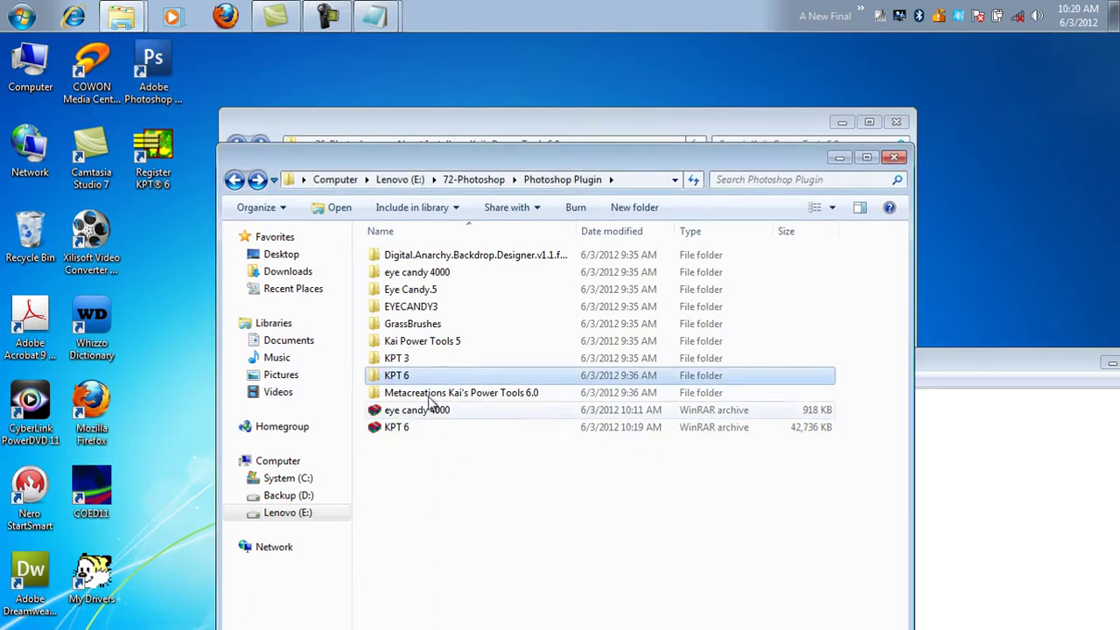
Step: Run Install from the Eye Candy.5 folder, skip the D3DRM.dll error, and start the Textures install
{"action": "double_click", "coordinate": [410, 291]}
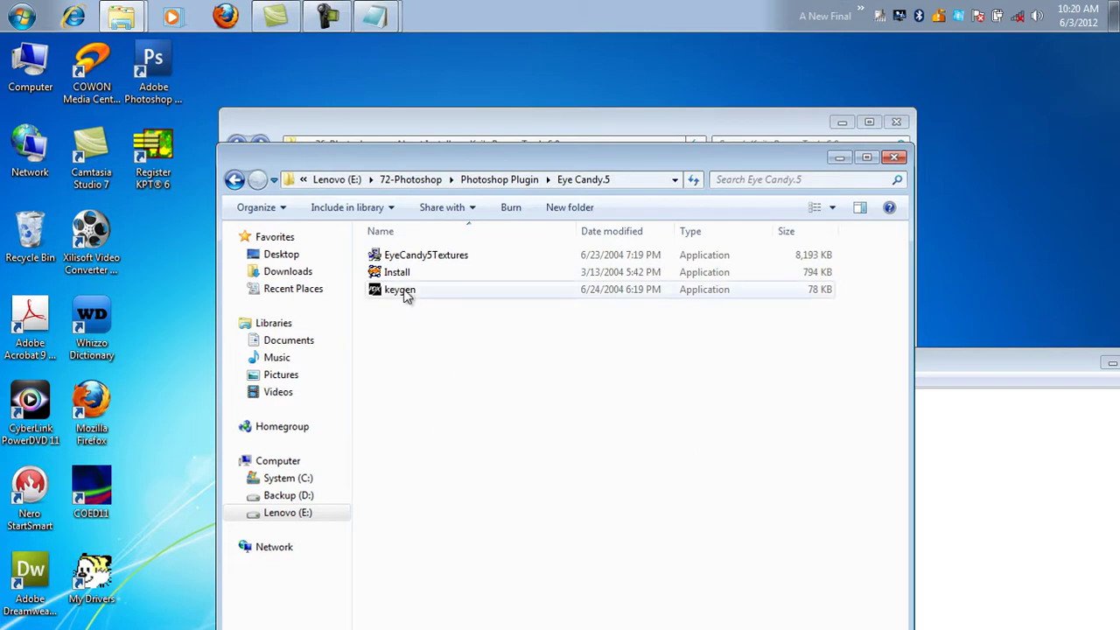
{"action": "double_click", "coordinate": [398, 273]}
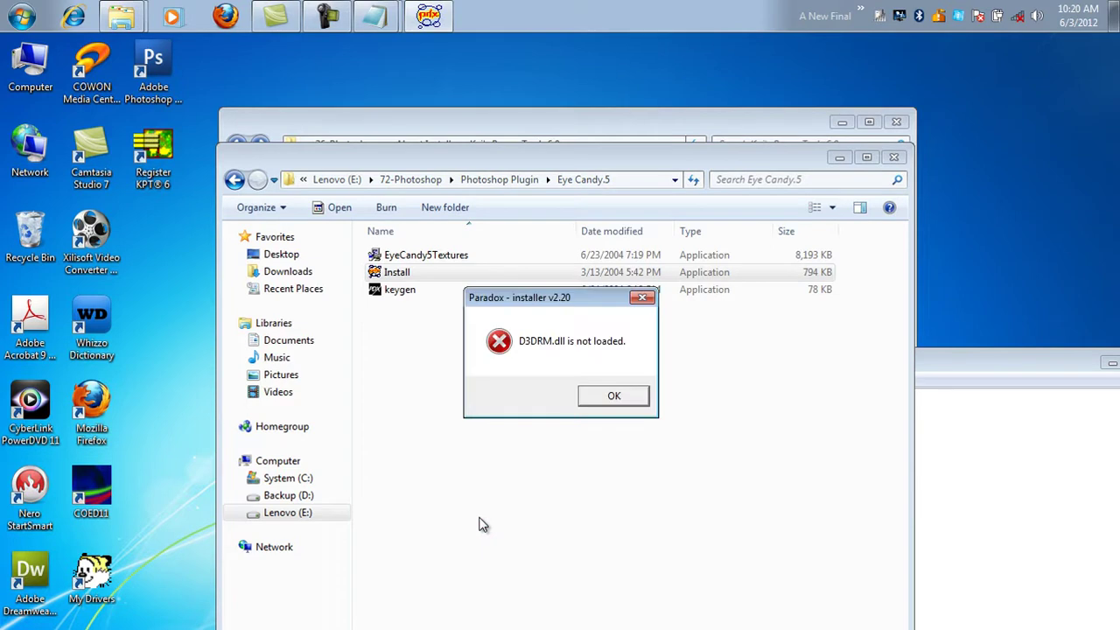
{"action": "left_click", "coordinate": [612, 397]}
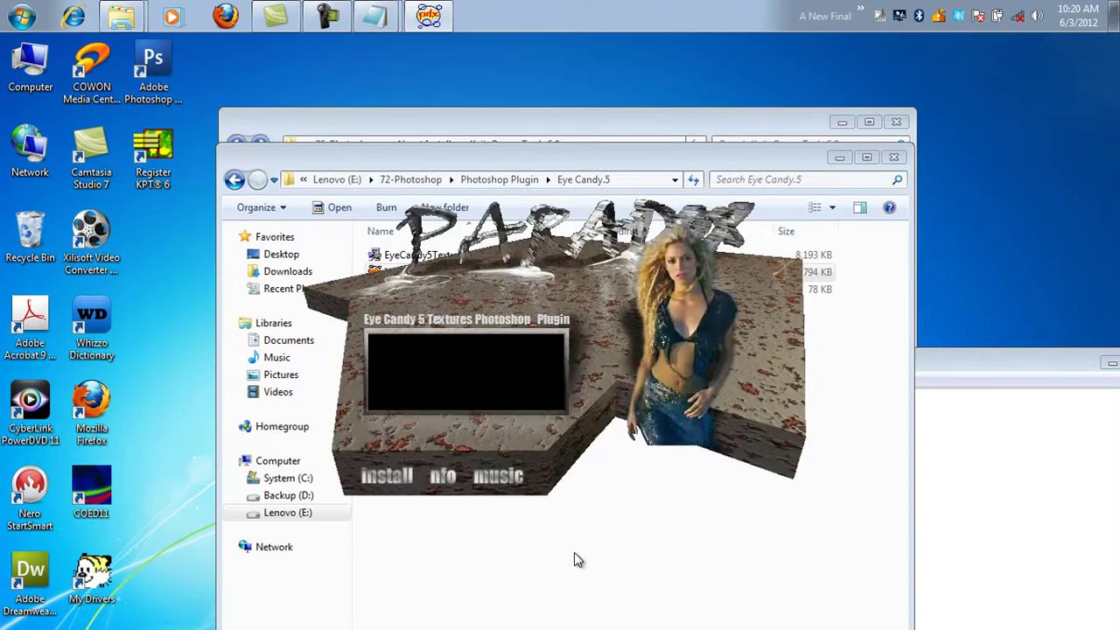
{"action": "left_click", "coordinate": [374, 480]}
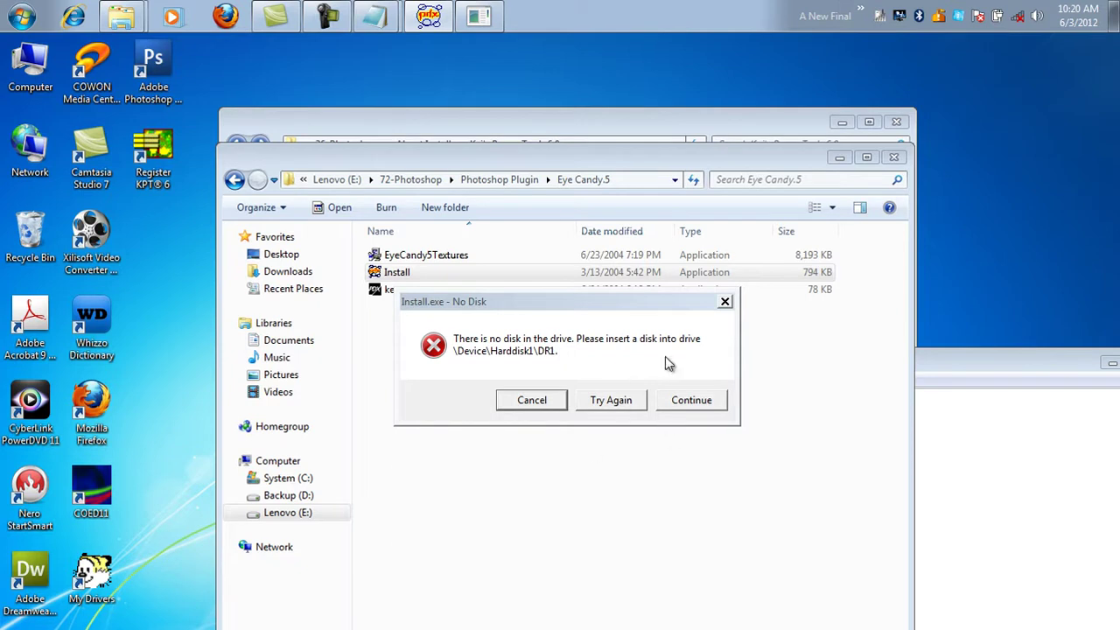
Step: Install Eye Candy 5 Textures into Adobe Photoshop CS3\Plug-Ins\Filters and dismiss the missing-archive error
{"action": "left_click", "coordinate": [724, 303]}
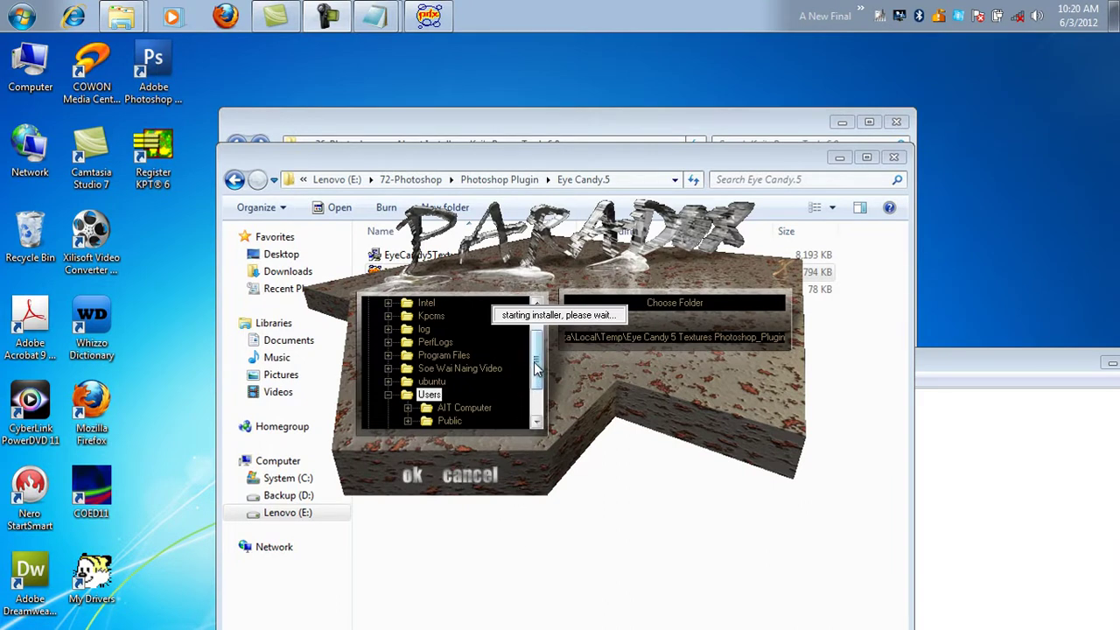
{"action": "left_click_drag", "start_coordinate": [536, 369], "coordinate": [536, 350]}
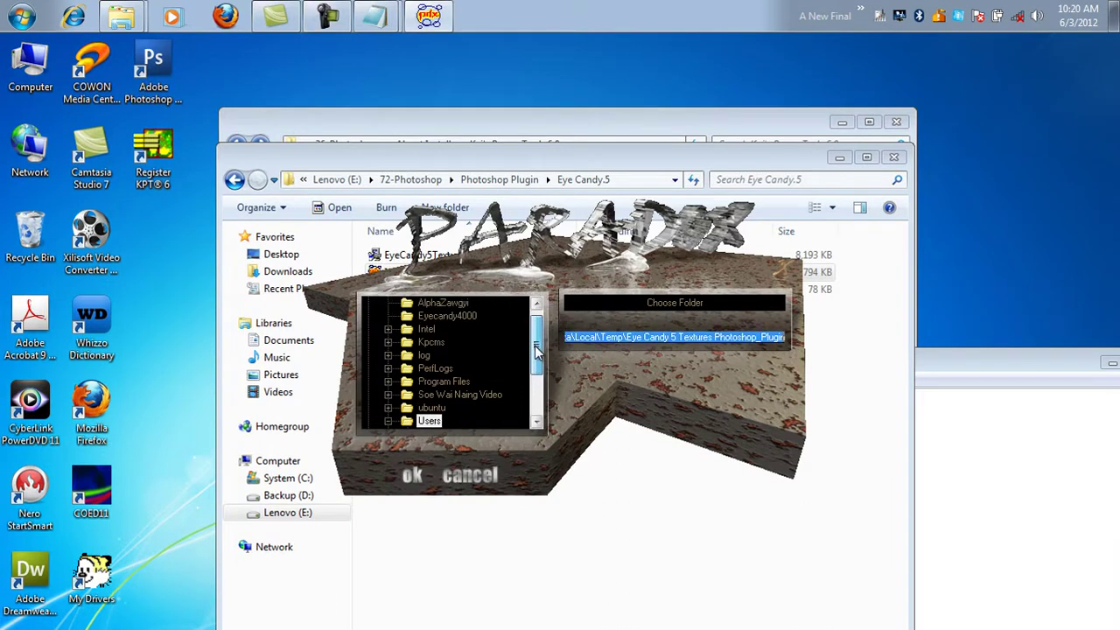
{"action": "left_click", "coordinate": [388, 382]}
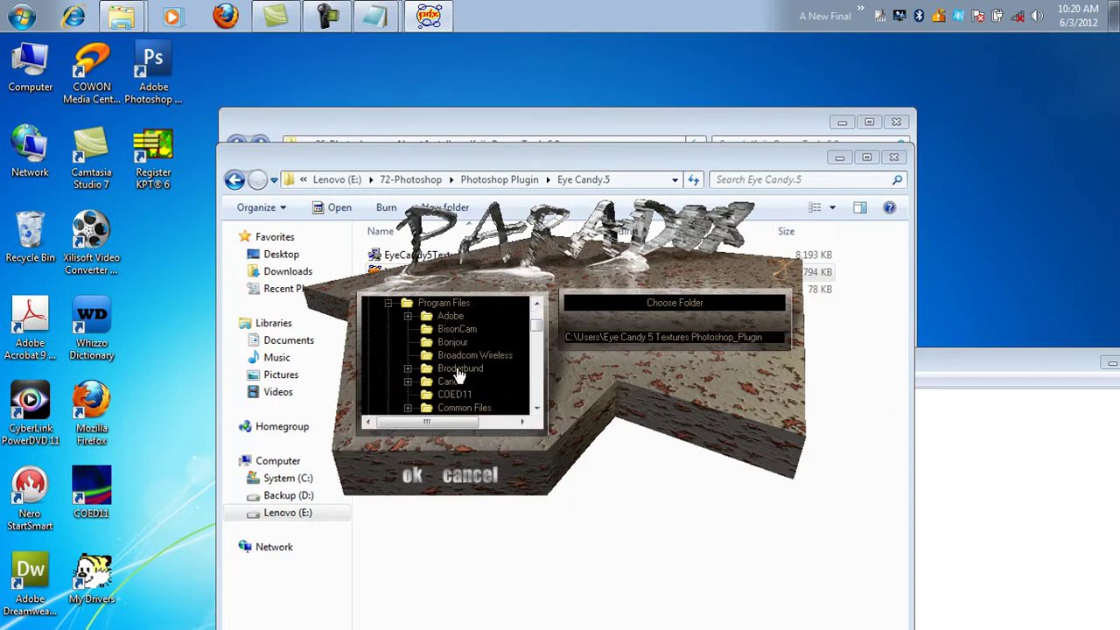
{"action": "left_click", "coordinate": [408, 317]}
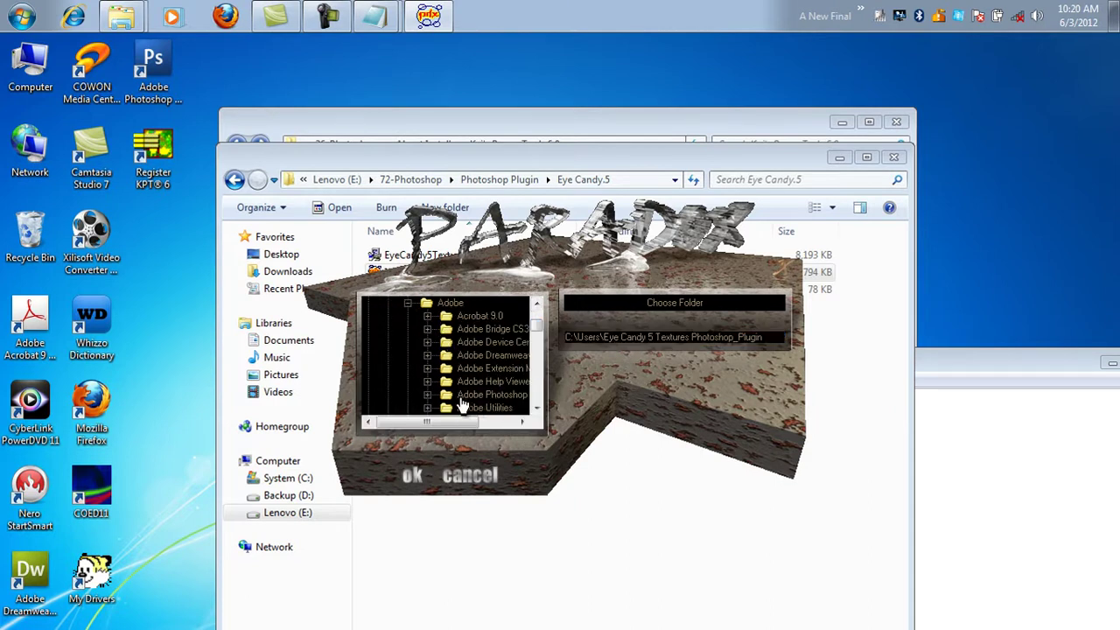
{"action": "left_click", "coordinate": [427, 394]}
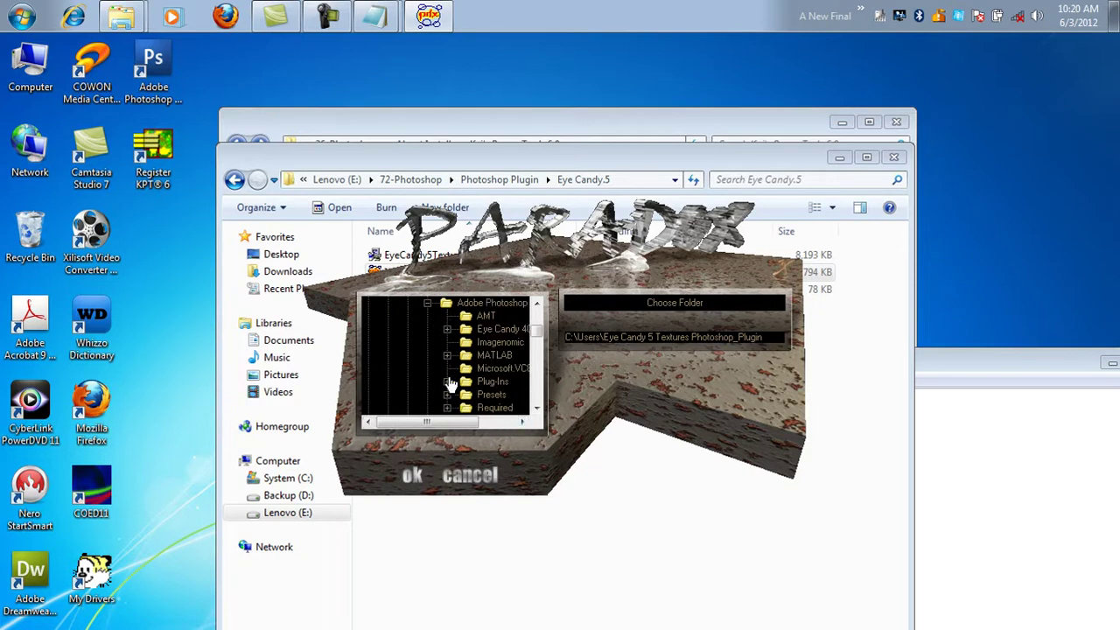
{"action": "left_click", "coordinate": [447, 382]}
{"action": "left_click", "coordinate": [508, 395]}
{"action": "left_click", "coordinate": [430, 481]}
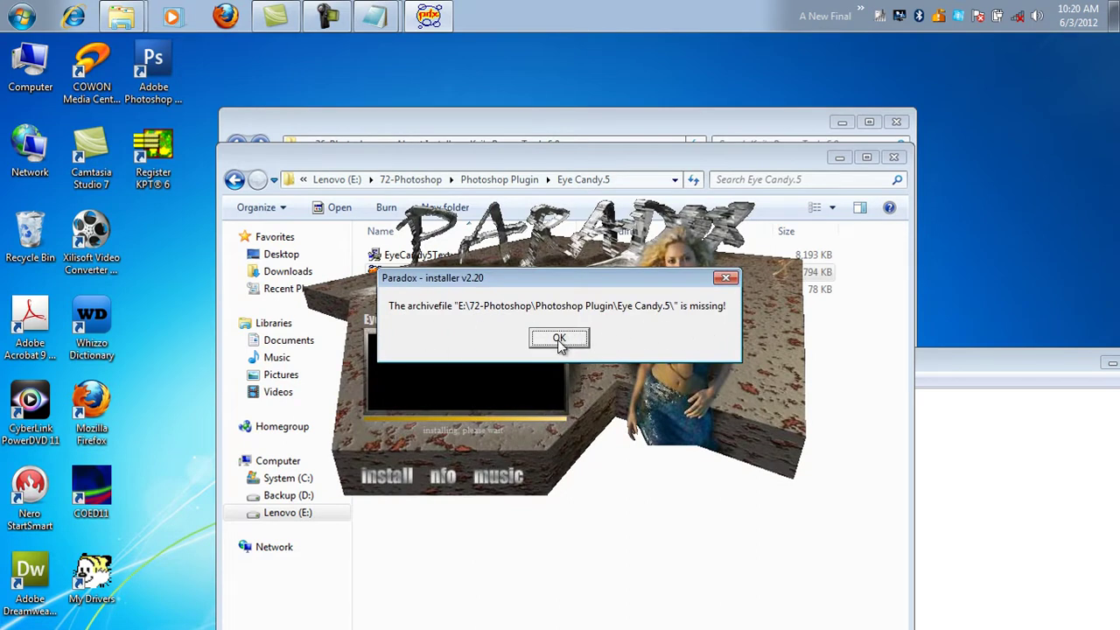
{"action": "left_click_drag", "start_coordinate": [535, 278], "coordinate": [601, 269]}
{"action": "left_click", "coordinate": [614, 335]}
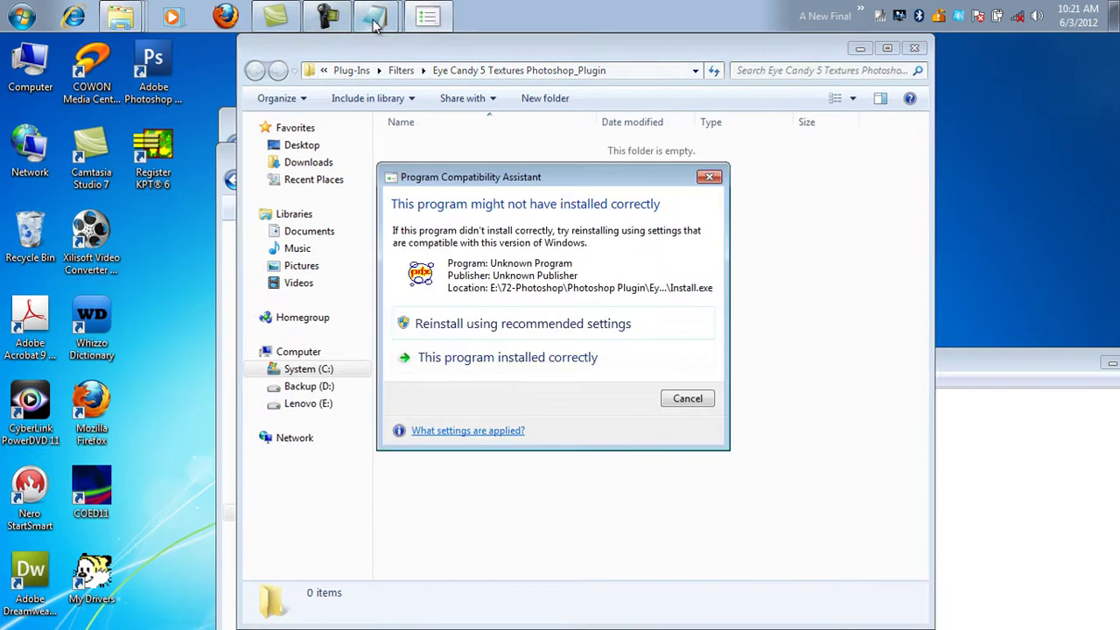
Step: Tell Windows the program installed correctly and bring the Eye Candy.5 folder forward
{"action": "left_click", "coordinate": [497, 359]}
{"action": "left_click_drag", "start_coordinate": [523, 66], "coordinate": [553, 435]}
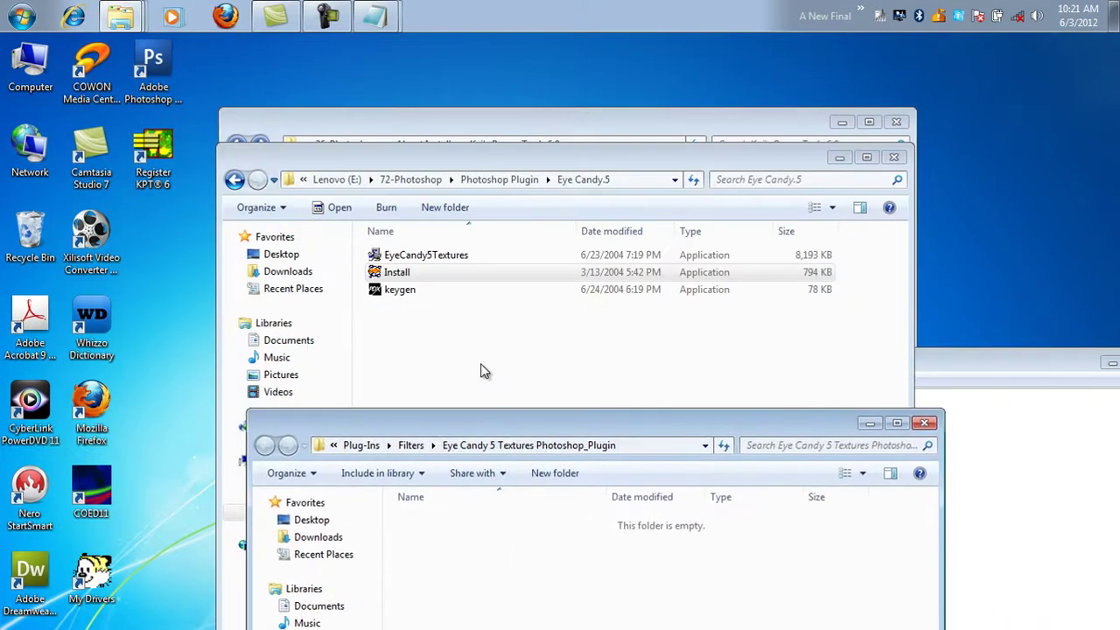
{"action": "left_click", "coordinate": [486, 359]}
Step: Run the Eye Candy keygen, quit it, and go back to the Photoshop Plugin folder
{"action": "double_click", "coordinate": [401, 290]}
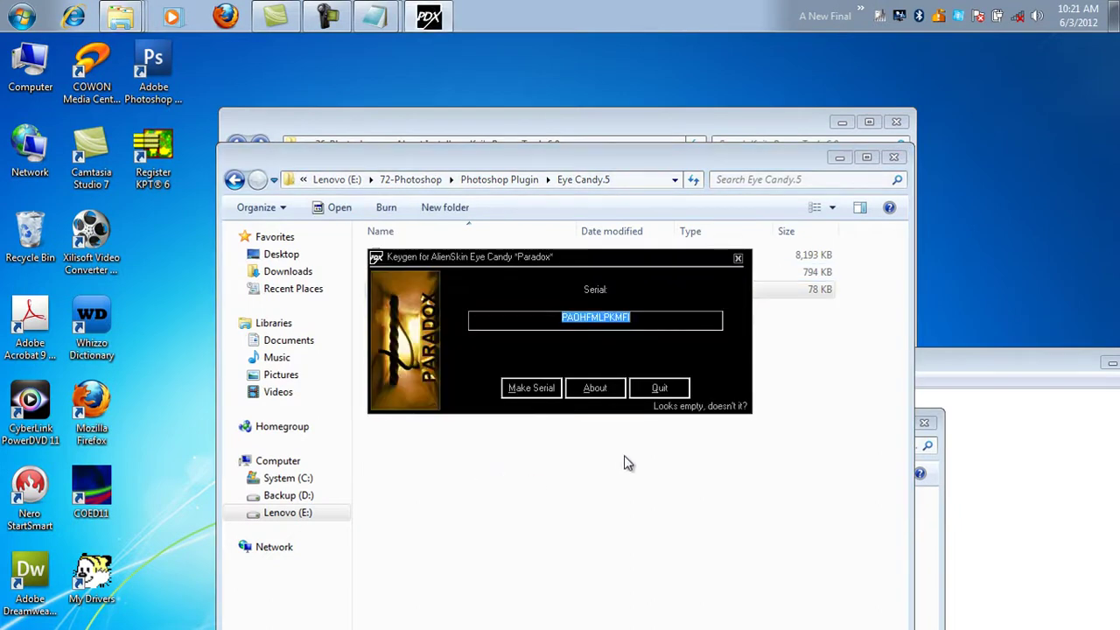
{"action": "left_click", "coordinate": [661, 389]}
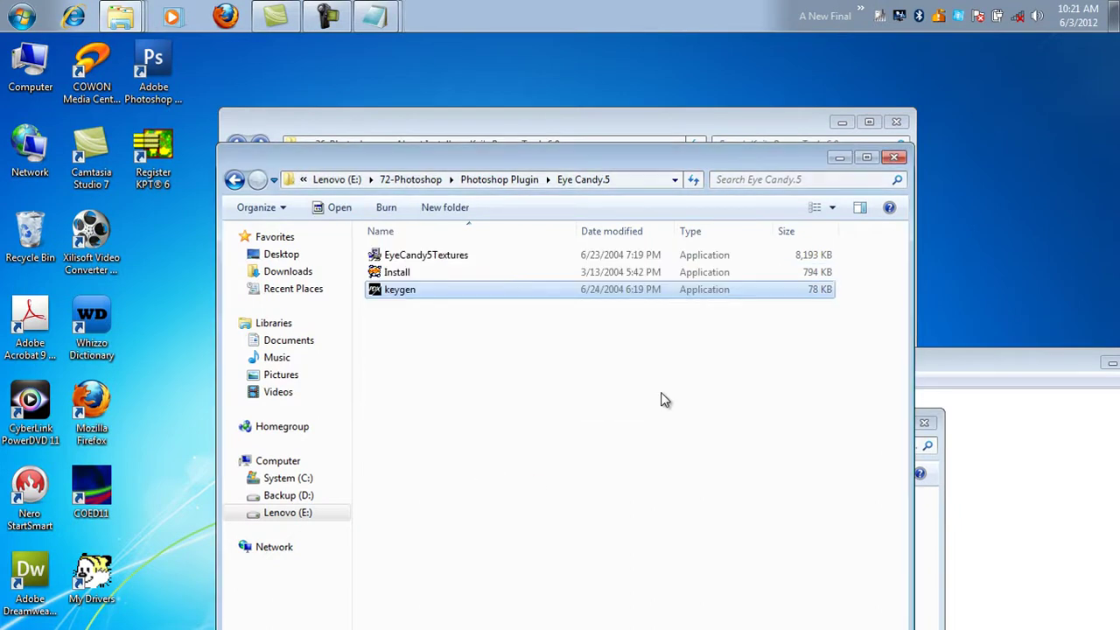
{"action": "left_click", "coordinate": [235, 179]}
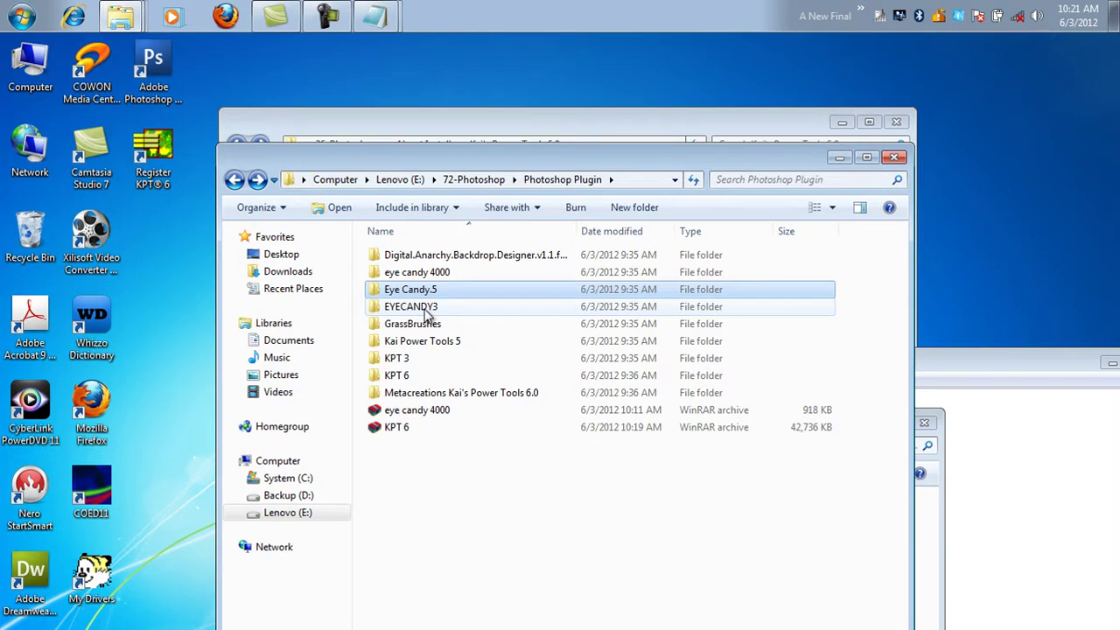
Step: Open EYECANDY3, refresh its file list, run SETUP, and accept the Welcome and Read Me screens
{"action": "double_click", "coordinate": [426, 308]}
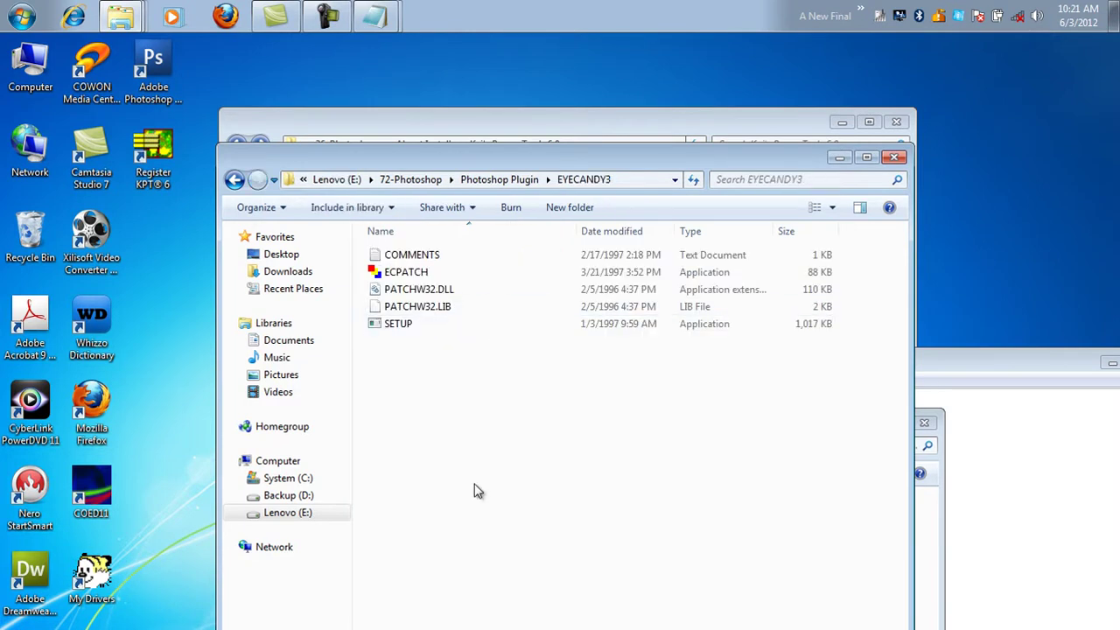
{"action": "right_click", "coordinate": [481, 534]}
{"action": "left_click", "coordinate": [528, 350]}
{"action": "left_click", "coordinate": [407, 332]}
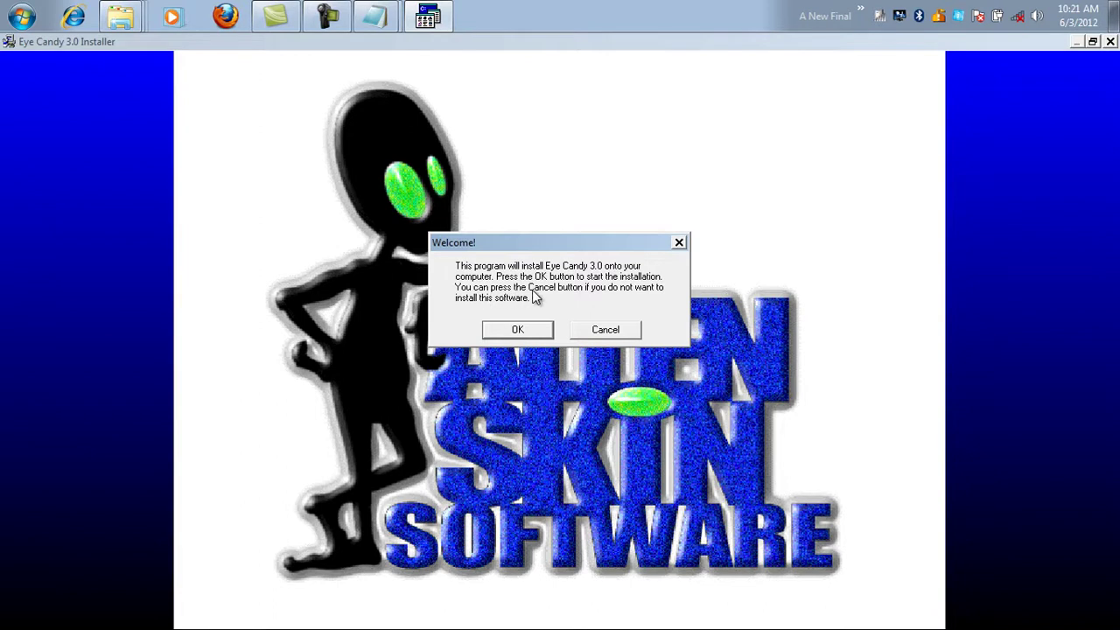
{"action": "left_click", "coordinate": [516, 327]}
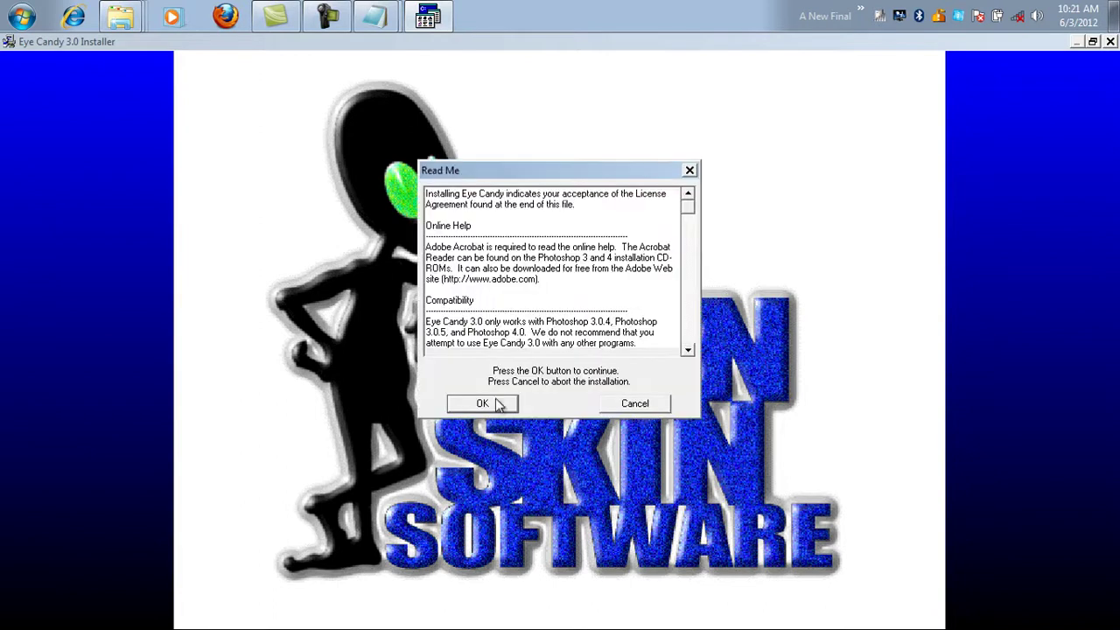
{"action": "left_click", "coordinate": [491, 401]}
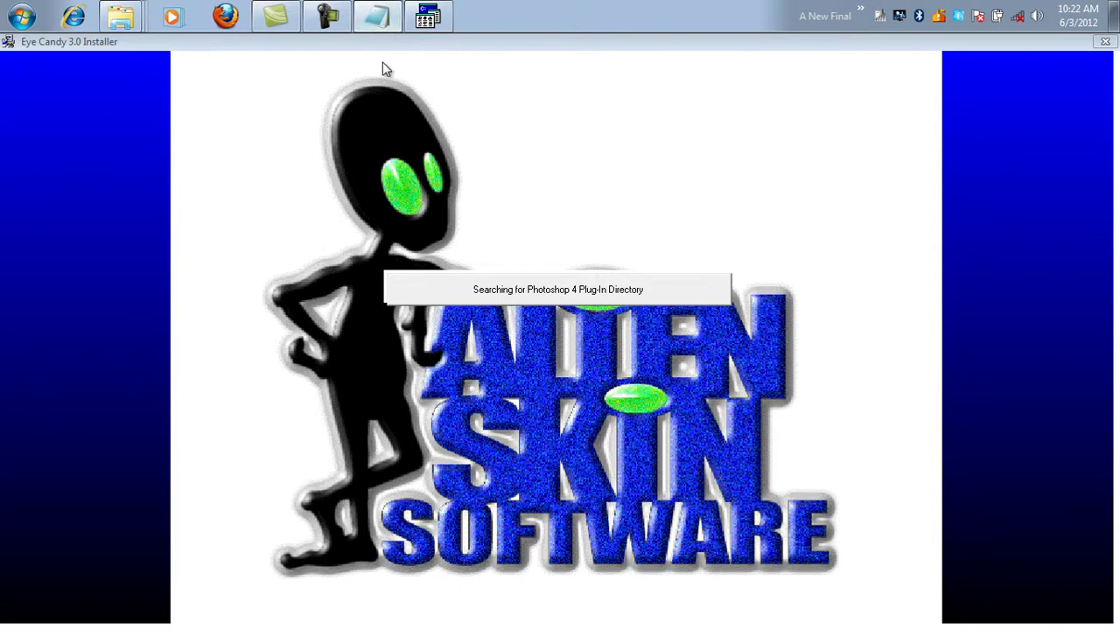
Step: Bring the serial number notes to the front and close them
{"action": "key", "text": "alt+Tab"}
{"action": "left_click_drag", "start_coordinate": [716, 461], "coordinate": [430, 302]}
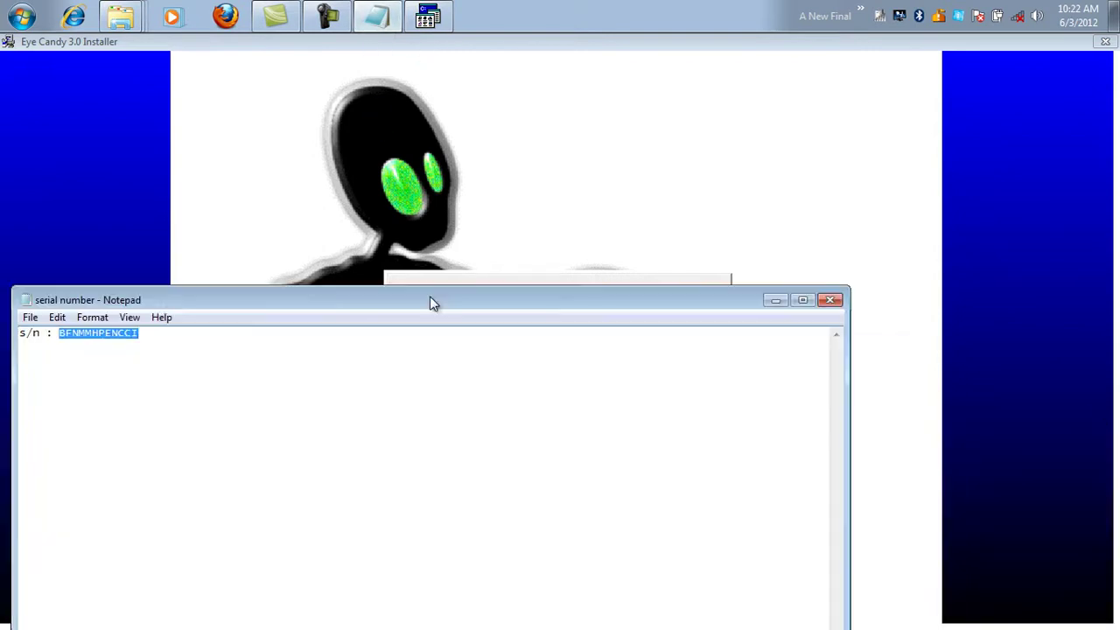
{"action": "left_click", "coordinate": [820, 293]}
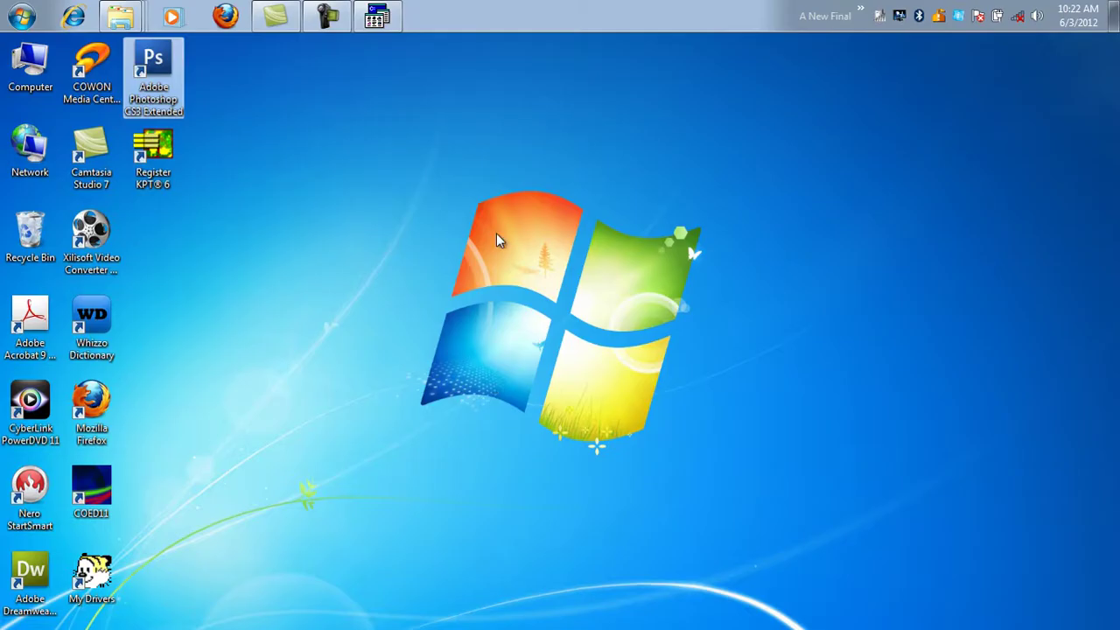
Step: Refresh the desktop repeatedly, then close the unresponsive NTVDM.EXE installer
{"action": "right_click", "coordinate": [496, 232]}
{"action": "left_click", "coordinate": [535, 278]}
{"action": "right_click", "coordinate": [477, 218]}
{"action": "left_click", "coordinate": [510, 263]}
{"action": "right_click", "coordinate": [418, 214]}
{"action": "left_click", "coordinate": [458, 263]}
{"action": "right_click", "coordinate": [422, 190]}
{"action": "left_click", "coordinate": [464, 236]}
{"action": "right_click", "coordinate": [392, 214]}
{"action": "left_click", "coordinate": [436, 268]}
{"action": "right_click", "coordinate": [413, 213]}
{"action": "left_click", "coordinate": [453, 267]}
{"action": "right_click", "coordinate": [351, 191]}
{"action": "left_click", "coordinate": [401, 245]}
{"action": "right_click", "coordinate": [374, 171]}
{"action": "left_click", "coordinate": [421, 219]}
{"action": "right_click", "coordinate": [383, 182]}
{"action": "left_click", "coordinate": [425, 225]}
{"action": "right_click", "coordinate": [375, 213]}
{"action": "left_click", "coordinate": [409, 257]}
{"action": "right_click", "coordinate": [358, 213]}
{"action": "left_click", "coordinate": [426, 257]}
{"action": "right_click", "coordinate": [406, 227]}
{"action": "left_click", "coordinate": [430, 272]}
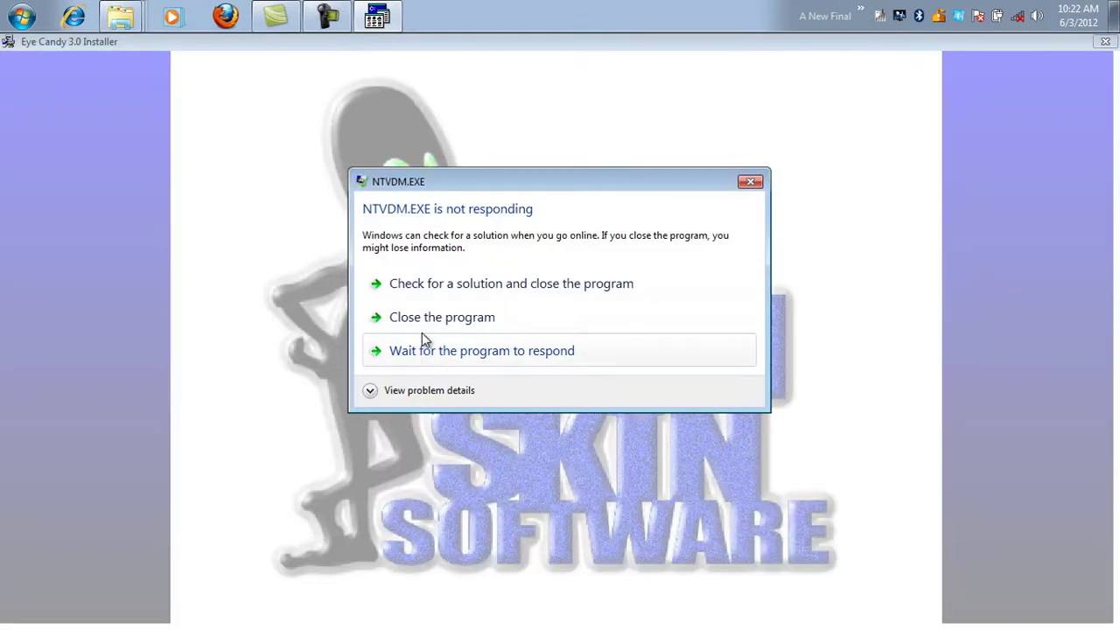
{"action": "left_click", "coordinate": [429, 326]}
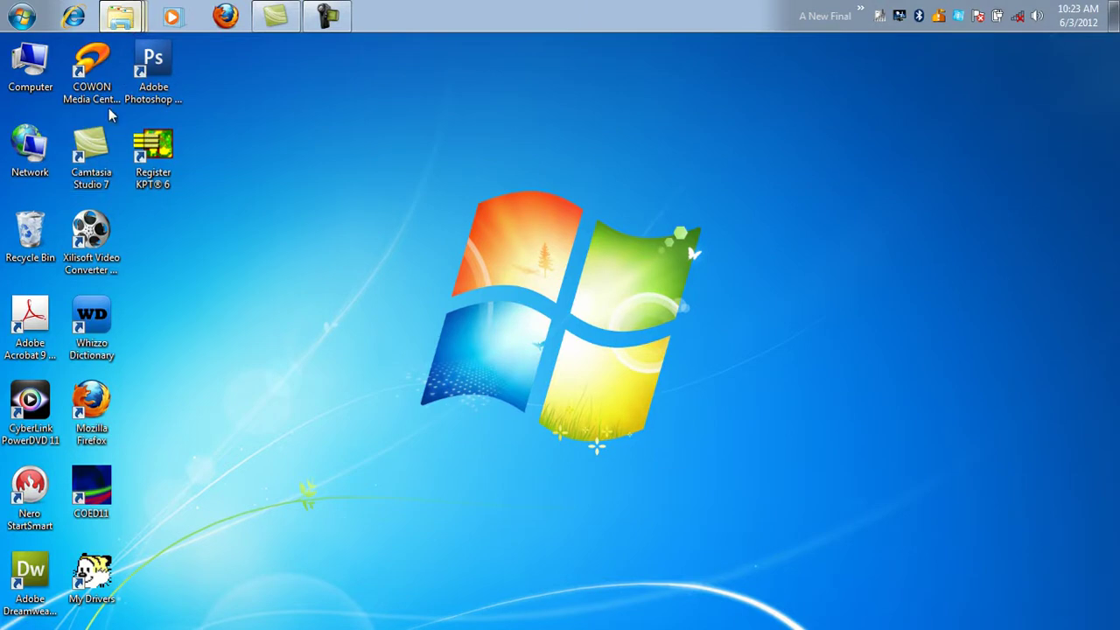
Step: Return Explorer to the Photoshop Plugin folder and run SETUP from Kai Power Tools 5
{"action": "left_click", "coordinate": [131, 16]}
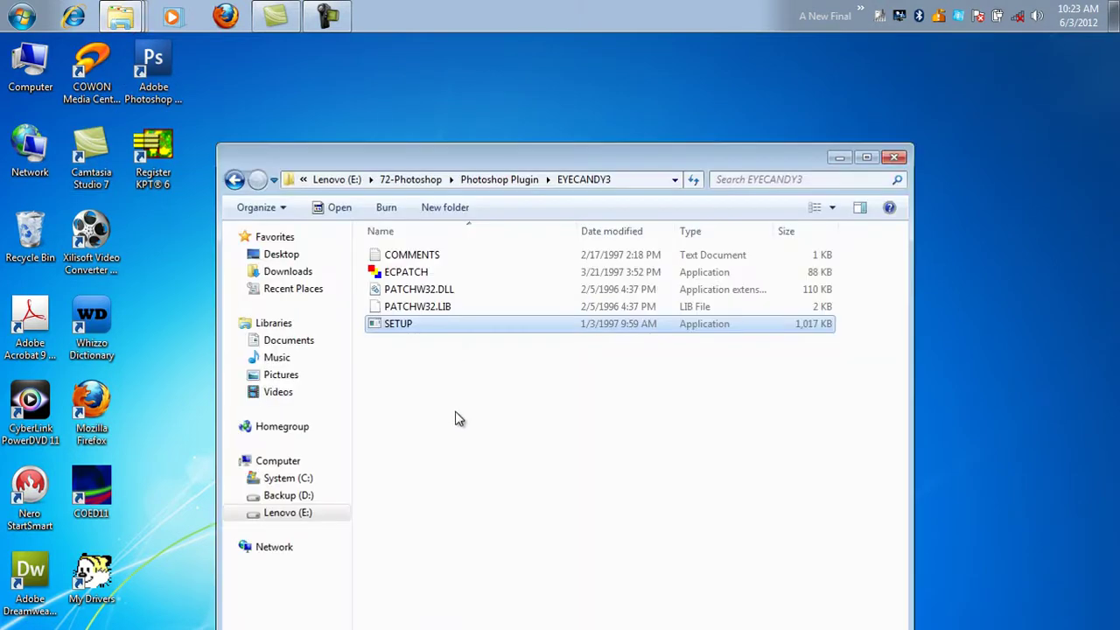
{"action": "left_click", "coordinate": [234, 180]}
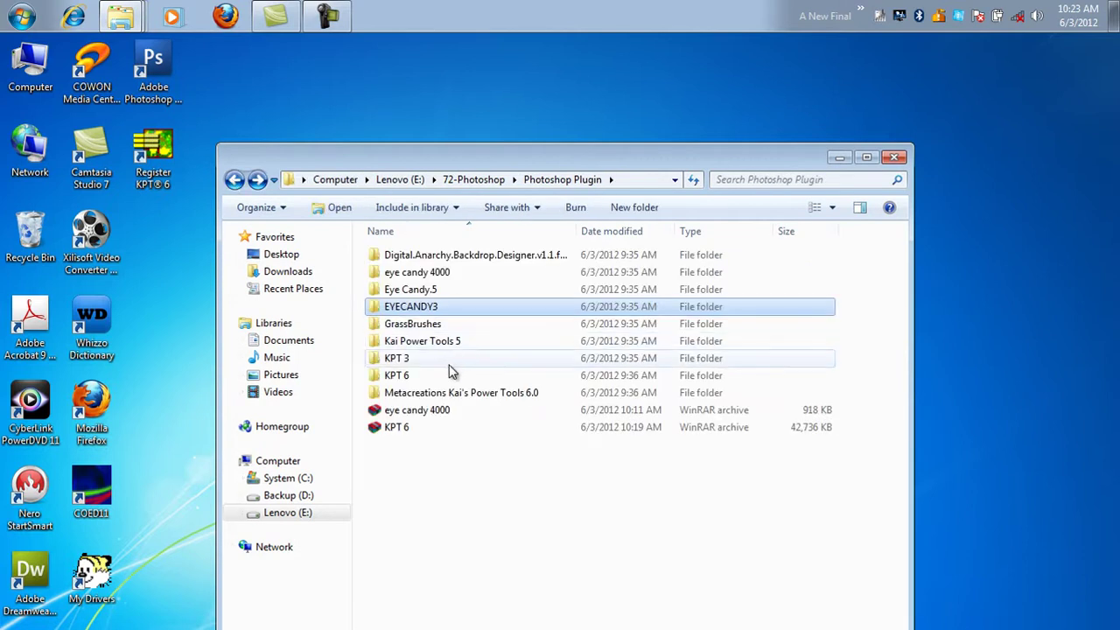
{"action": "double_click", "coordinate": [422, 342]}
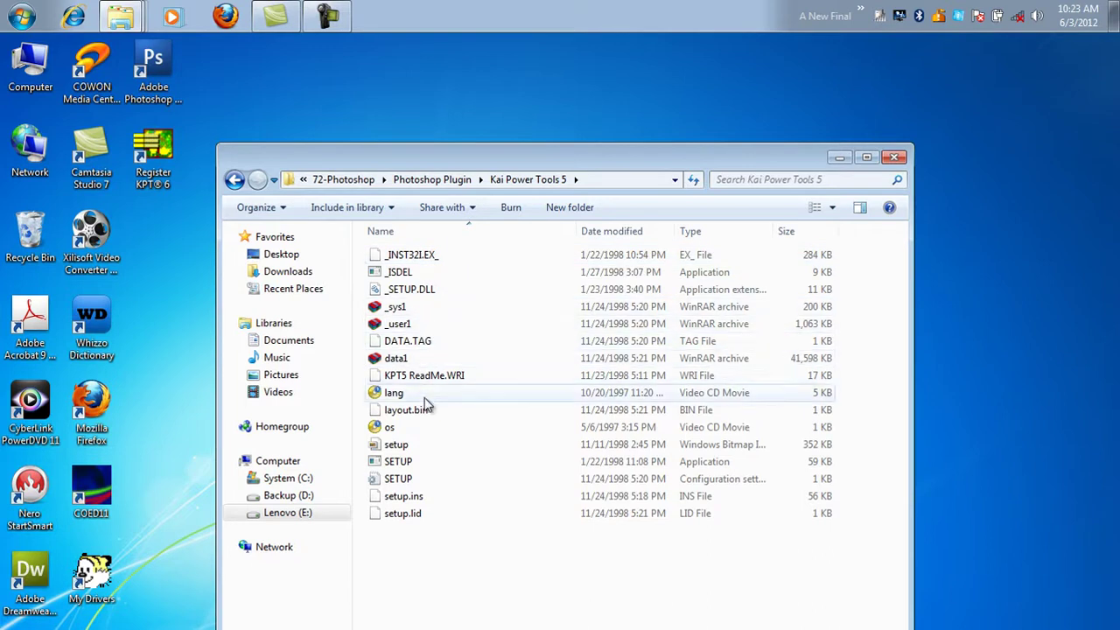
{"action": "double_click", "coordinate": [416, 468]}
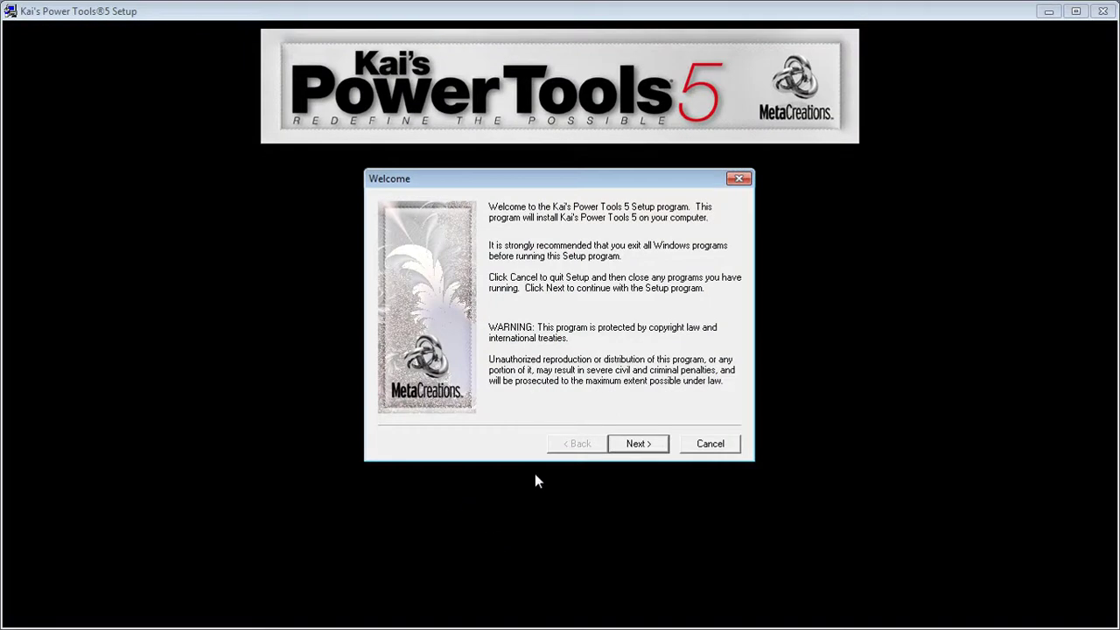
Step: Pass the welcome page and browse drive C: into Program Files\Adobe
{"action": "left_click", "coordinate": [625, 451]}
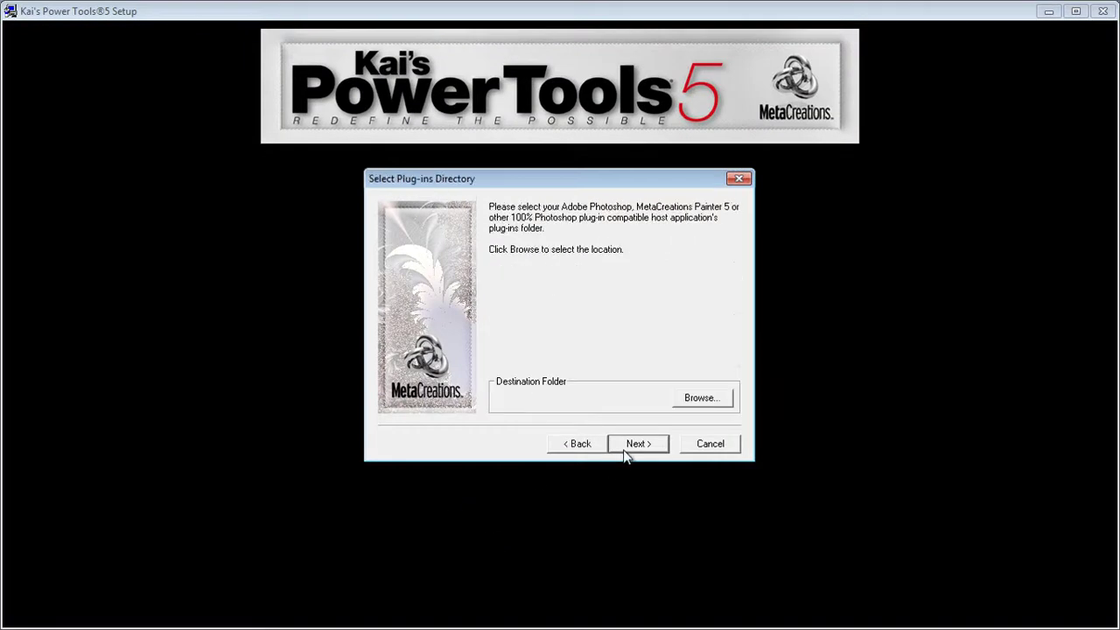
{"action": "left_click", "coordinate": [694, 401]}
{"action": "left_click", "coordinate": [575, 411]}
{"action": "left_click", "coordinate": [539, 423]}
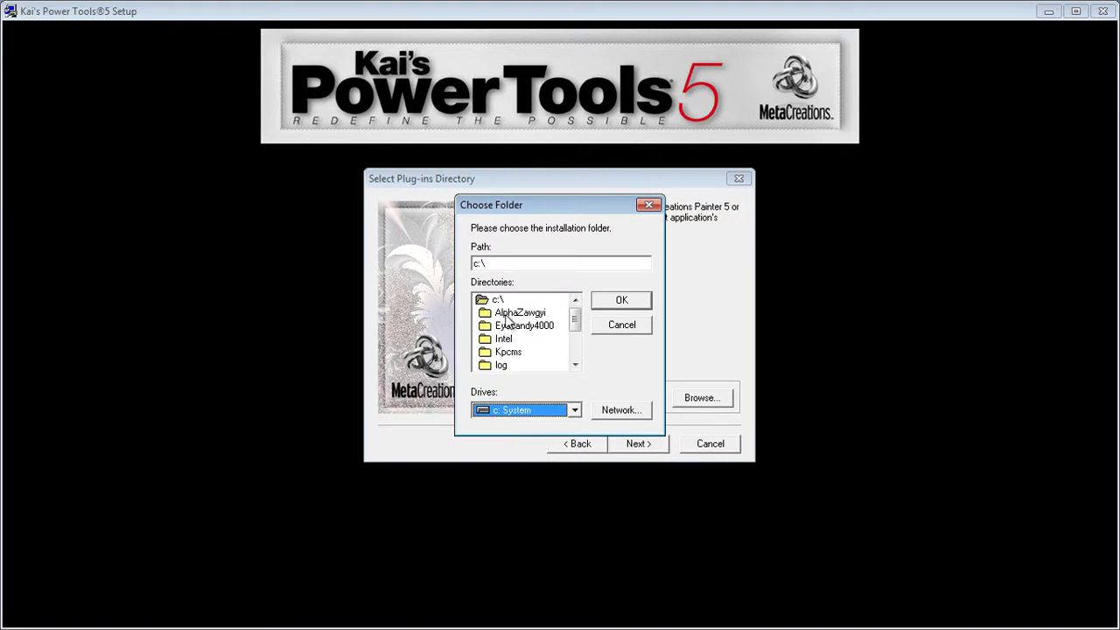
{"action": "left_click", "coordinate": [576, 366]}
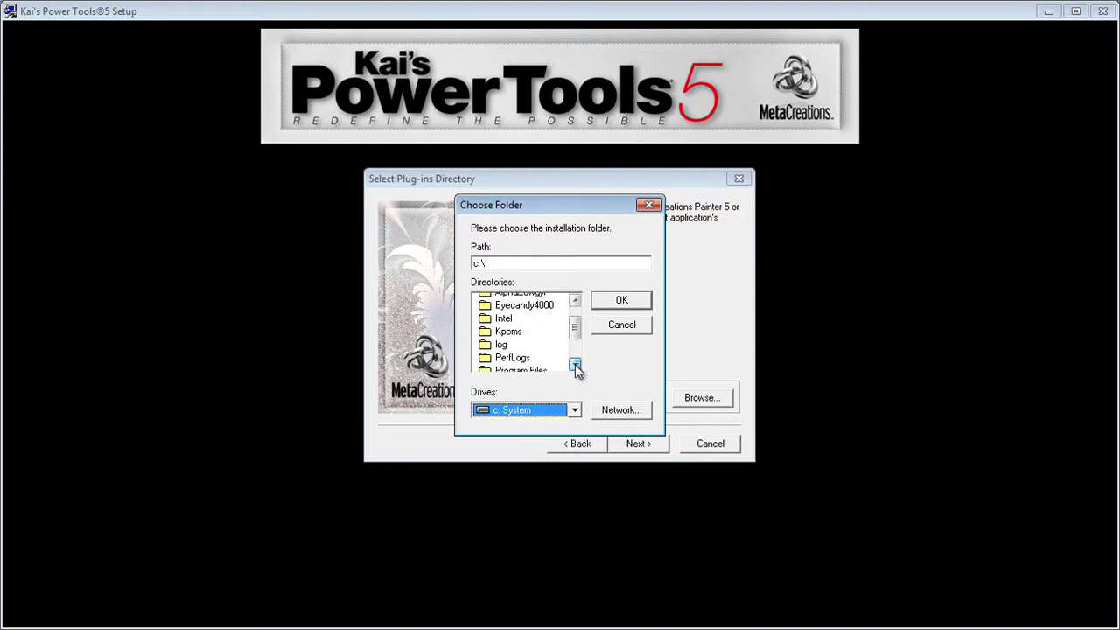
{"action": "double_click", "coordinate": [518, 351]}
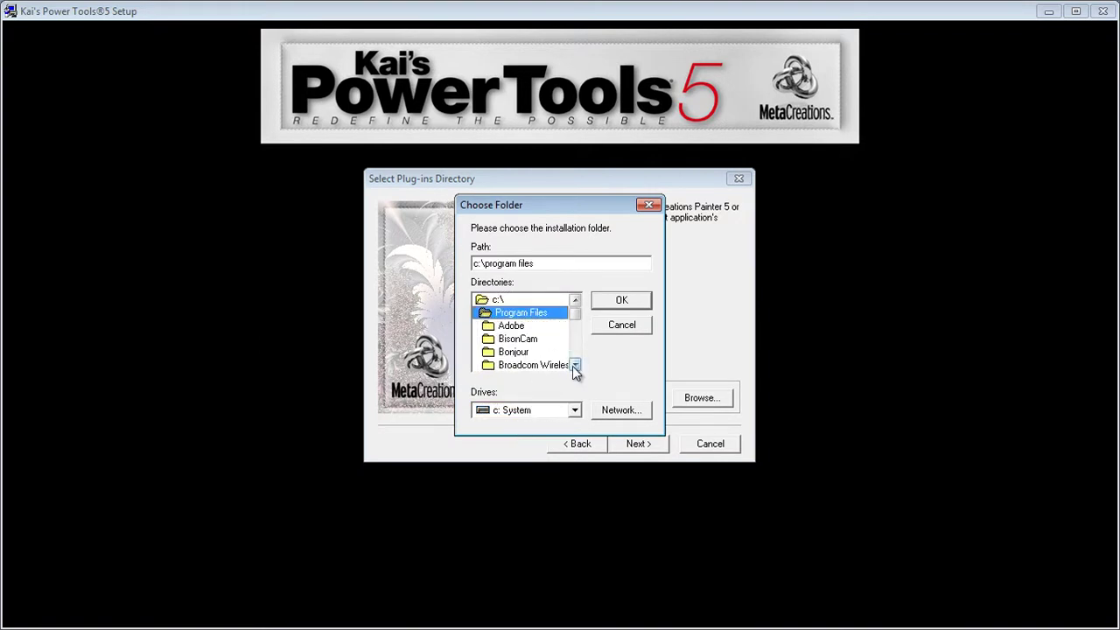
{"action": "double_click", "coordinate": [504, 328]}
Step: Navigate into Adobe Photoshop CS3\Plug-Ins\Filters in the folder browser
{"action": "left_click", "coordinate": [576, 365]}
{"action": "left_click", "coordinate": [575, 365]}
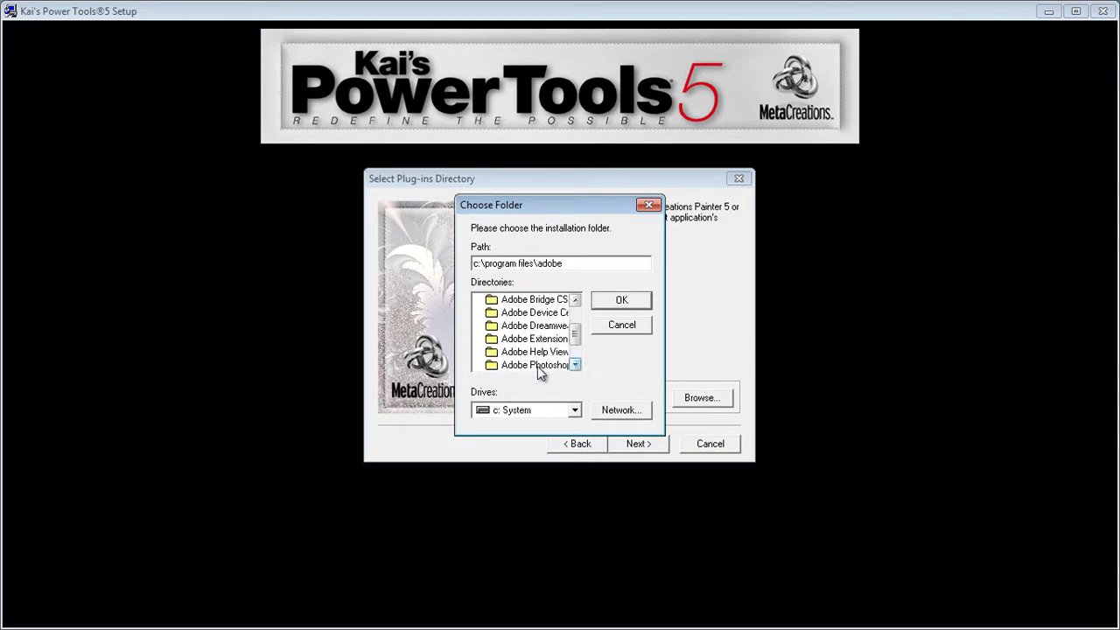
{"action": "double_click", "coordinate": [537, 366]}
{"action": "left_click", "coordinate": [576, 365]}
{"action": "left_click", "coordinate": [576, 365]}
{"action": "double_click", "coordinate": [527, 334]}
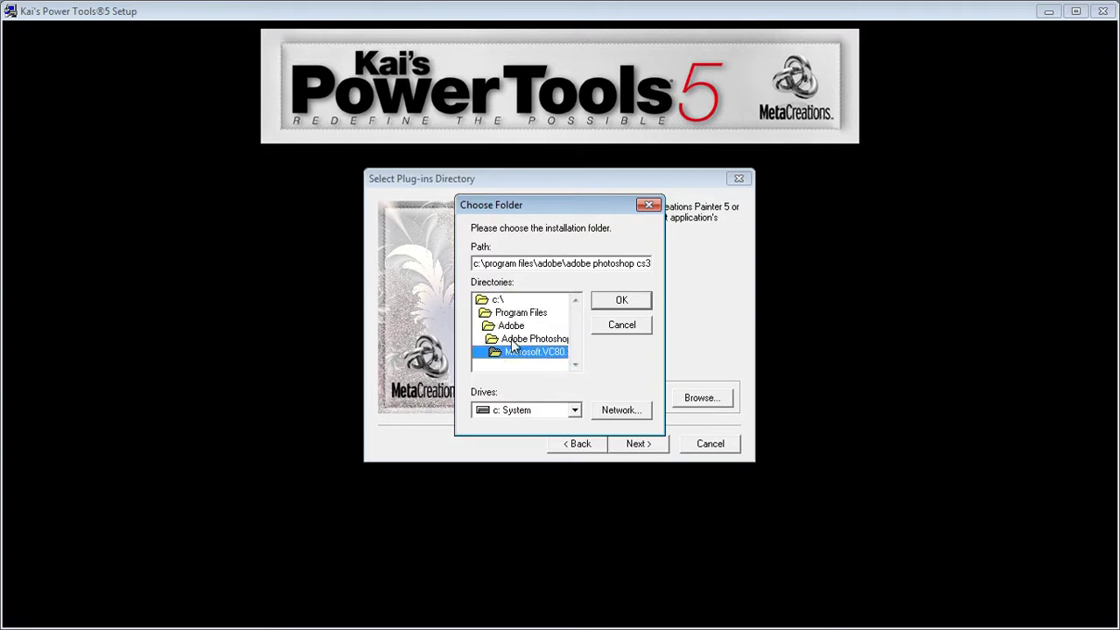
{"action": "double_click", "coordinate": [512, 340]}
{"action": "left_click", "coordinate": [576, 365]}
{"action": "left_click", "coordinate": [576, 365]}
{"action": "double_click", "coordinate": [525, 352]}
{"action": "left_click", "coordinate": [576, 365]}
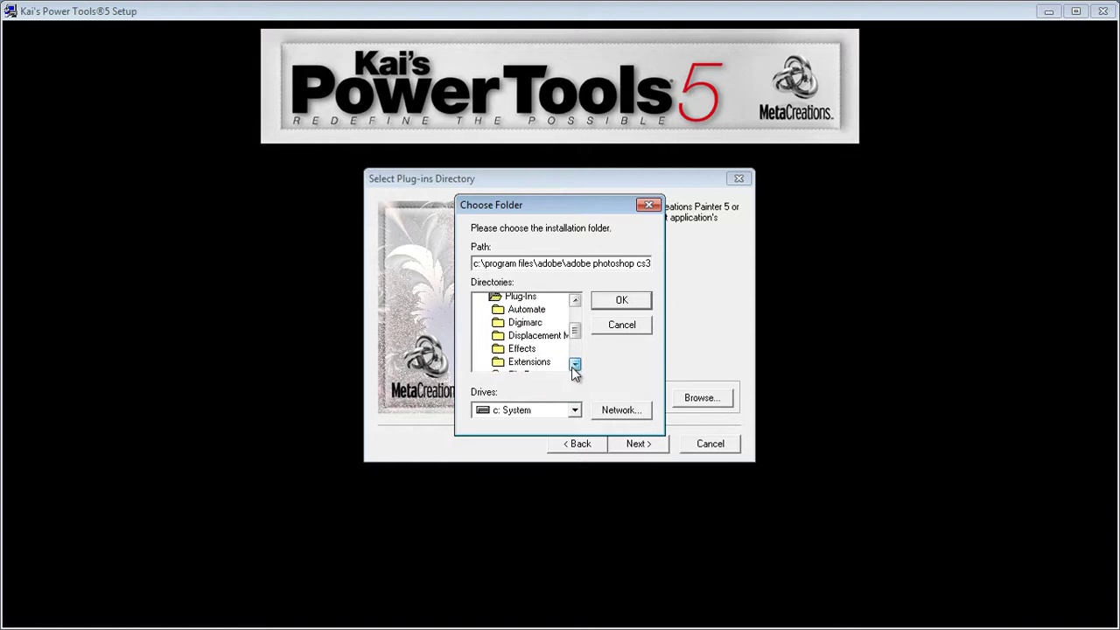
{"action": "double_click", "coordinate": [530, 370]}
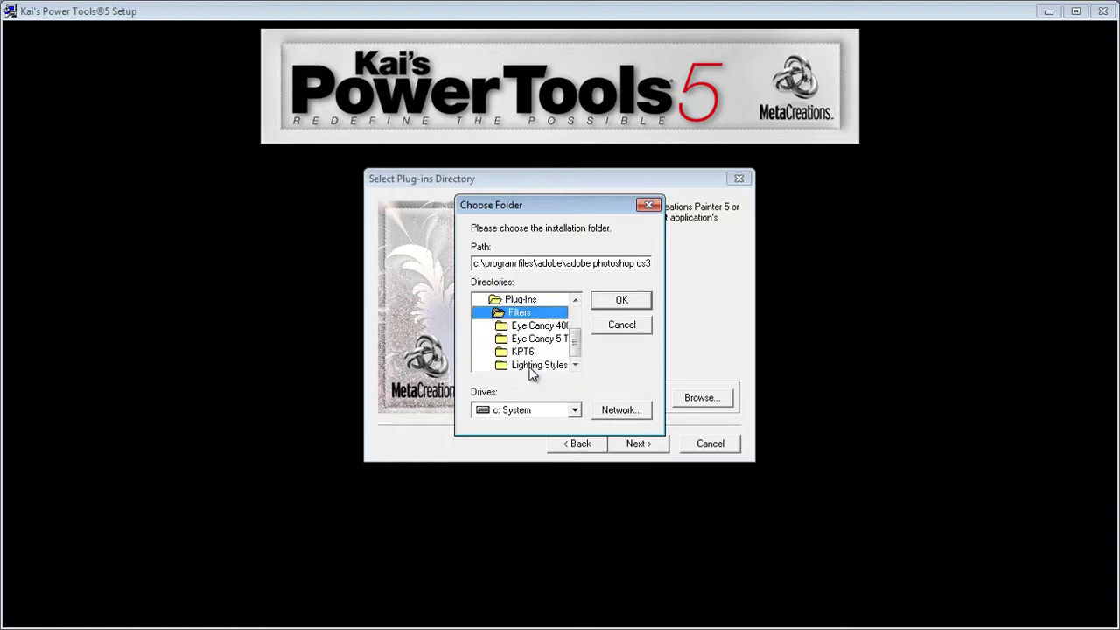
Step: Confirm Filters as the destination and start installing the KPT5 setup type
{"action": "left_click", "coordinate": [620, 305]}
{"action": "left_click", "coordinate": [636, 445]}
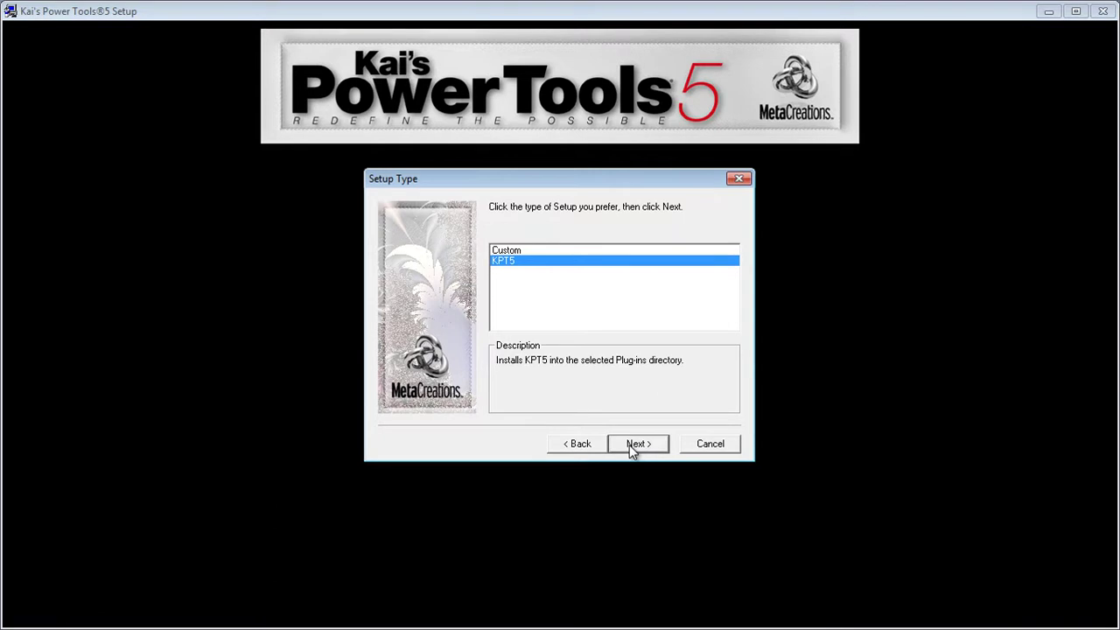
{"action": "left_click", "coordinate": [629, 444]}
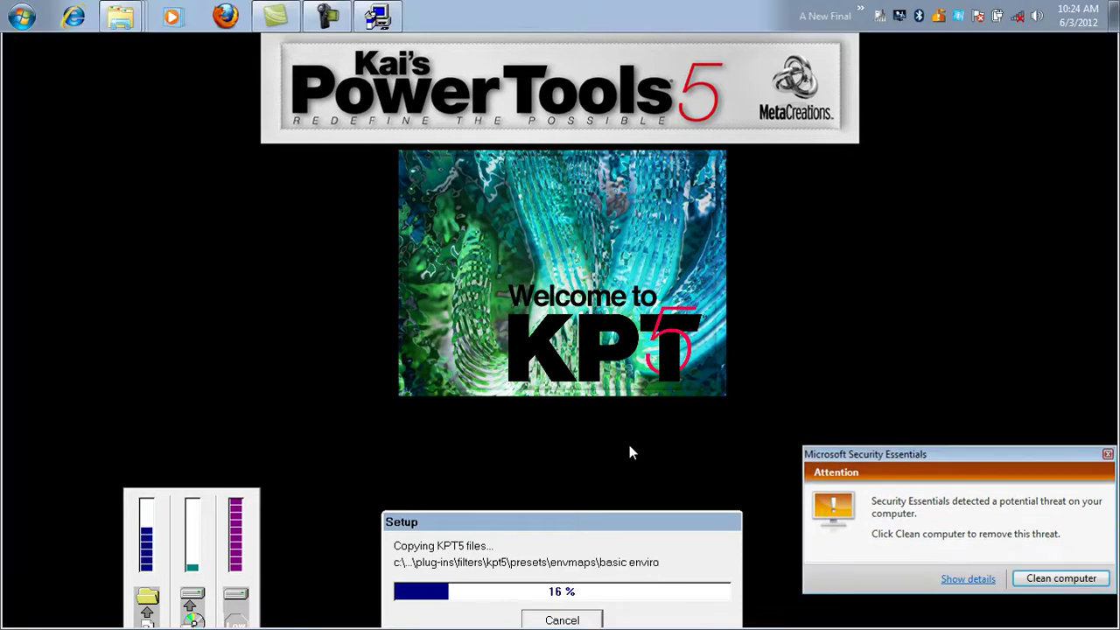
Step: Let Security Essentials clean the threat and acknowledge that KPT5 setup is complete
{"action": "left_click", "coordinate": [1034, 579]}
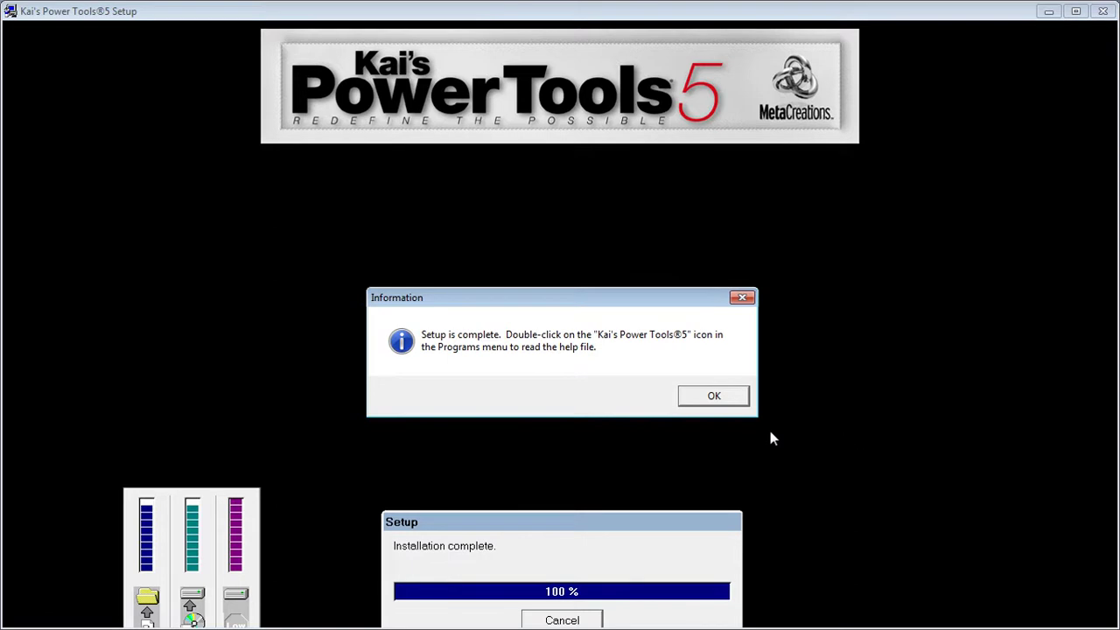
{"action": "left_click", "coordinate": [707, 395]}
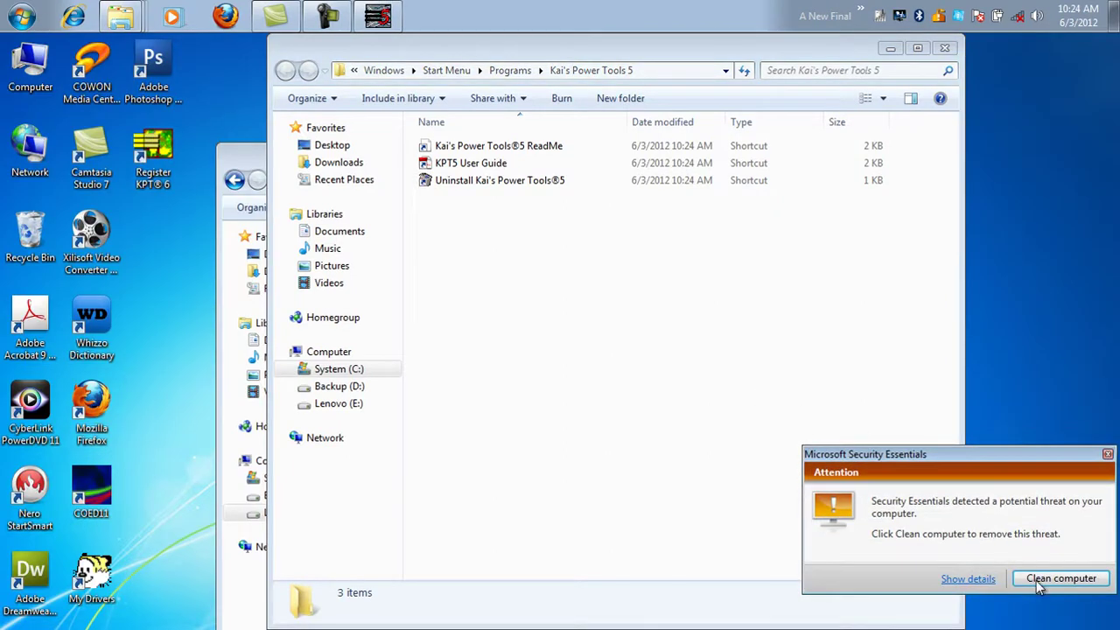
Step: Clean the detected threat, then open the KPT5 User Guide and scroll through it
{"action": "left_click", "coordinate": [1036, 578]}
{"action": "double_click", "coordinate": [448, 166]}
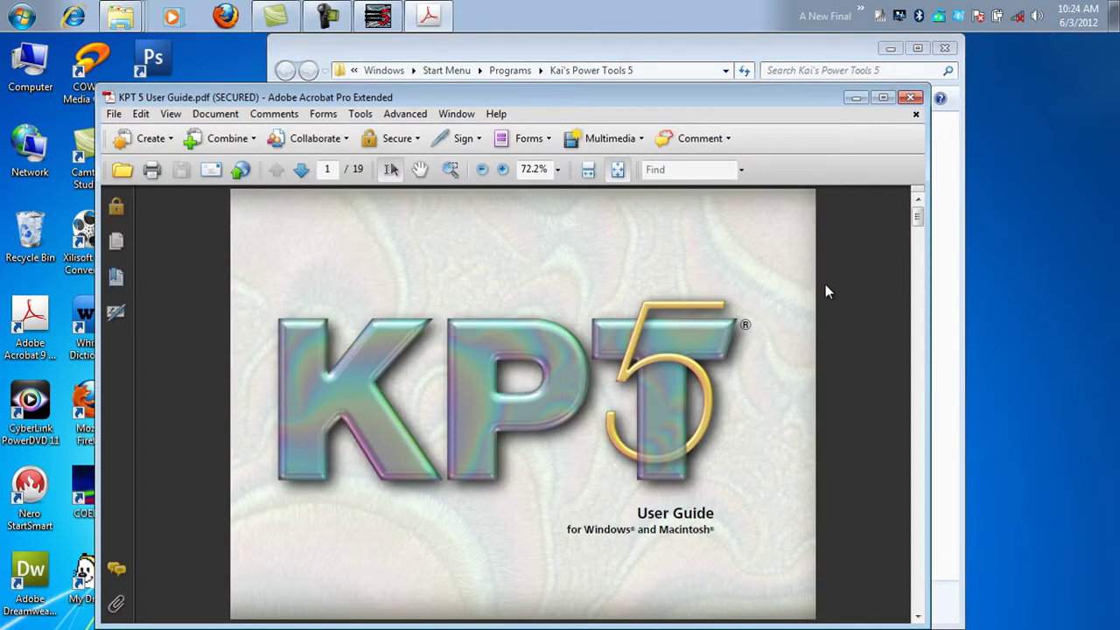
{"action": "scroll", "coordinate": [823, 375], "scroll_direction": "down", "scroll_amount": 5}
{"action": "scroll", "coordinate": [822, 374], "scroll_direction": "down", "scroll_amount": 5}
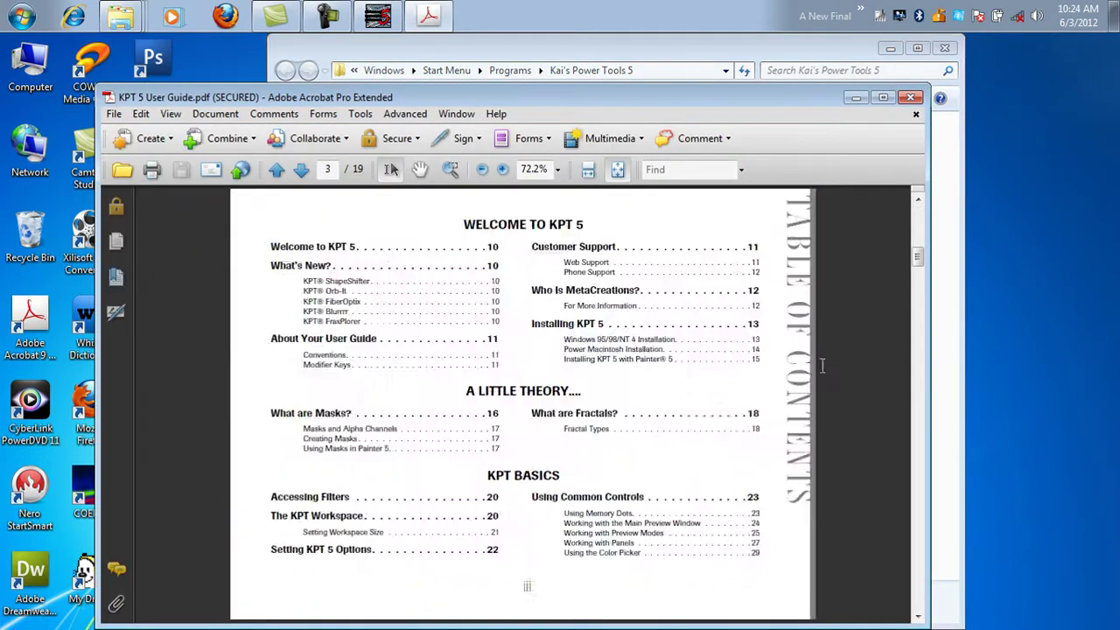
{"action": "scroll", "coordinate": [823, 367], "scroll_direction": "down", "scroll_amount": 4}
{"action": "scroll", "coordinate": [823, 366], "scroll_direction": "down", "scroll_amount": 5}
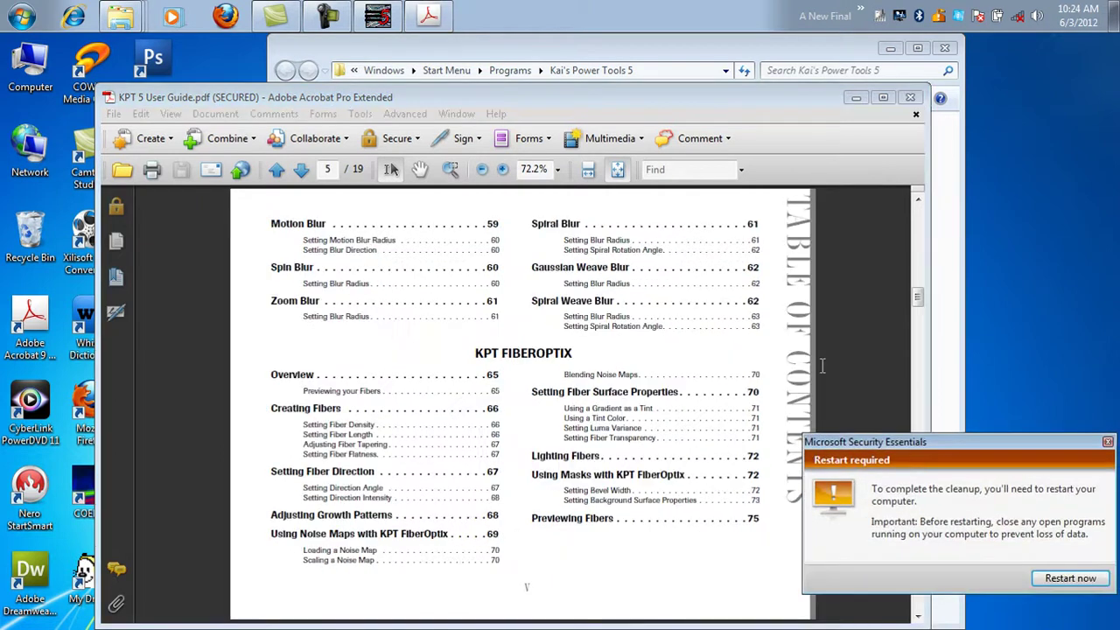
Step: Decline the Security Essentials restart and scroll the guide on to its final pages
{"action": "left_click", "coordinate": [1069, 578]}
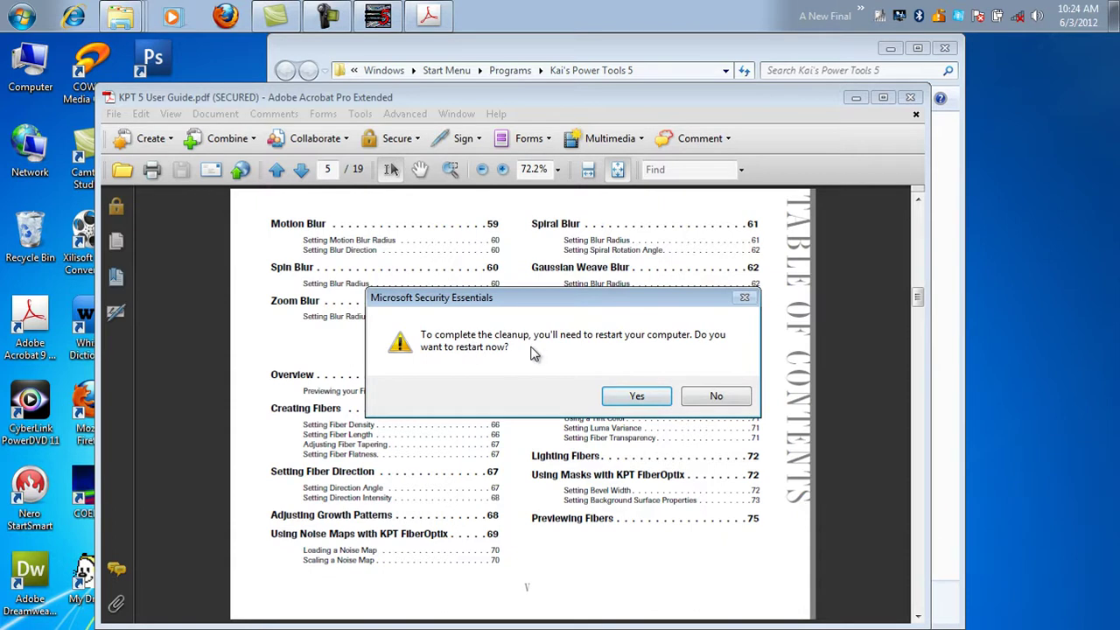
{"action": "left_click", "coordinate": [714, 396]}
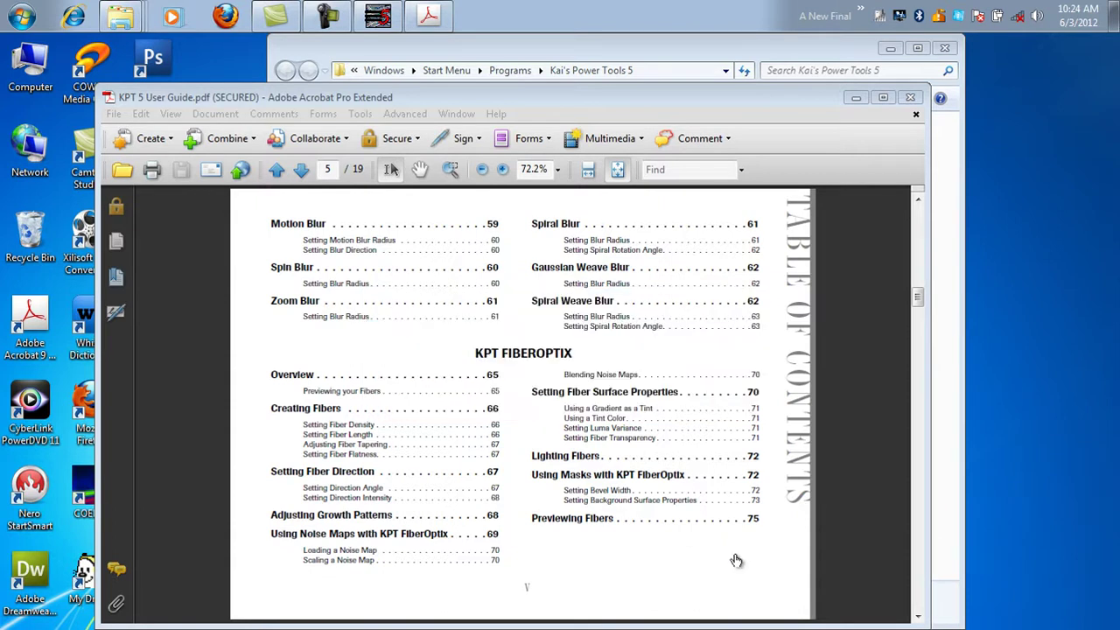
{"action": "left_click", "coordinate": [659, 532]}
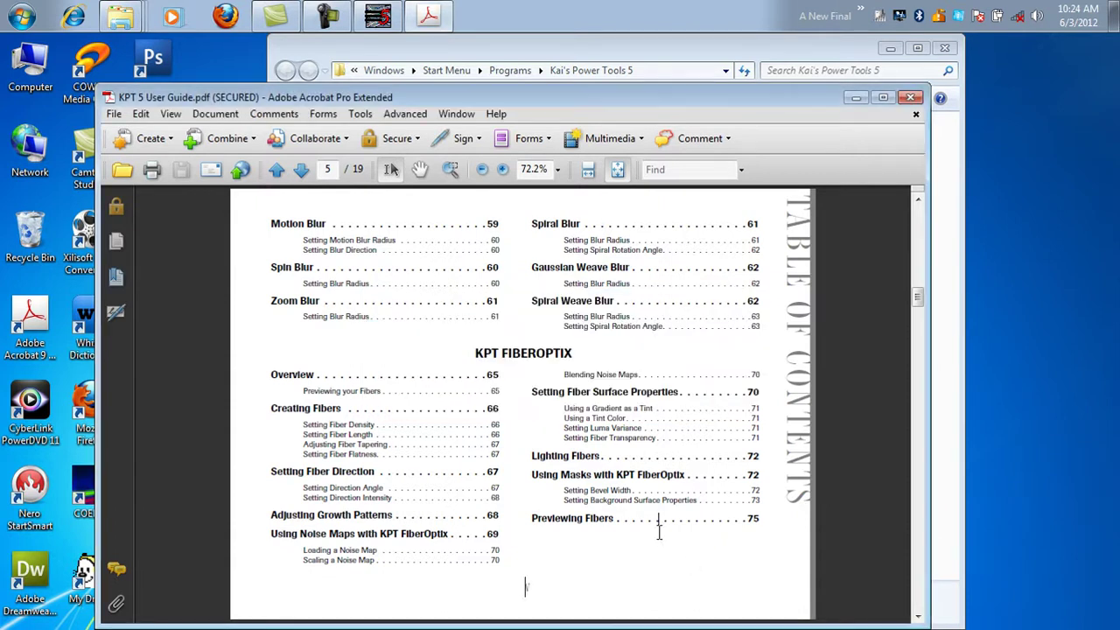
{"action": "scroll", "coordinate": [659, 533], "scroll_direction": "down", "scroll_amount": 2}
{"action": "scroll", "coordinate": [660, 538], "scroll_direction": "down", "scroll_amount": 2}
{"action": "scroll", "coordinate": [660, 537], "scroll_direction": "down", "scroll_amount": 2}
{"action": "scroll", "coordinate": [661, 539], "scroll_direction": "down", "scroll_amount": 2}
{"action": "scroll", "coordinate": [663, 541], "scroll_direction": "down", "scroll_amount": 1}
{"action": "scroll", "coordinate": [662, 541], "scroll_direction": "down", "scroll_amount": 2}
{"action": "scroll", "coordinate": [662, 540], "scroll_direction": "down", "scroll_amount": 1}
{"action": "scroll", "coordinate": [663, 541], "scroll_direction": "up", "scroll_amount": 1}
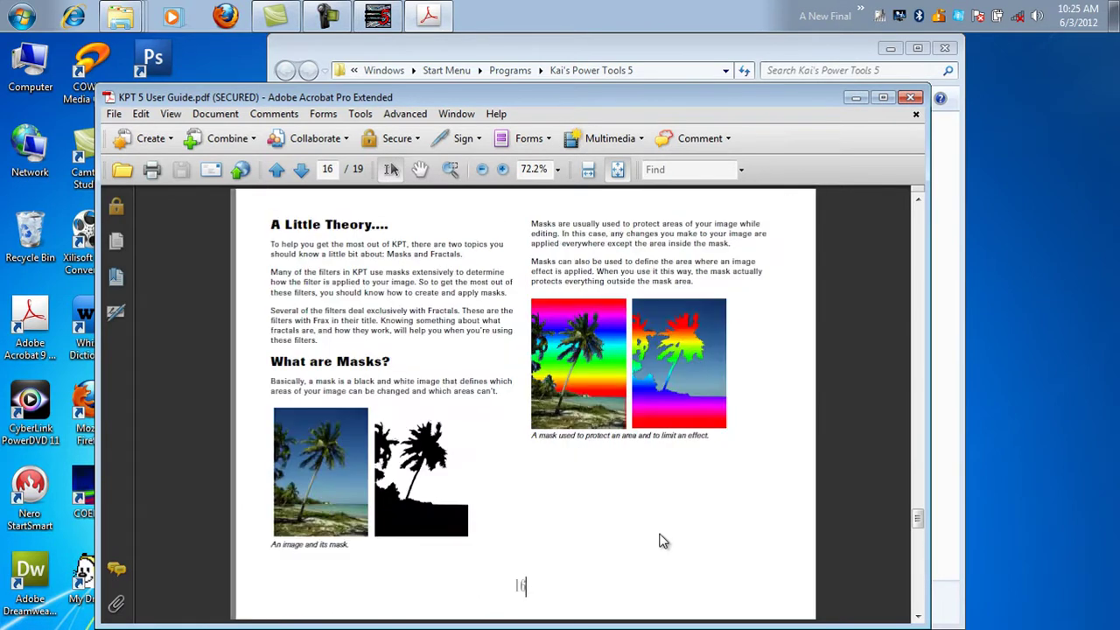
{"action": "scroll", "coordinate": [663, 541], "scroll_direction": "down", "scroll_amount": 1}
{"action": "scroll", "coordinate": [663, 541], "scroll_direction": "down", "scroll_amount": 1}
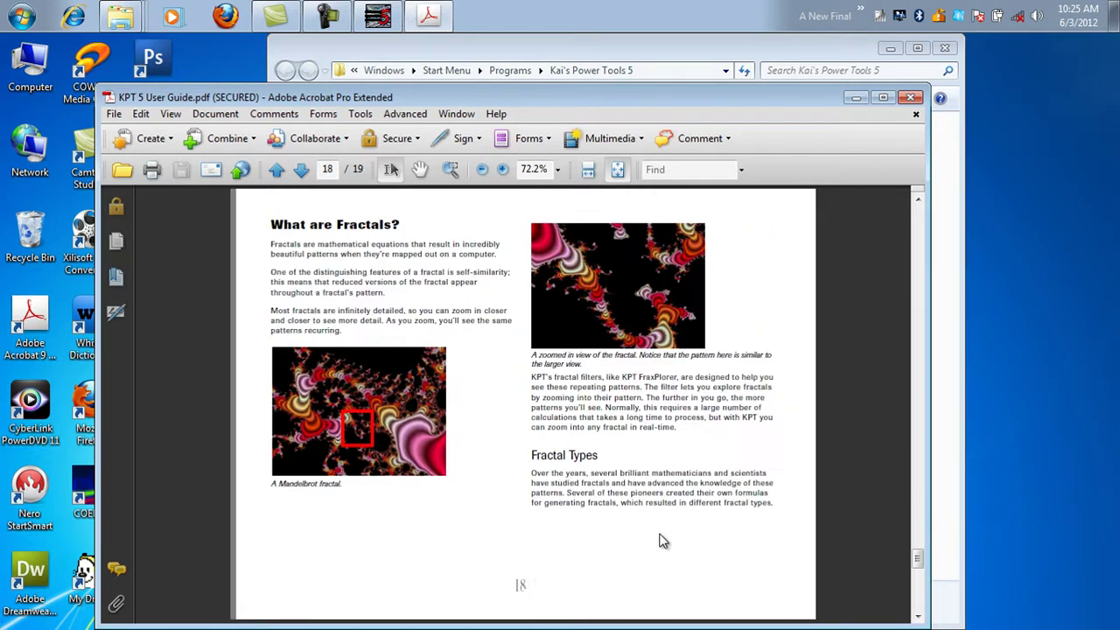
{"action": "scroll", "coordinate": [662, 541], "scroll_direction": "down", "scroll_amount": 1}
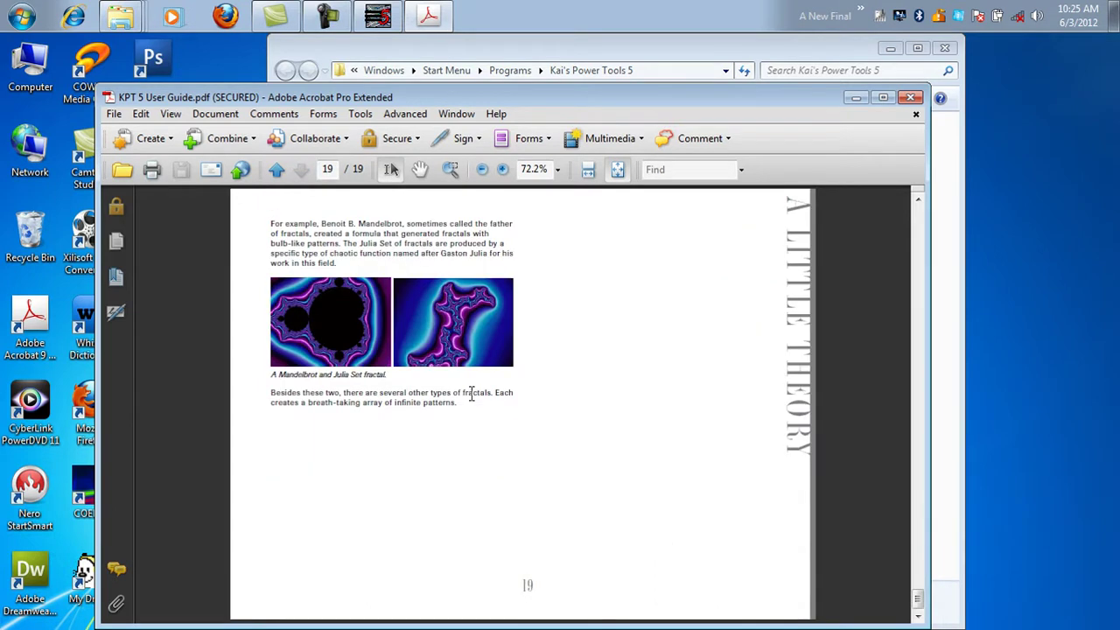
Step: Close the KPT 5 User Guide, choose Never Register, and launch Photoshop CS3 Extended
{"action": "left_click", "coordinate": [911, 98]}
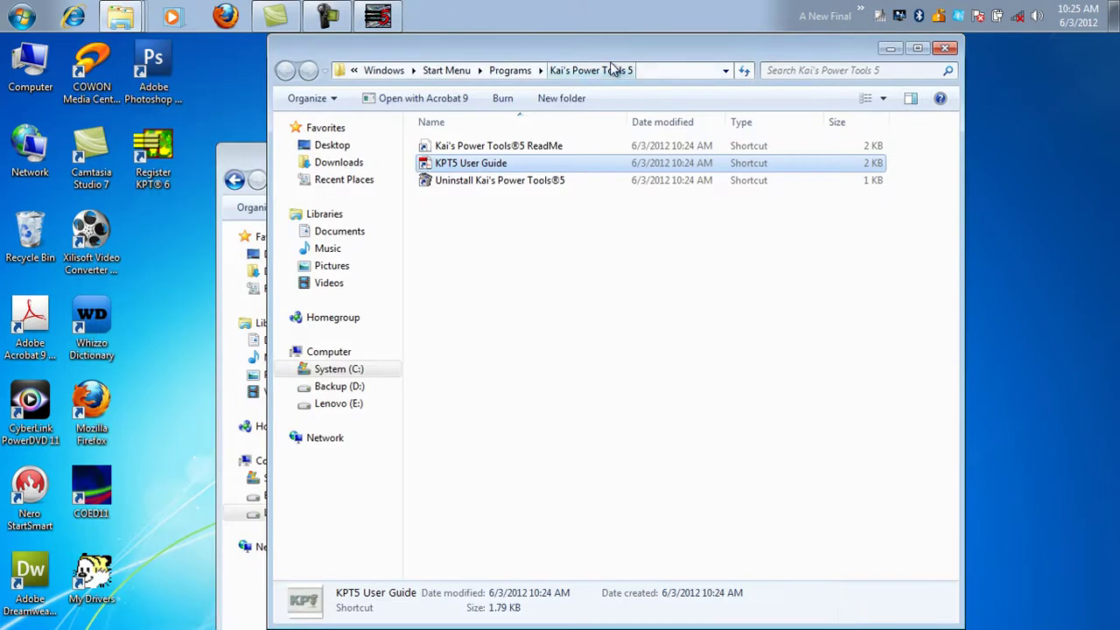
{"action": "left_click_drag", "start_coordinate": [616, 68], "coordinate": [774, 293]}
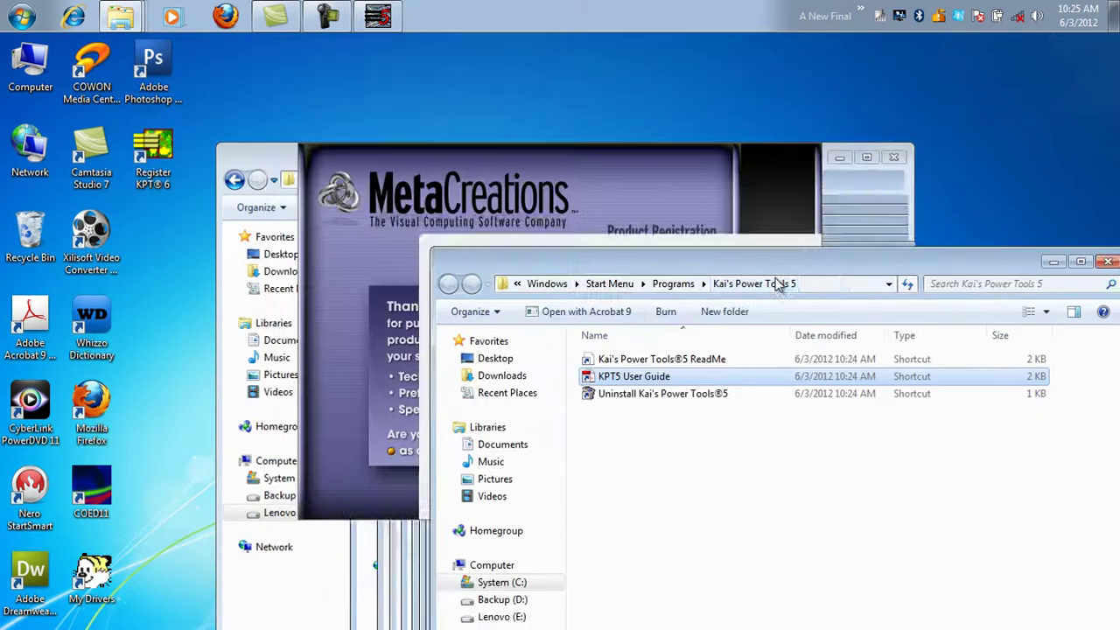
{"action": "left_click", "coordinate": [666, 476]}
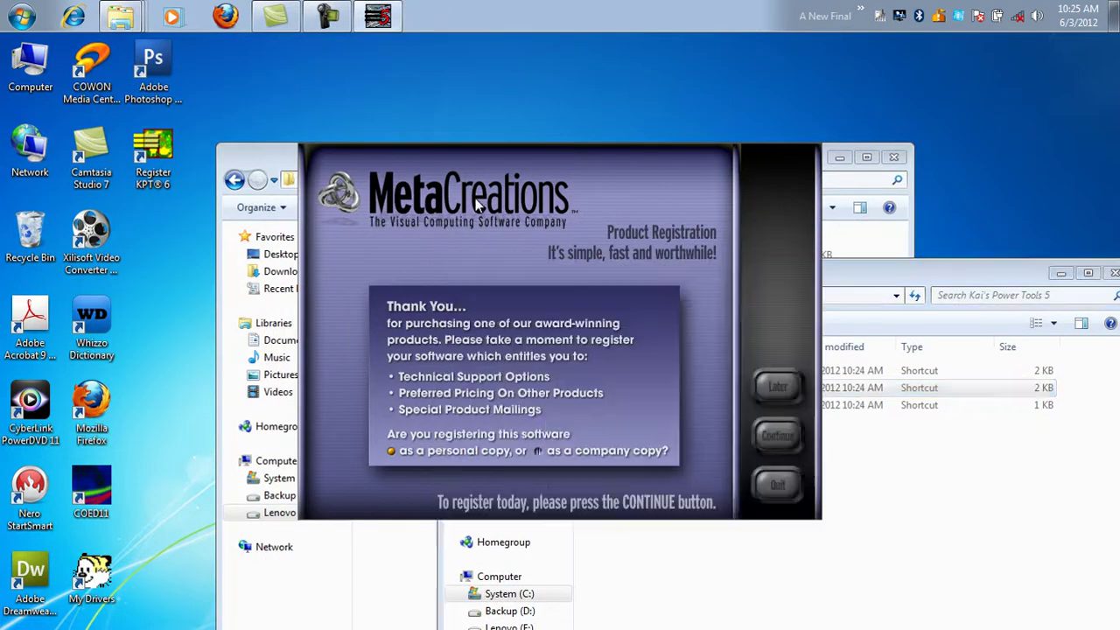
{"action": "left_click", "coordinate": [781, 388]}
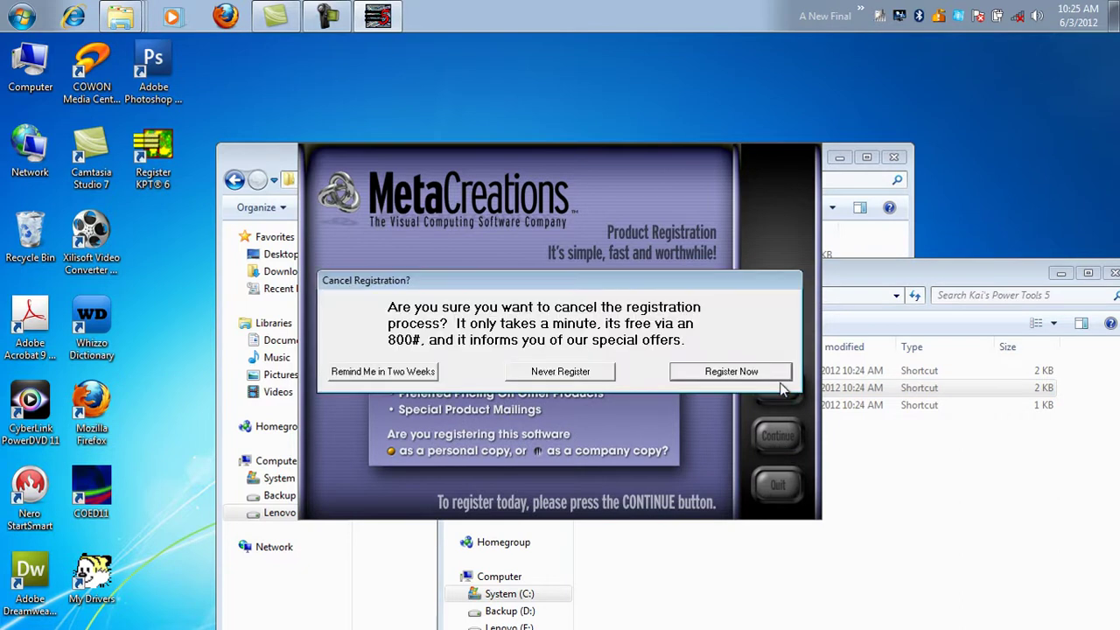
{"action": "left_click", "coordinate": [535, 381]}
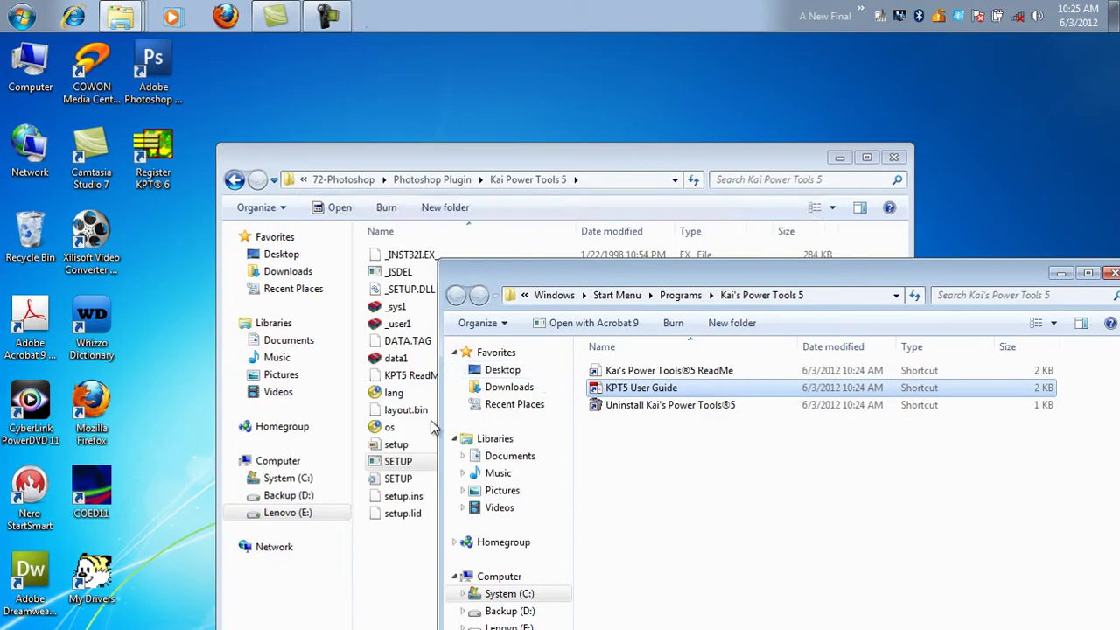
{"action": "left_click", "coordinate": [290, 109]}
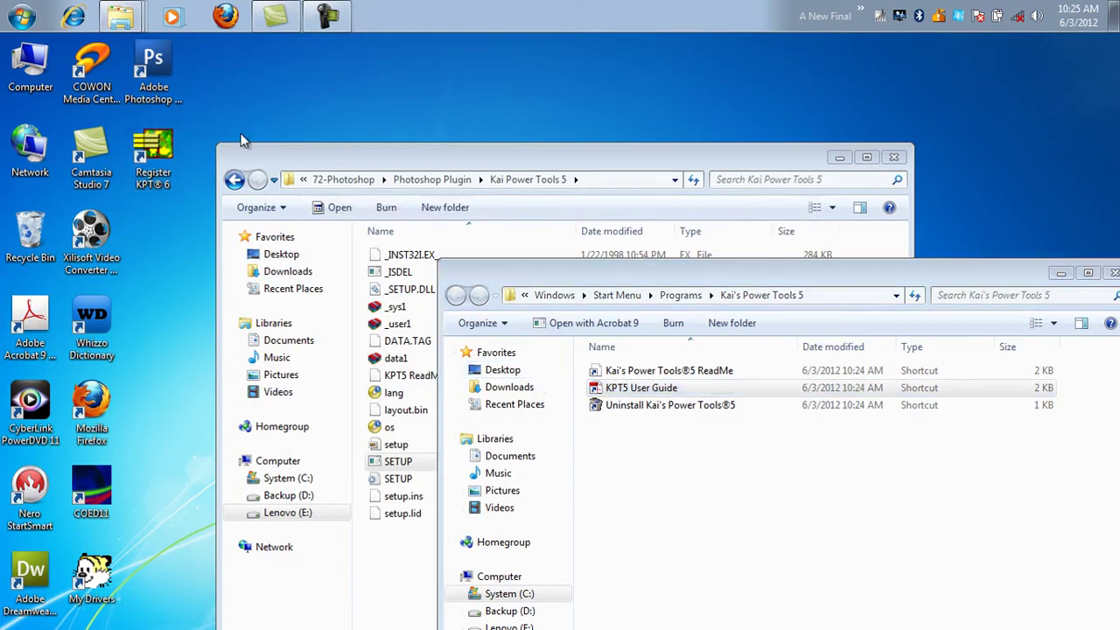
{"action": "double_click", "coordinate": [160, 66]}
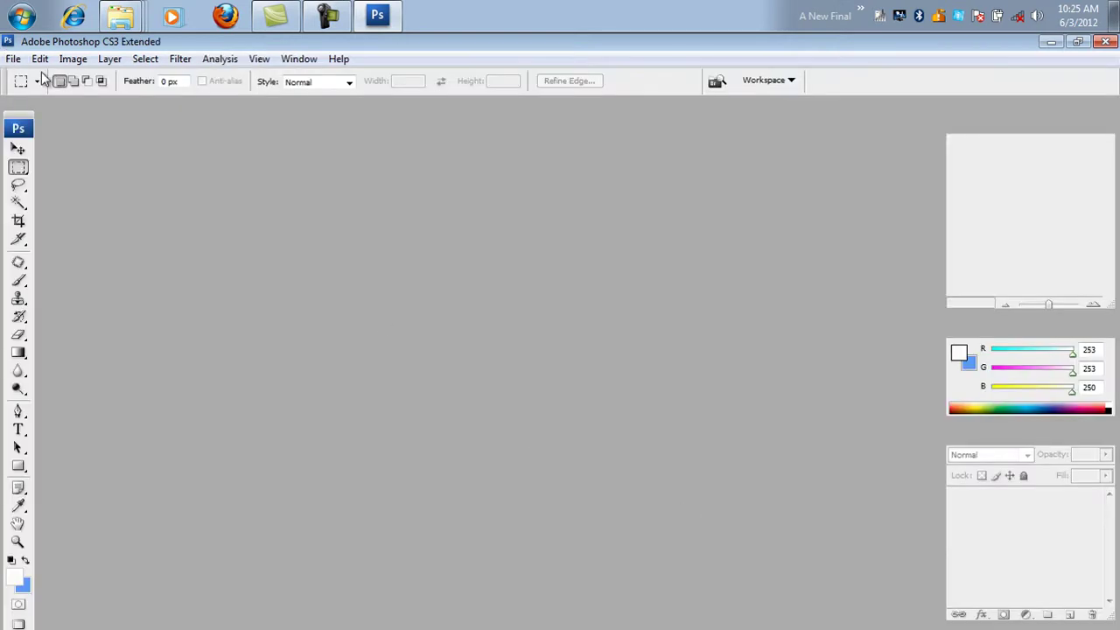
Step: Reopen the recent image 1image (163).jpg and check the Filter menu for the new plug-ins
{"action": "left_click", "coordinate": [14, 60]}
{"action": "mouse_move", "coordinate": [44, 155]}
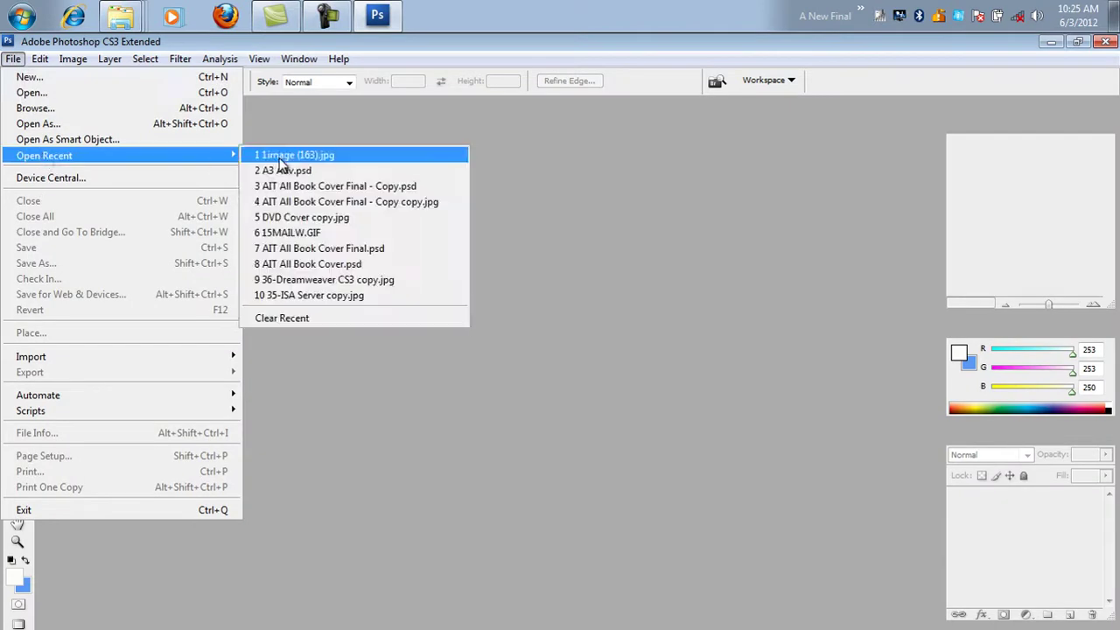
{"action": "left_click", "coordinate": [282, 157]}
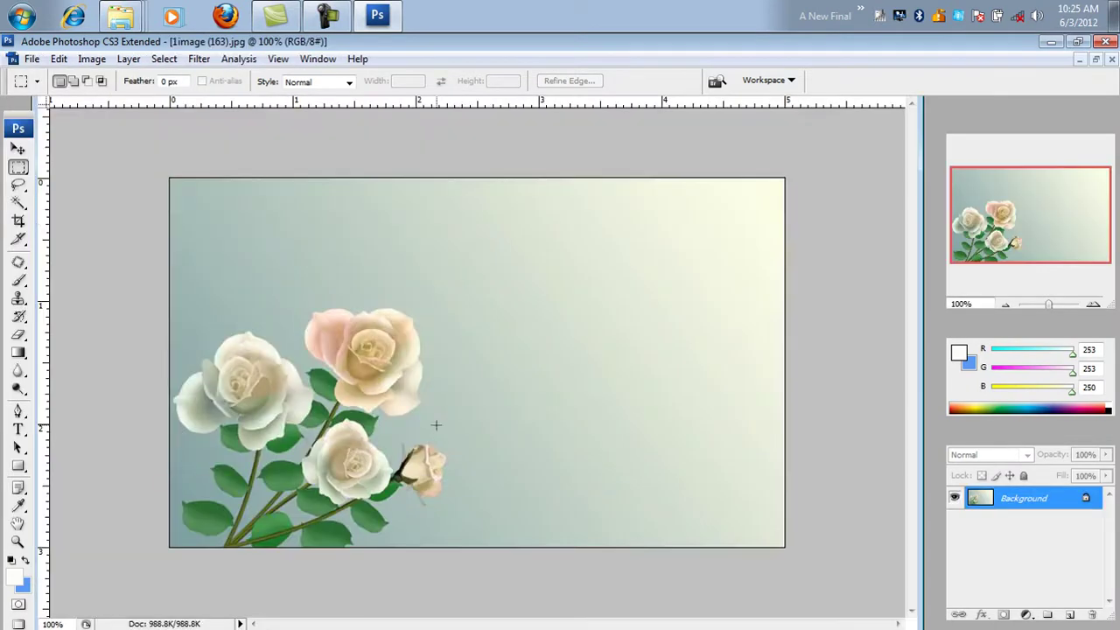
{"action": "left_click", "coordinate": [200, 61]}
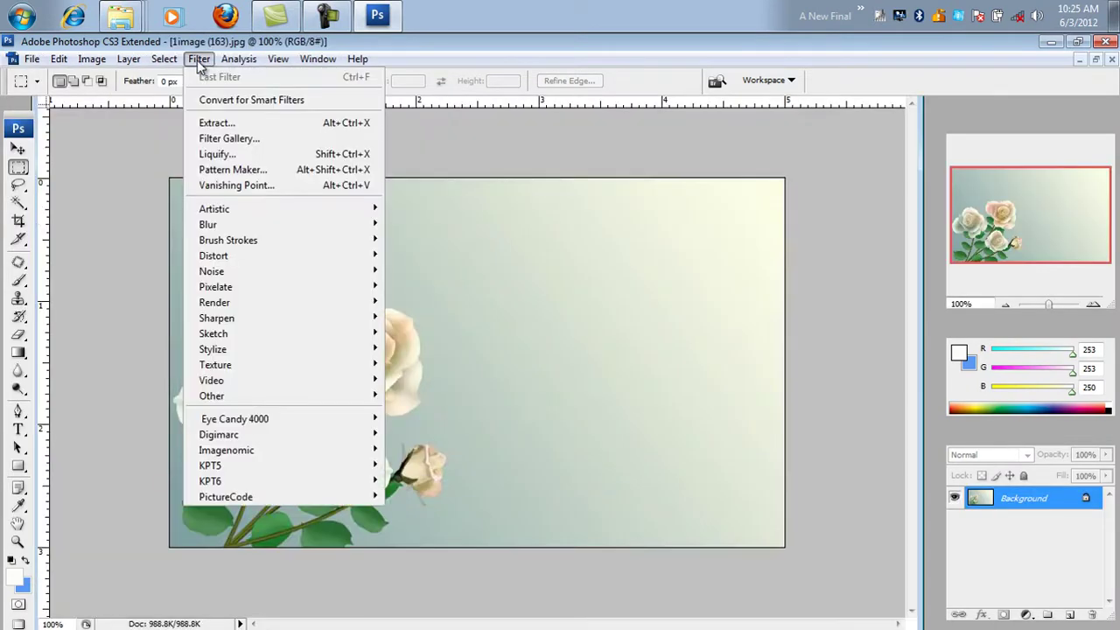
{"action": "mouse_move", "coordinate": [226, 450]}
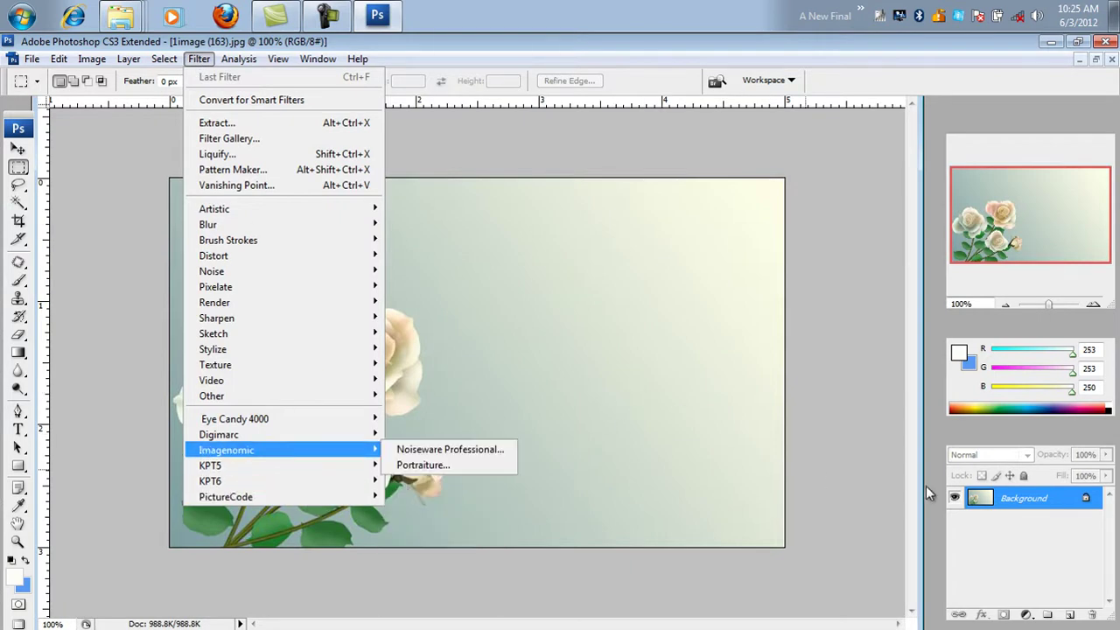
{"action": "left_click", "coordinate": [705, 448]}
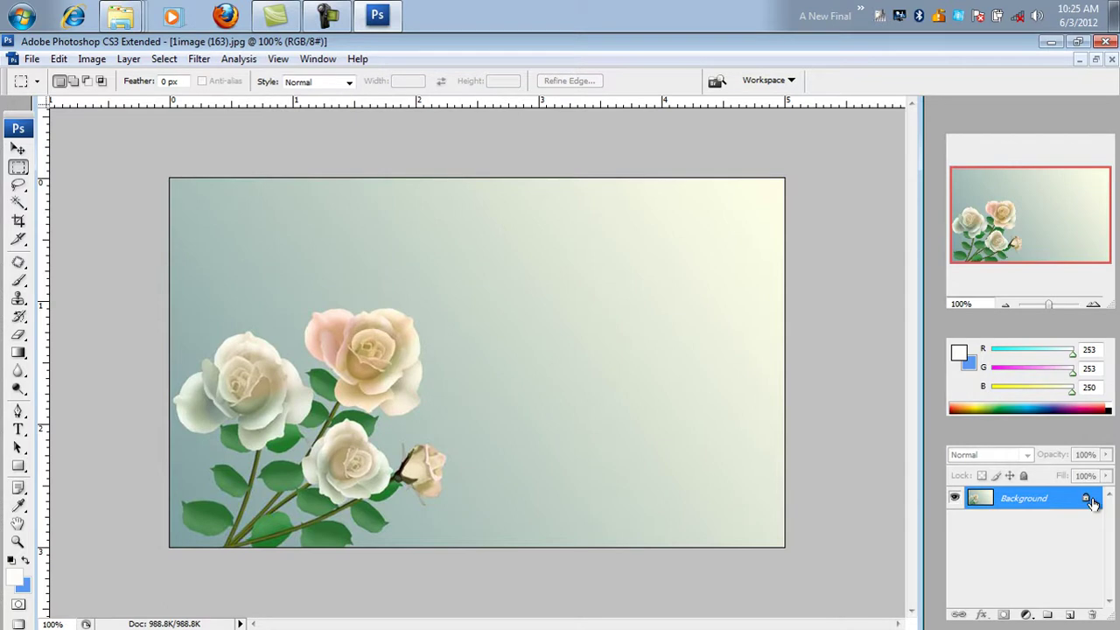
Step: Convert the Background layer into Layer 0 and bring up the KPT5 filter list
{"action": "double_click", "coordinate": [1089, 500]}
{"action": "left_click", "coordinate": [676, 199]}
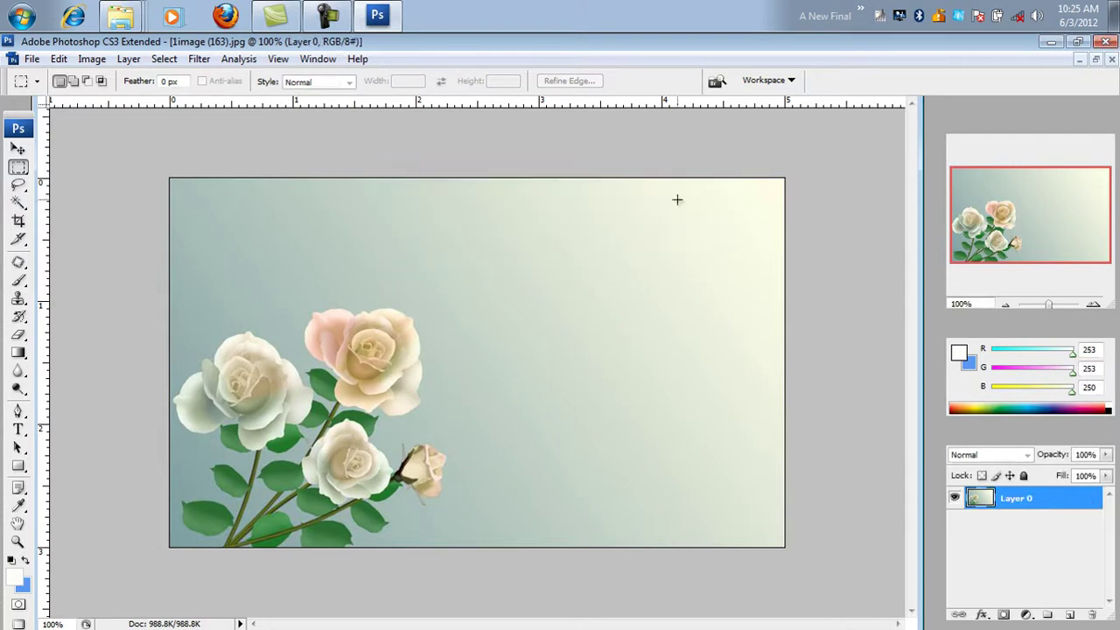
{"action": "left_click", "coordinate": [164, 61]}
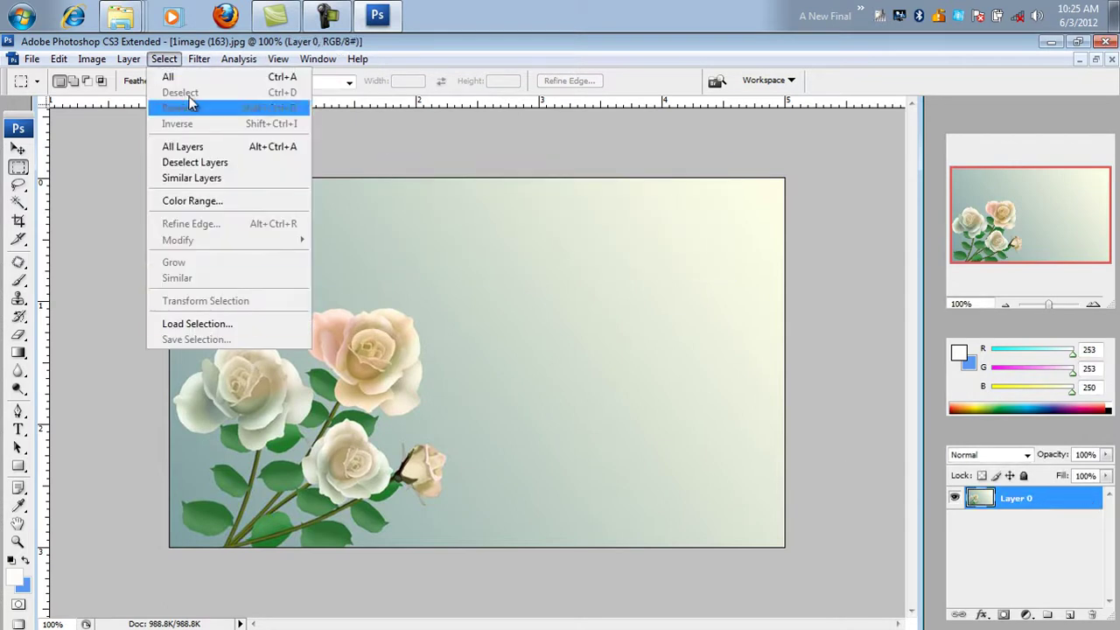
{"action": "mouse_move", "coordinate": [210, 466]}
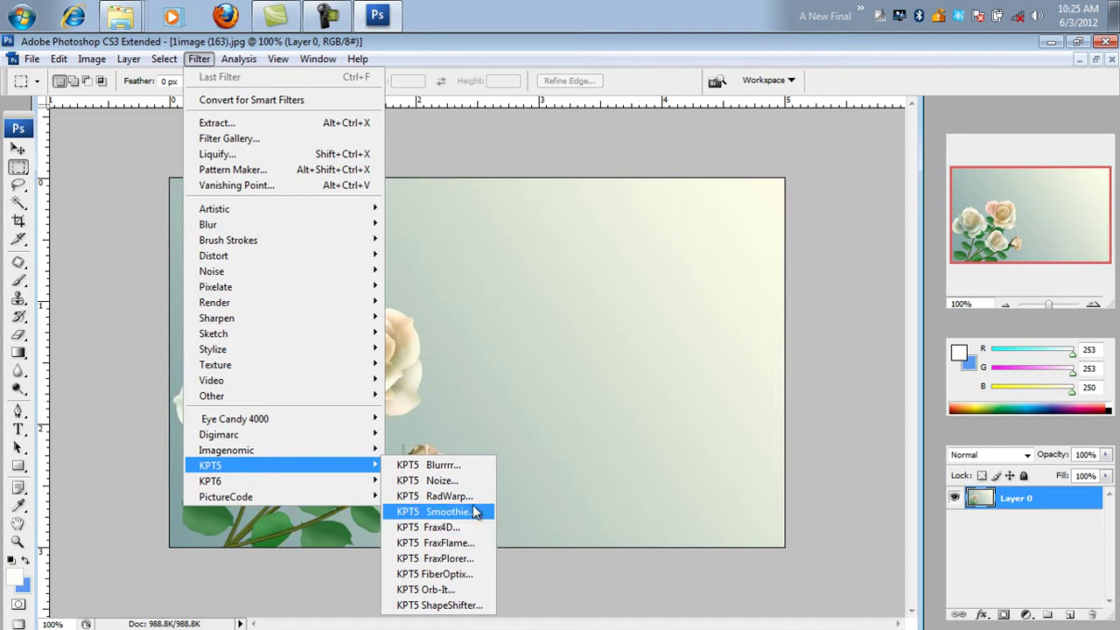
Step: Launch KPT5 Blurrr and try a Spiral Blur, pushing the radius up to 199.5 pixels
{"action": "left_click", "coordinate": [461, 466]}
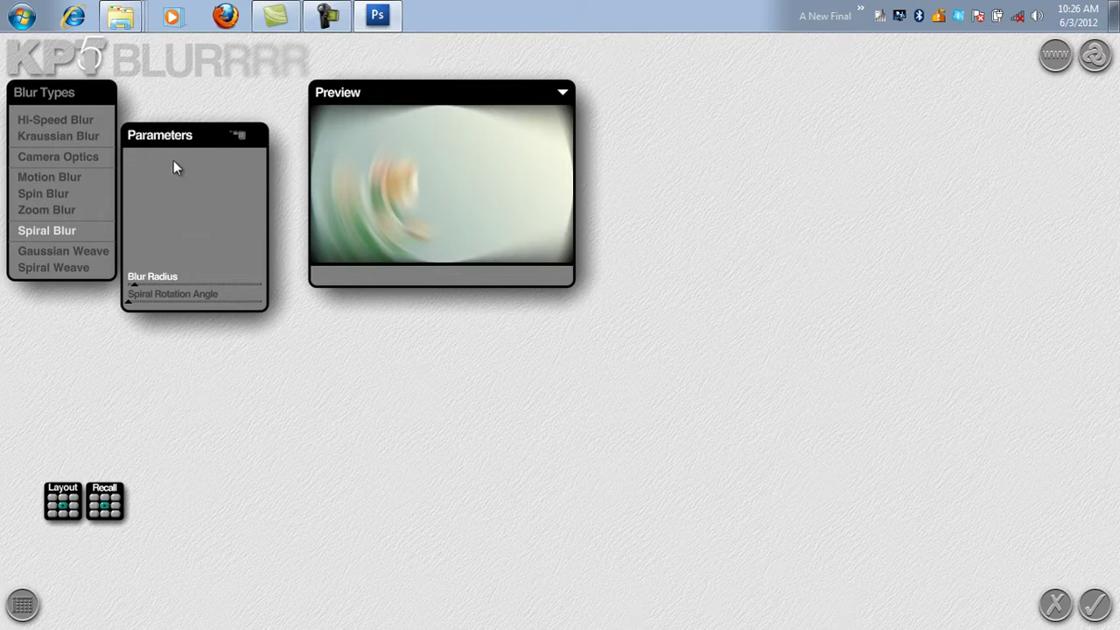
{"action": "left_click", "coordinate": [244, 140]}
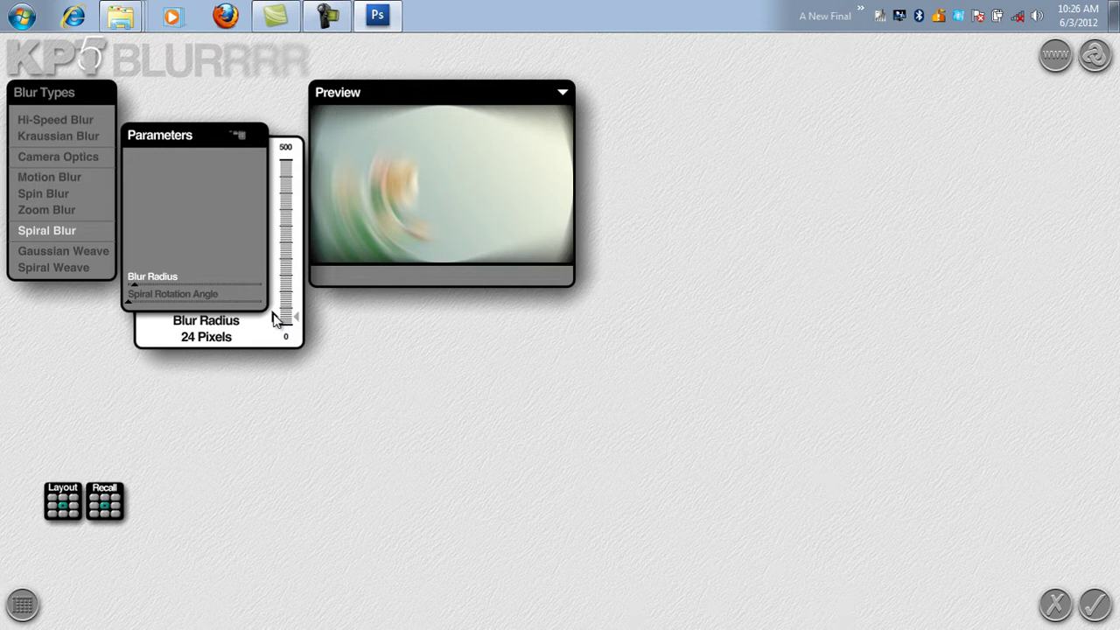
{"action": "left_click_drag", "start_coordinate": [273, 319], "coordinate": [275, 322]}
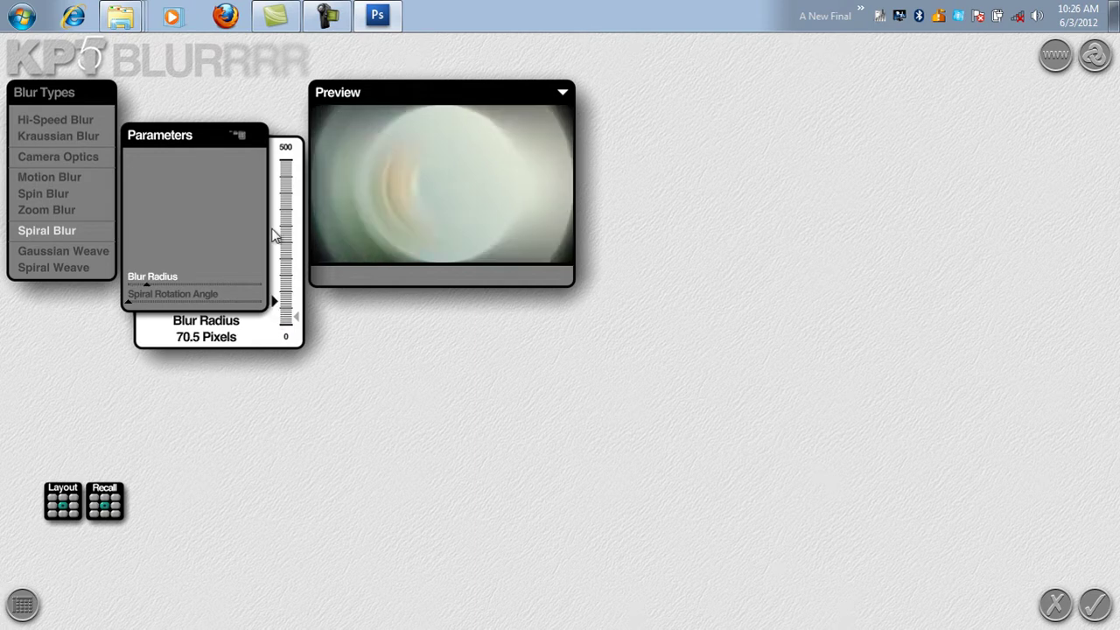
{"action": "left_click_drag", "start_coordinate": [276, 314], "coordinate": [274, 259]}
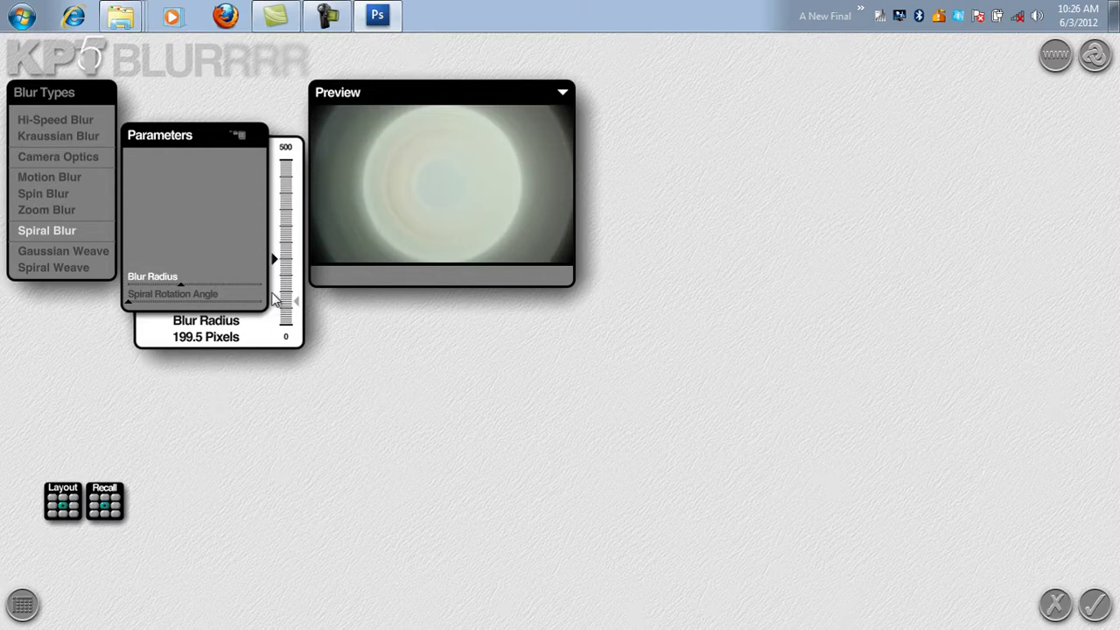
Step: Switch to Motion Blur at about 42 pixels and apply it to the rose
{"action": "left_click", "coordinate": [52, 182]}
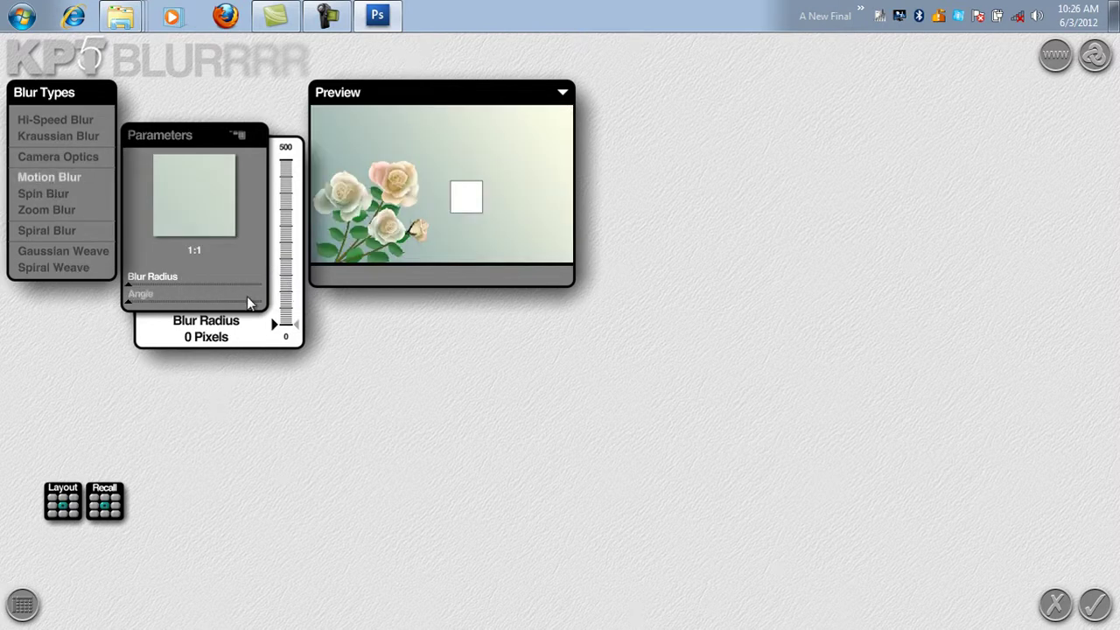
{"action": "left_click_drag", "start_coordinate": [274, 325], "coordinate": [274, 308]}
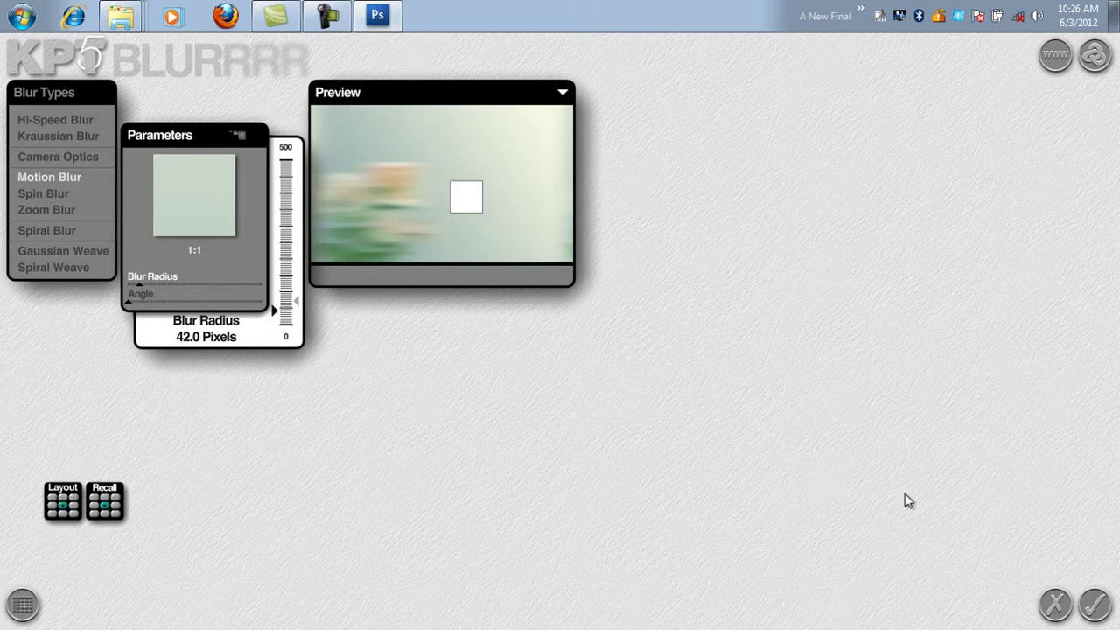
{"action": "left_click", "coordinate": [1097, 614]}
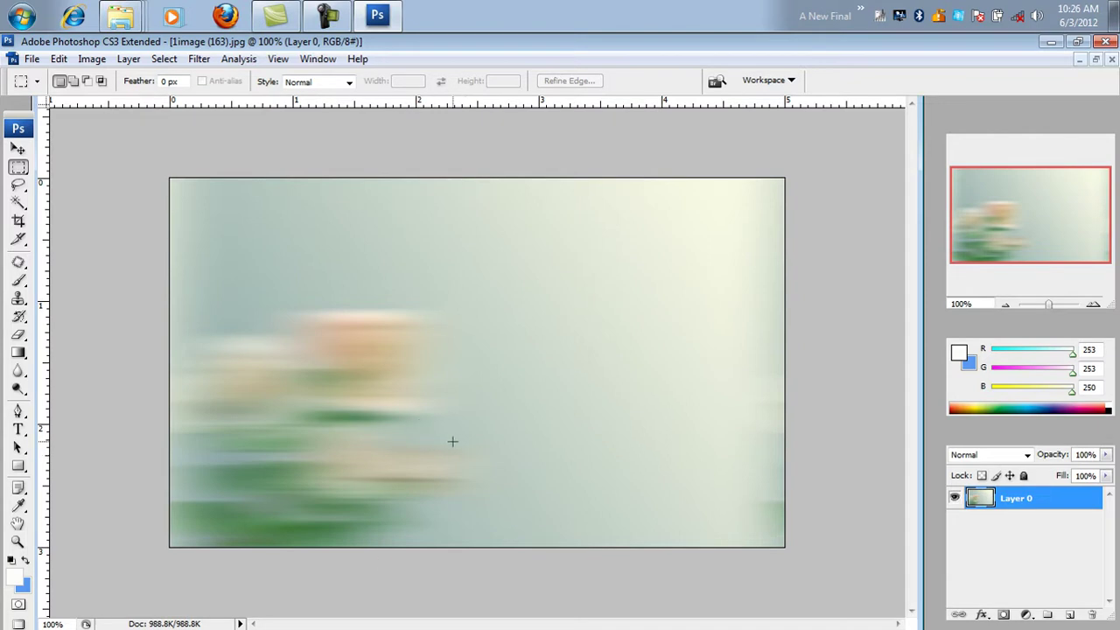
Step: Browse the Eye Candy 4000 filters, then close the blurred rose document
{"action": "left_click", "coordinate": [200, 63]}
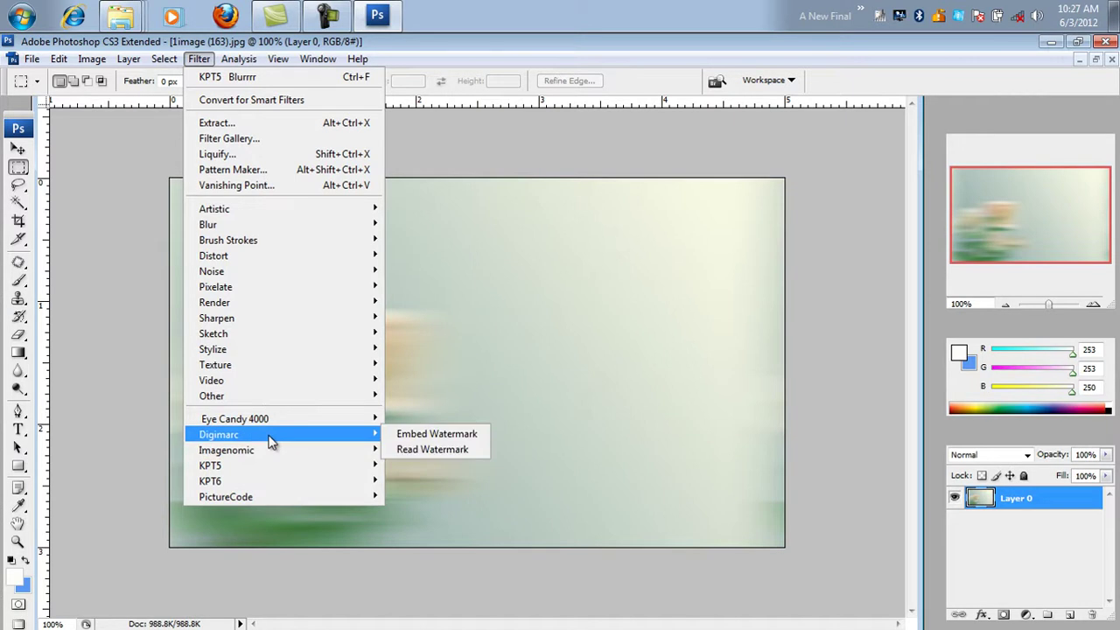
{"action": "mouse_move", "coordinate": [235, 418]}
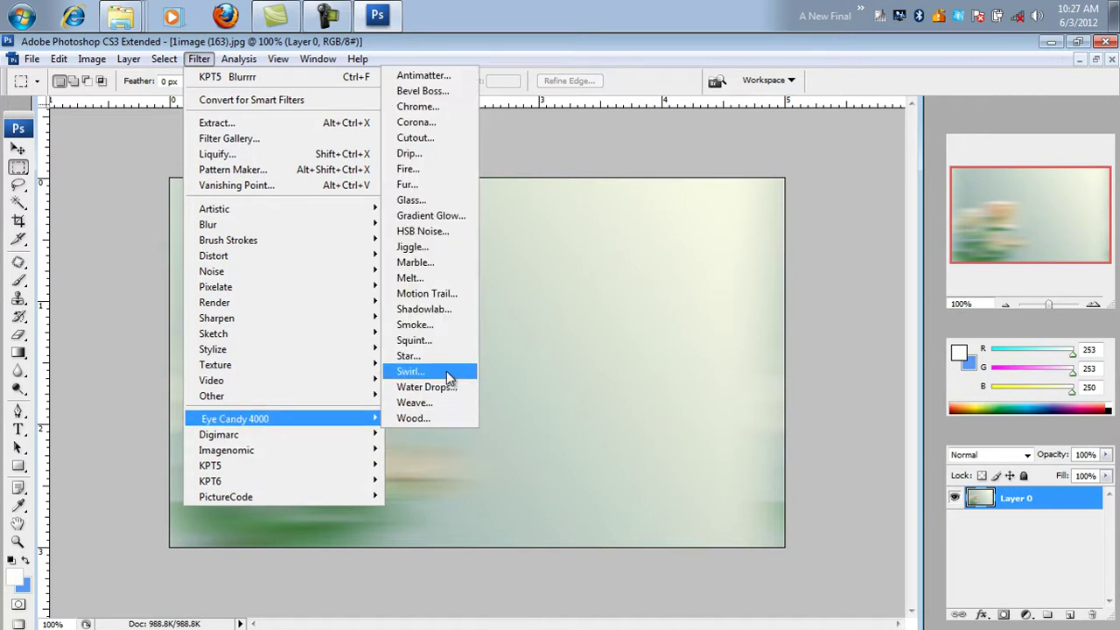
{"action": "left_click", "coordinate": [597, 398]}
{"action": "left_click", "coordinate": [1111, 59]}
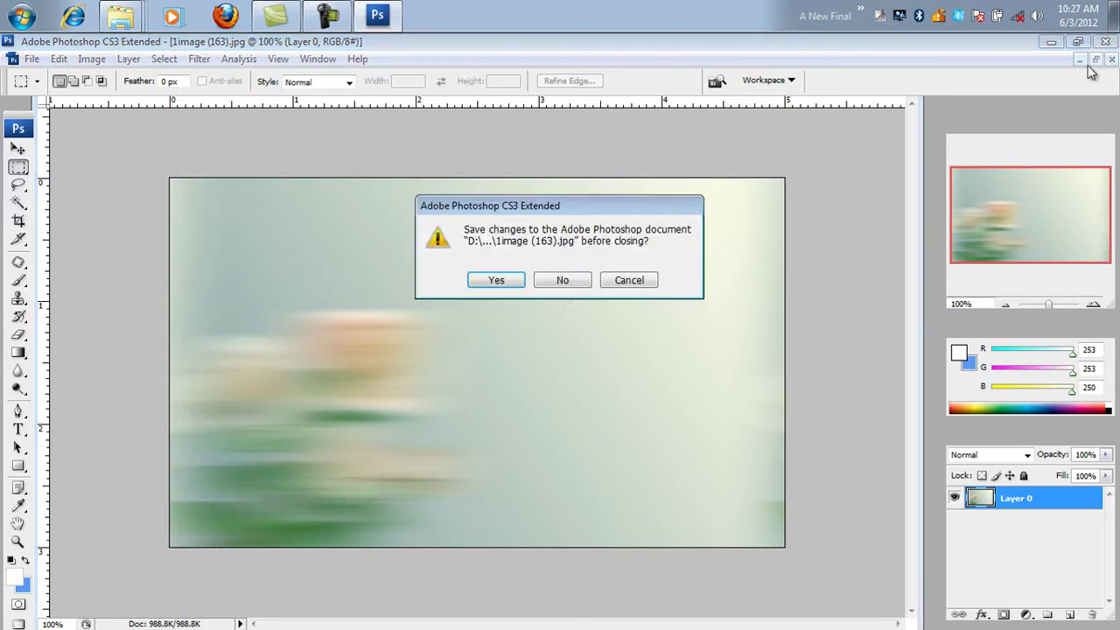
Step: Discard the rose image's changes and close the Kai's Power Tools 5 shortcuts window
{"action": "left_click", "coordinate": [562, 280]}
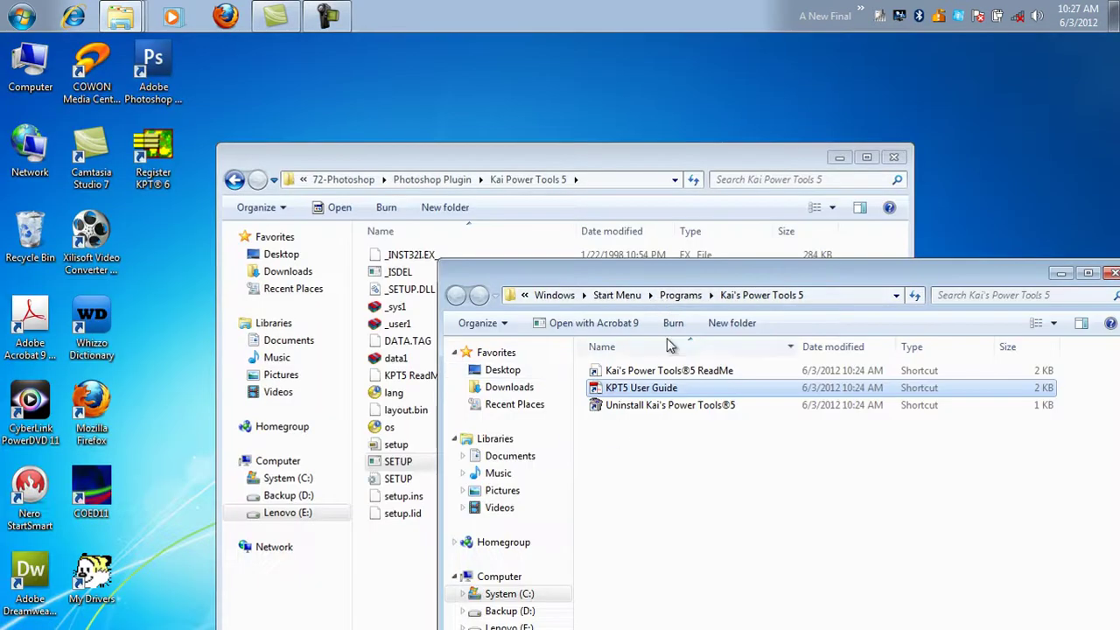
{"action": "left_click_drag", "start_coordinate": [635, 267], "coordinate": [373, 267]}
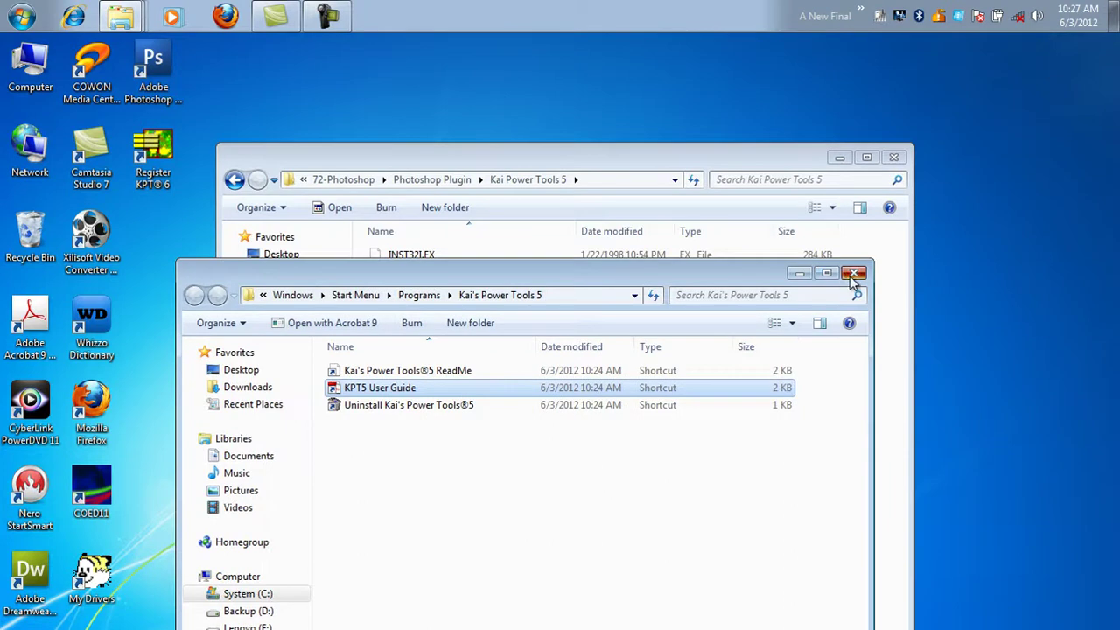
{"action": "left_click", "coordinate": [854, 274]}
Step: Archive the Kai Power Tools 5 folder in Photoshop Plugin as Kai Power Tools 5.rar
{"action": "left_click", "coordinate": [233, 179]}
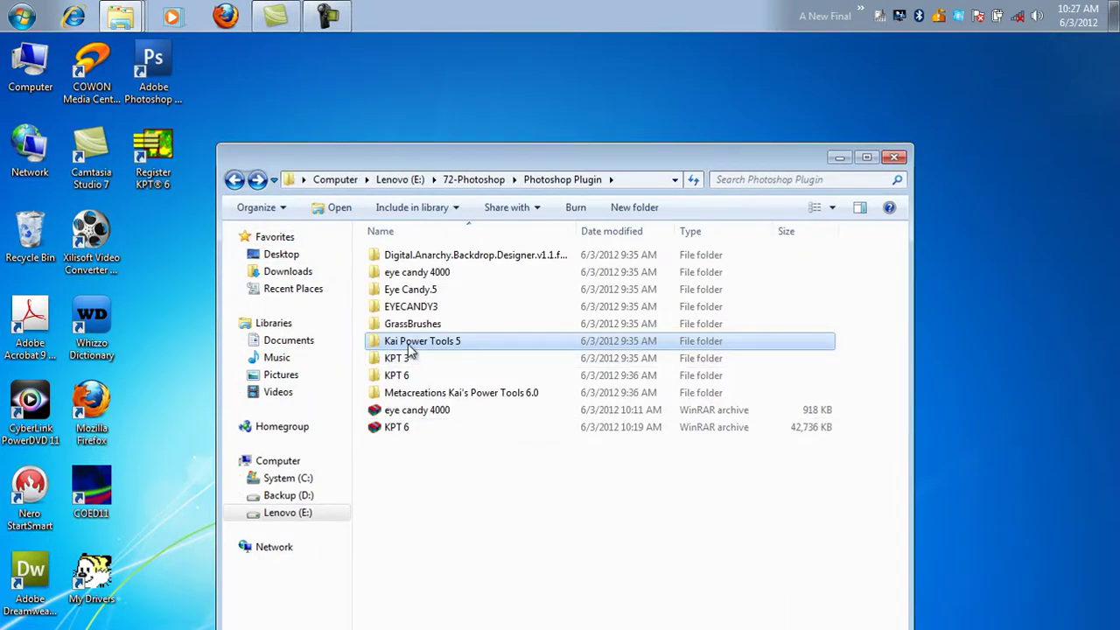
{"action": "right_click", "coordinate": [408, 349]}
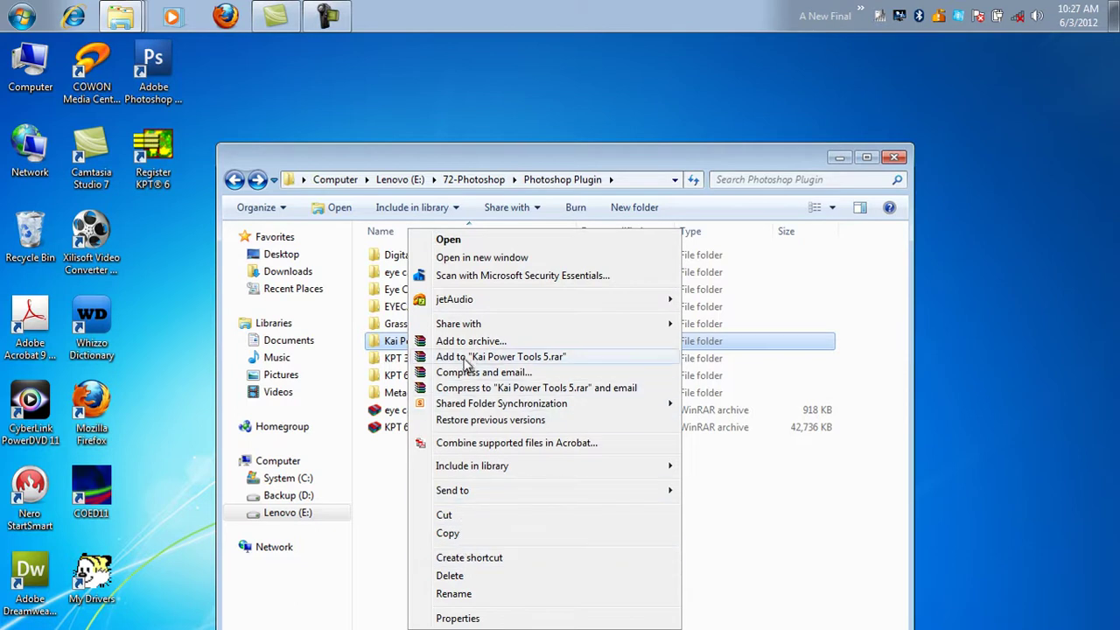
{"action": "left_click", "coordinate": [466, 359]}
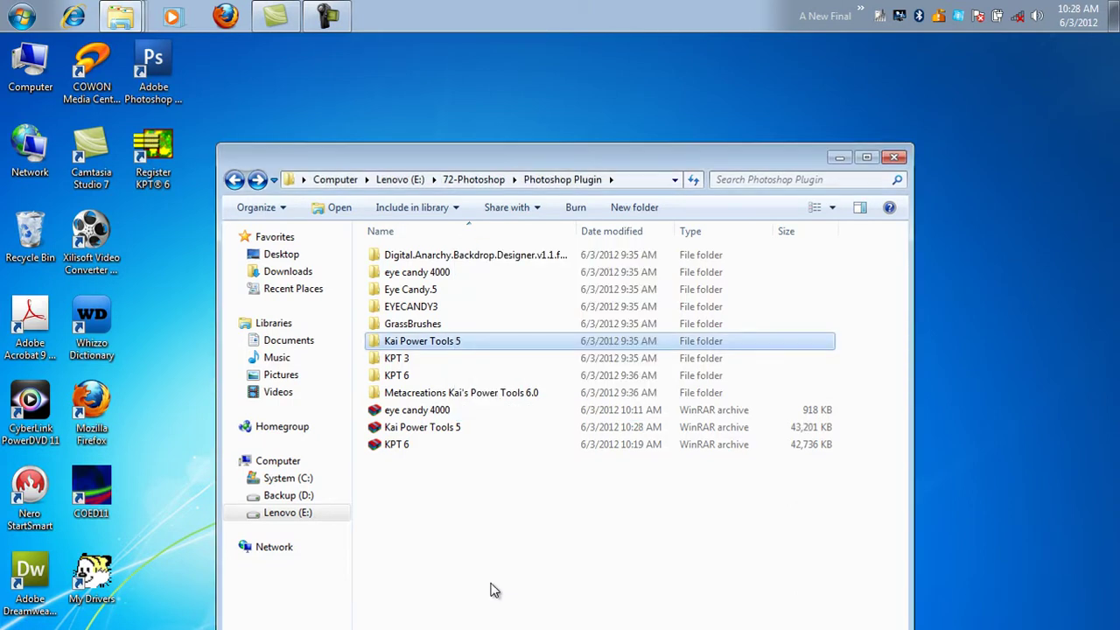
Step: Run SETUP from the KPT 3 folder and get past the Welcome screen to destination selection
{"action": "left_click", "coordinate": [503, 565]}
{"action": "double_click", "coordinate": [419, 360]}
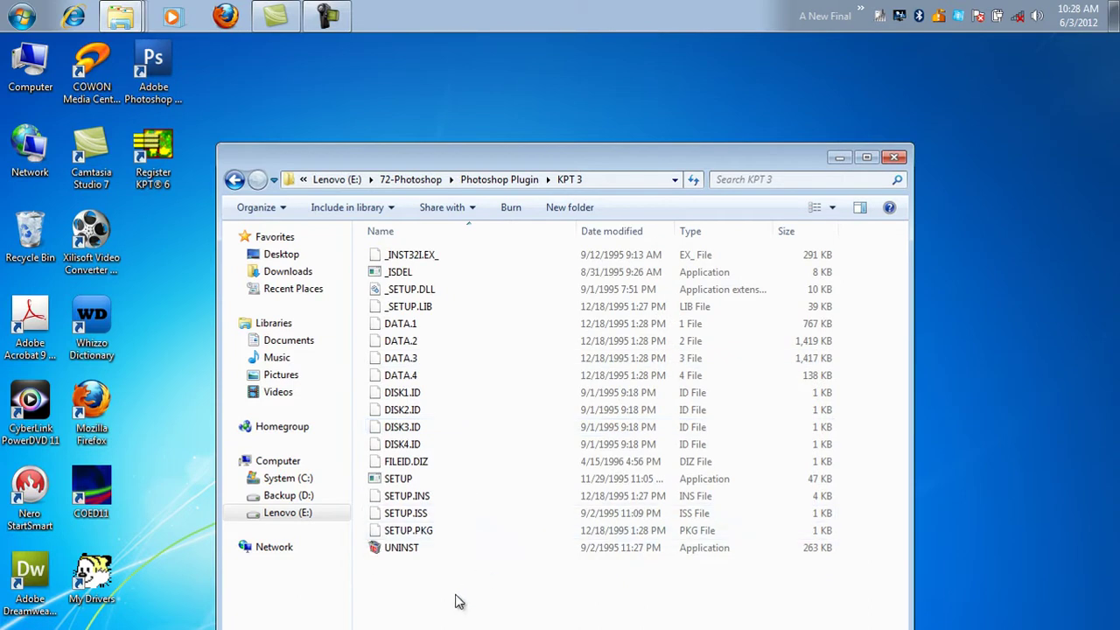
{"action": "left_click", "coordinate": [398, 481]}
{"action": "double_click", "coordinate": [397, 483]}
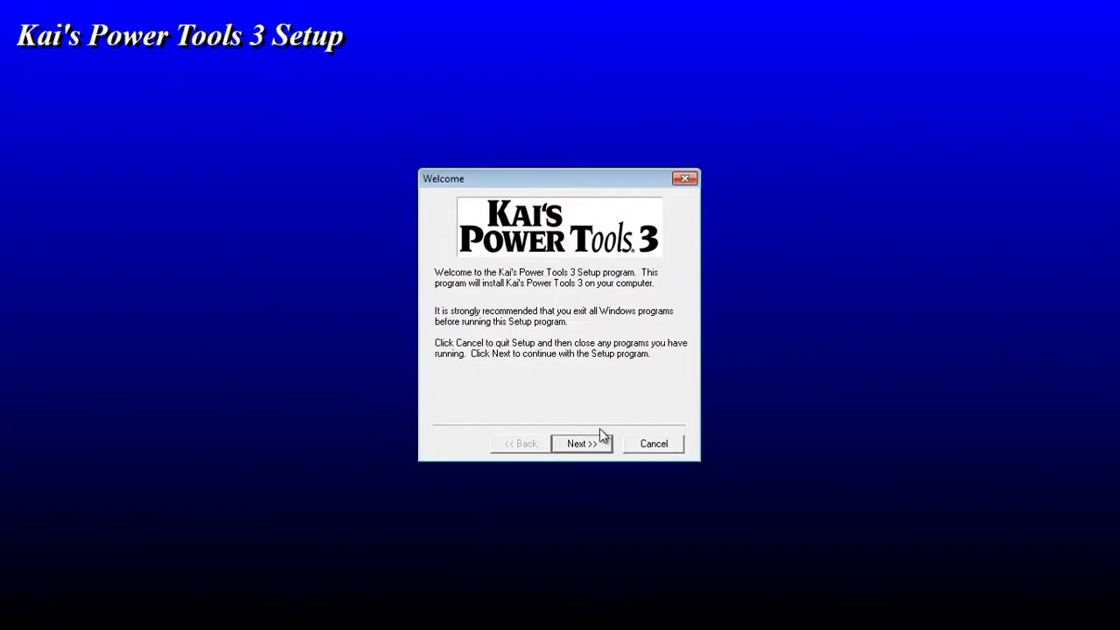
{"action": "left_click", "coordinate": [571, 443]}
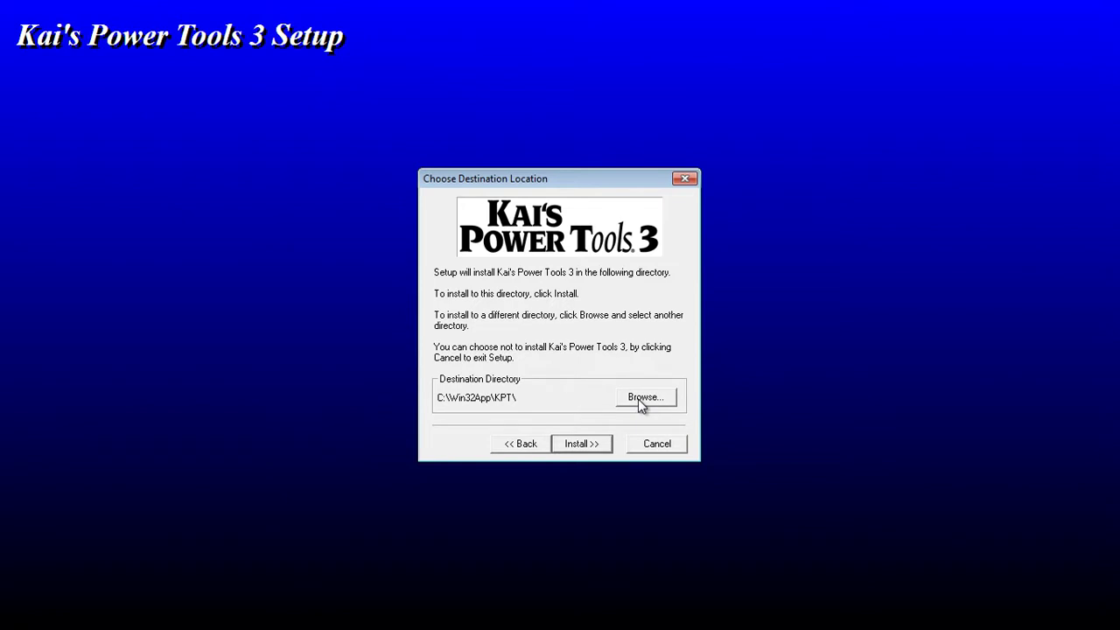
Step: Browse for a new install folder, opening Program Files and then Adobe
{"action": "left_click", "coordinate": [638, 399]}
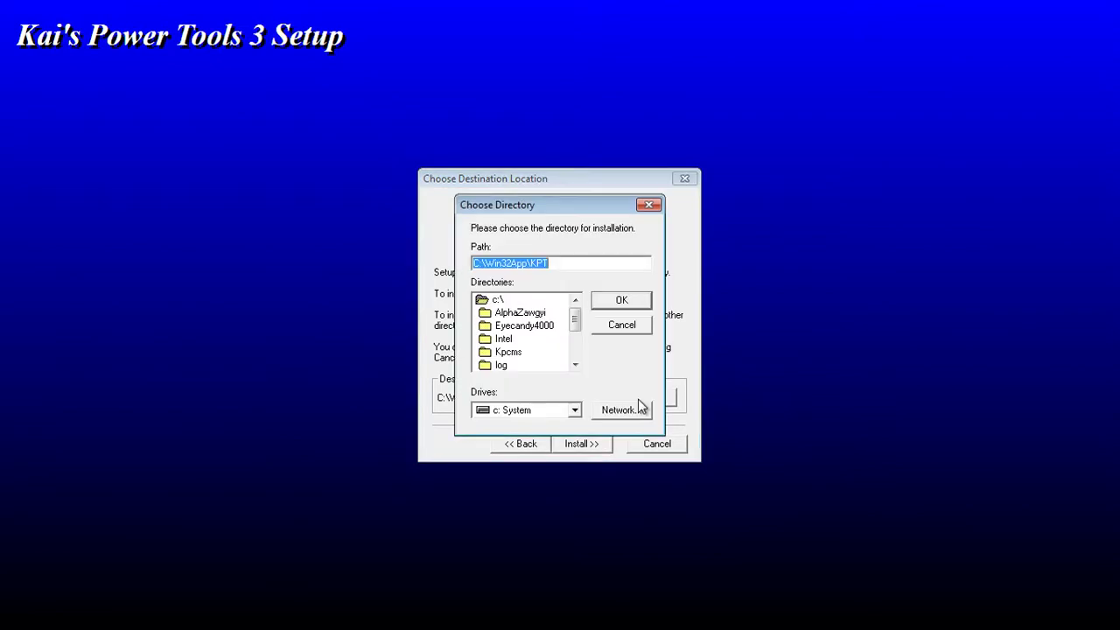
{"action": "left_click", "coordinate": [575, 365]}
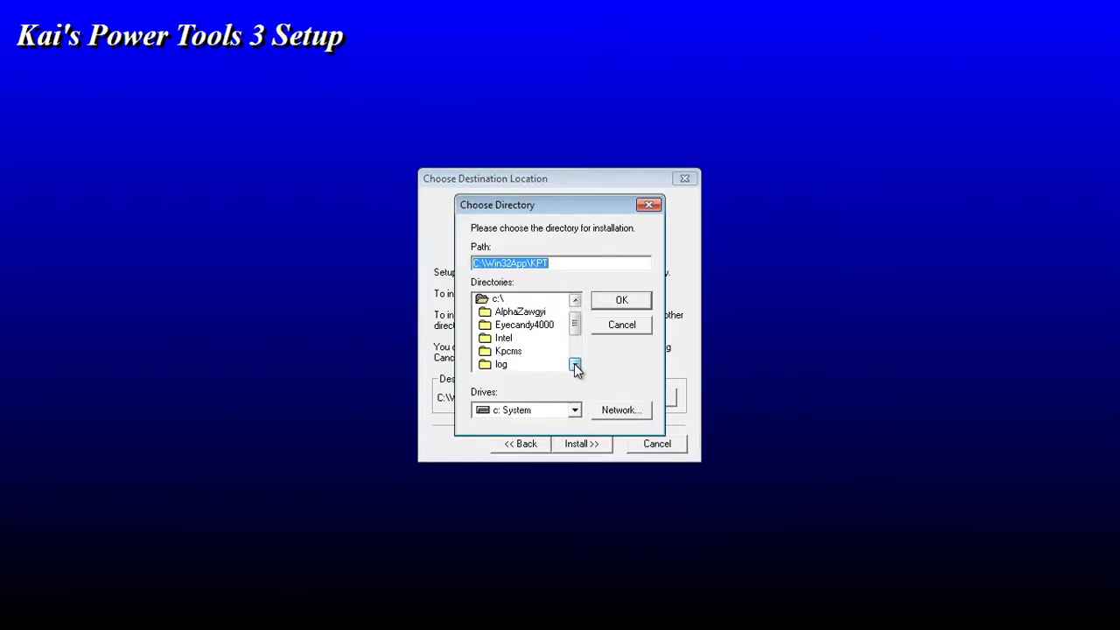
{"action": "left_click", "coordinate": [575, 366]}
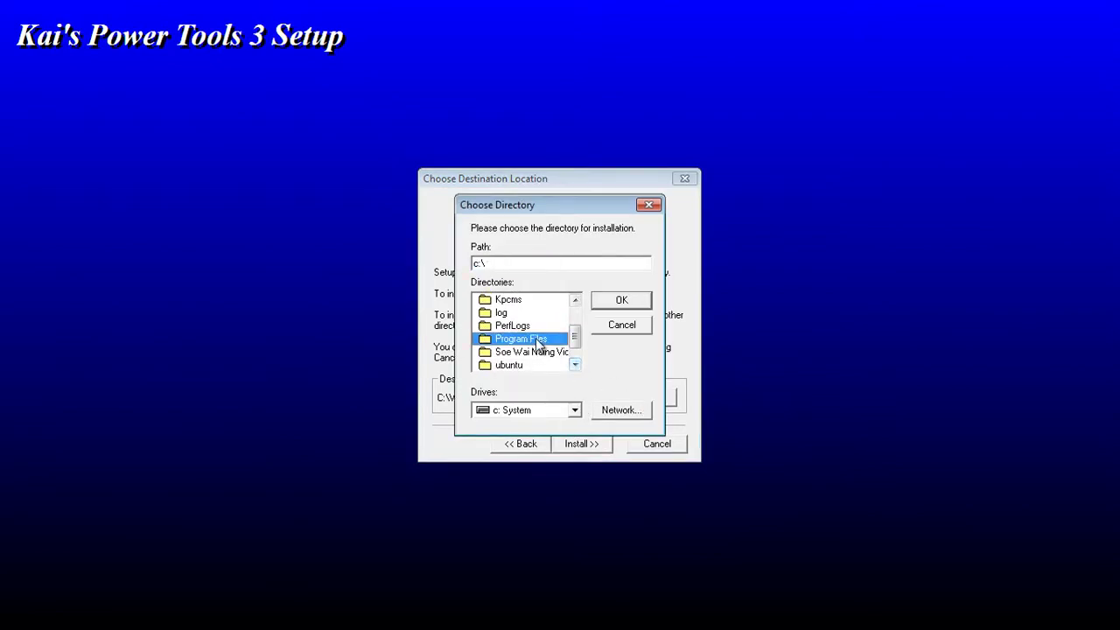
{"action": "double_click", "coordinate": [531, 341]}
{"action": "left_click", "coordinate": [575, 365]}
{"action": "left_click", "coordinate": [576, 366]}
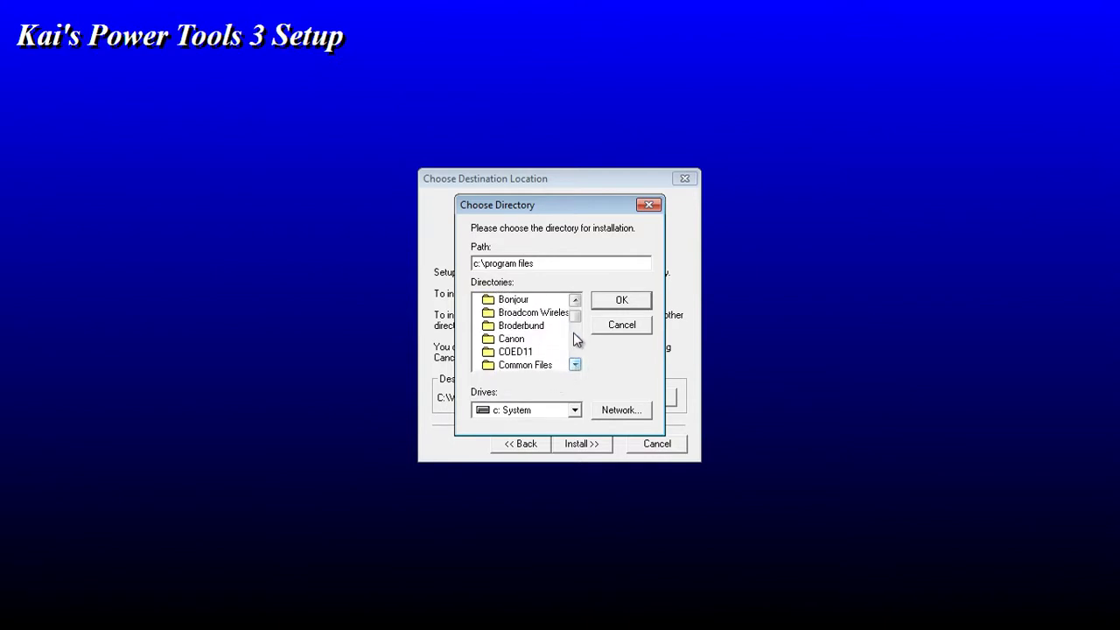
{"action": "left_click_drag", "start_coordinate": [575, 317], "coordinate": [575, 302]}
{"action": "left_click", "coordinate": [517, 326]}
{"action": "double_click", "coordinate": [516, 326]}
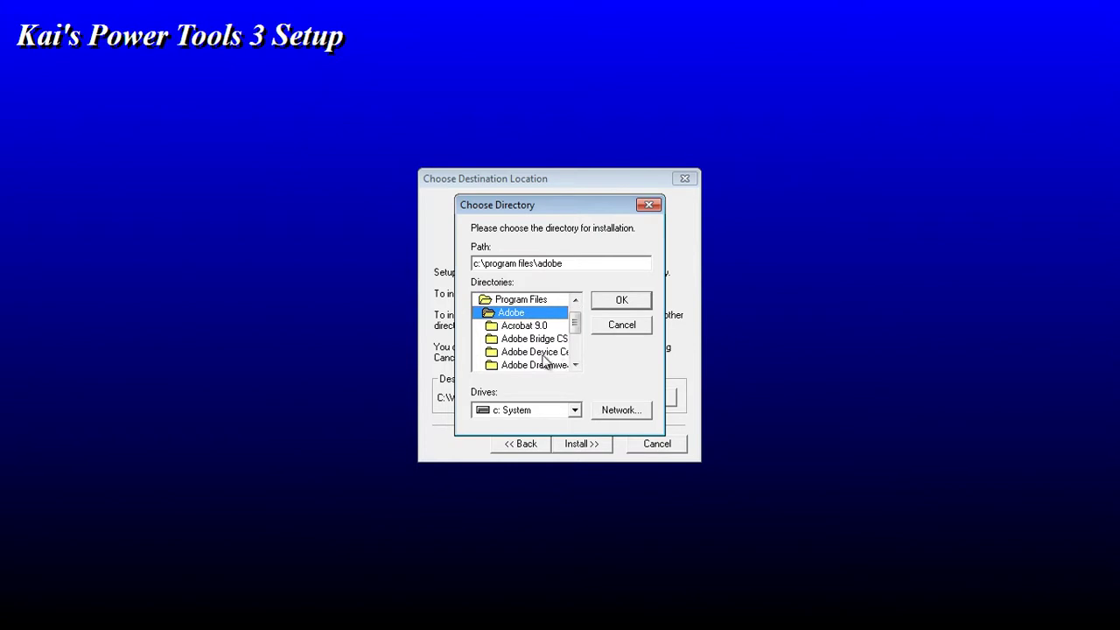
{"action": "left_click", "coordinate": [575, 366]}
{"action": "left_click", "coordinate": [576, 366]}
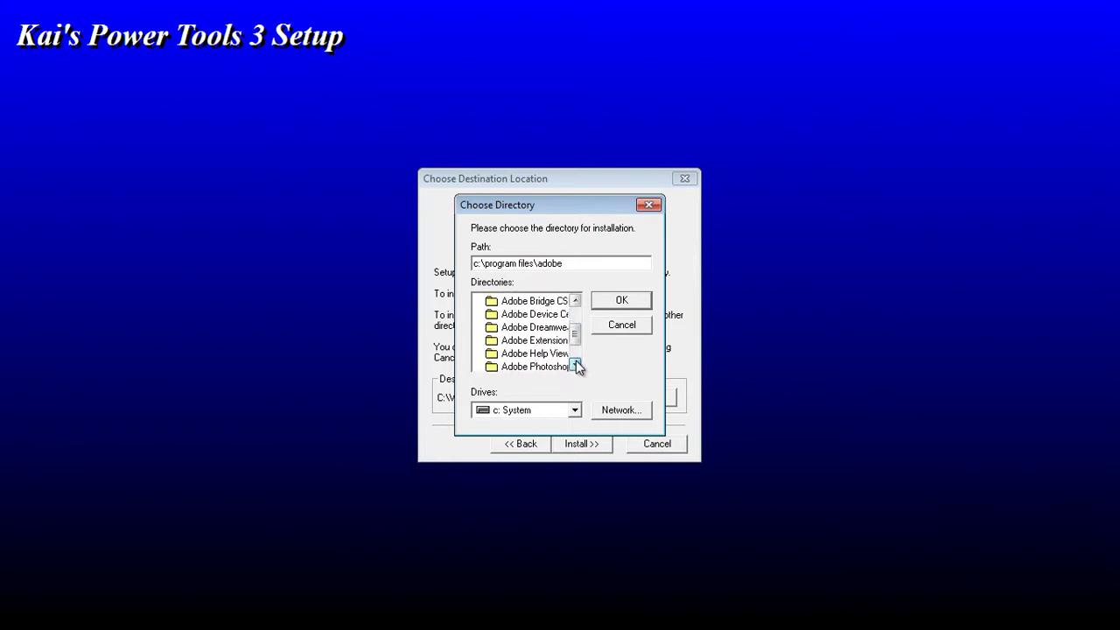
Step: Install KPT 3 into Adobe Photoshop CS3\Plug-Ins\Filters and confirm KPT 3.0 appears among the filters
{"action": "double_click", "coordinate": [555, 366]}
{"action": "left_click", "coordinate": [575, 366]}
{"action": "left_click", "coordinate": [576, 366]}
{"action": "double_click", "coordinate": [530, 357]}
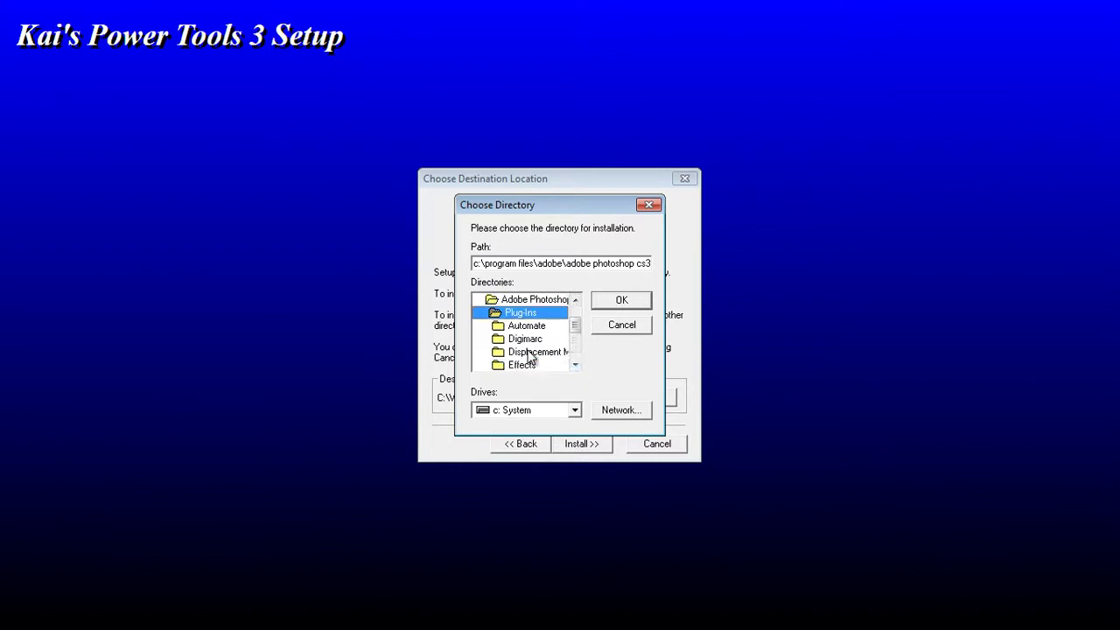
{"action": "left_click", "coordinate": [576, 366]}
{"action": "left_click", "coordinate": [576, 365]}
{"action": "double_click", "coordinate": [530, 365]}
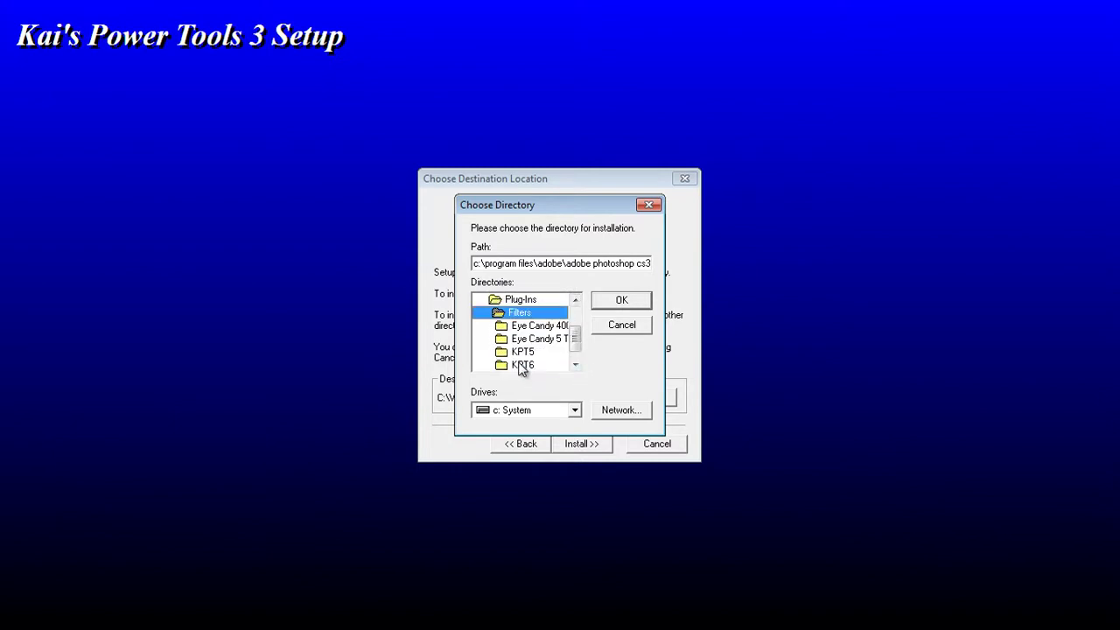
{"action": "left_click", "coordinate": [610, 302]}
{"action": "left_click", "coordinate": [588, 444]}
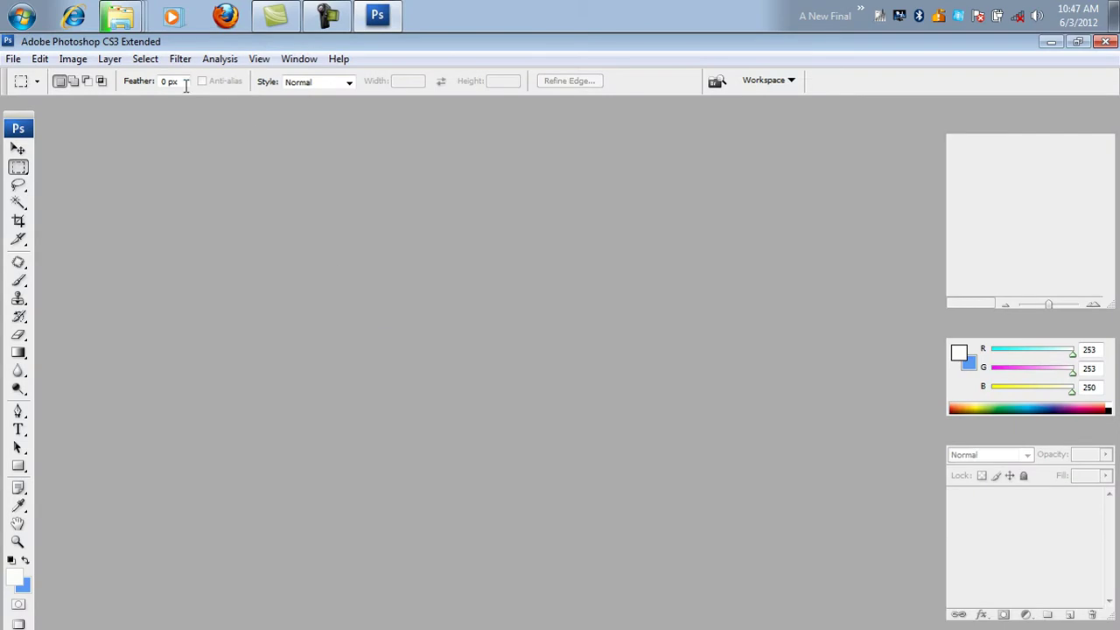
{"action": "left_click", "coordinate": [180, 59]}
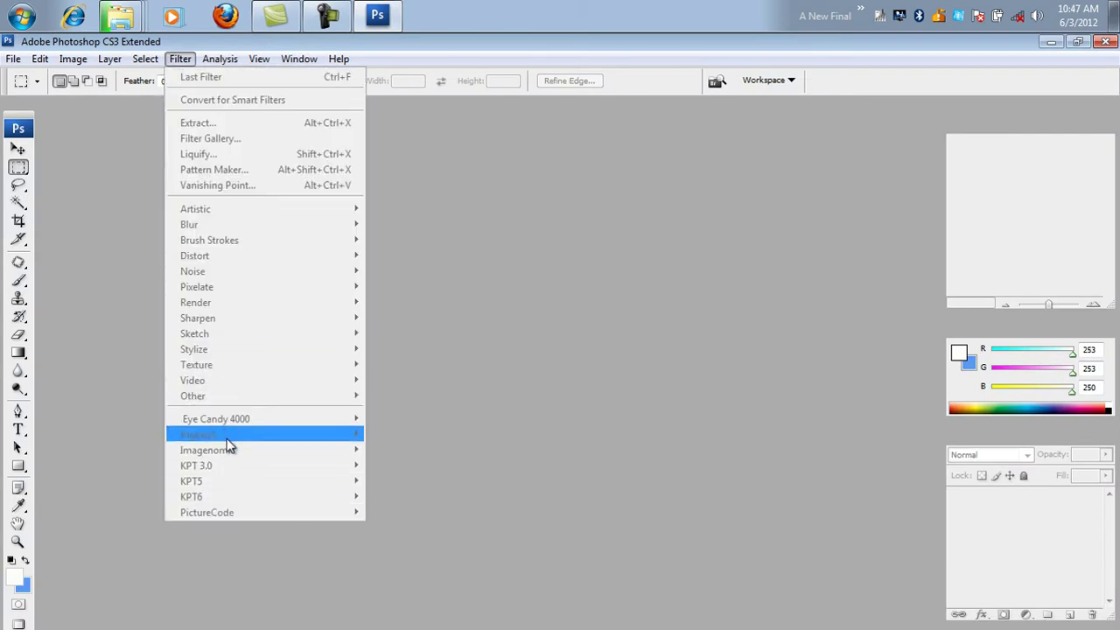